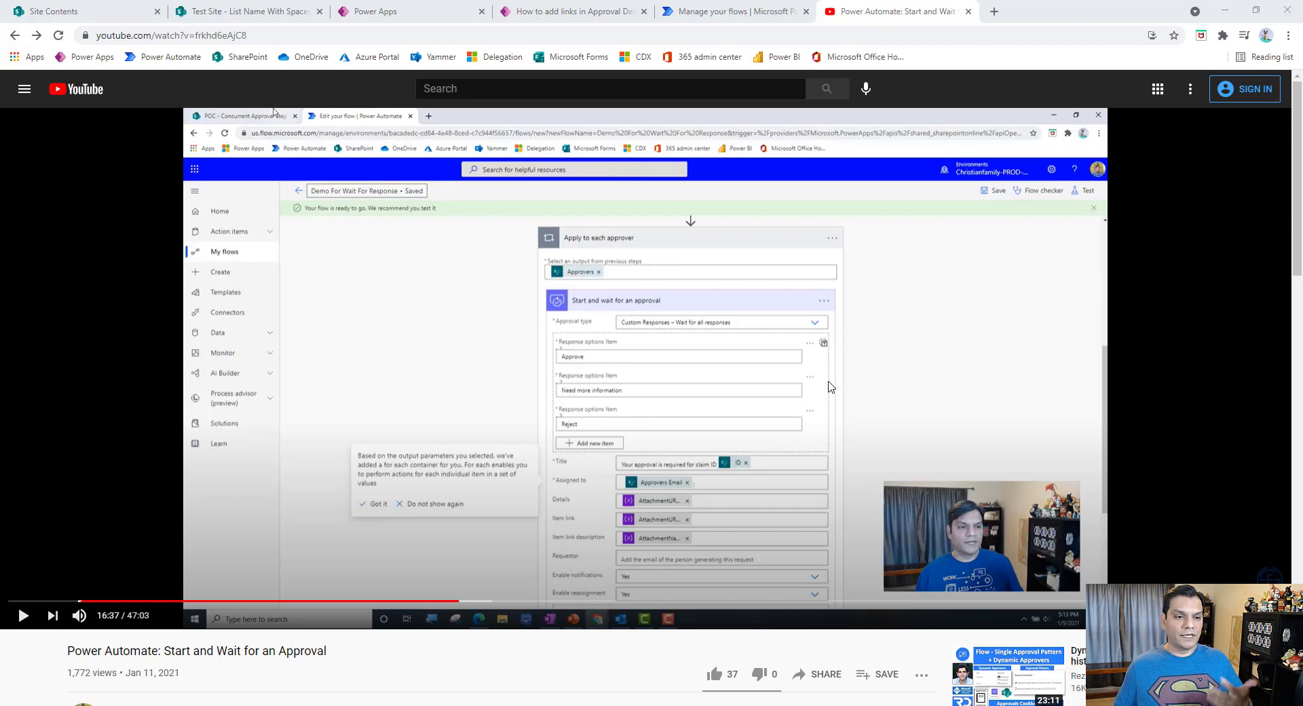
Step: Switch to the Power Apps studio and review the app's HomeScreen gallery and the AddEditScreen form
click(567, 12)
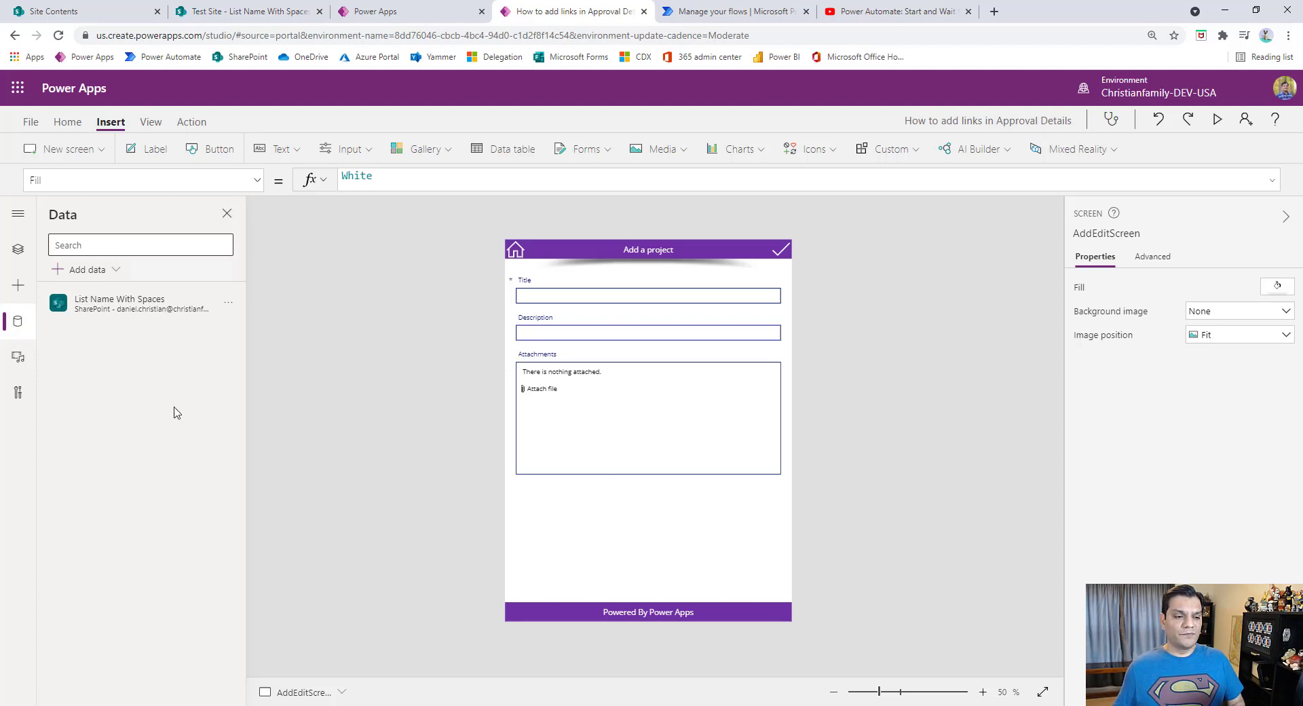
click(18, 249)
click(124, 329)
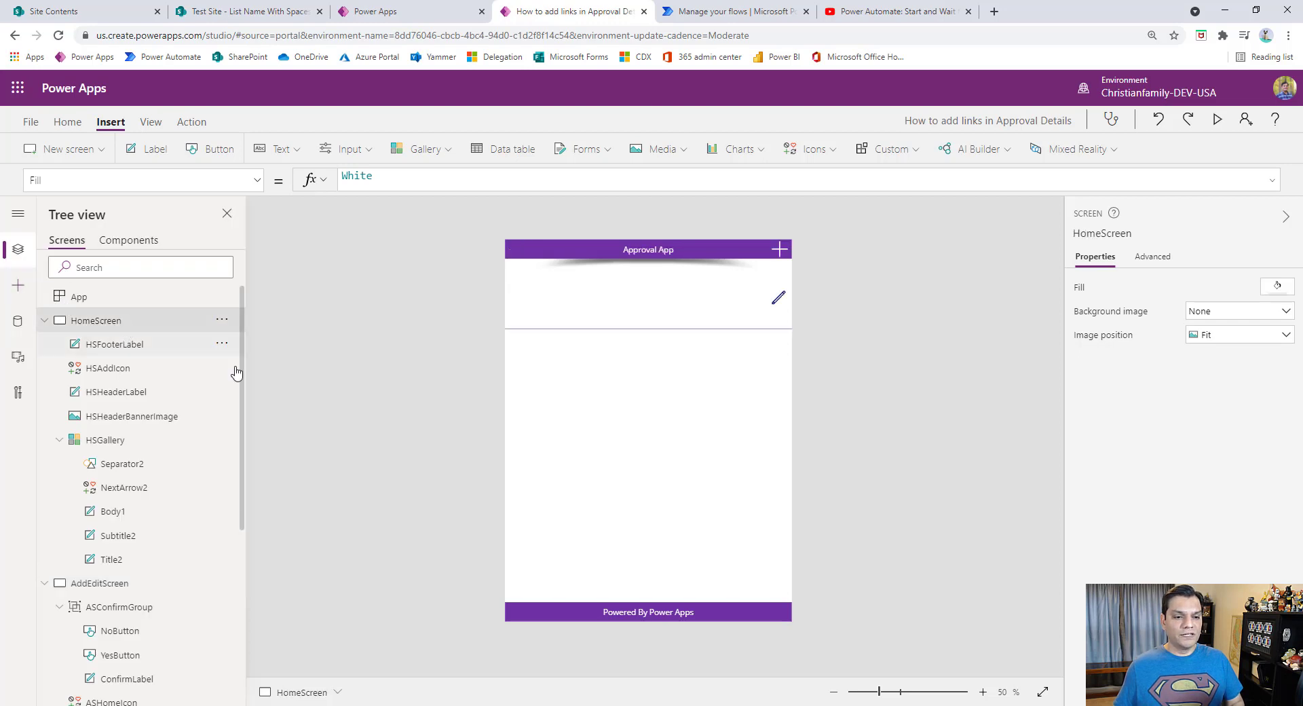
click(572, 354)
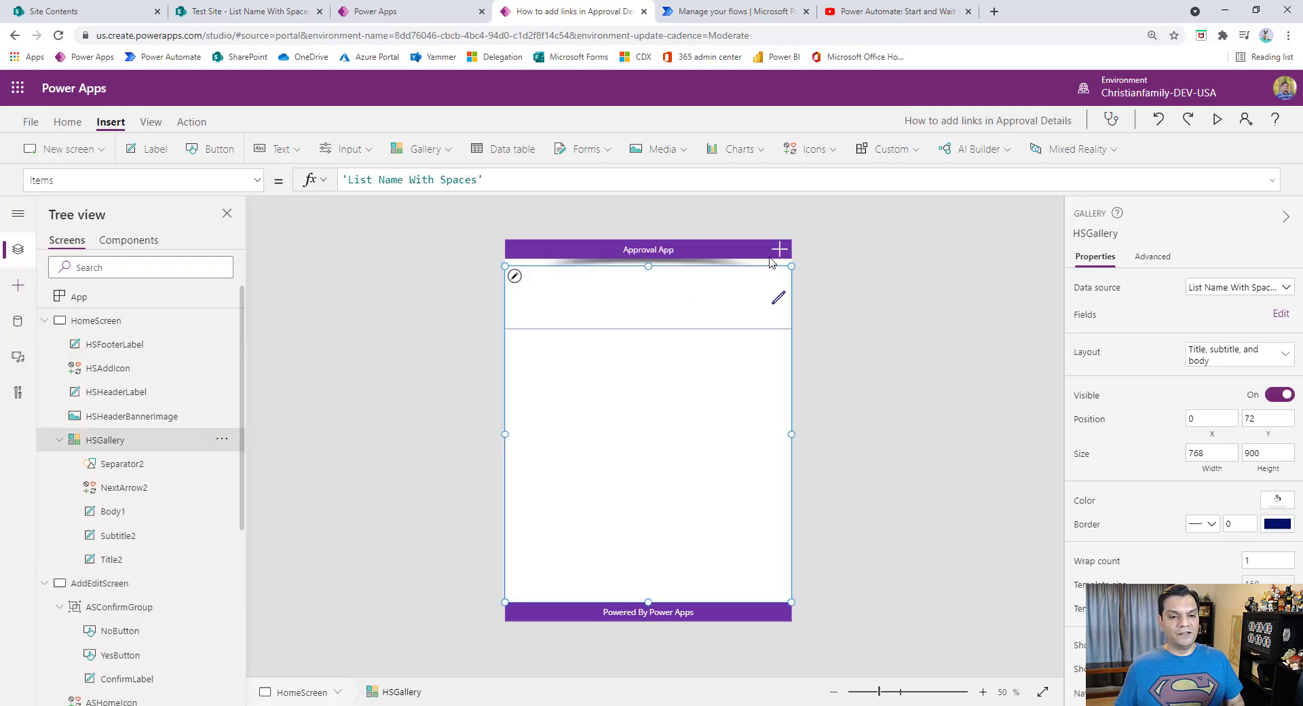
click(43, 321)
click(89, 351)
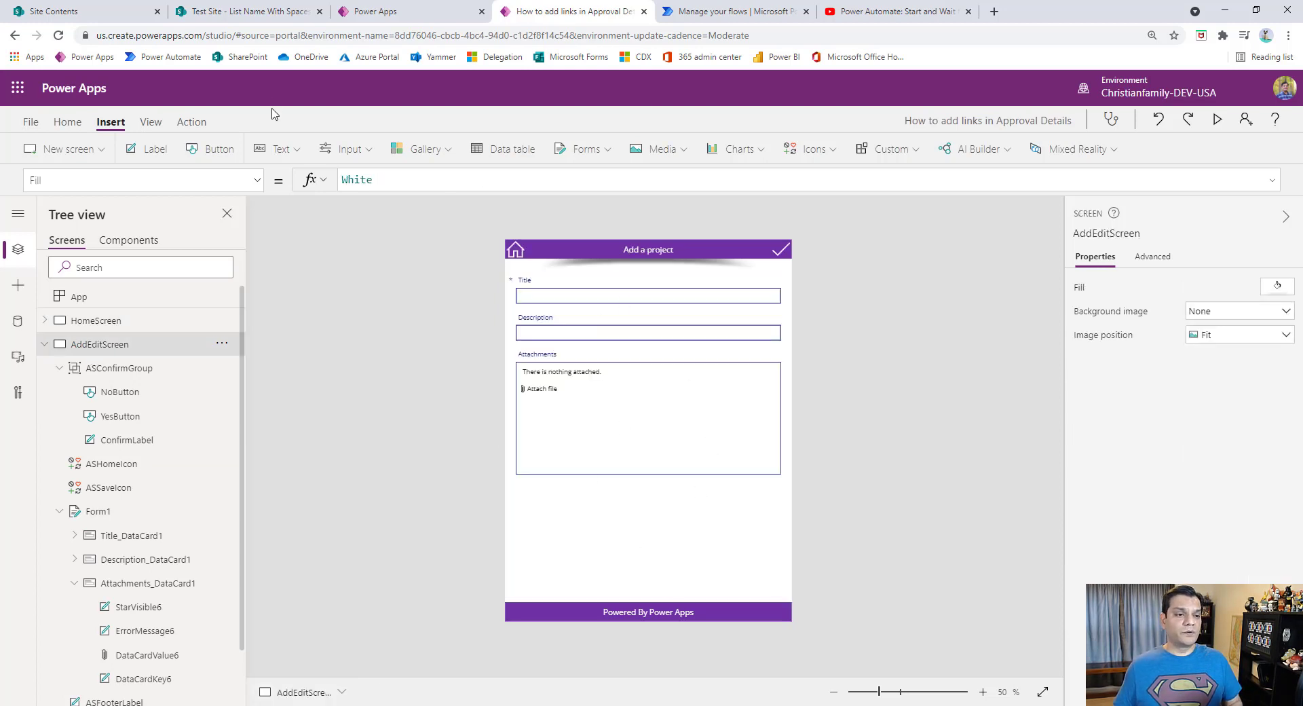
Step: Switch to the SharePoint list List Name With Spaces and review its columns in the list settings
click(265, 14)
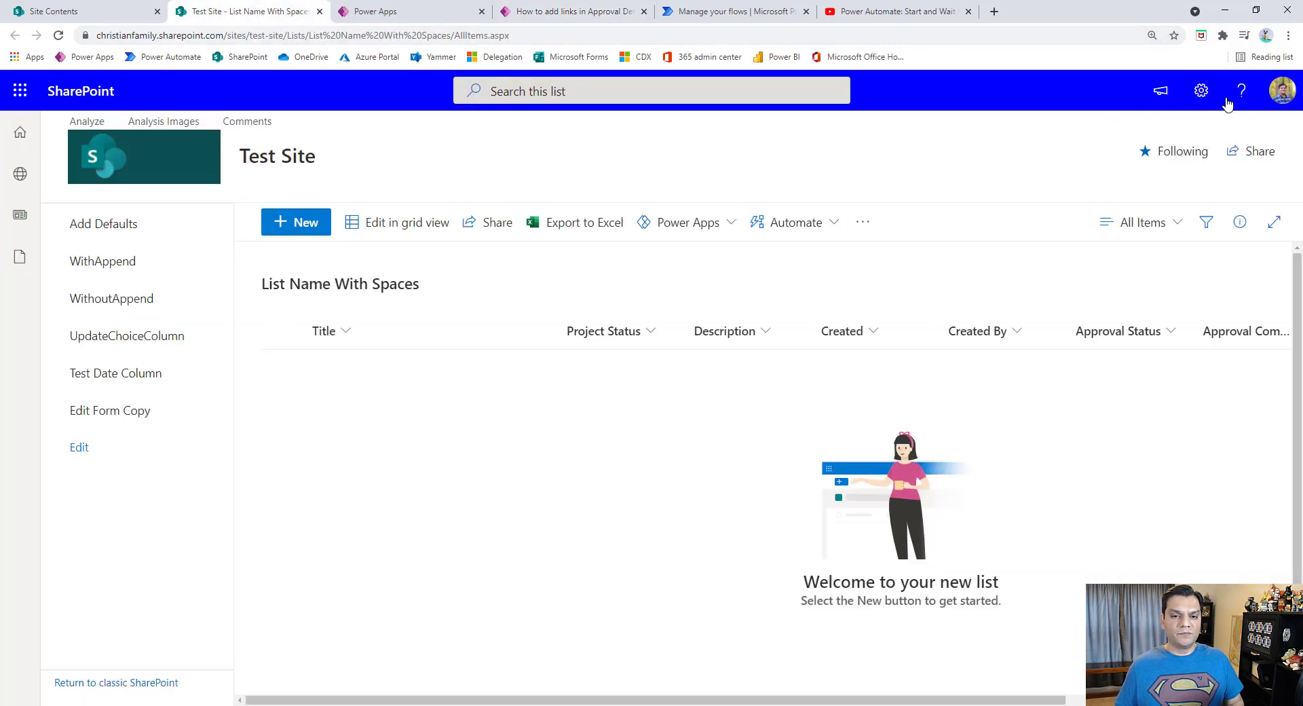
click(1202, 90)
click(1073, 247)
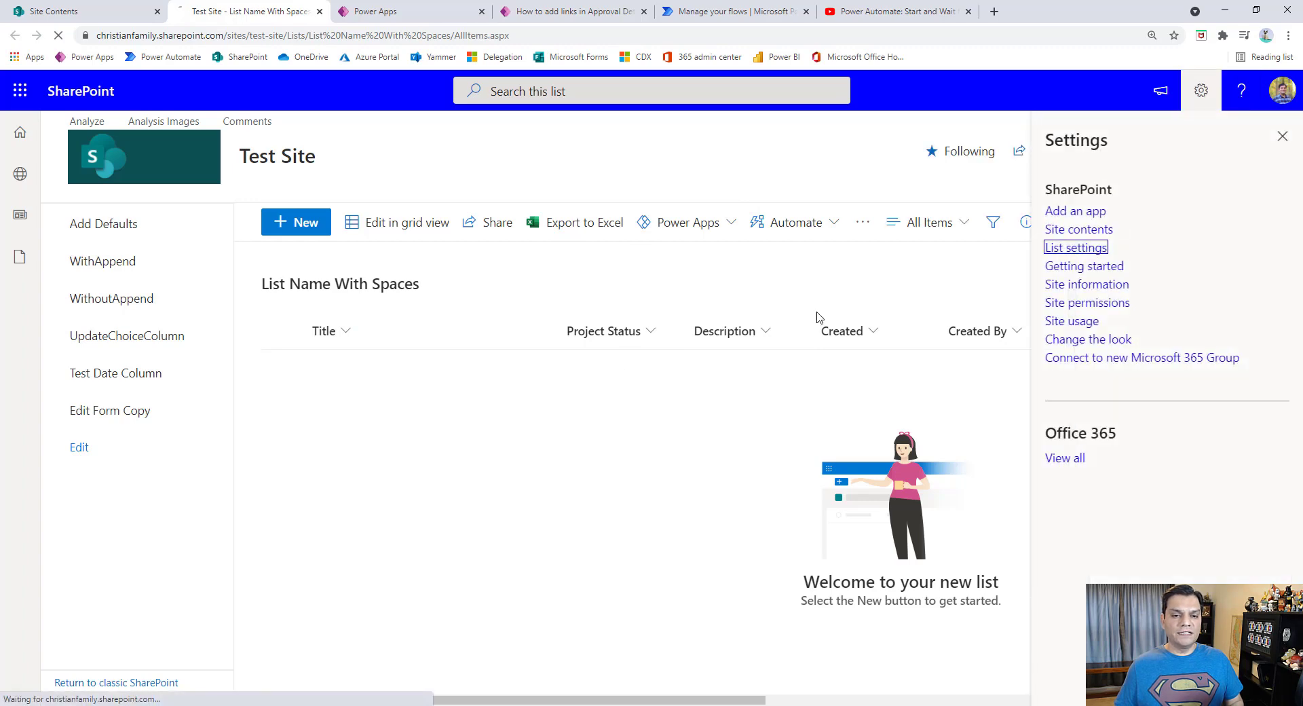
scroll(478, 506, down, 4)
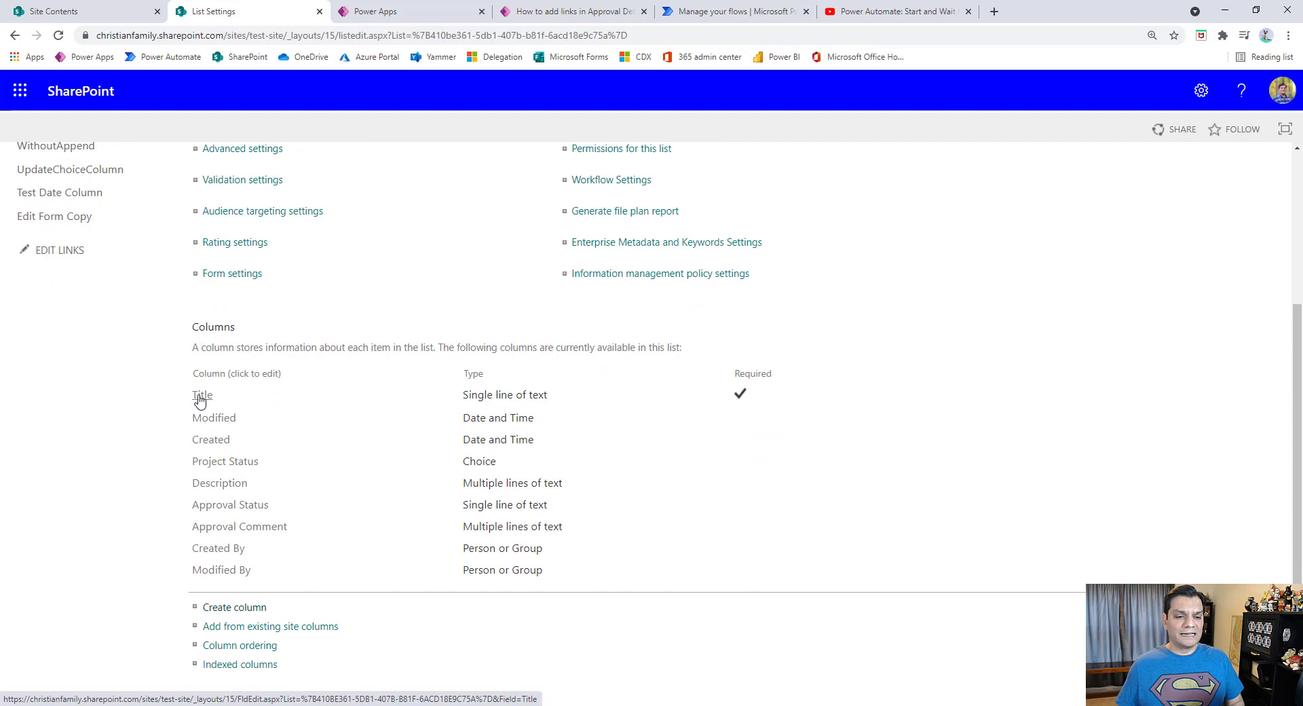
Step: Examine the Project Status column's settings, including its choices and default value, and return to the list
click(238, 464)
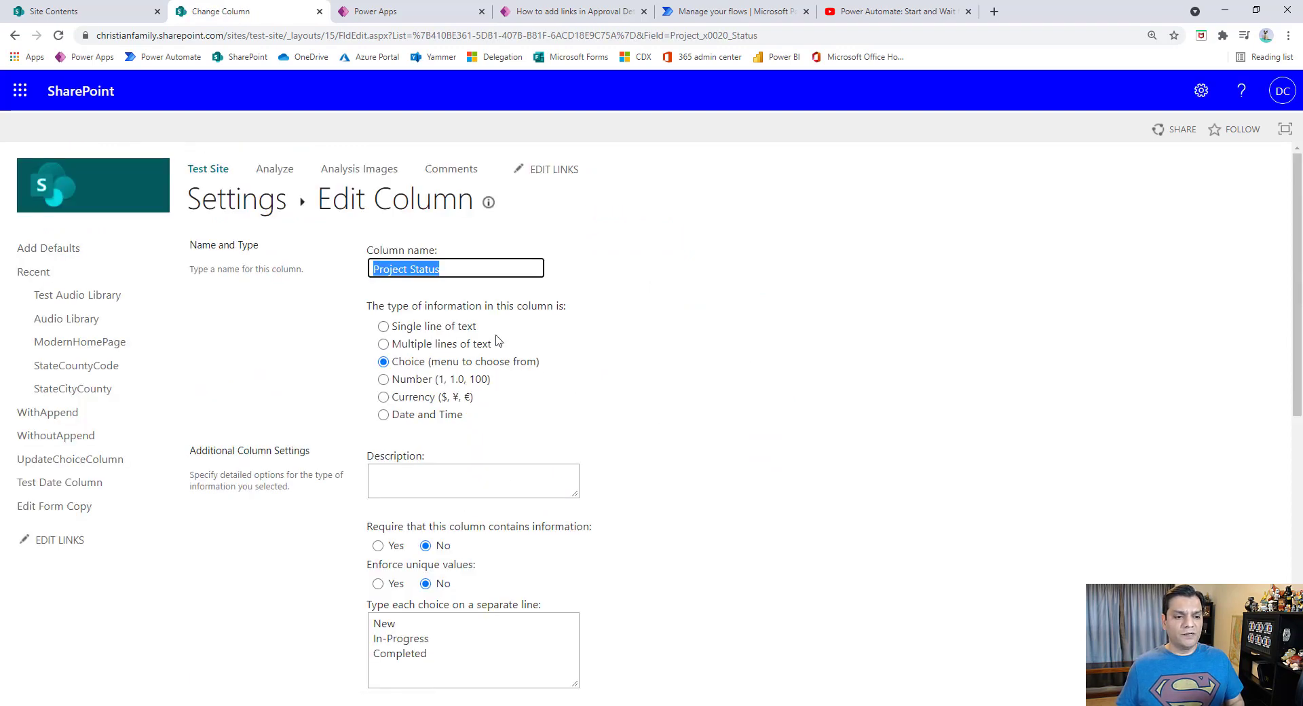
scroll(720, 527, down, 2)
scroll(720, 526, down, 2)
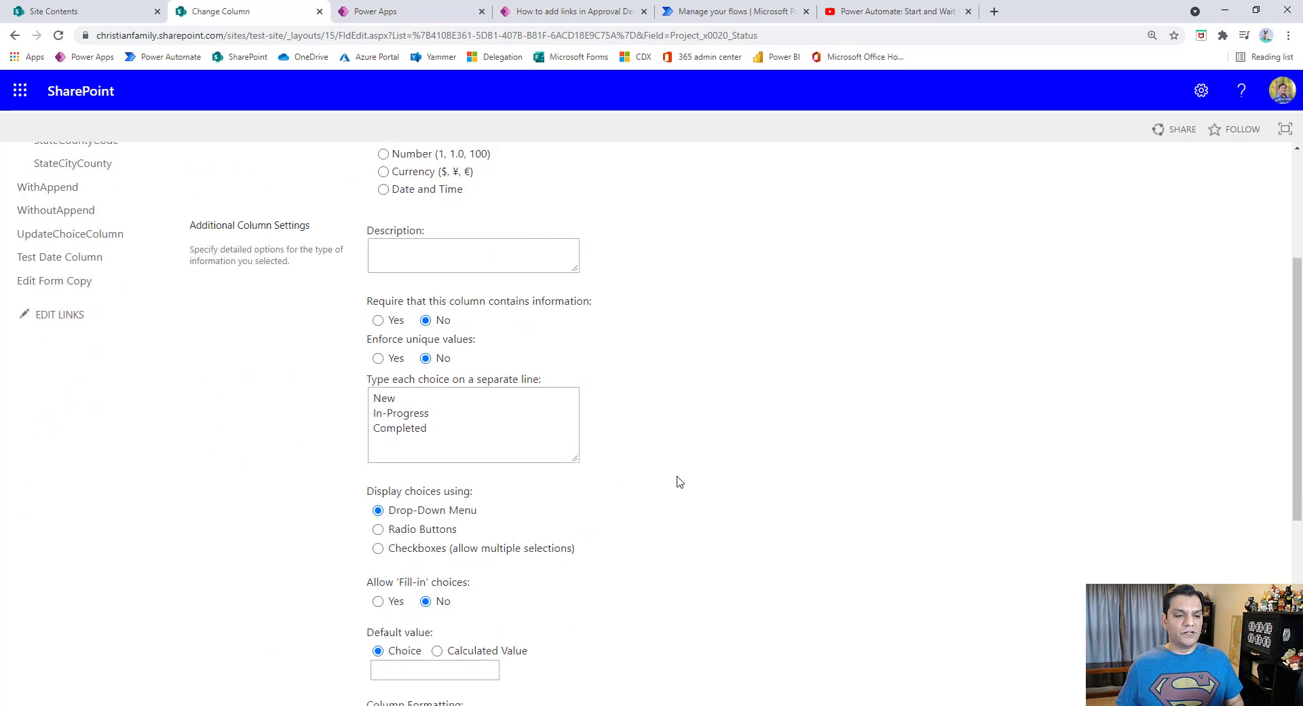
scroll(838, 518, down, 5)
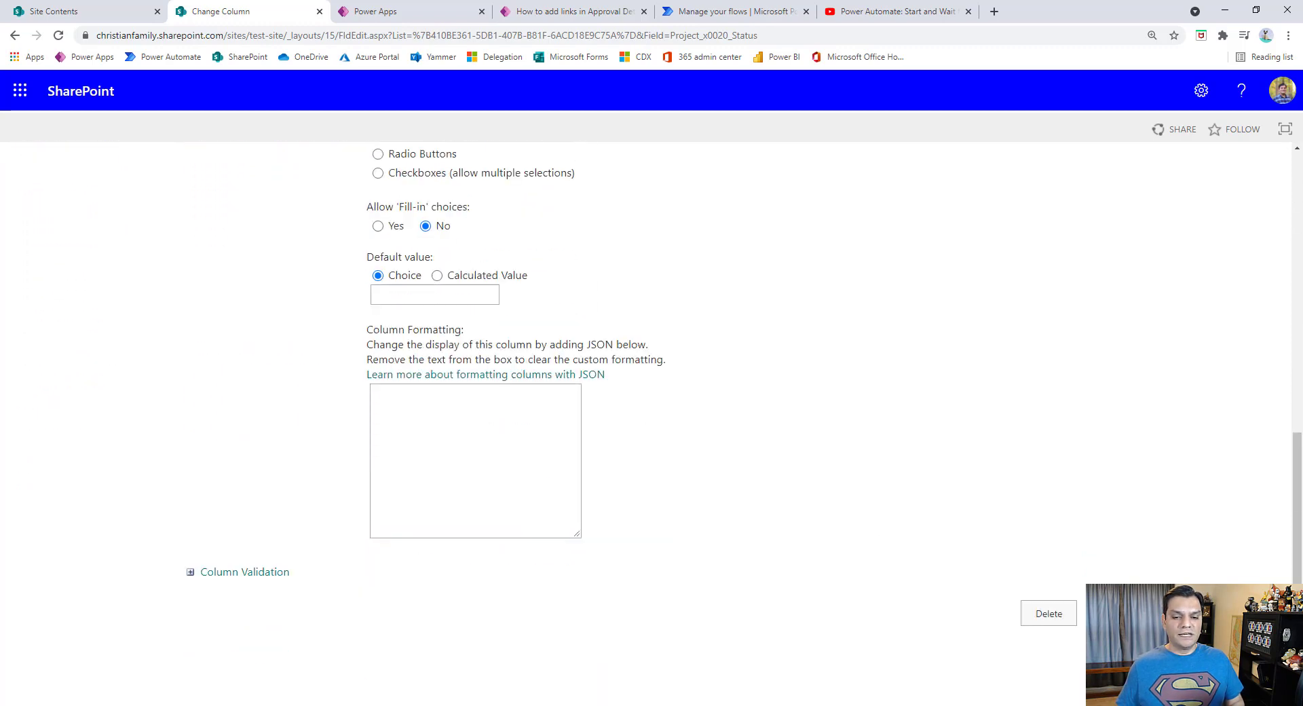
key(alt+Left)
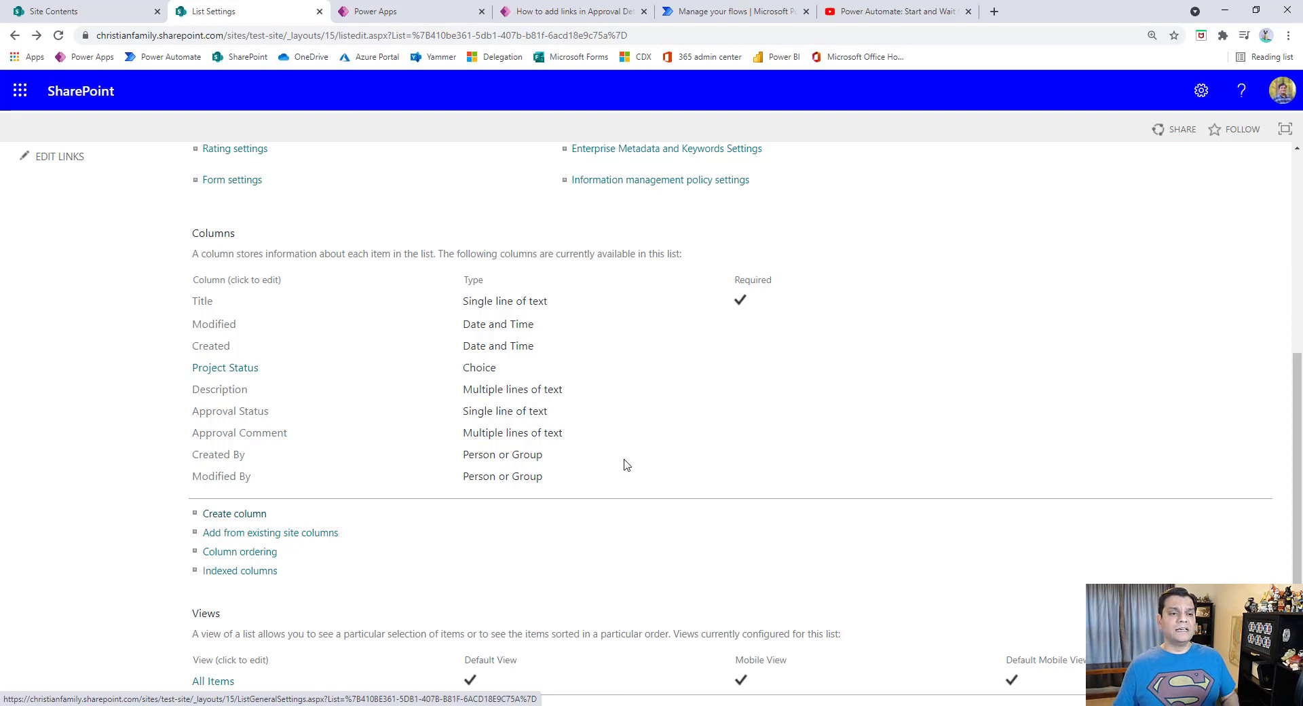
scroll(626, 464, up, 5)
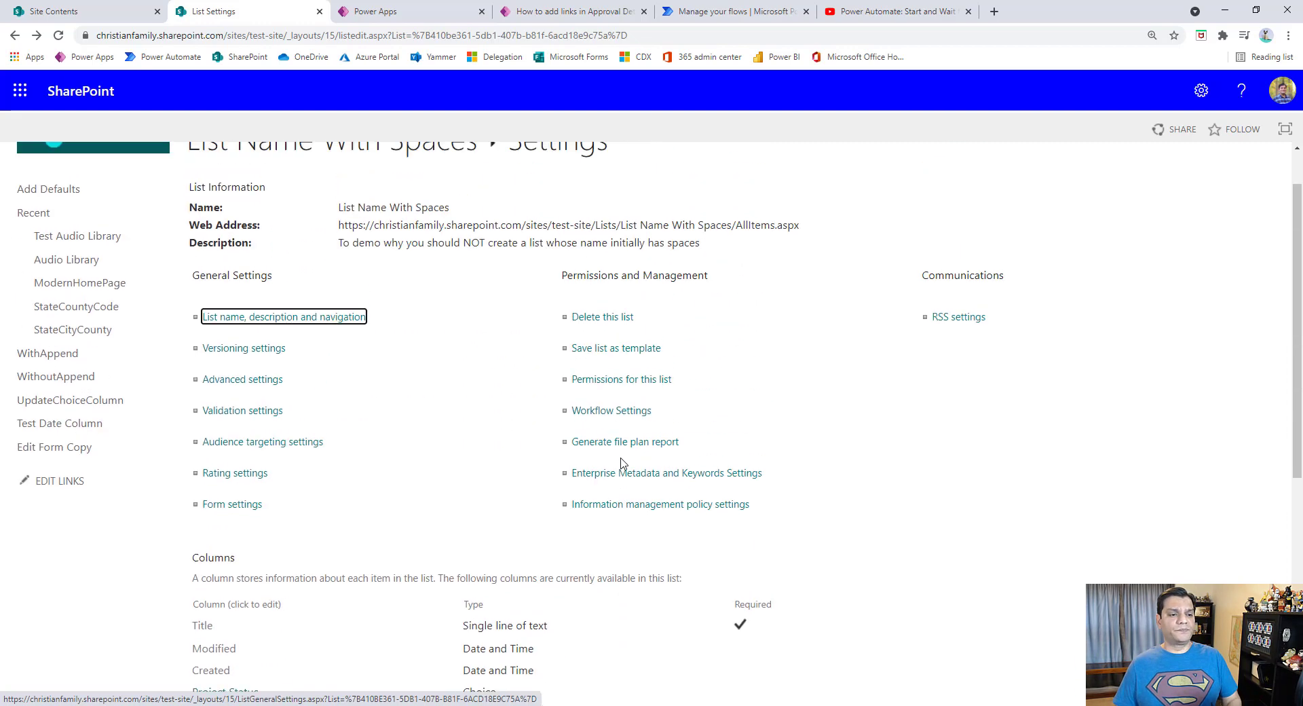
click(378, 198)
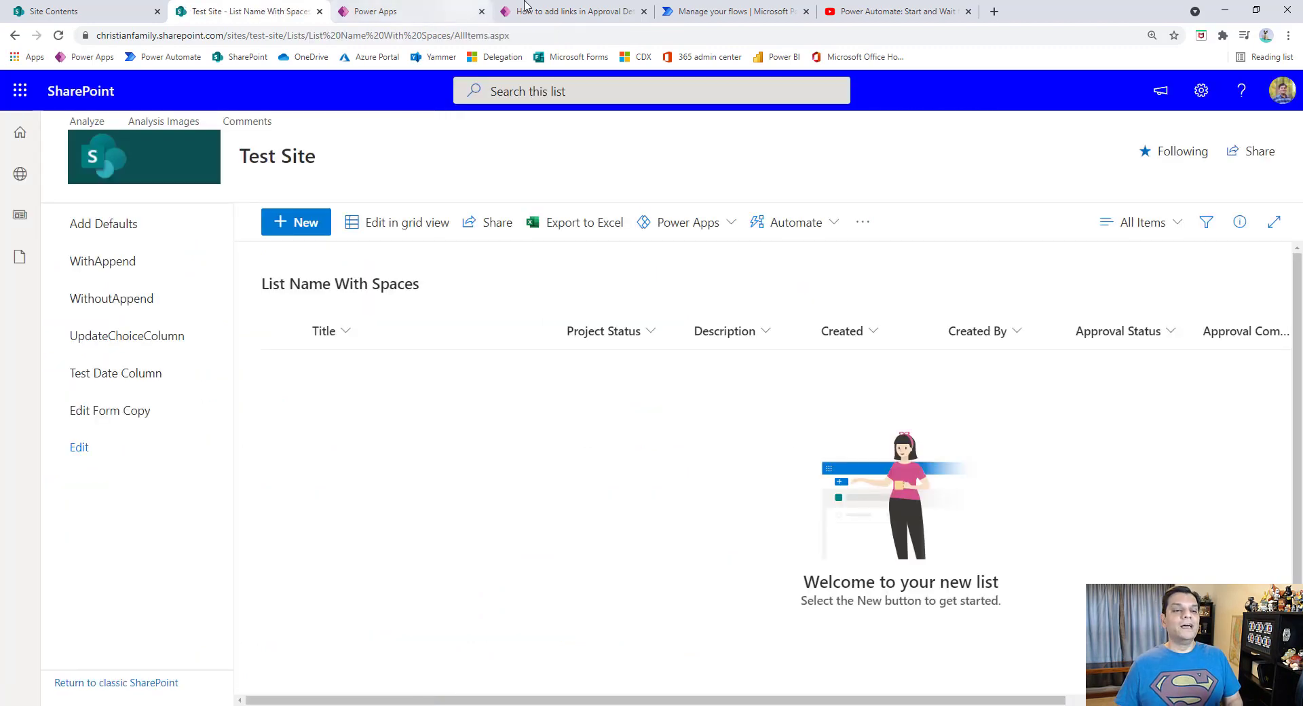
Step: Switch to Power Automate and create an automated cloud flow with the SharePoint trigger When an item is created
click(714, 12)
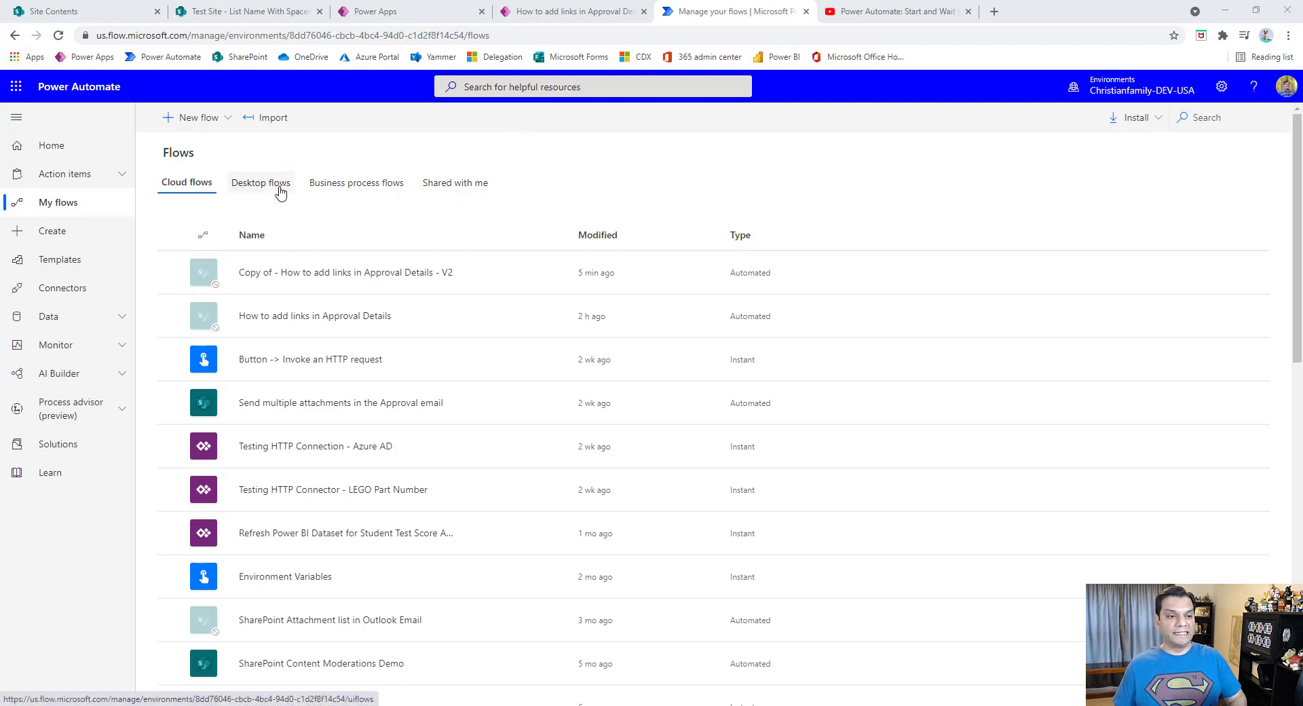
click(212, 121)
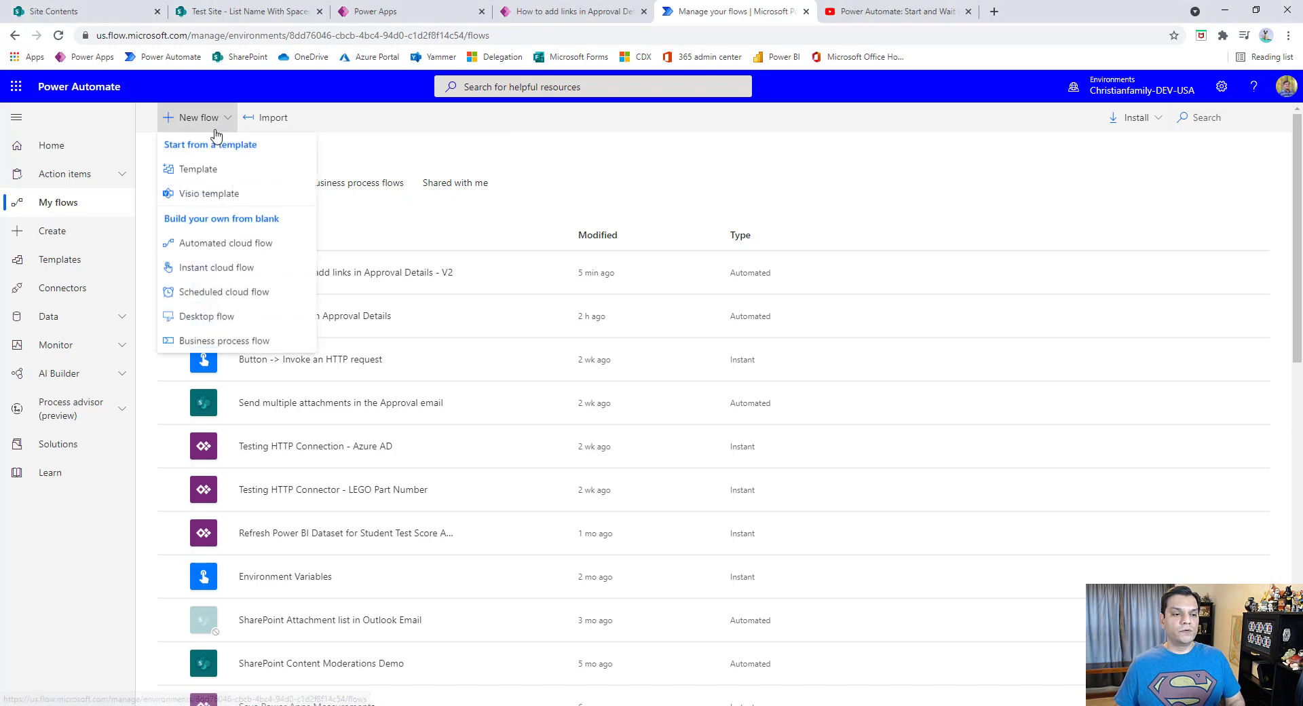
click(216, 244)
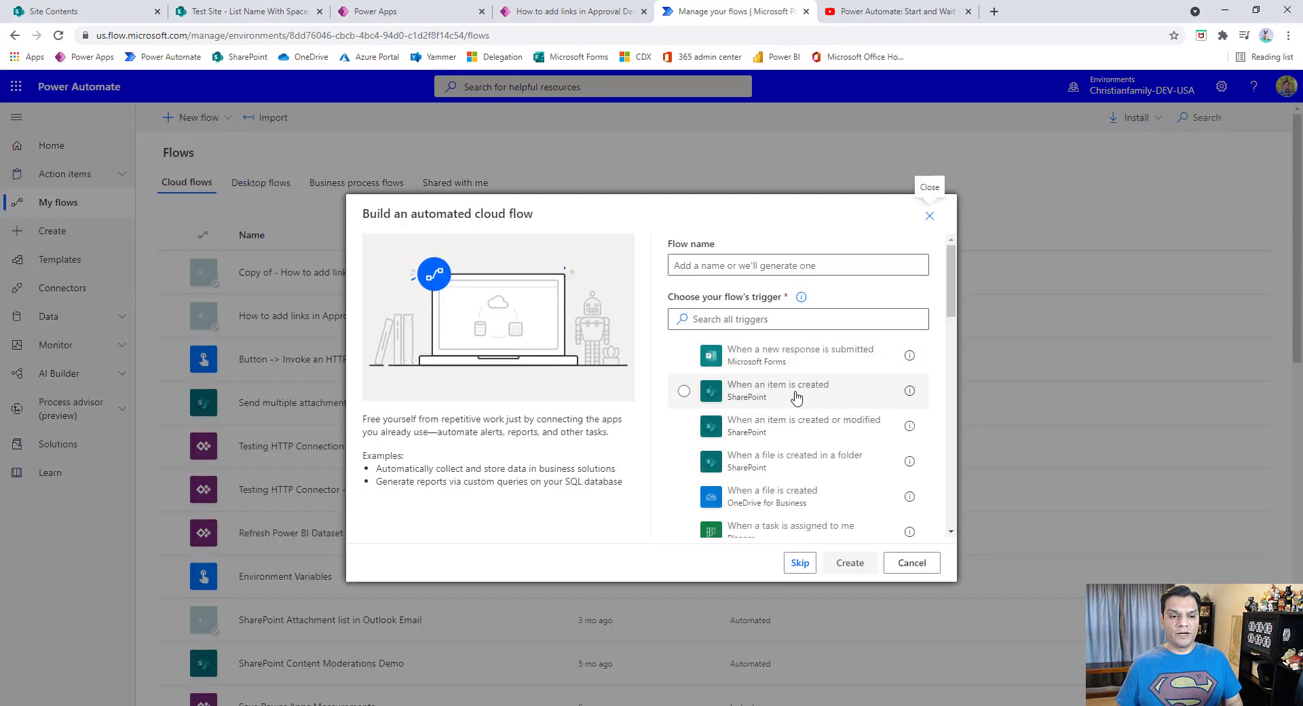
click(736, 406)
click(850, 563)
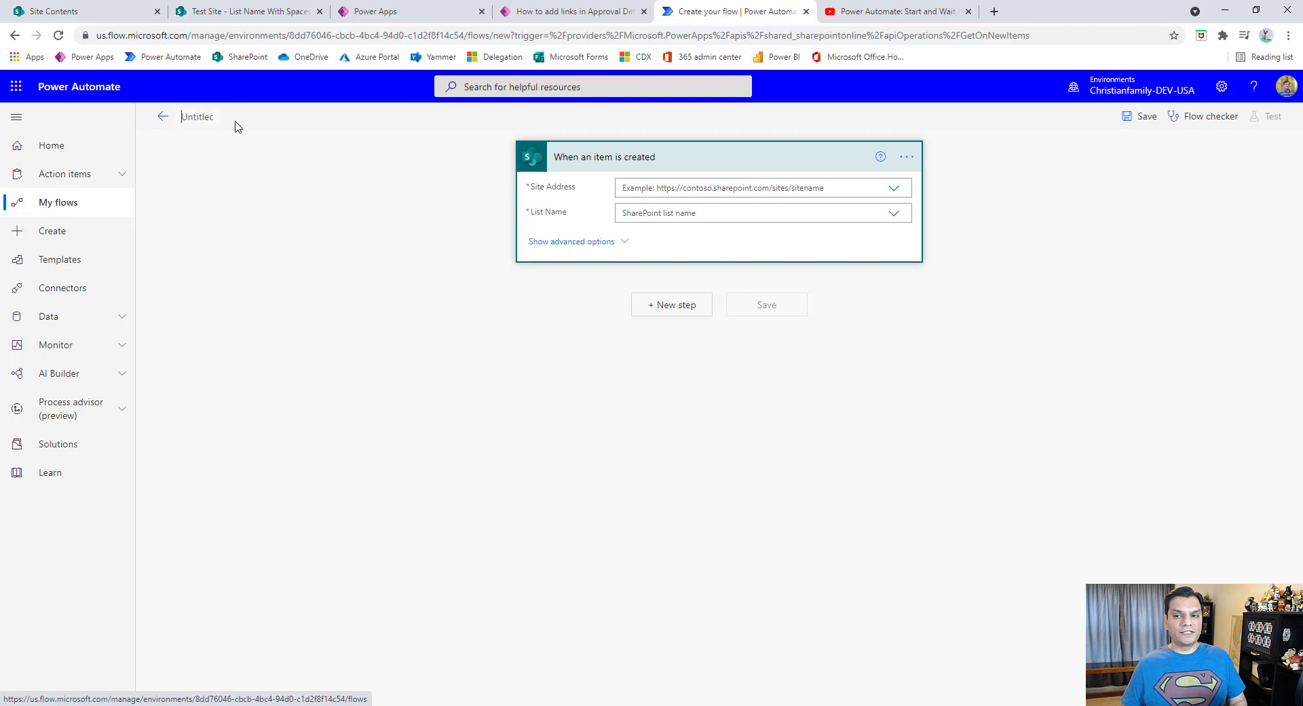
Step: Name the flow "How to add links in approval live demo"
key(ctrl+a)
text(How)
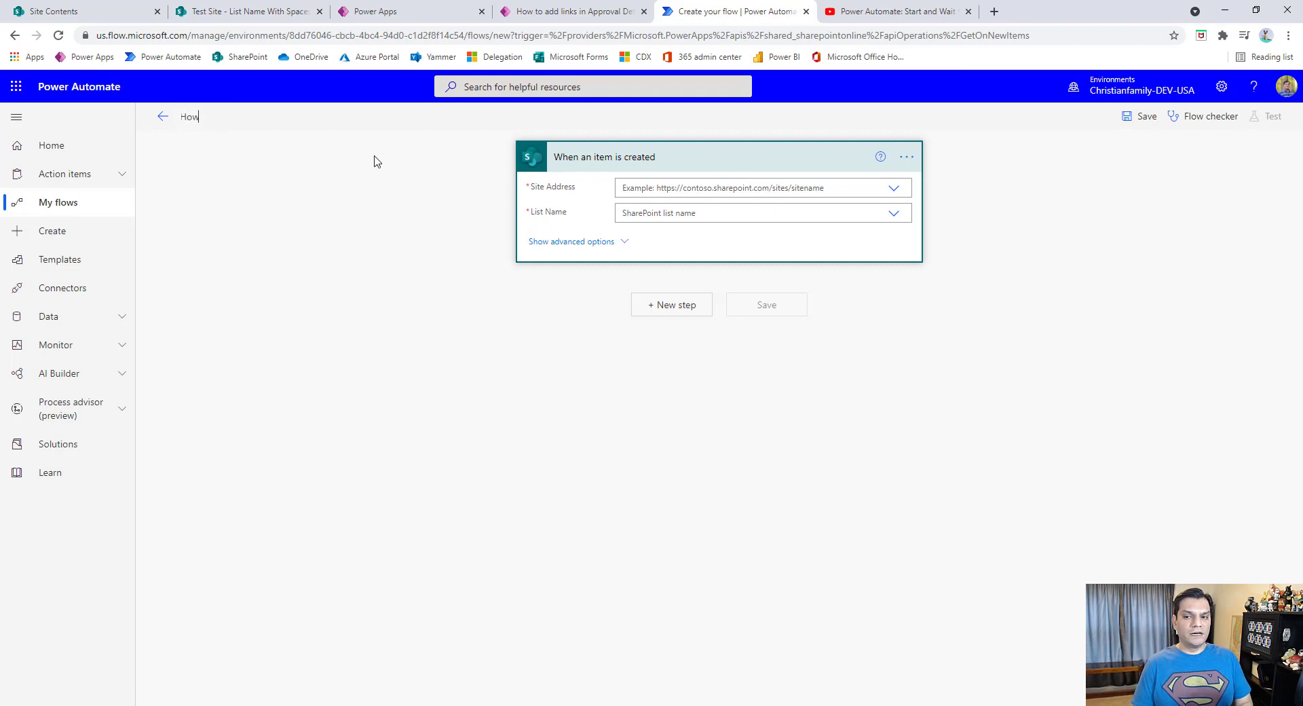
text( to add links in approval live demo)
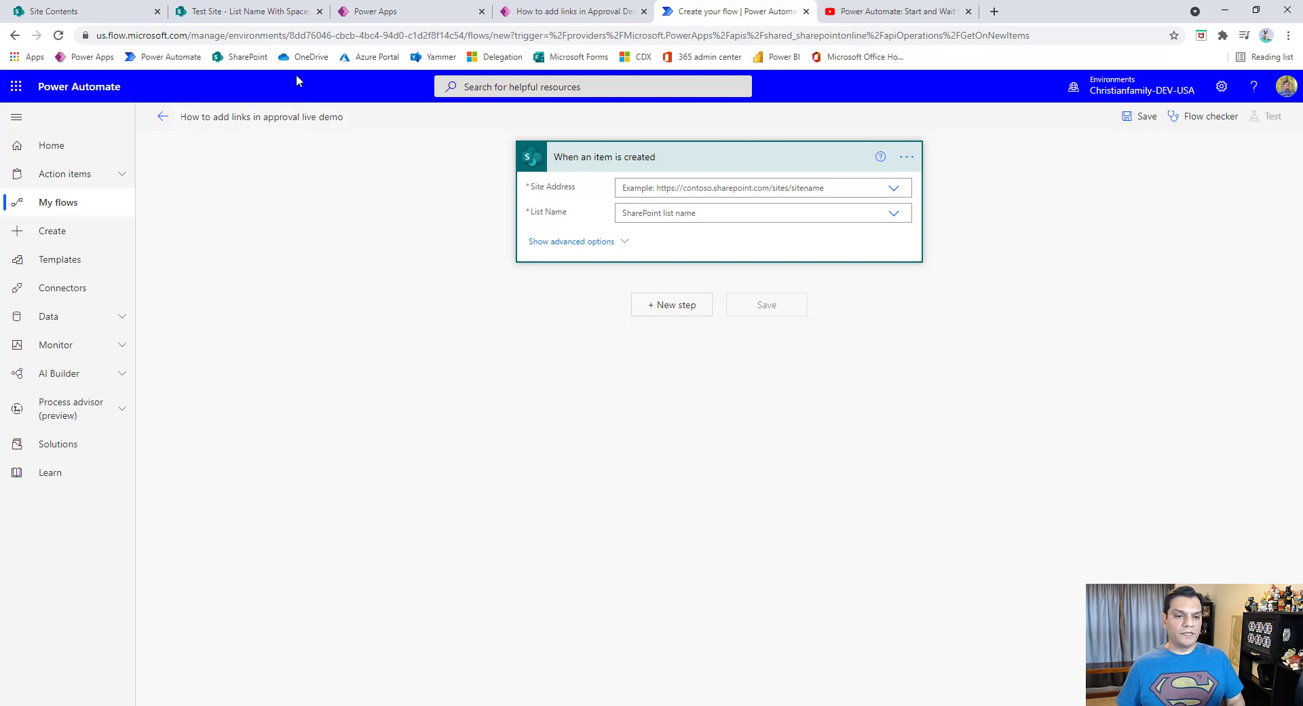
Step: Set the trigger's site address to Test Site and its list name to List Name With Spaces
click(894, 189)
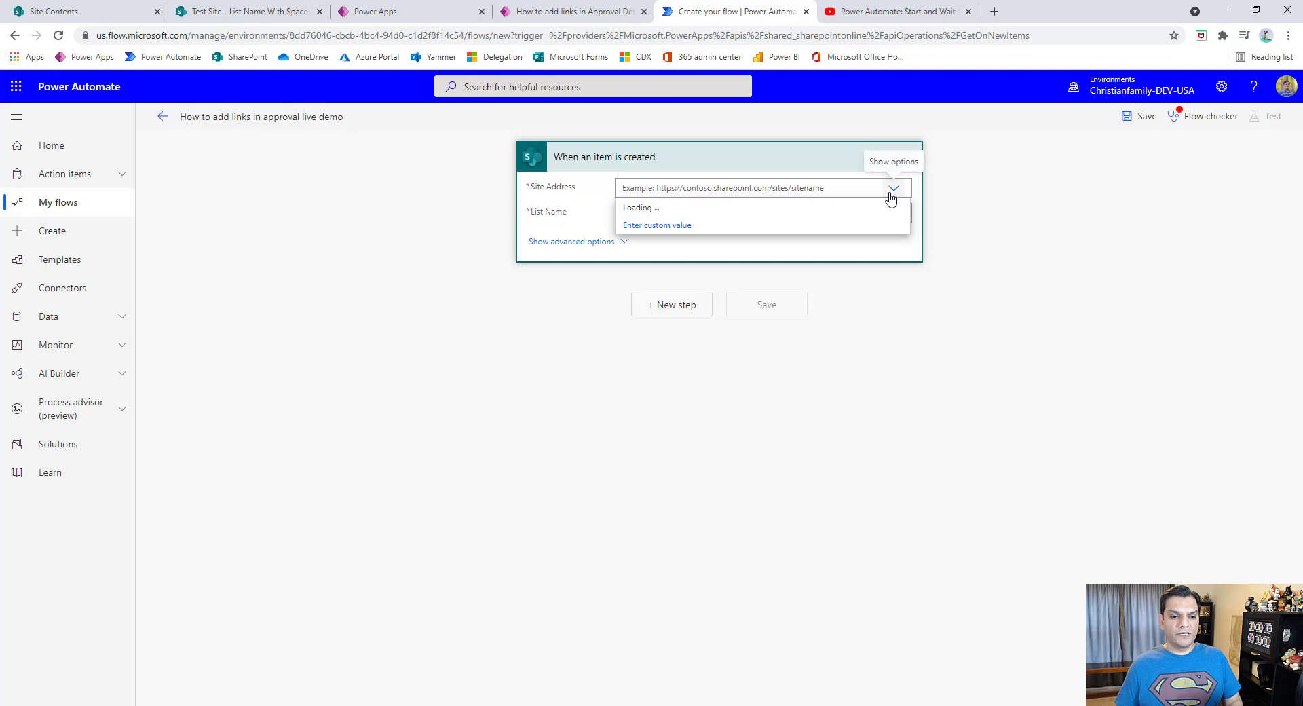
scroll(800, 372, down, 1)
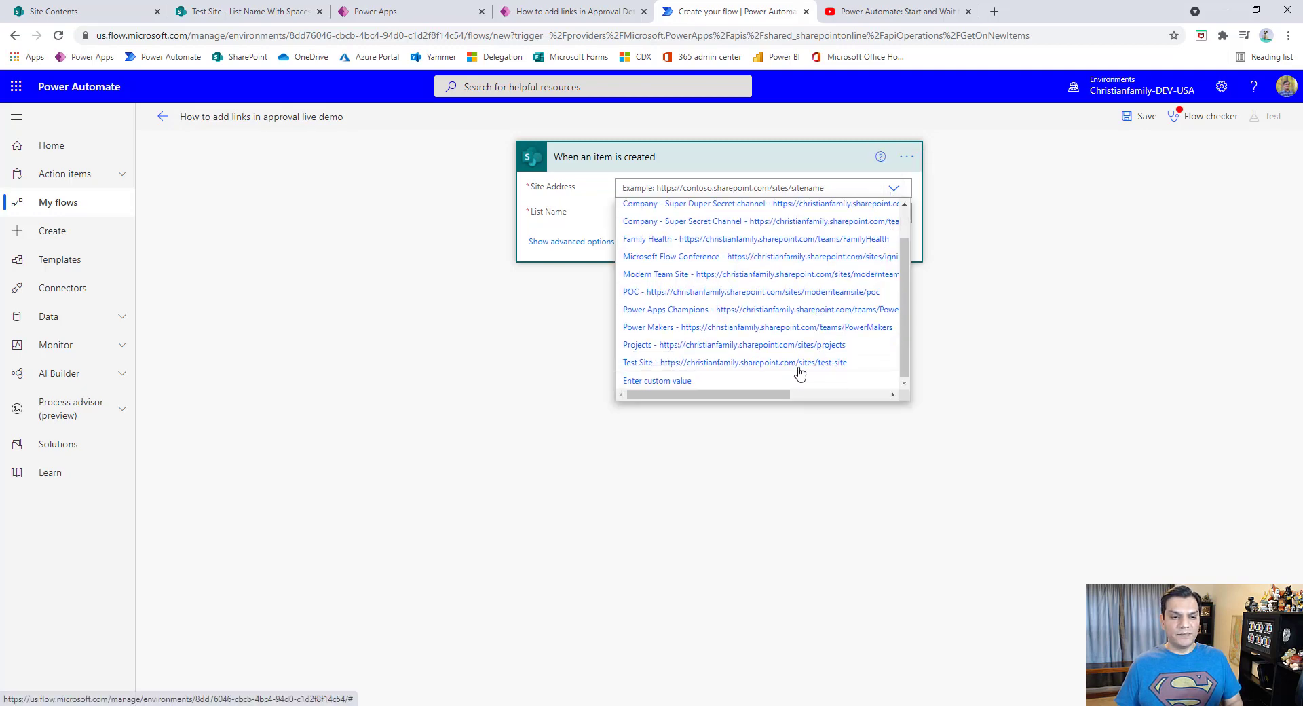
click(687, 365)
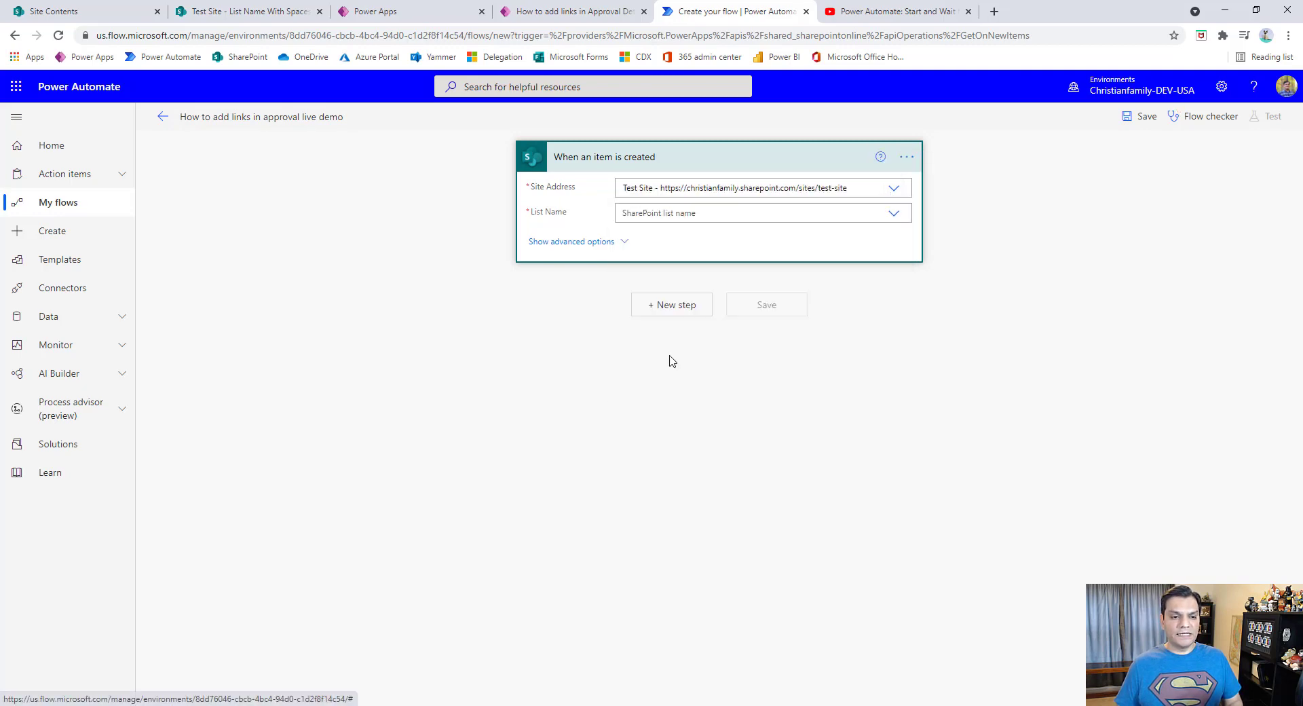
click(893, 214)
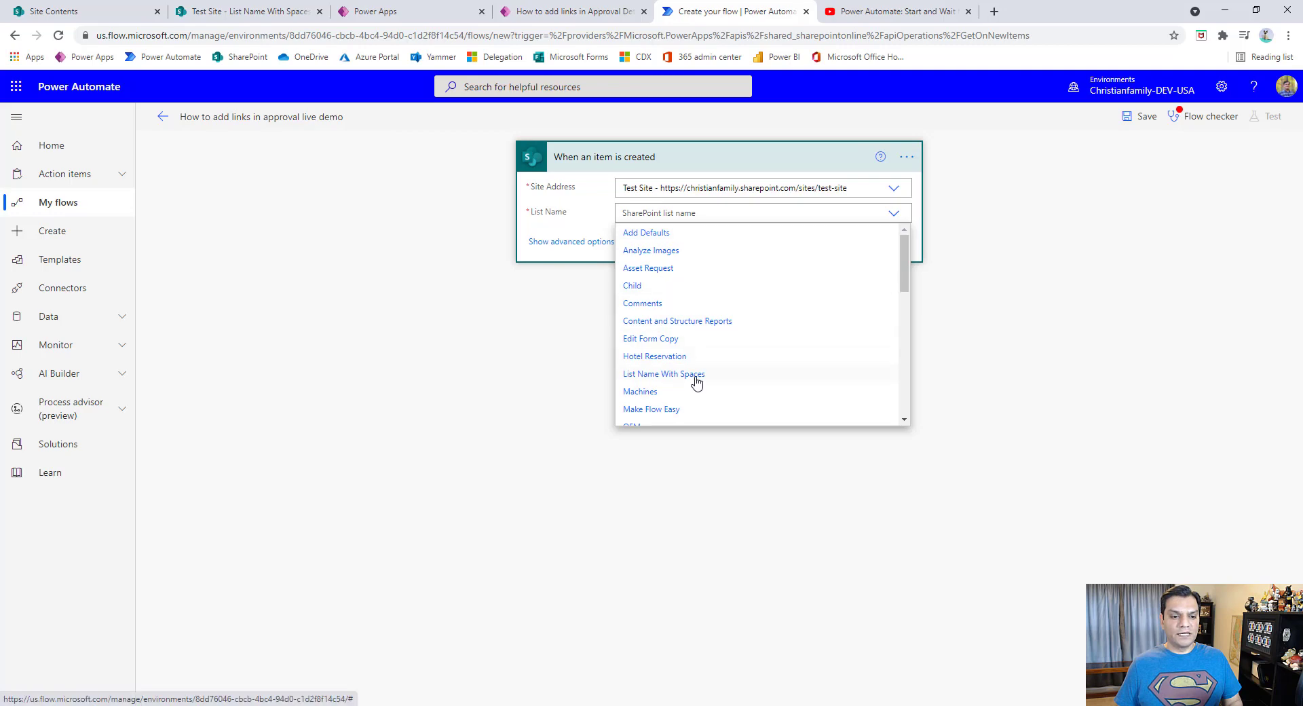
click(674, 377)
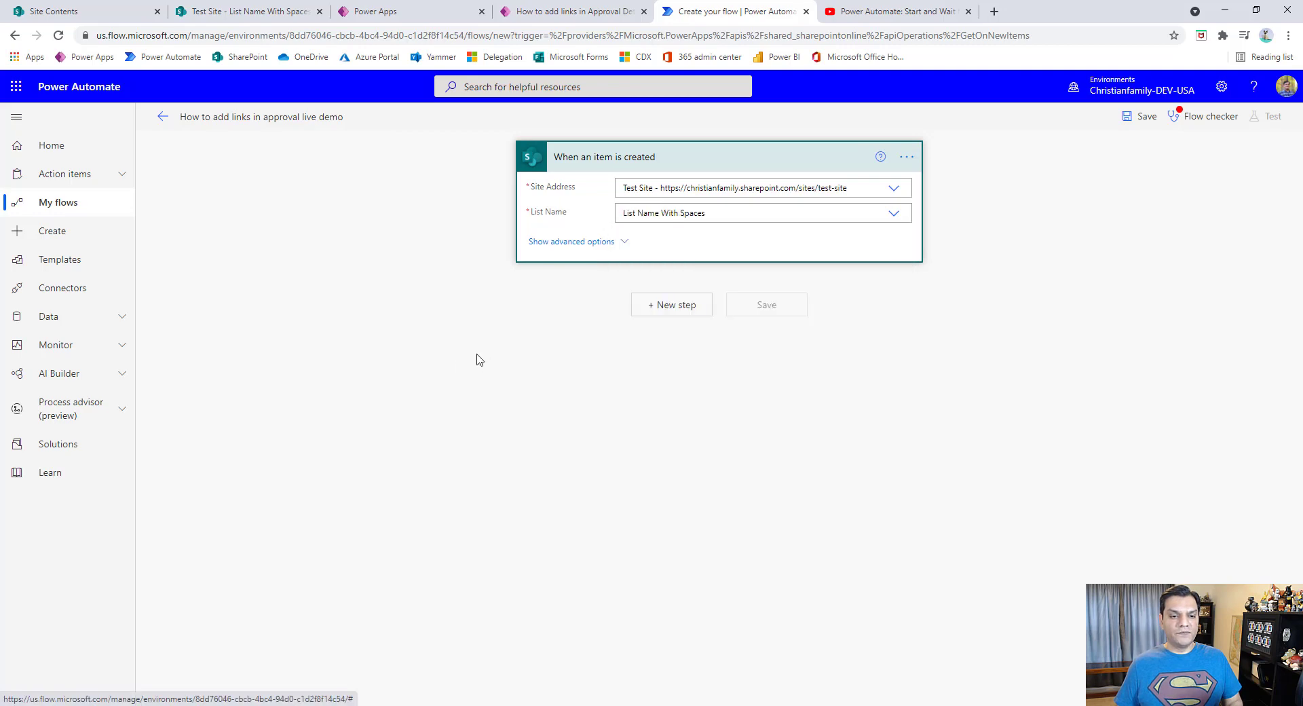
Step: Add a Get manager (V2) action after the trigger and set its User (UPN) to Created By Email
click(663, 313)
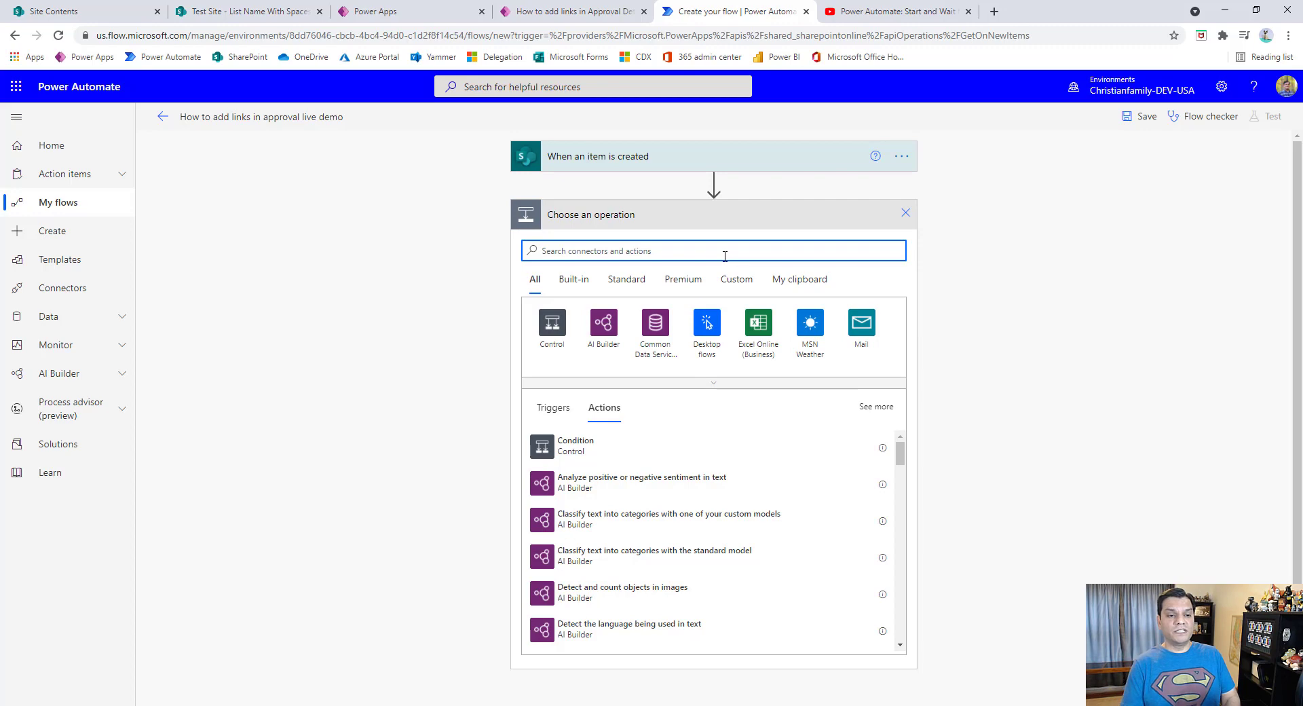
text(get mana)
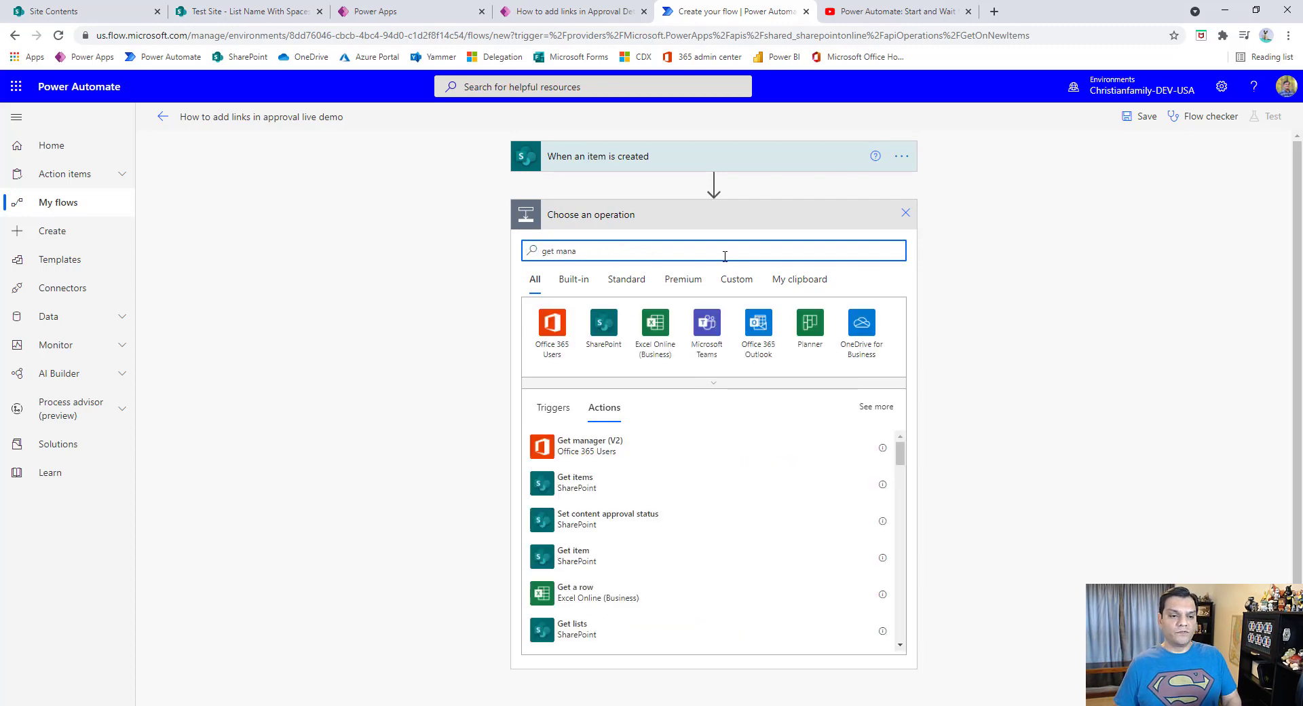
click(630, 456)
click(698, 248)
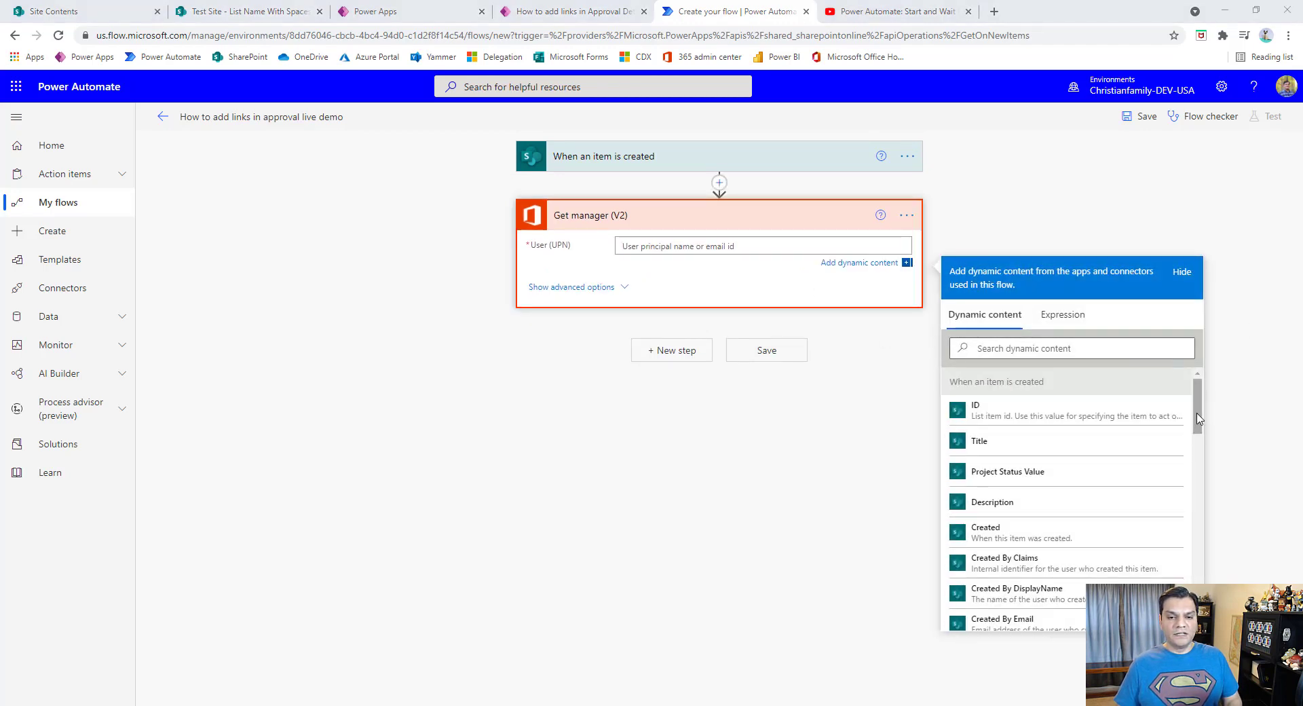
drag(1198, 419, 1198, 447)
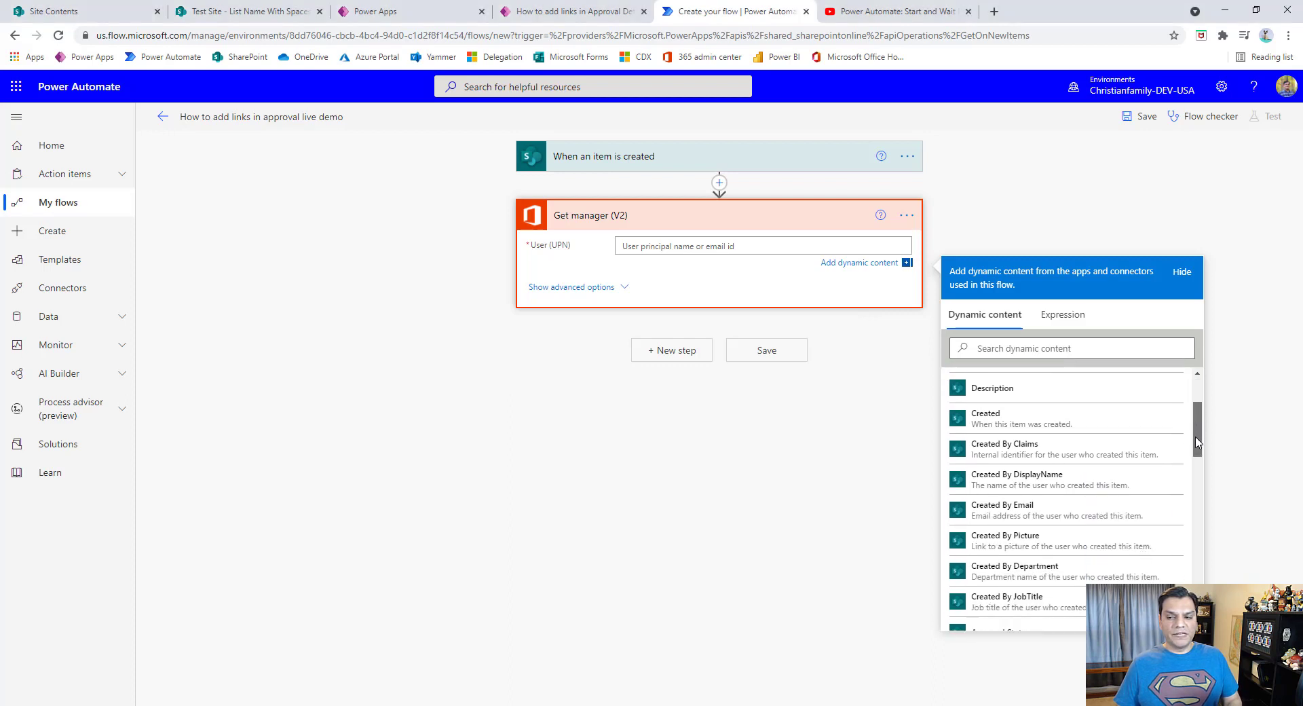
click(1025, 510)
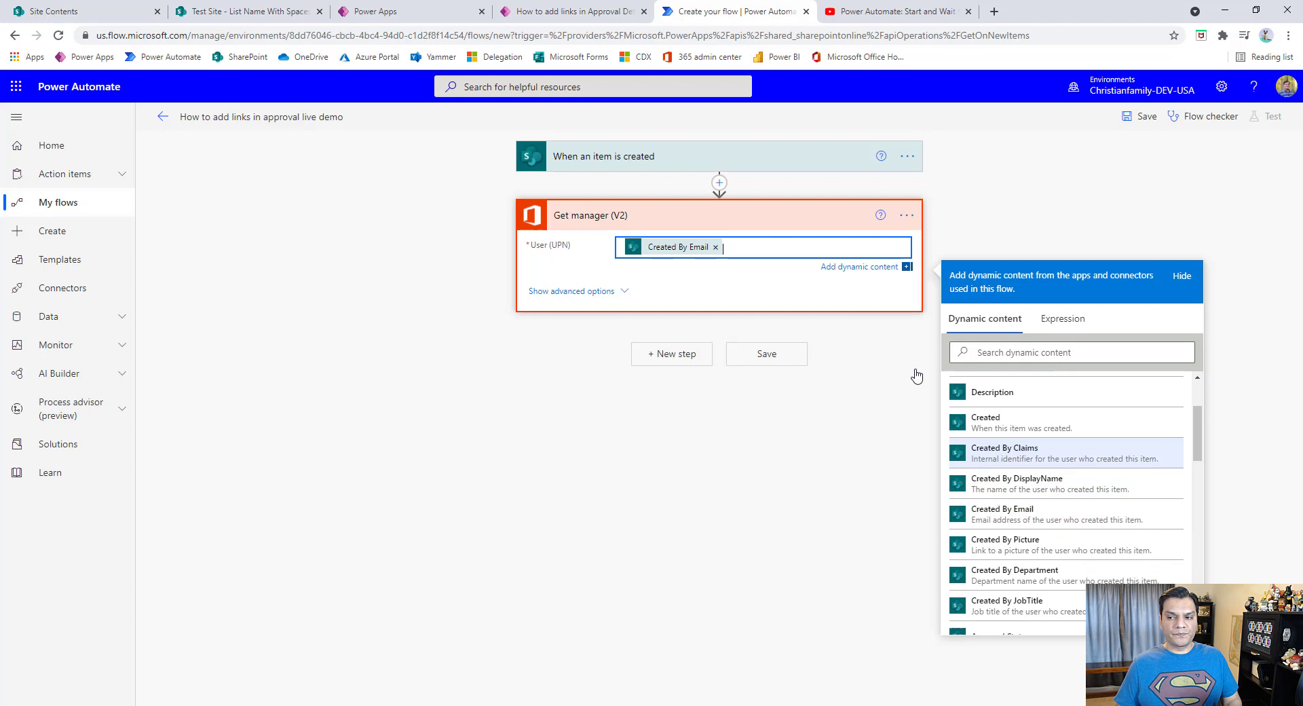
Step: Add the SharePoint Get attachments action after Get manager (V2)
click(646, 355)
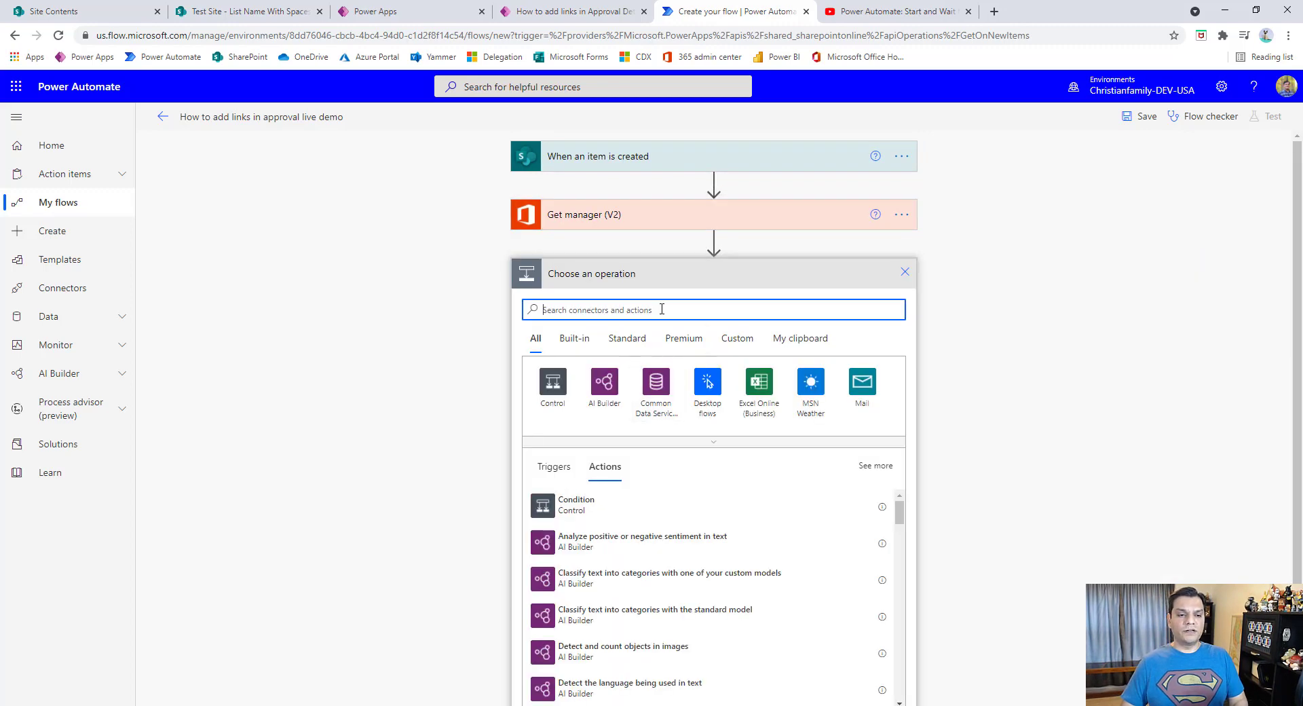
text(sharepoing)
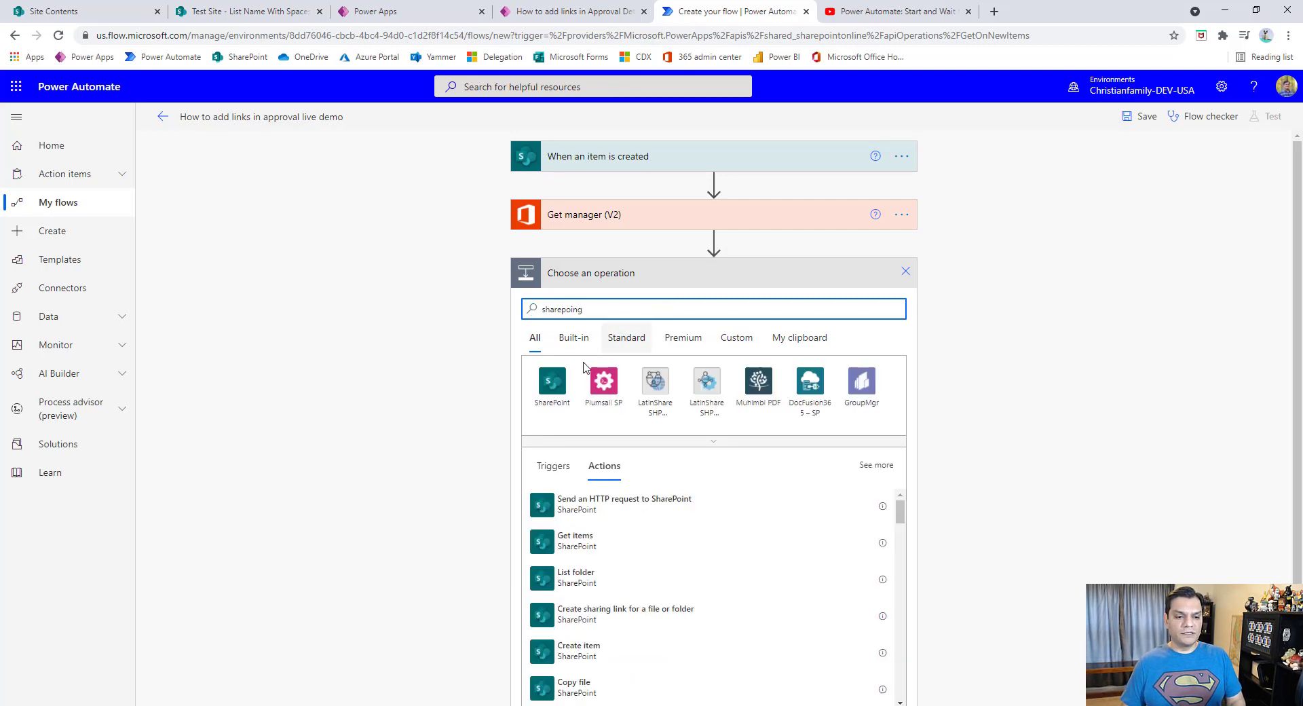
click(552, 384)
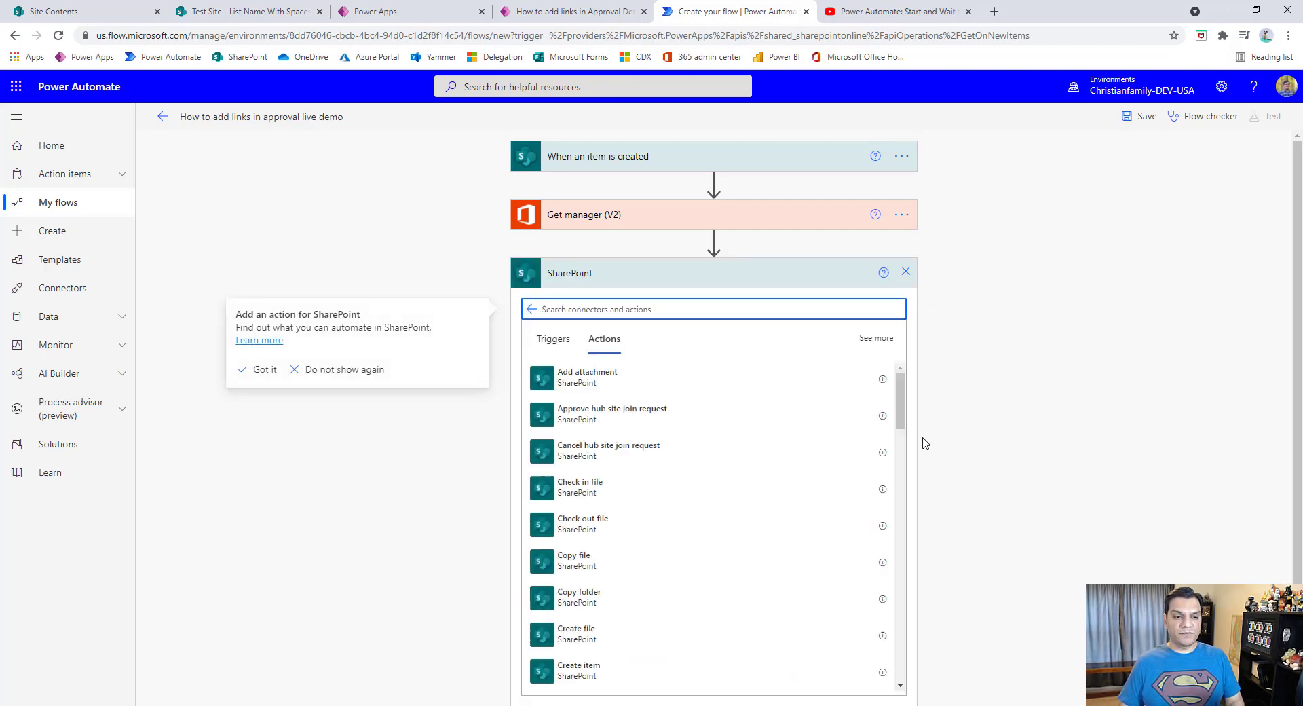
text(g)
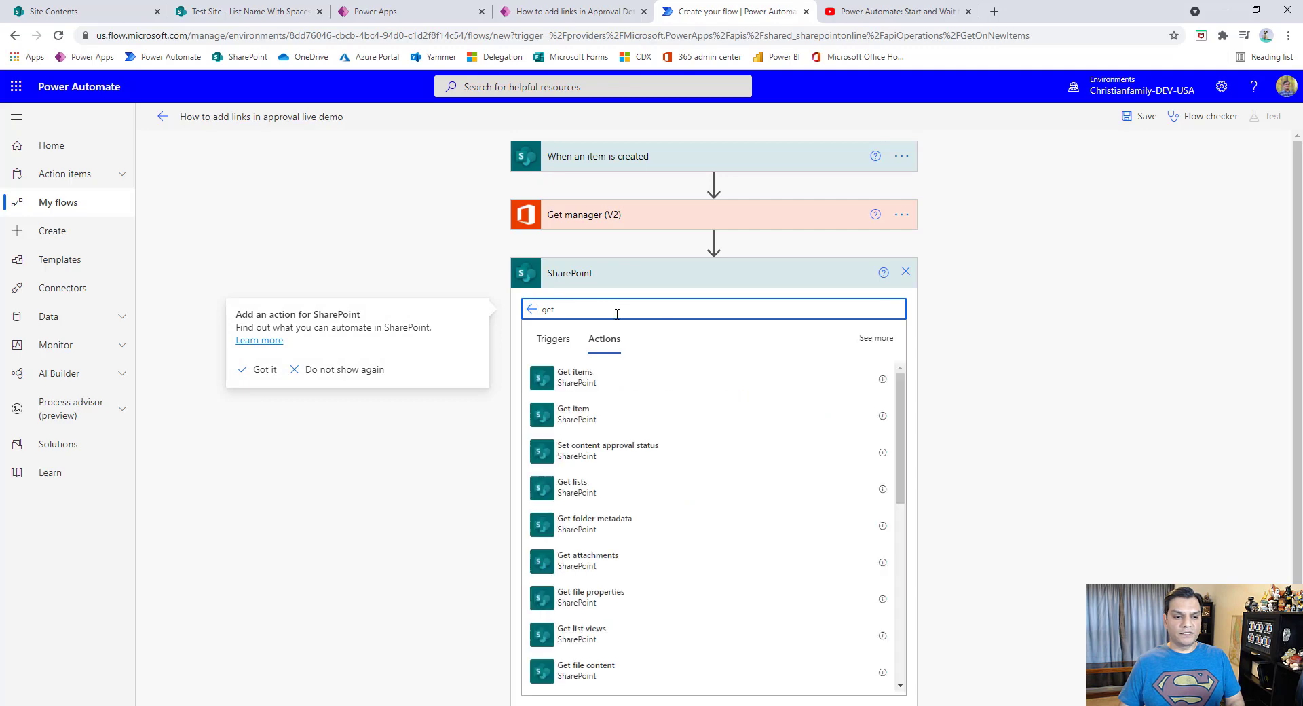
text(et)
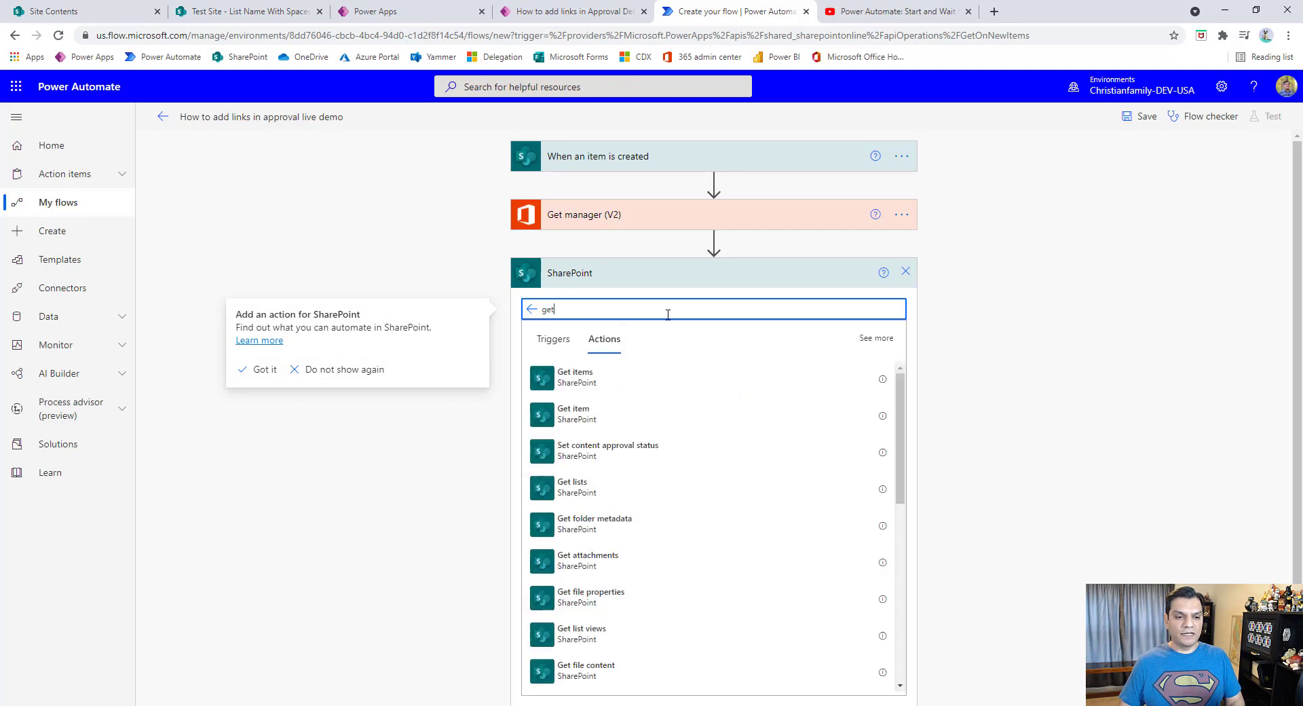
text( at)
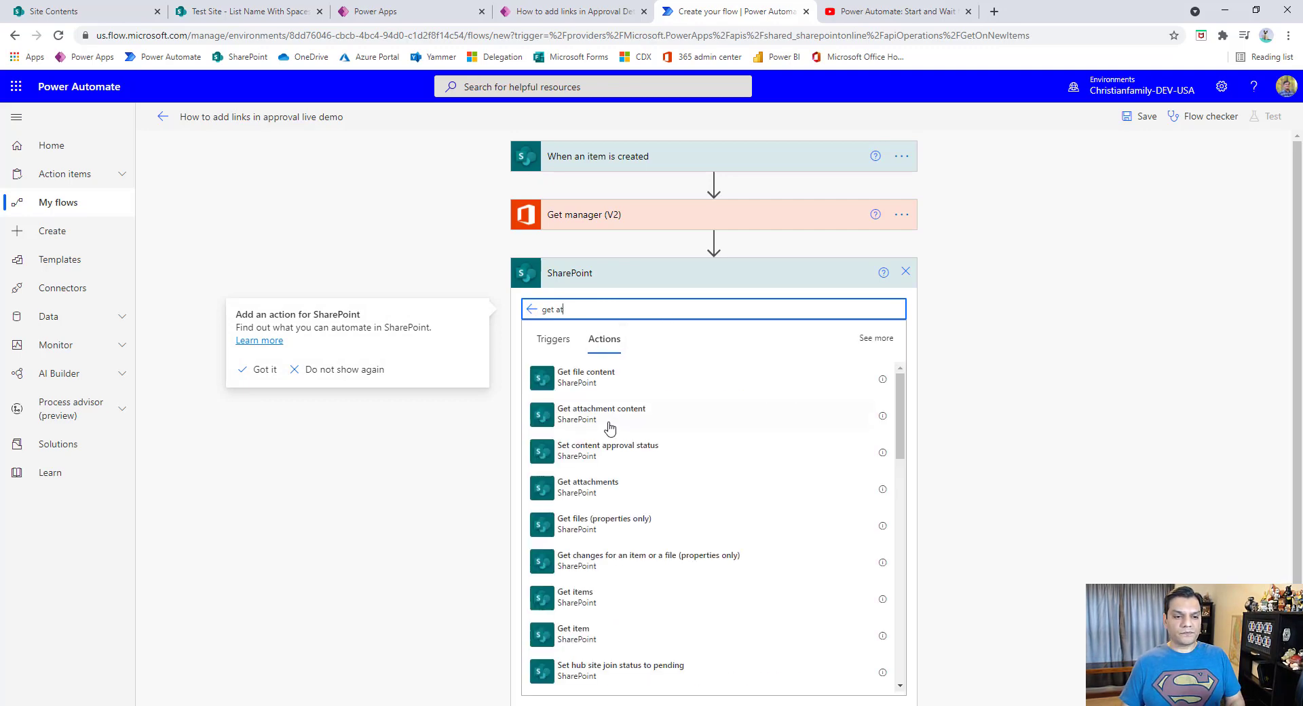
click(600, 493)
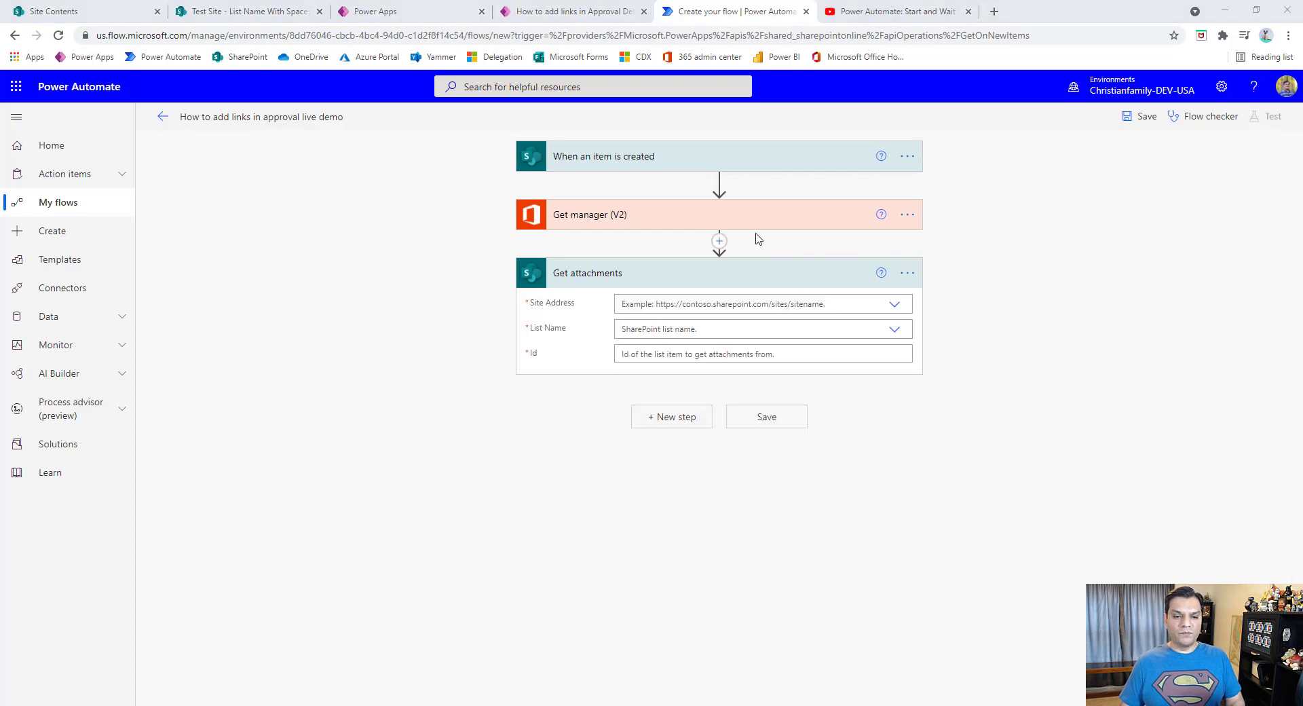
Step: Set the Get attachments site address to Test Site and its list name to List Name With Spaces
click(903, 311)
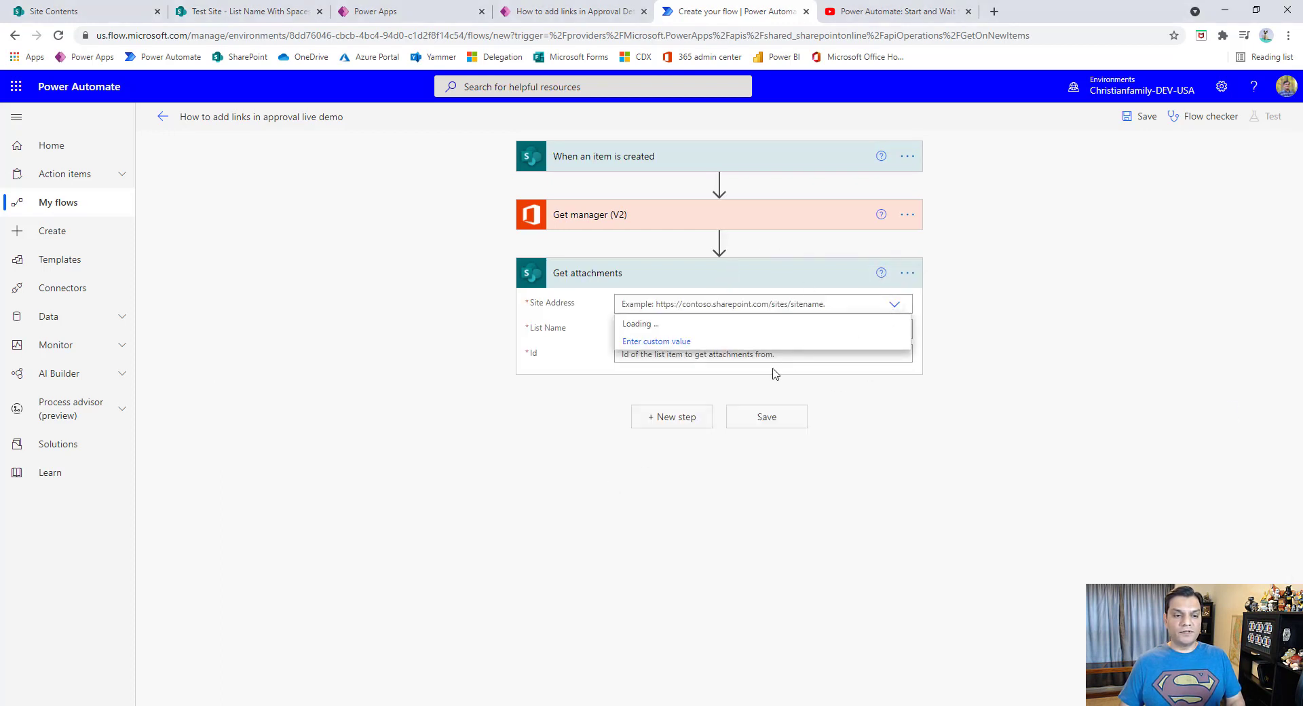
scroll(730, 353, down, 2)
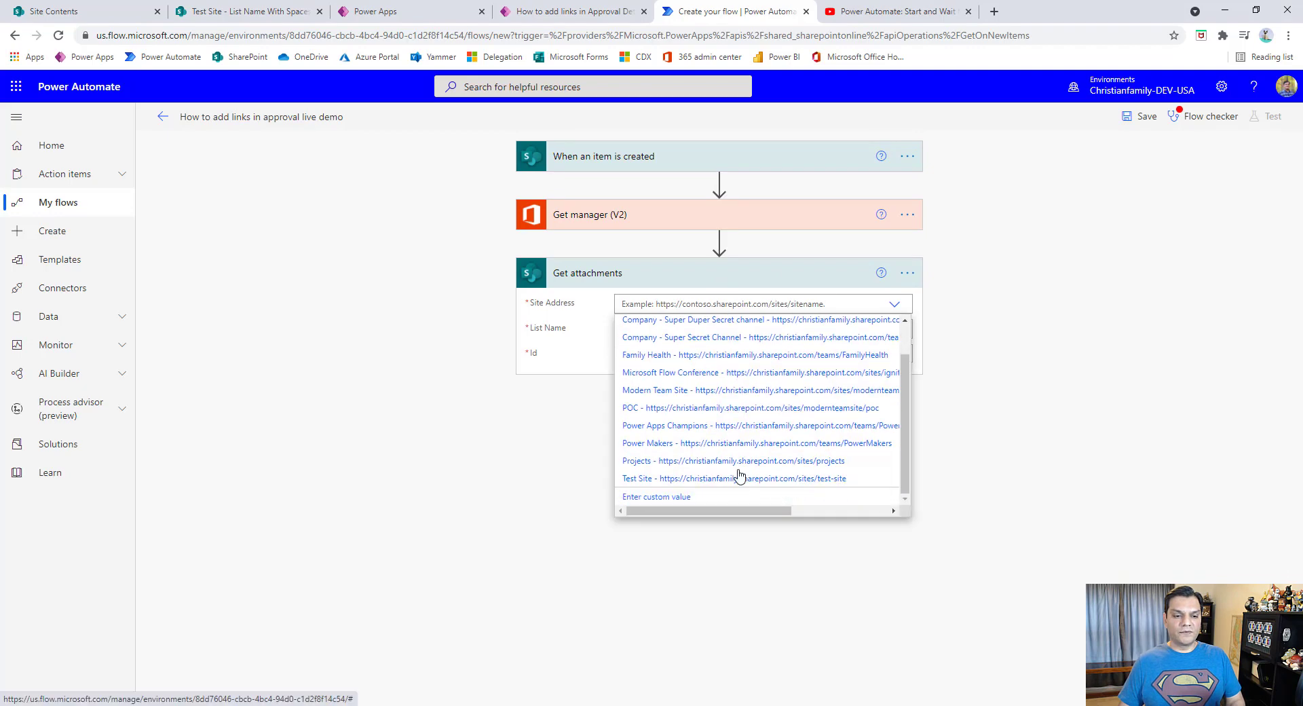
click(679, 479)
click(894, 330)
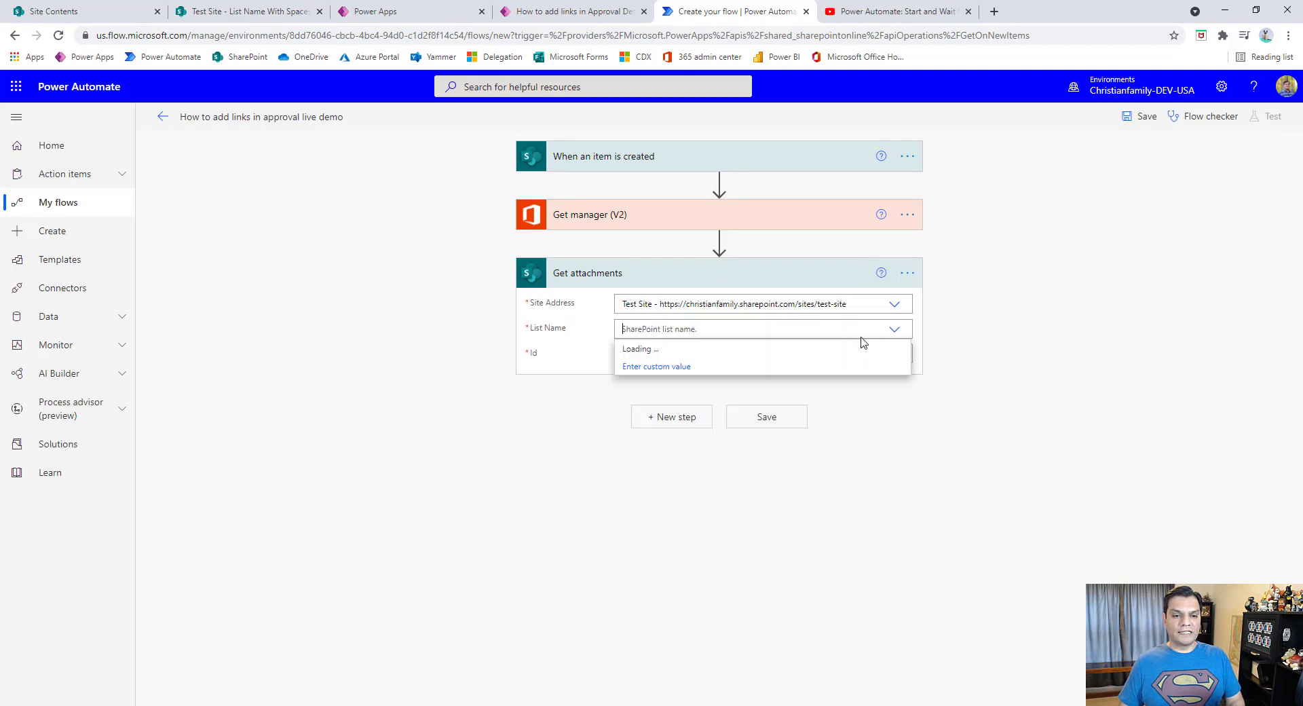
click(900, 336)
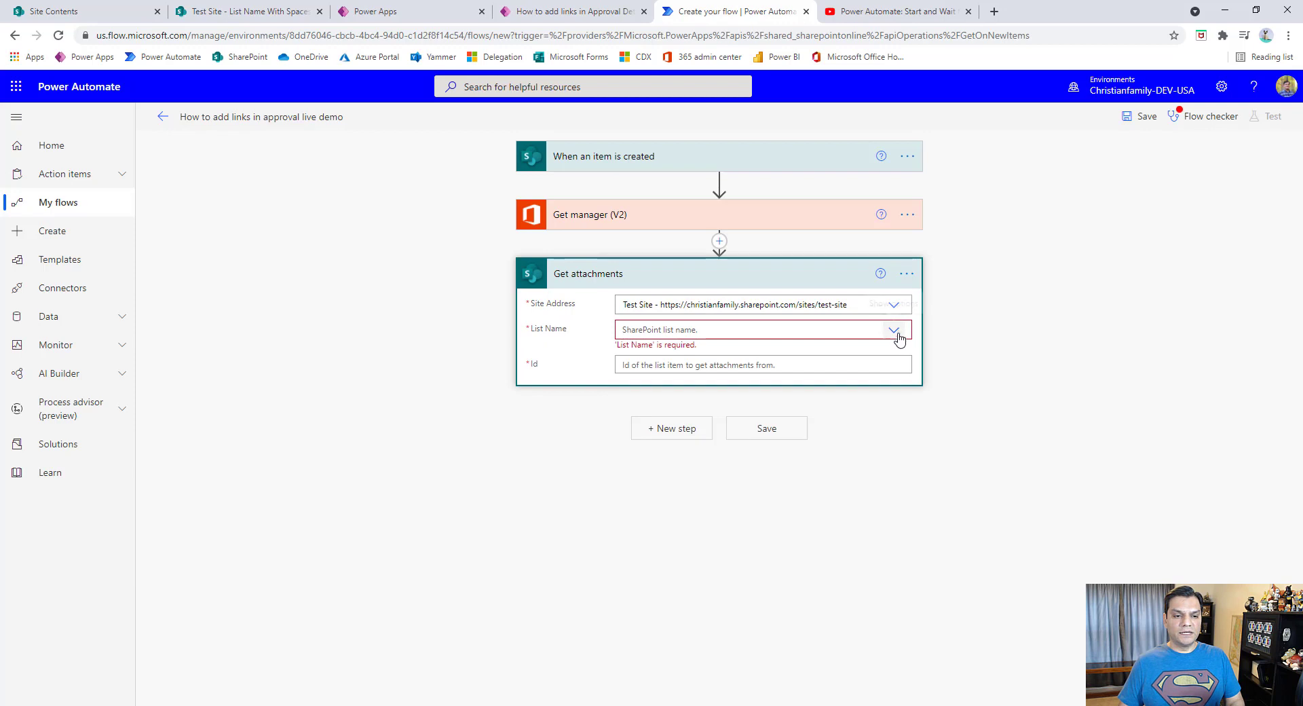
click(899, 334)
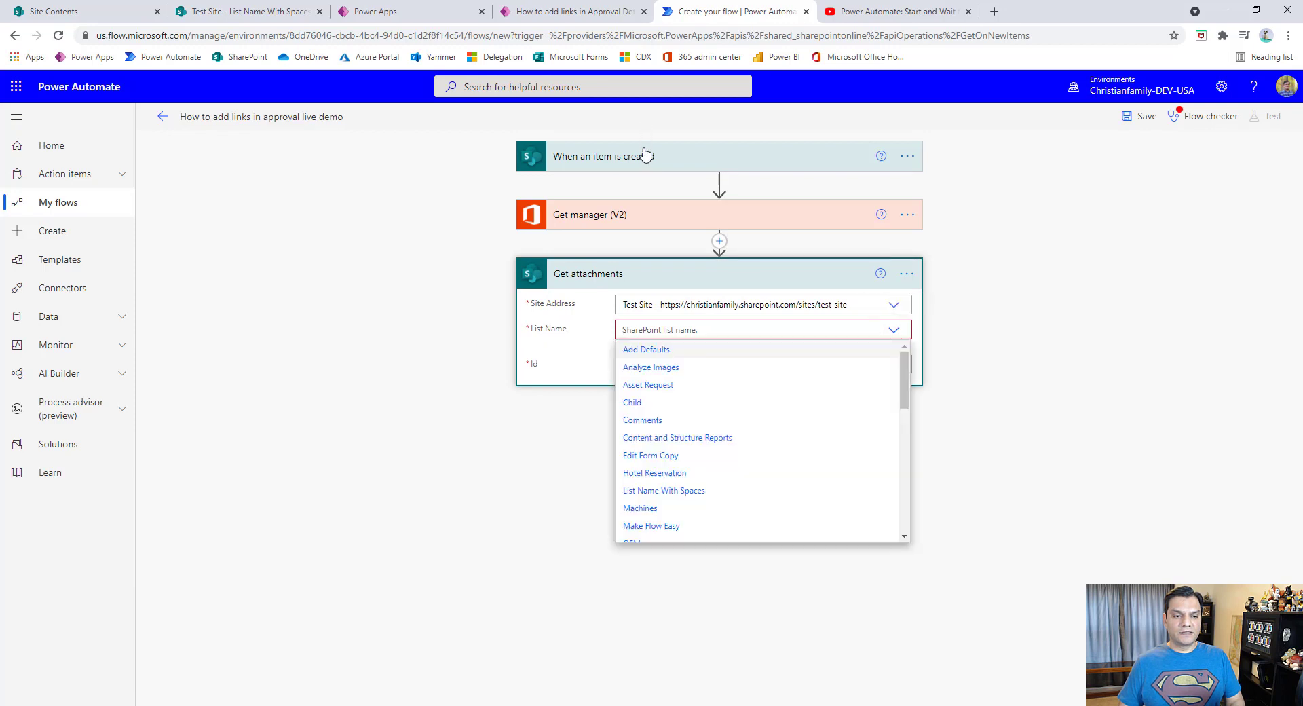
click(721, 495)
Step: Set the Get attachments Id to the trigger's ID value and save the flow
click(644, 358)
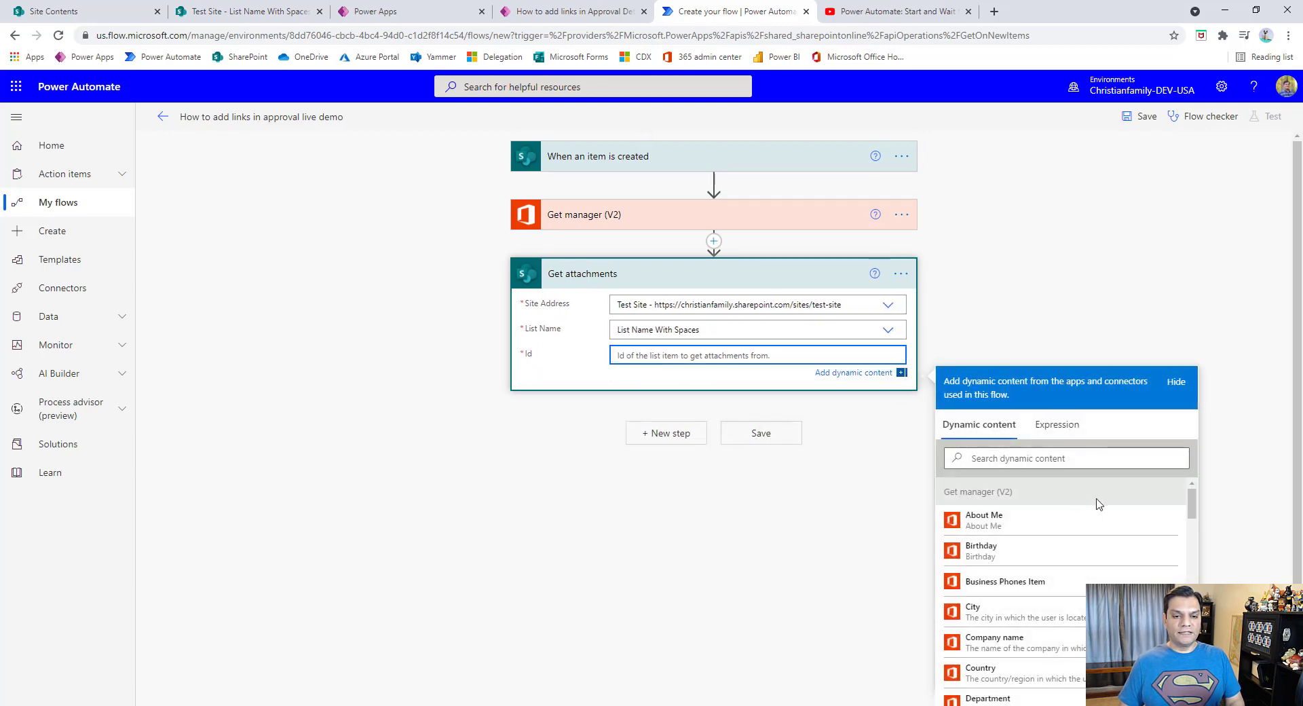
click(1079, 458)
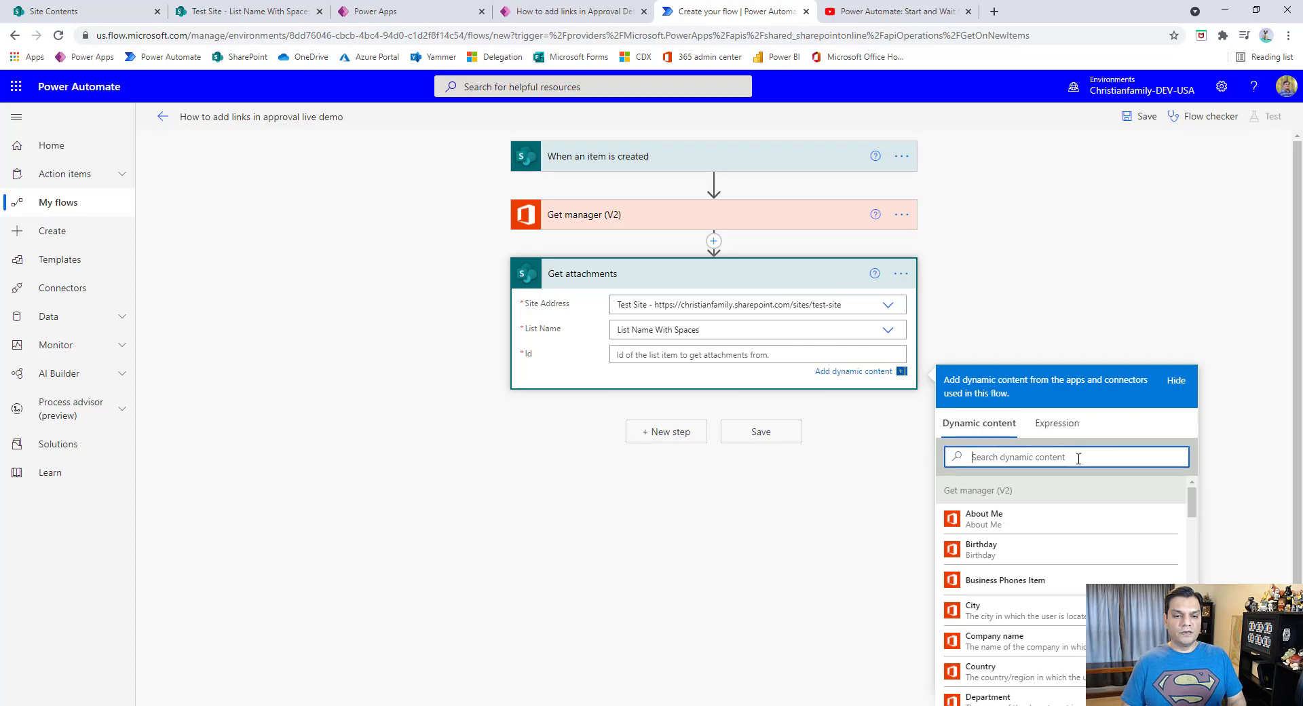
text(id)
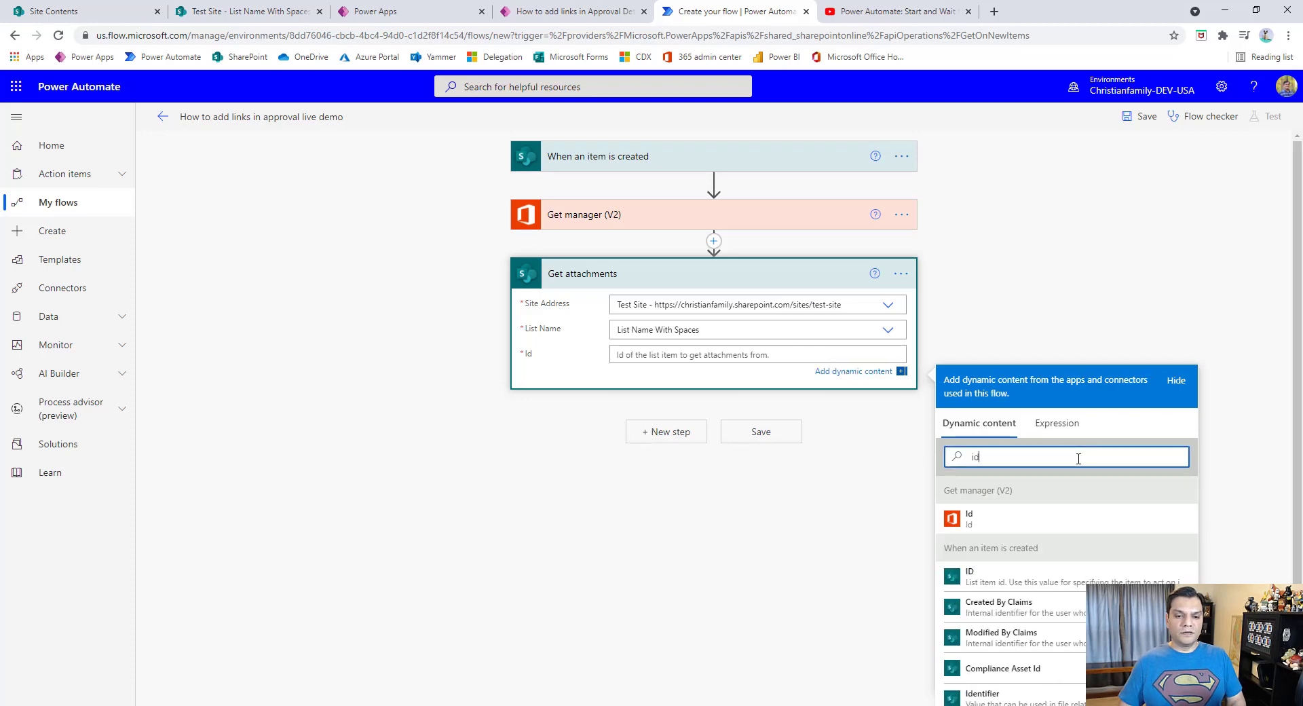
click(995, 578)
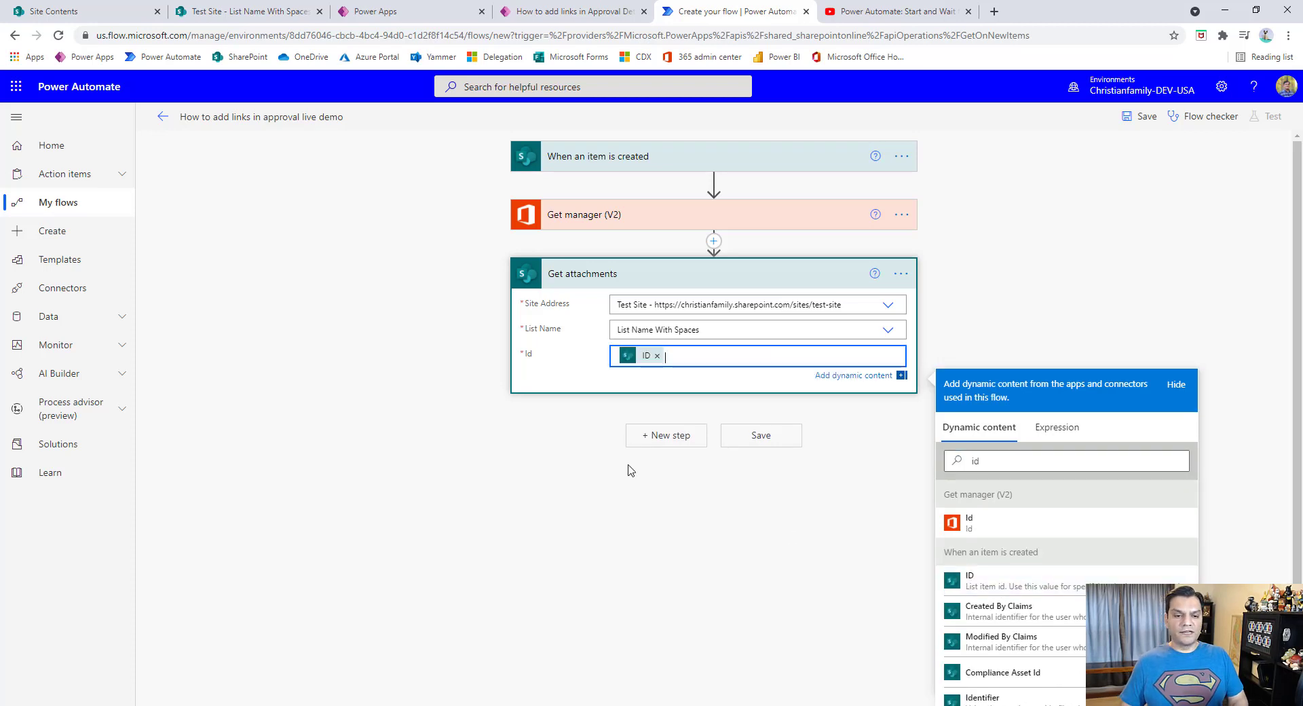
click(1138, 117)
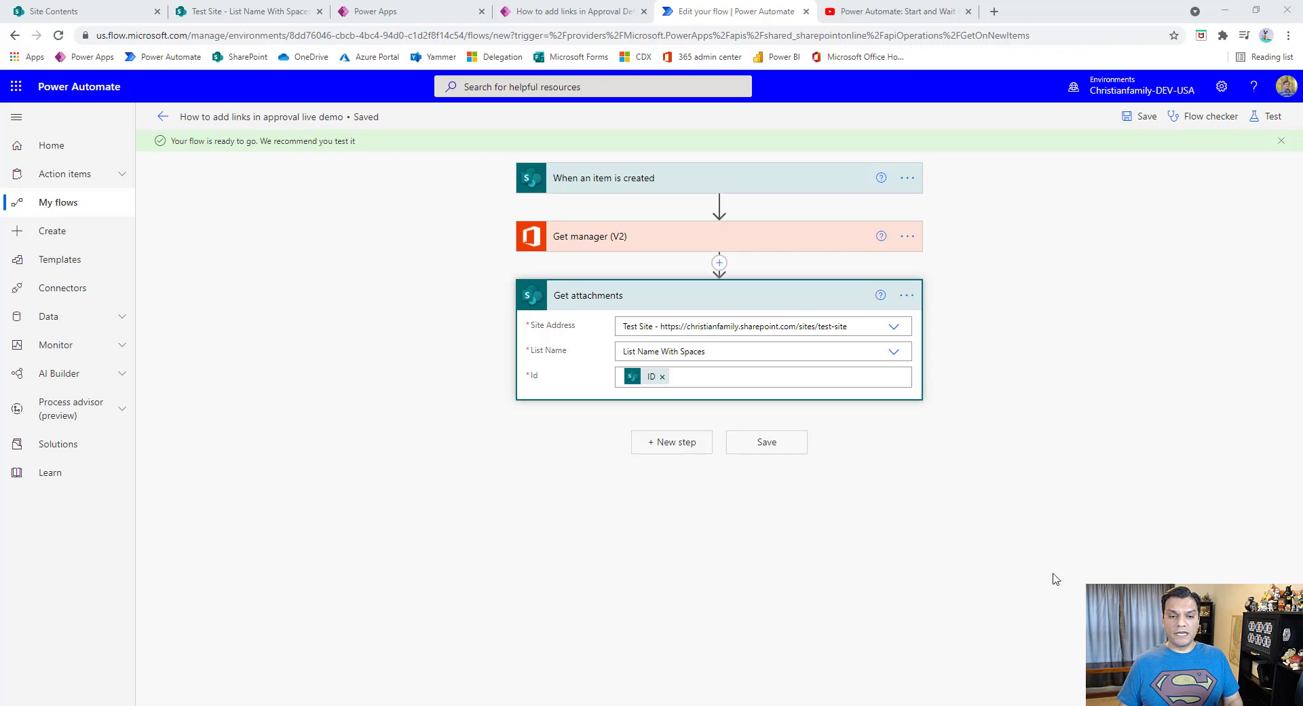
Step: Add a Start and wait for an approval action with approval type Approve/Reject - First to respond
click(684, 450)
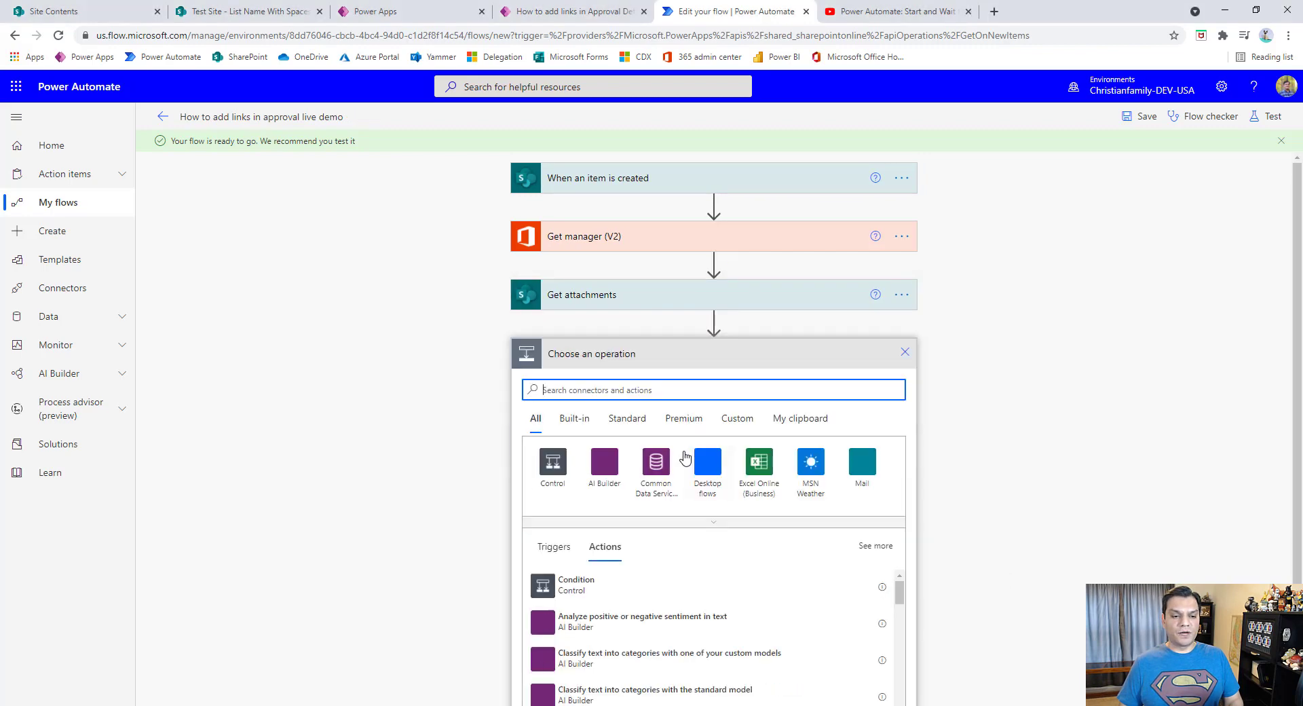
text(appr)
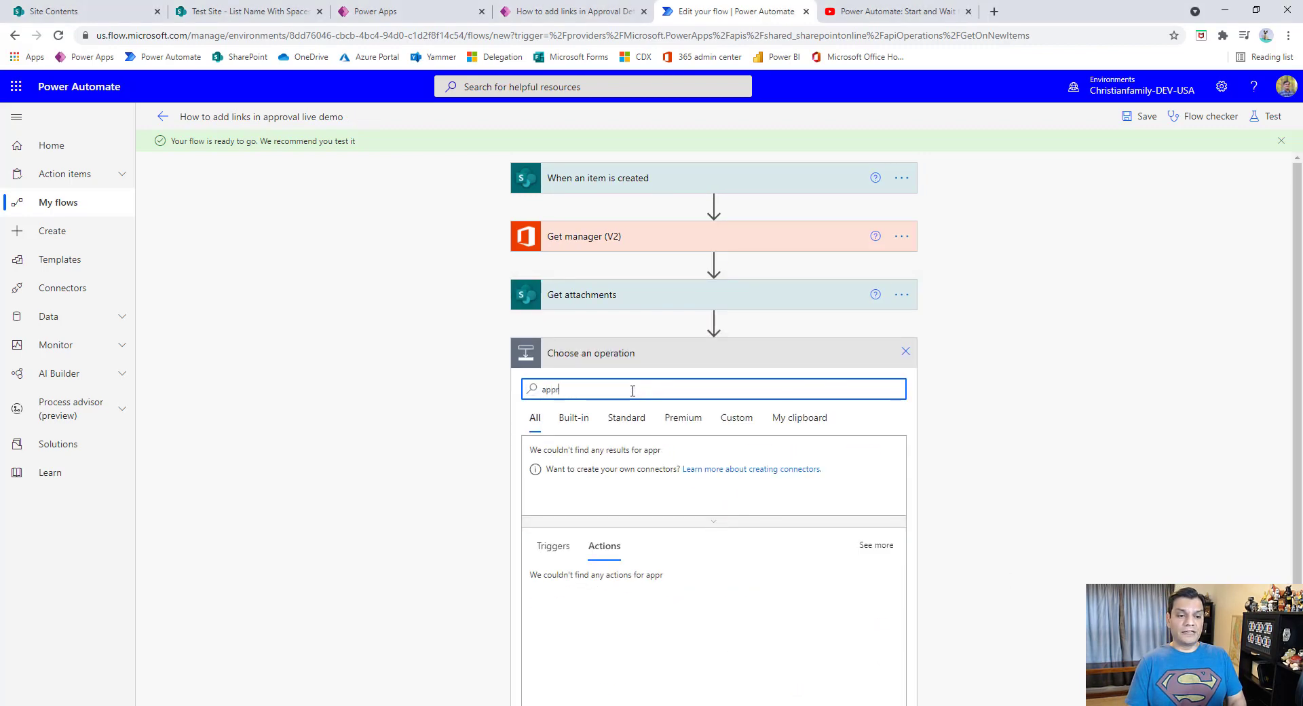
text(o)
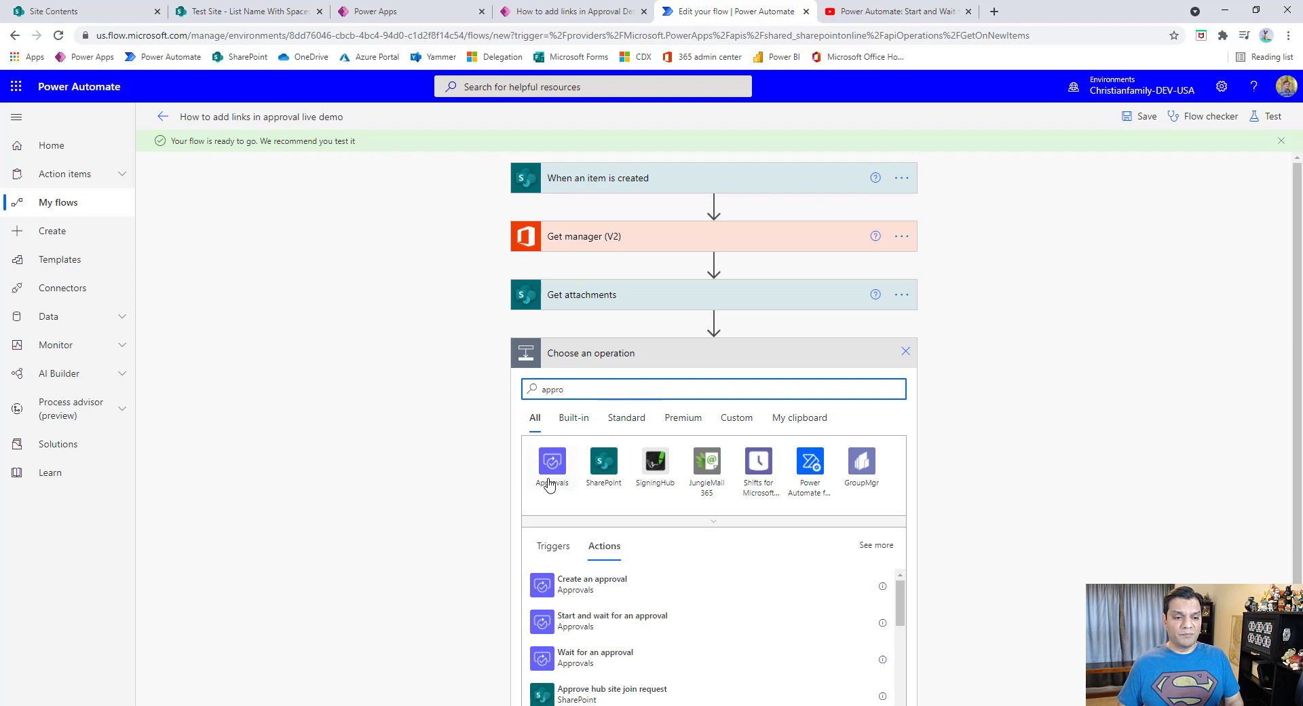
click(551, 479)
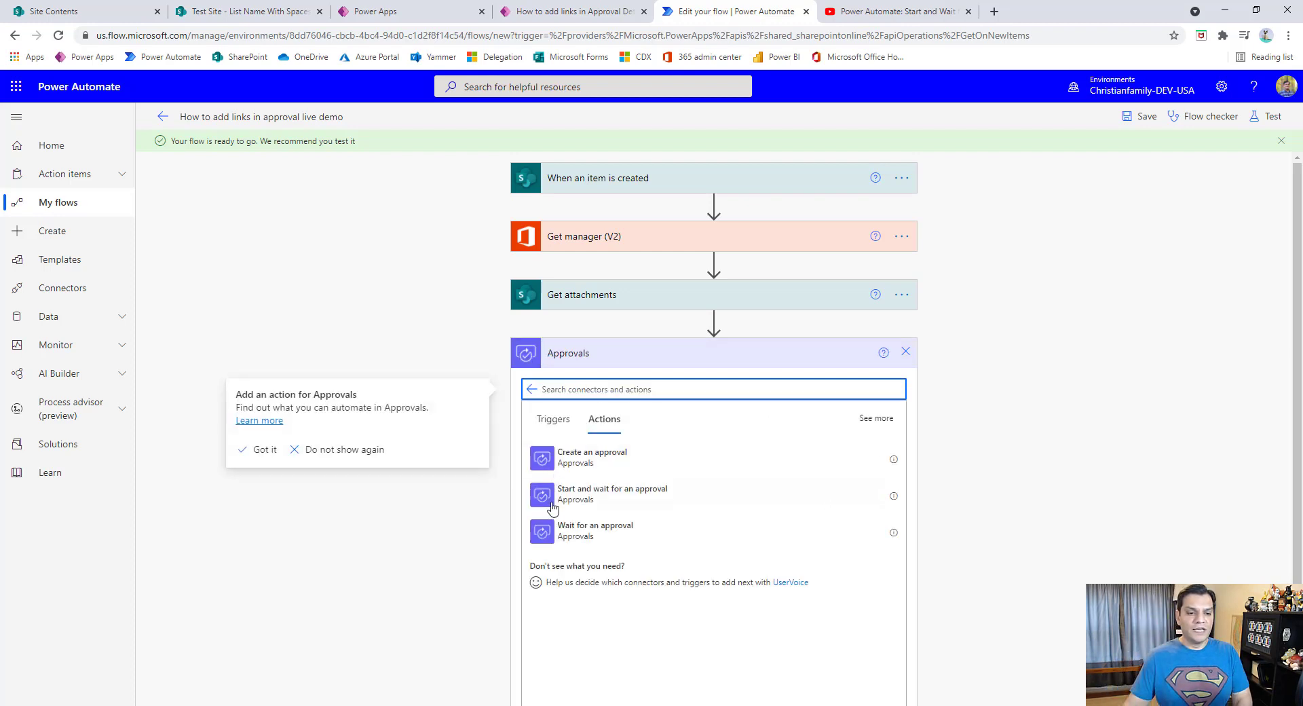
click(557, 506)
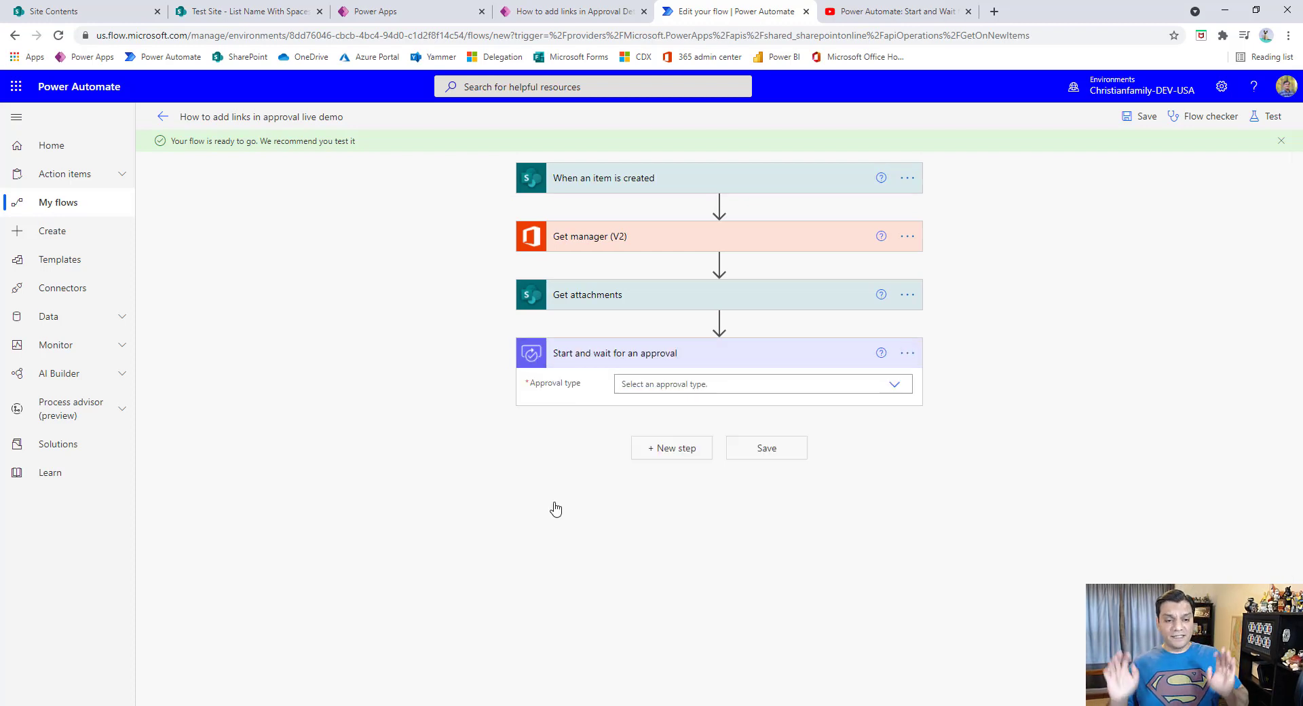
click(887, 392)
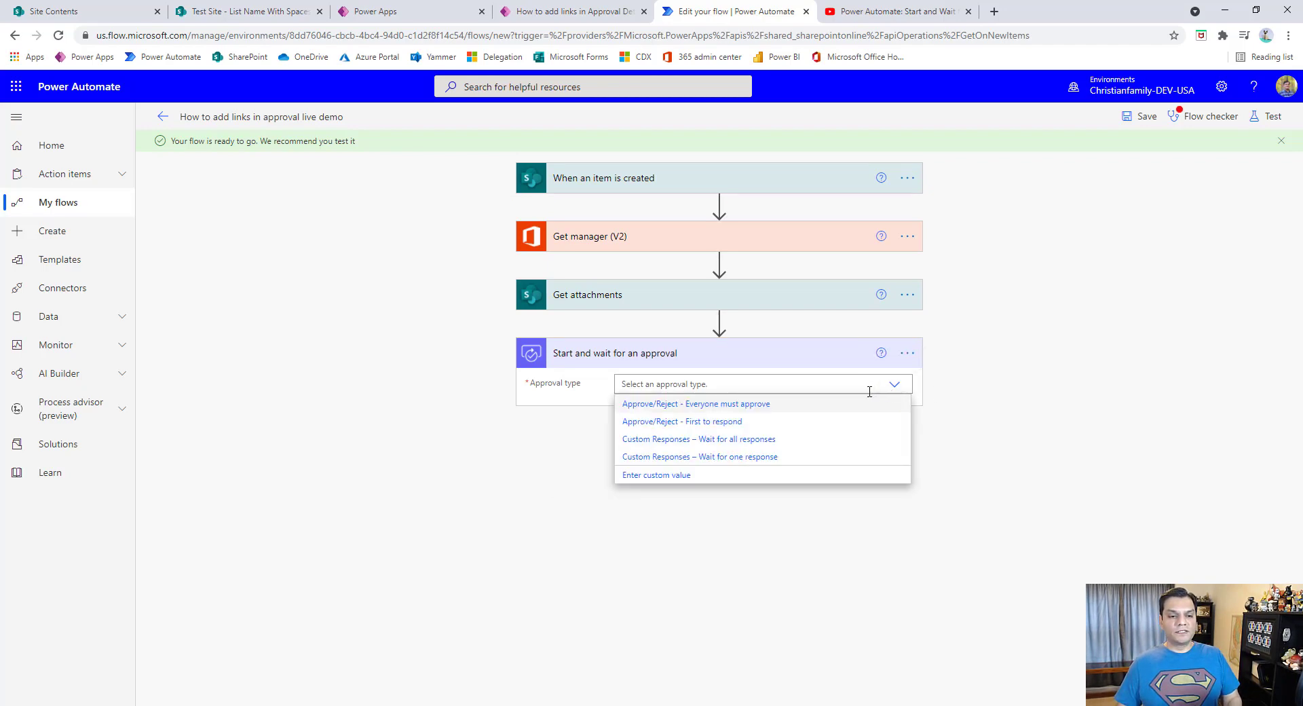
click(662, 423)
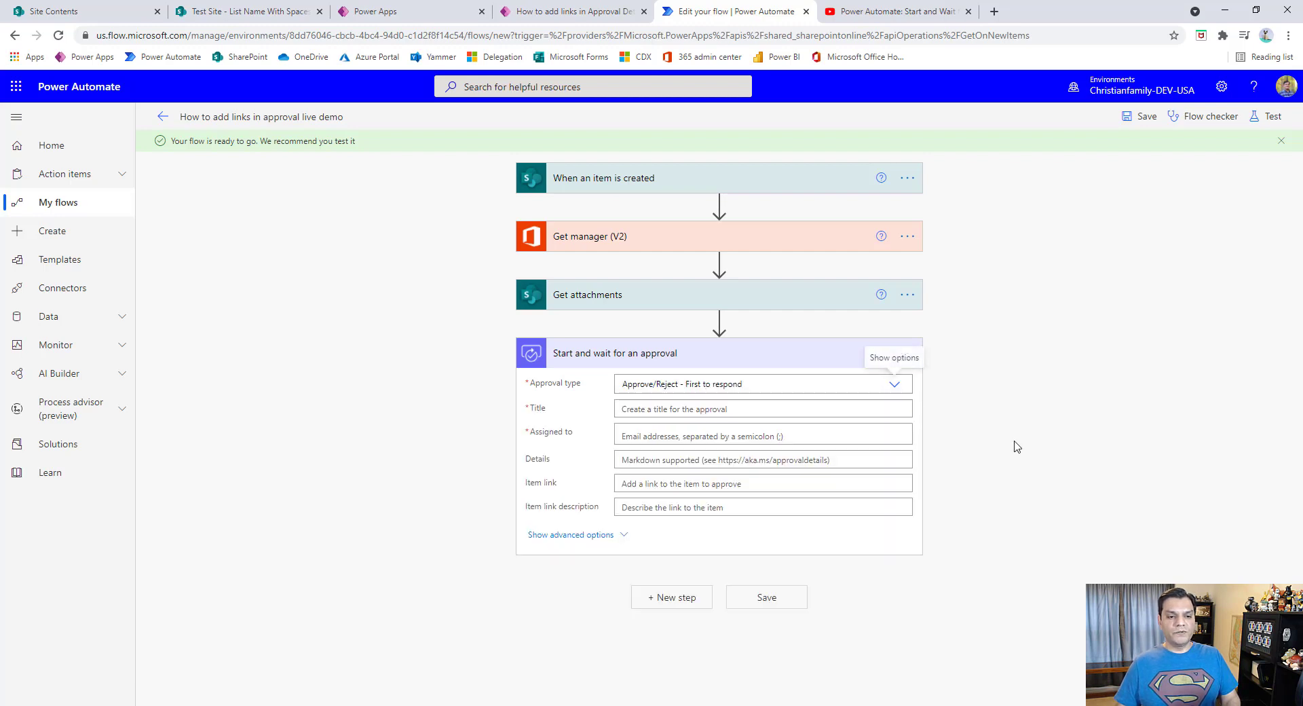
Step: Set the approval's title to the Title value from the When an item is created trigger
click(751, 410)
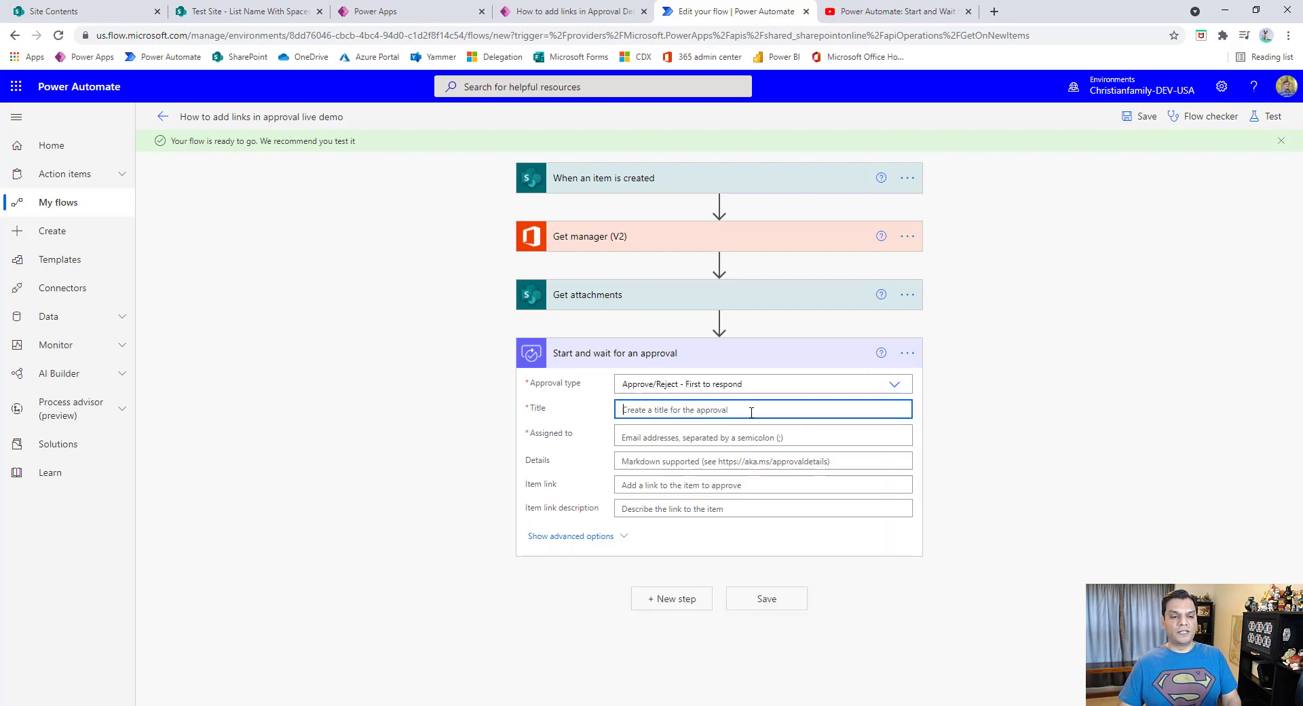
click(1064, 513)
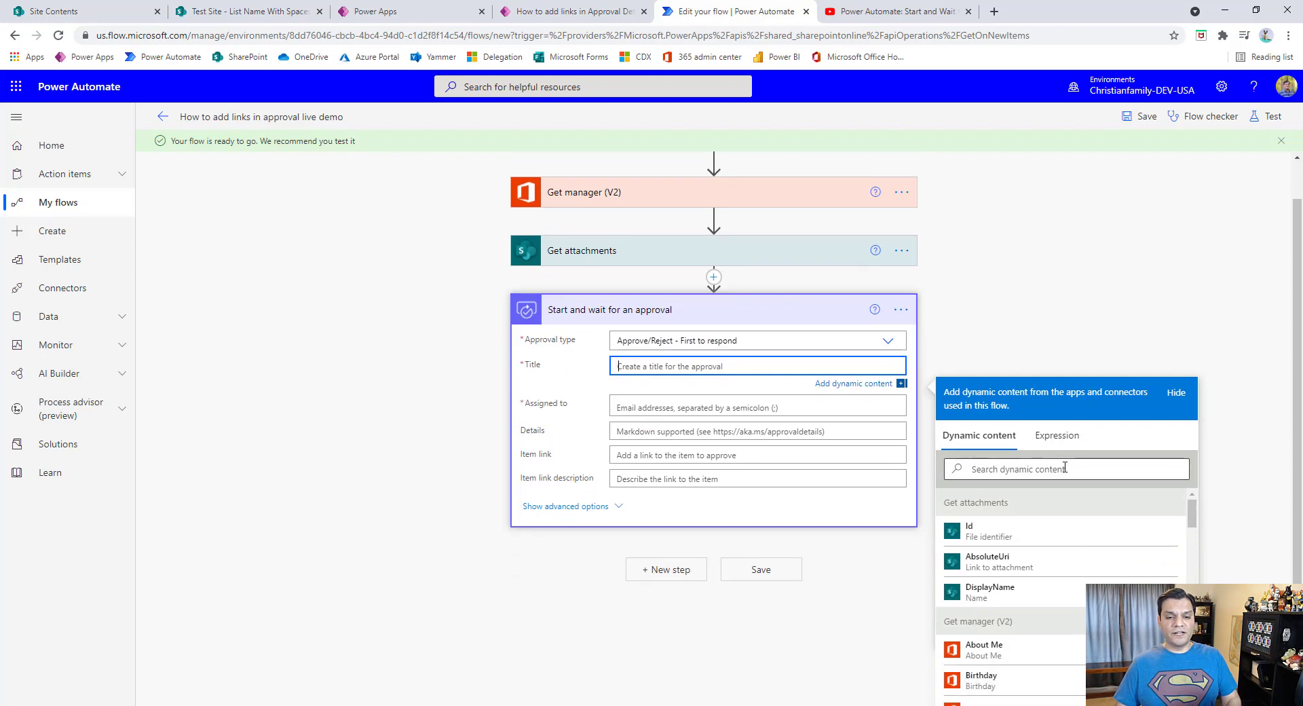
text(t)
key(BackSpace)
text(t)
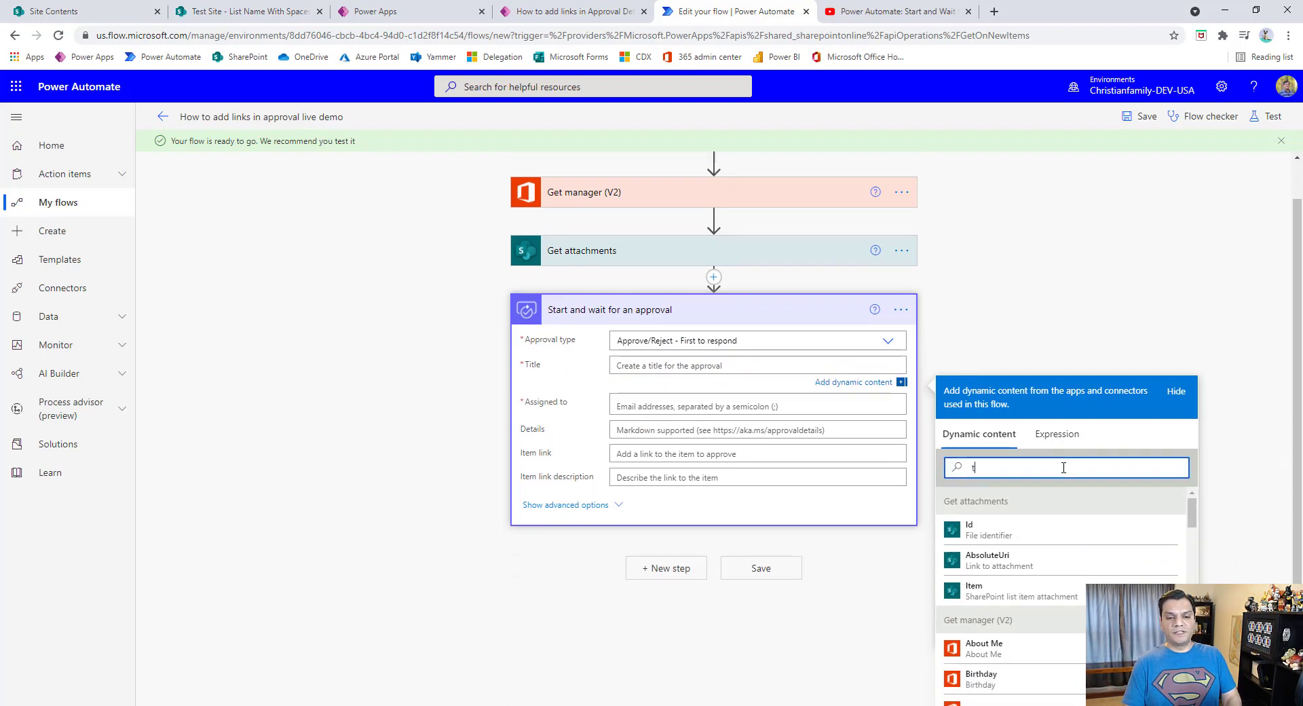
text(itle)
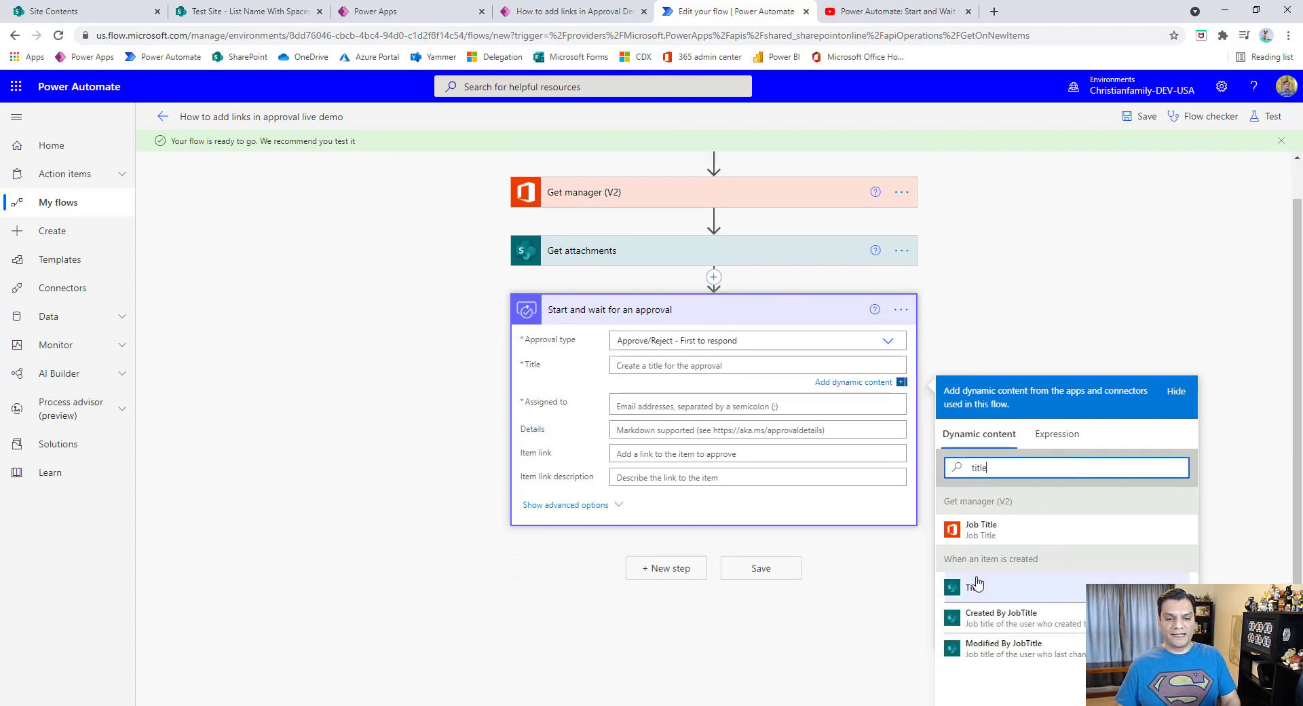
click(1002, 594)
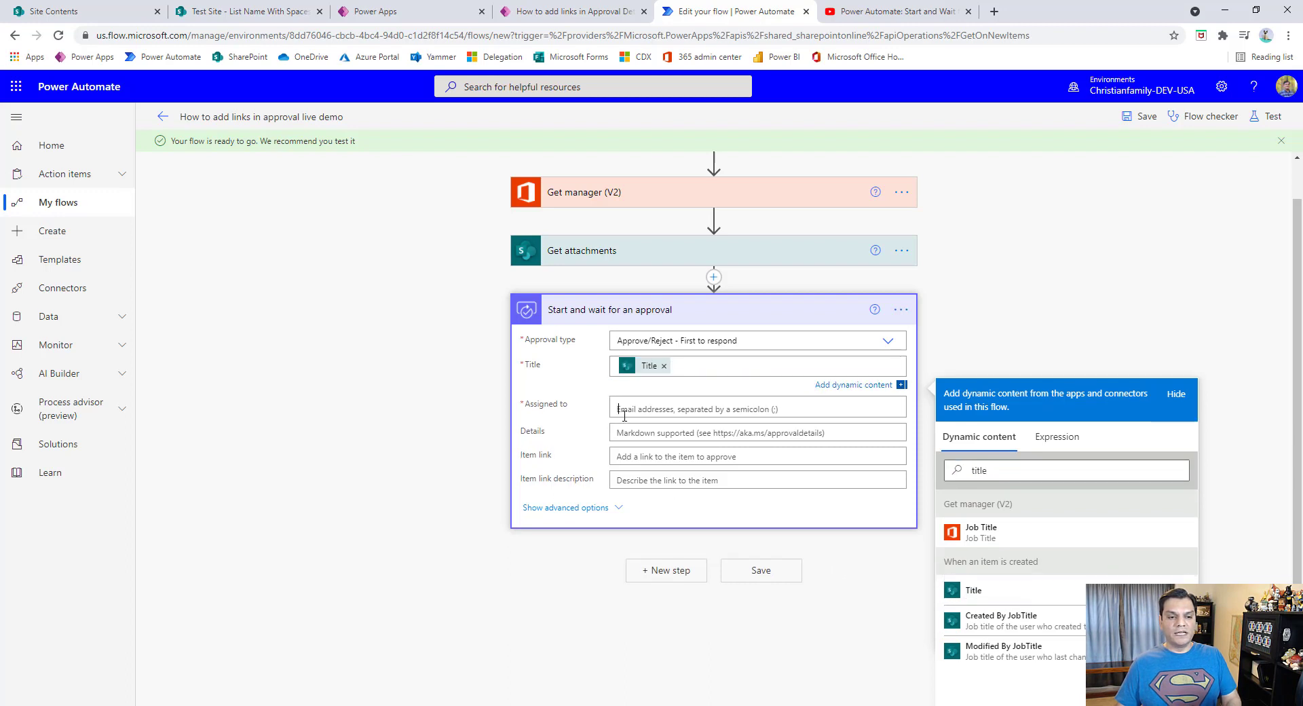
Step: Assign the approval to the Mail value from Get manager (V2)
click(622, 410)
scroll(1257, 541, down, 2)
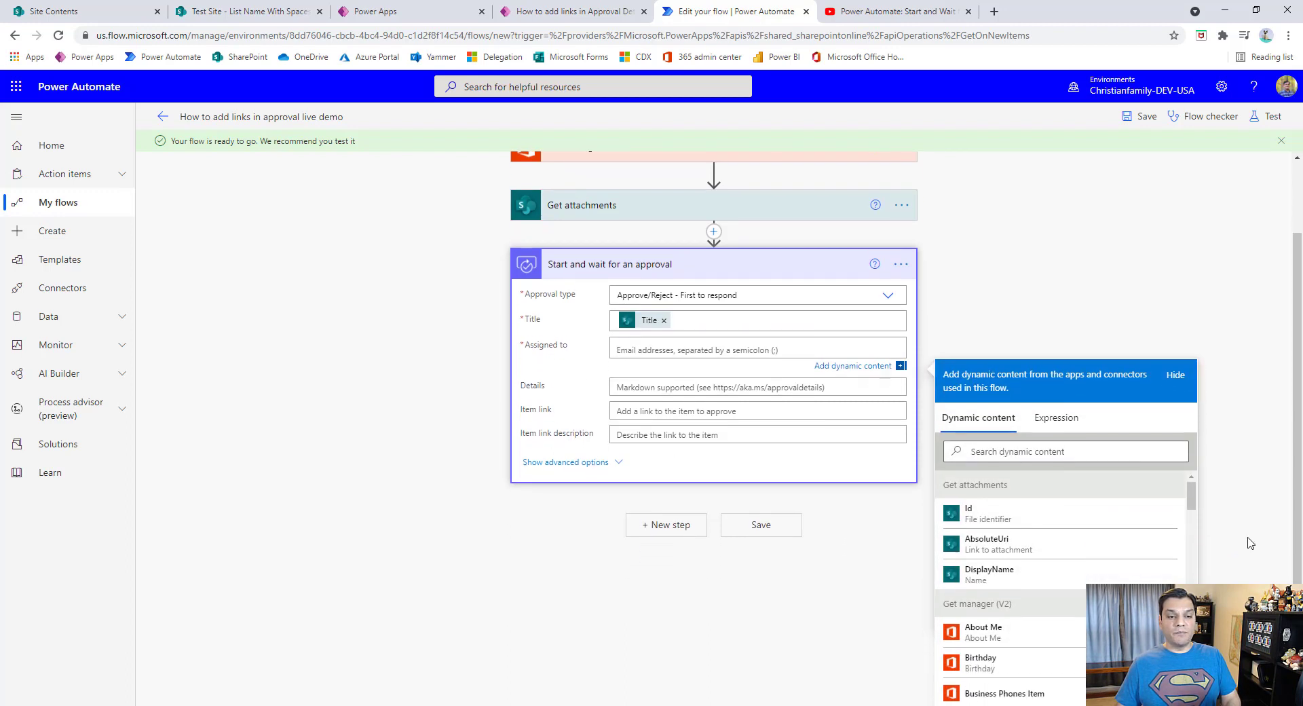
drag(1196, 468, 1192, 516)
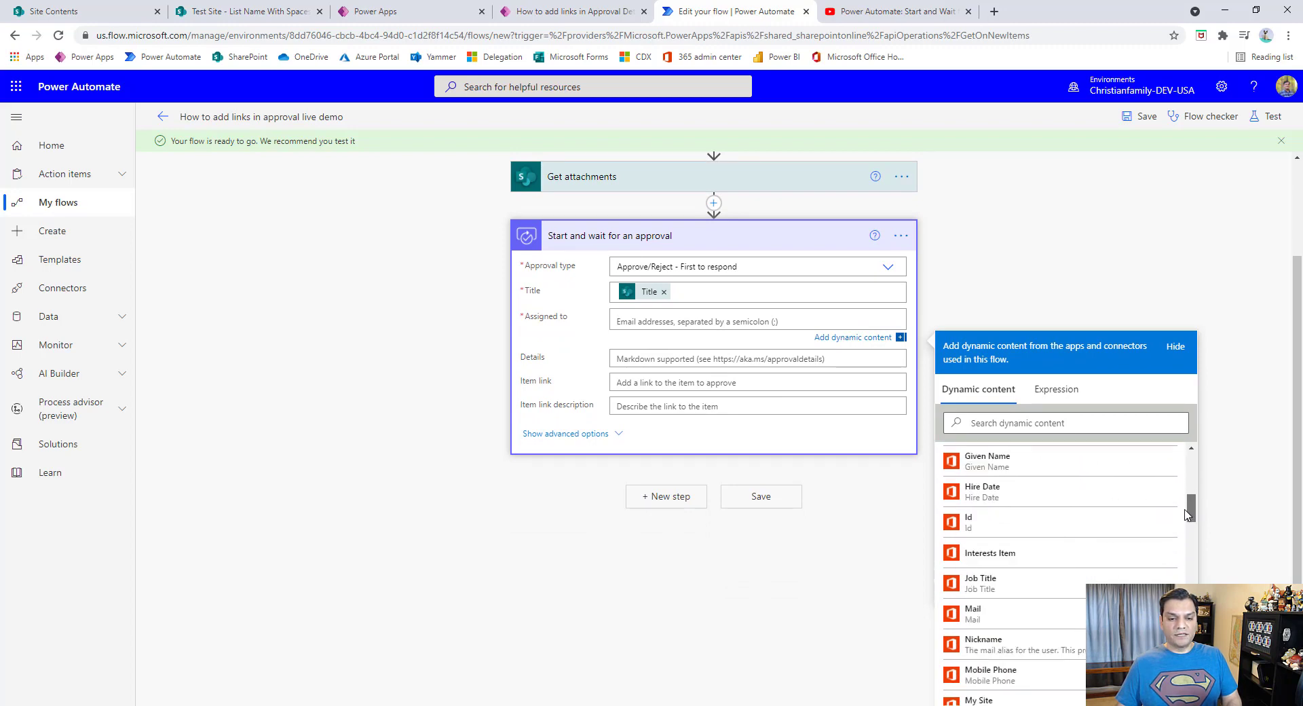
click(999, 623)
Step: Fill the approval Details with lines "Hello", "A request submitted by requires your approval. Here is the information:", "Title:", "Description:", "Sincerely,", "Project Management Team"
click(642, 360)
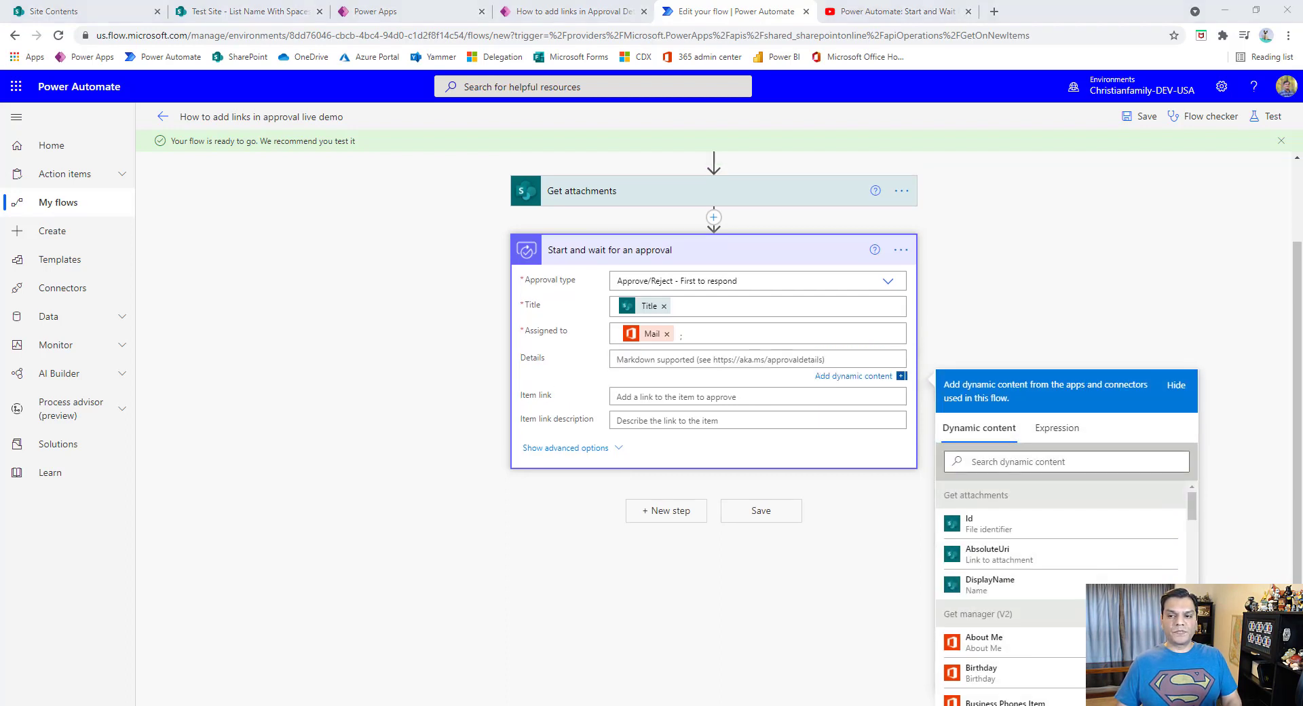
click(682, 365)
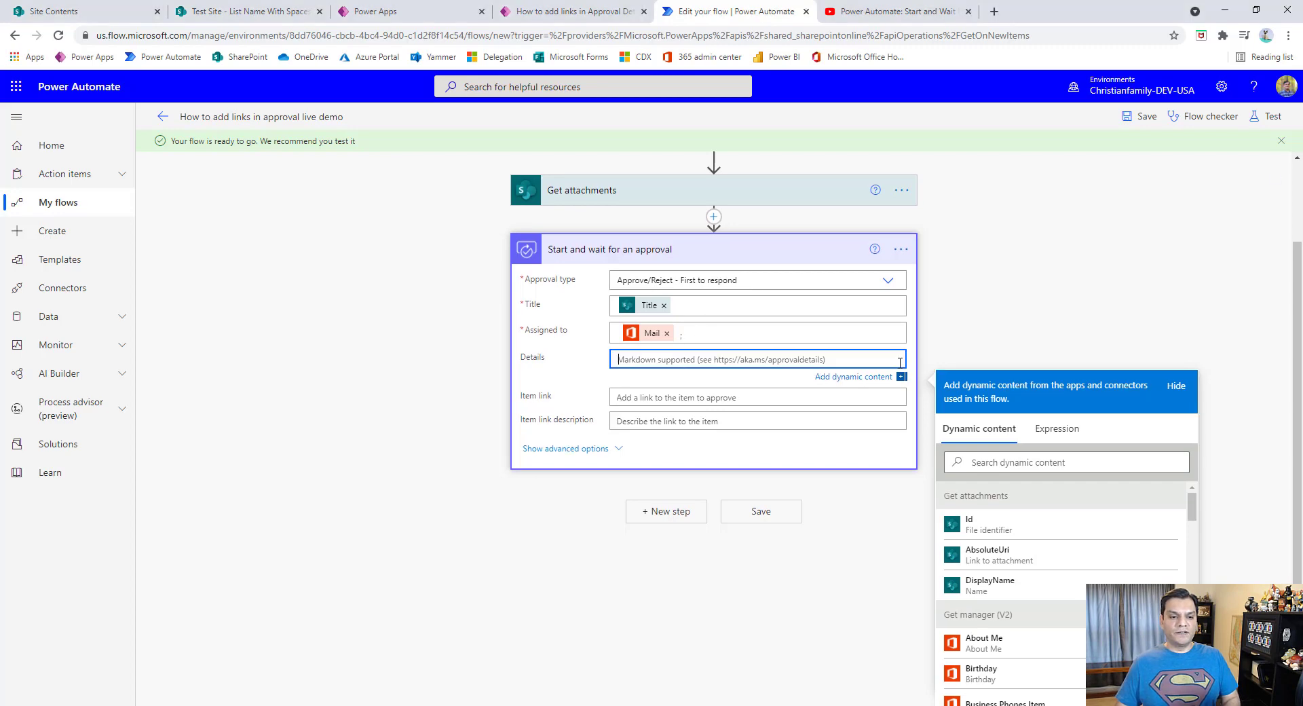
text(Hello A request submitted by requires your approval. Here is the information: Title: Description:)
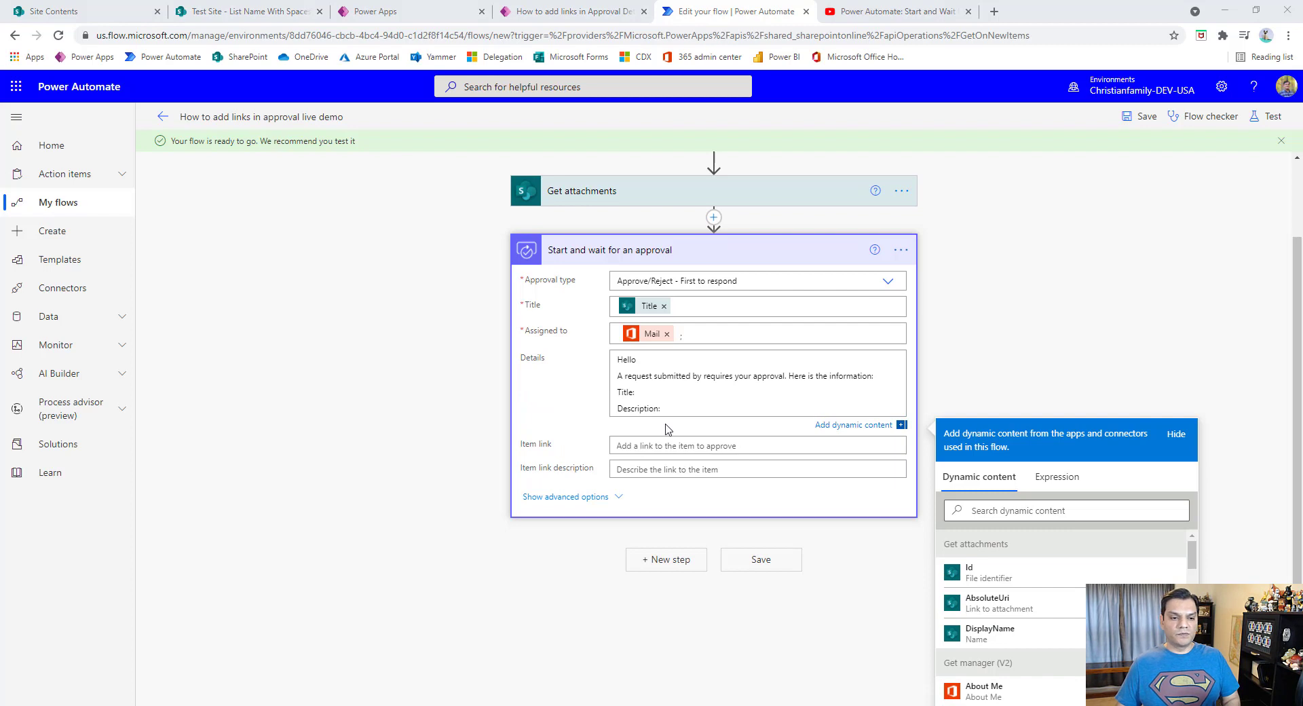
click(688, 414)
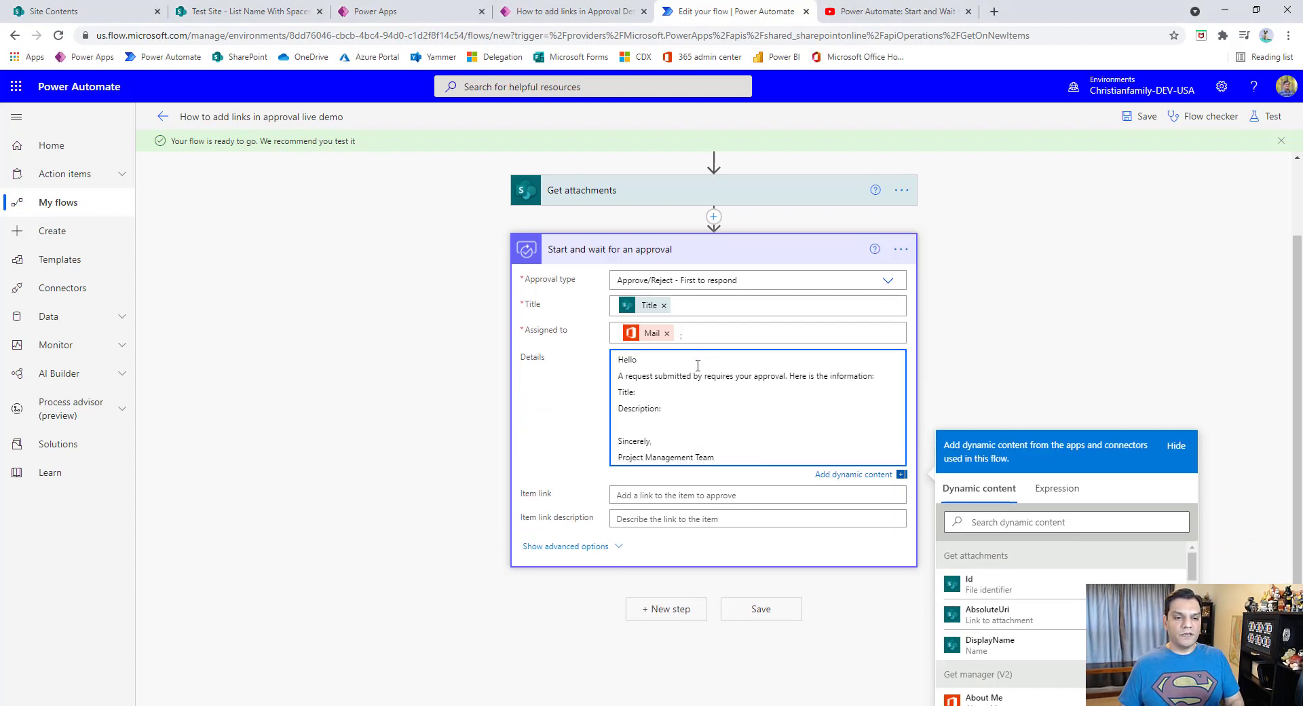
Step: Insert the Display Name value from Get manager (V2) after "Hello" in the approval Details
scroll(1209, 515, down, 2)
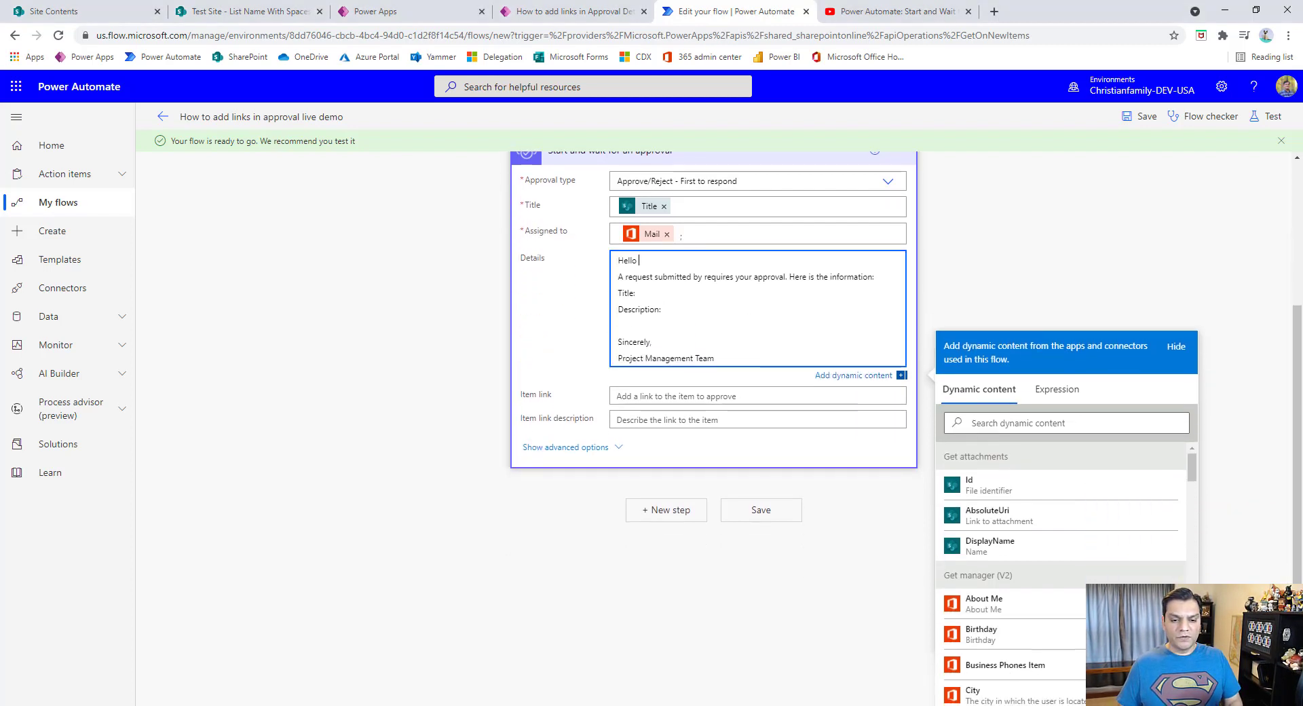
drag(1191, 473, 1191, 481)
scroll(1046, 565, down, 3)
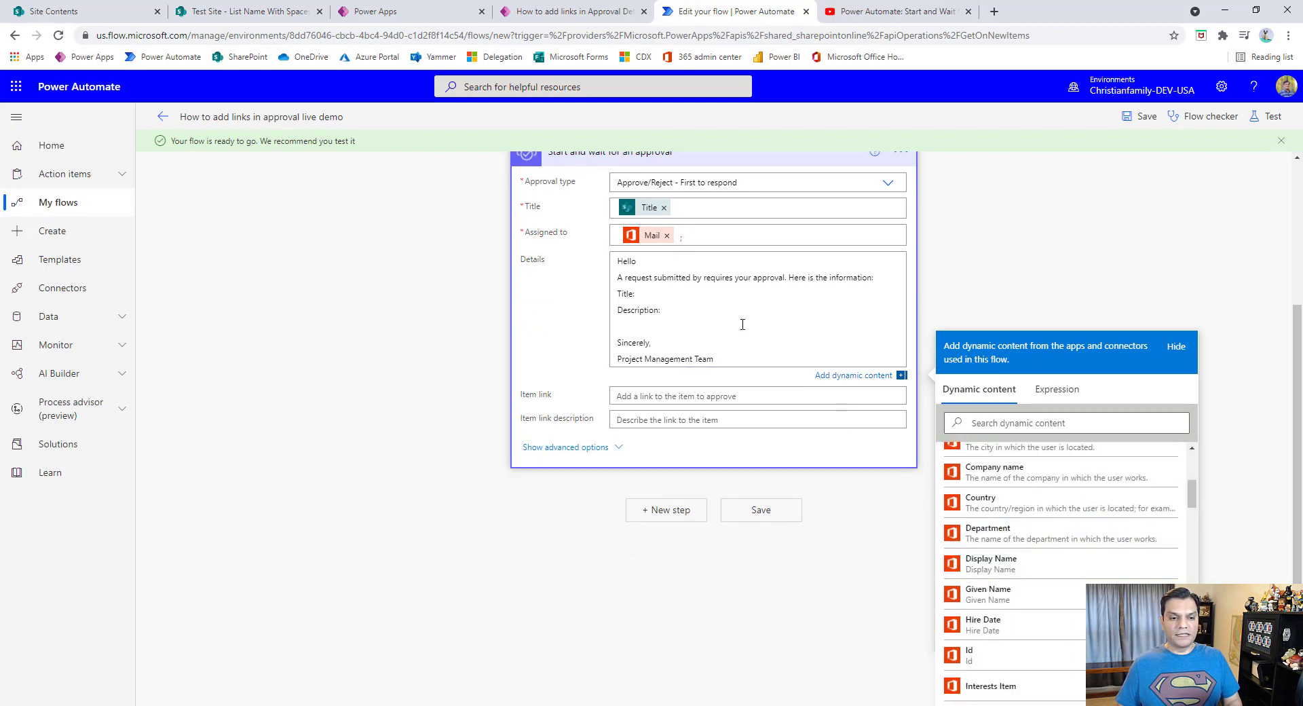
click(759, 264)
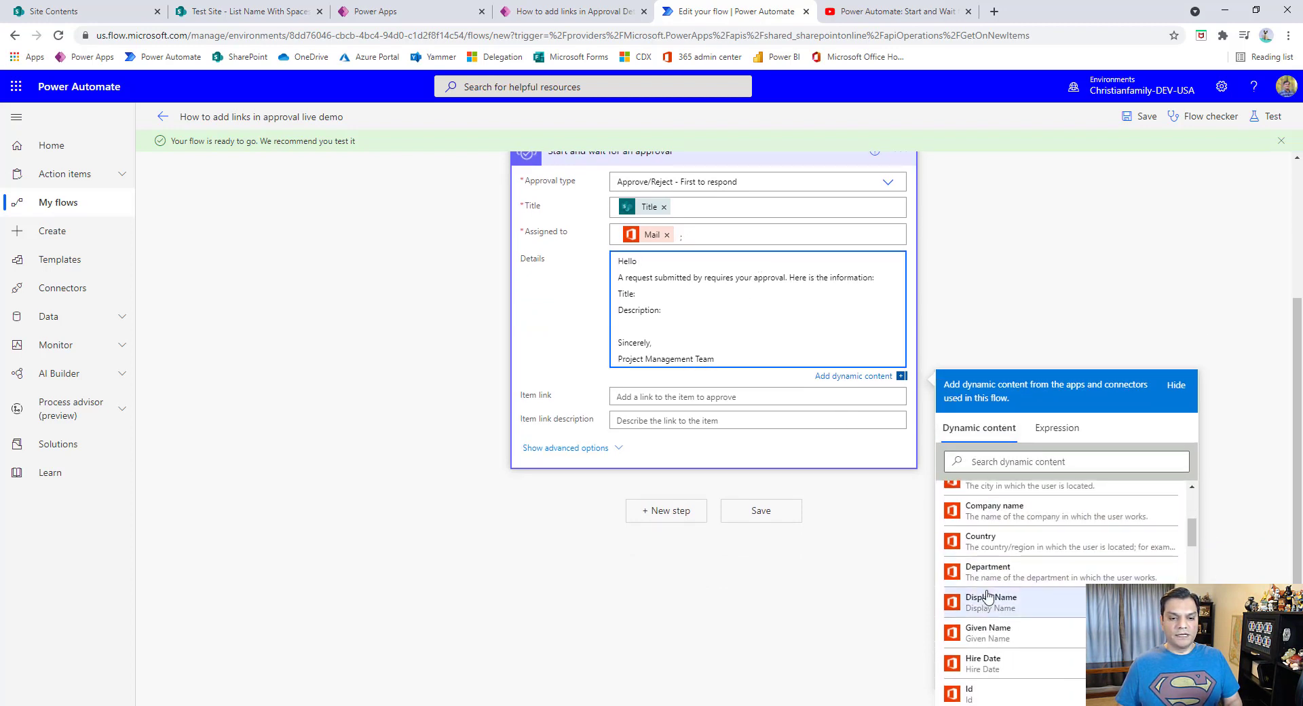
click(988, 601)
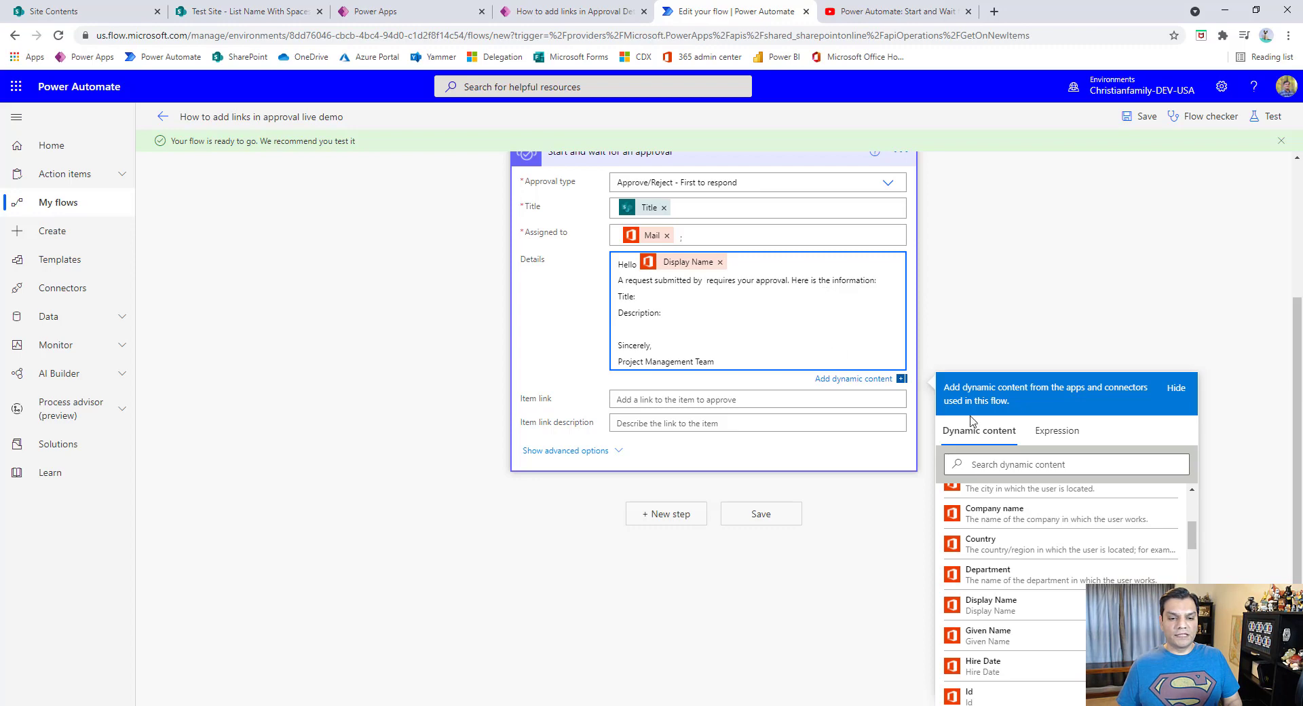
Step: Insert the trigger's Created By DisplayName value after "A request submitted by" in the approval Details
click(1025, 465)
text(creat)
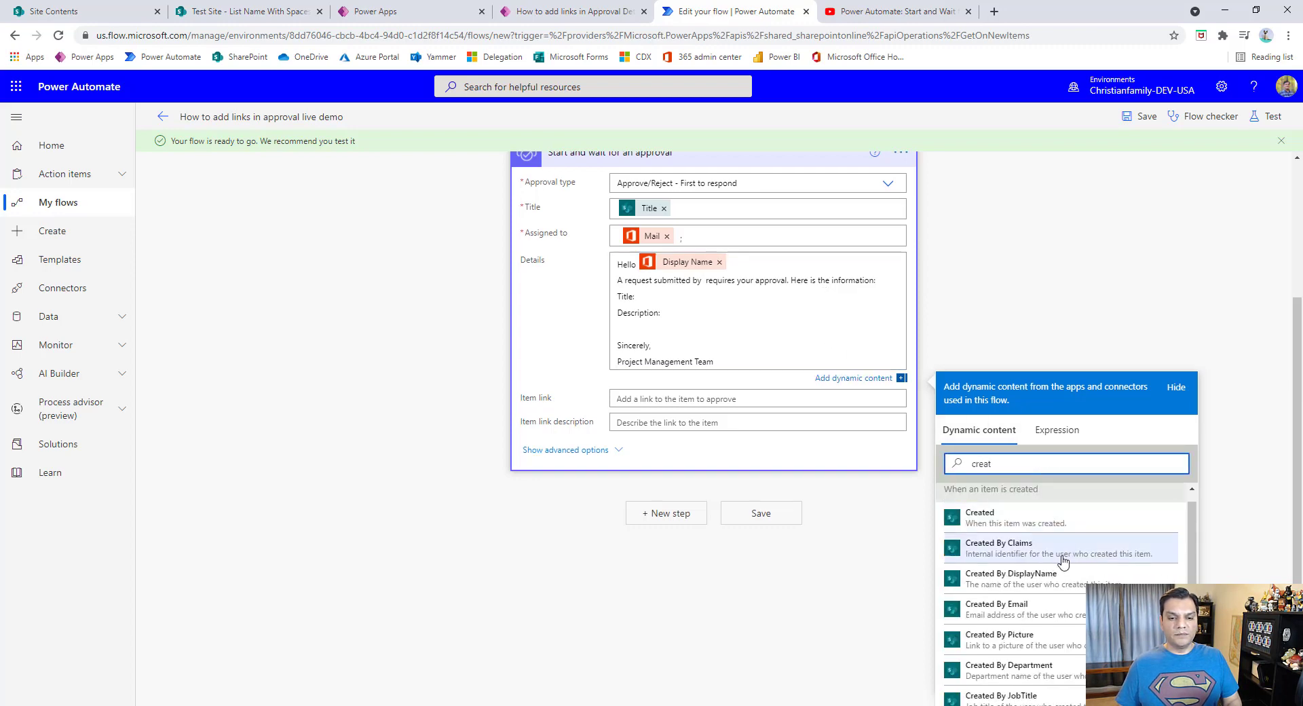
click(1054, 580)
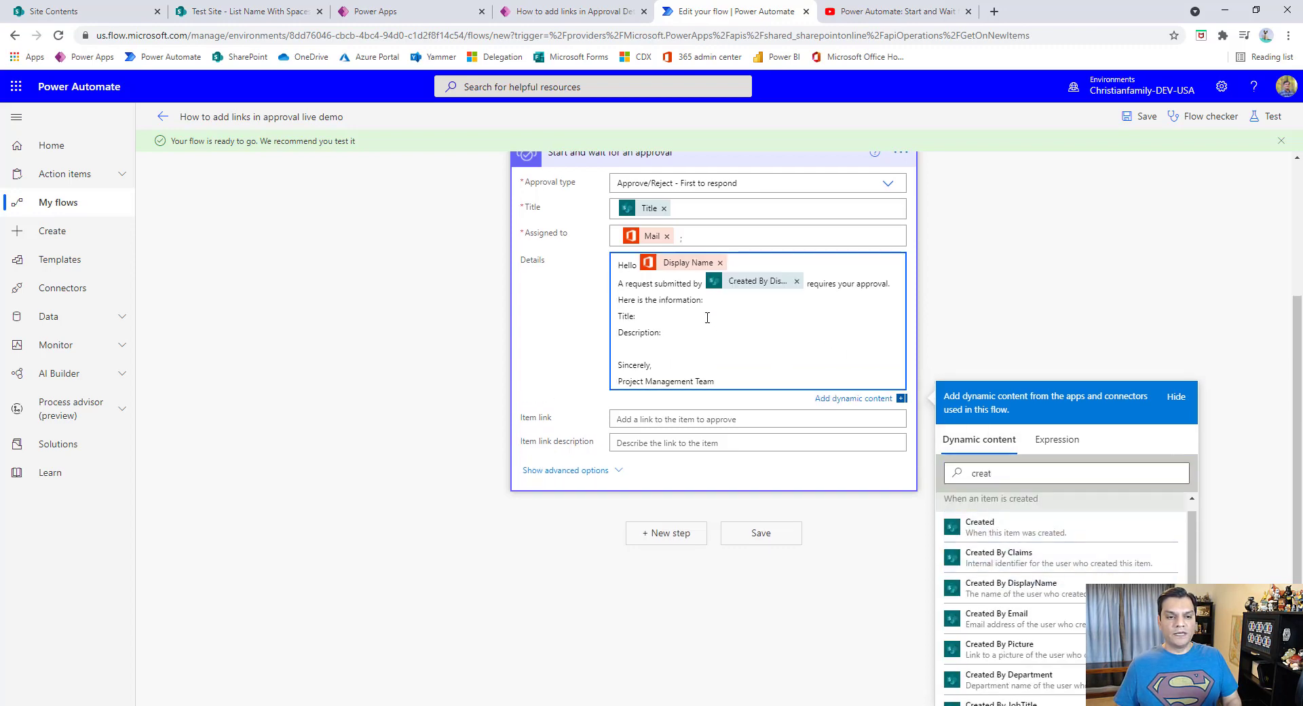
Step: Insert the Title value from the When an item is created trigger after "Title:" in the Details
click(1008, 473)
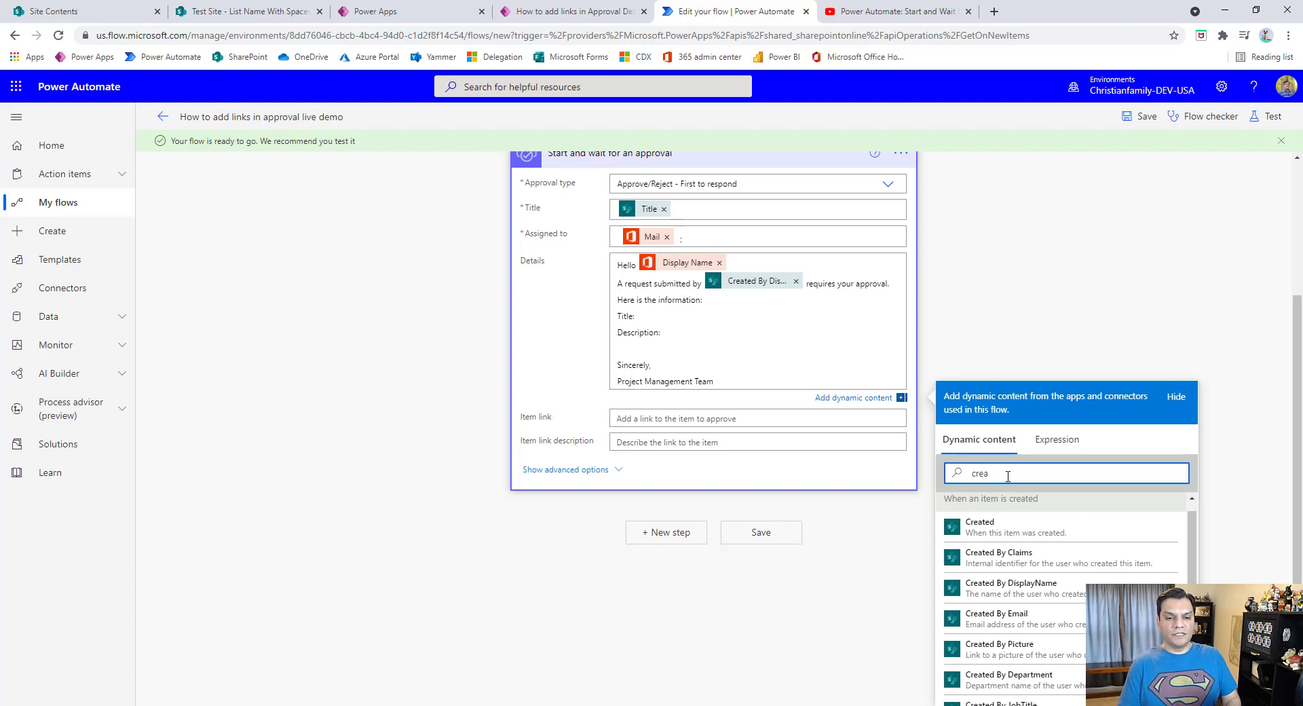
key(BackSpace)
key(BackSpace)
key(BackSpace)
key(BackSpace)
key(BackSpace)
text(tit)
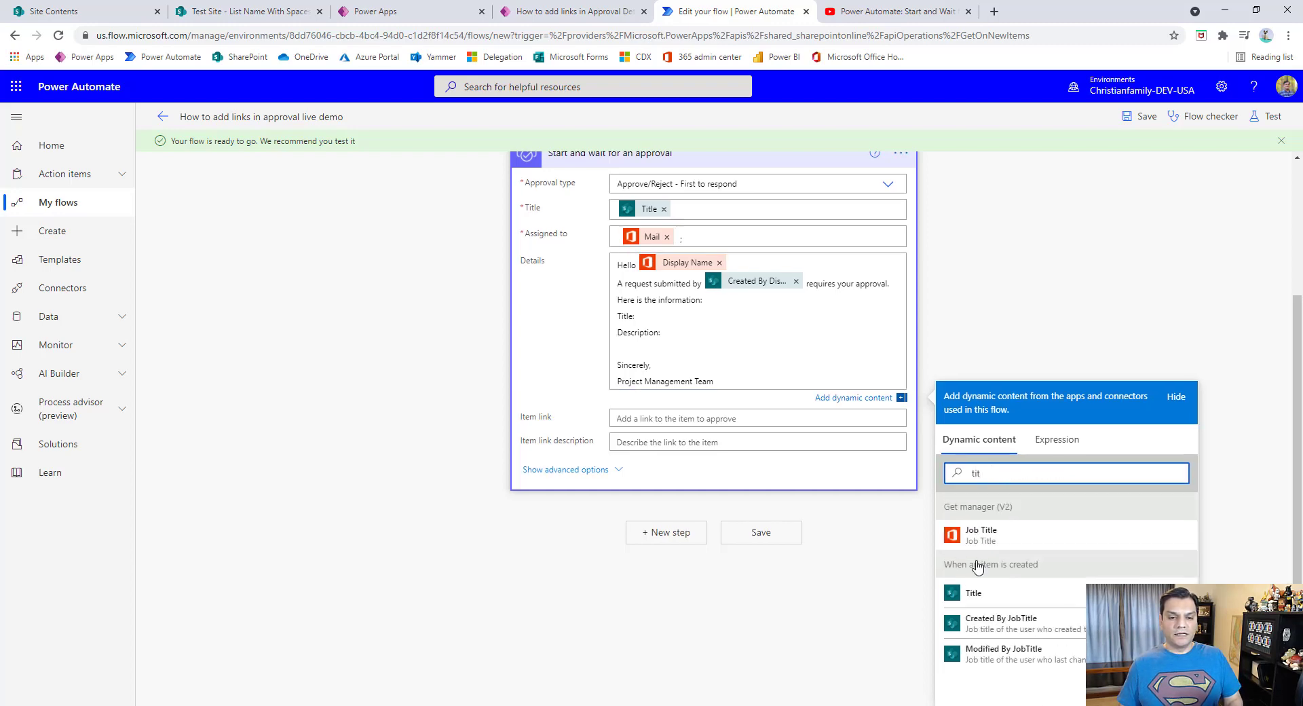
click(975, 594)
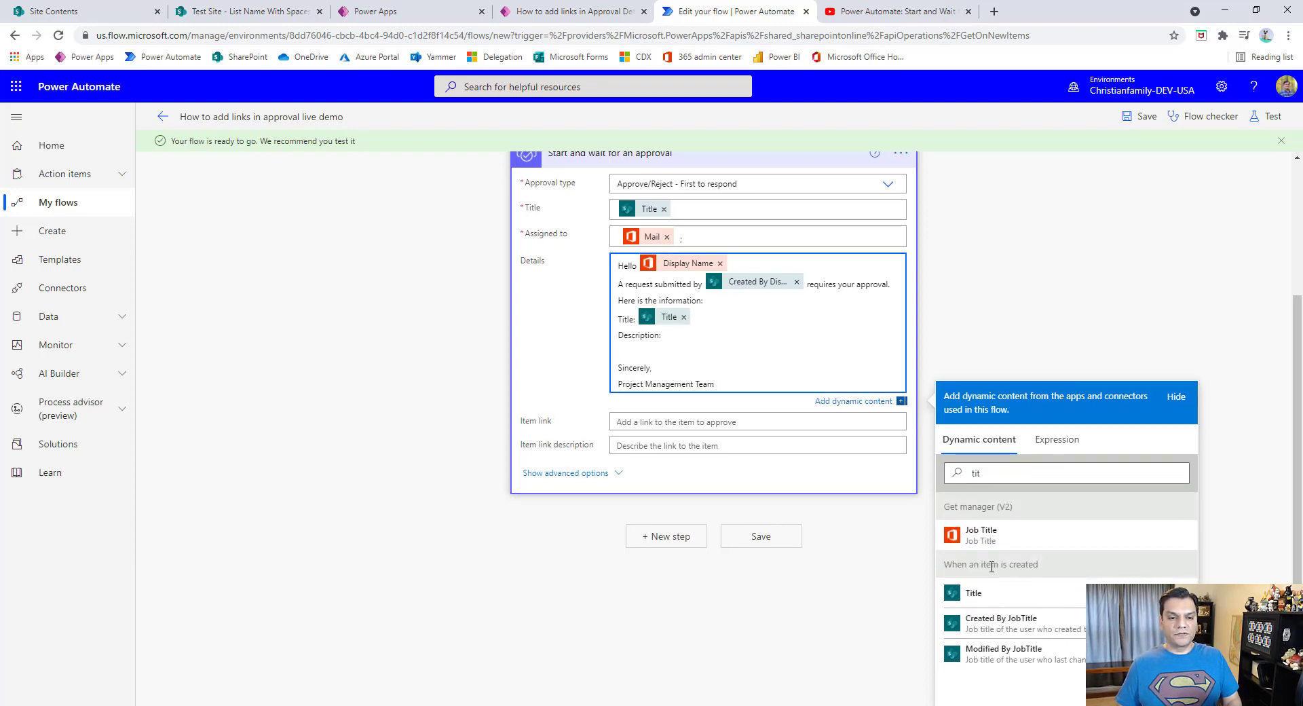
Step: Insert the trigger's Description value after "Description:" in the approval Details
click(1005, 473)
key(BackSpace)
key(BackSpace)
key(BackSpace)
text(des)
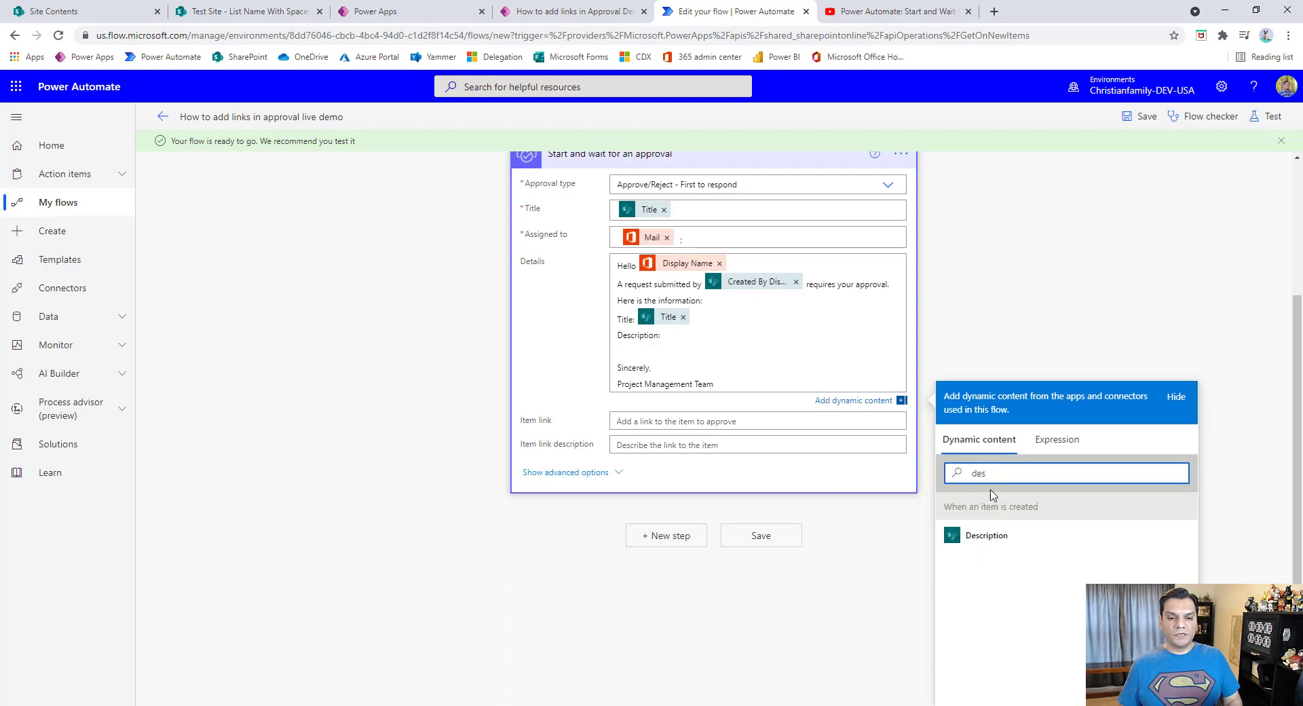
click(998, 536)
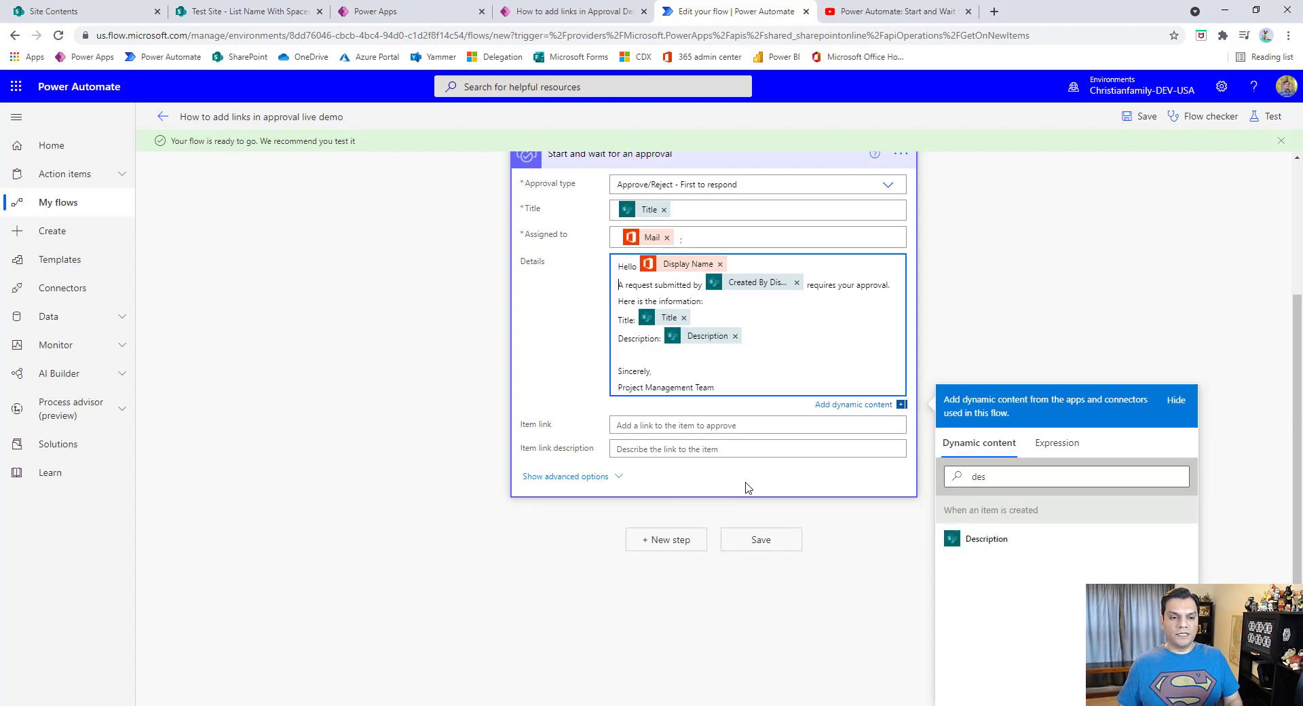
Step: Set the approval's Item link to the AbsoluteUri value from Get attachments
click(734, 425)
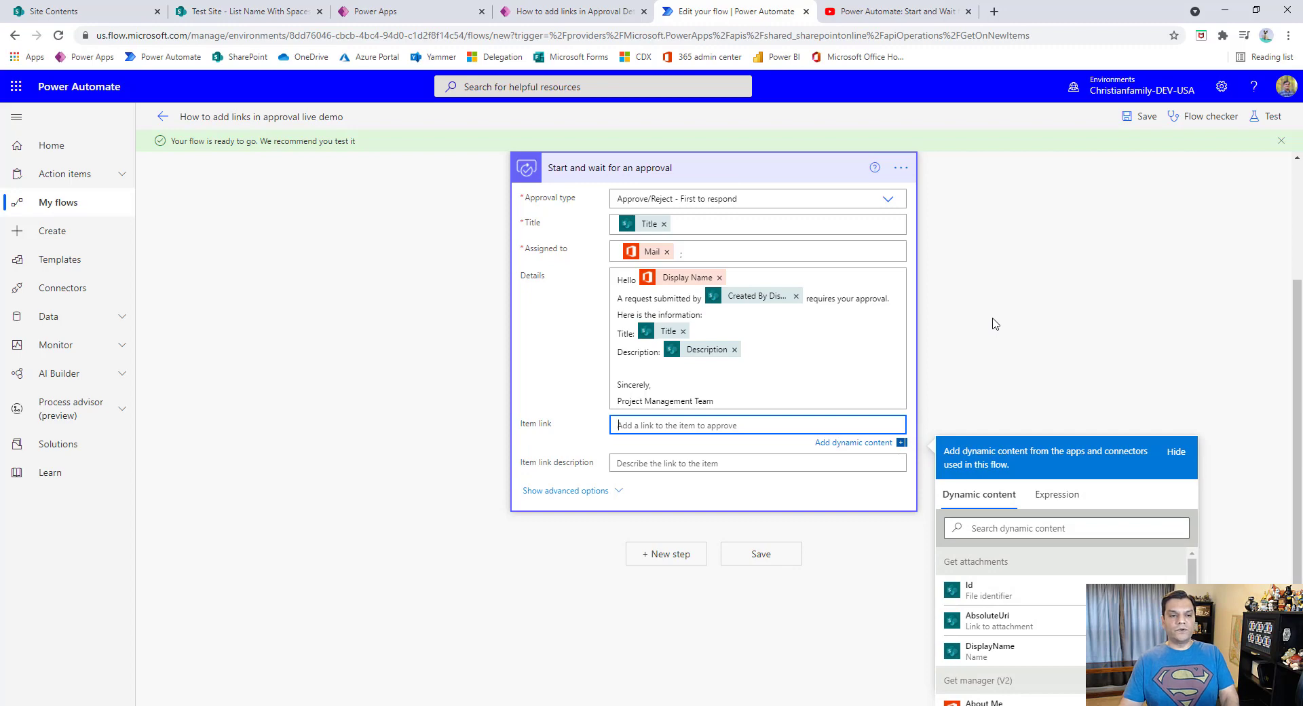
scroll(1002, 334, up, 3)
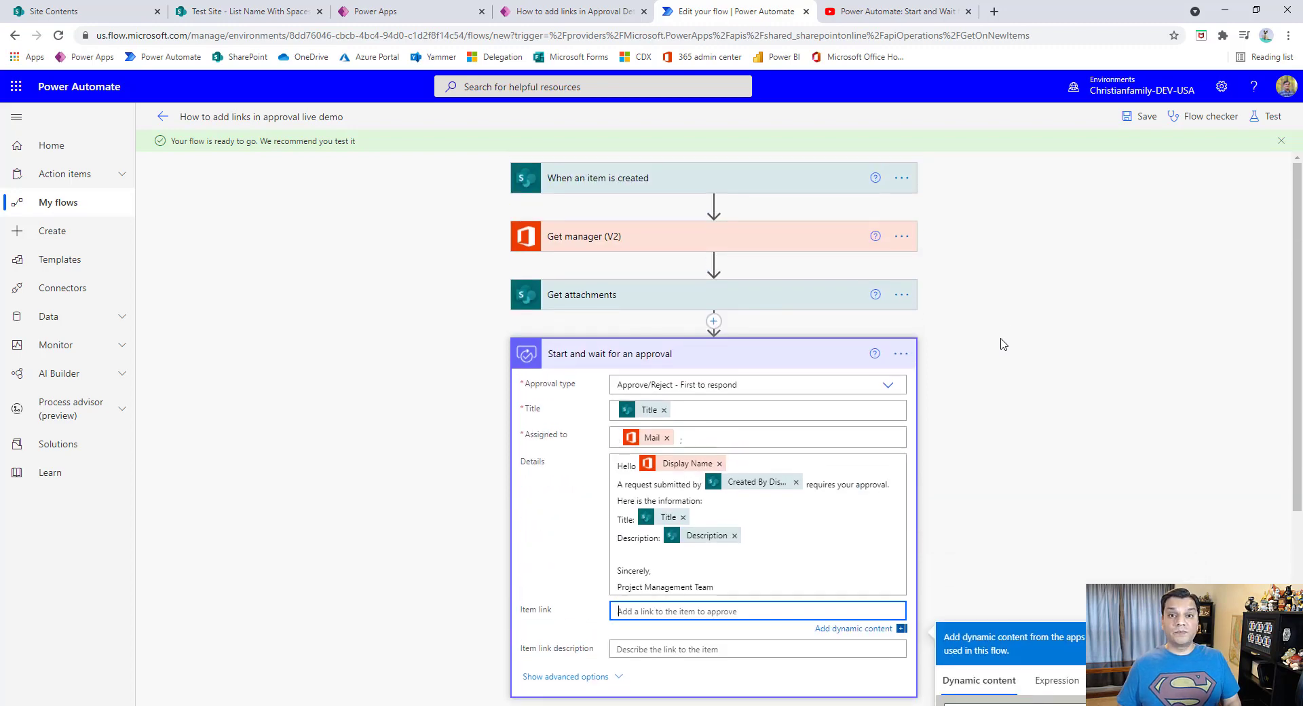
scroll(1003, 344, down, 2)
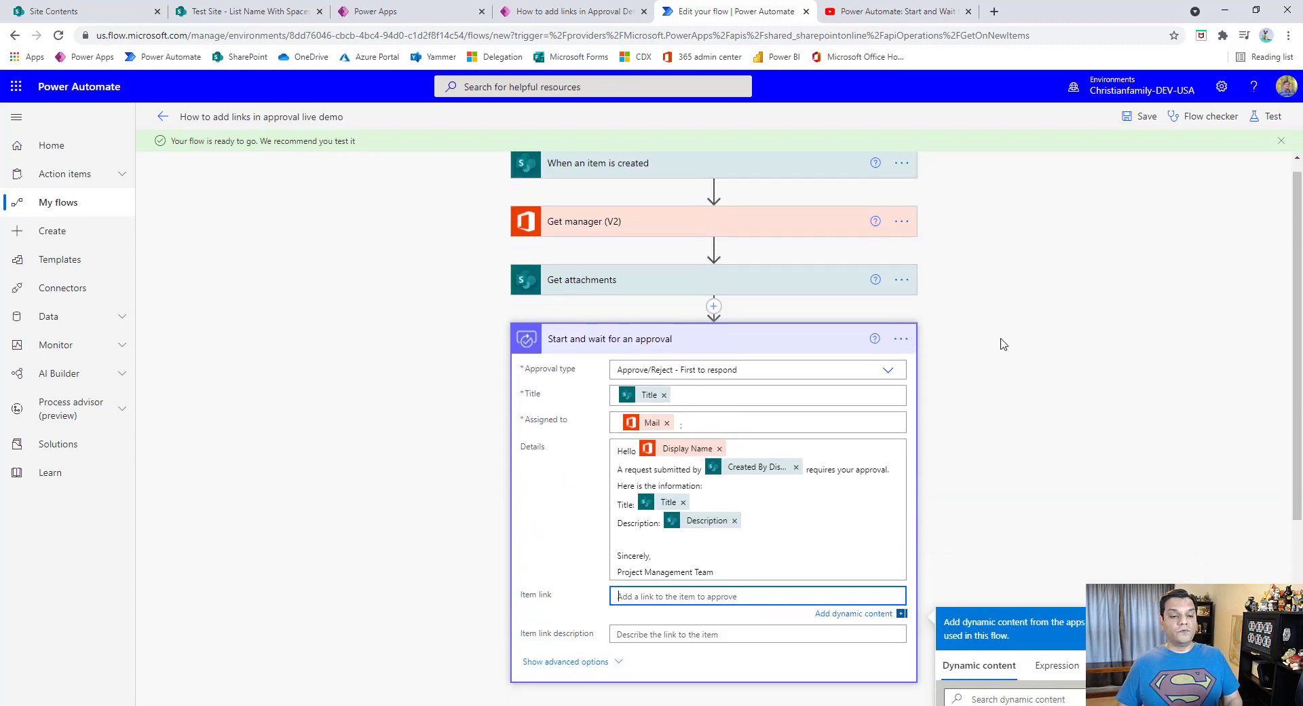
scroll(1000, 352, down, 3)
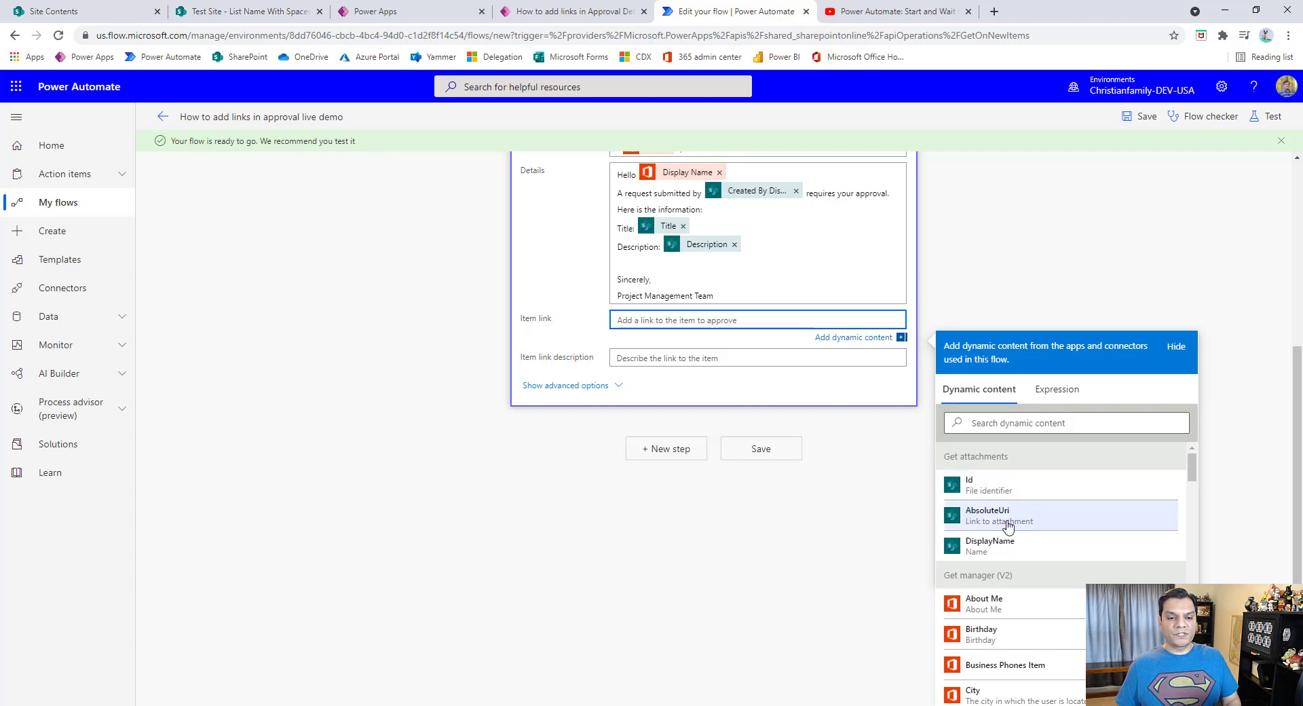
scroll(835, 540, up, 5)
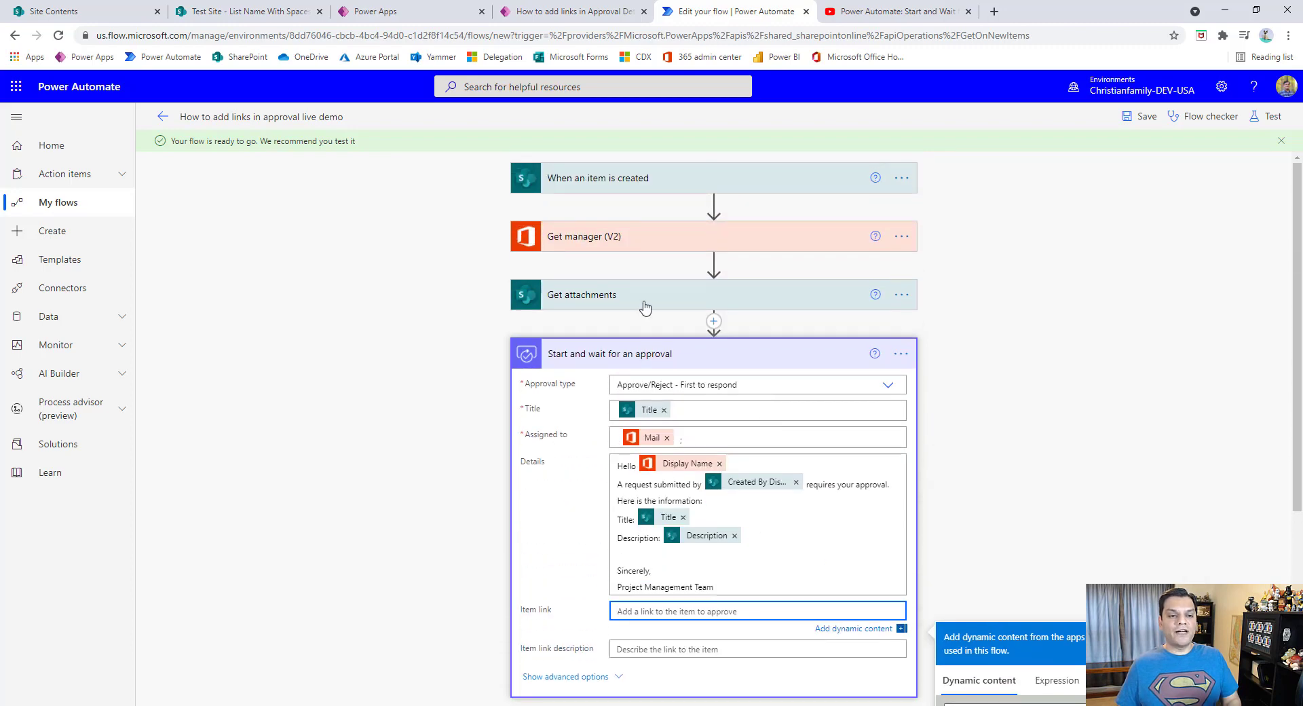
click(644, 304)
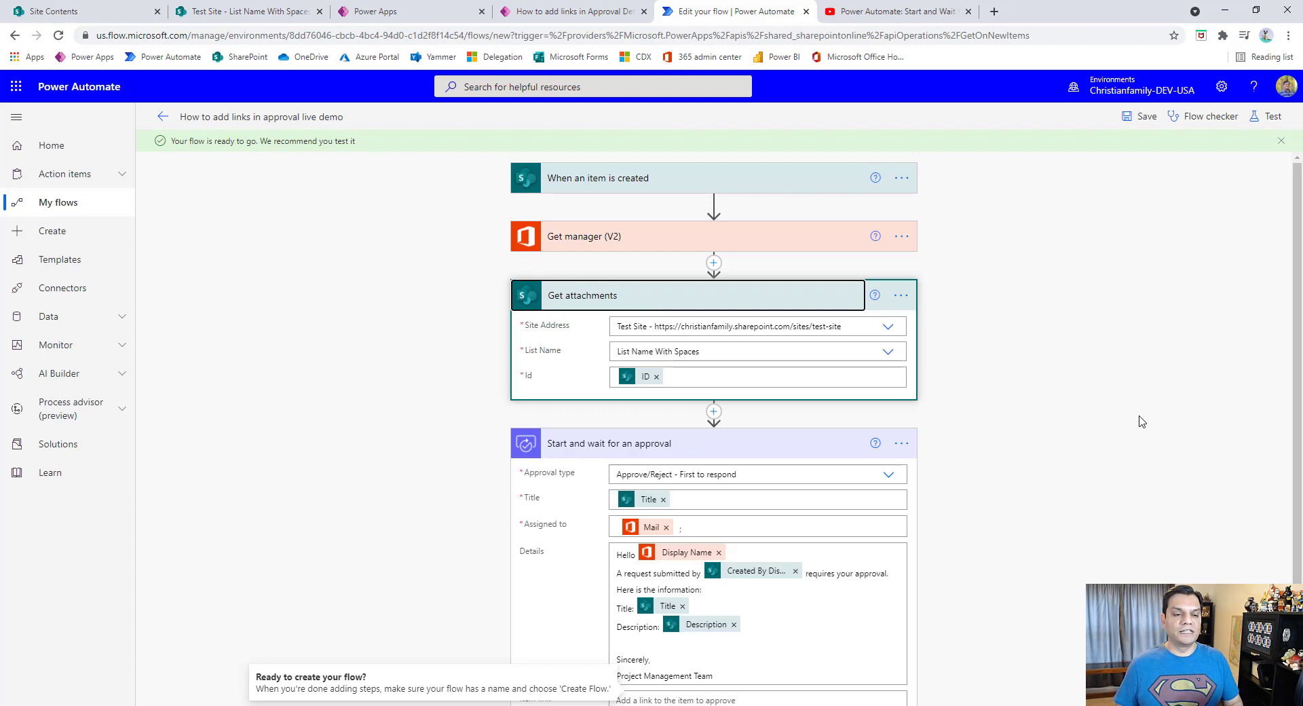
scroll(1140, 421, down, 2)
click(740, 572)
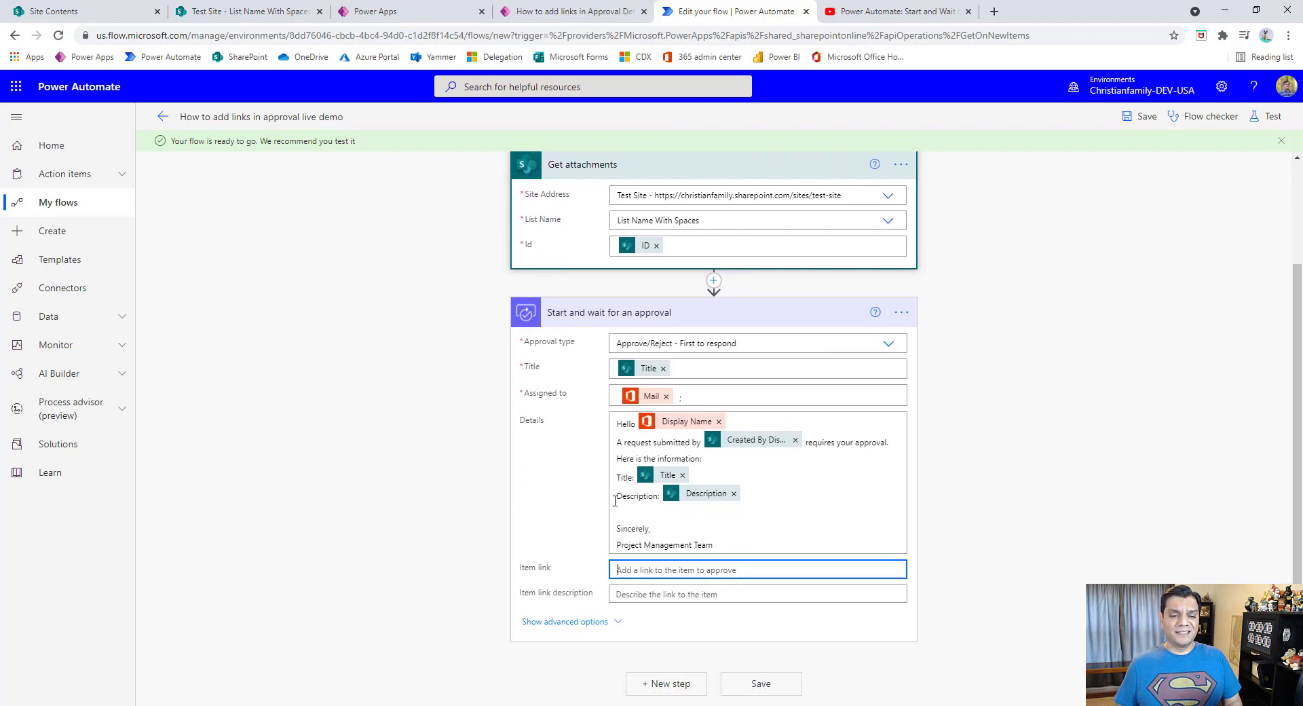
scroll(1105, 408, down, 3)
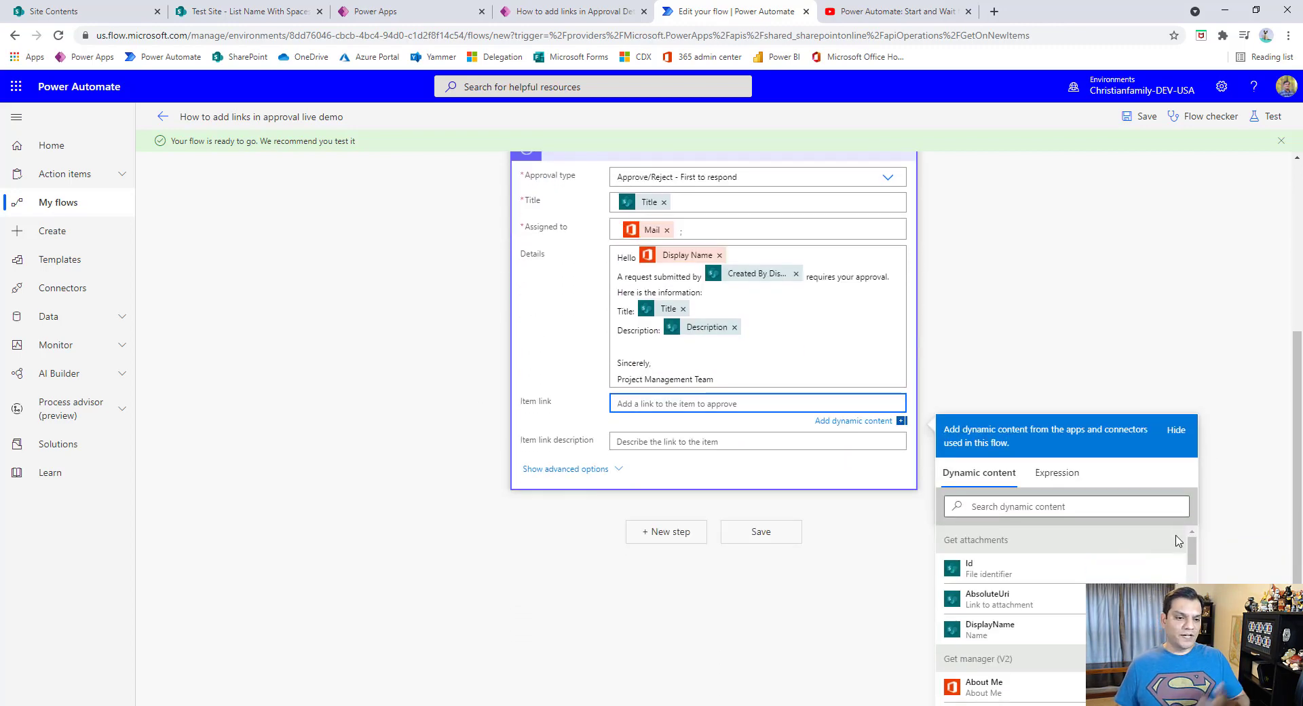
click(1005, 601)
click(761, 531)
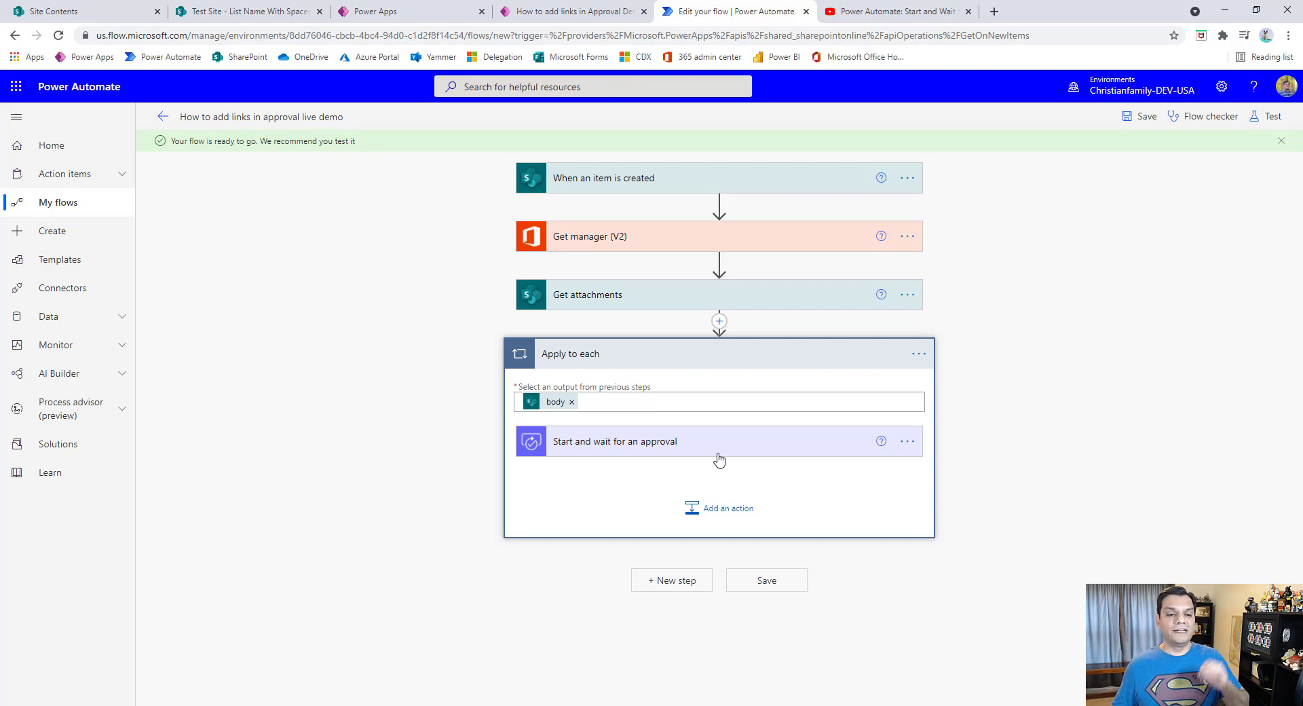
Step: Set the approval's Item link description to the DisplayName value from Get attachments and save the flow
click(720, 451)
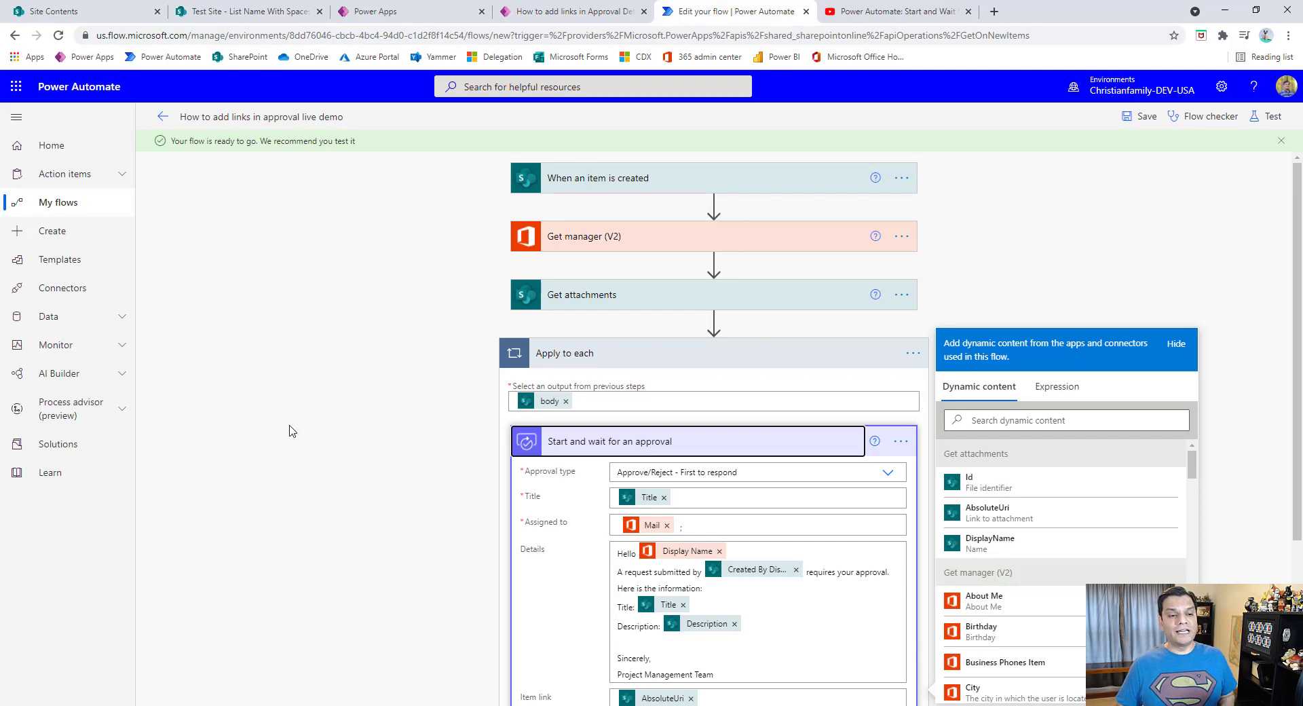
scroll(292, 431, down, 3)
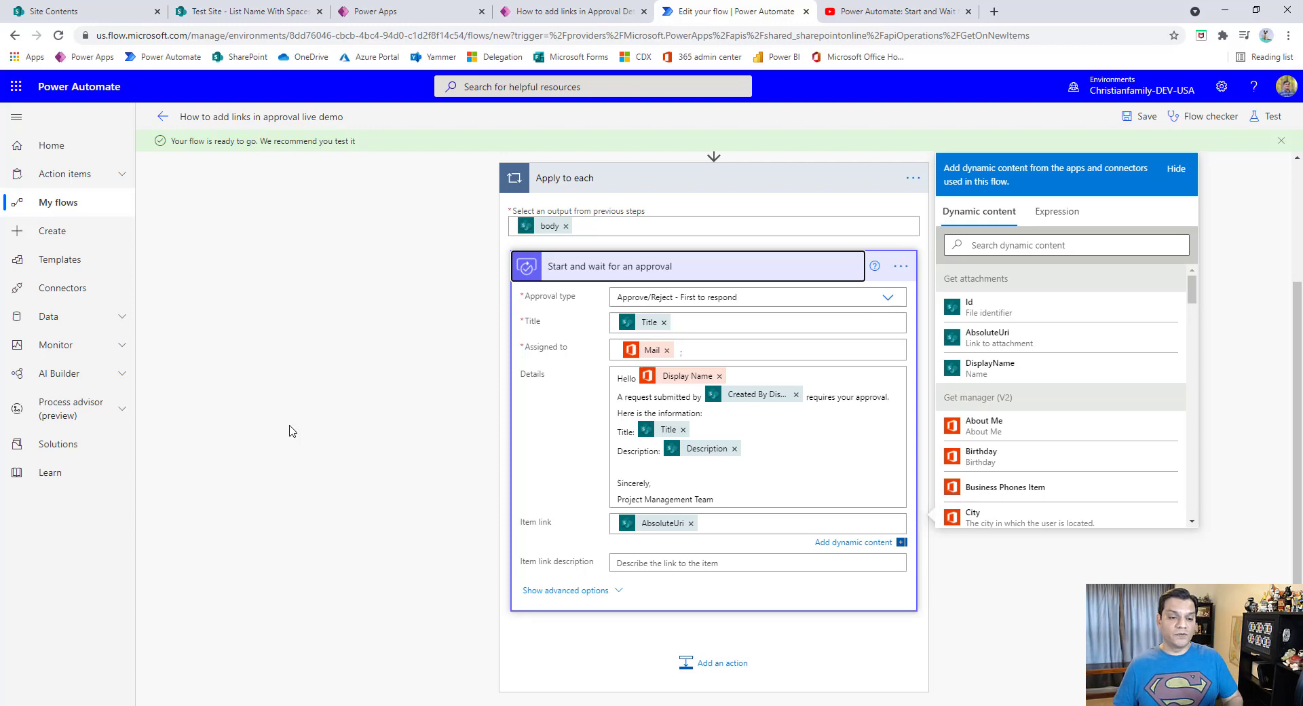
click(704, 563)
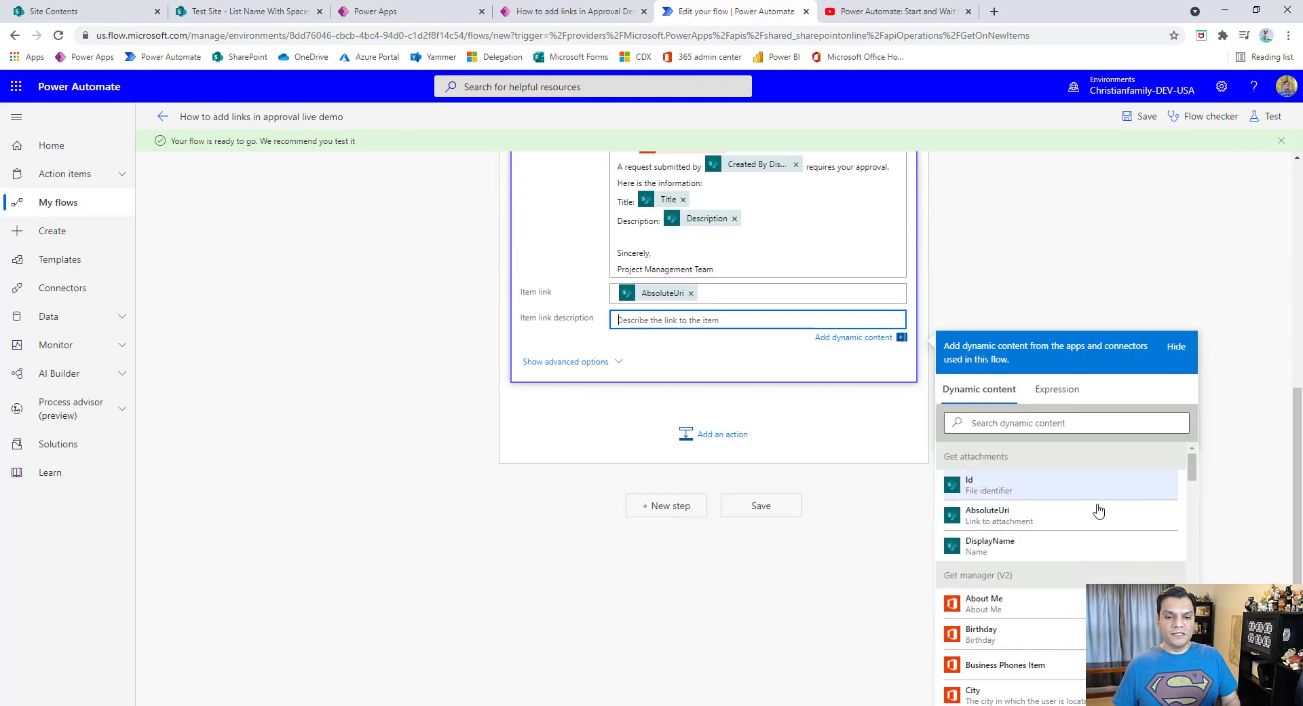
click(992, 552)
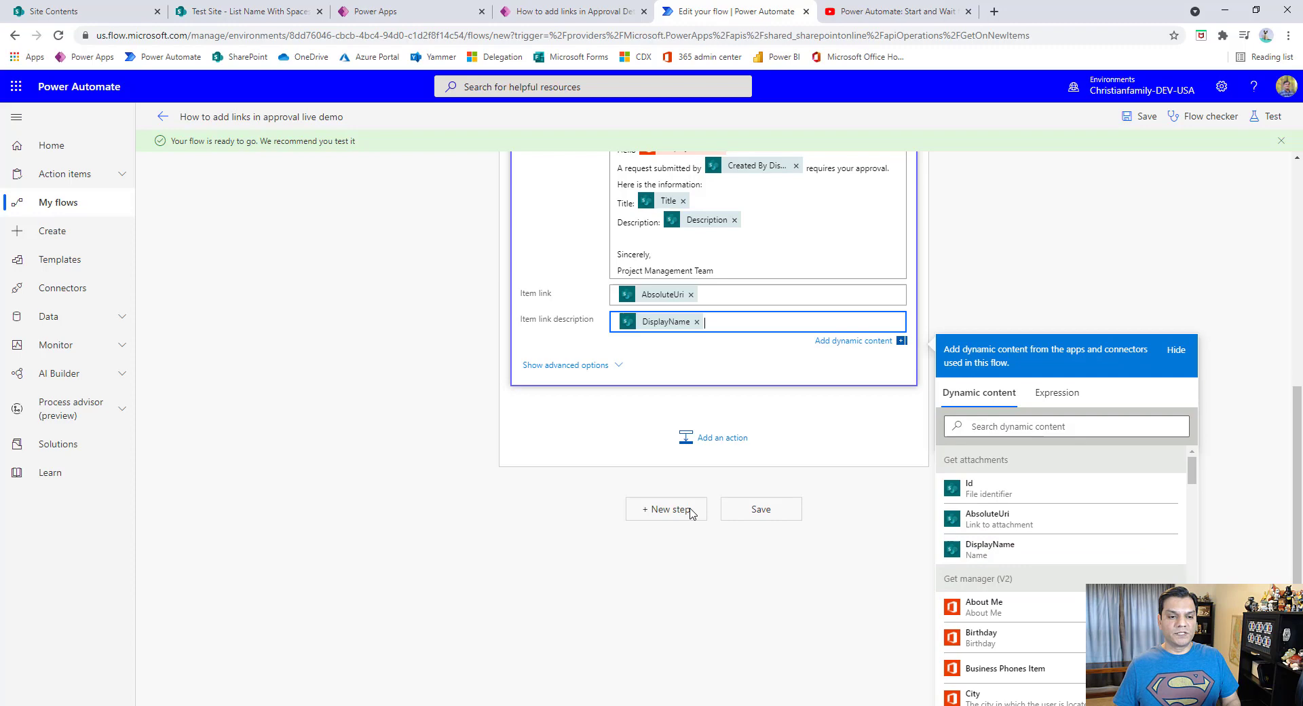
click(1154, 119)
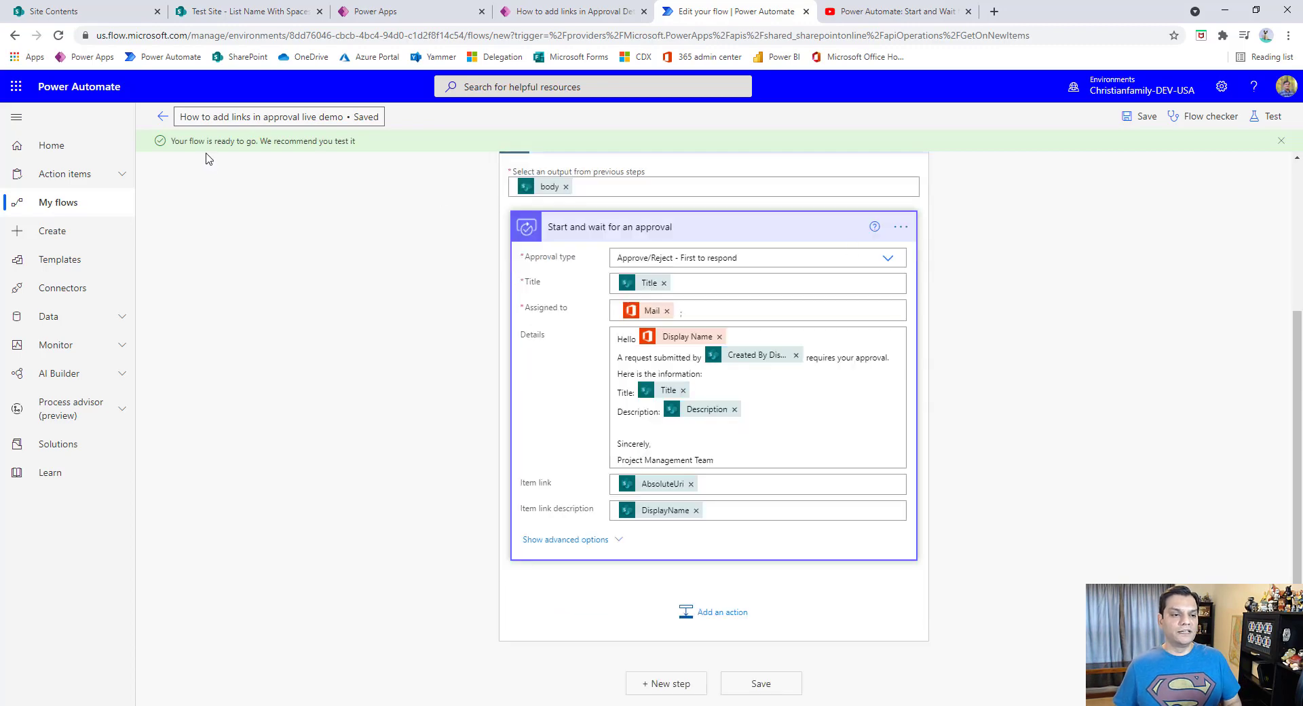
click(162, 117)
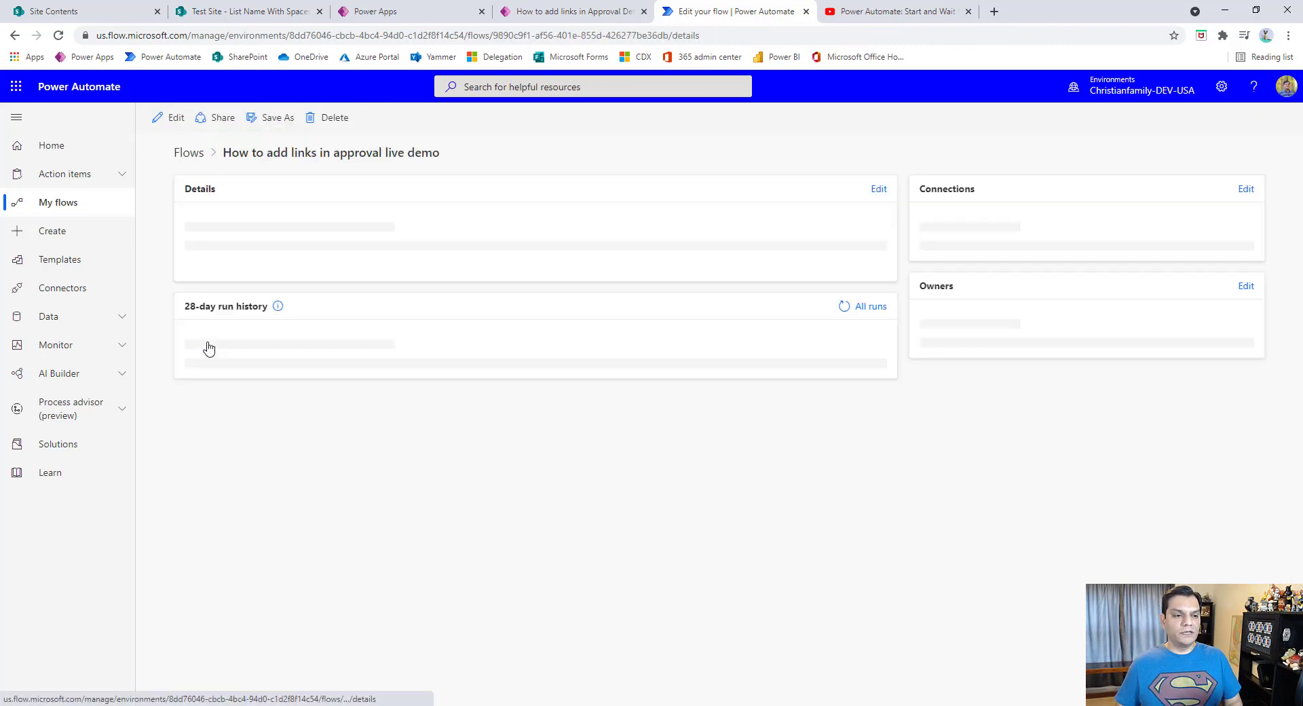
Step: Switch to the Power Apps project app, preview it and enter "Project 1" as Title and "P" as Description
click(578, 12)
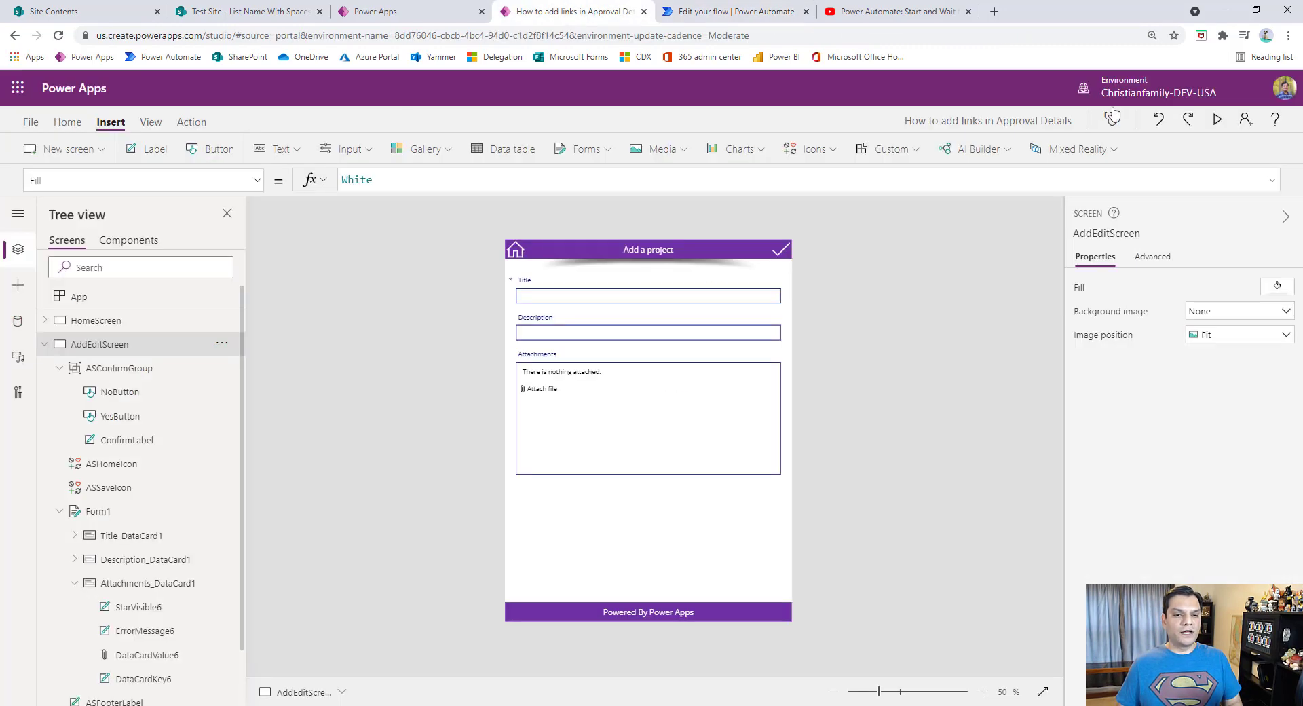
click(1218, 119)
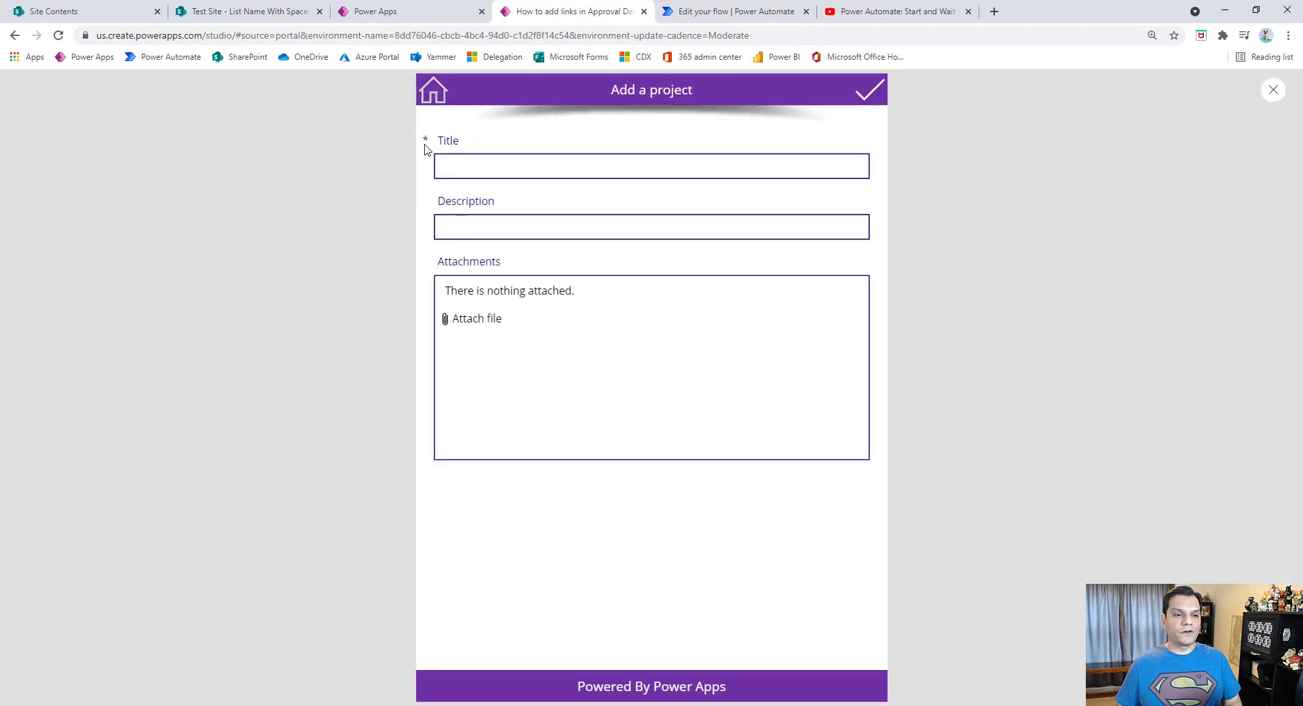
click(431, 91)
click(868, 90)
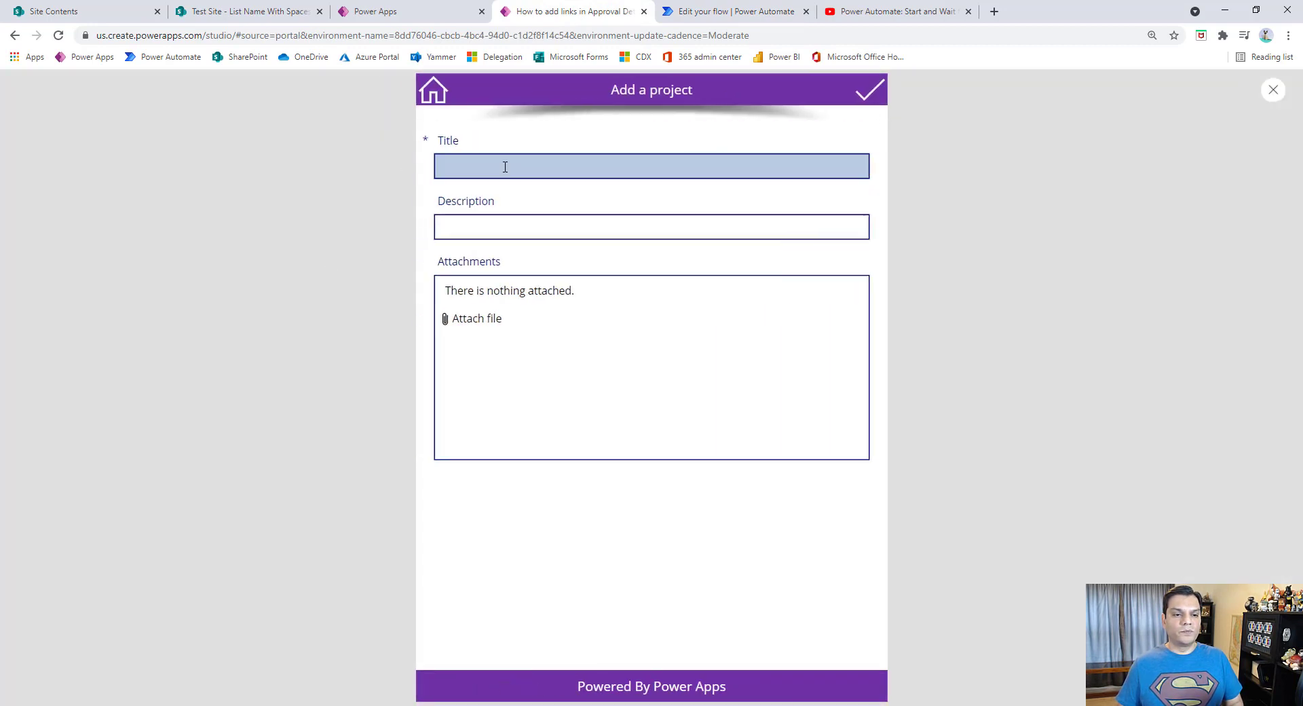
click(505, 169)
text(Project 1)
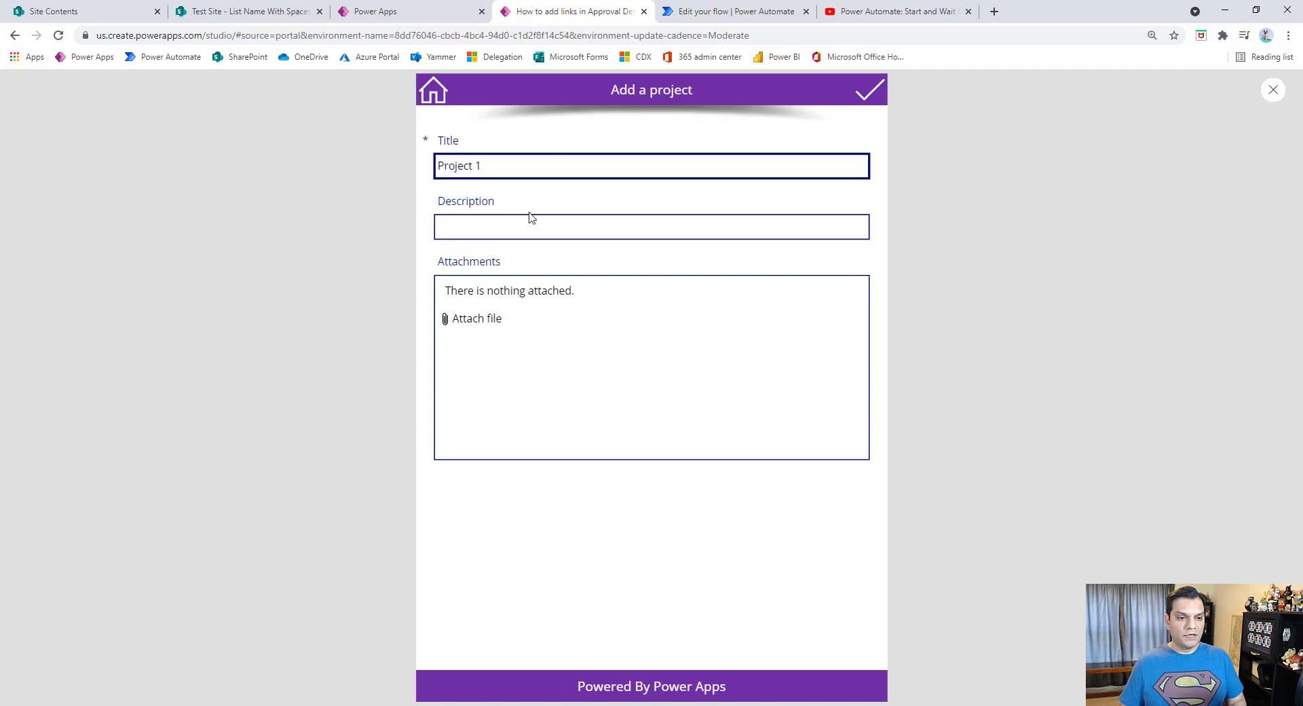
click(579, 224)
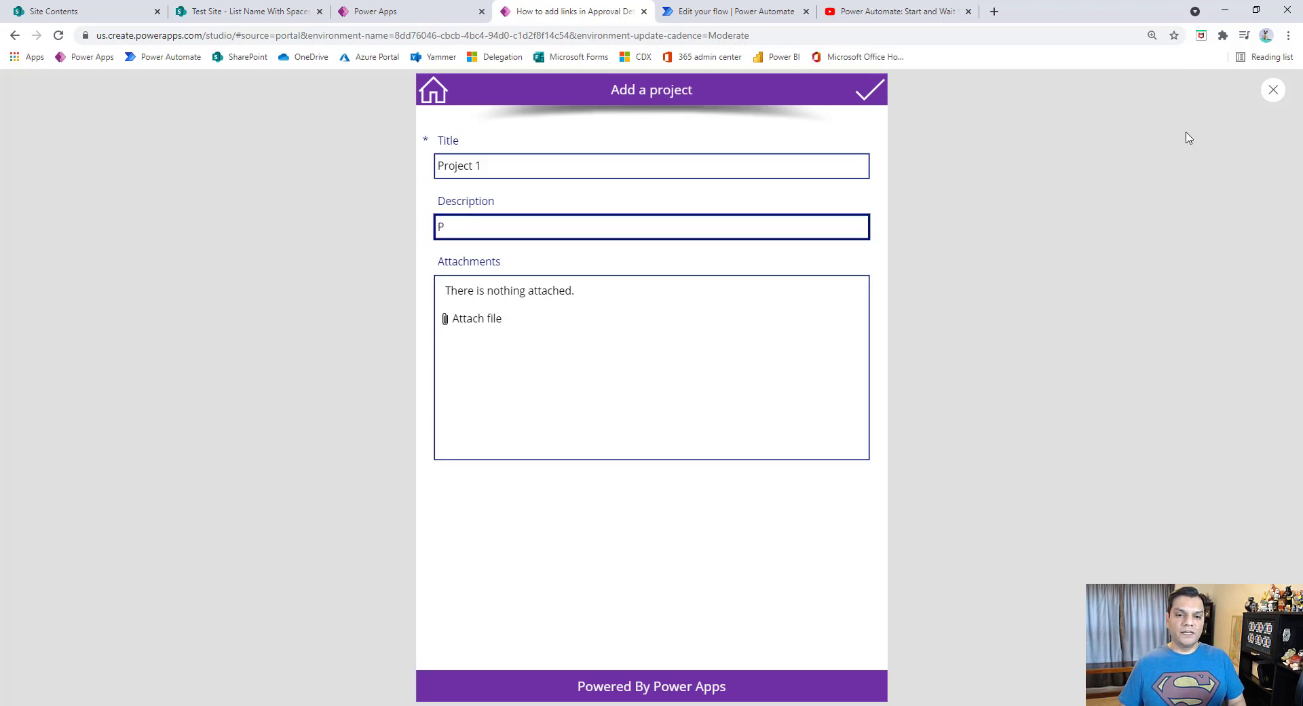
Step: Leave the preview, limit the form's Attachments control to a maximum of one attachment, and preview the app again
click(1273, 90)
click(776, 448)
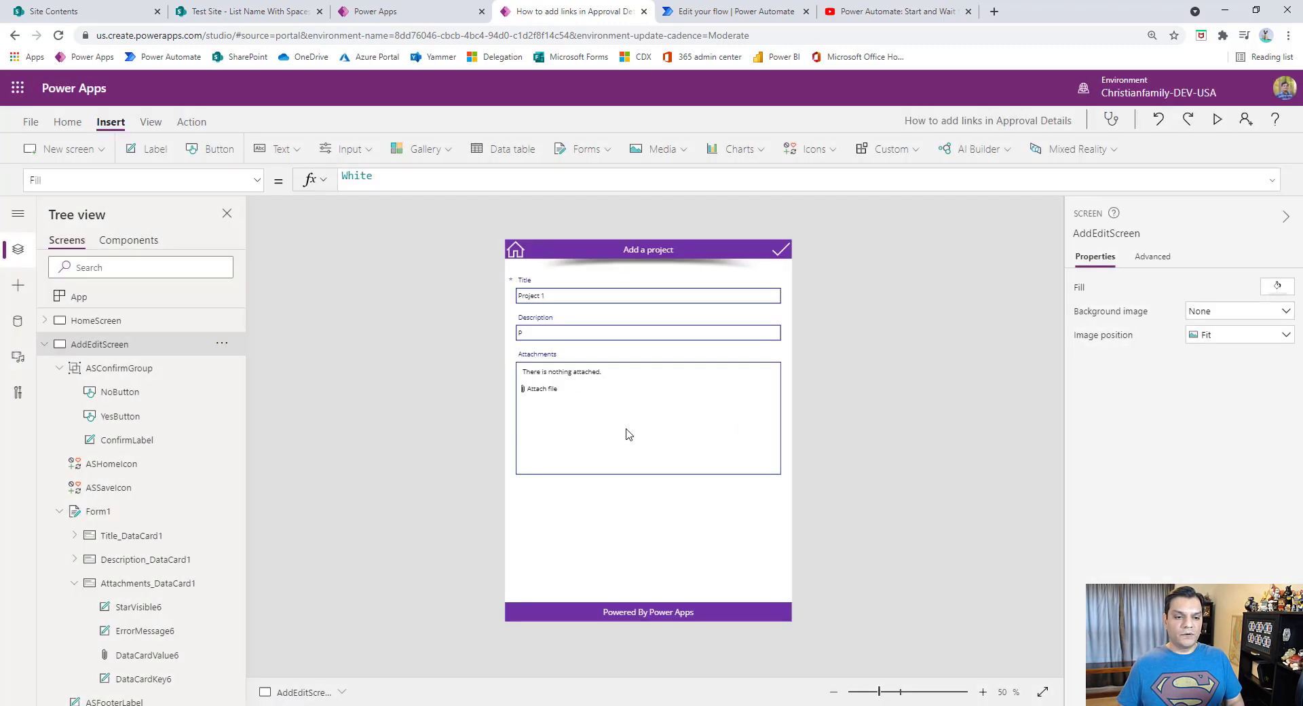
click(625, 436)
click(136, 516)
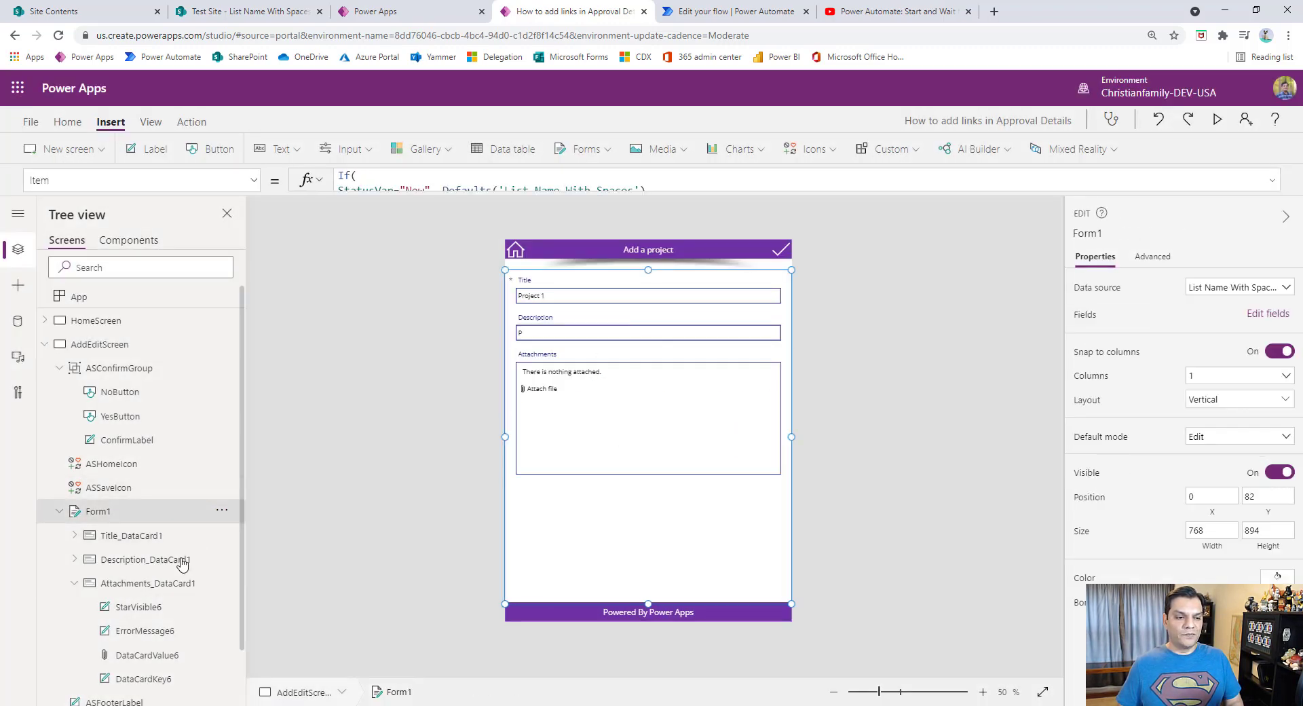
click(591, 441)
click(581, 426)
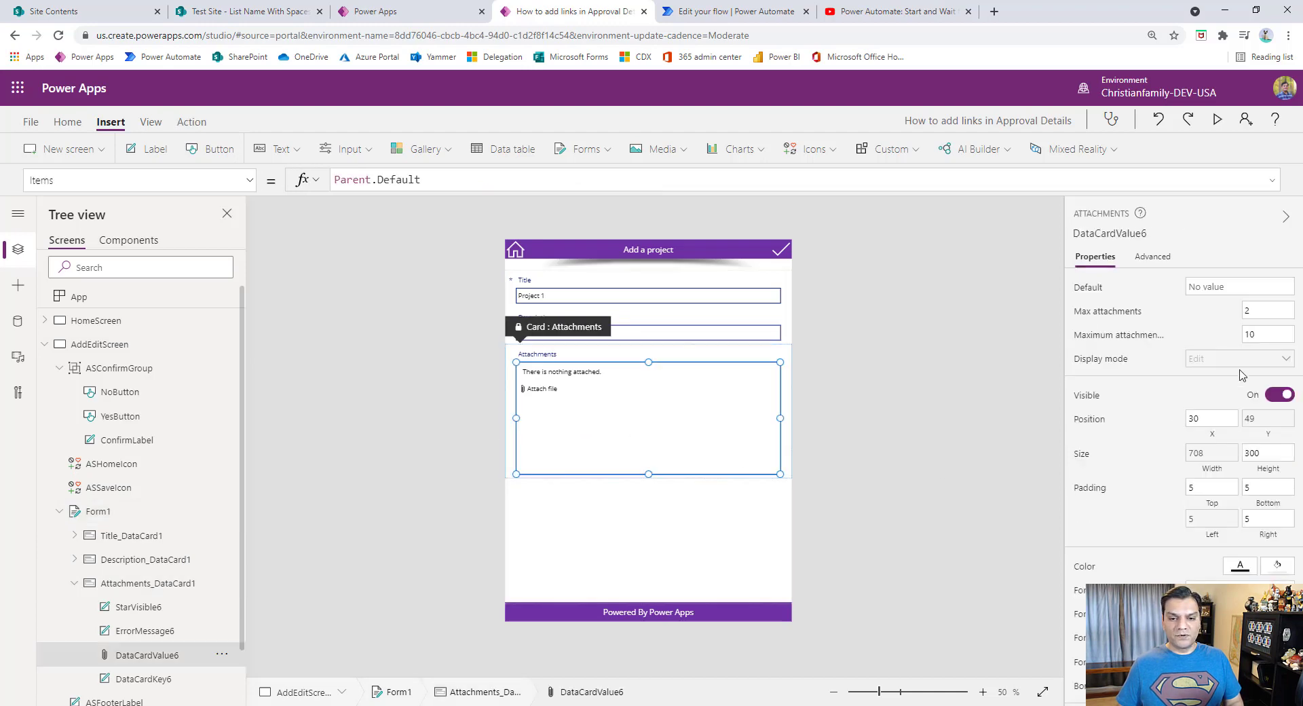
click(1259, 311)
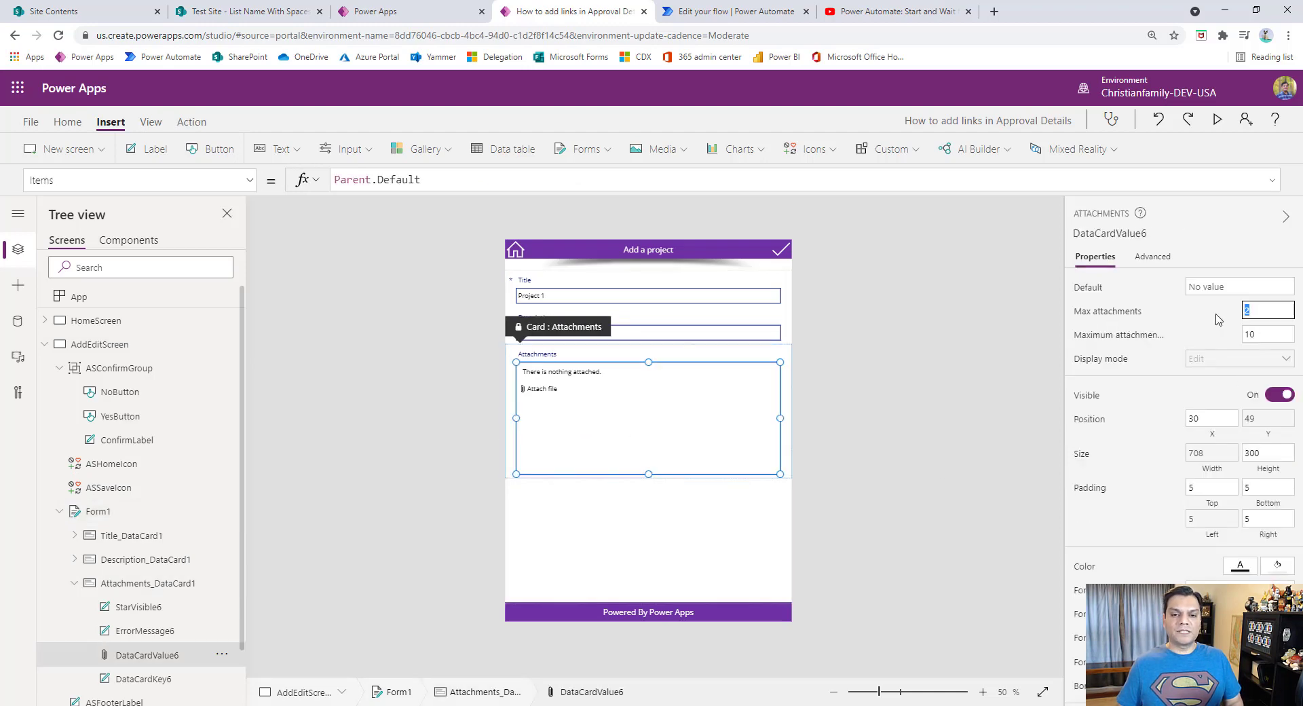
click(1017, 373)
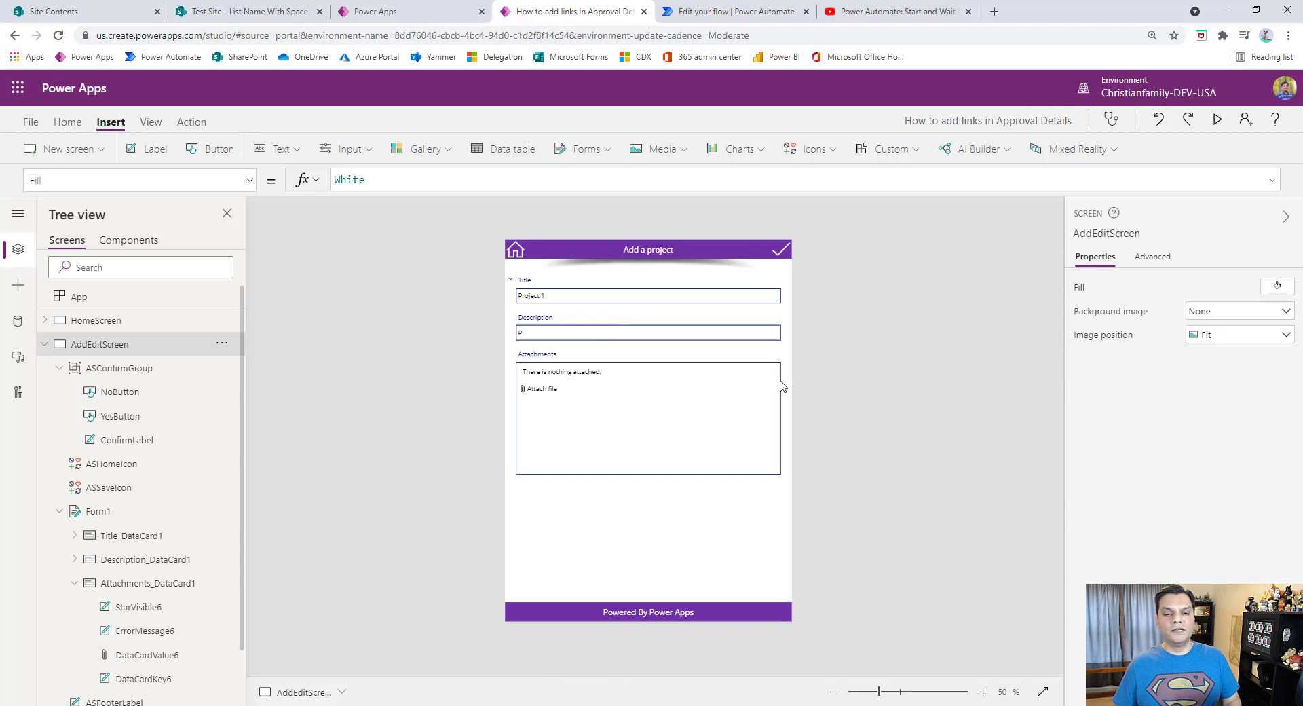
click(1220, 120)
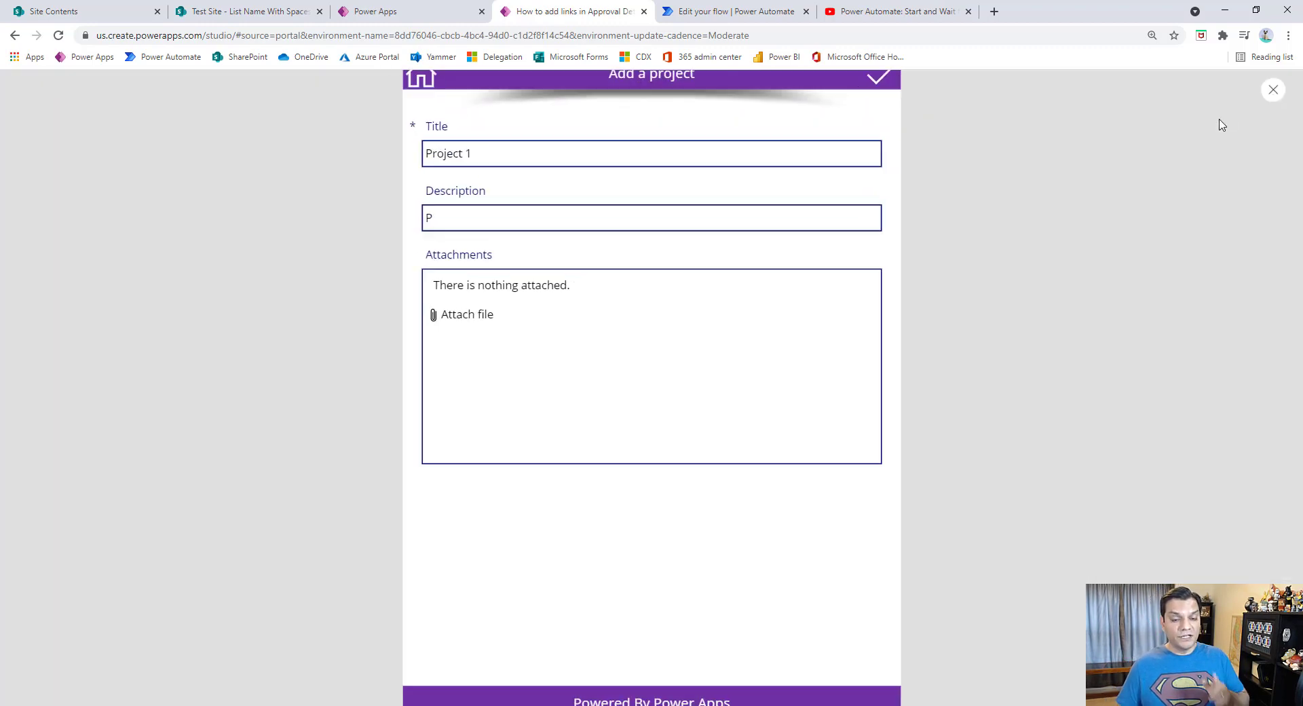
Step: Set the project's Description to "Project #1 is awesome" and attach TestPDFDocument.pdf
click(474, 234)
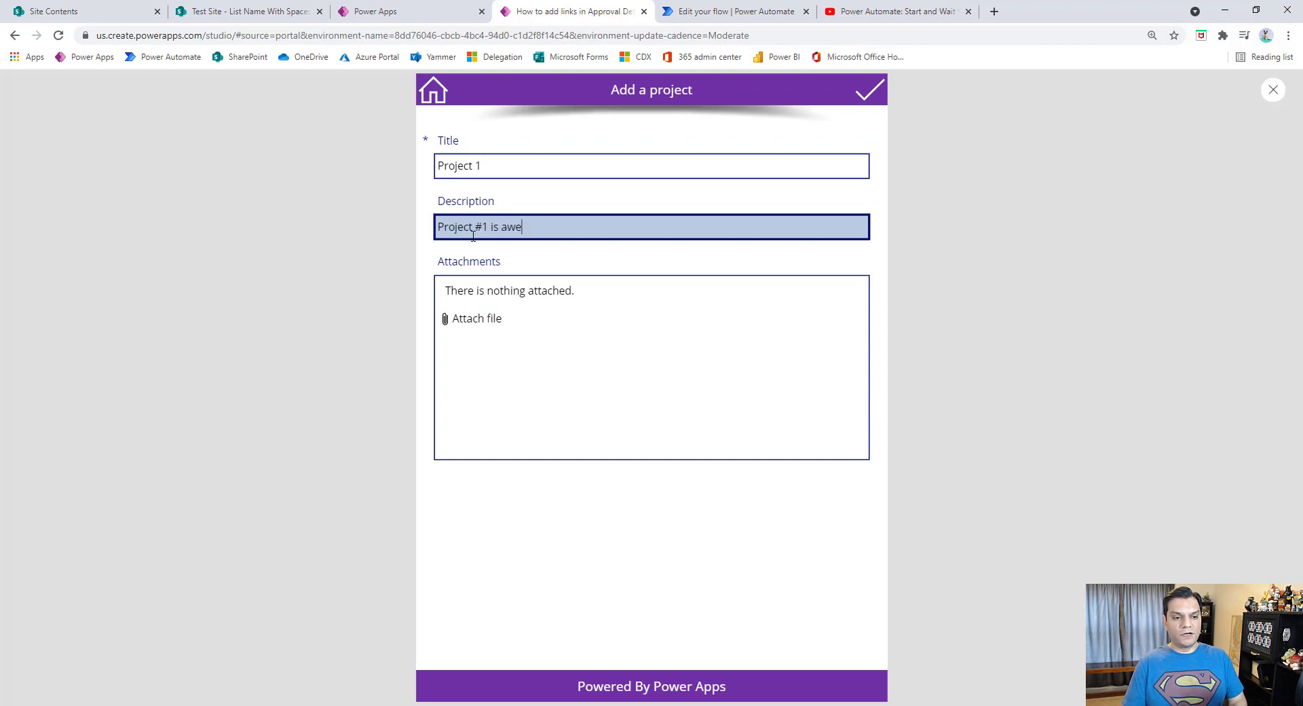
click(472, 320)
drag(639, 146, 631, 247)
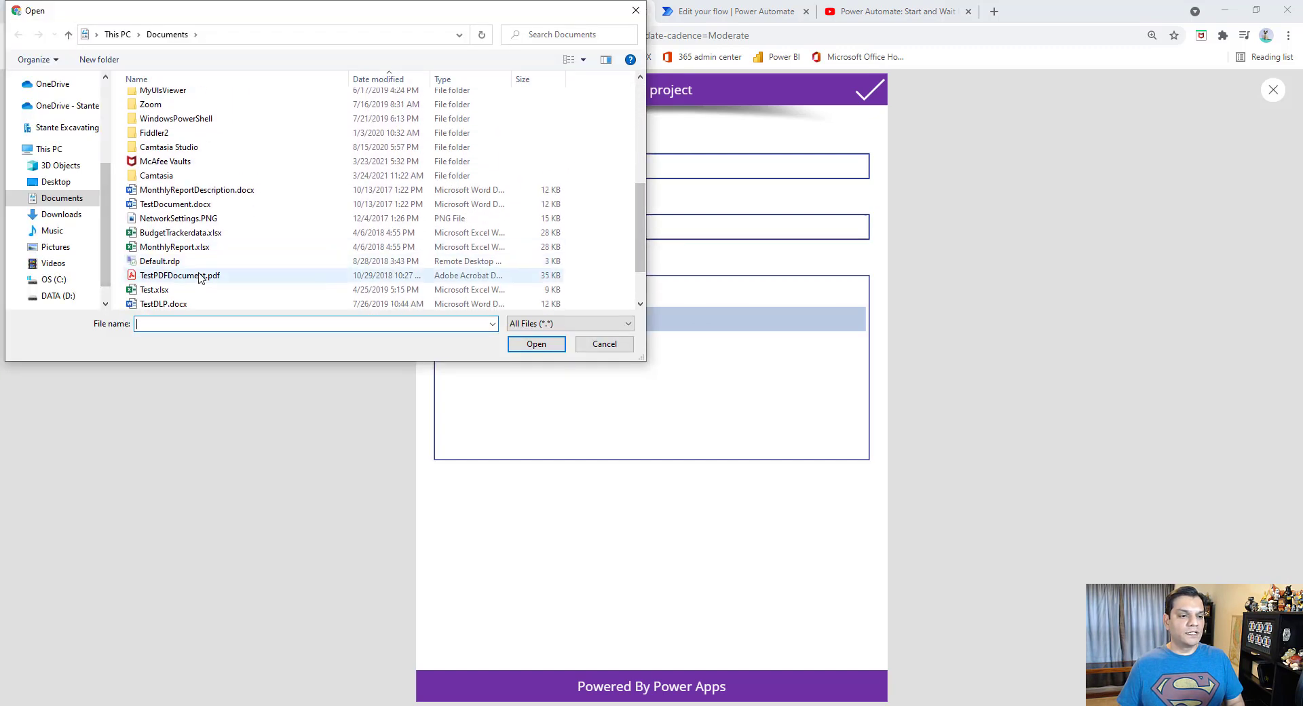
click(475, 274)
click(535, 344)
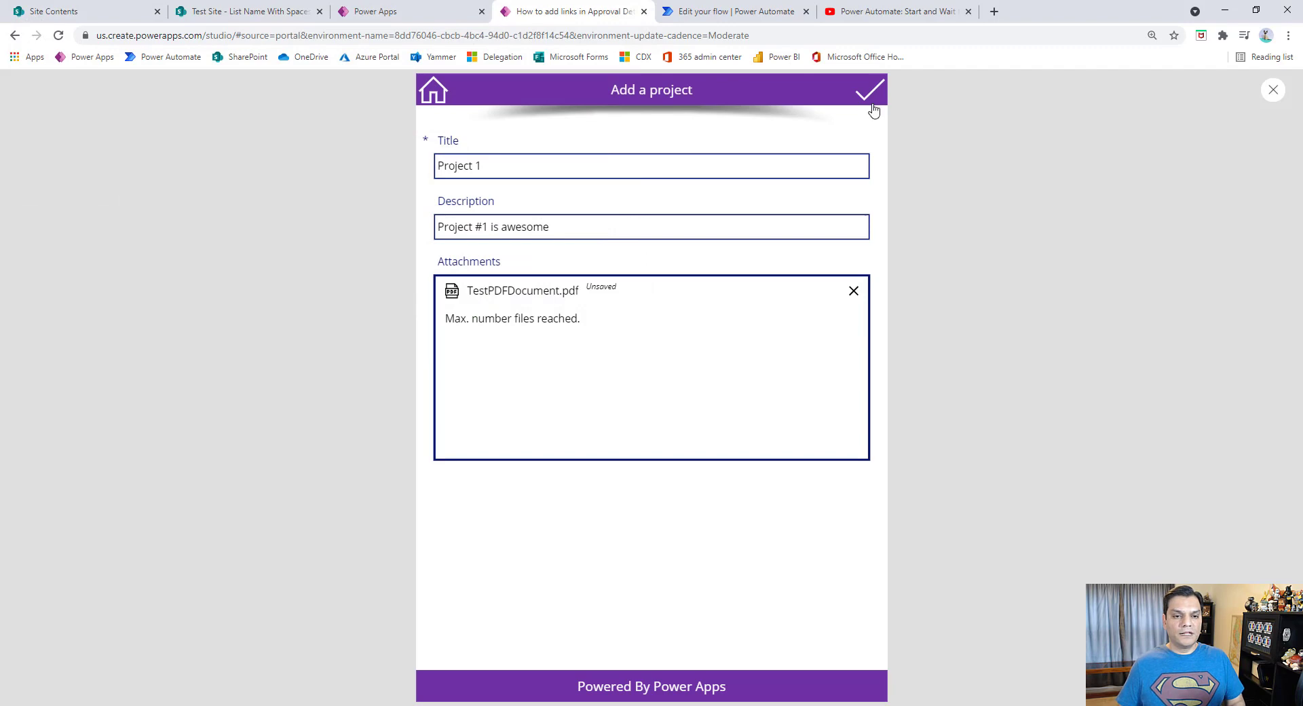
Step: Submit and confirm the project, then refresh the SharePoint list "List Name With Spaces" to check for its item
click(870, 92)
click(534, 478)
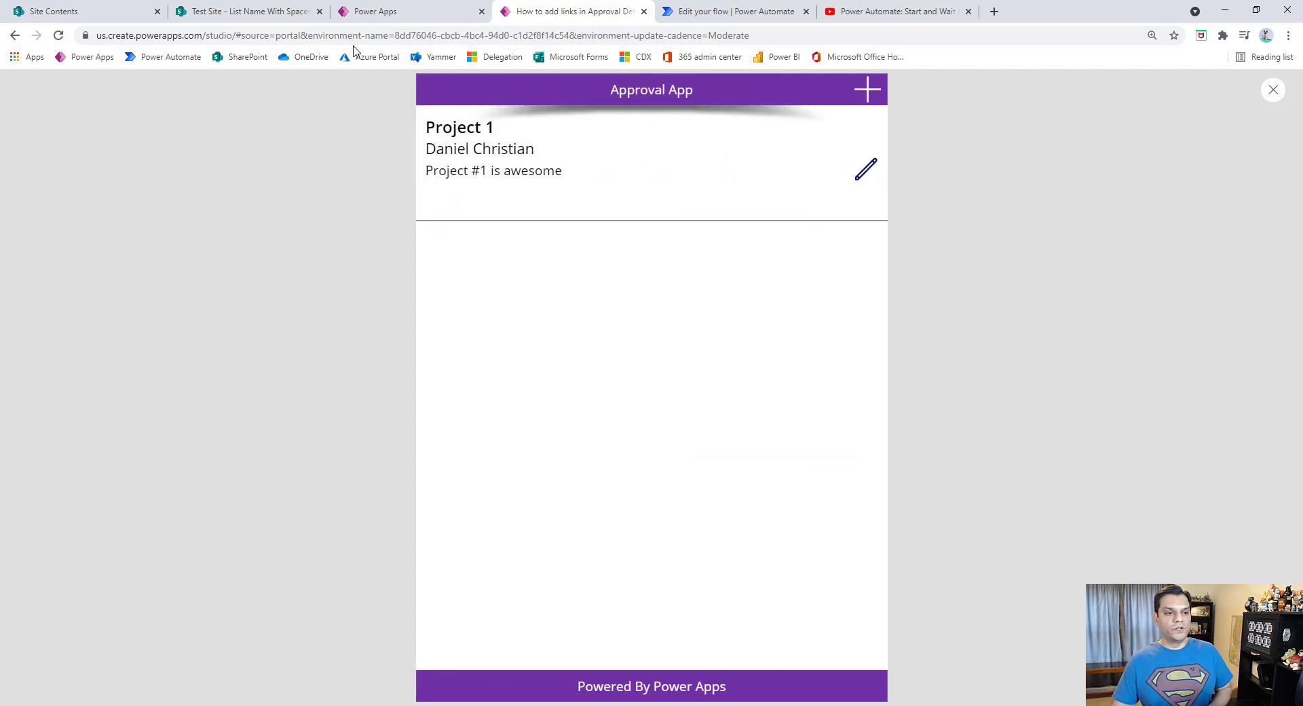
click(275, 11)
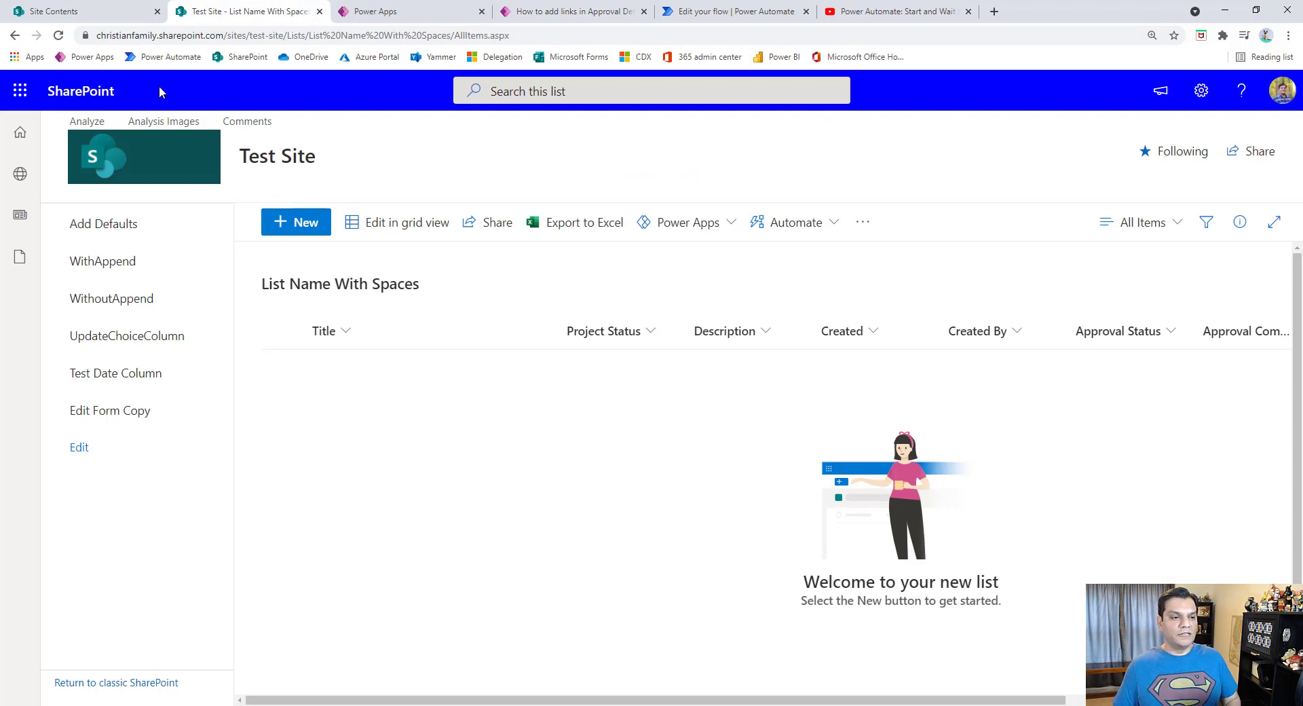
click(58, 34)
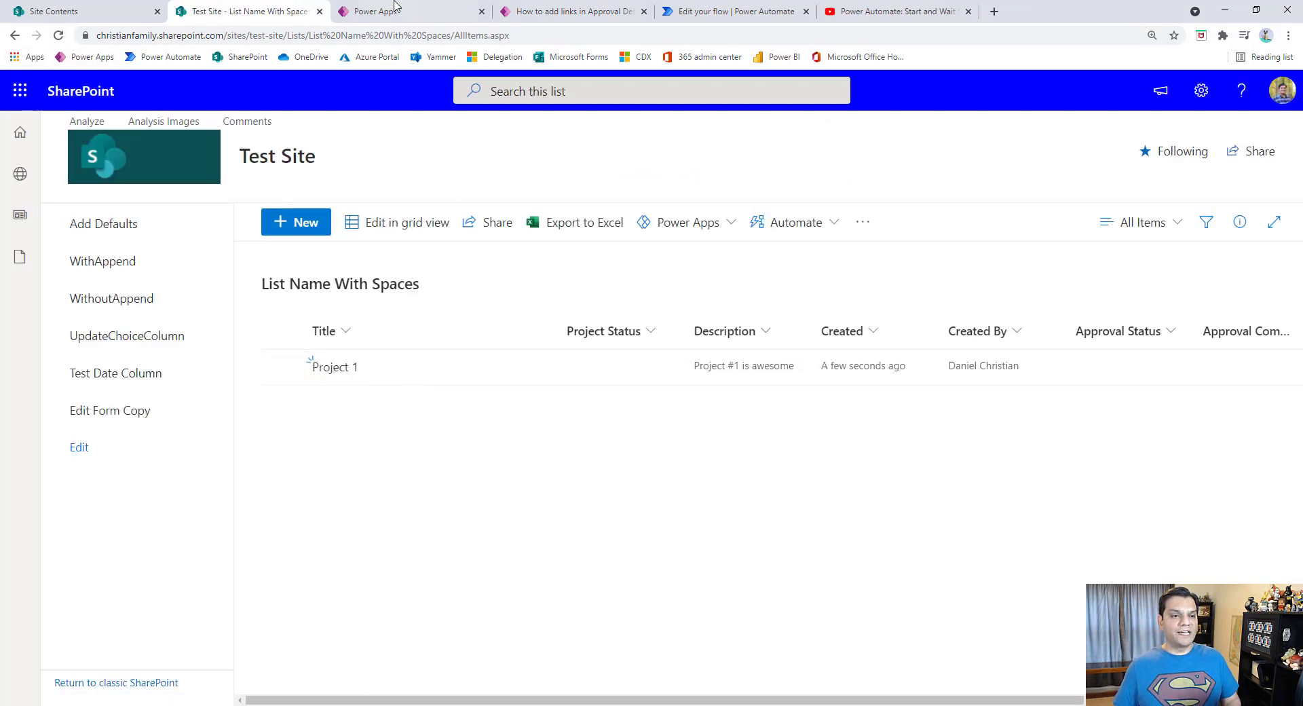
Step: Switch to Power Automate, refresh the flow's run history, and examine the Apply to each loop in the latest run
click(747, 11)
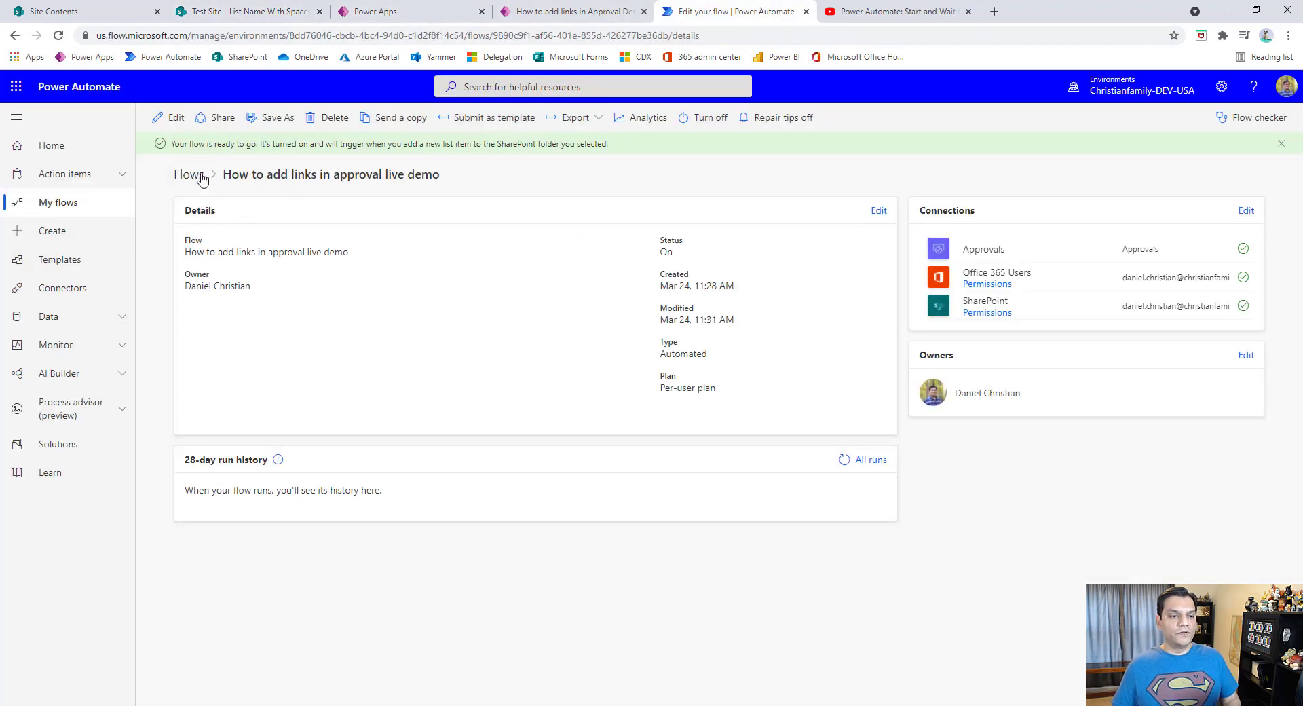
click(58, 35)
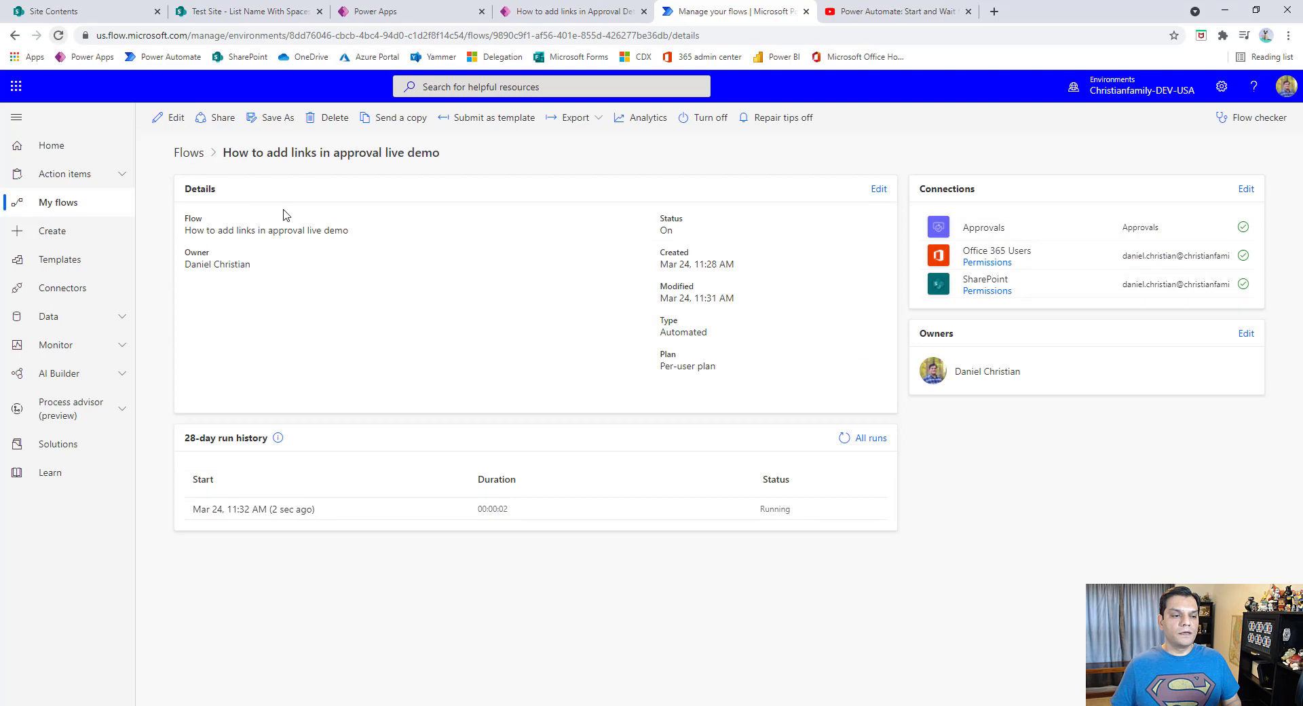
click(275, 517)
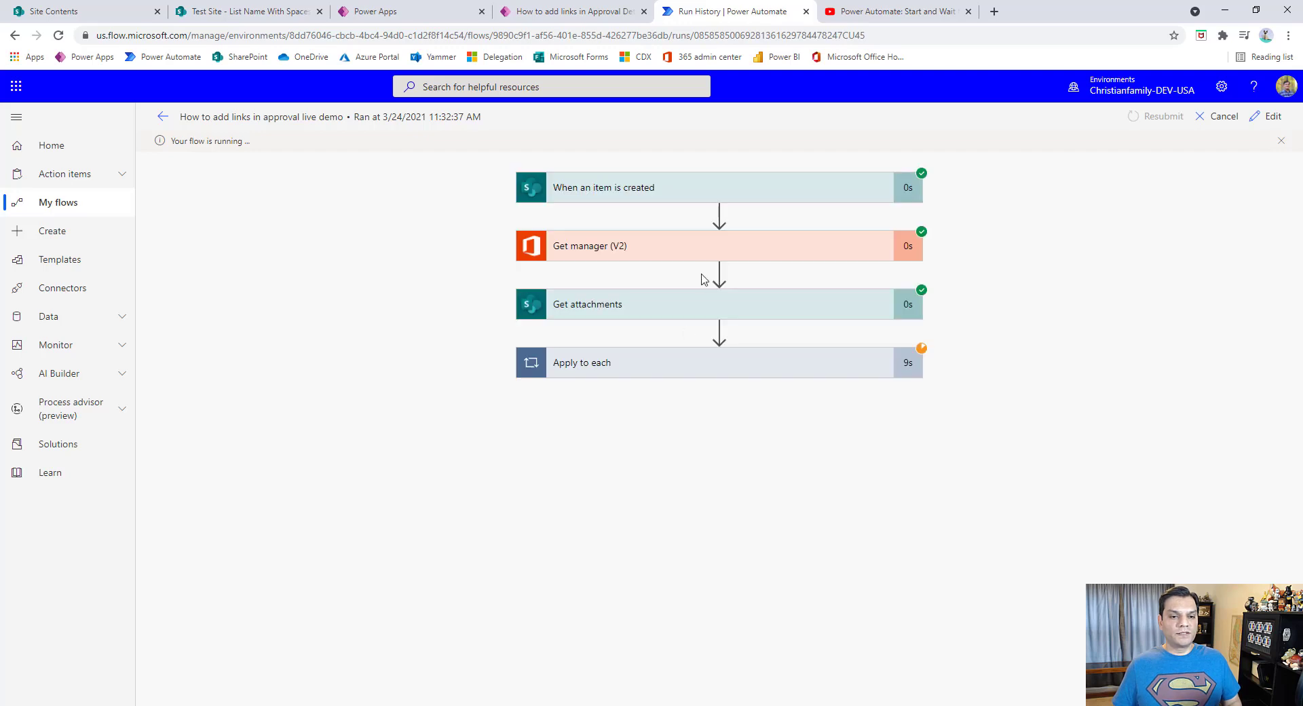
click(698, 362)
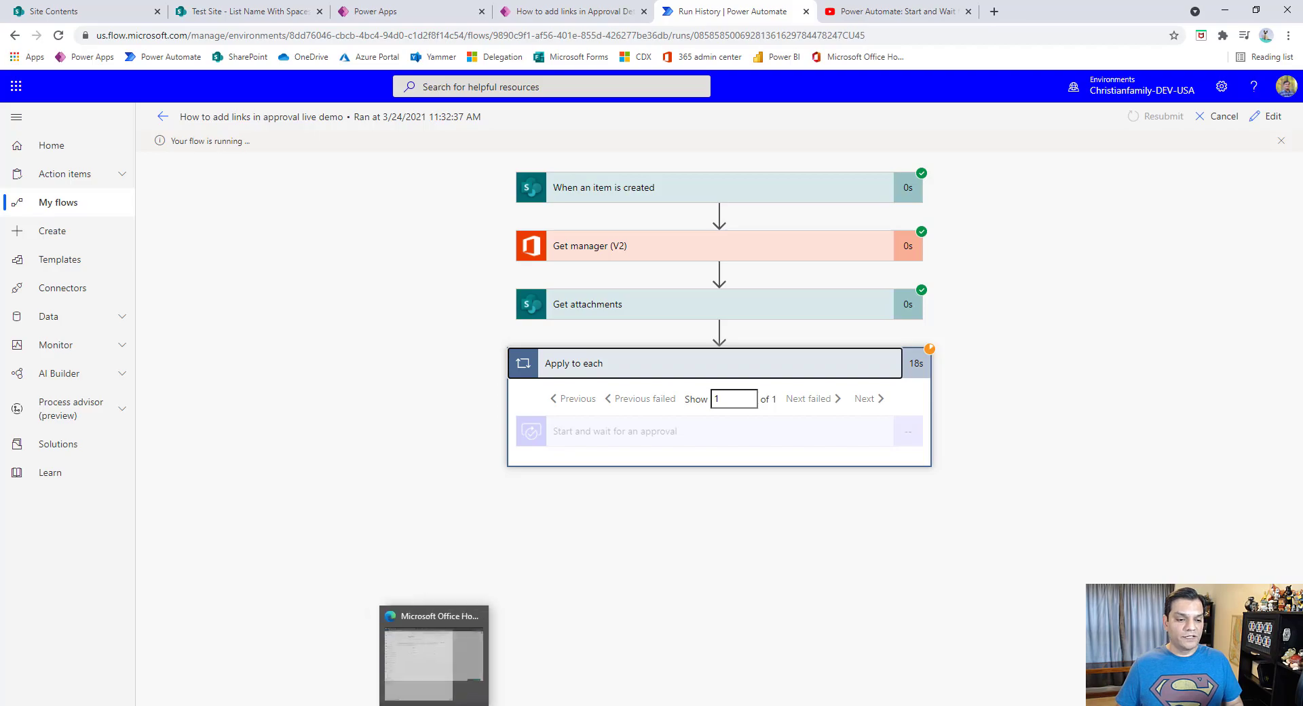
Step: Switch to the manager's Microsoft Teams, open the newest Project 1 approval request, and view its TestPDFDocument.pdf attachment
click(422, 682)
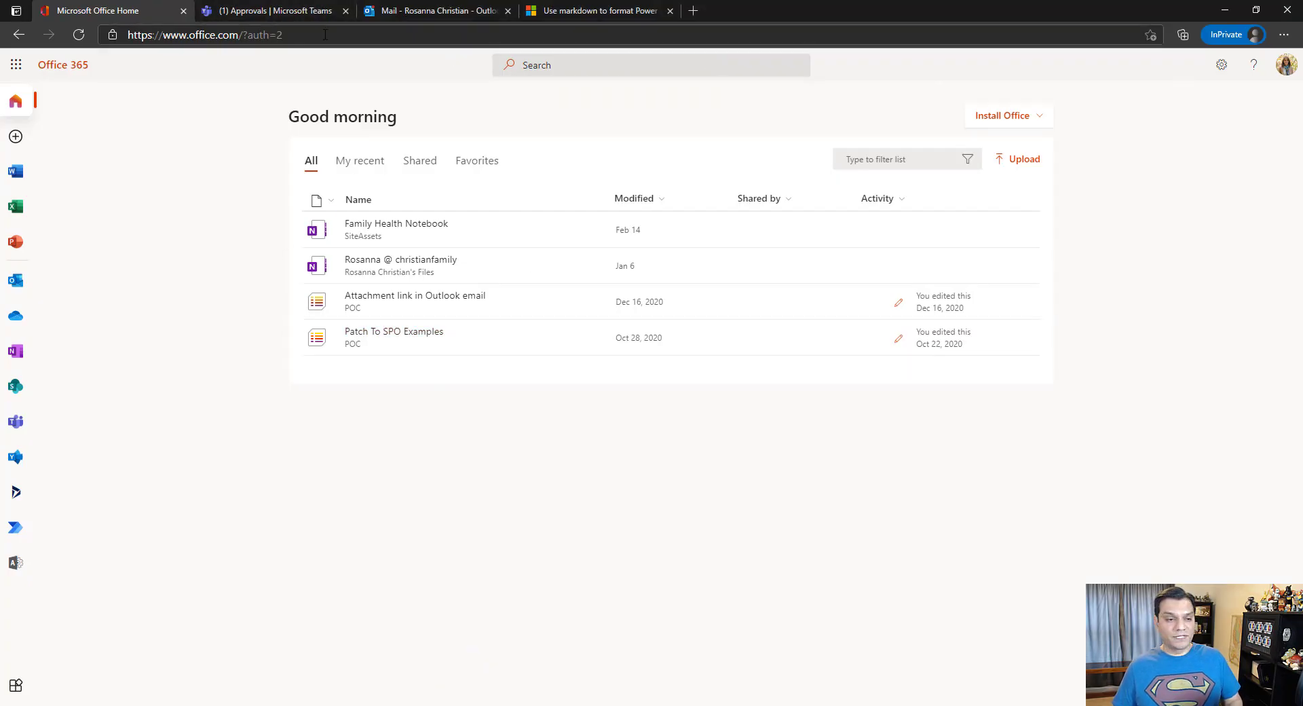
click(268, 11)
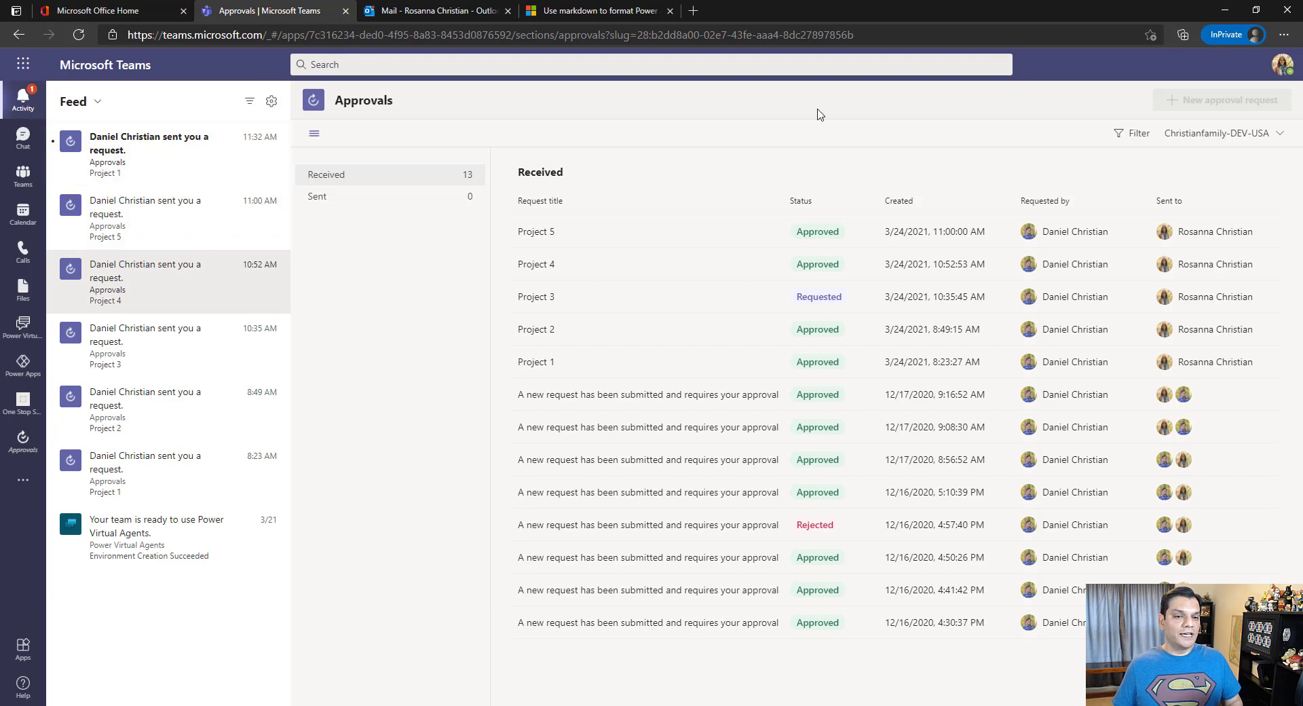
click(154, 173)
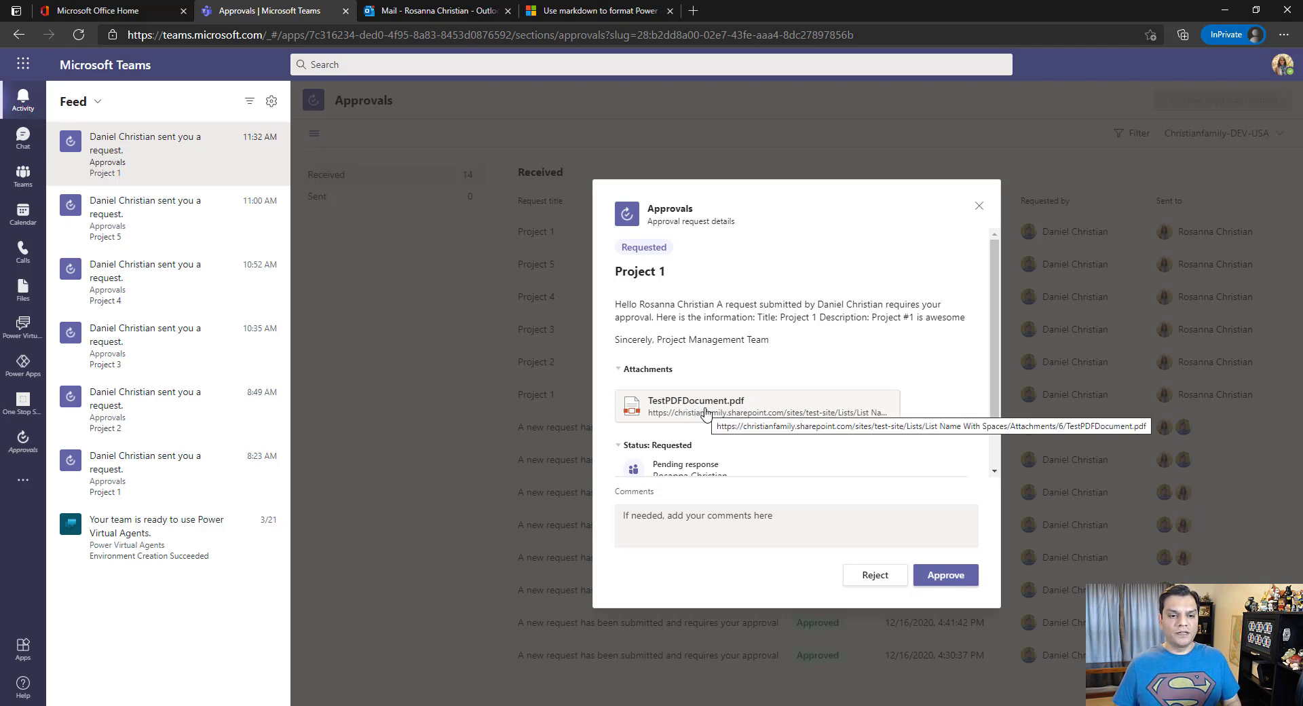
click(706, 407)
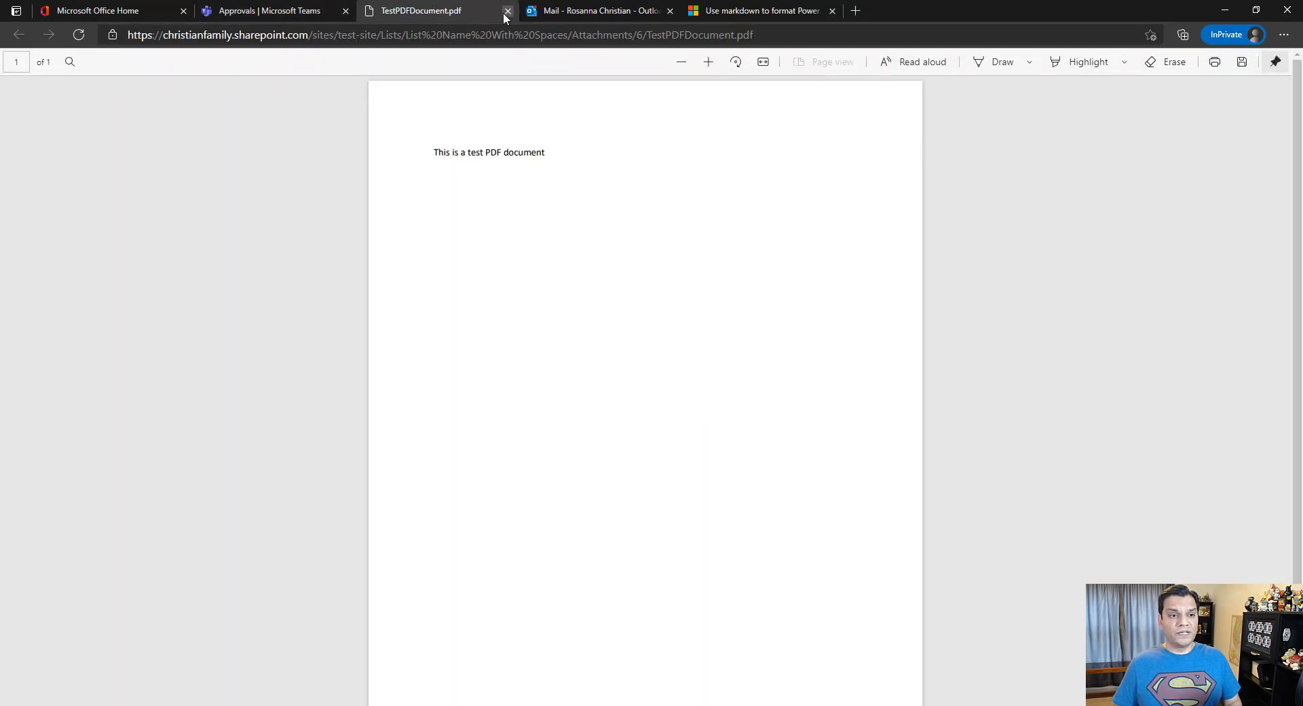
click(507, 10)
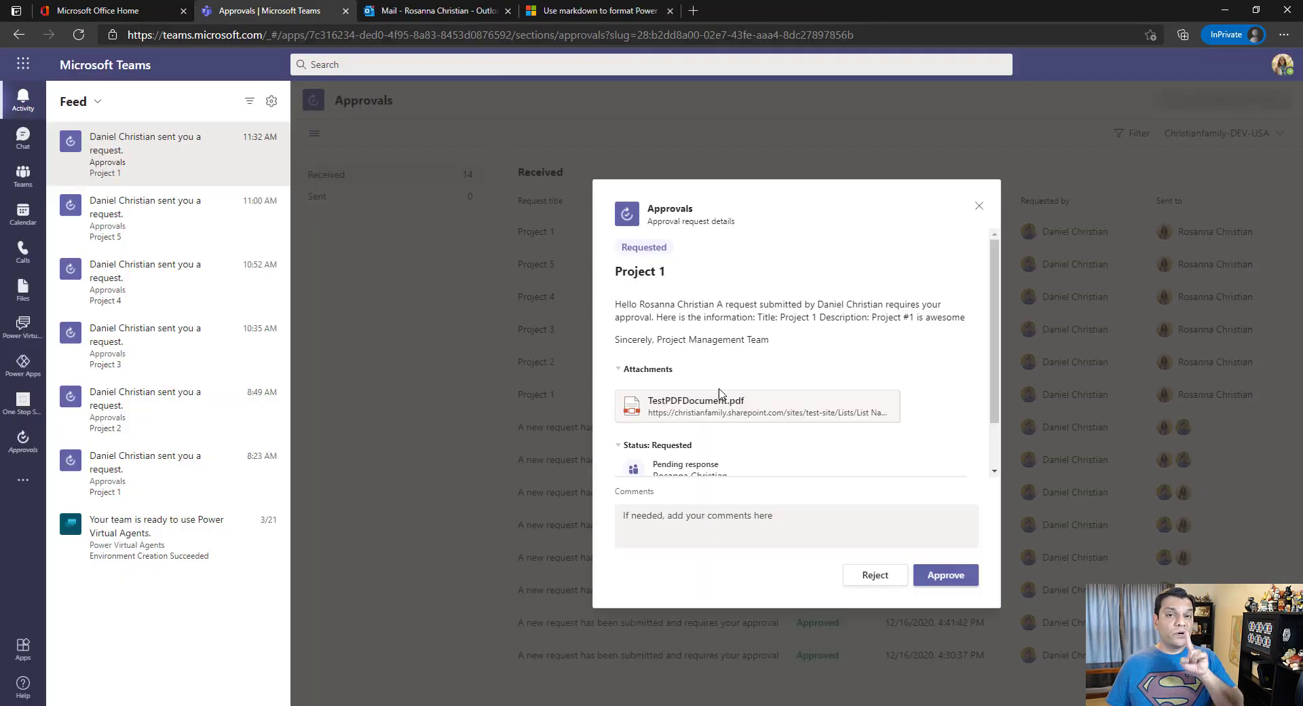
Step: Approve the Project 1 request and read its approval e-mail in the manager's Outlook inbox
scroll(723, 395, down, 1)
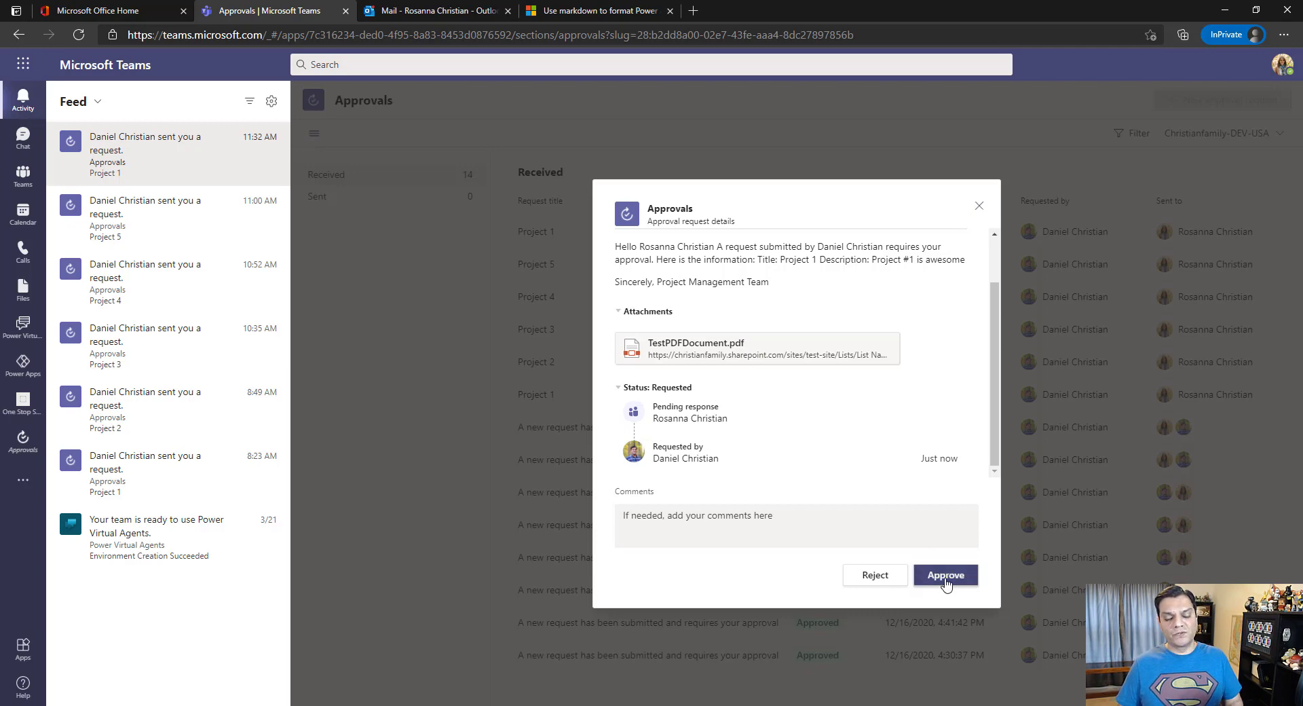
click(945, 577)
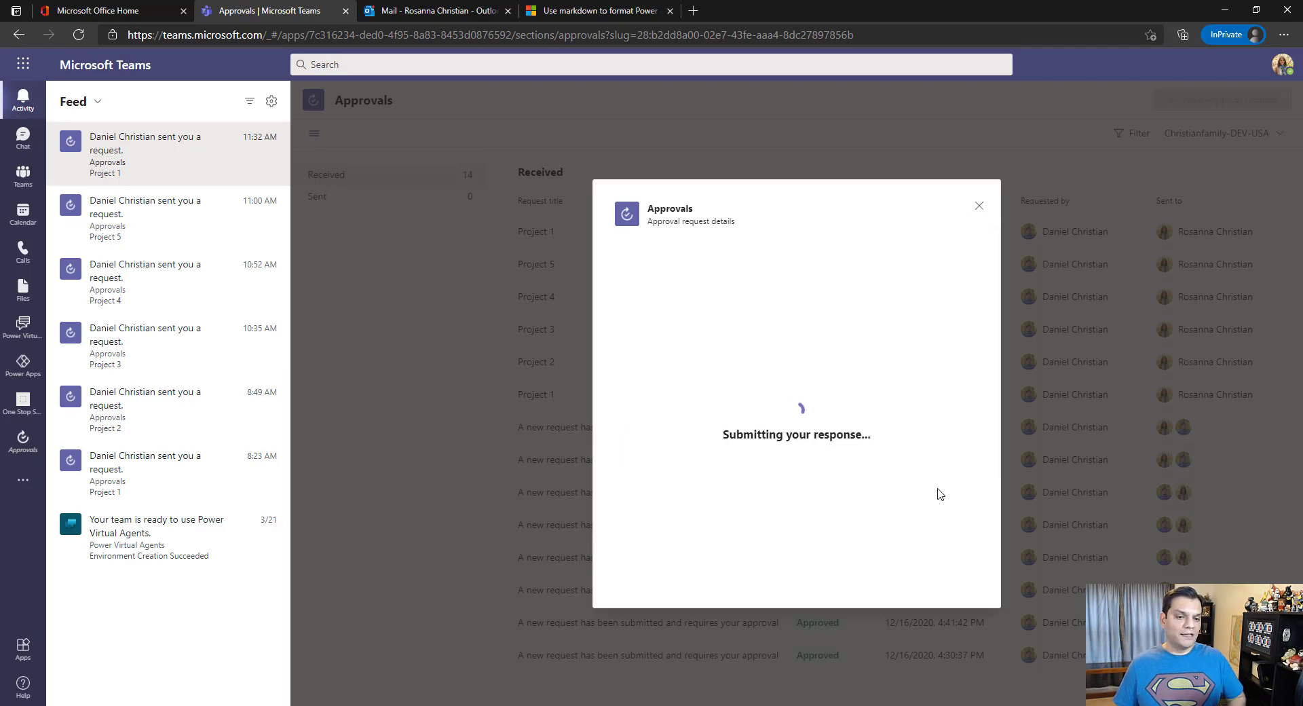
click(434, 11)
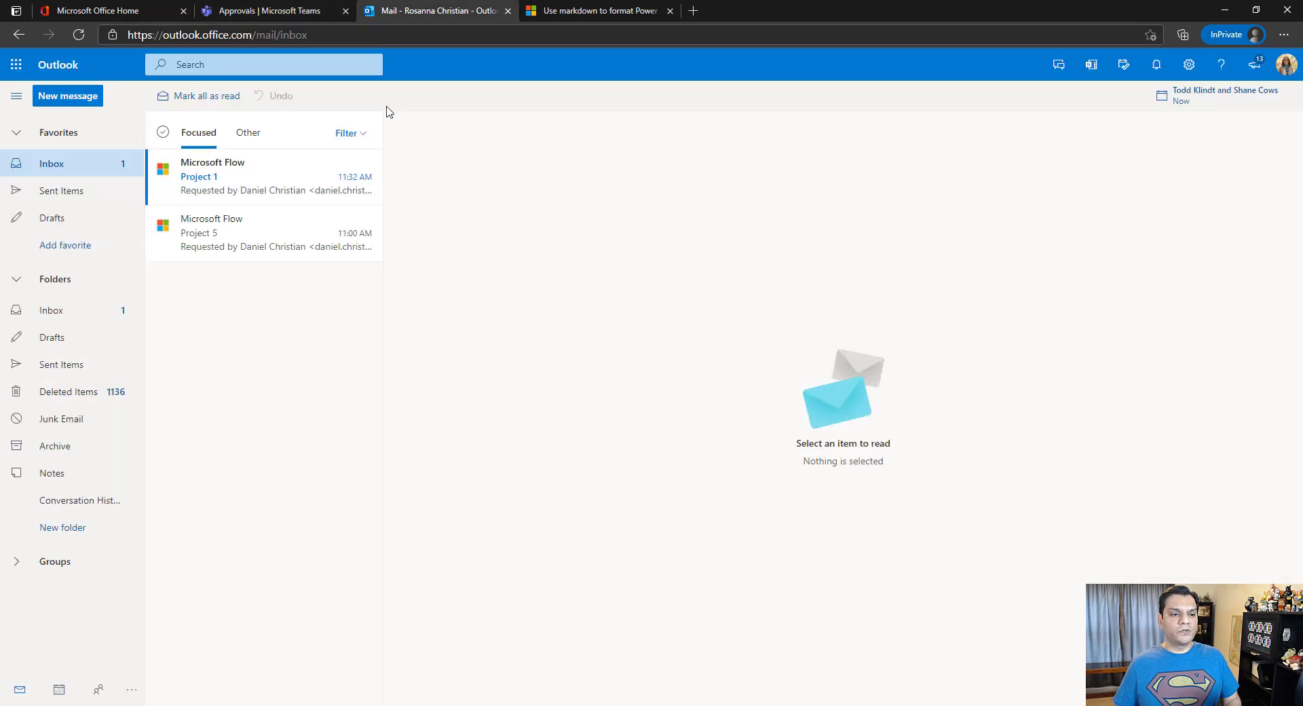
click(253, 173)
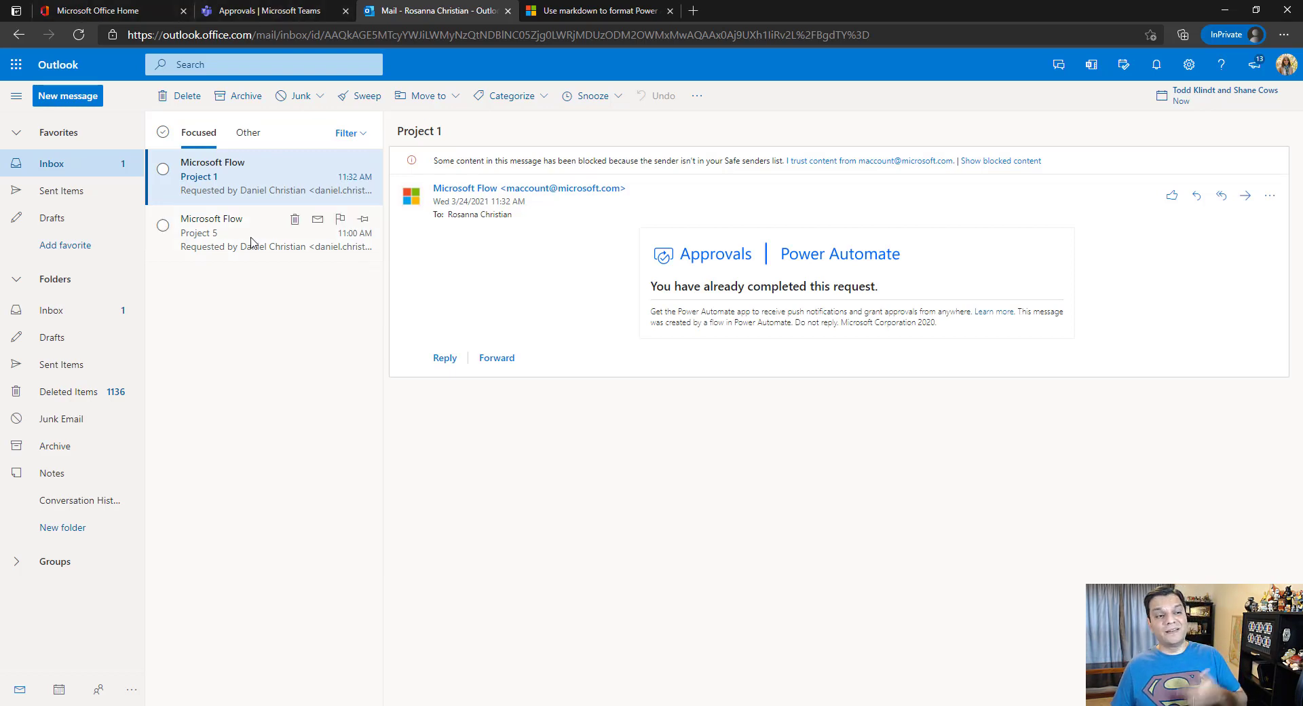
Step: Switch back to the flow's run history in Power Automate, check the run, and open the flow for editing
click(278, 18)
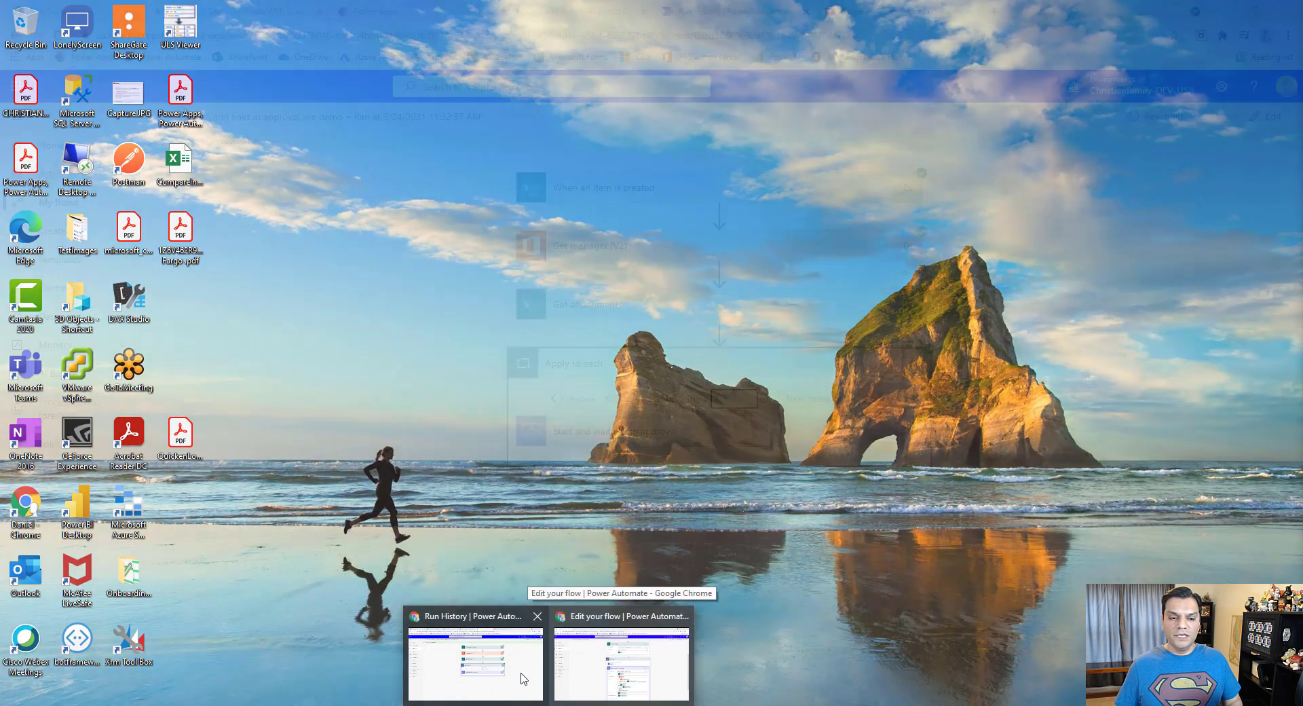
click(523, 679)
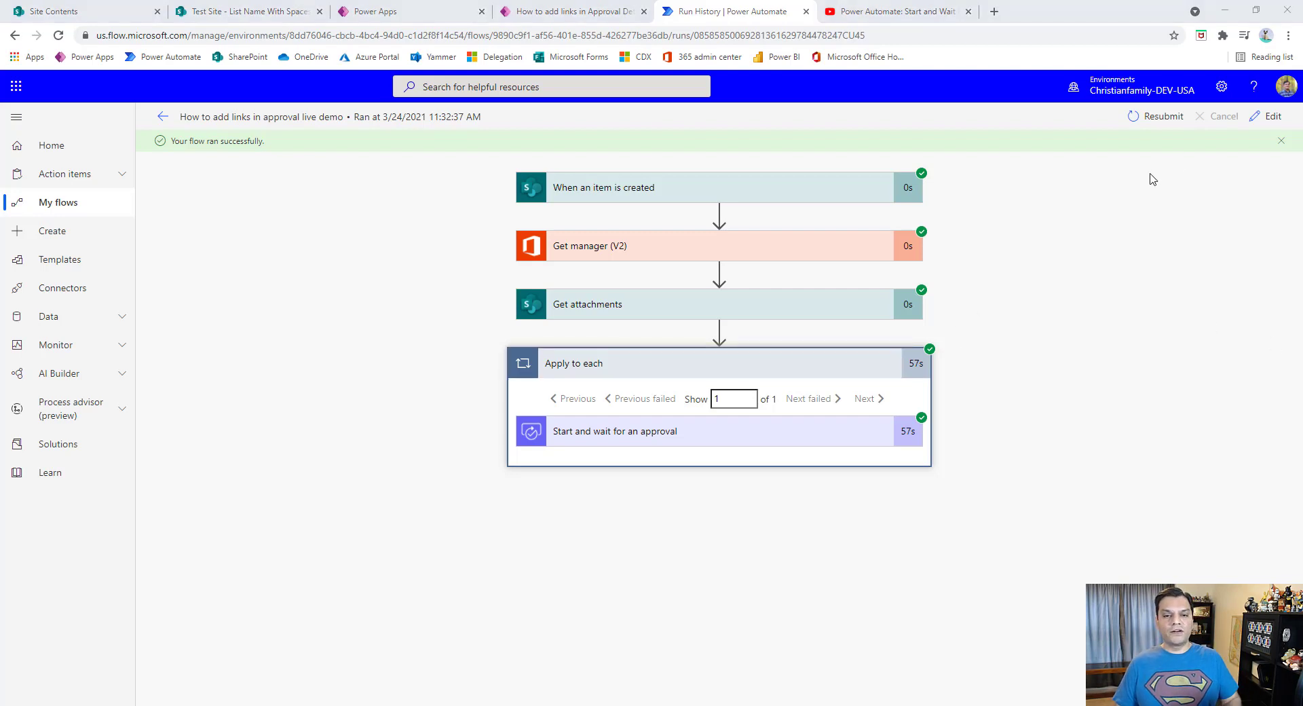
click(1267, 116)
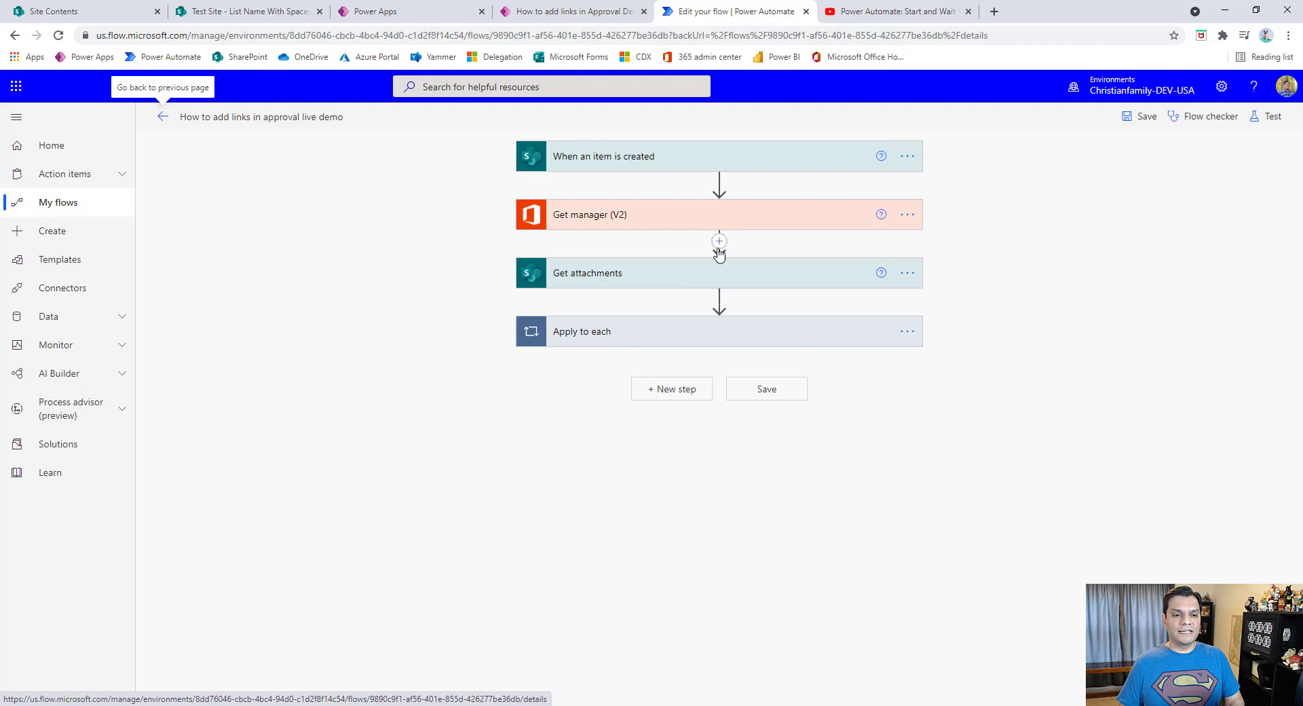
Step: Insert an Initialize variable action between the "When an item is created" trigger and Get manager (V2)
click(719, 182)
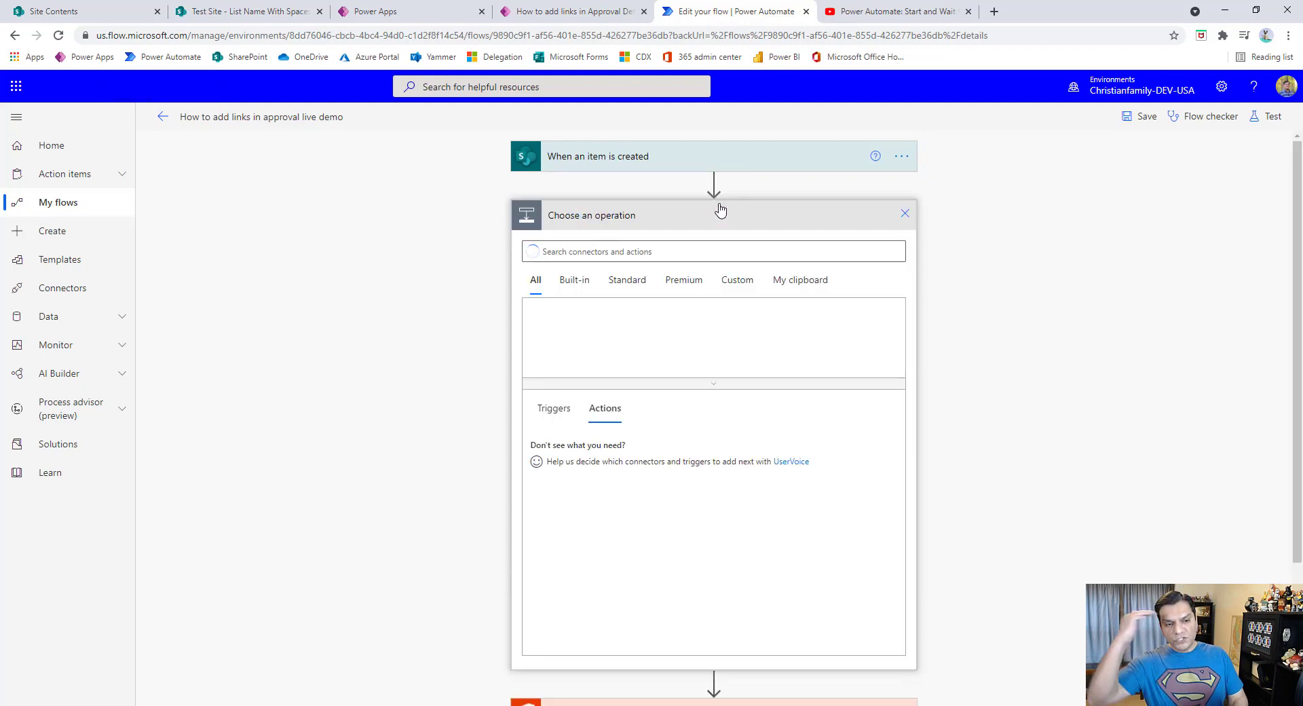
text(v)
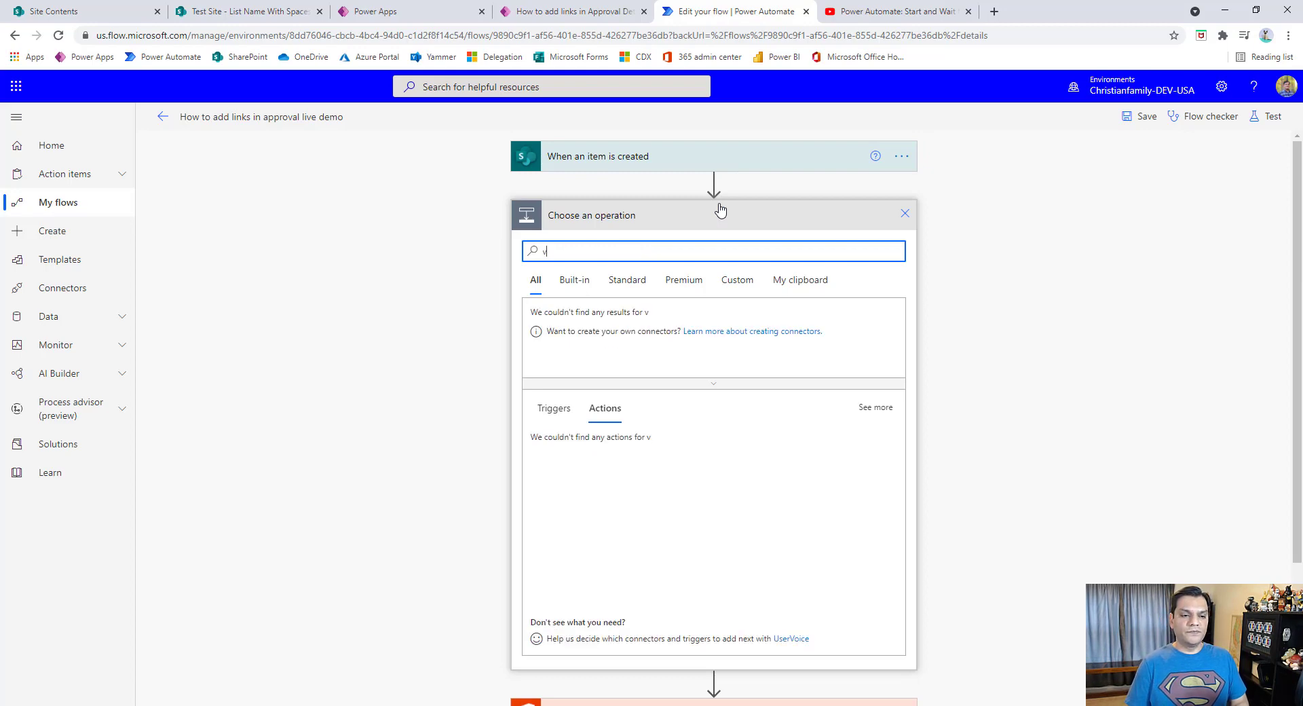
text(ariable)
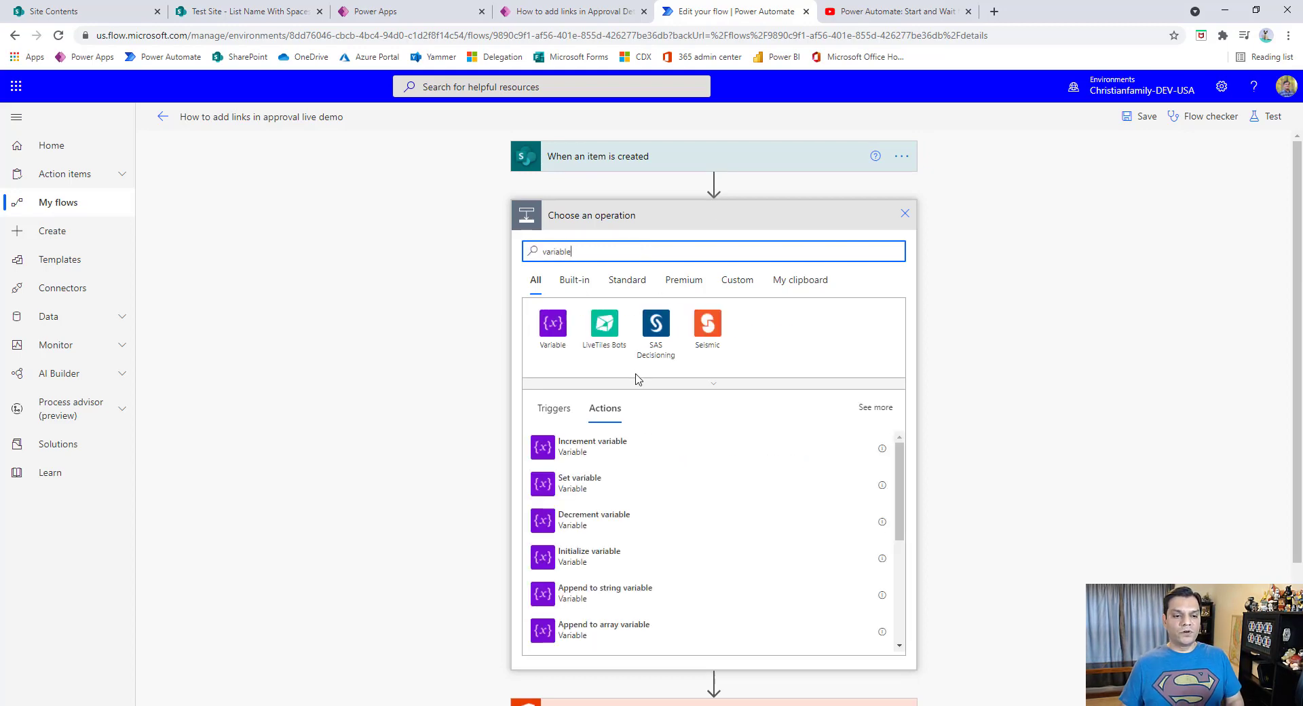
click(627, 555)
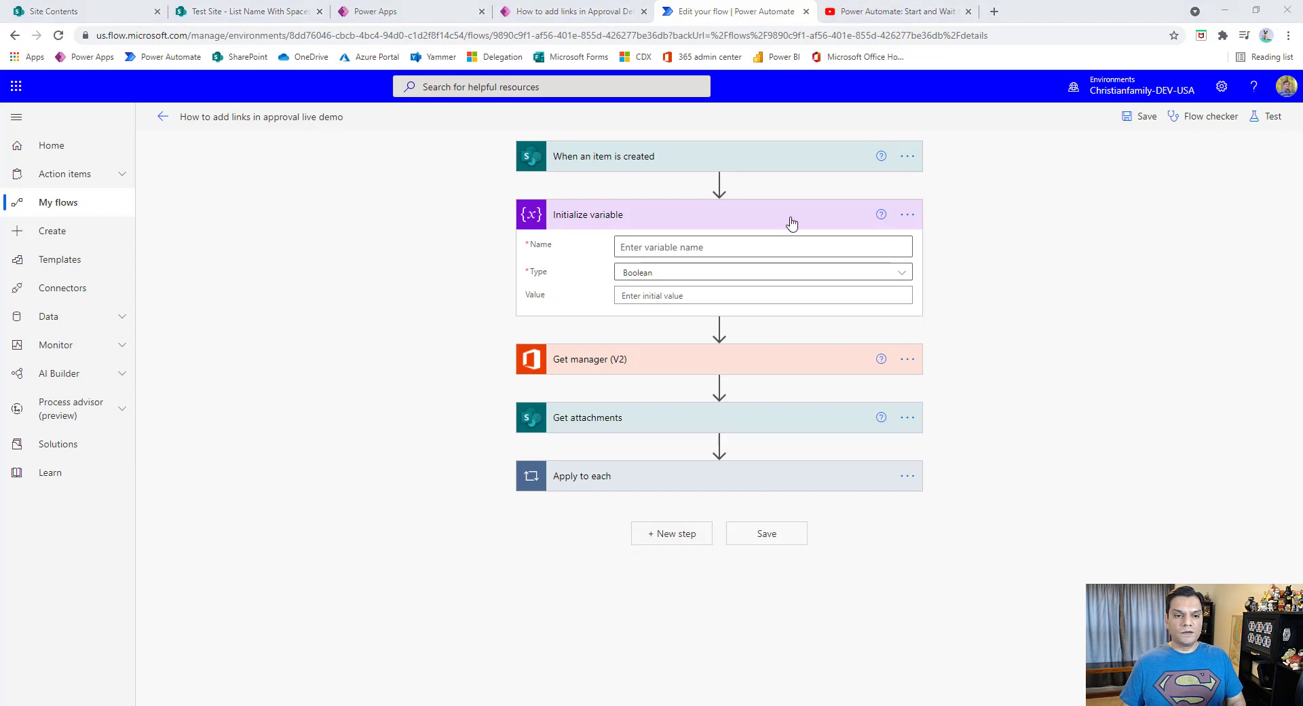
Step: Name the variable VarAttachmentURL and set its type to String
click(712, 246)
text(VarAttachmentURL)
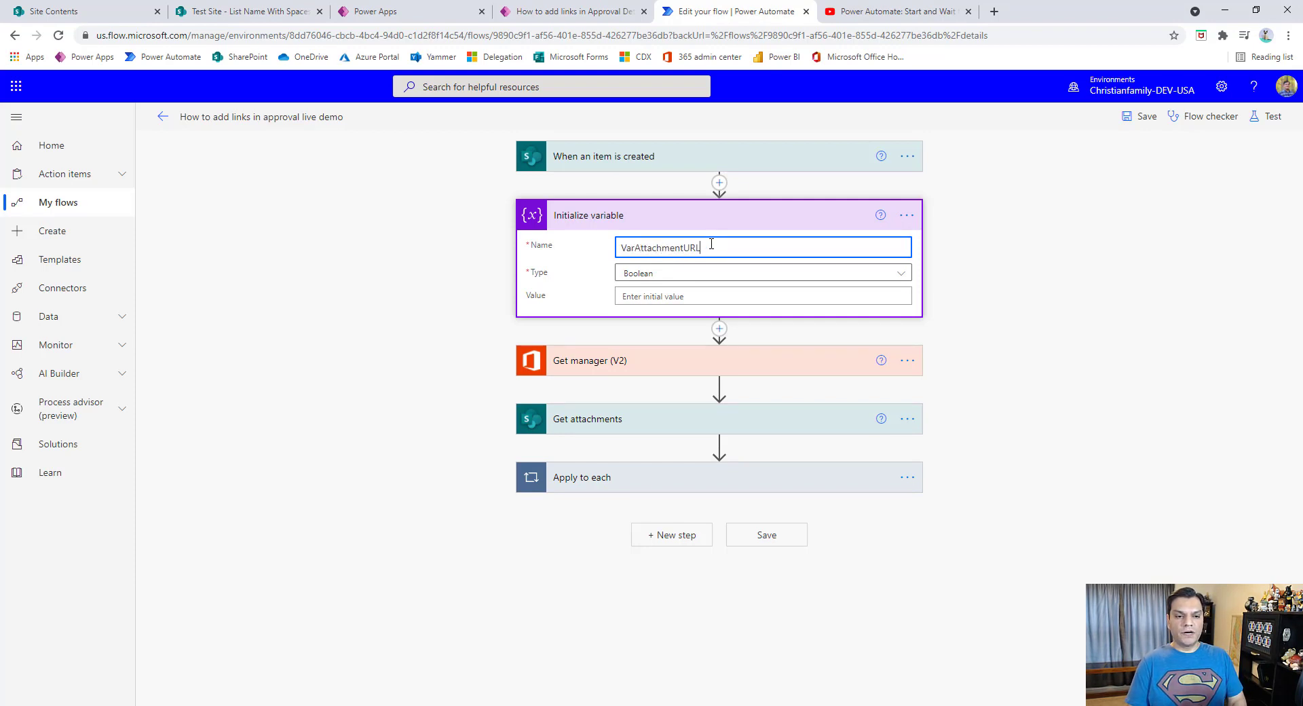
click(678, 274)
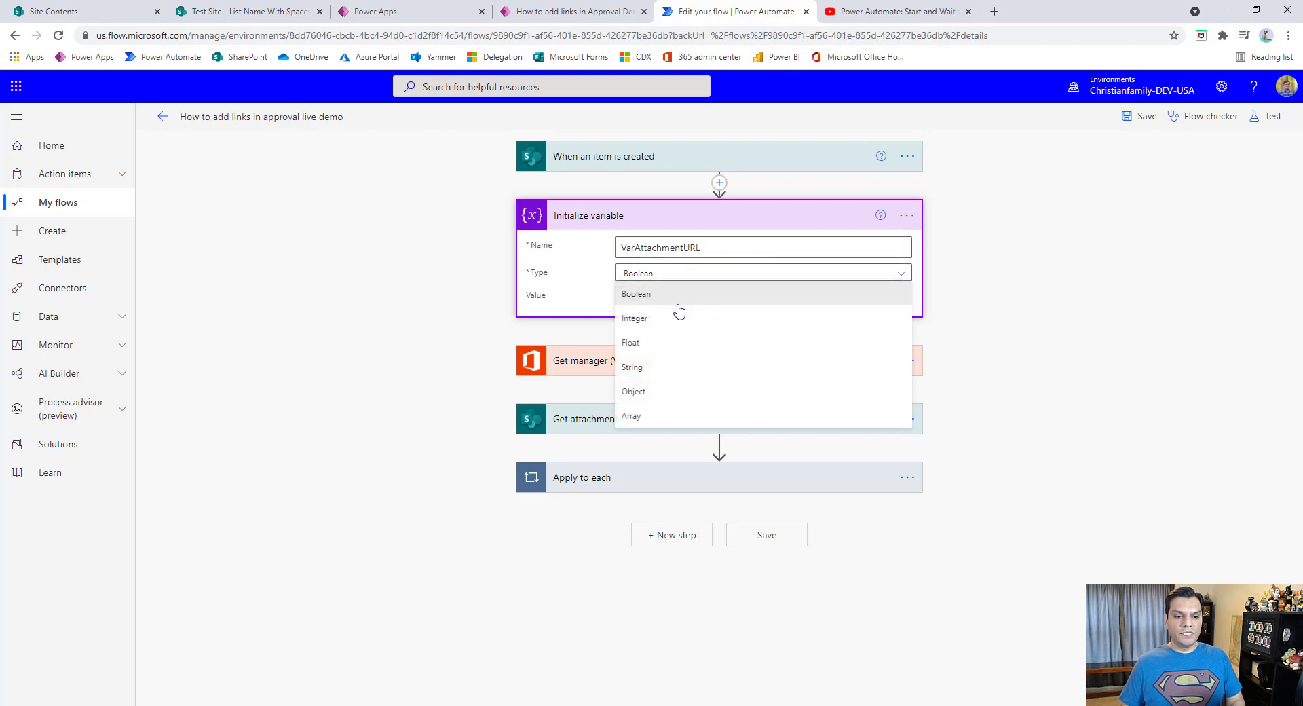
click(665, 366)
Step: Rename the Initialize variable action as "Initialize Attachments URL variable" and change its variable name to VarAttachmentsURL
click(907, 215)
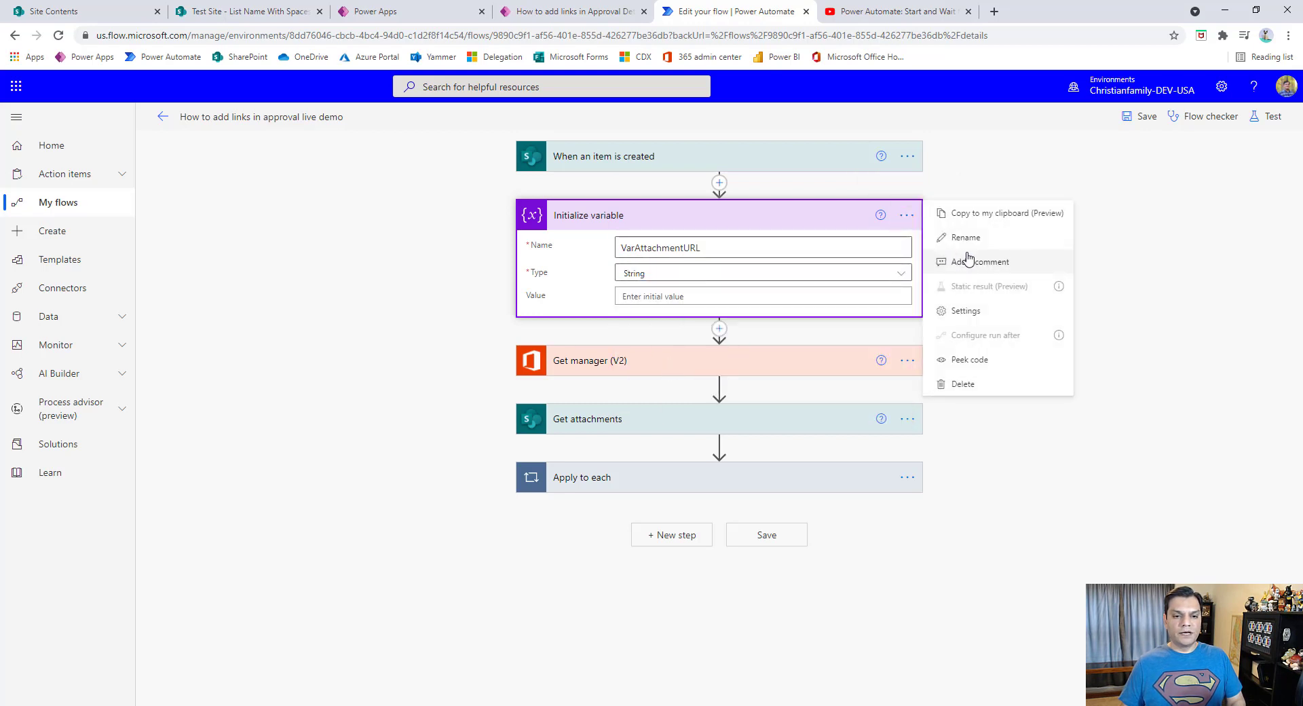
click(966, 238)
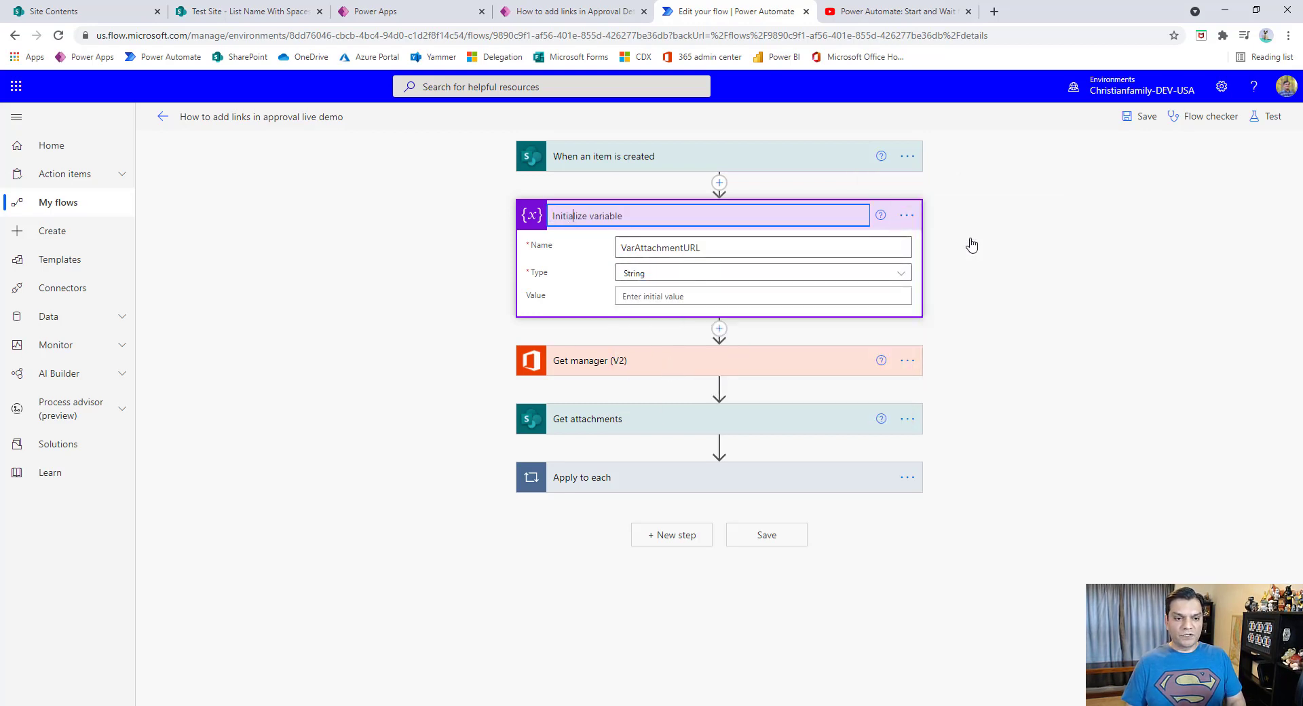
text(Attach)
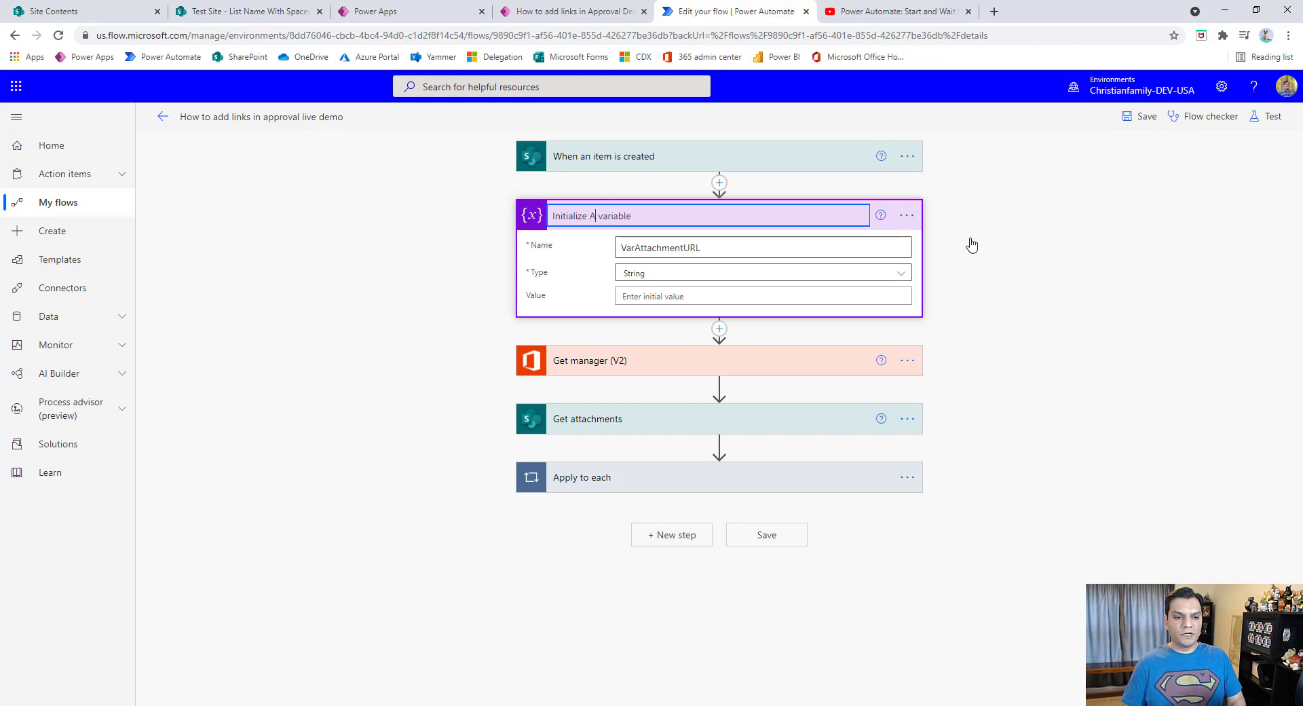
text(ment)
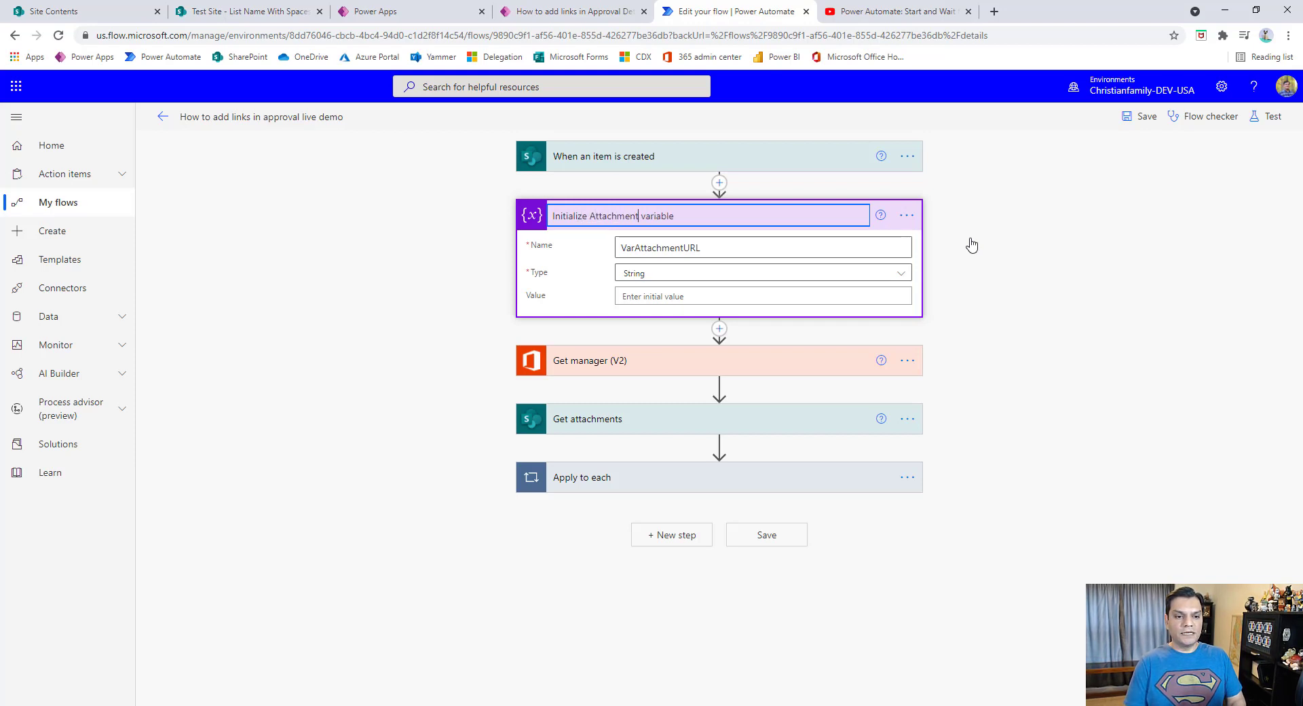
text(s)
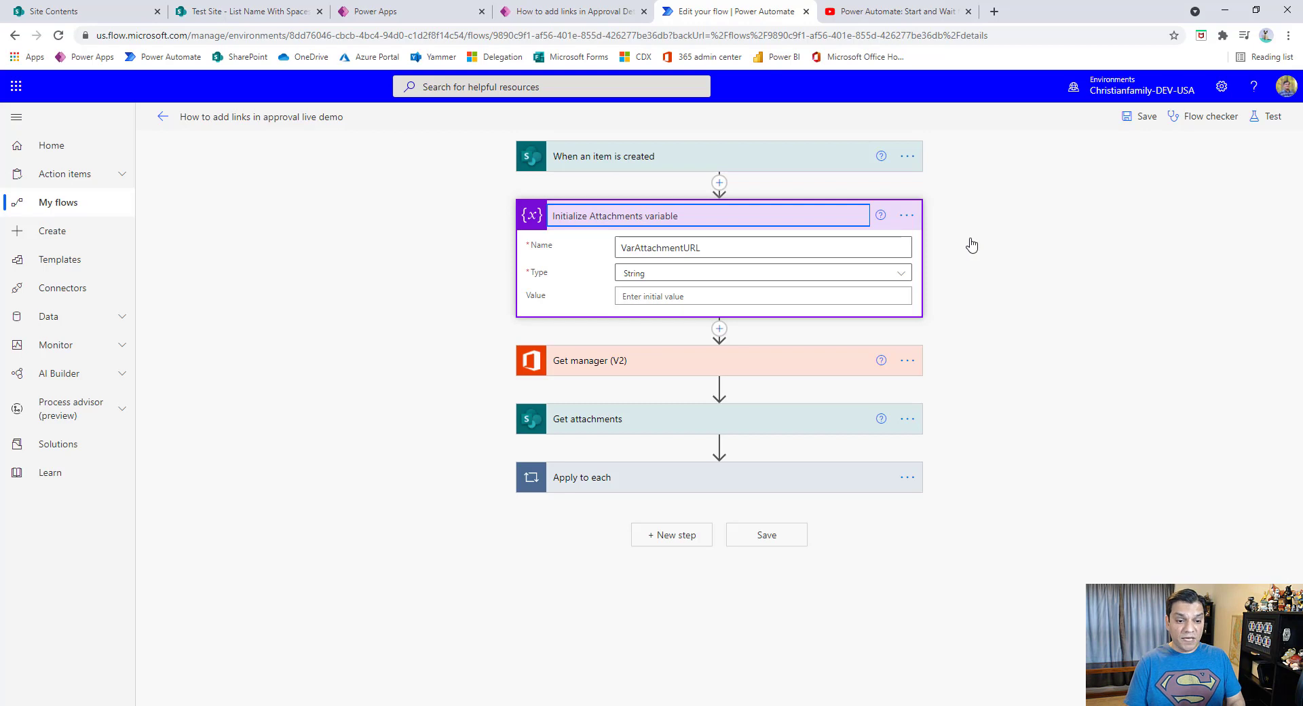
text( URL)
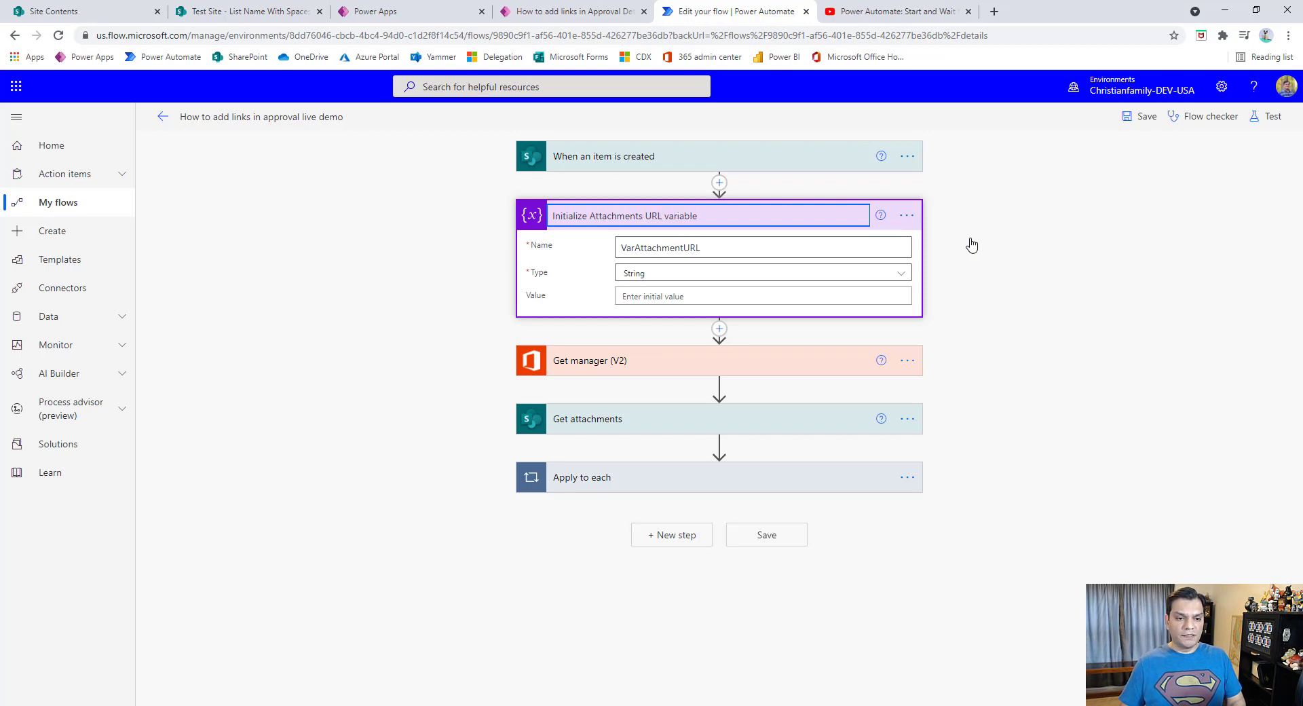
click(766, 248)
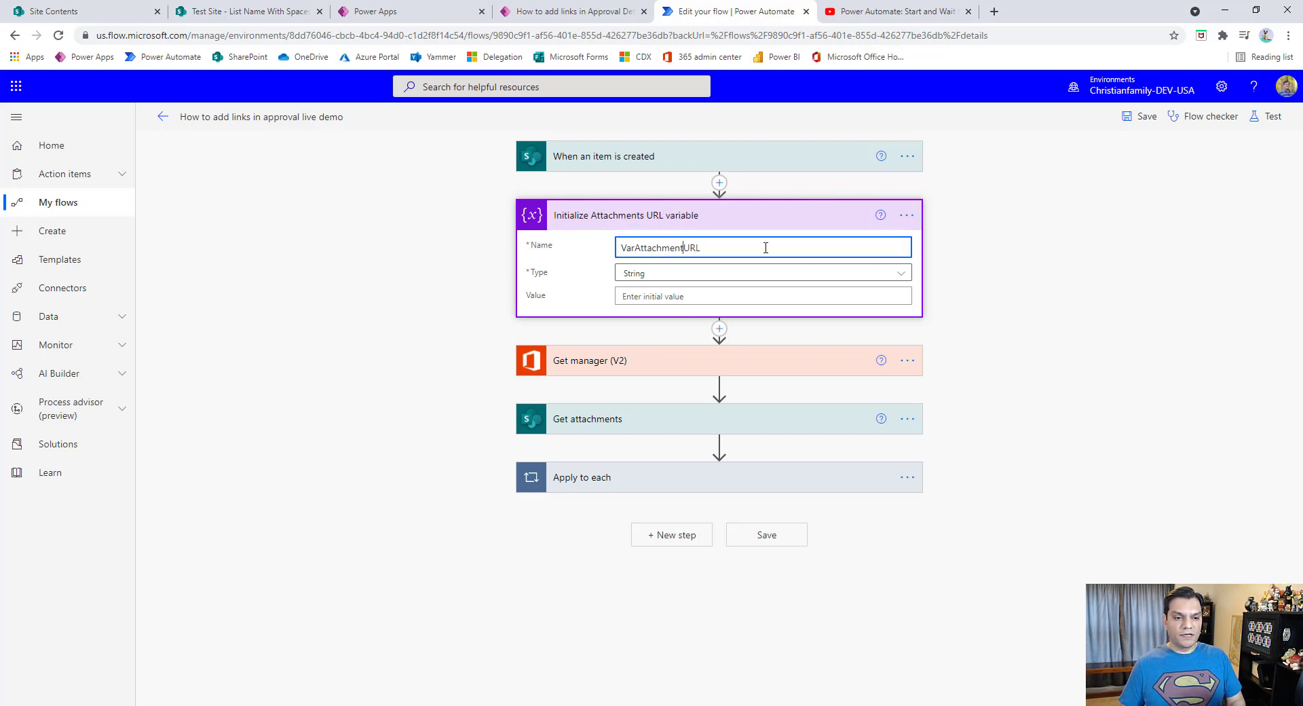
Step: Insert a second Initialize variable action between Initialize Attachments URL variable and Get manager (V2)
click(719, 329)
click(724, 350)
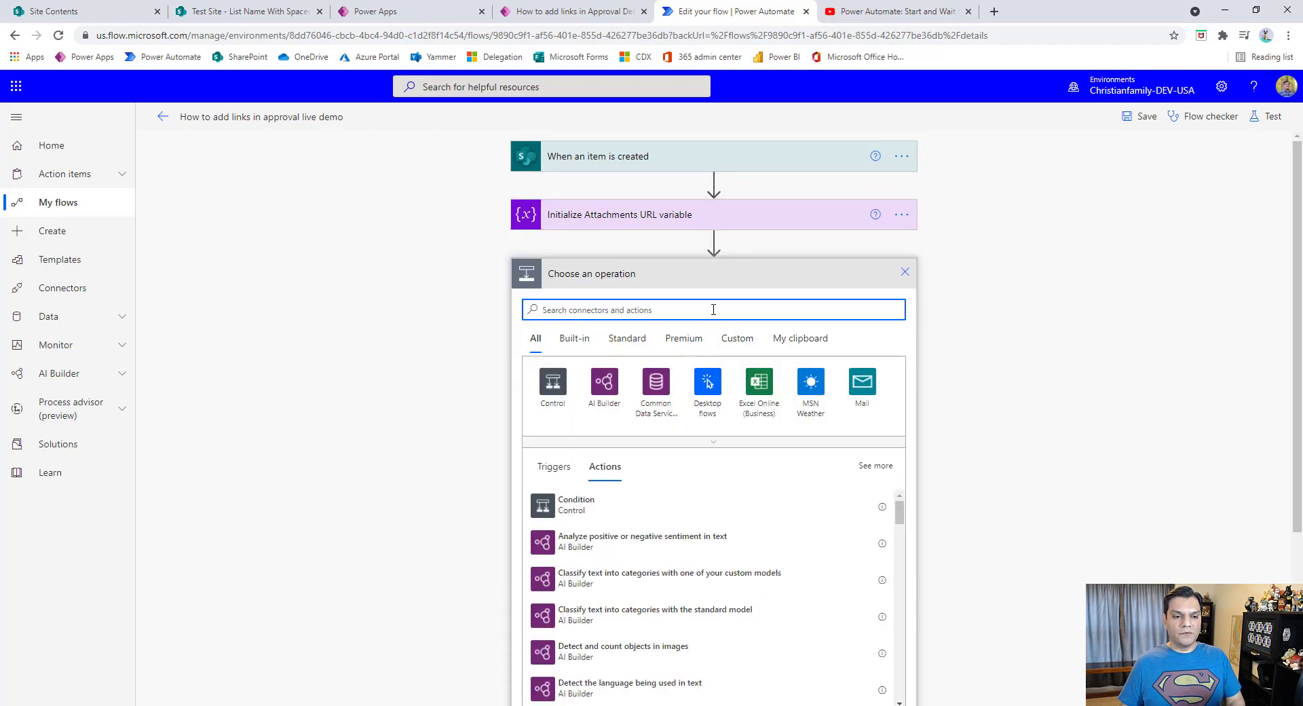
text(var)
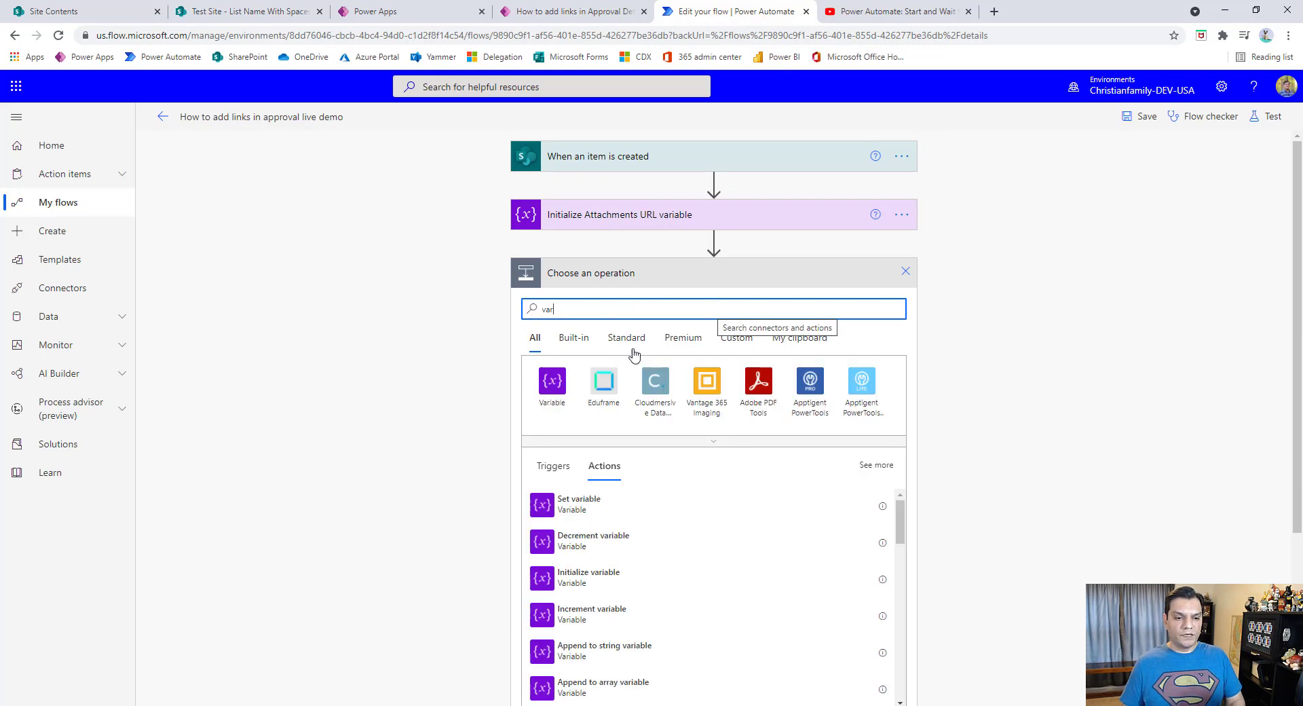
click(552, 382)
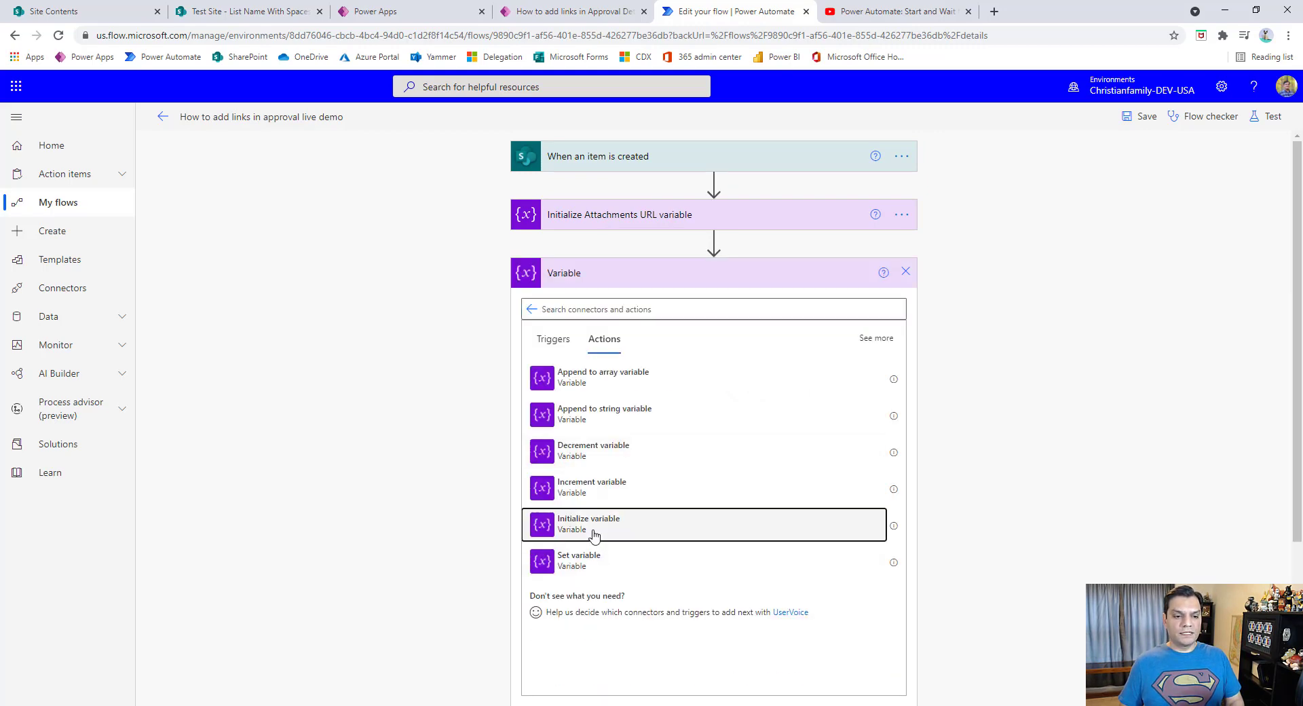
click(593, 529)
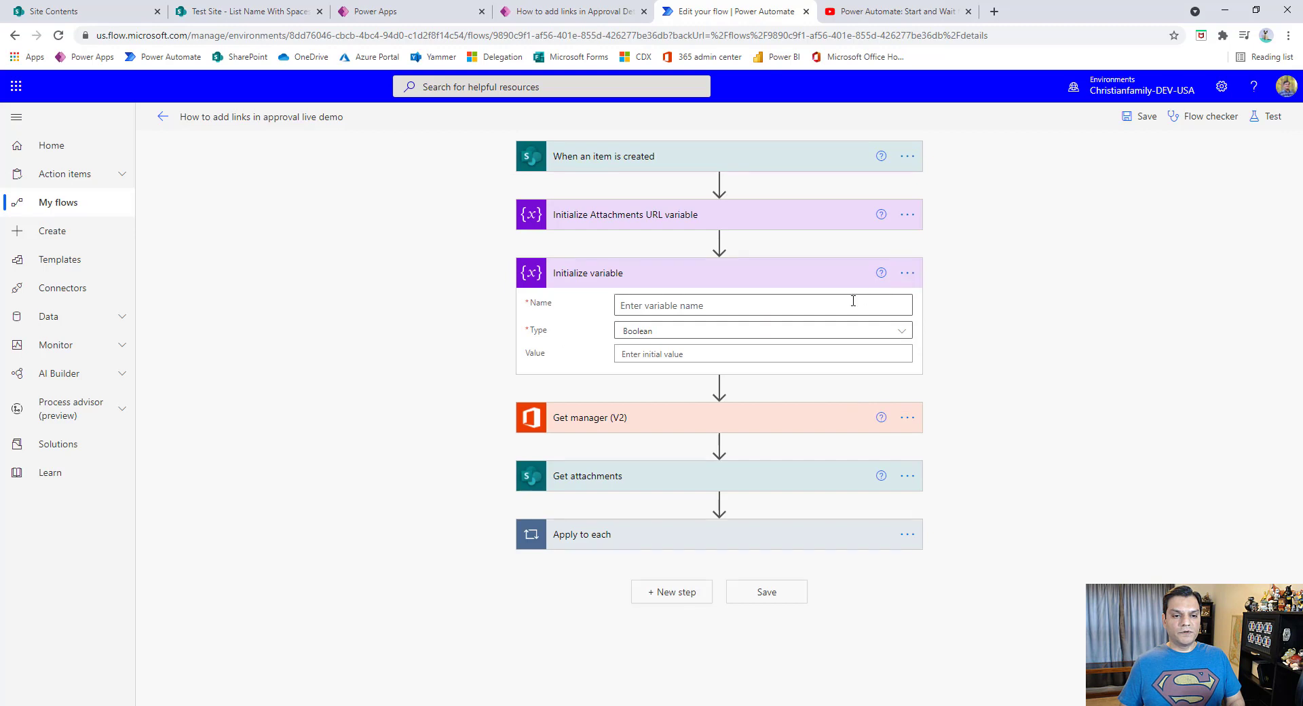
Step: Check the first variable's naming, then name the second variable VarAttachmentsName and set its type to String
click(728, 217)
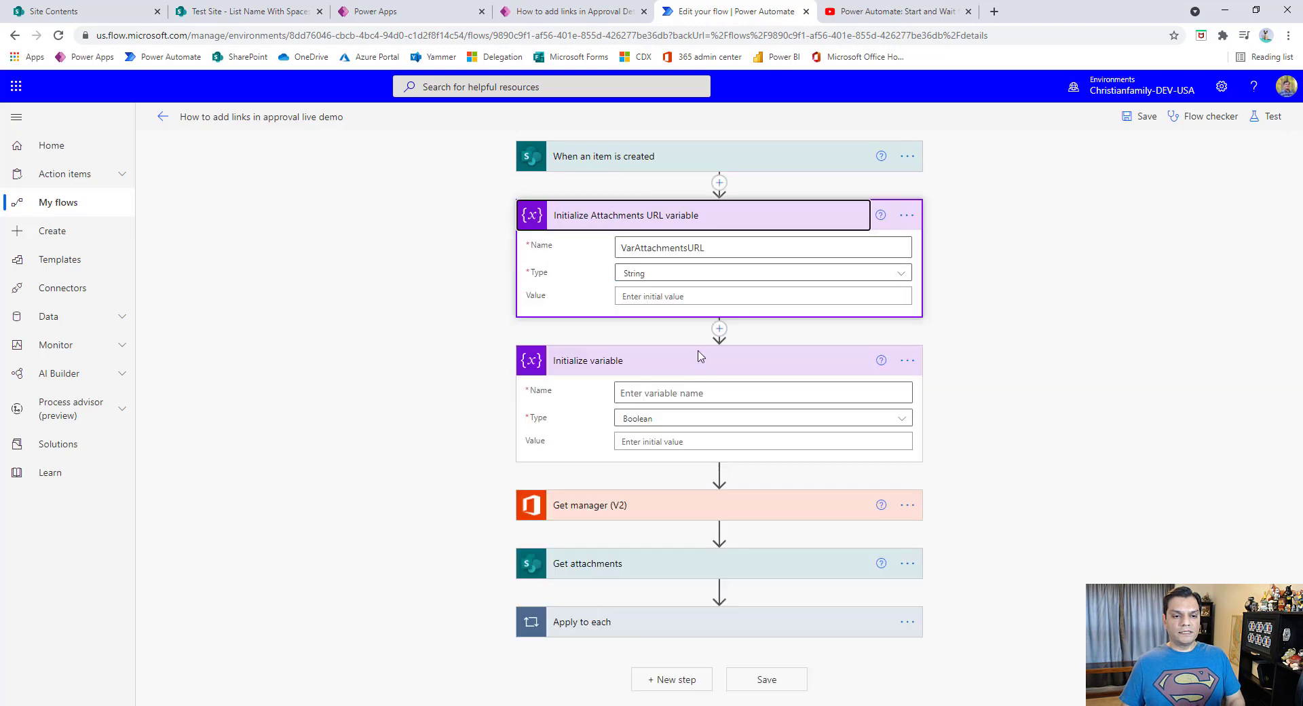
click(696, 394)
text(VarAttachmentsName)
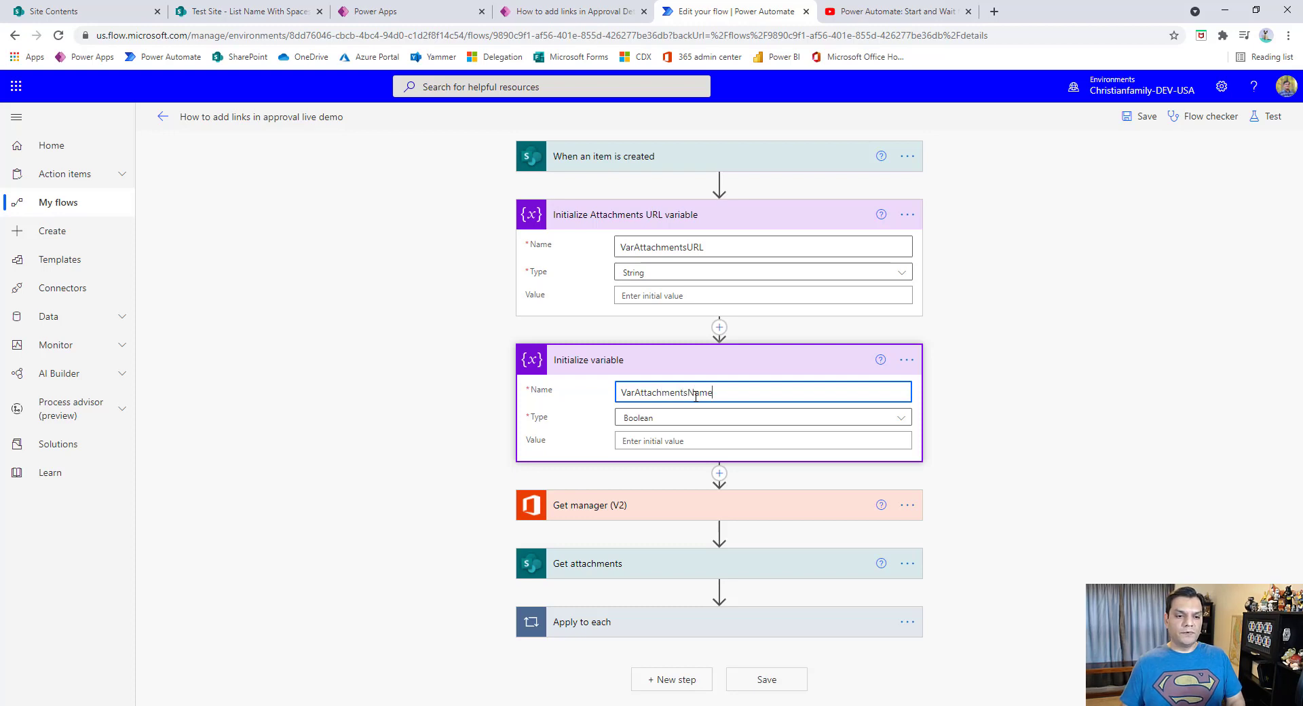
click(675, 417)
click(665, 514)
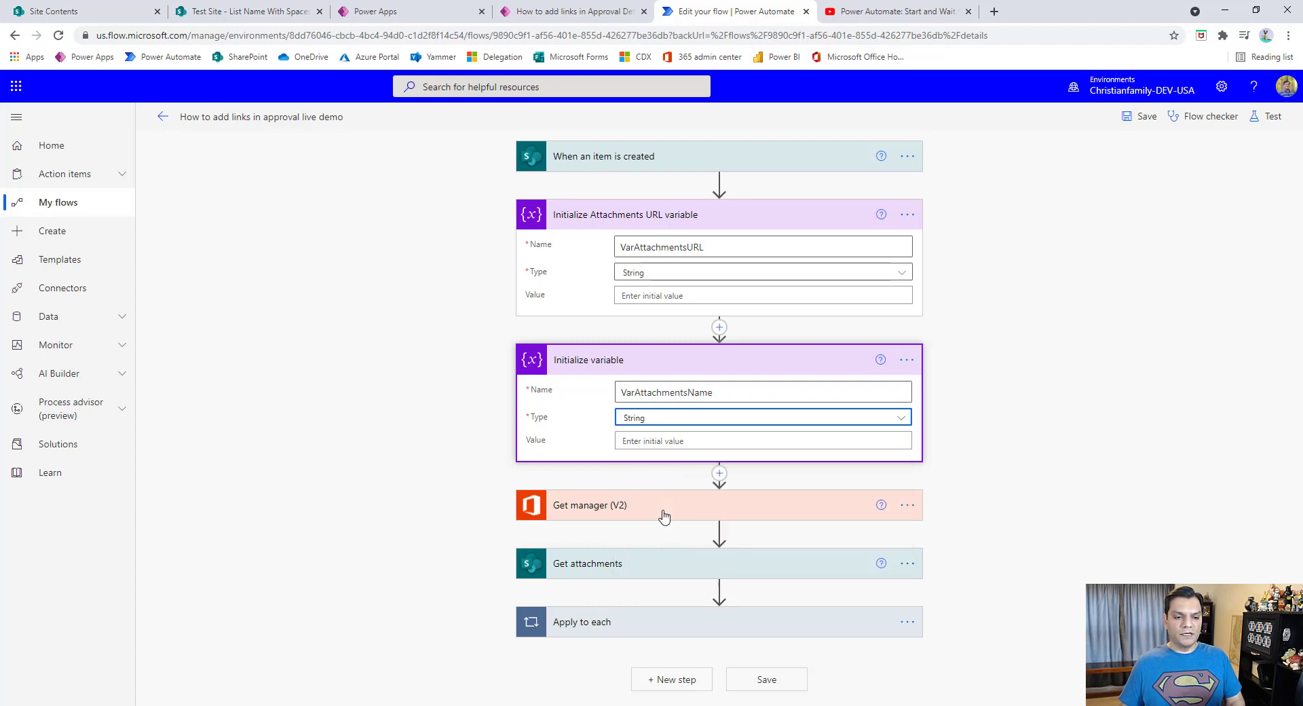
Step: Rename the second Initialize variable action as "Initialize Attachments Name variable"
click(907, 360)
click(993, 382)
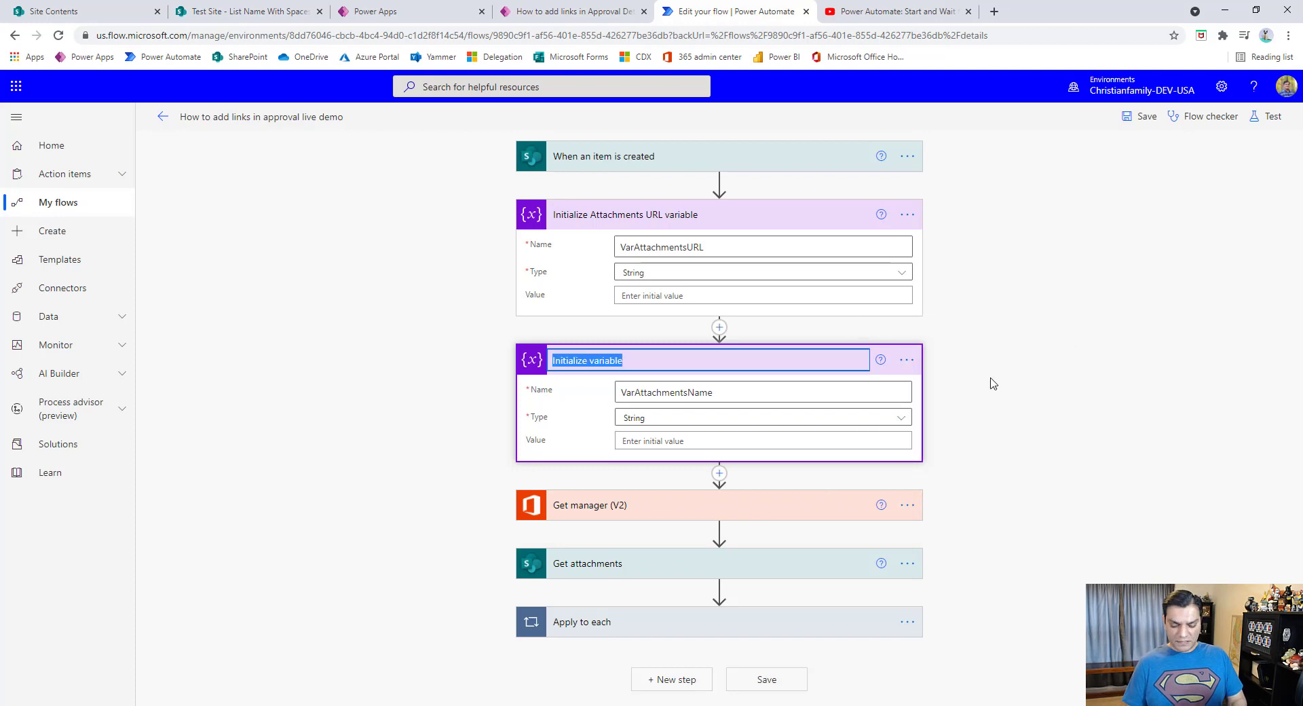
key(Home)
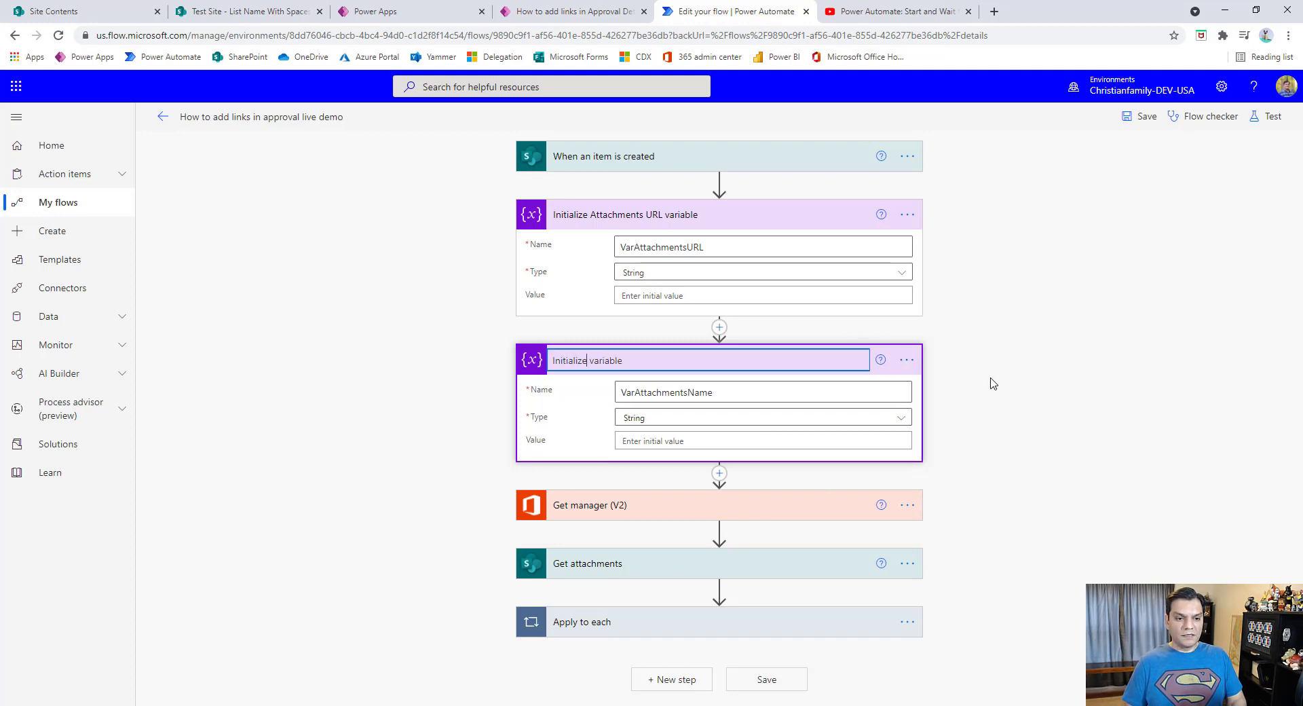
text(Attac )
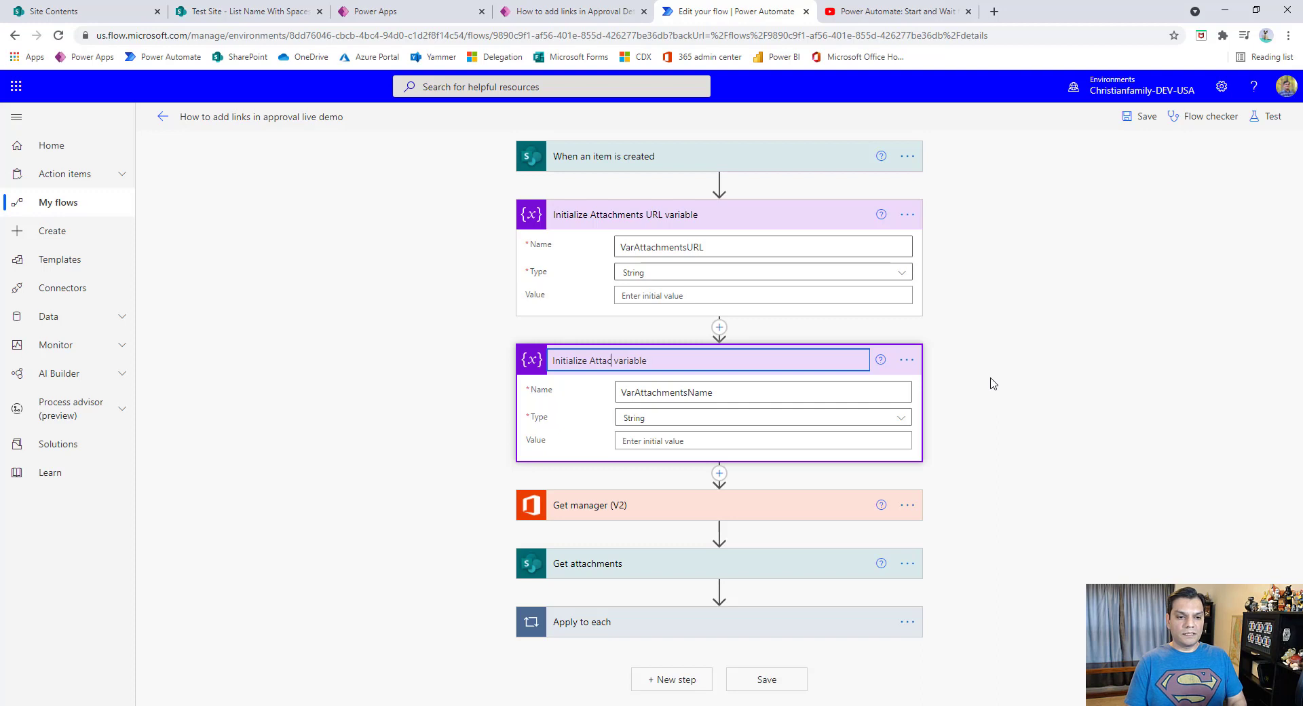
text(hments)
text( Name)
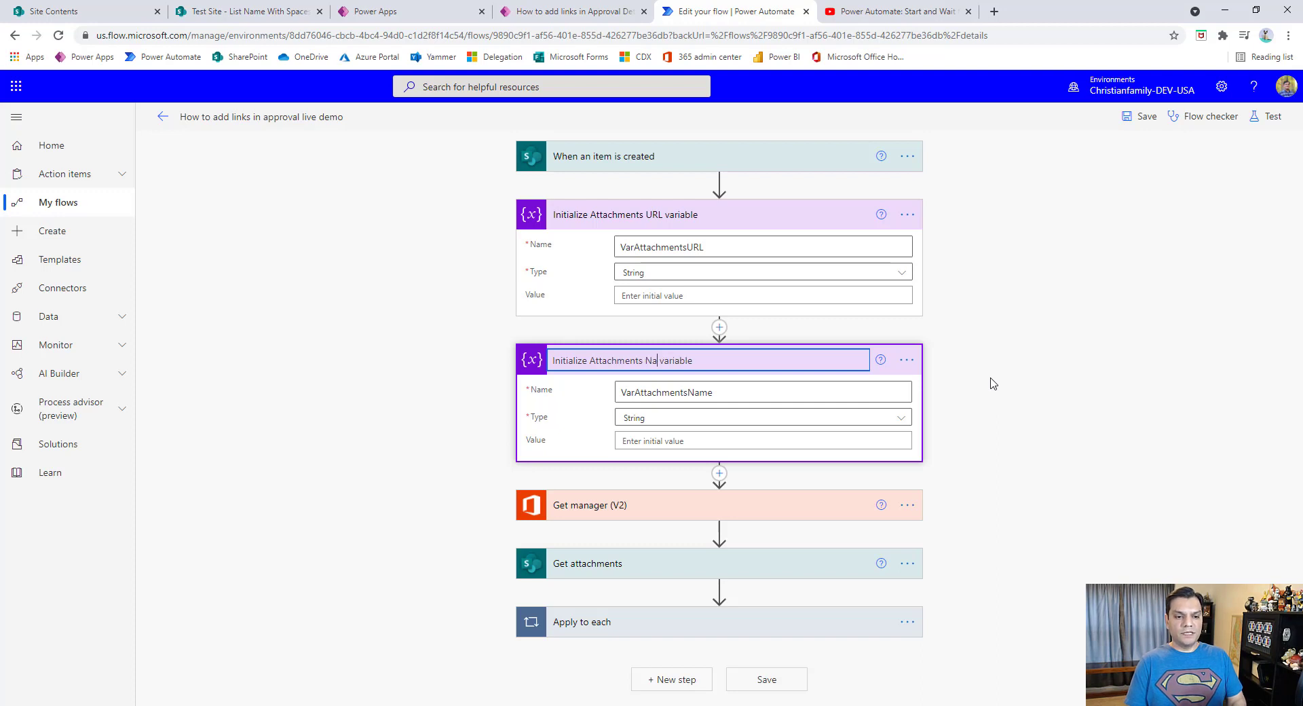
click(1117, 399)
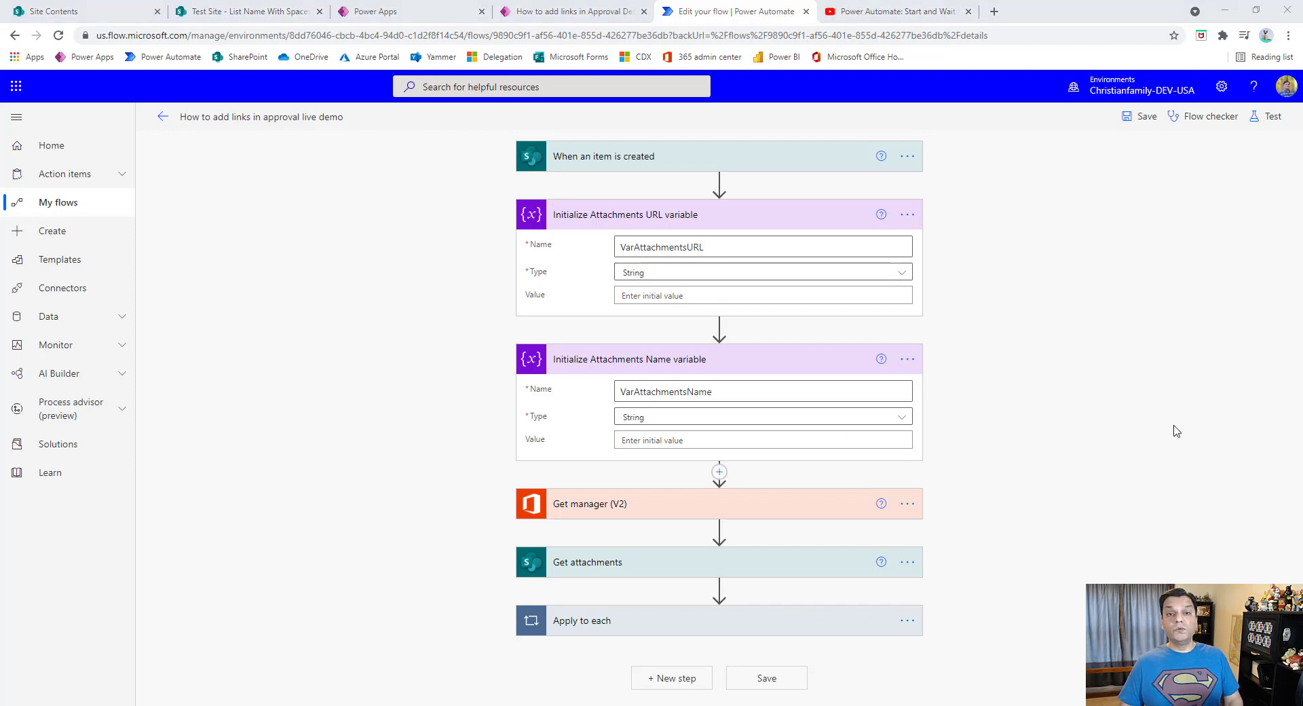
Step: Insert a Set variable action between Get attachments and Apply to each
click(720, 471)
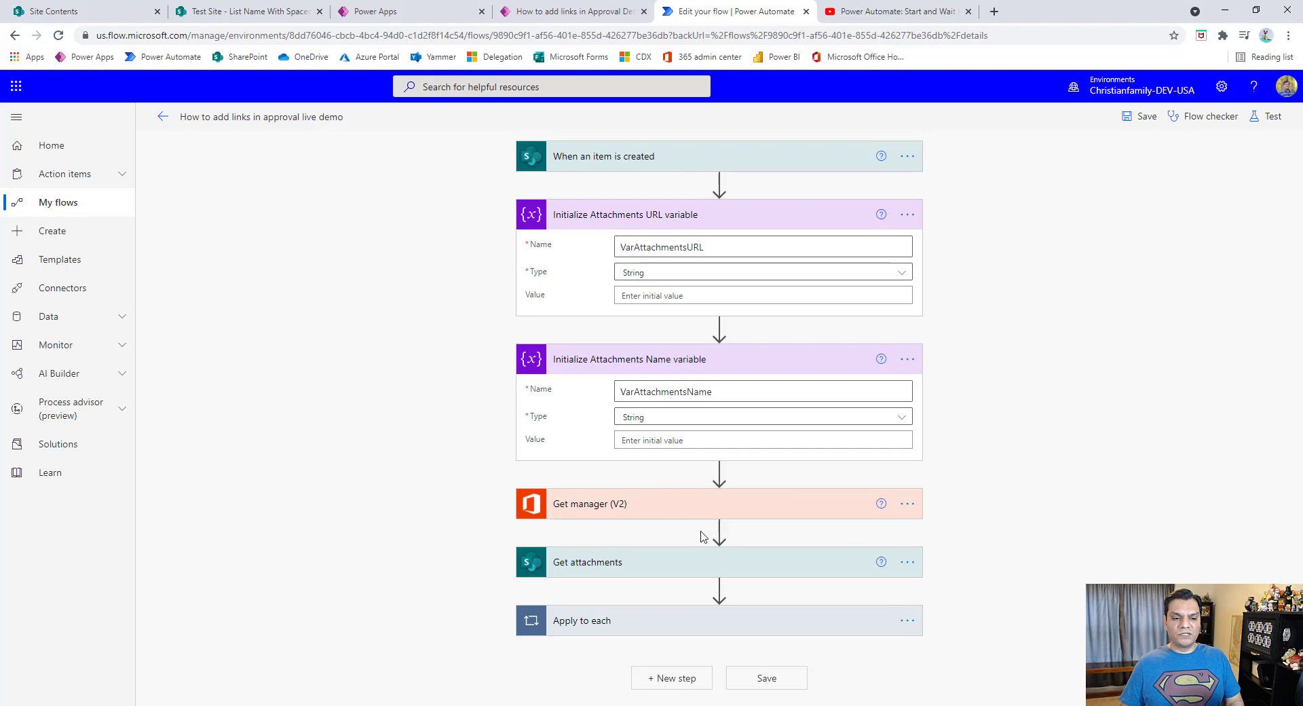
click(720, 588)
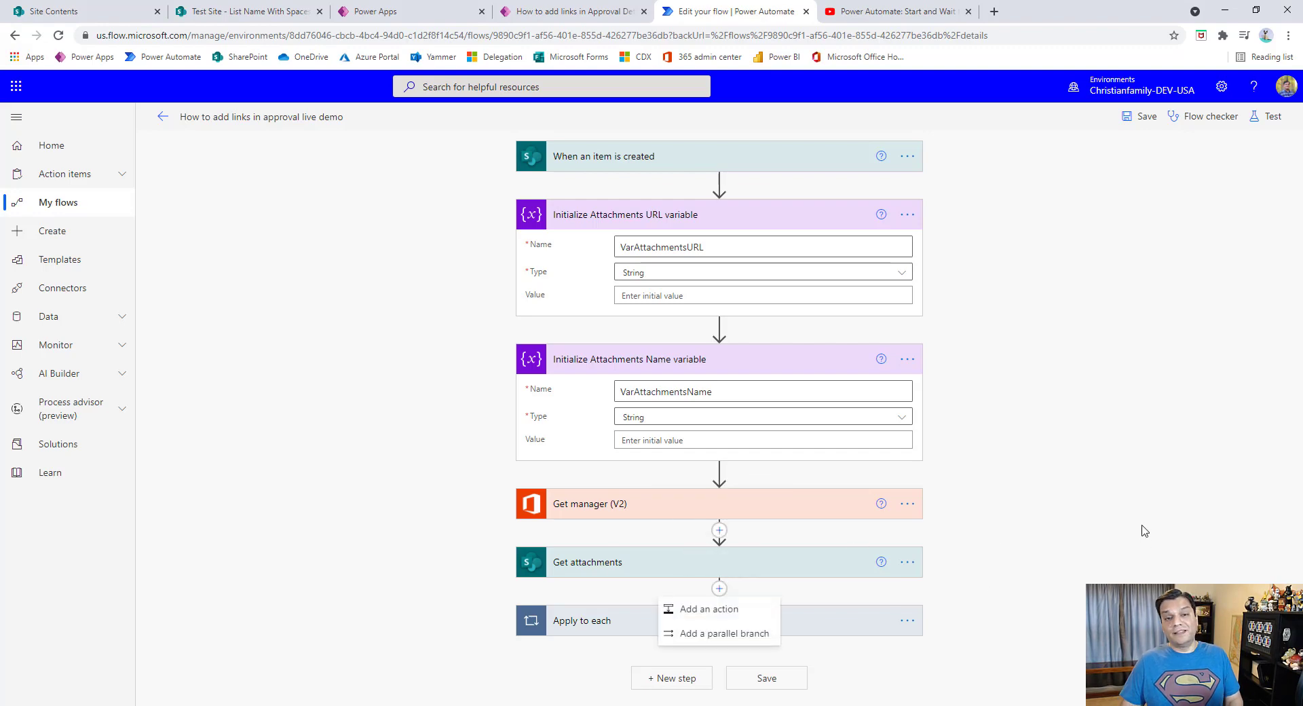
click(706, 609)
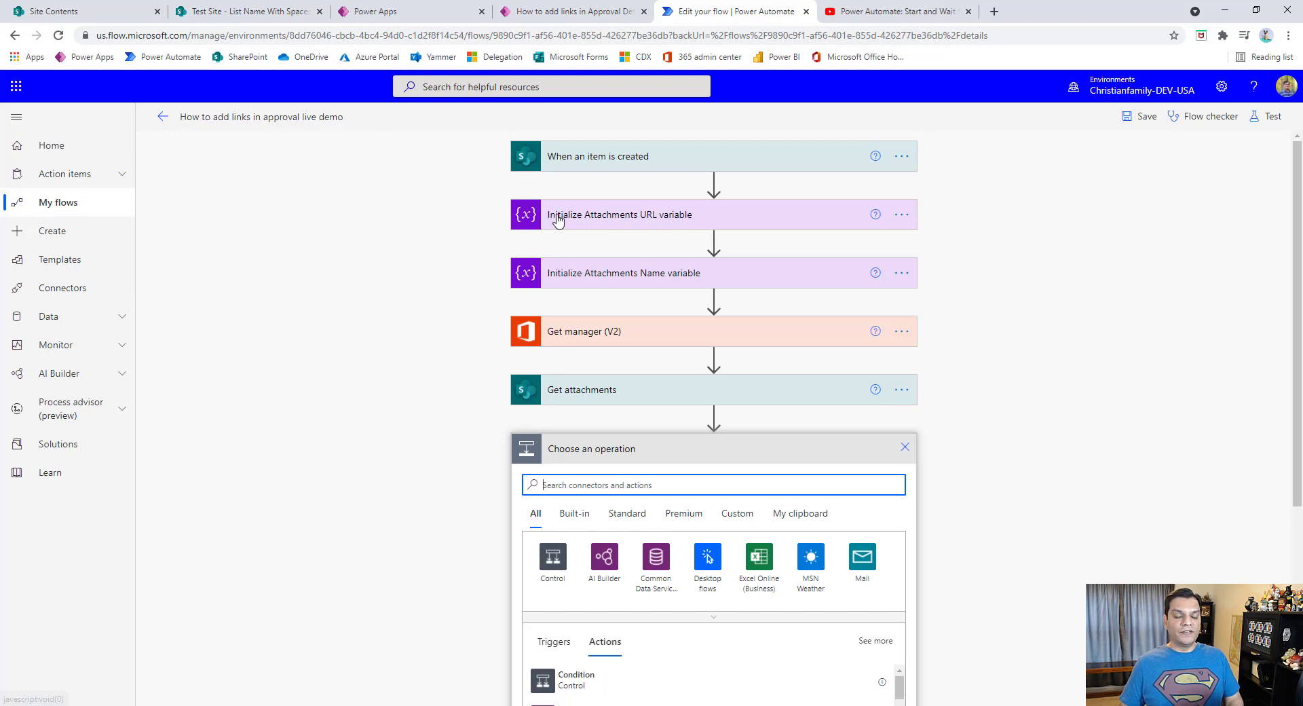
text(variabl)
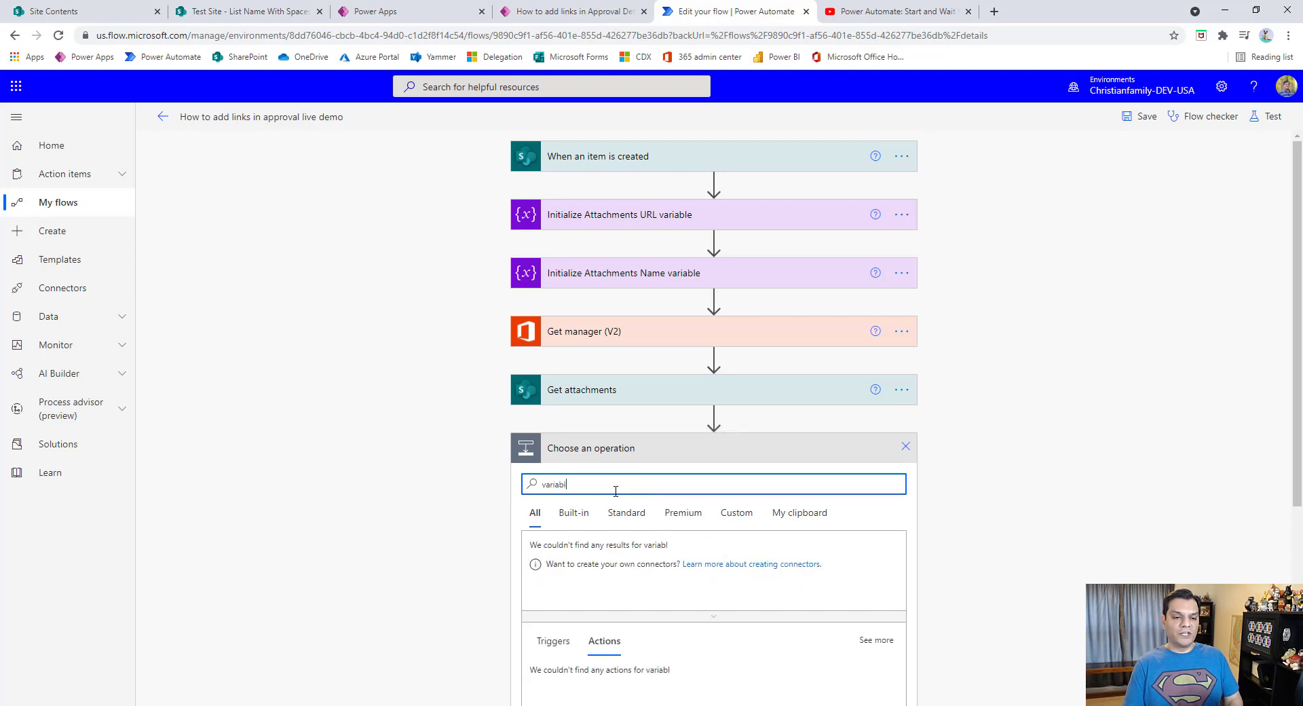
click(531, 547)
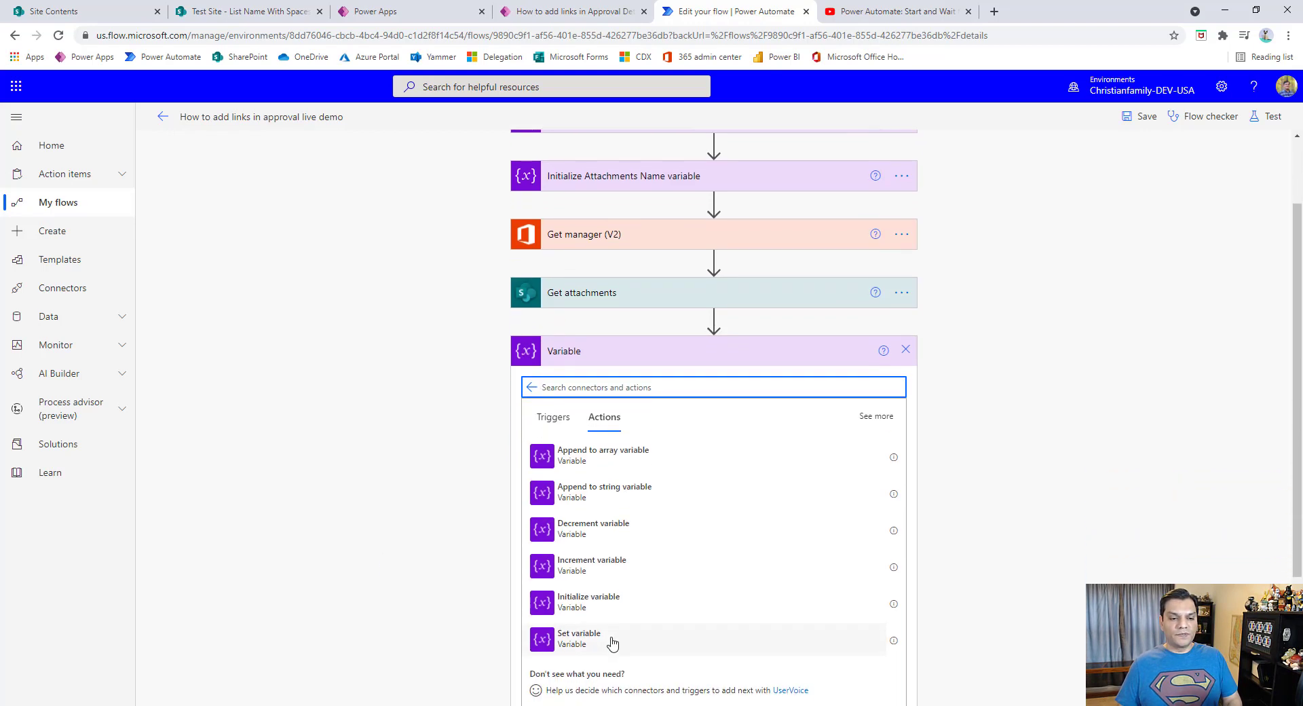
click(597, 649)
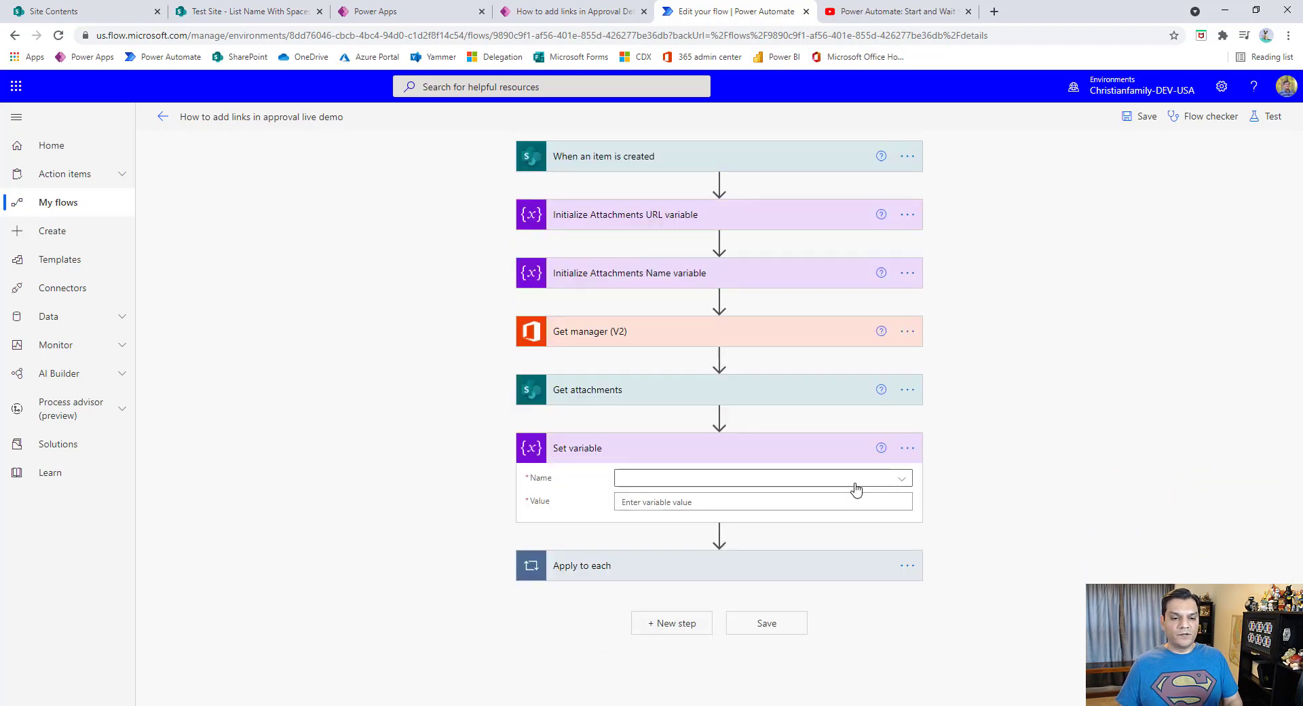
Step: Choose VarAttachmentsName as the variable to set and rename the action as "Set Attachments Name variable"
click(898, 479)
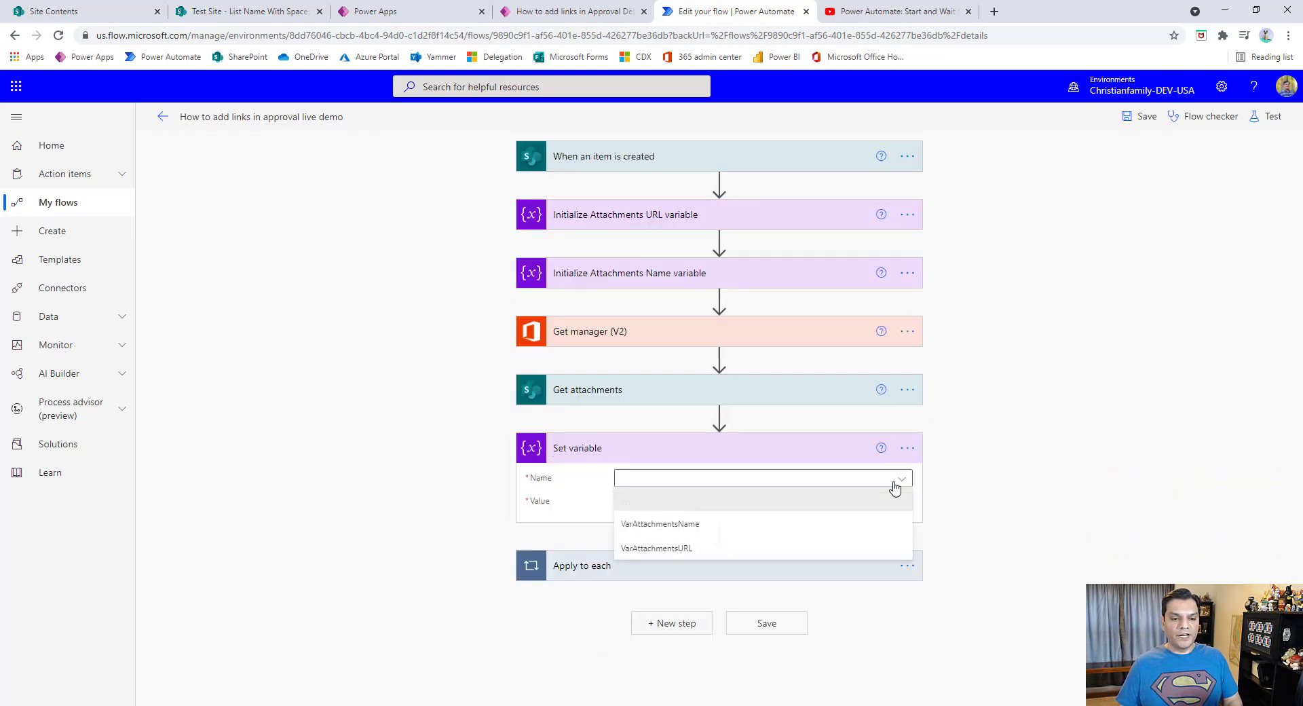
click(734, 532)
click(907, 448)
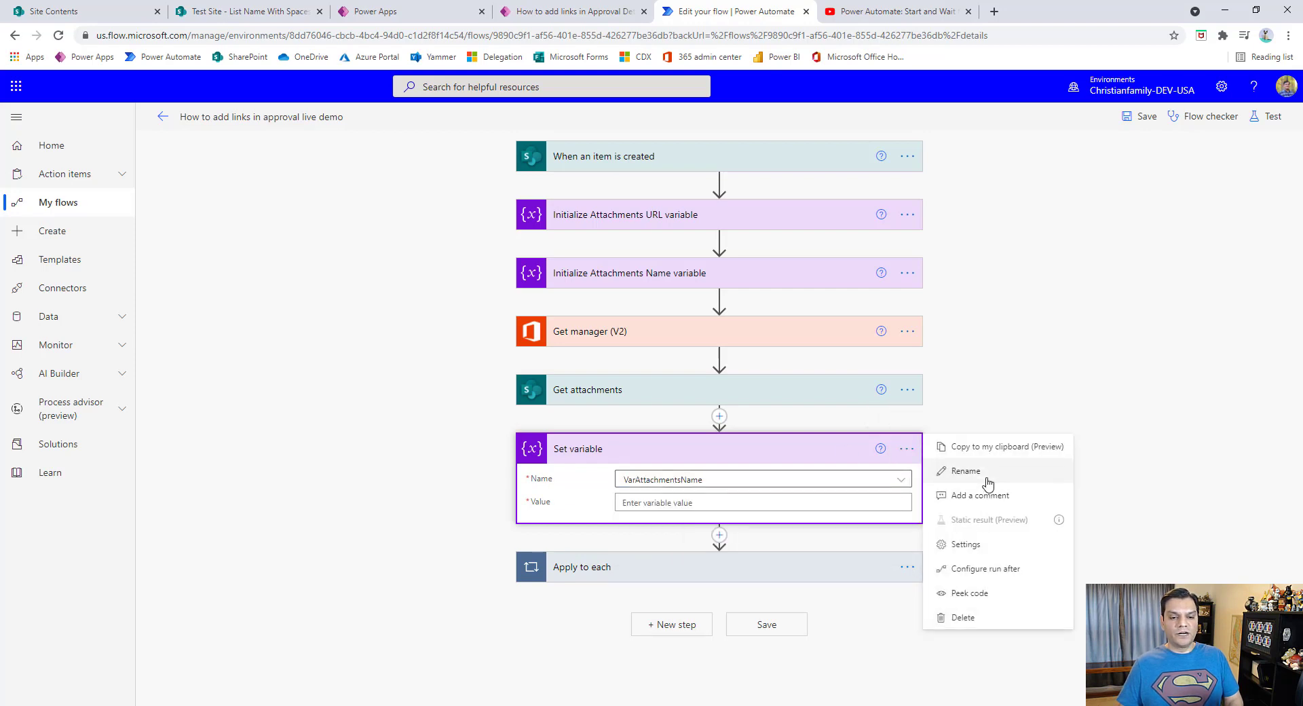
click(971, 472)
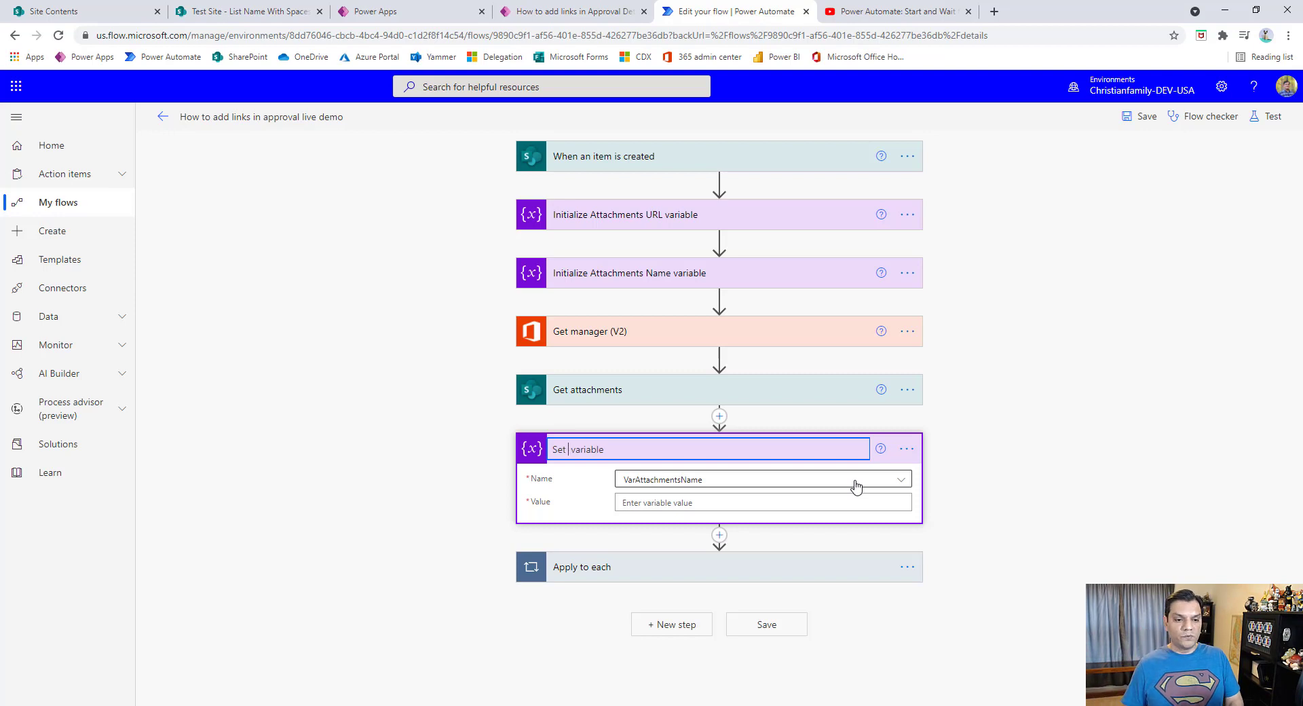
text(Attachment)
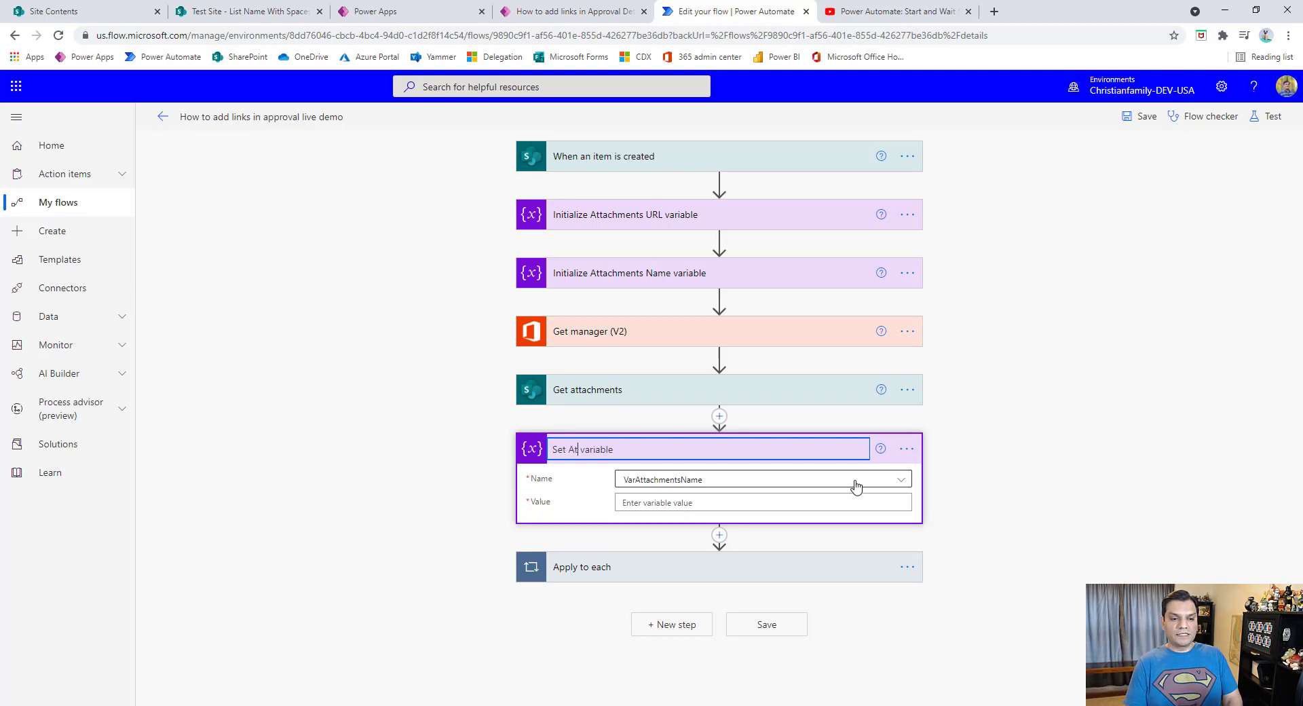
text(s Name)
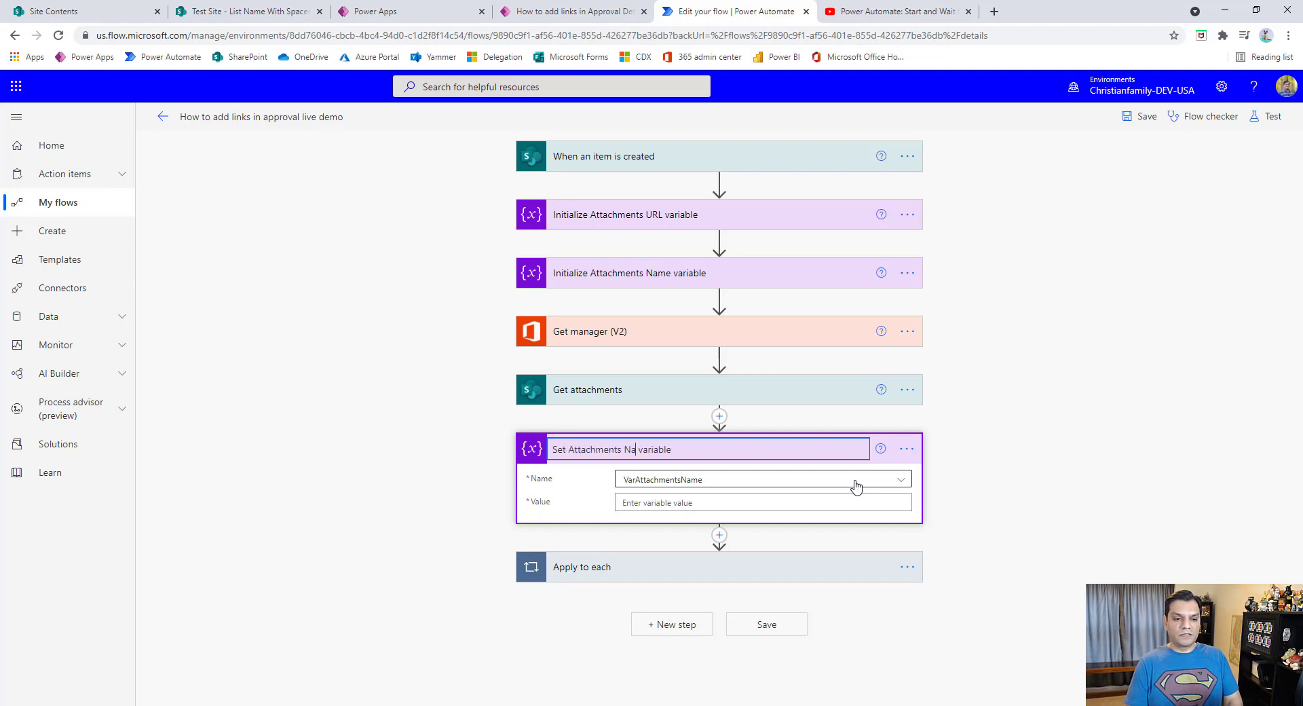
Step: Set the value of VarAttachmentsName to the DisplayName dynamic content from Get attachments
click(850, 503)
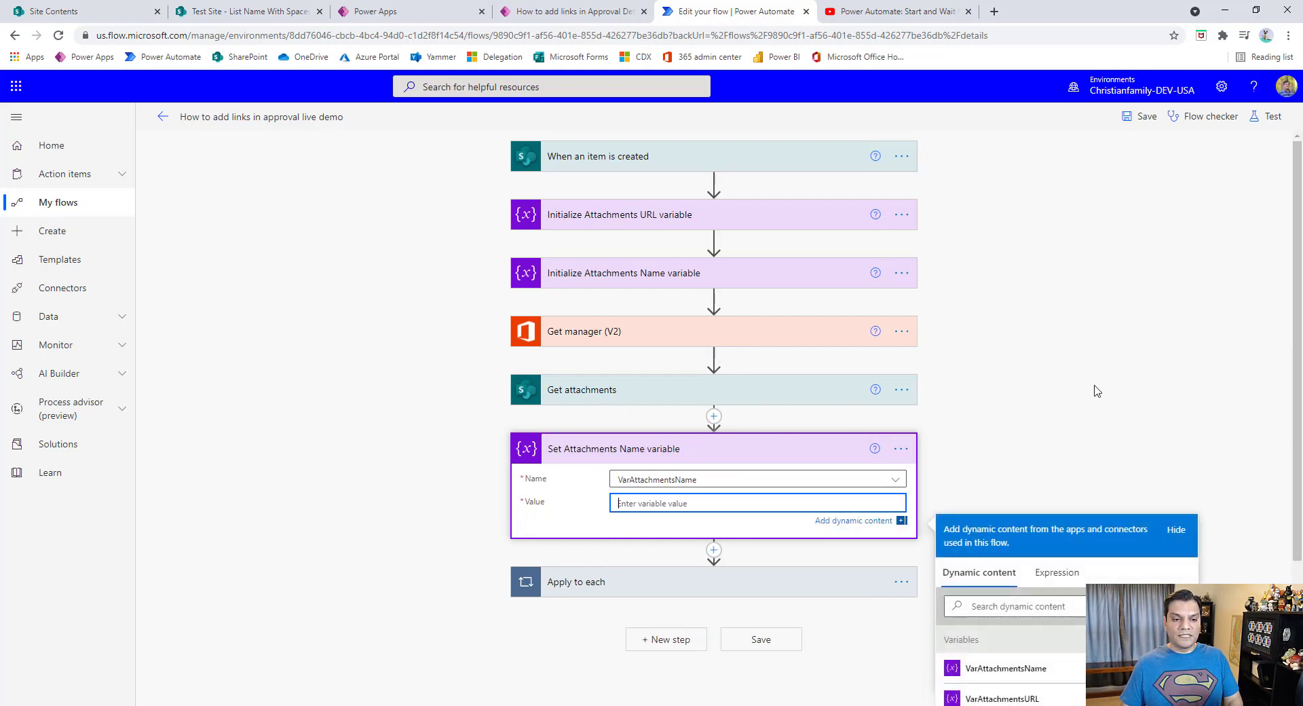
scroll(1097, 390, down, 3)
scroll(1195, 466, down, 2)
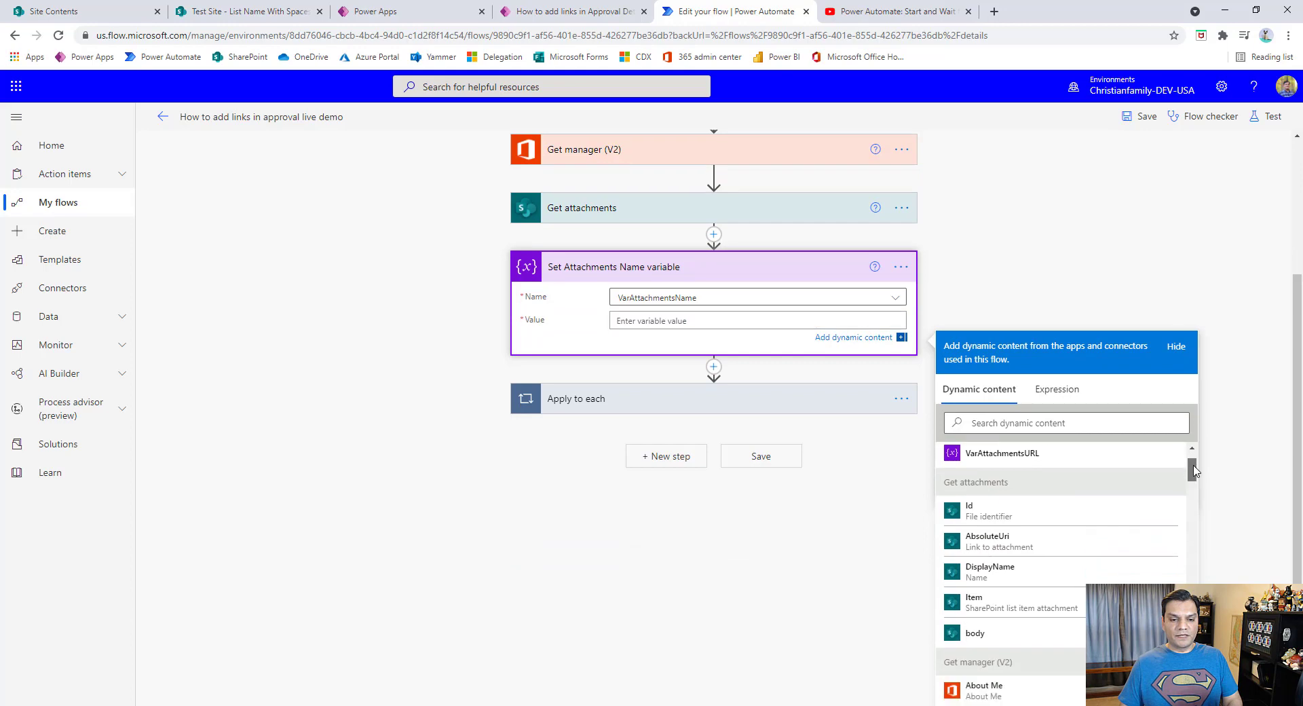
click(1074, 558)
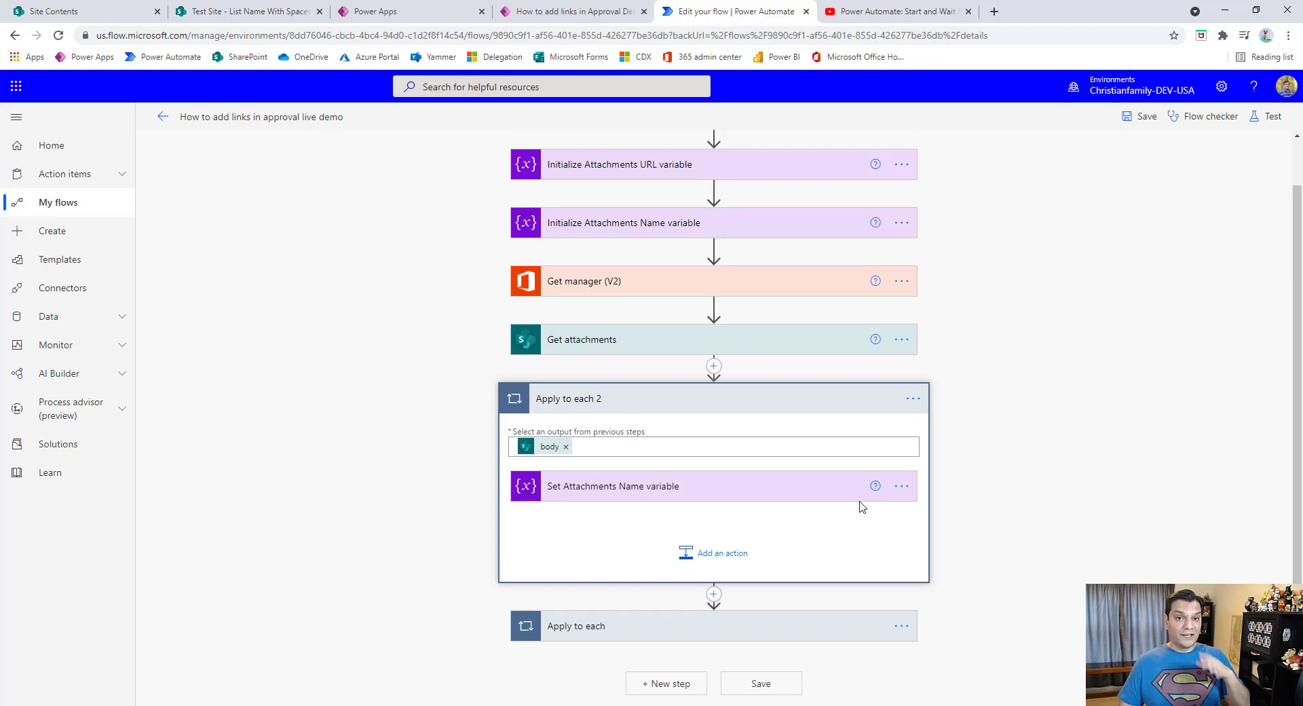
Step: Add a Set variable action inside Apply to each 2, after the Set Attachments Name variable action
click(740, 554)
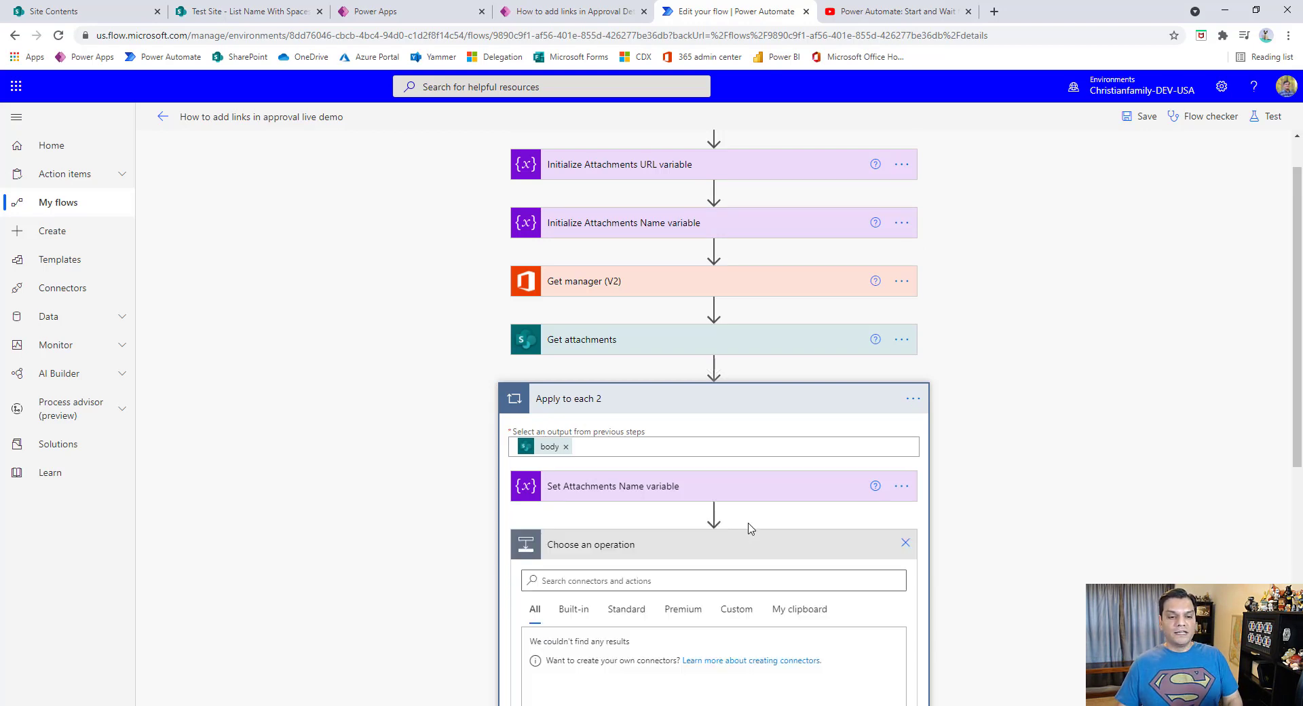
scroll(1154, 506, down, 1)
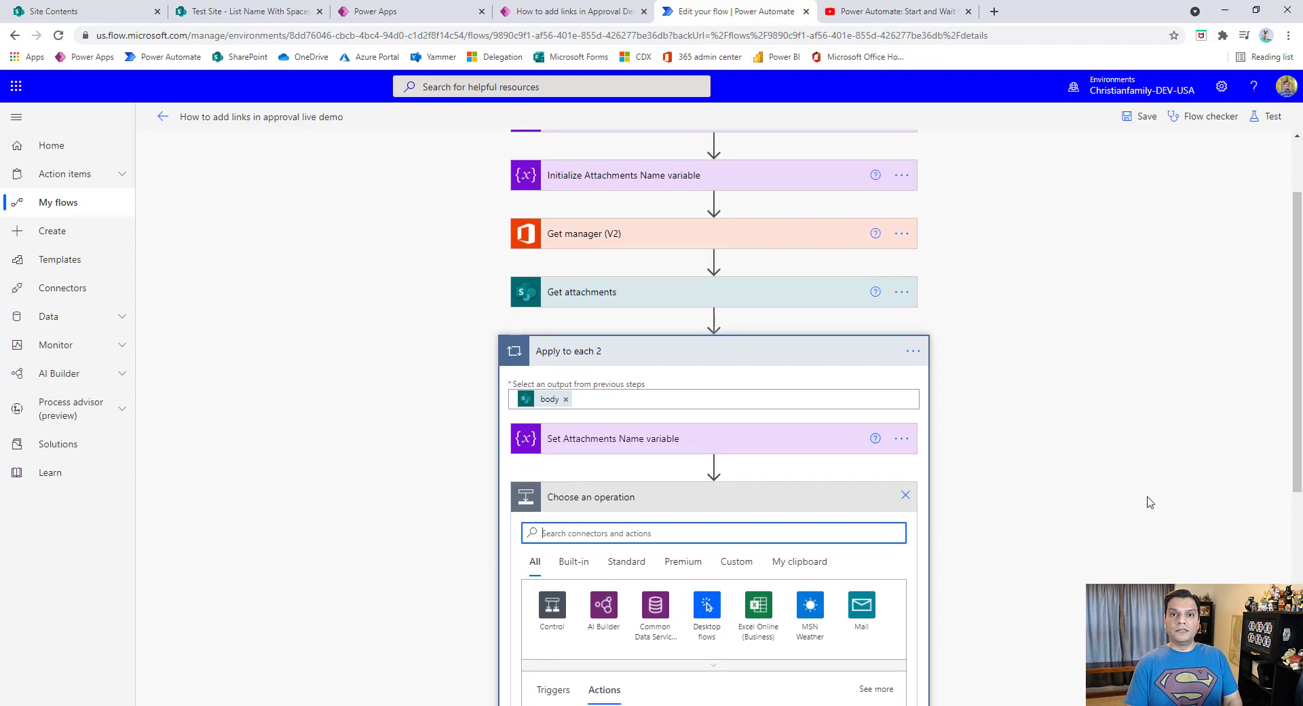
text(s)
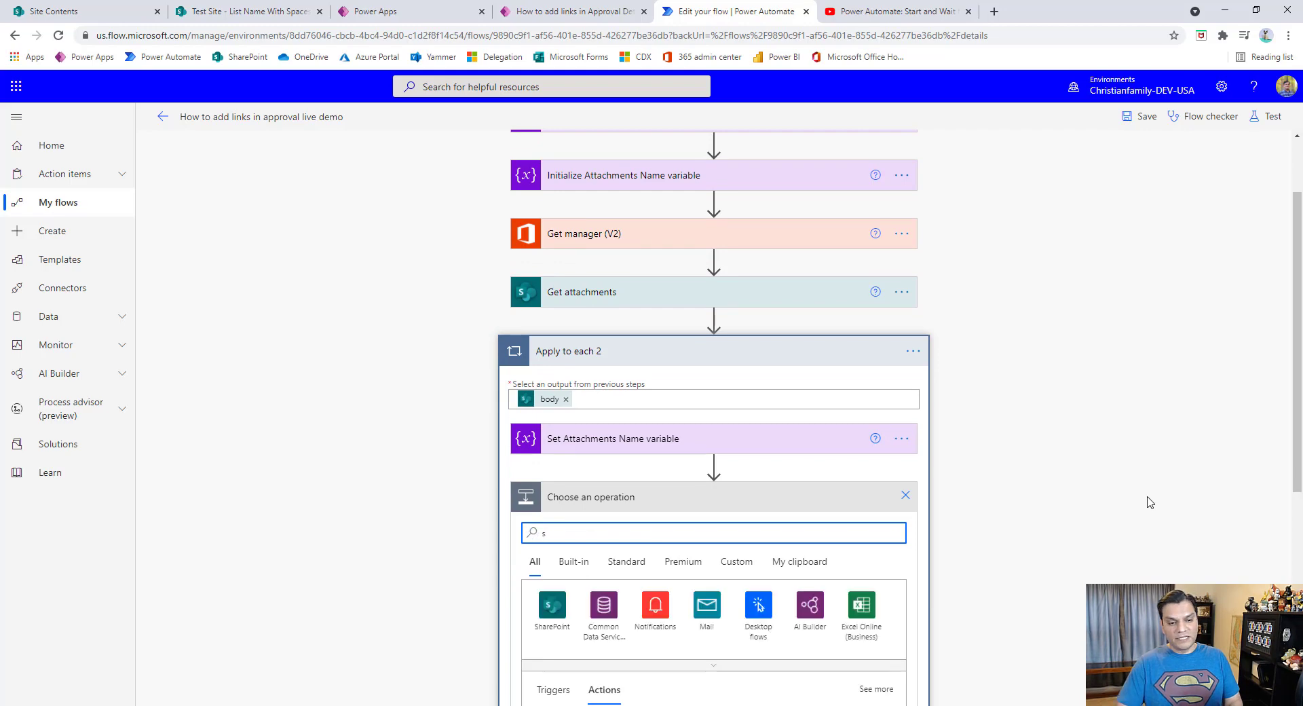
key(BackSpace)
text(variable)
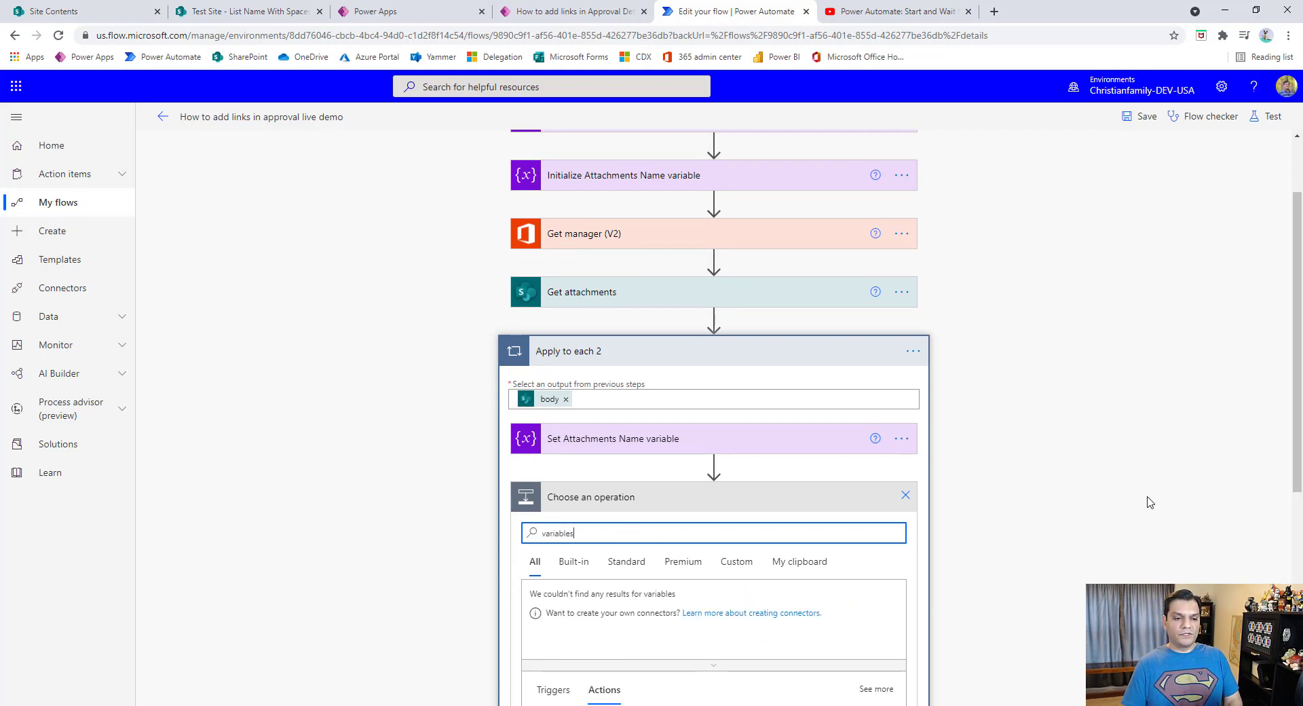
scroll(786, 609, down, 1)
click(550, 557)
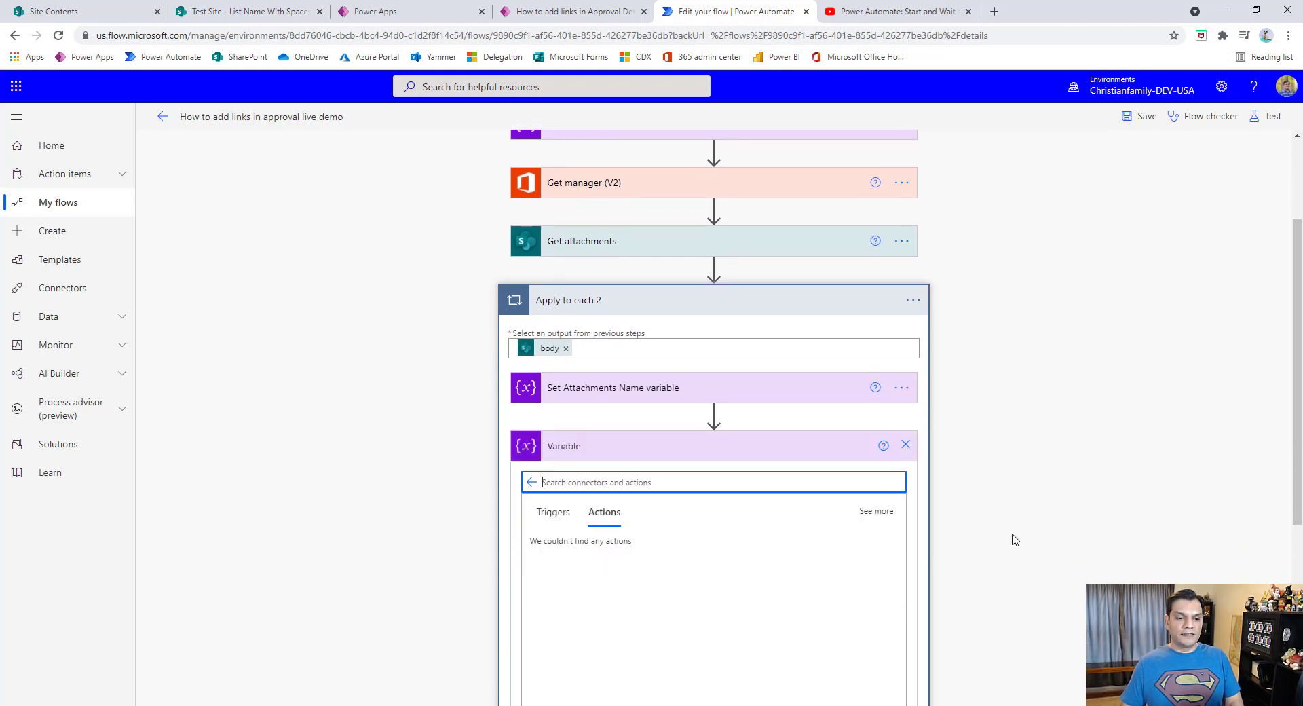
scroll(523, 430, down, 1)
click(567, 483)
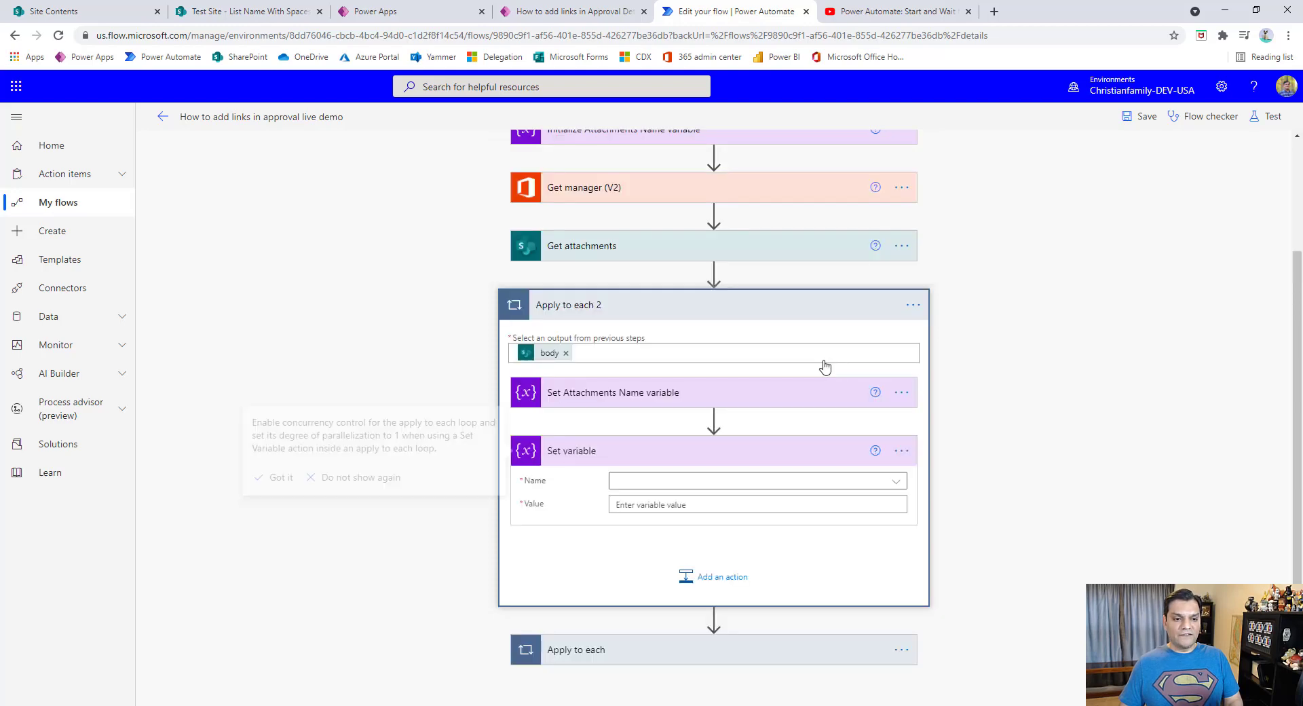
Step: Choose VarAttachmentsURL in the new Set variable action and set its value to the AbsoluteUri dynamic content from Get attachments
click(692, 377)
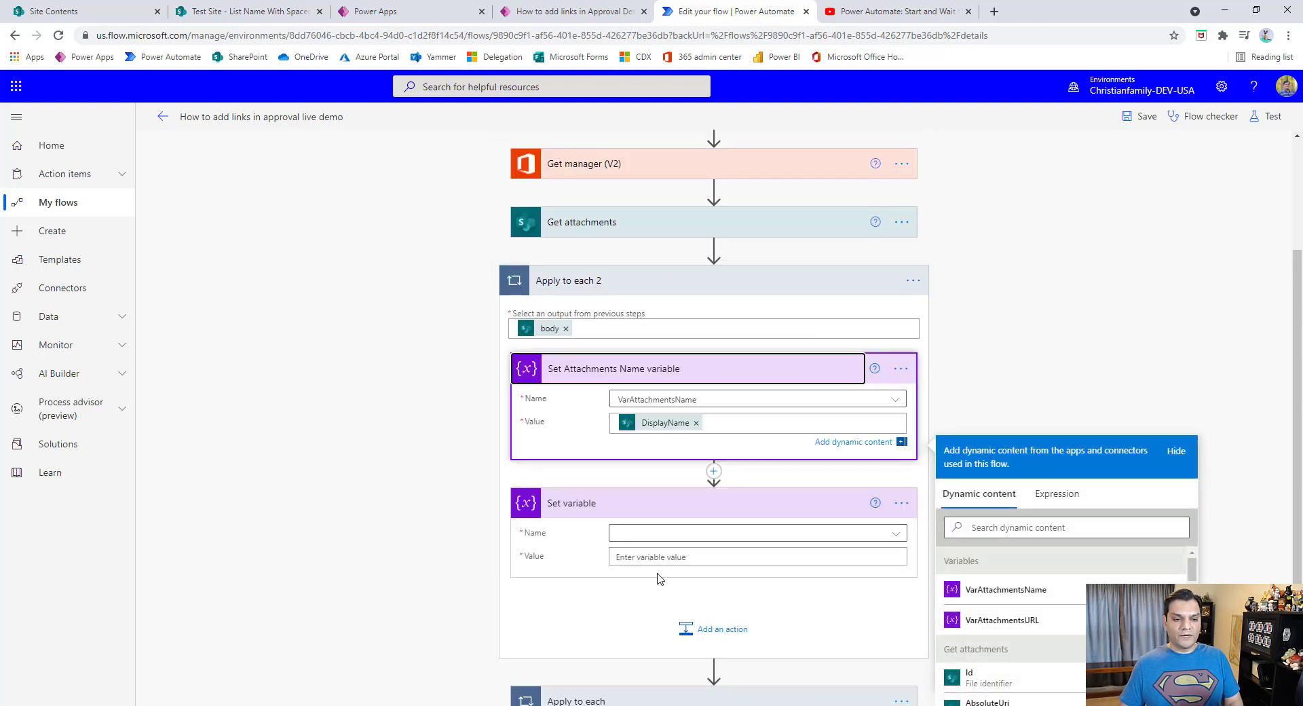
click(652, 534)
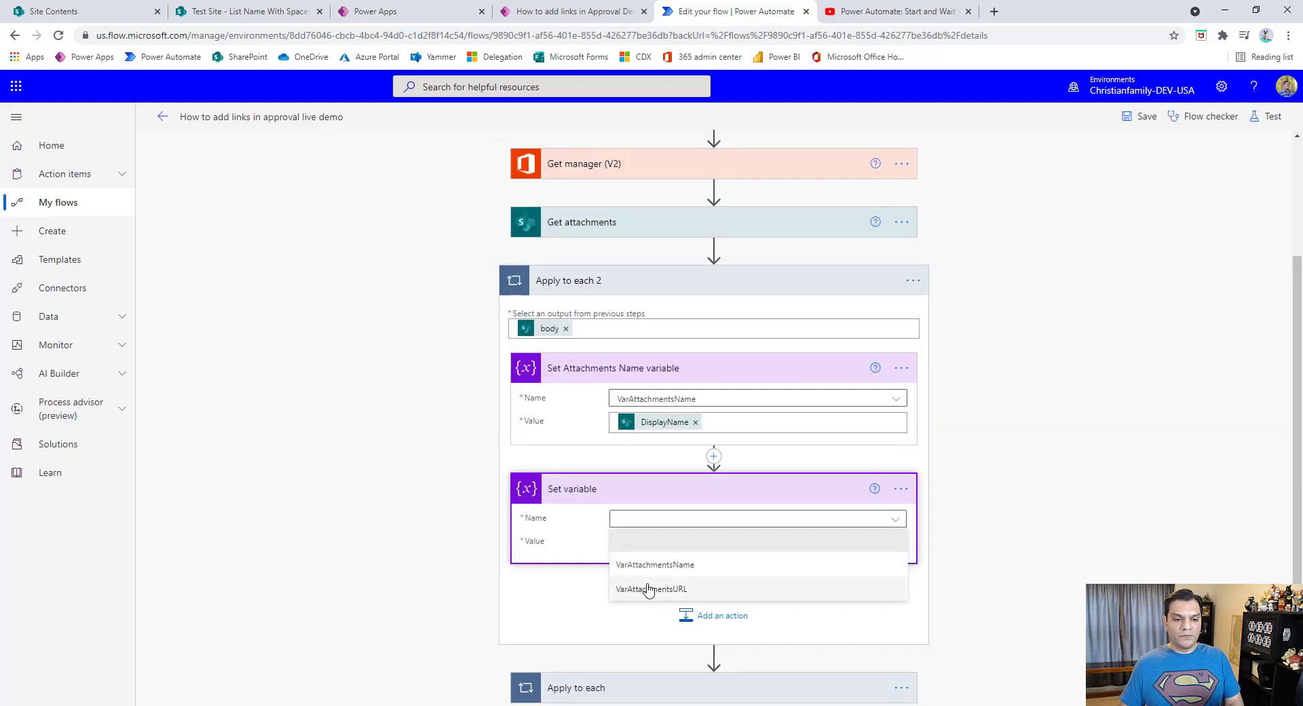
click(649, 589)
click(655, 543)
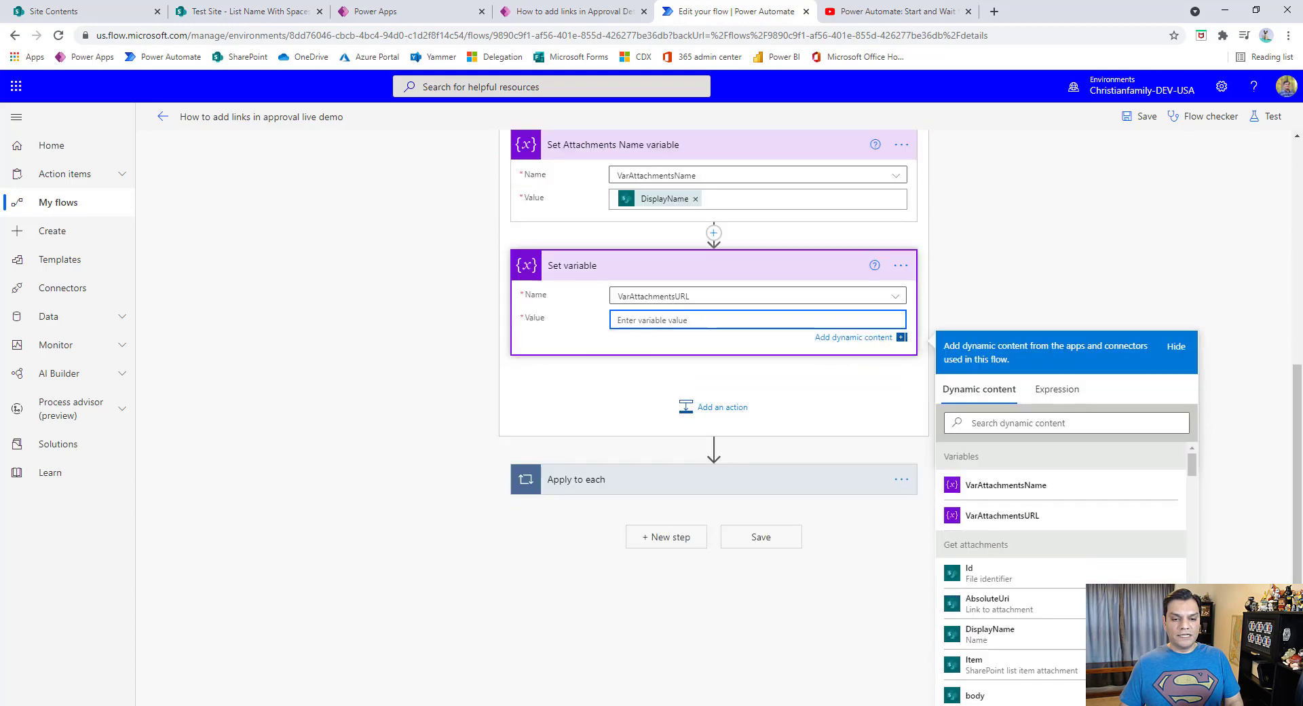
click(997, 606)
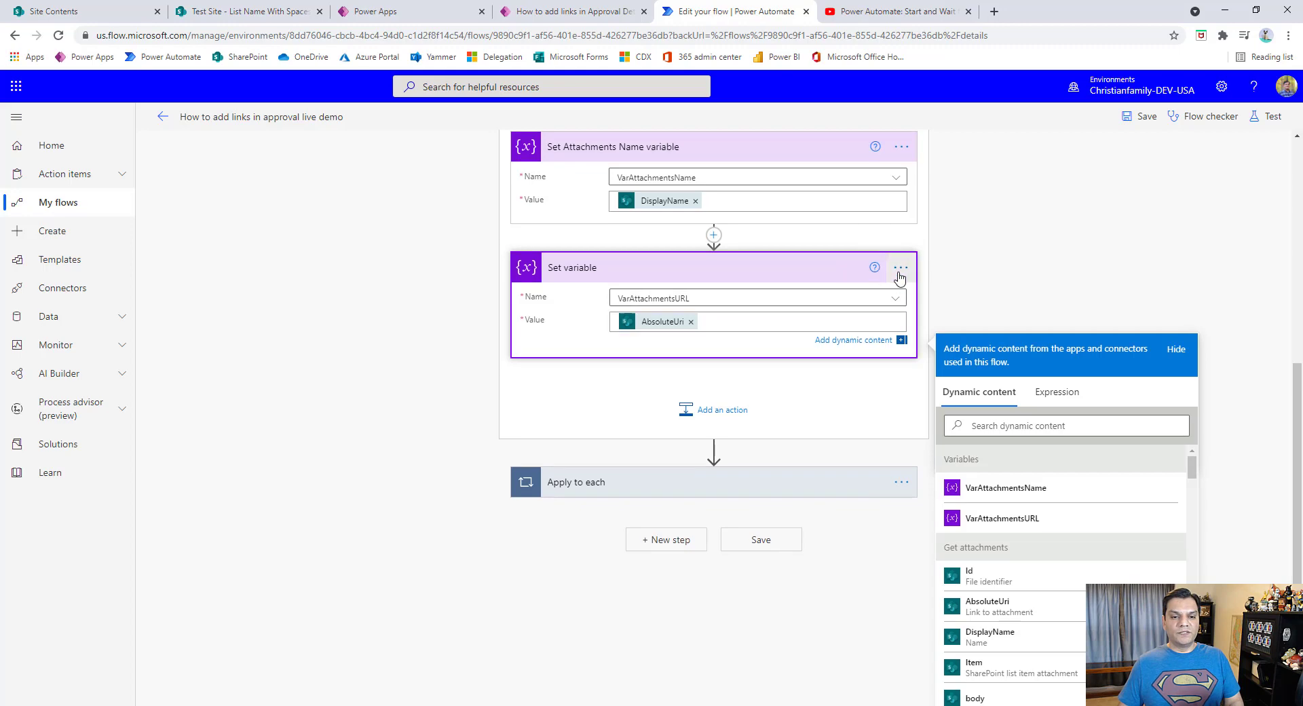
Step: Rename the new Set variable action as "Set Attachments URL variable" and save the flow
click(900, 277)
click(901, 425)
click(988, 454)
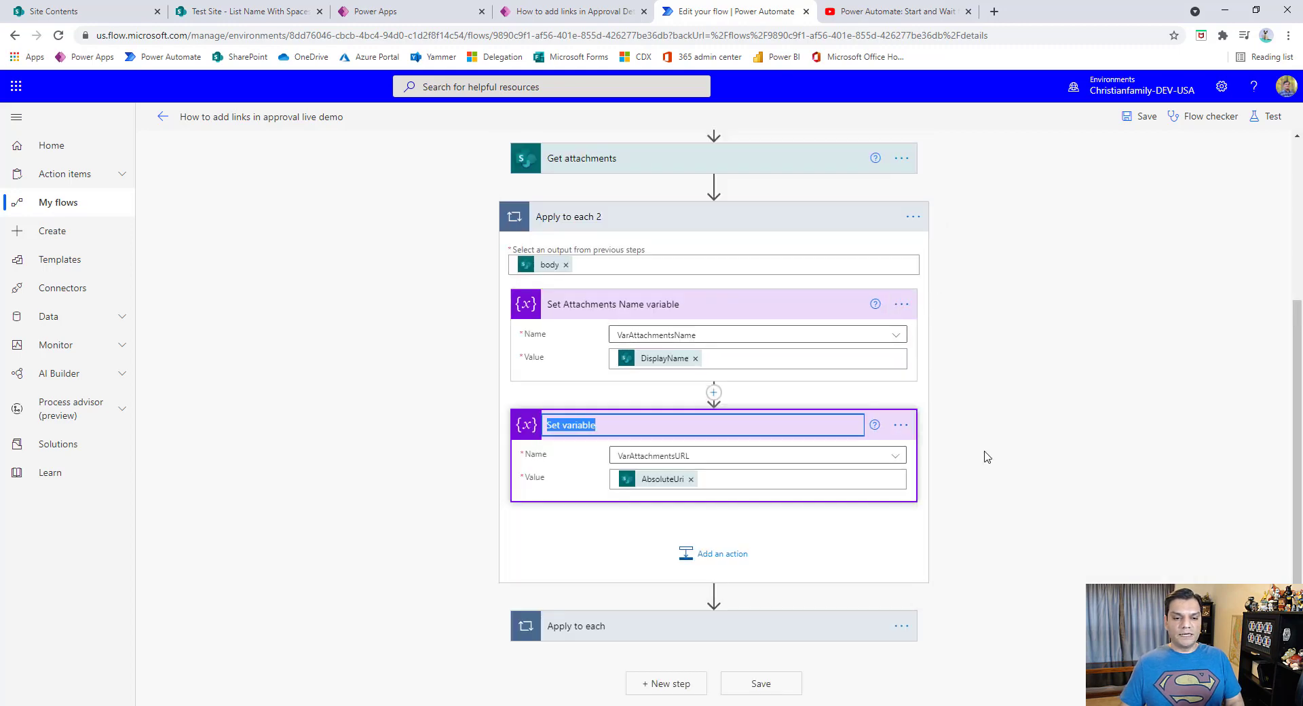
key(Left)
key(Right)
key(Right)
key(Right)
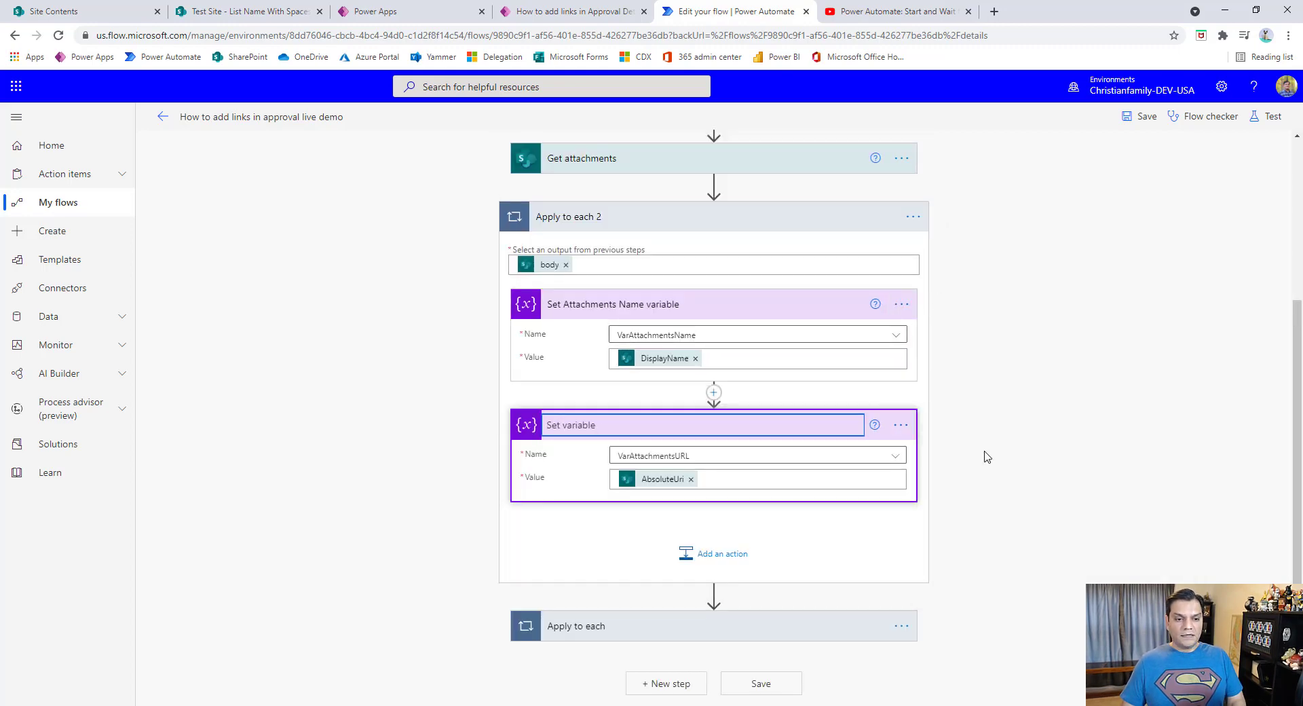
text(Attachments UR)
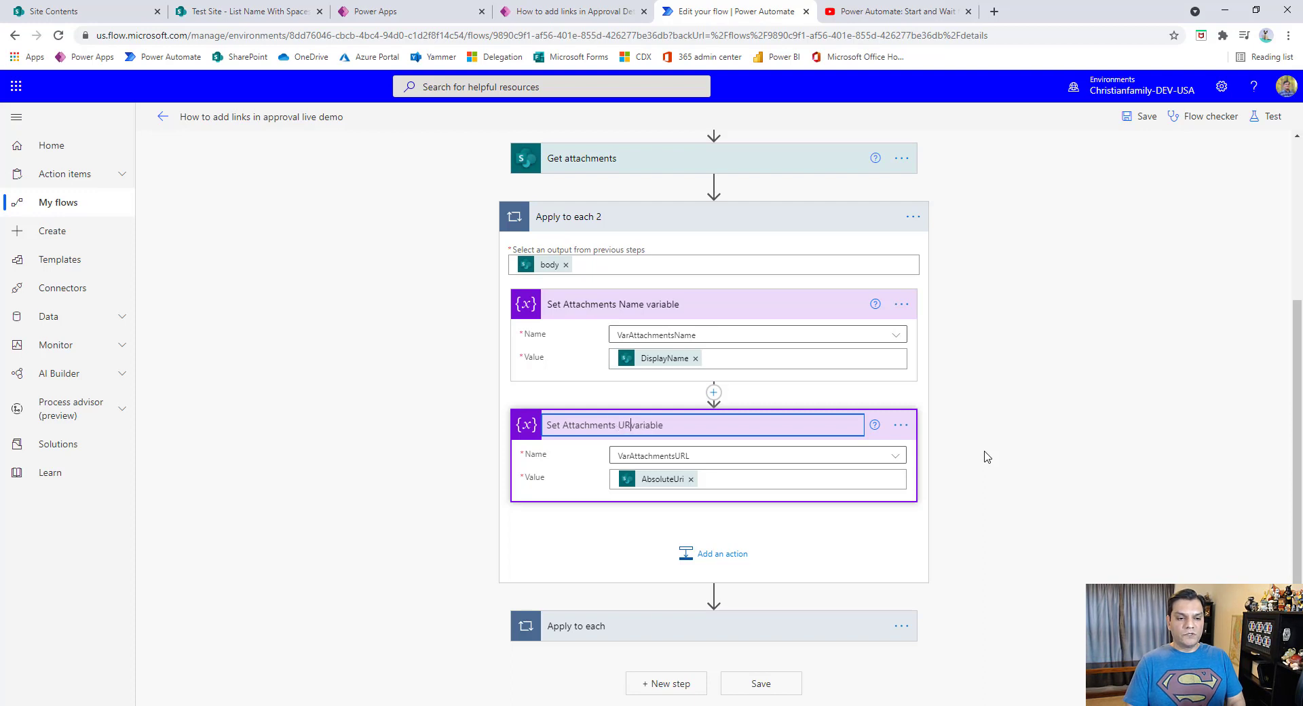
text(L)
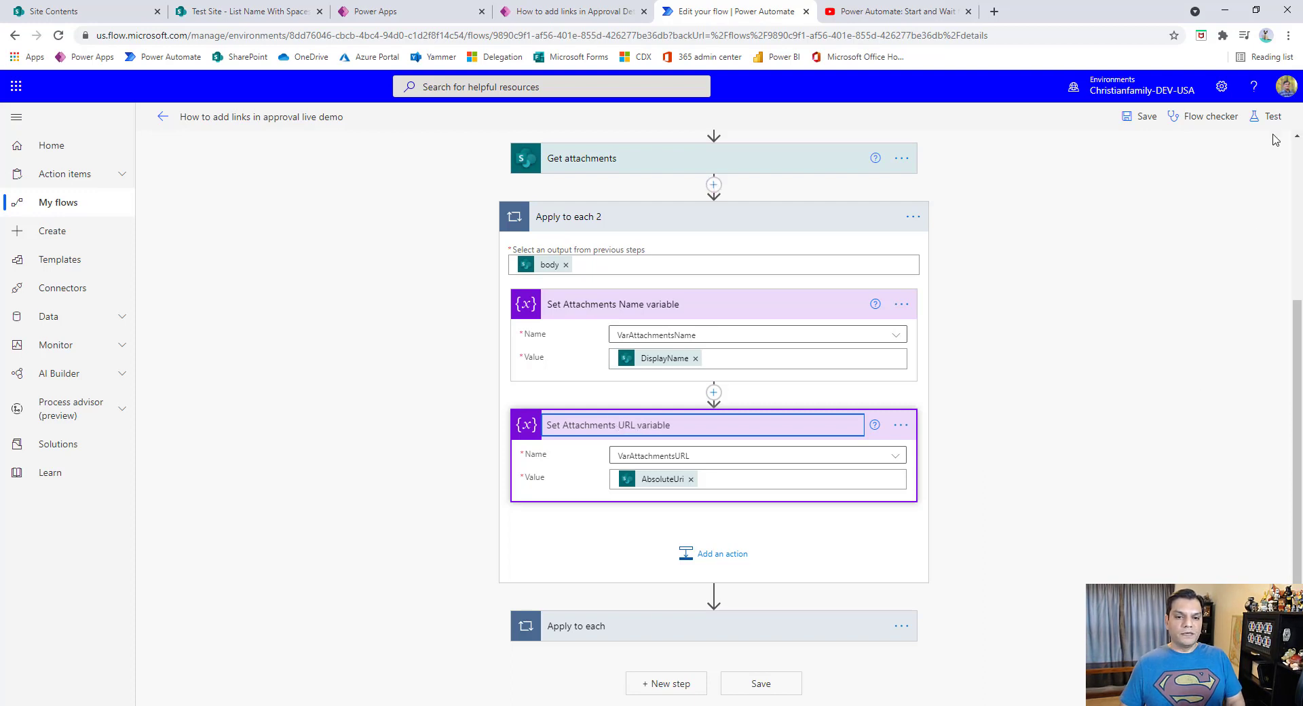
click(1127, 130)
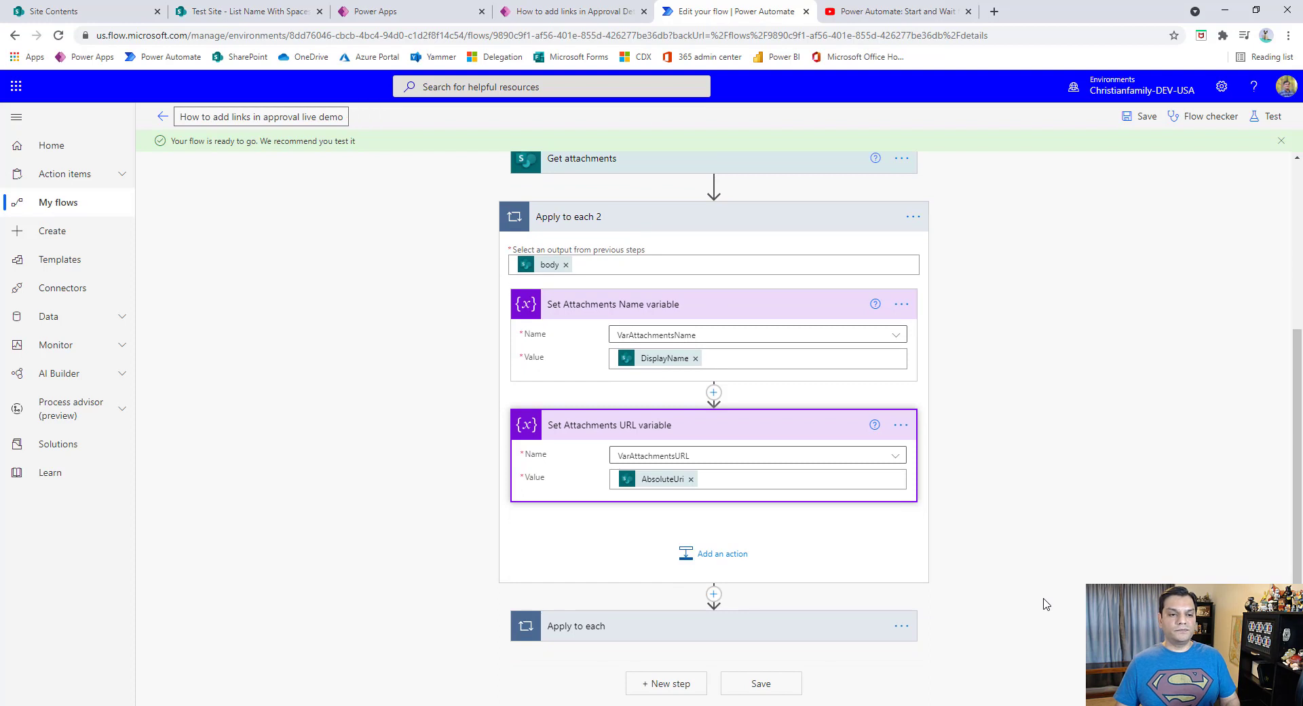
Step: Try to move the Start and wait for an approval action out of Apply to each to just after Apply to each 2
click(694, 631)
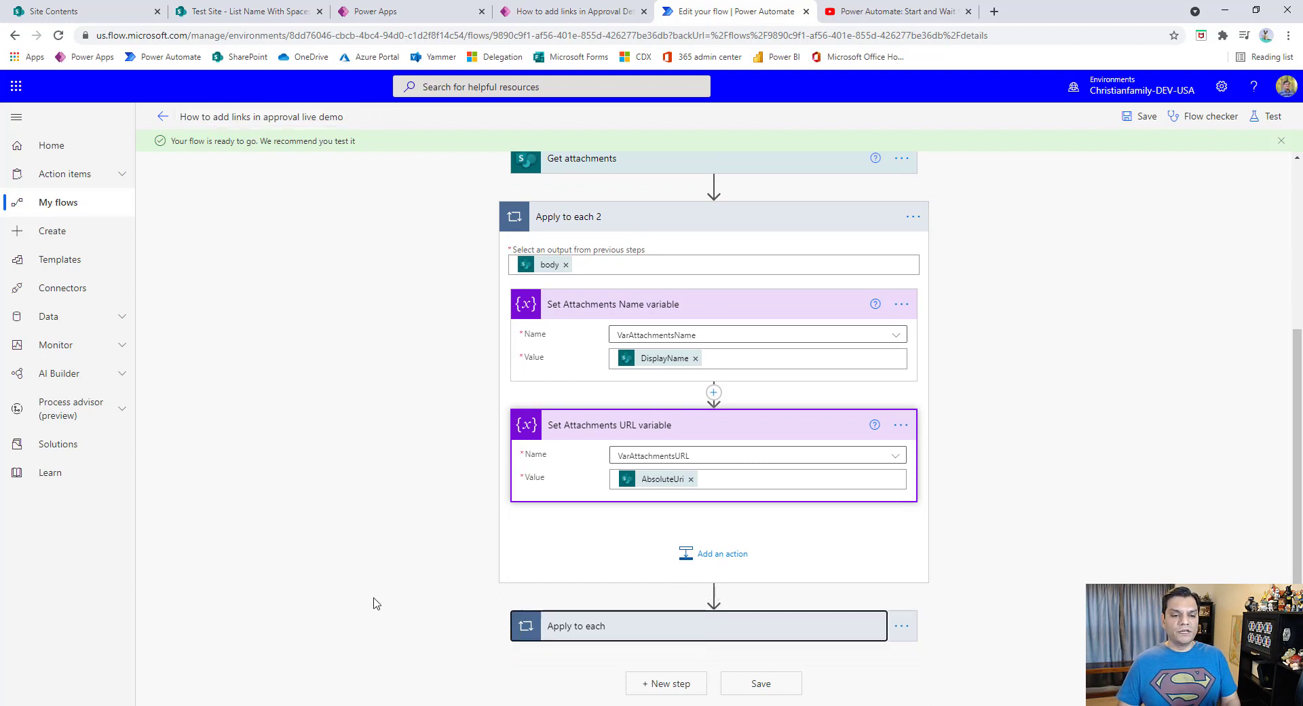
scroll(339, 590, down, 1)
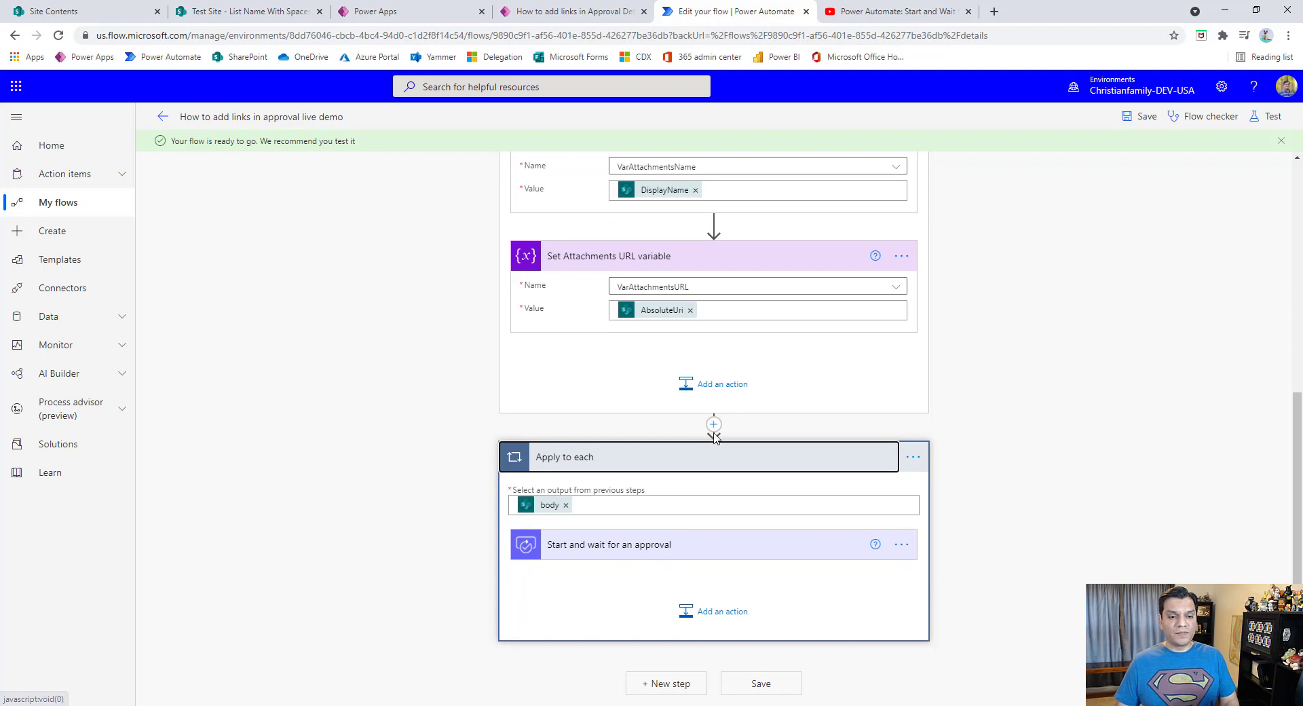
click(698, 558)
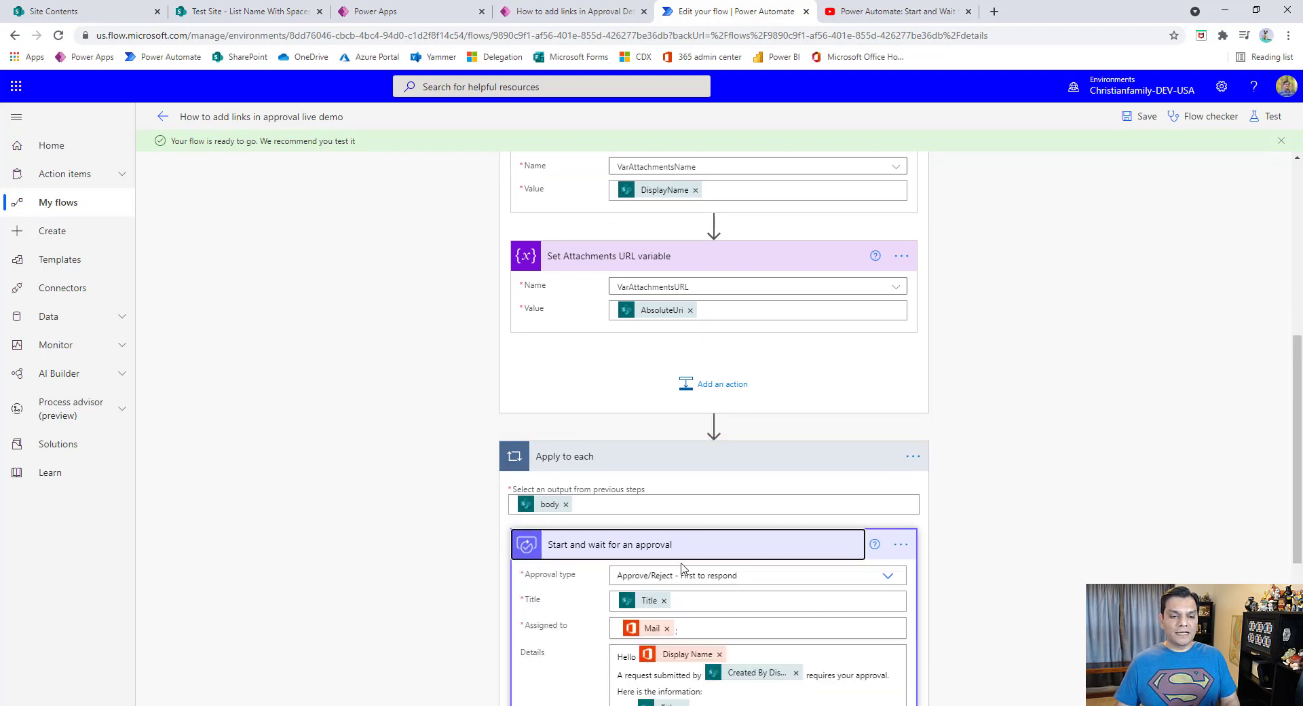
drag(683, 536, 706, 445)
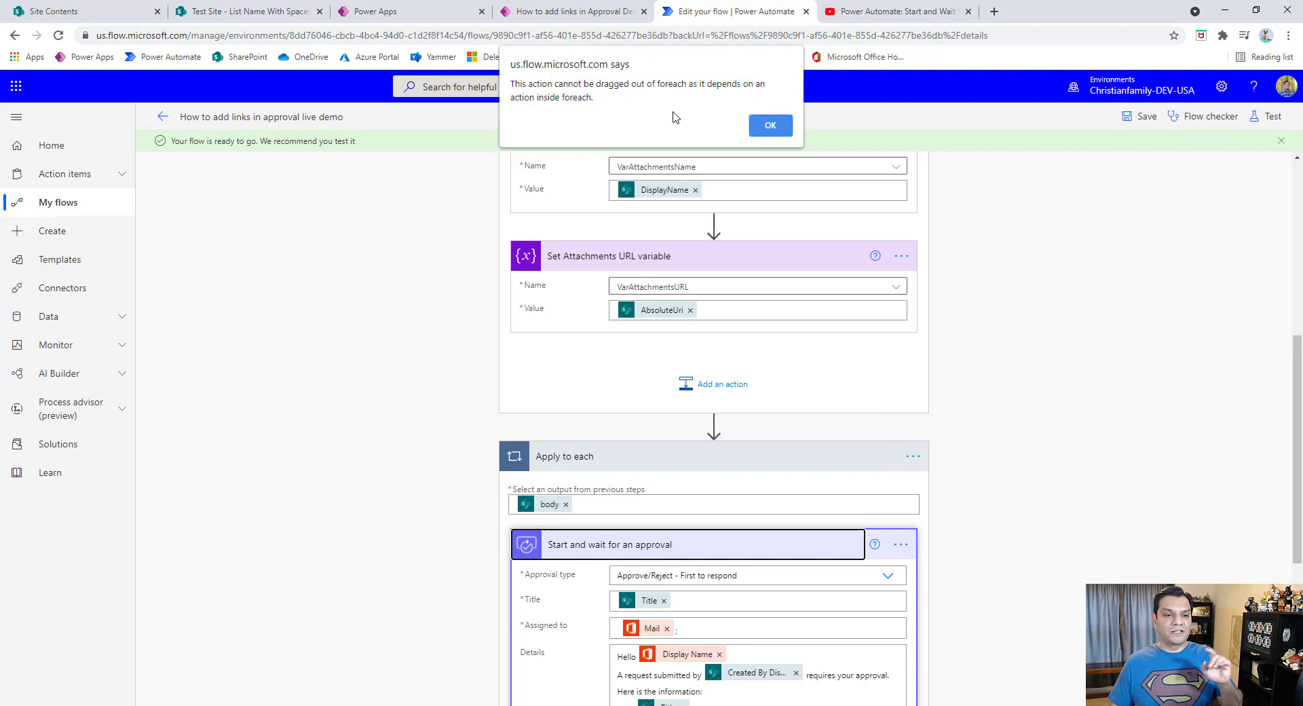
click(756, 125)
scroll(727, 468, down, 1)
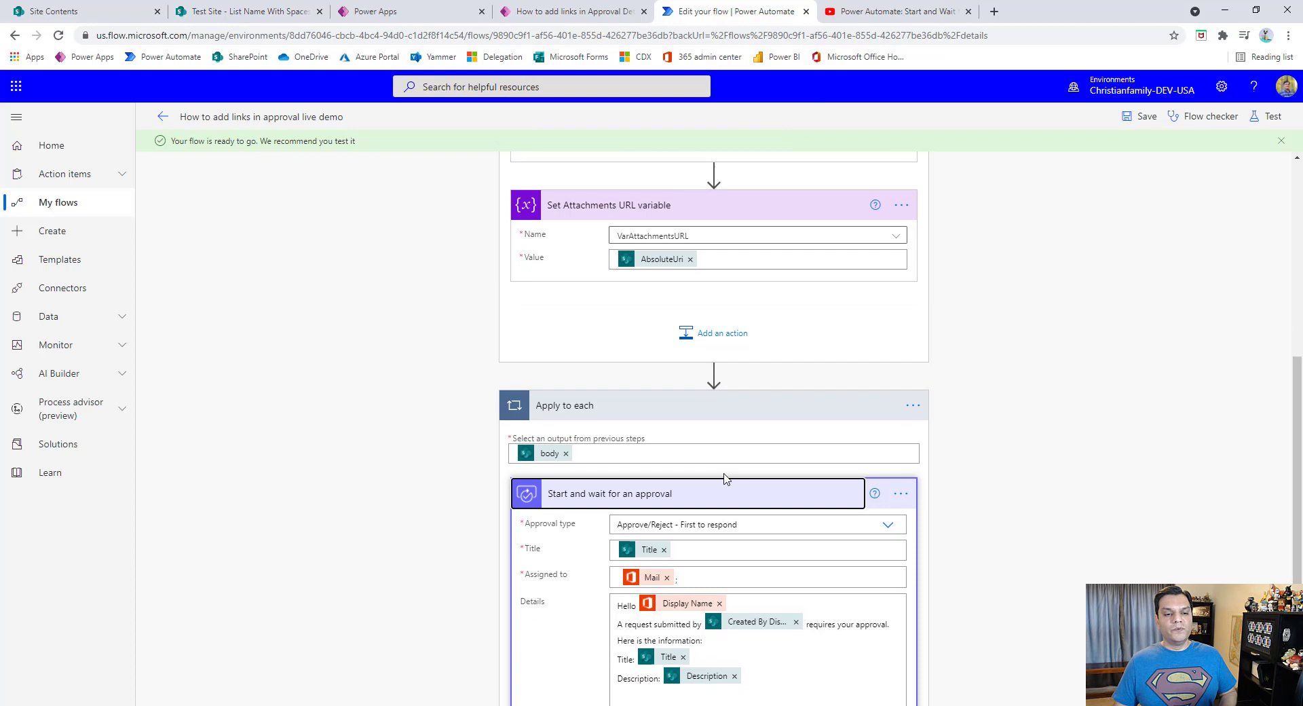
Step: Insert a Start and wait for an approval action between Apply to each 2 and Apply to each, with approval type "Approve/Reject - First to respond"
click(713, 375)
click(709, 394)
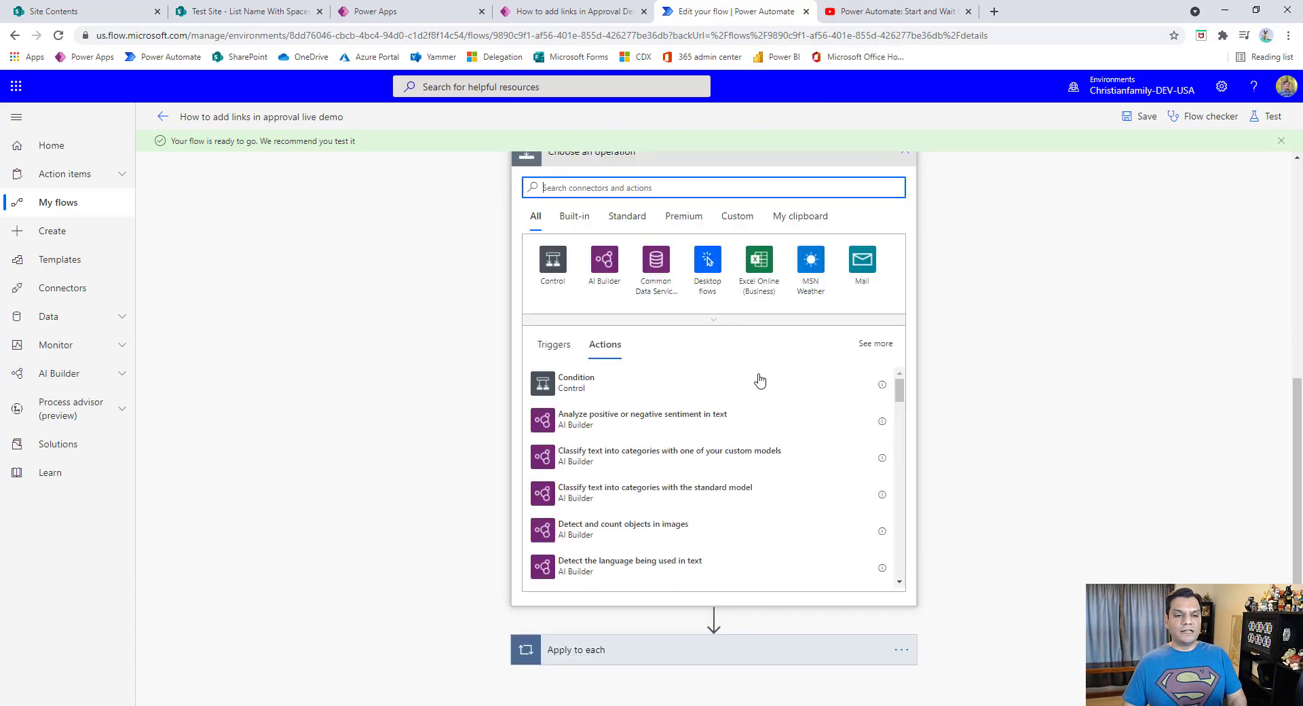
text(approv)
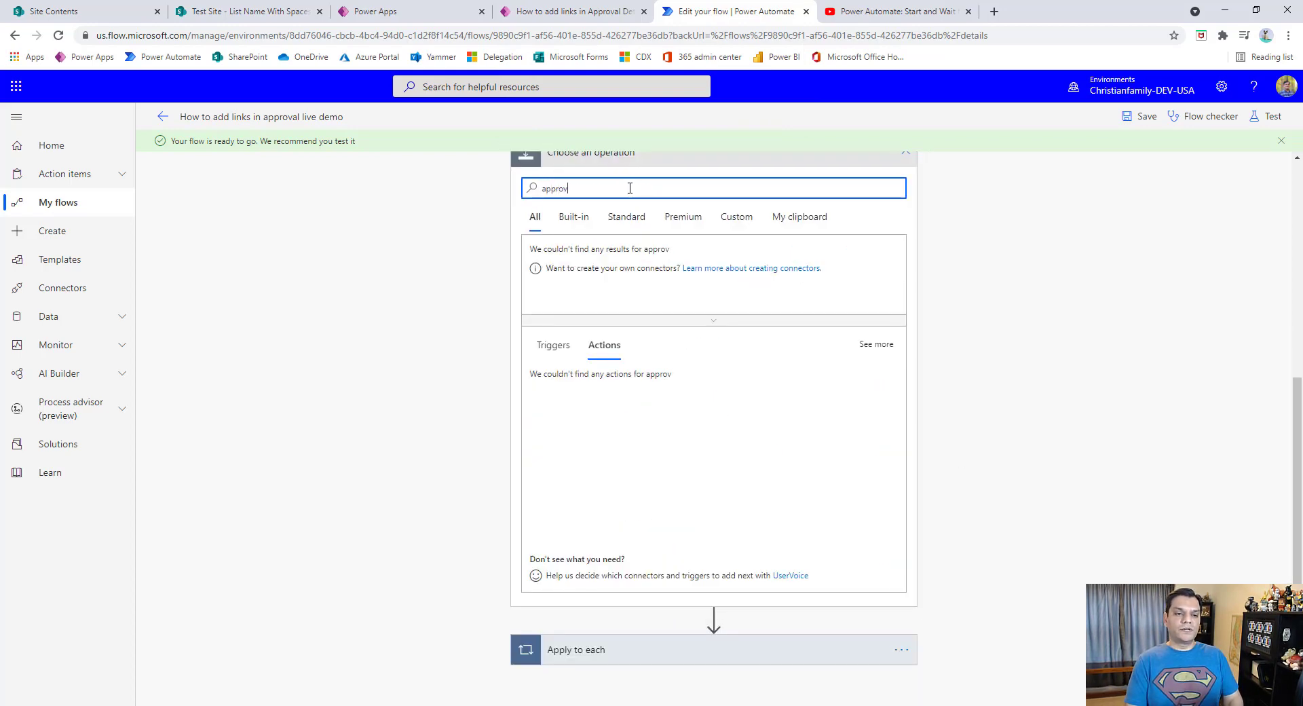
text(al)
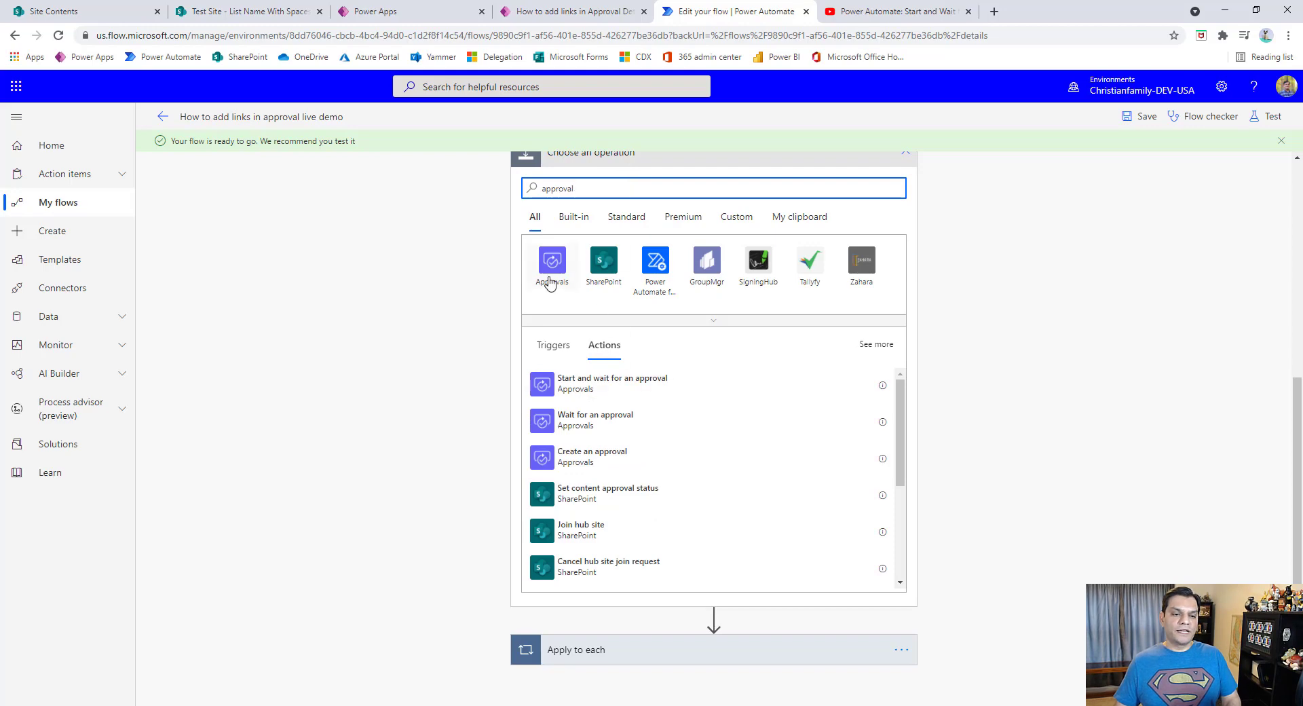
click(550, 283)
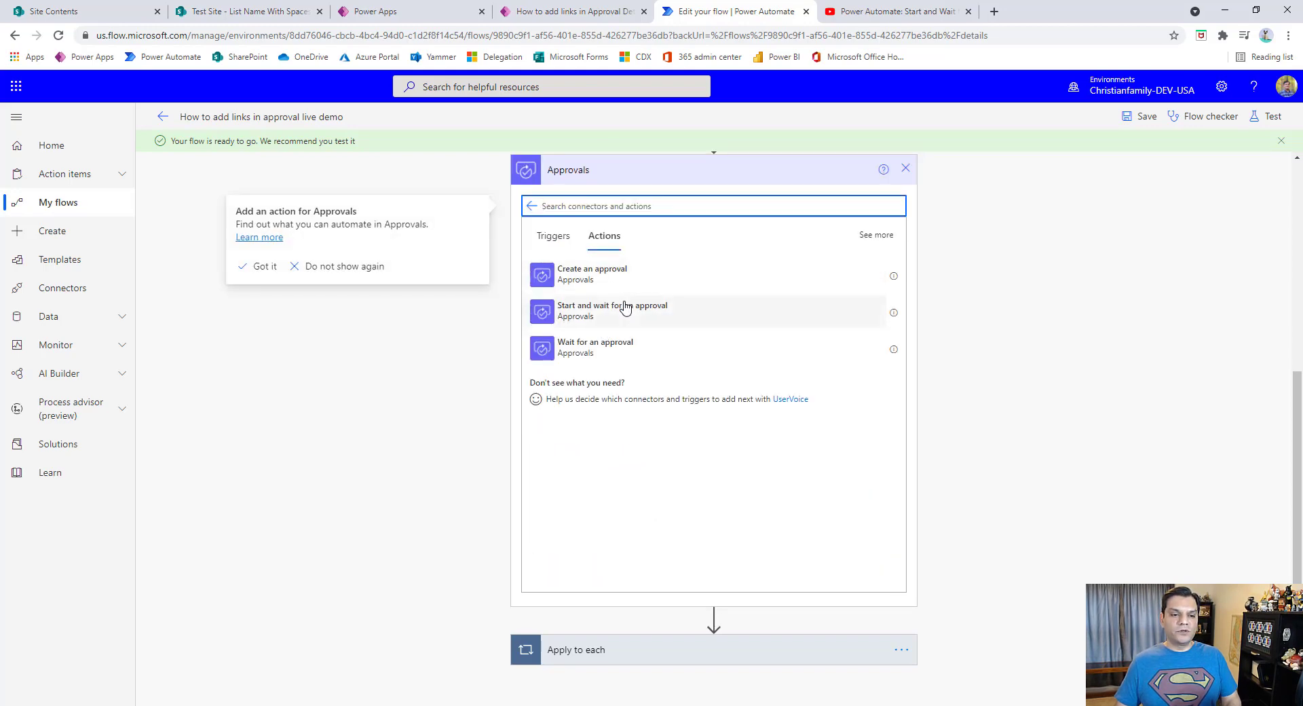
click(625, 308)
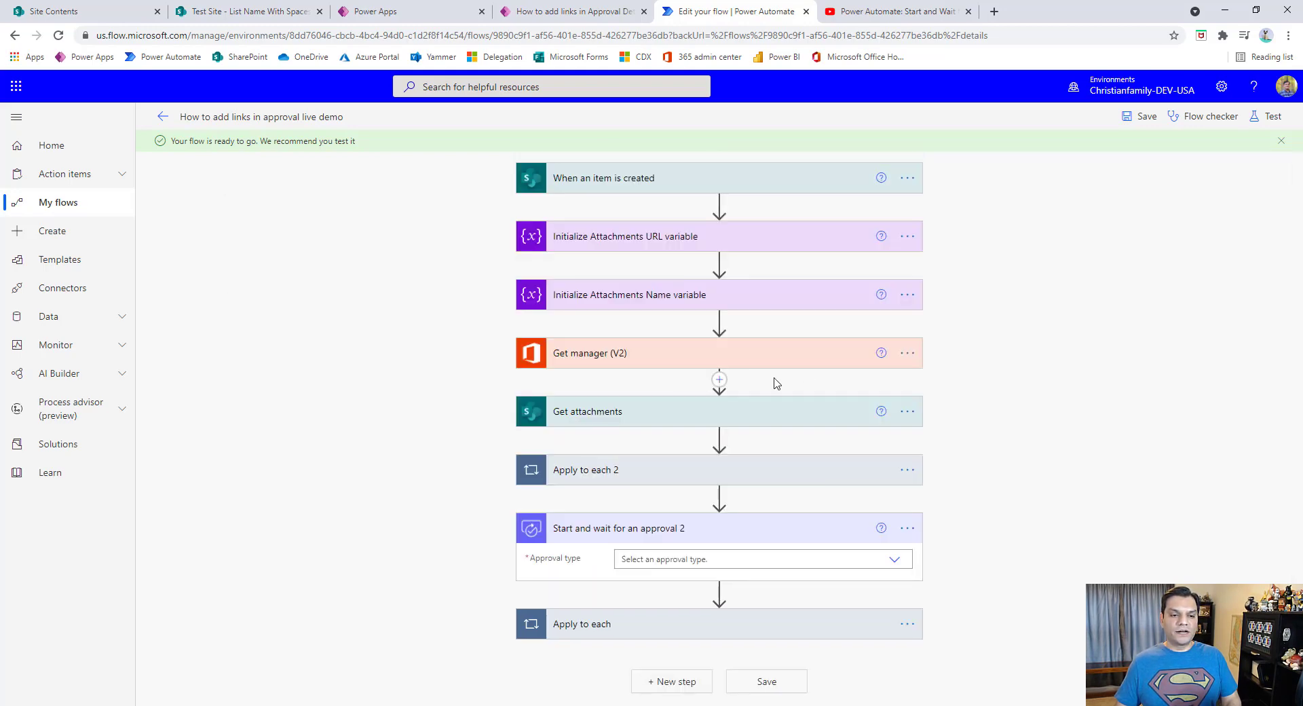
click(897, 560)
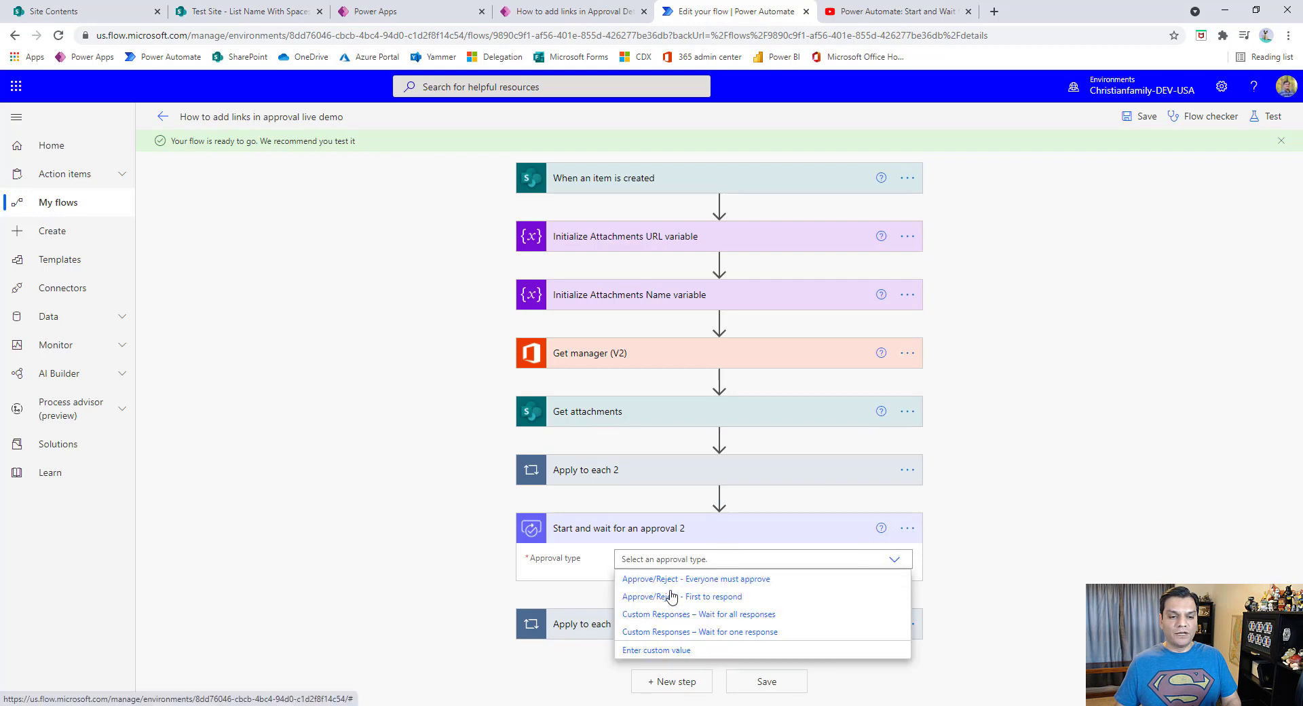
click(671, 596)
Step: Expand the original Start and wait for an approval action inside Apply to each as a reference for the new approval
click(640, 629)
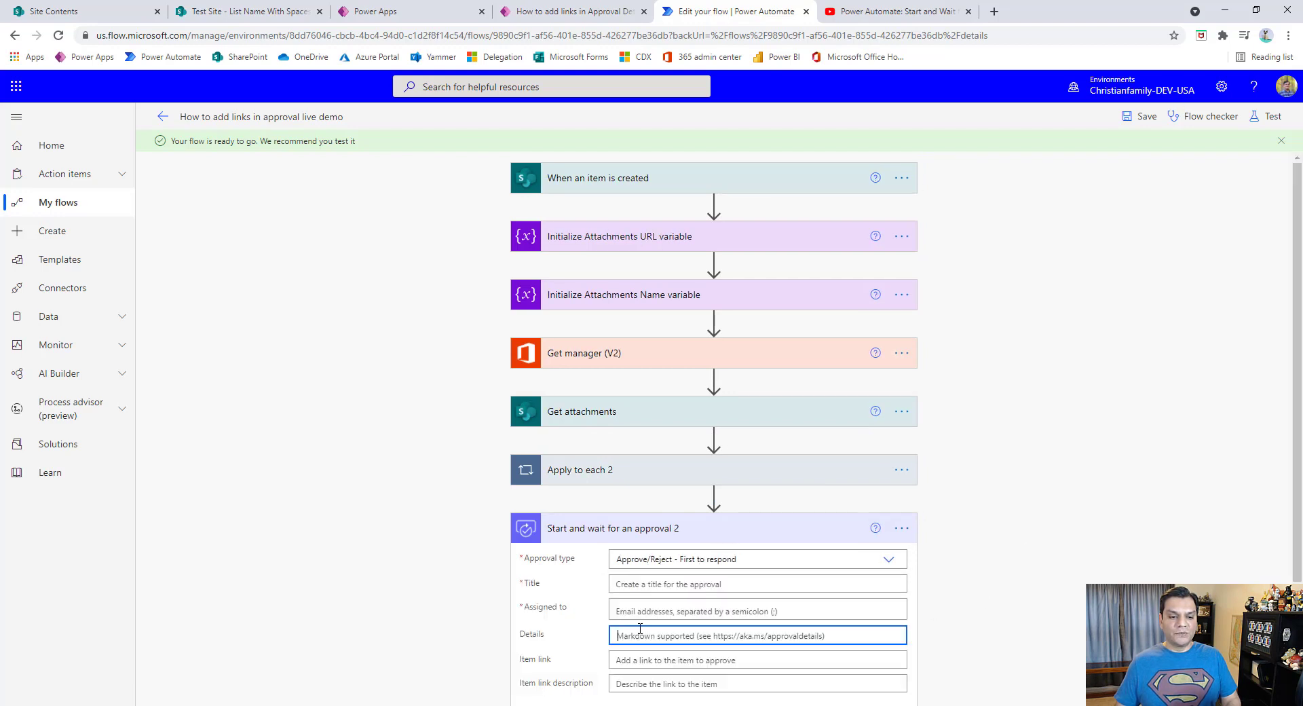
scroll(1113, 500, down, 5)
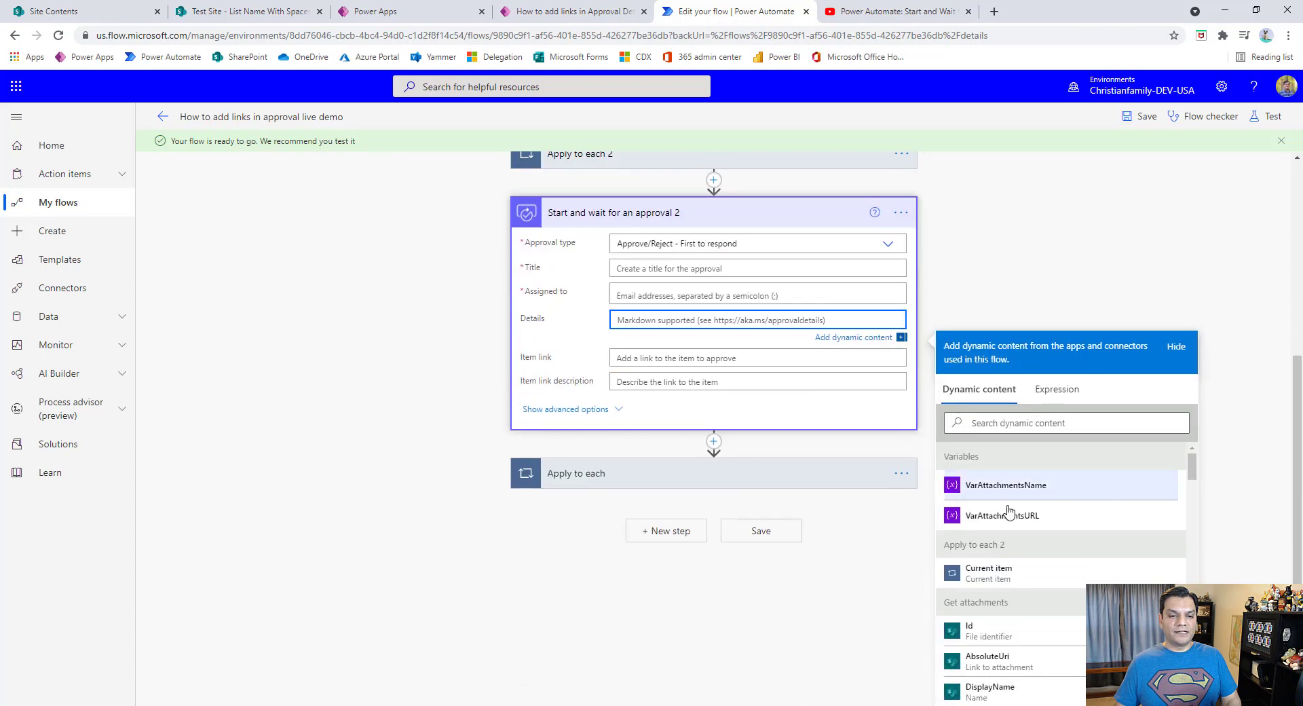
click(783, 476)
click(657, 542)
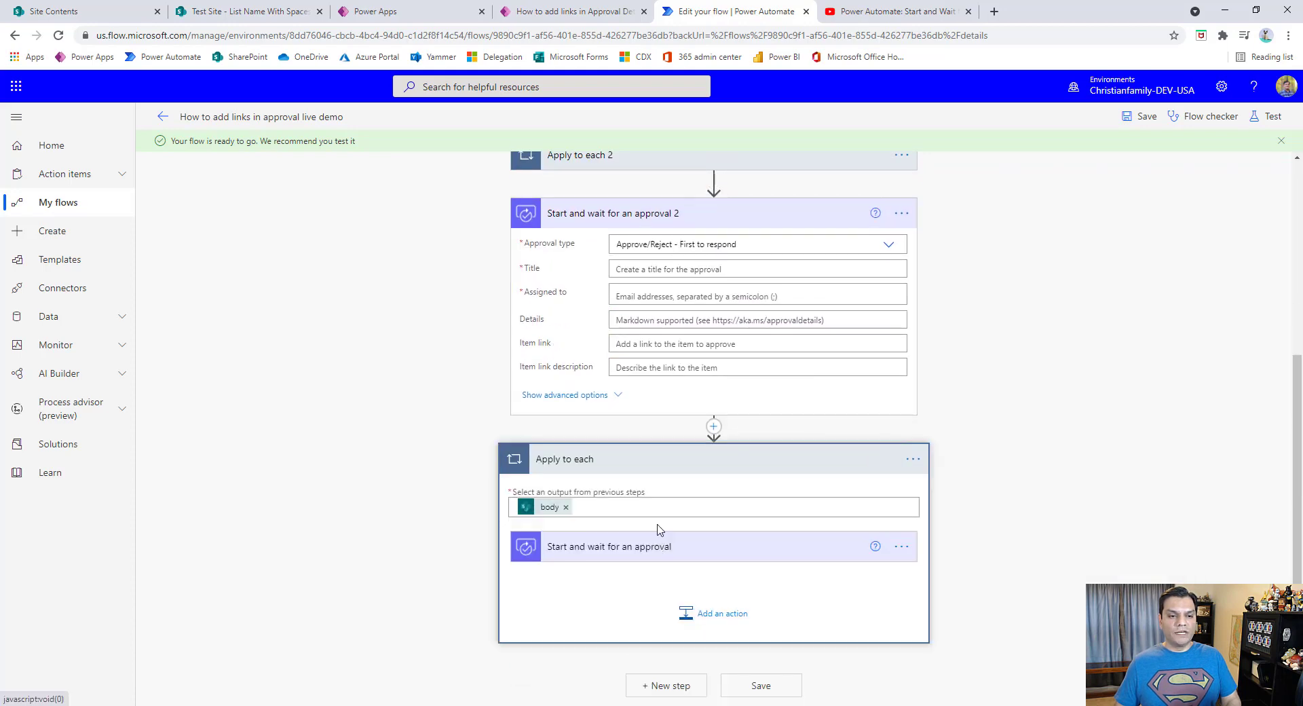
Step: Set the new approval's Title to the Title dynamic content from When an item is created
click(676, 270)
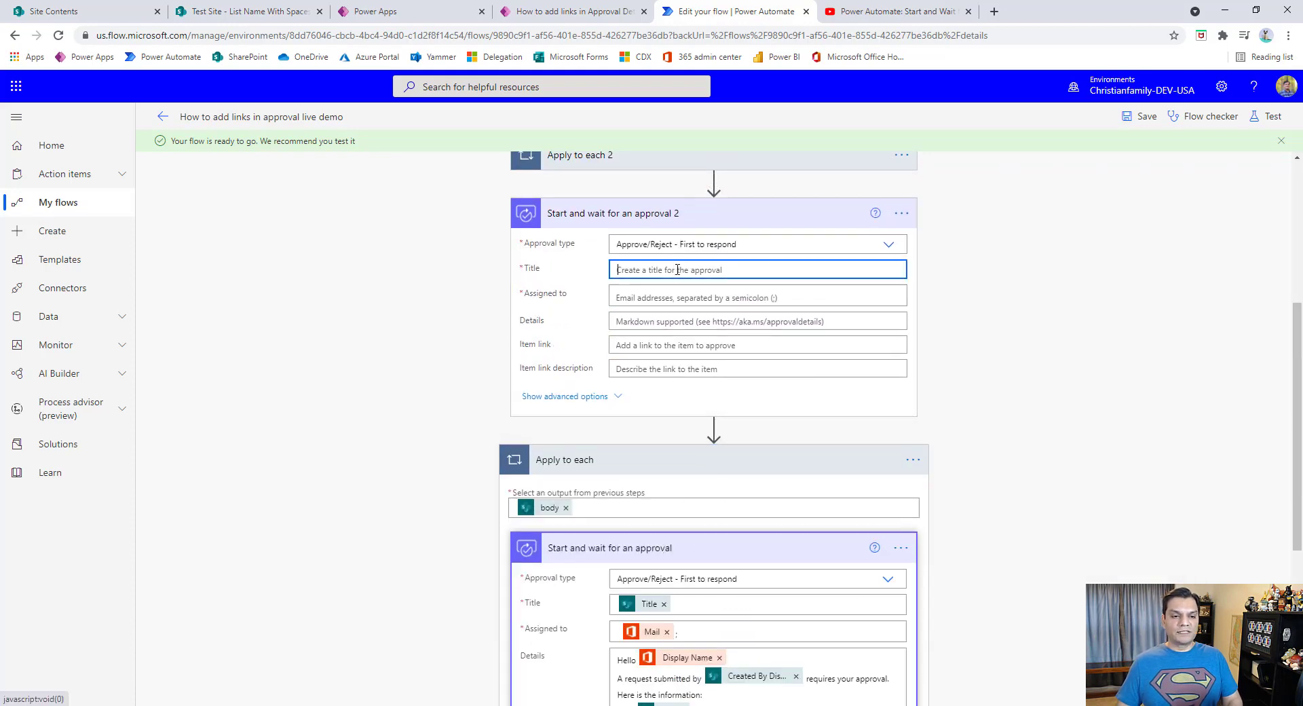
click(1008, 373)
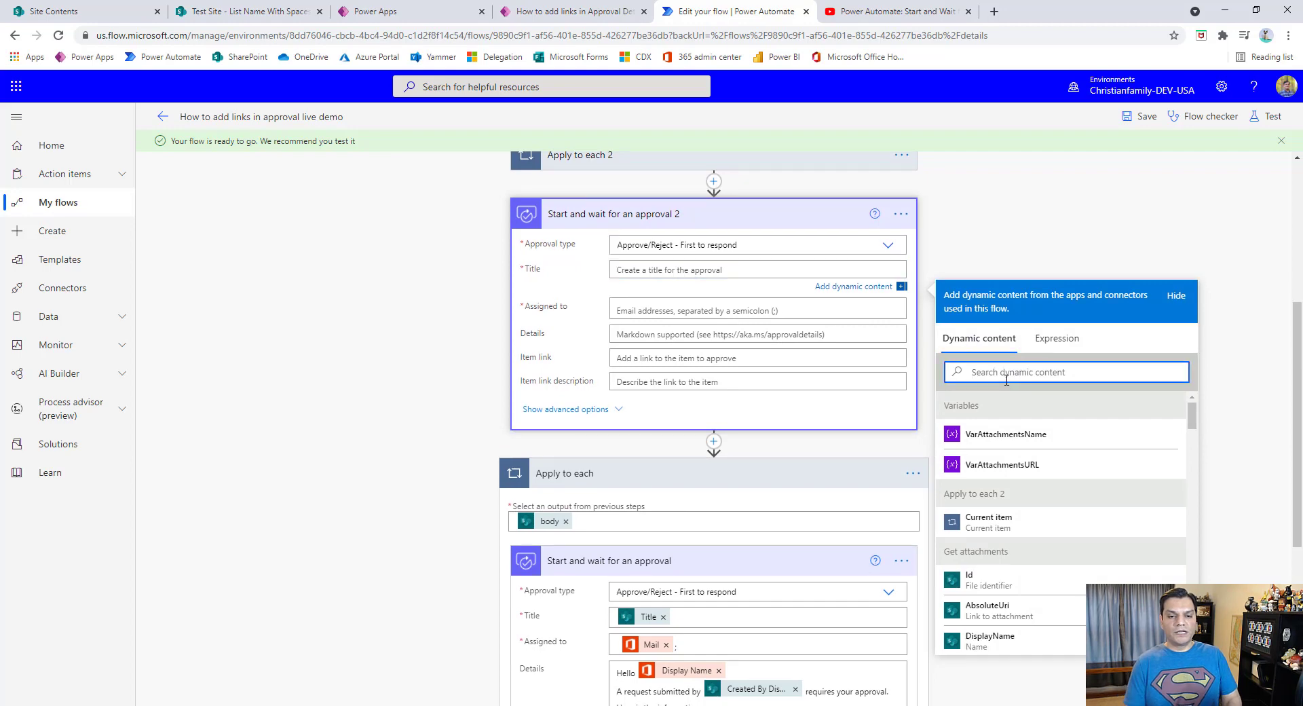
text(titl)
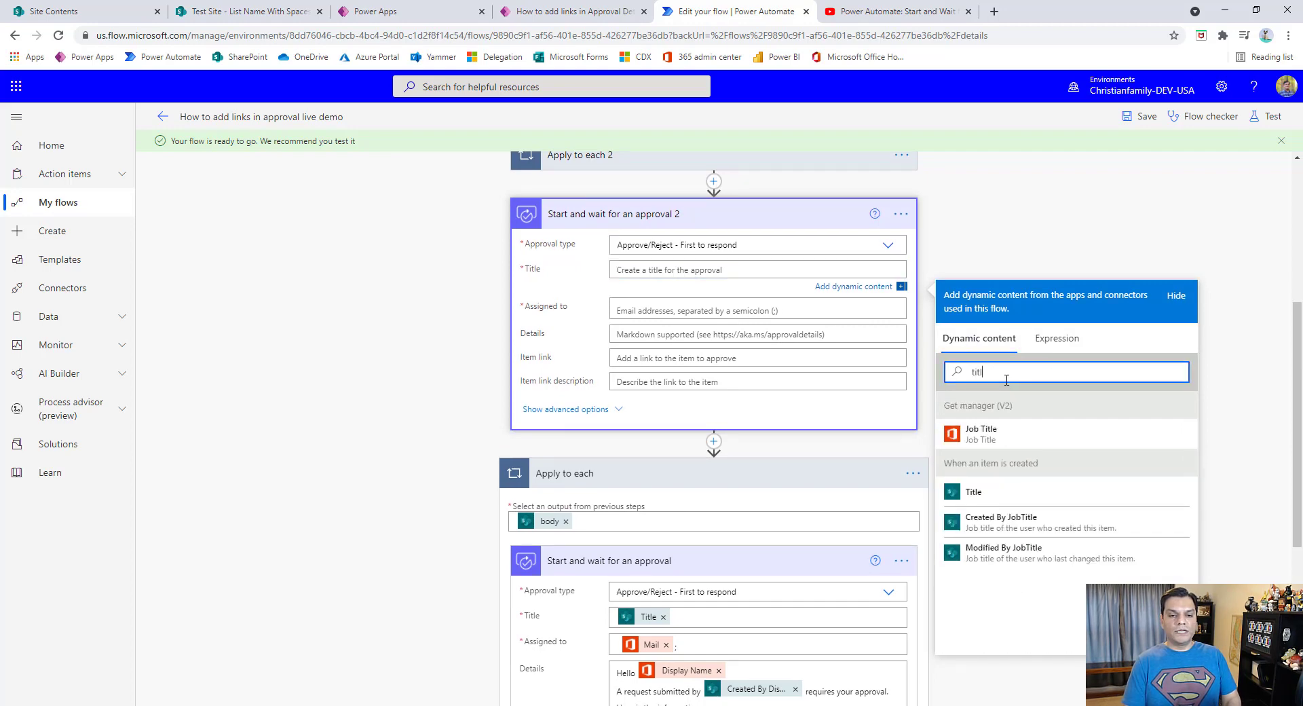
click(974, 491)
Step: Assign the new approval to the Mail dynamic content from Get manager (V2)
click(648, 317)
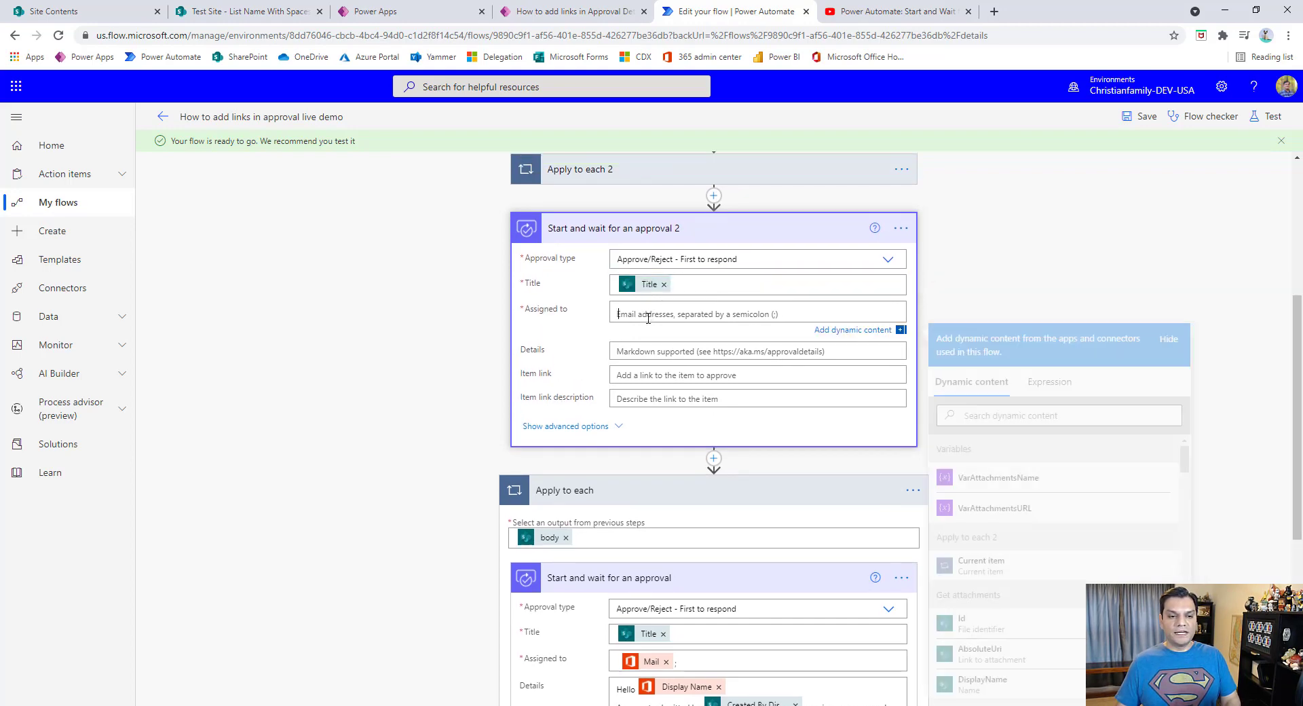
click(999, 415)
text(mail)
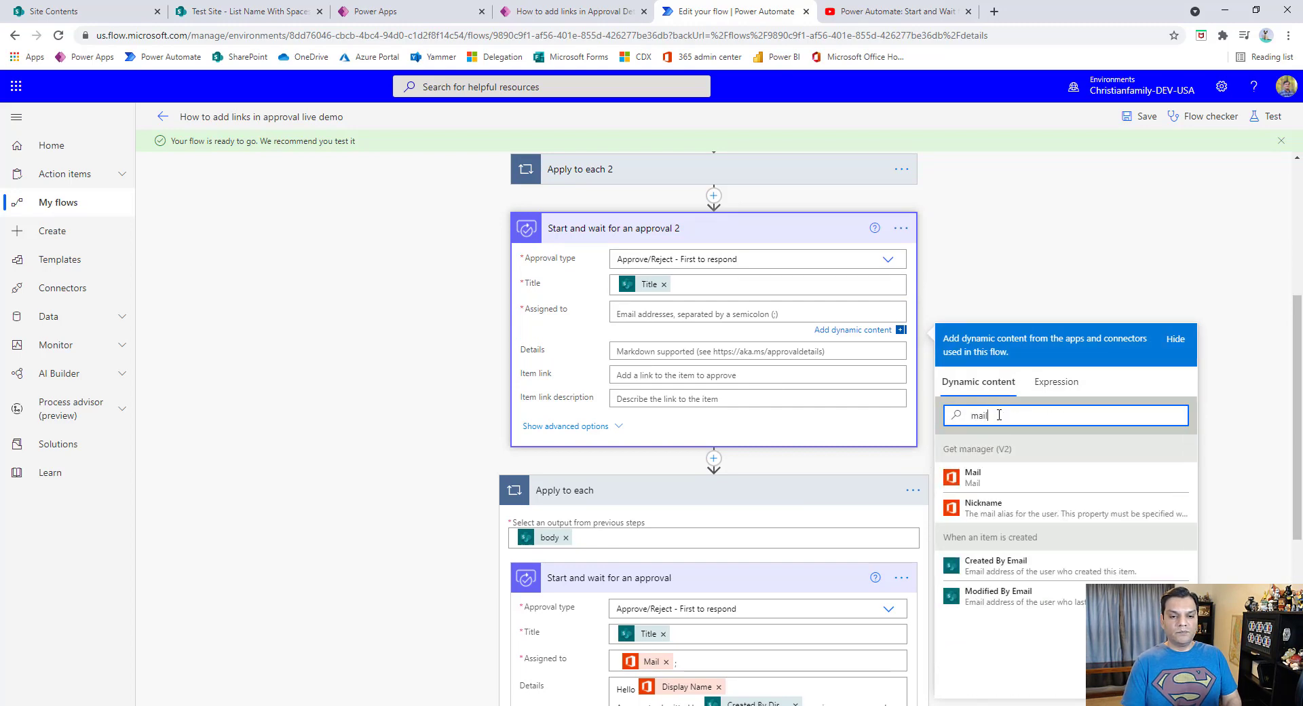
click(1026, 478)
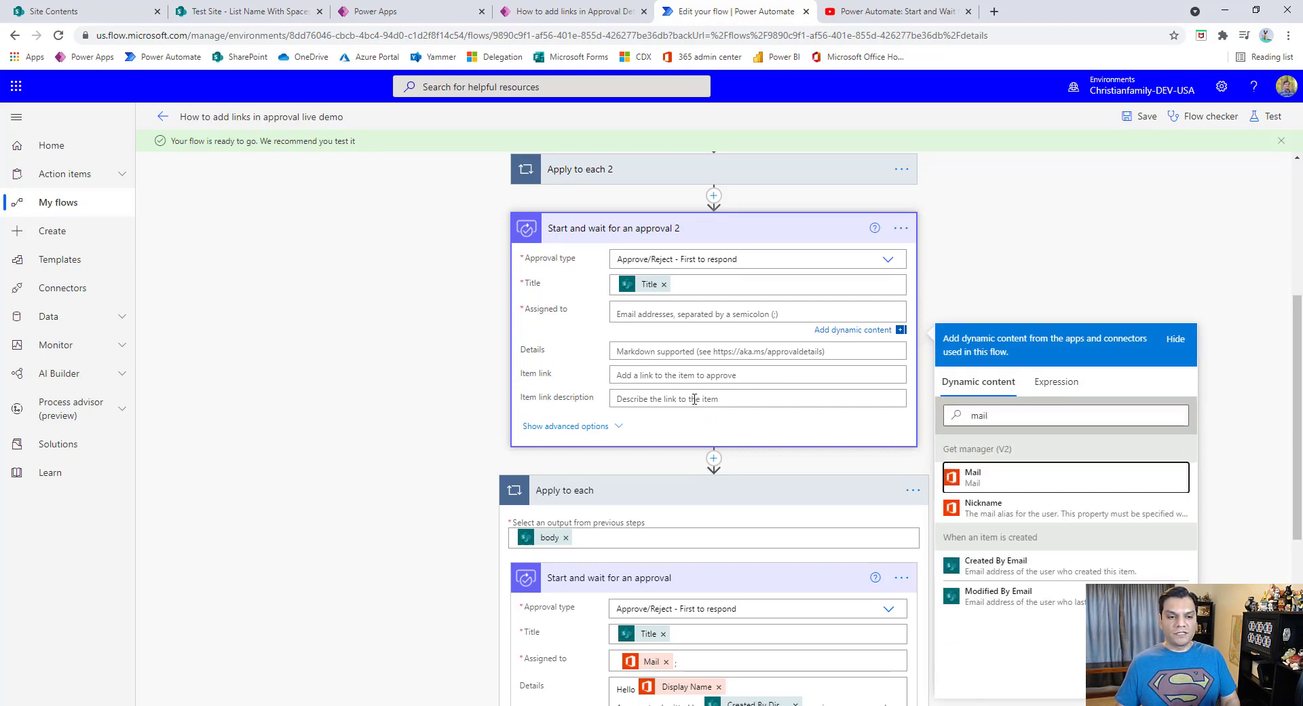
Step: Fill the new approval's Details with the request message template, including Title, Description and links labels and the Project Management Team sign-off
click(697, 352)
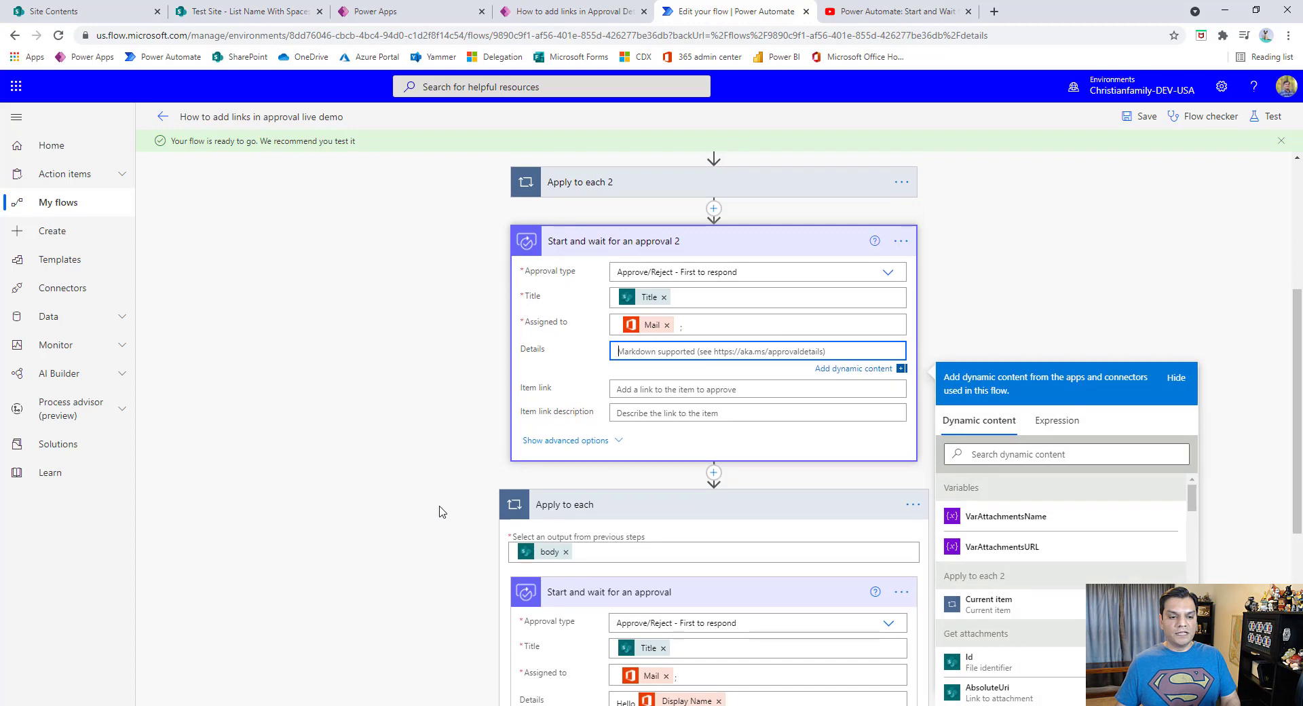
scroll(573, 402, down, 1)
key(alt+Tab)
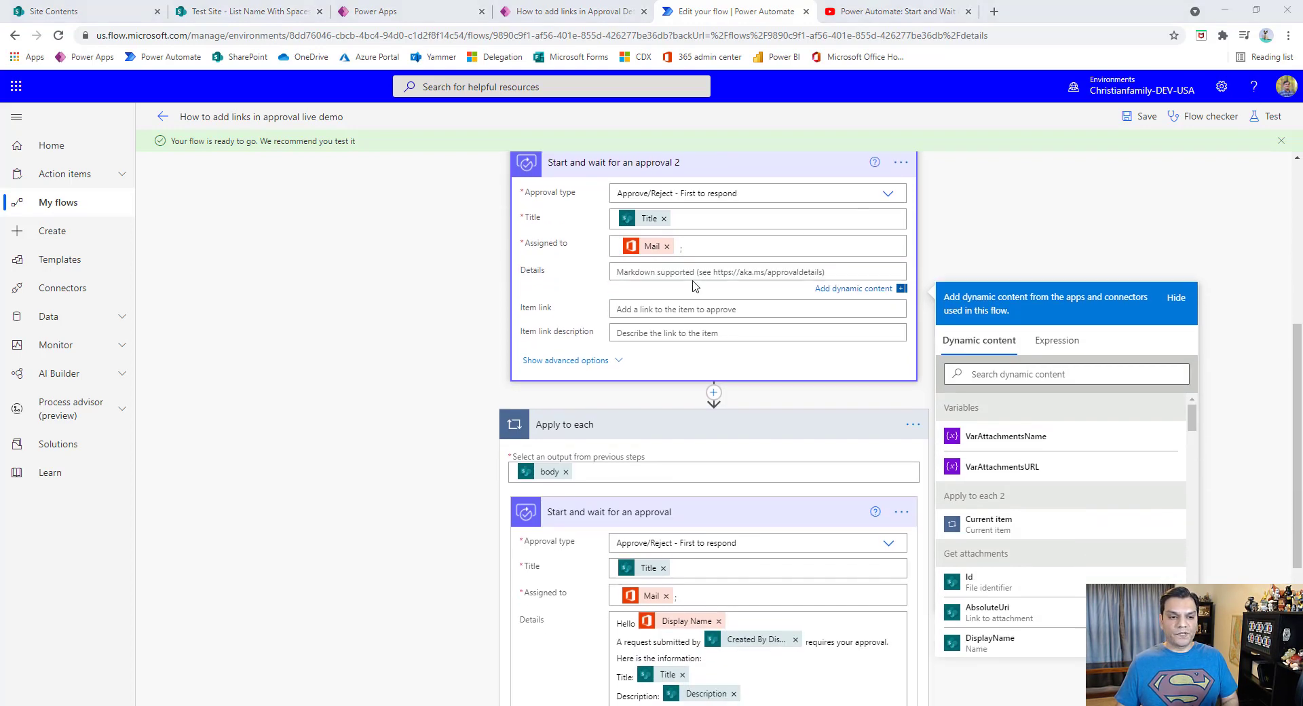
click(823, 270)
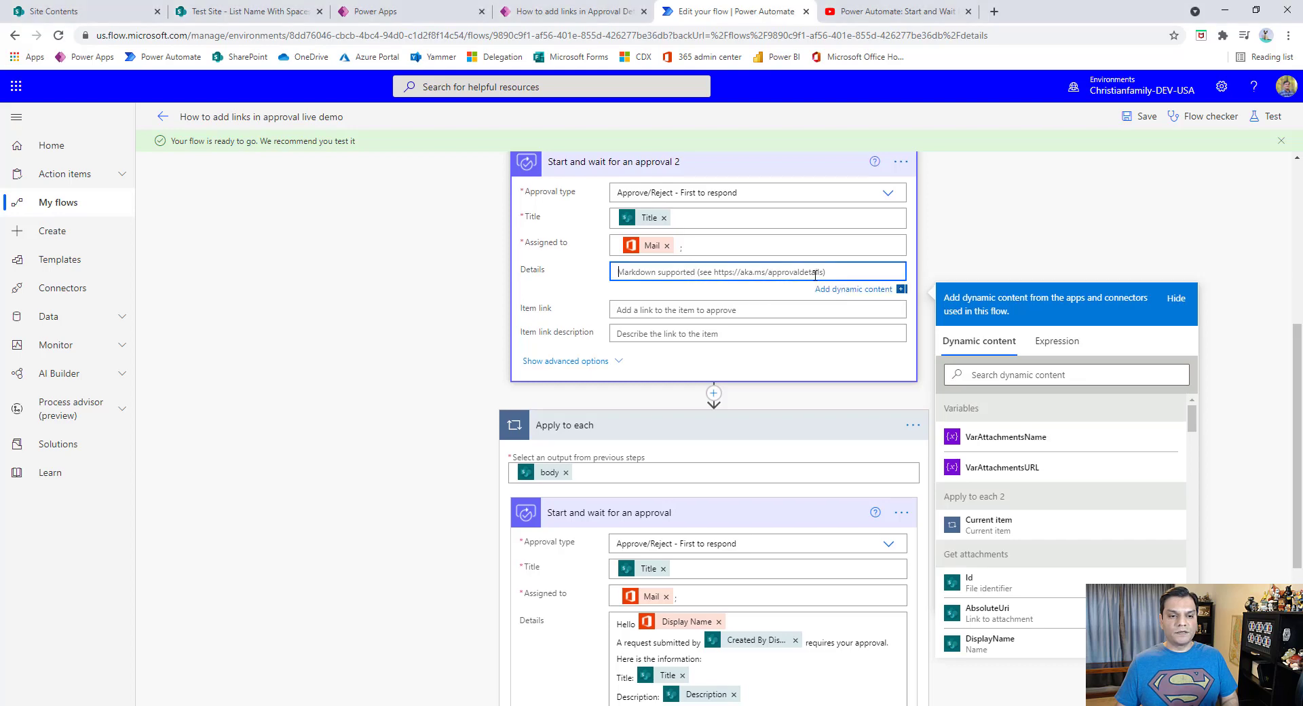
text(Hello A request submitted by requires your approval. Here is the information: Title: Description:  Here are the links   Sincerely, Project Management Team)
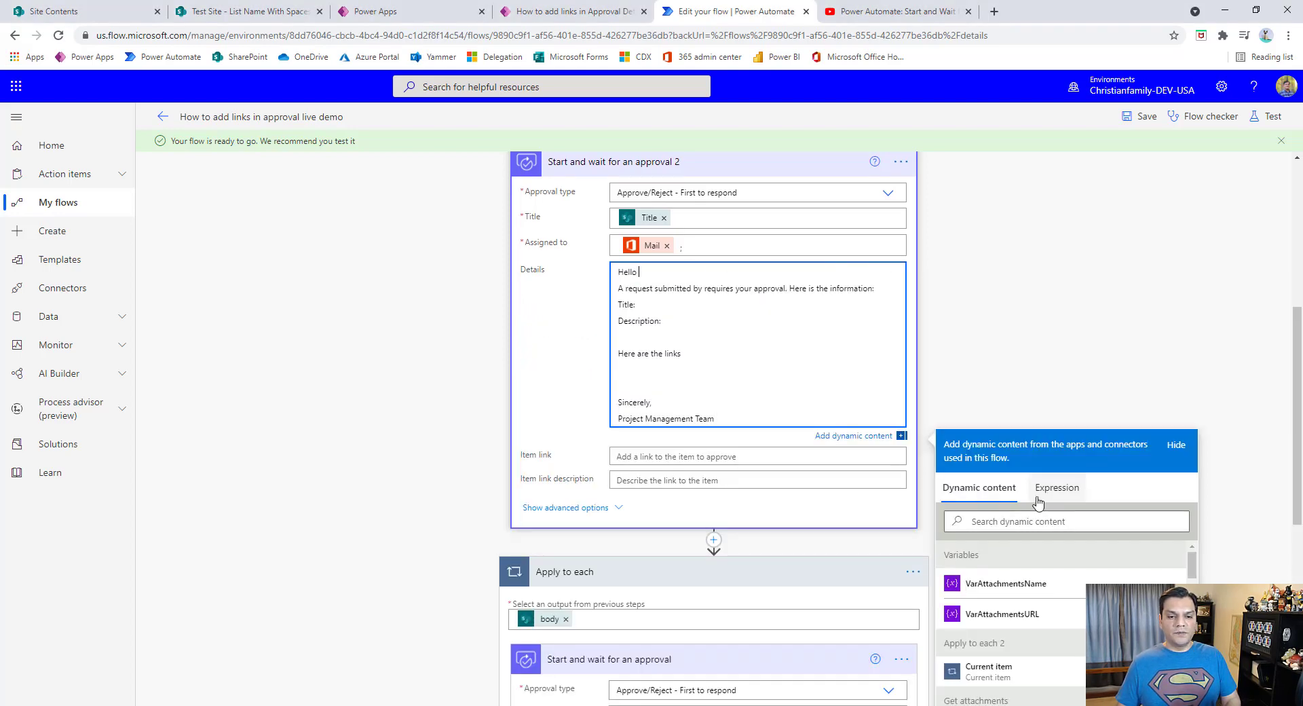
Step: Insert the Display Name dynamic content from Get manager (V2) after "Hello" in the approval Details
click(1016, 521)
text(dis)
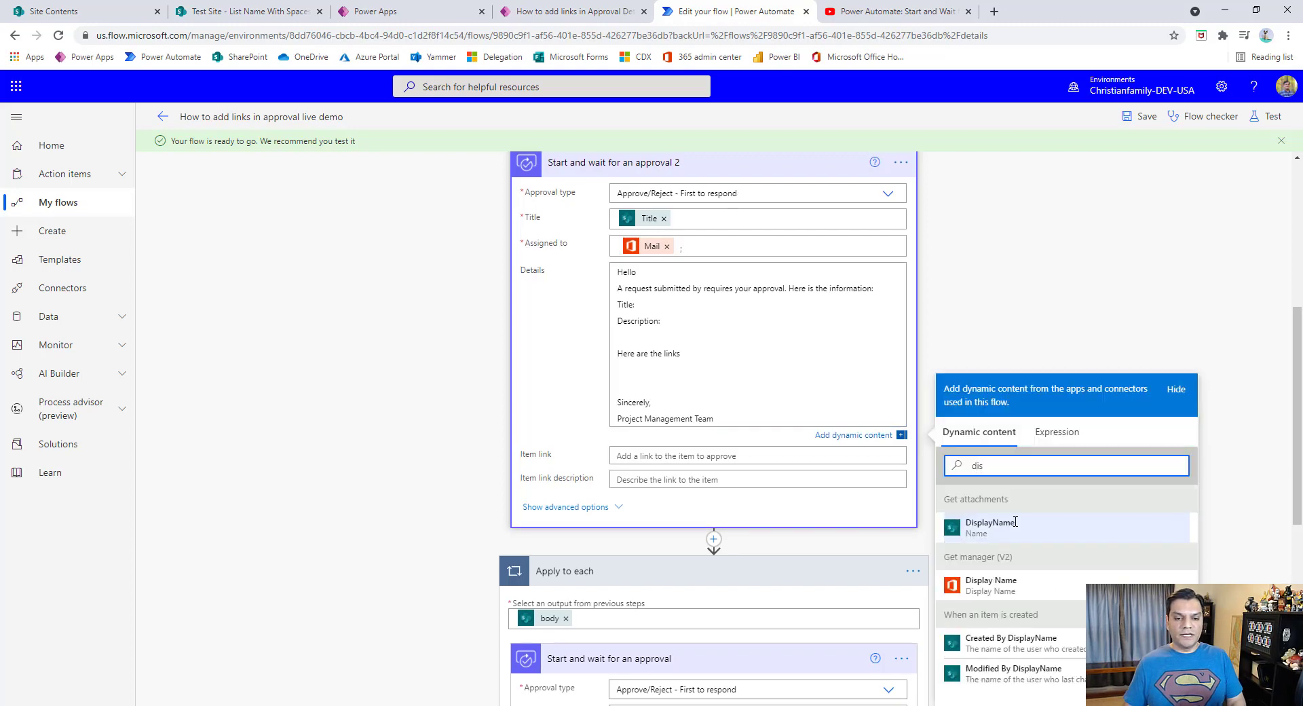
click(768, 347)
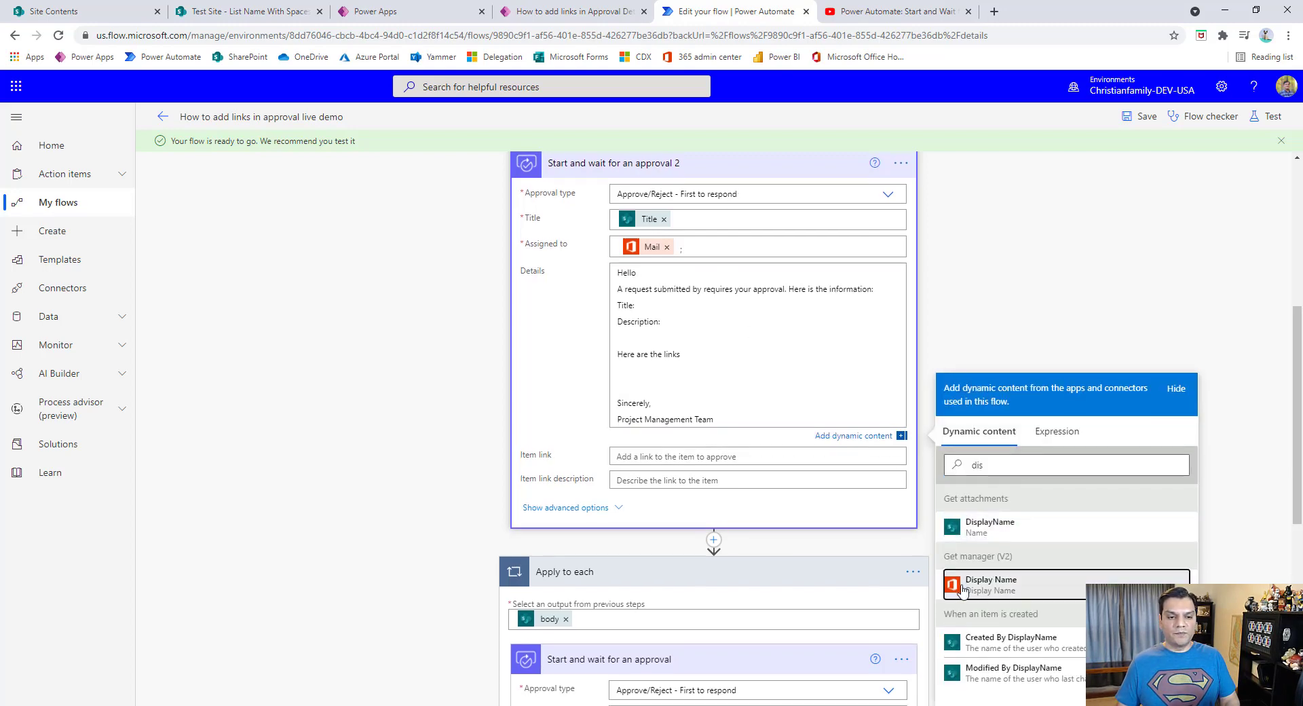
click(990, 584)
Step: Insert the Created By DisplayName dynamic content after "A request submitted by" in the approval Details
click(710, 296)
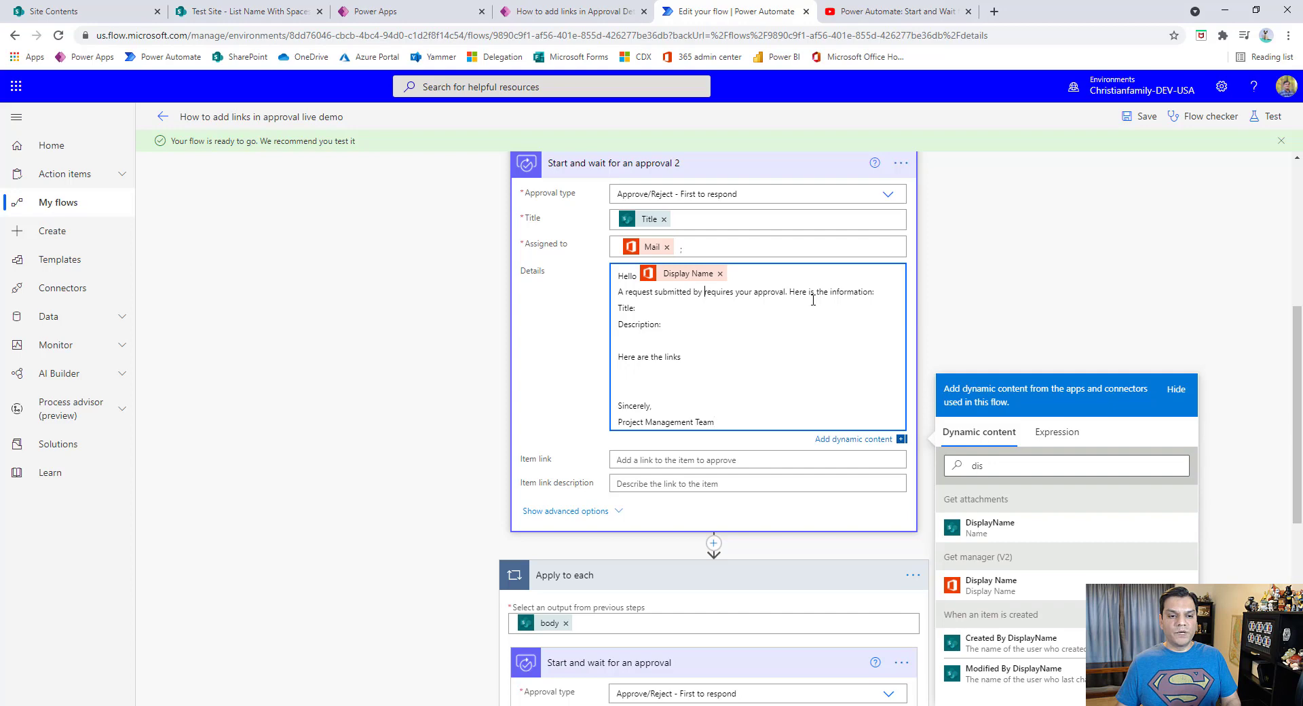
double_click(1011, 464)
key(BackSpace)
text(dis)
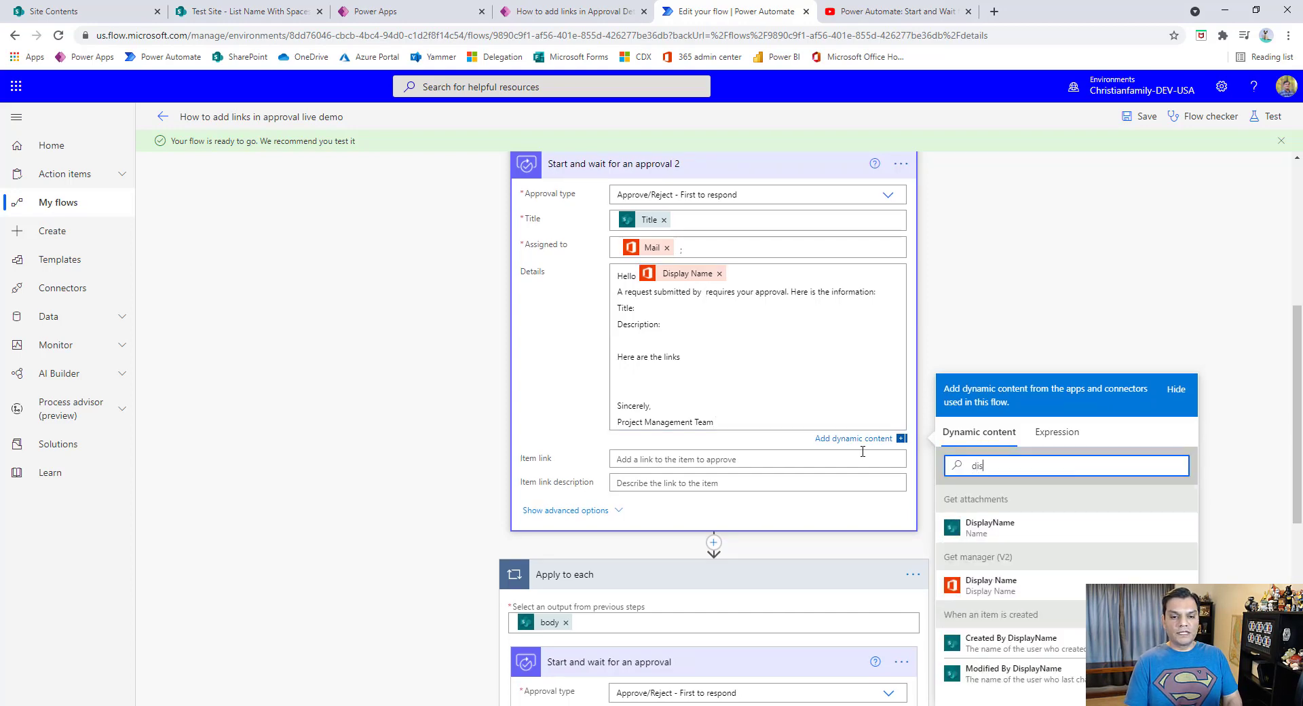
click(1011, 642)
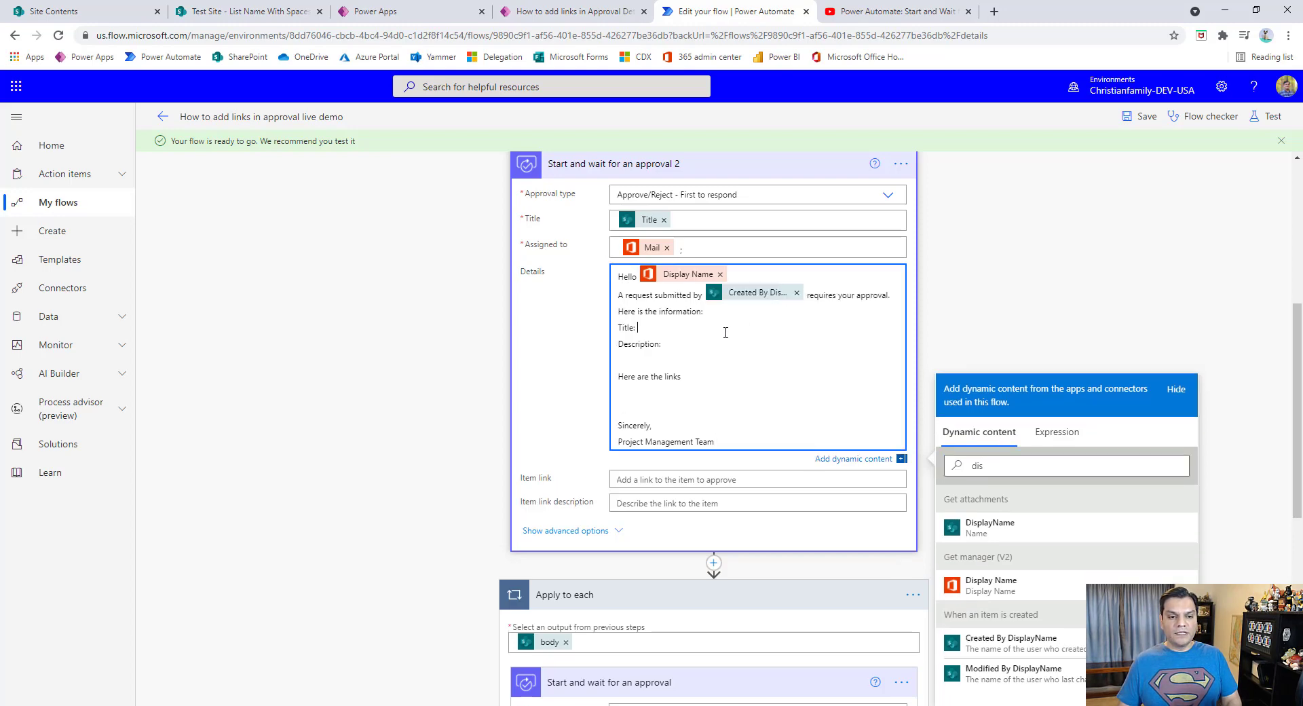
Step: Add the Title and Description dynamic content from When an item is created after their matching labels in the approval Details
click(834, 461)
text(title)
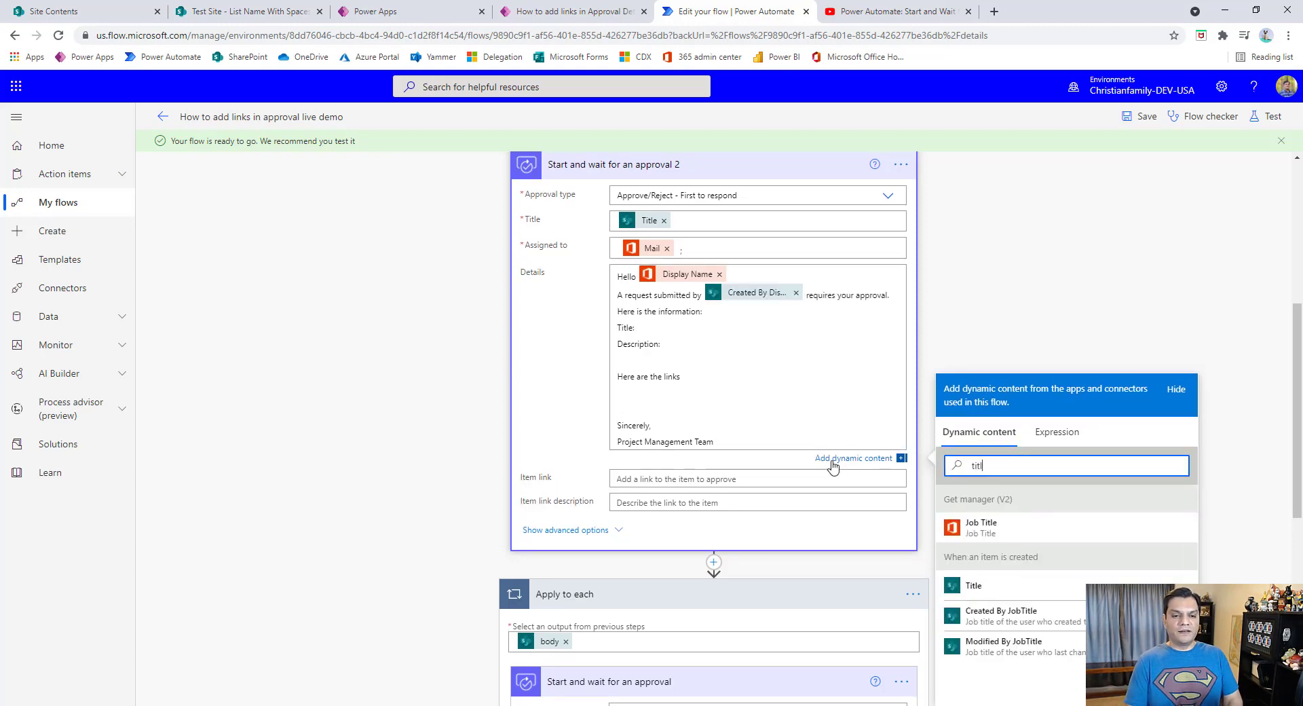
click(762, 322)
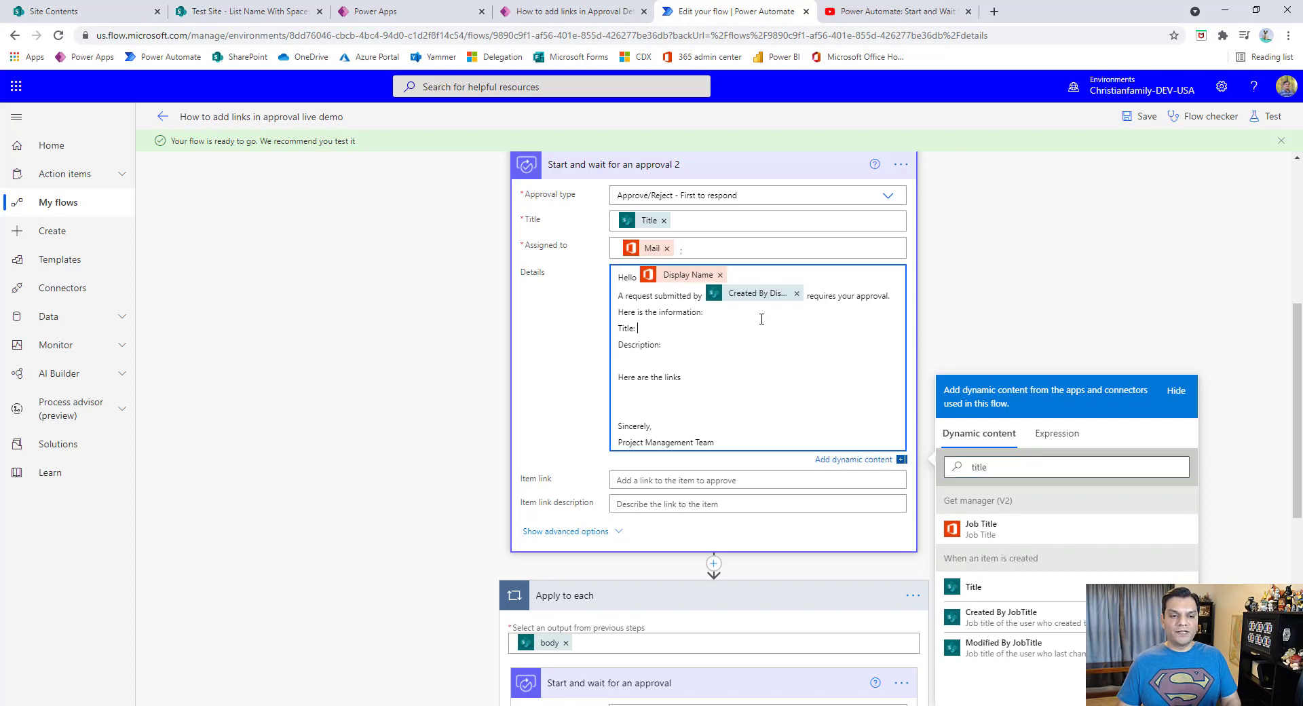
click(974, 585)
click(722, 352)
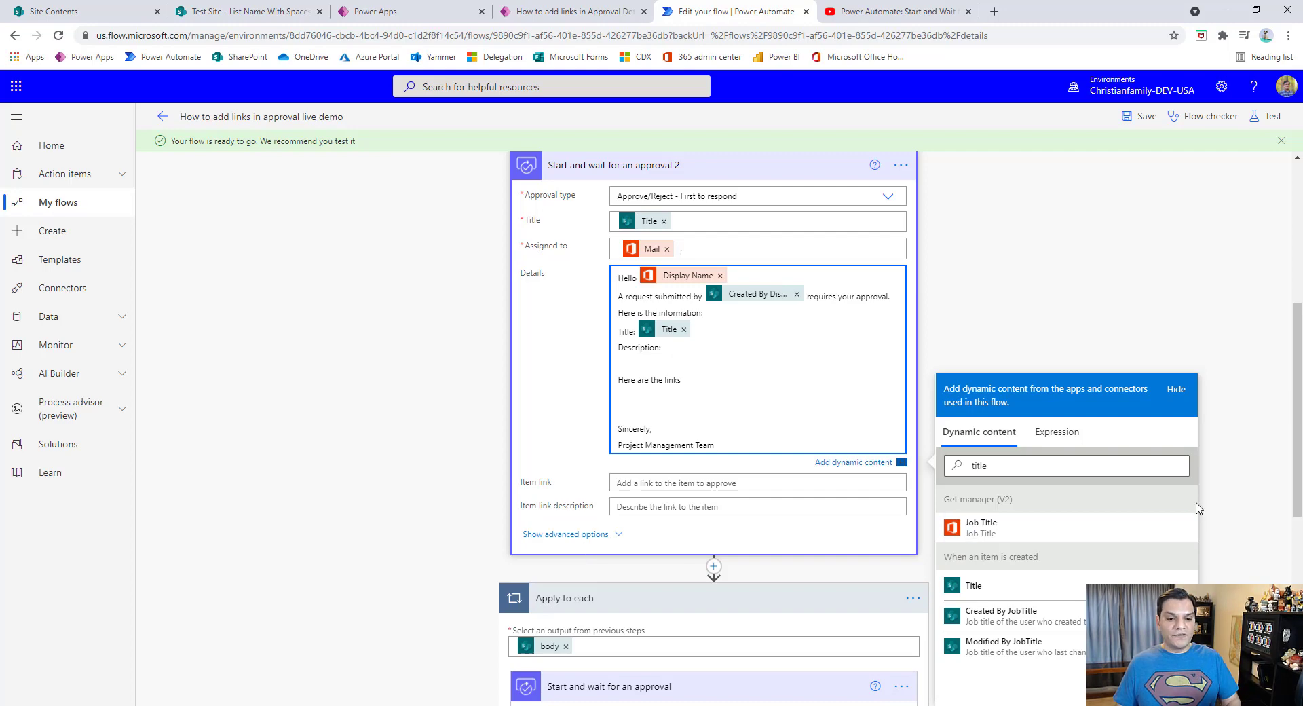
click(902, 462)
text(des)
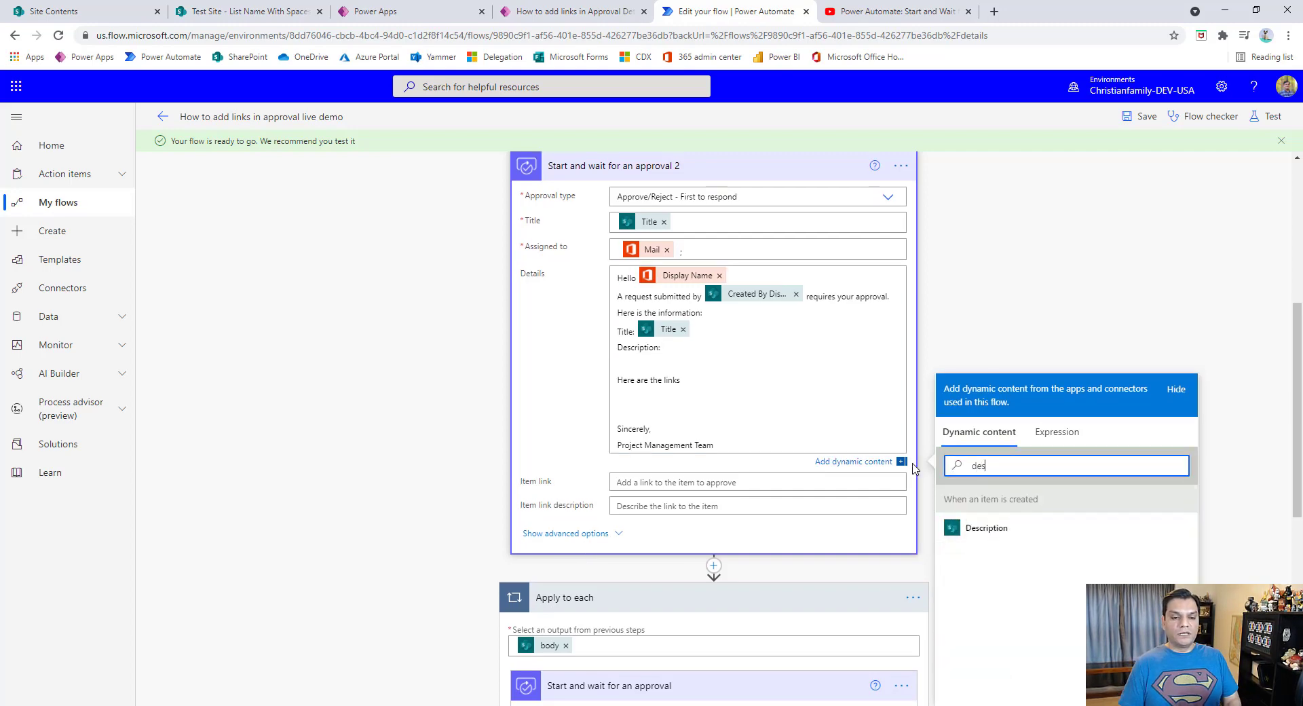
click(1067, 529)
Step: Remove the "Here are the links" line and its surrounding blank lines from the approval Details
click(721, 402)
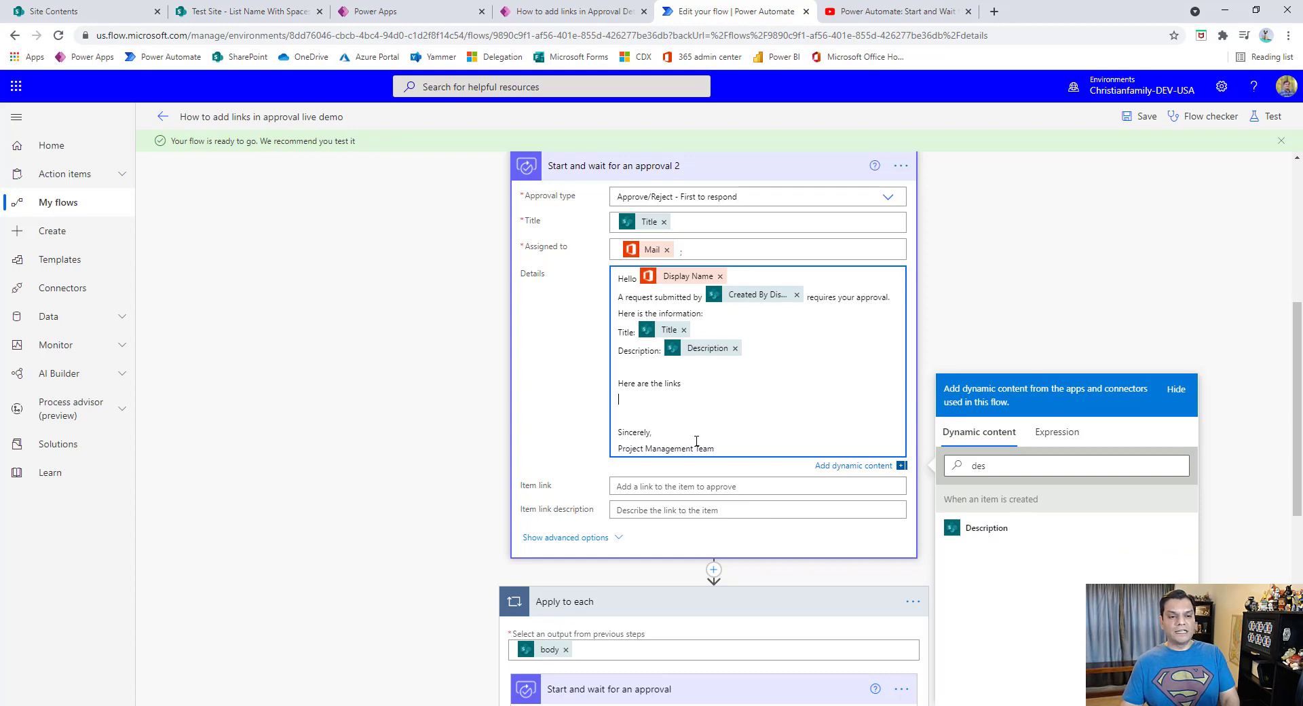
key(shift+Down)
key(shift+Down)
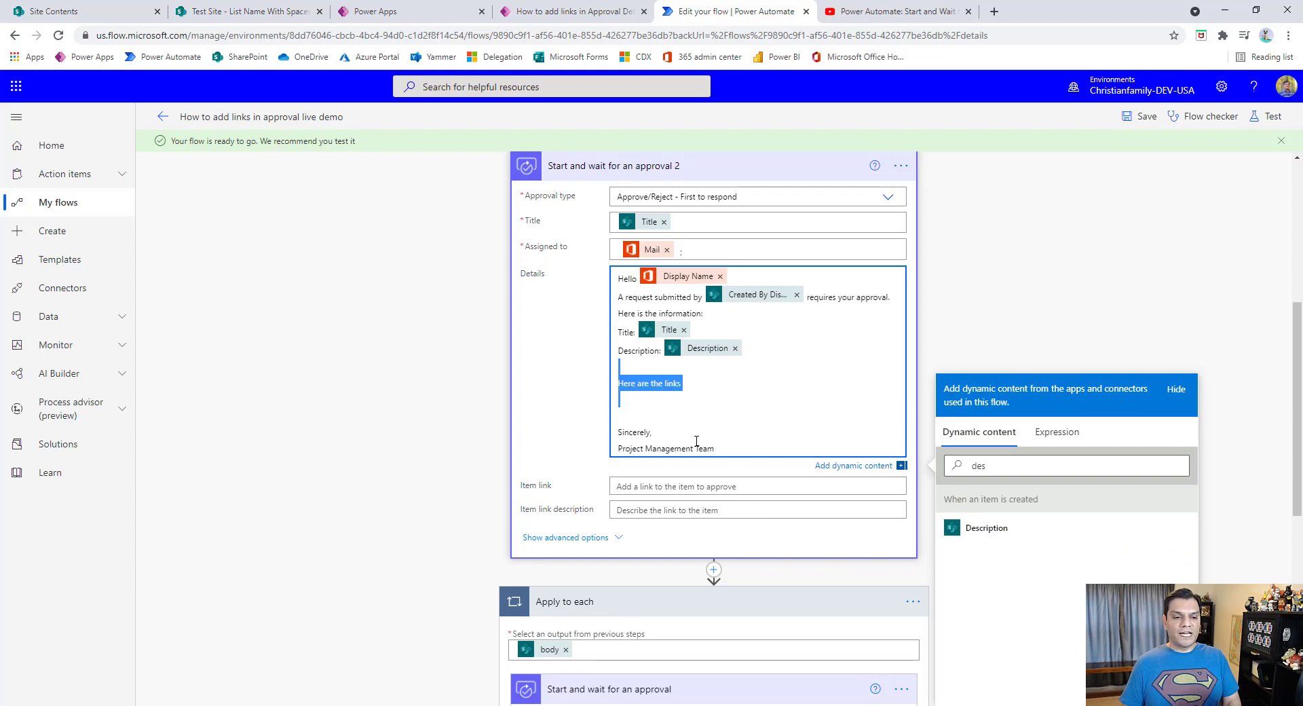
key(BackSpace)
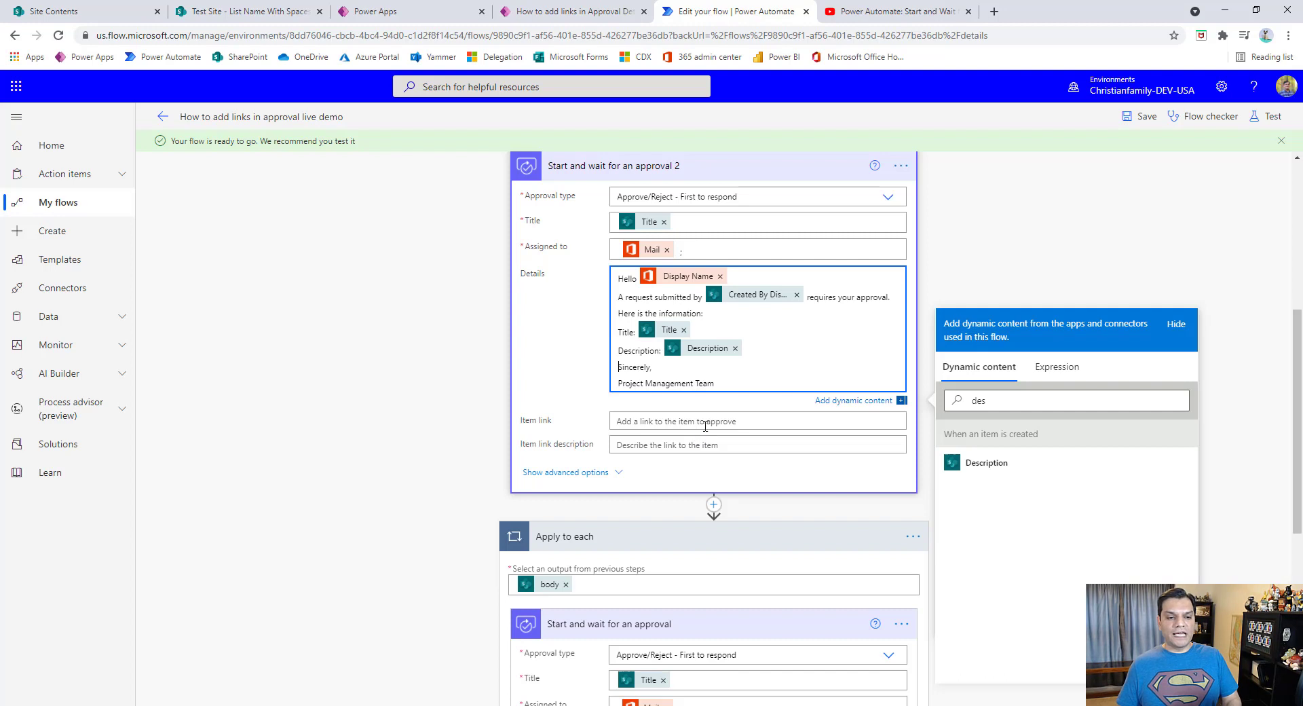
Step: Set the new approval's Item link to VarAttachmentsURL and its Item link description to VarAttachmentsName
click(705, 423)
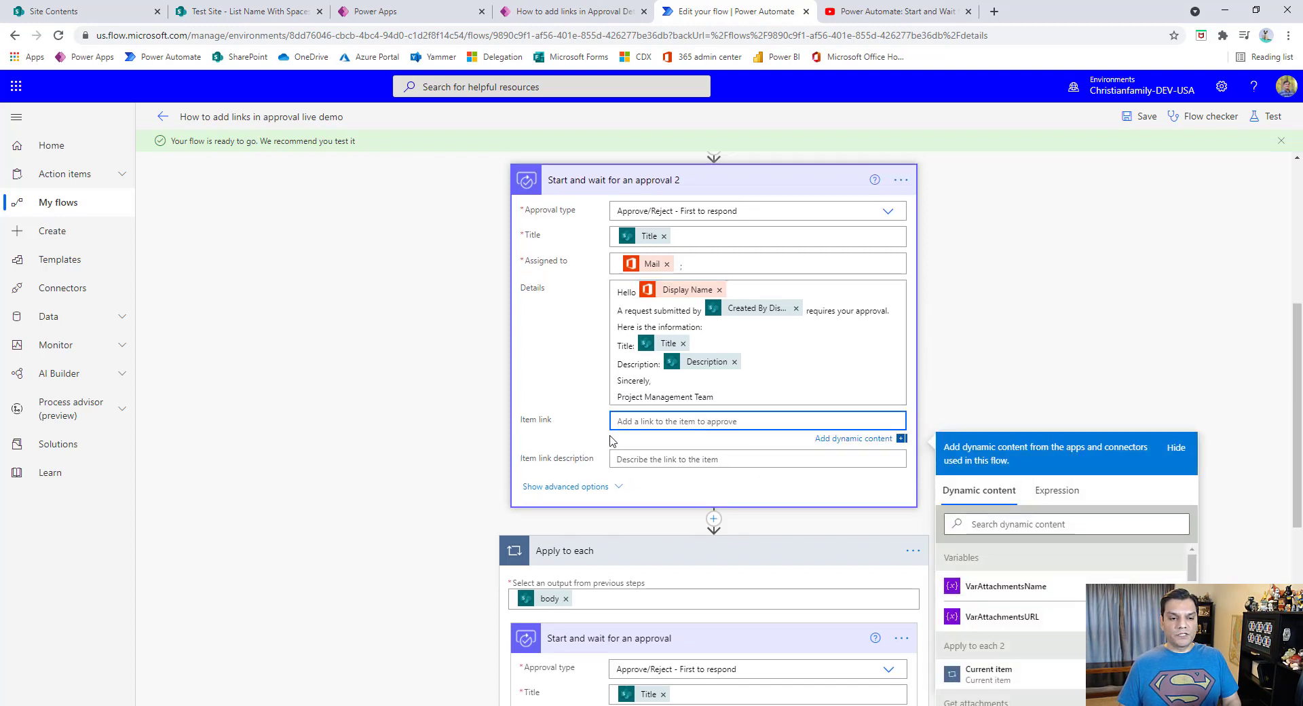
click(1002, 617)
click(699, 462)
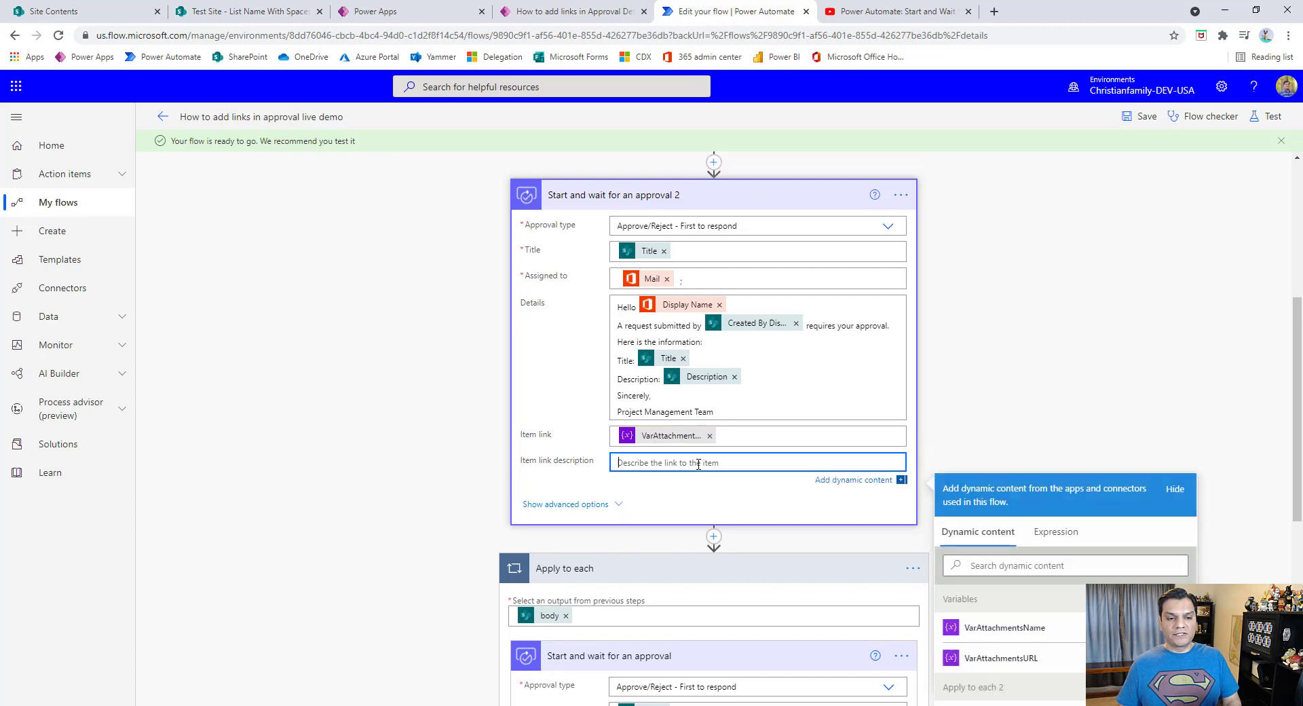
click(1003, 630)
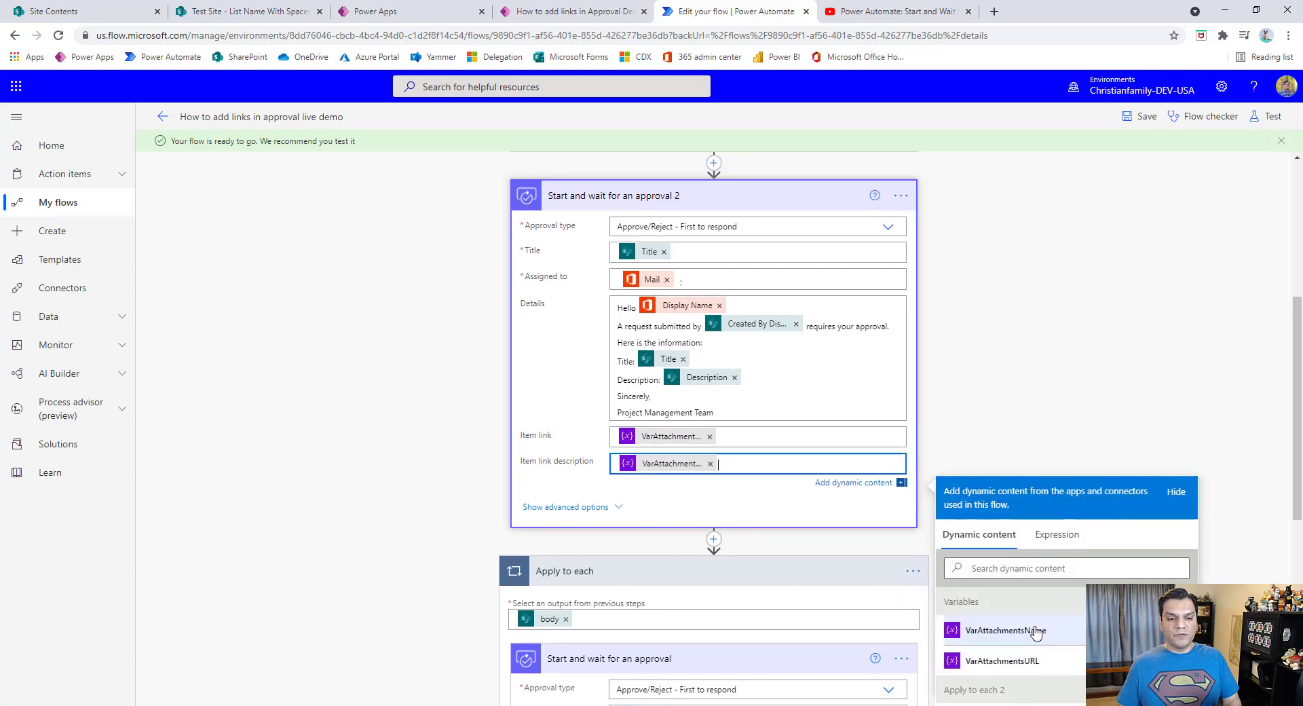
Step: Delete the original Apply to each loop containing the old approval, and save the flow
click(921, 575)
click(977, 685)
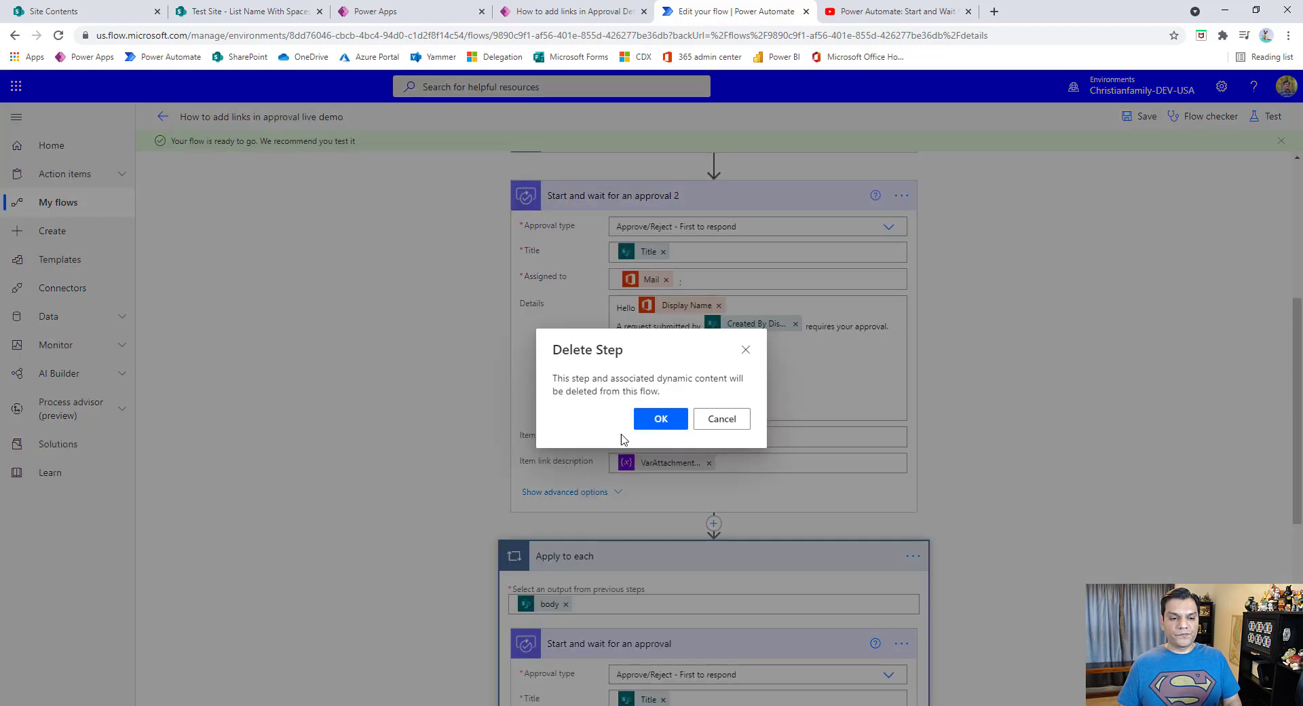
click(660, 426)
click(1148, 117)
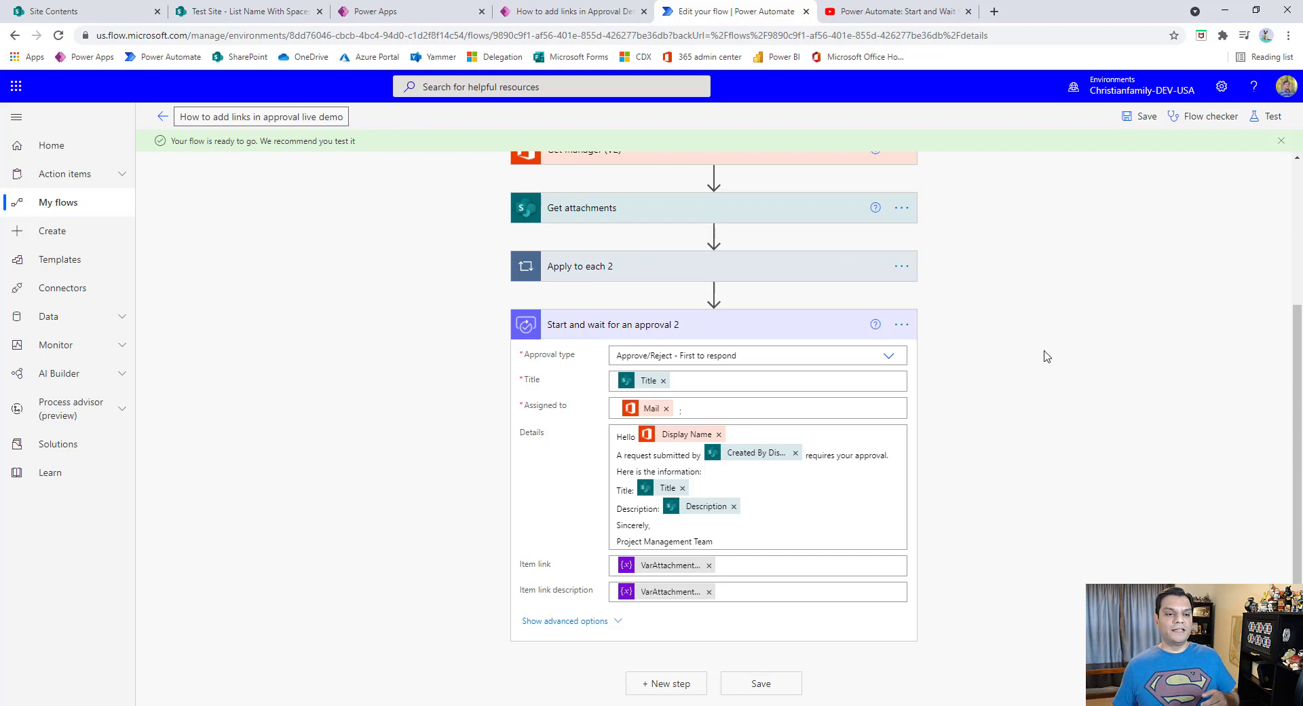
Step: Expand Apply to each 2 and its Set Attachments Name variable action to review what the loop assigns
click(833, 267)
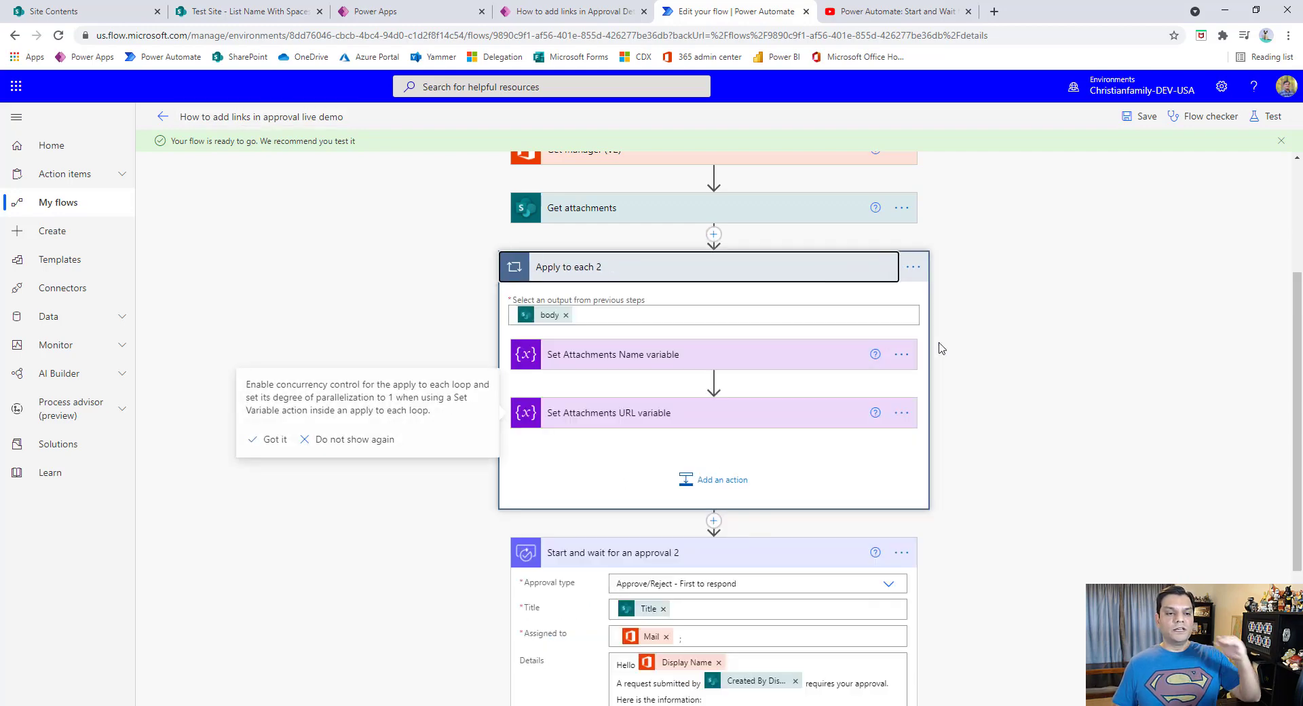
click(609, 352)
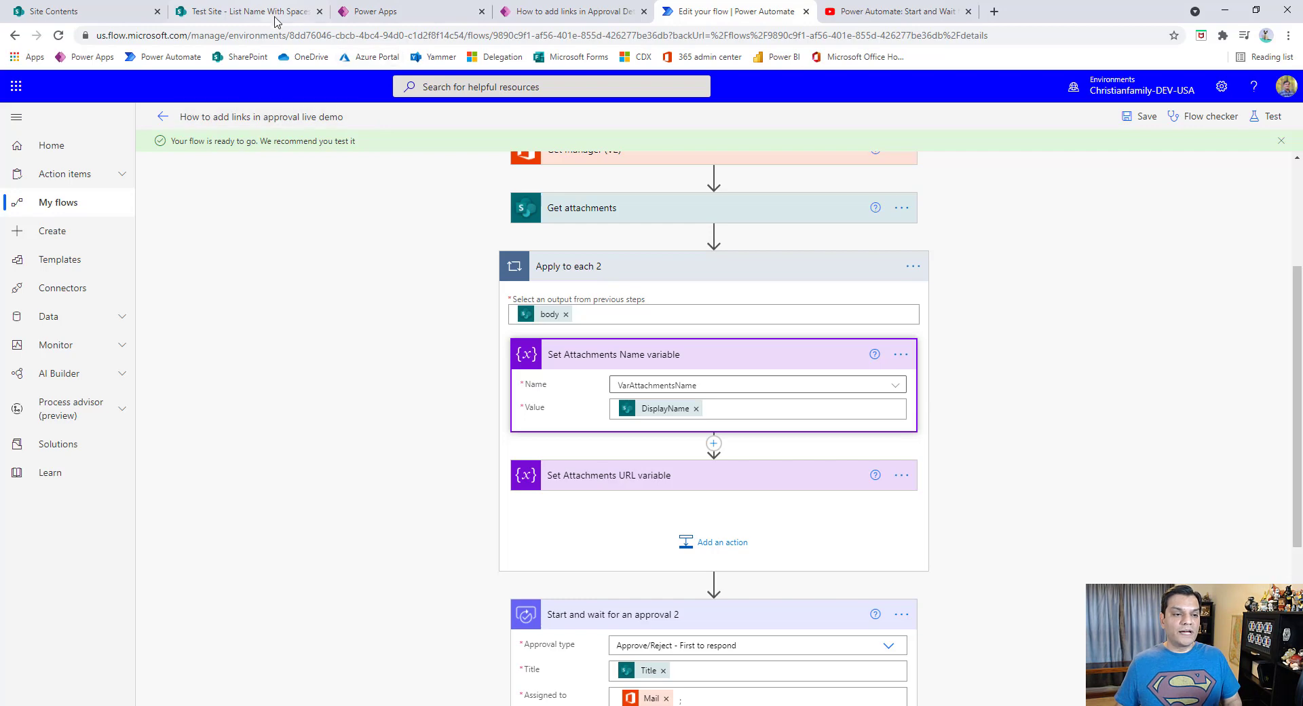
Step: Switch to Power Apps, leave the app preview, and change the Max attachments limit of the attachments control on AddEditScreen
click(511, 12)
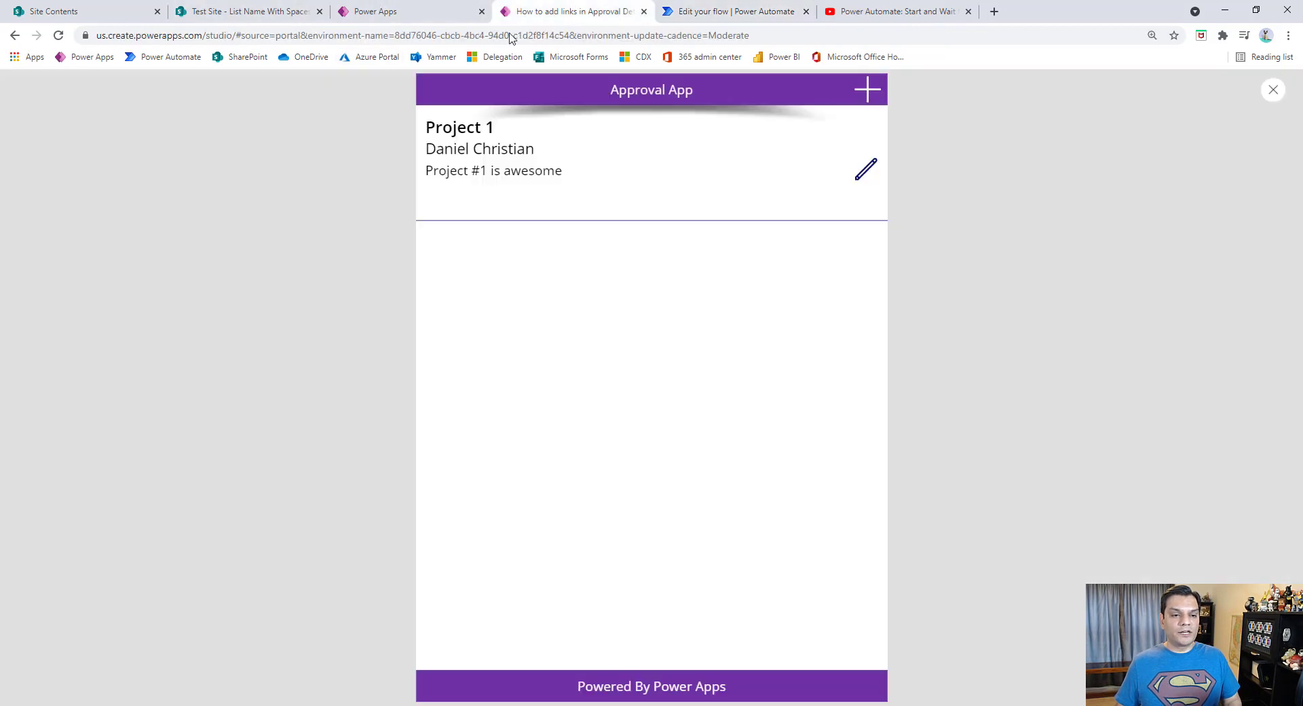
click(1274, 93)
click(781, 438)
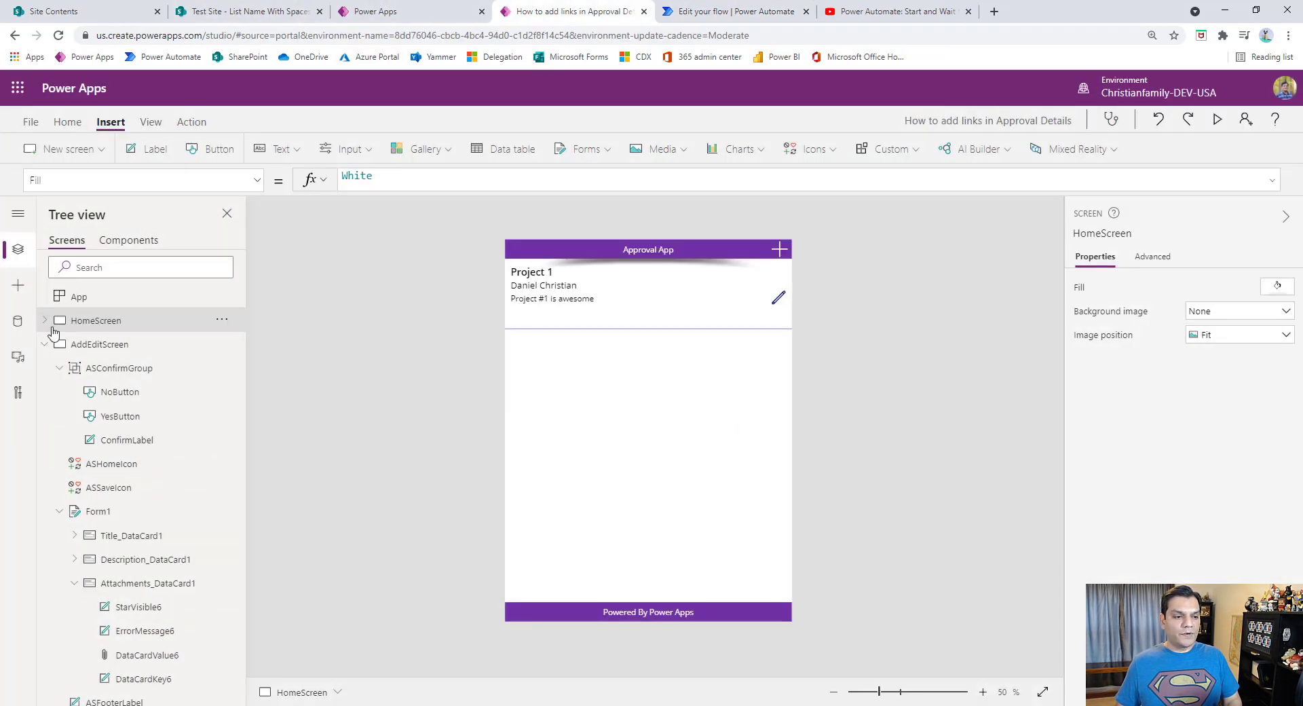
click(100, 344)
click(682, 431)
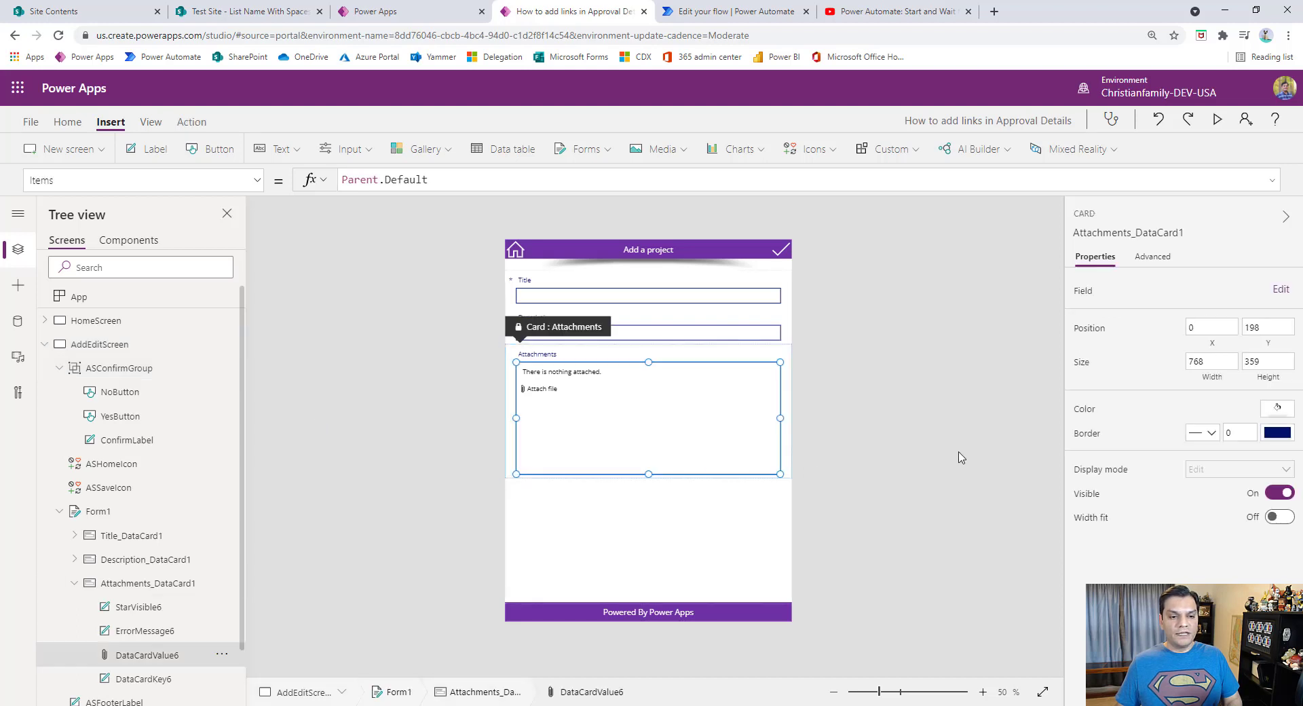
click(1267, 310)
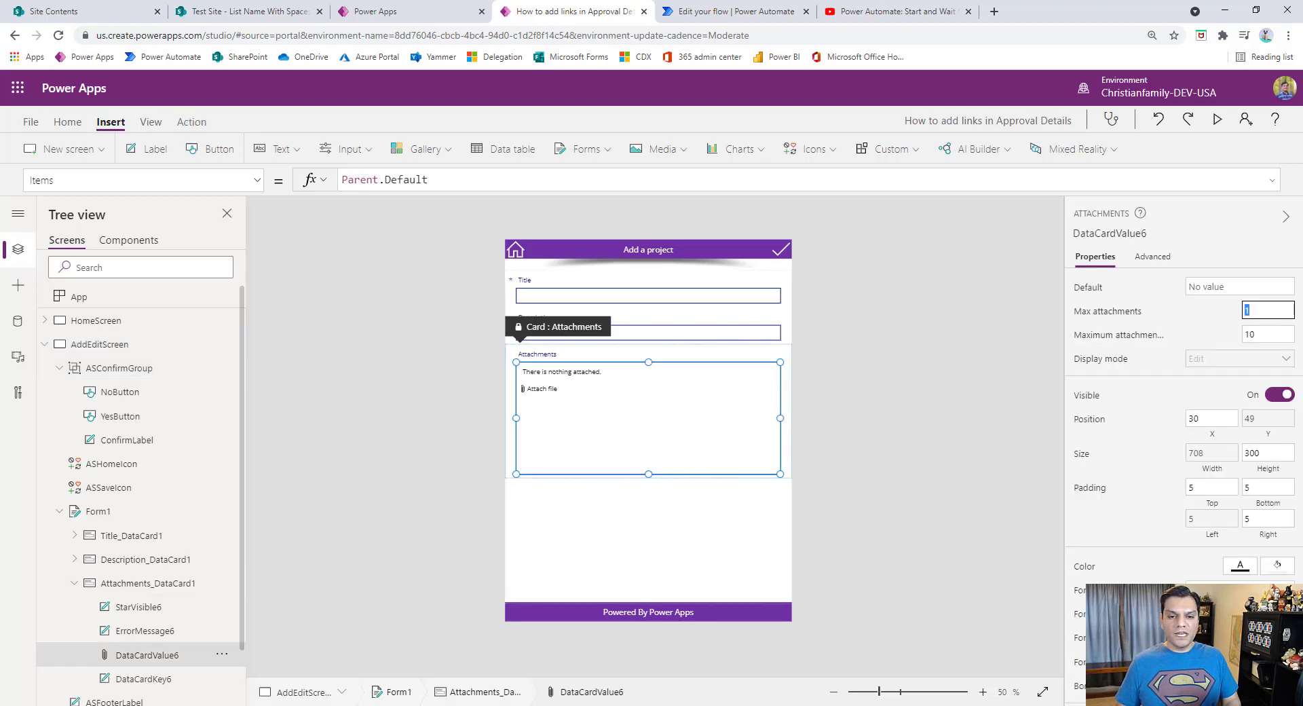
click(965, 435)
Step: Save the app to the cloud as "How to add links in Approval Details" and return to the editor
click(31, 121)
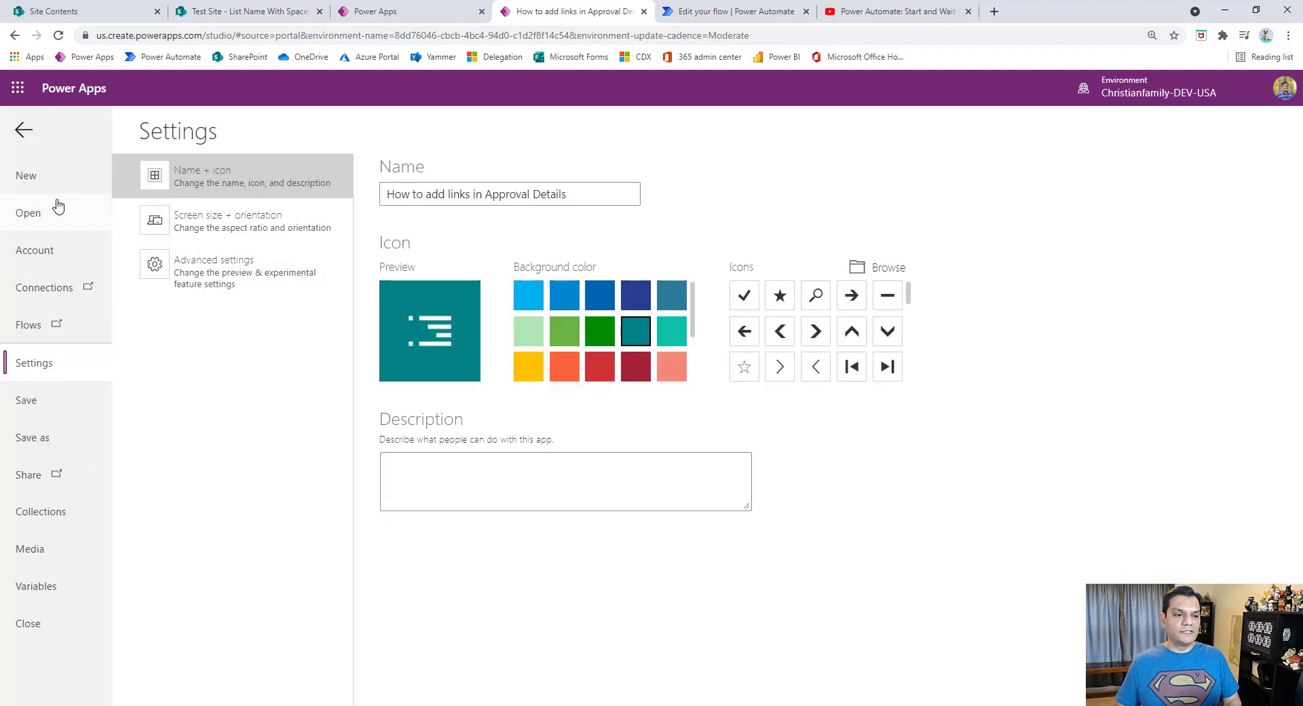
click(43, 404)
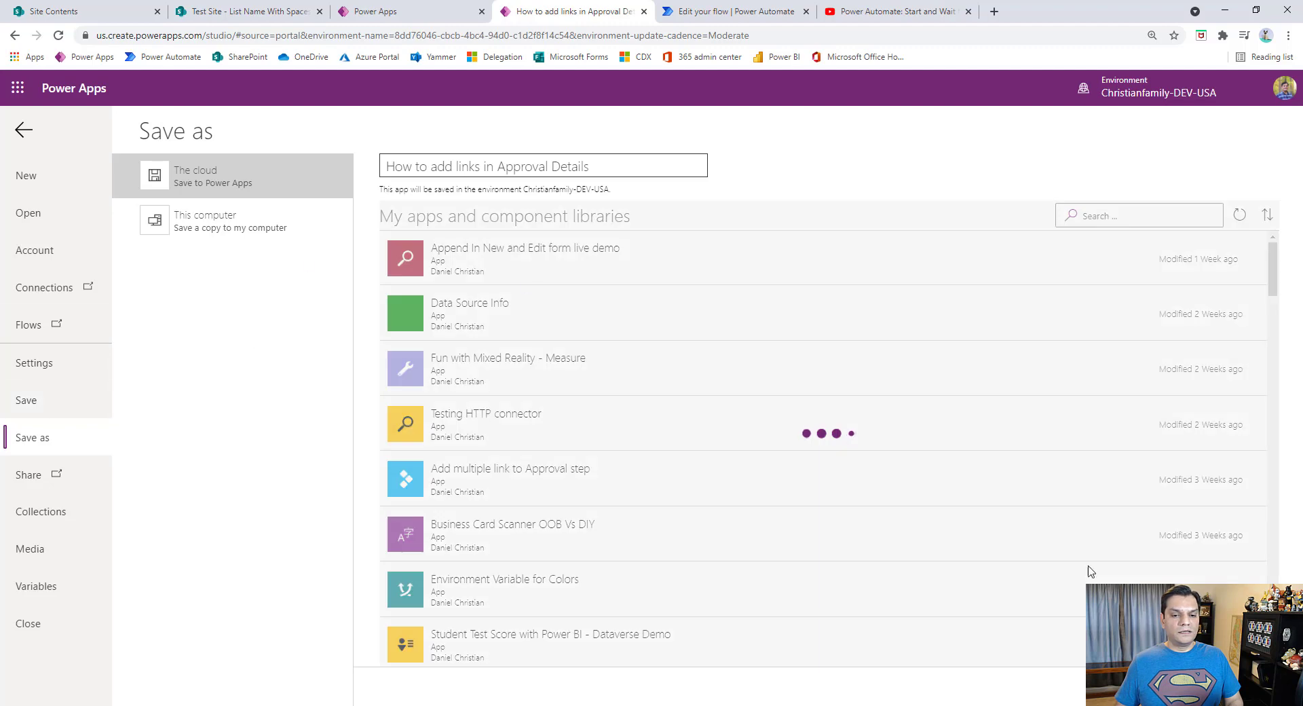
click(1244, 686)
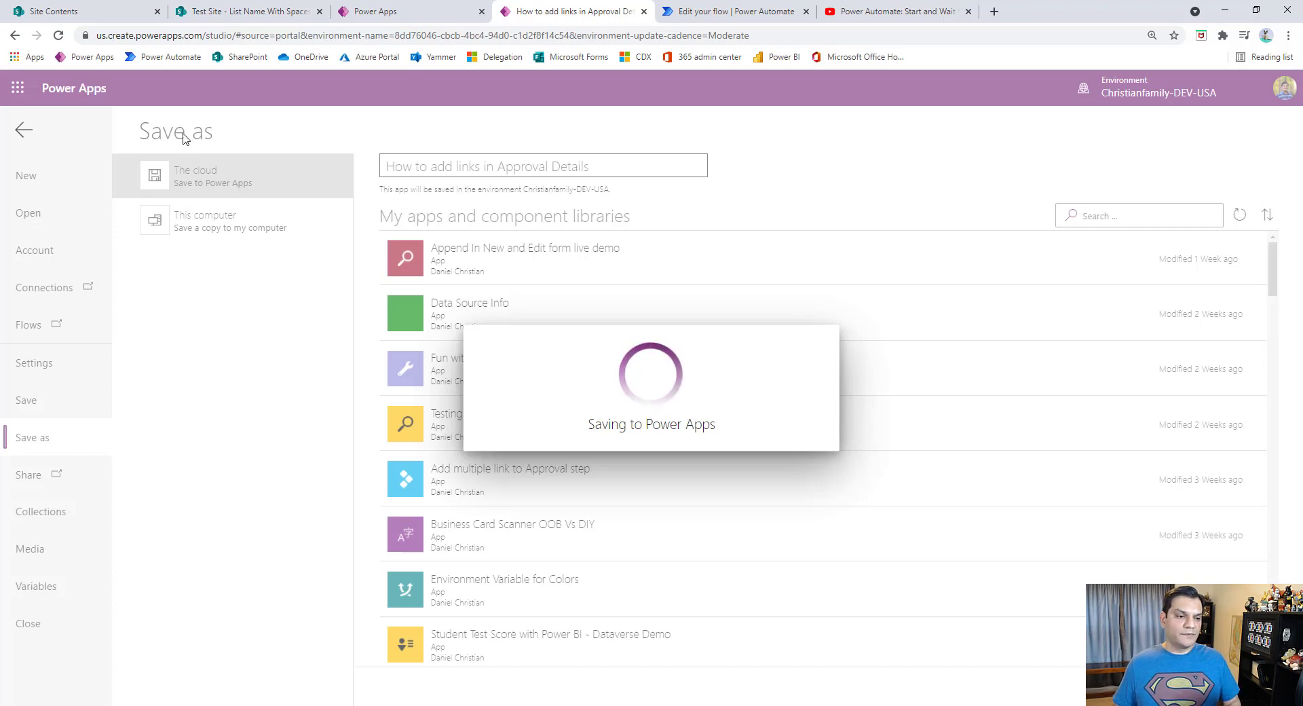
click(23, 133)
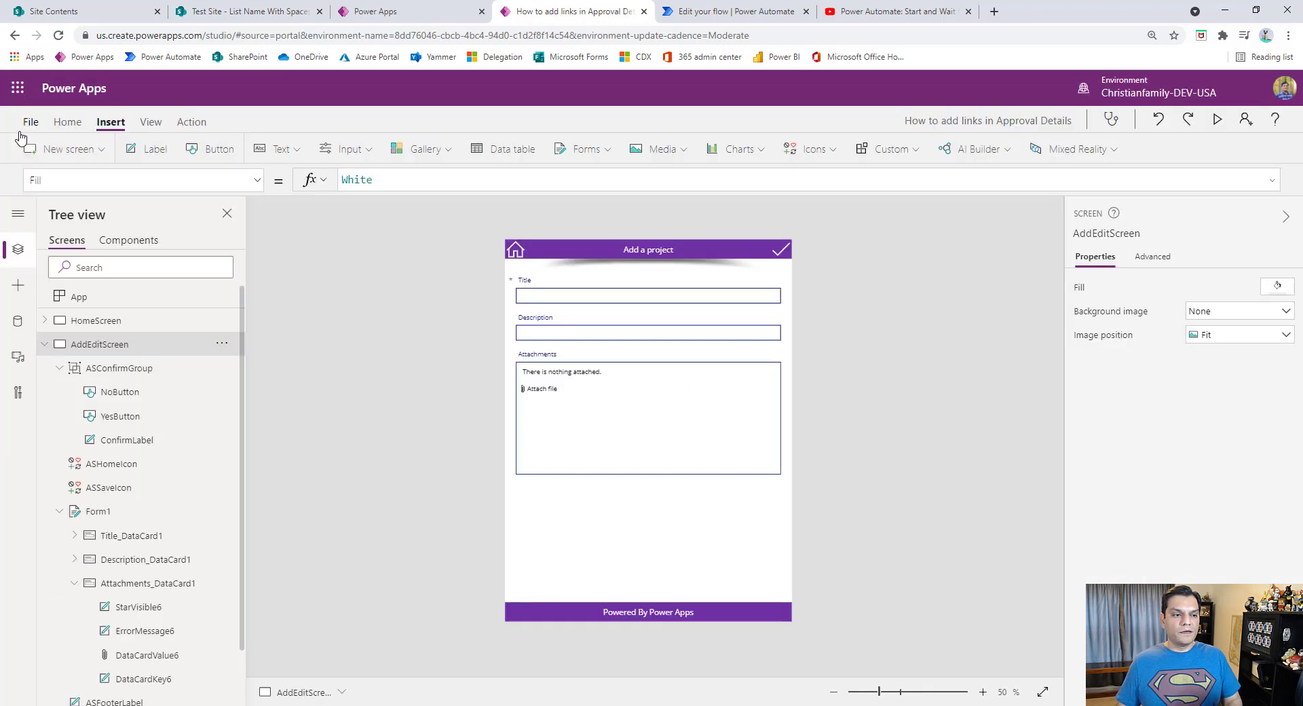
Step: Preview the app, go to its home screen, and start adding a new project
click(1218, 120)
click(431, 95)
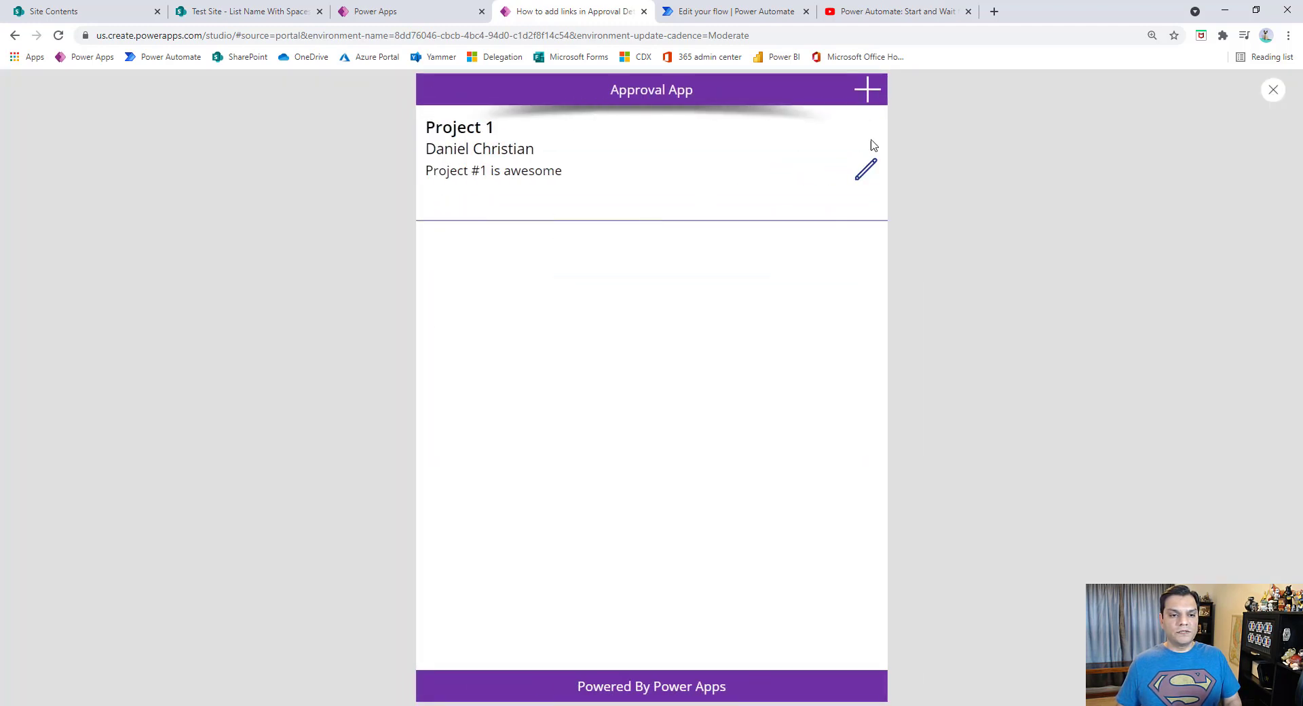
click(868, 87)
Step: Enter the project title "Project 2" and the description "Project 2 is cloudy with two attachments"
click(555, 170)
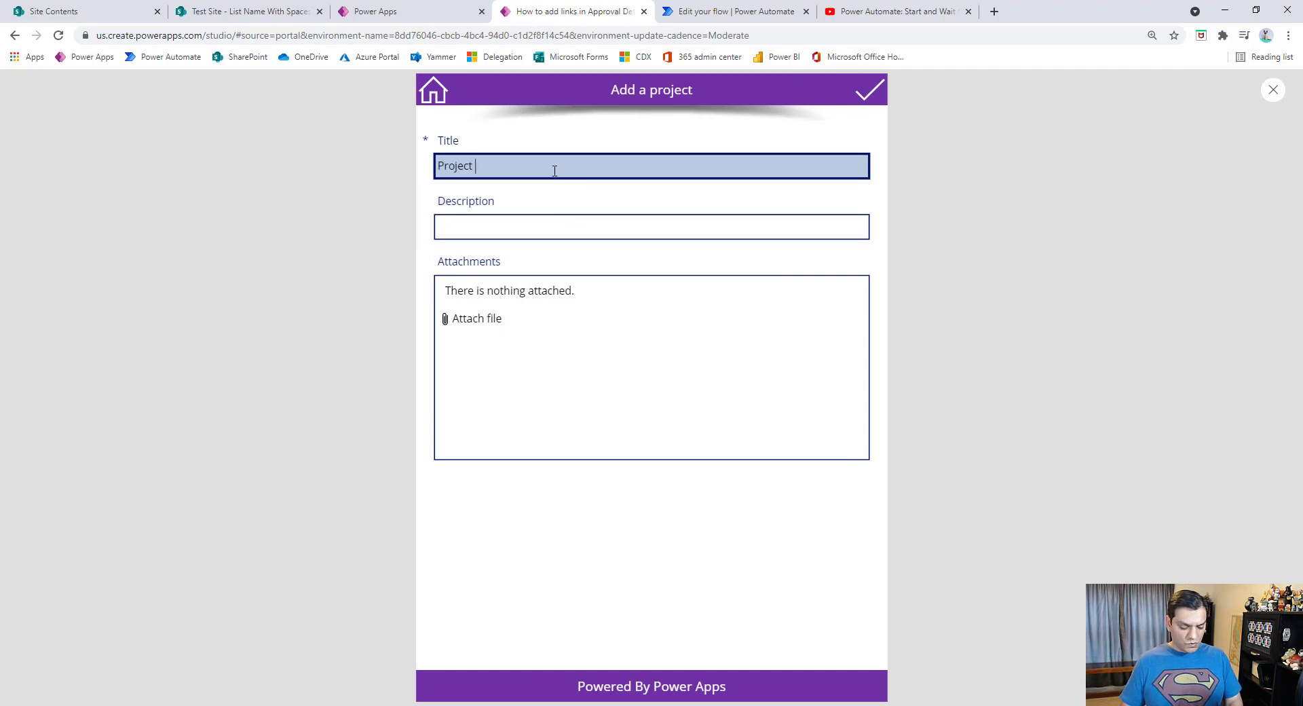
click(544, 226)
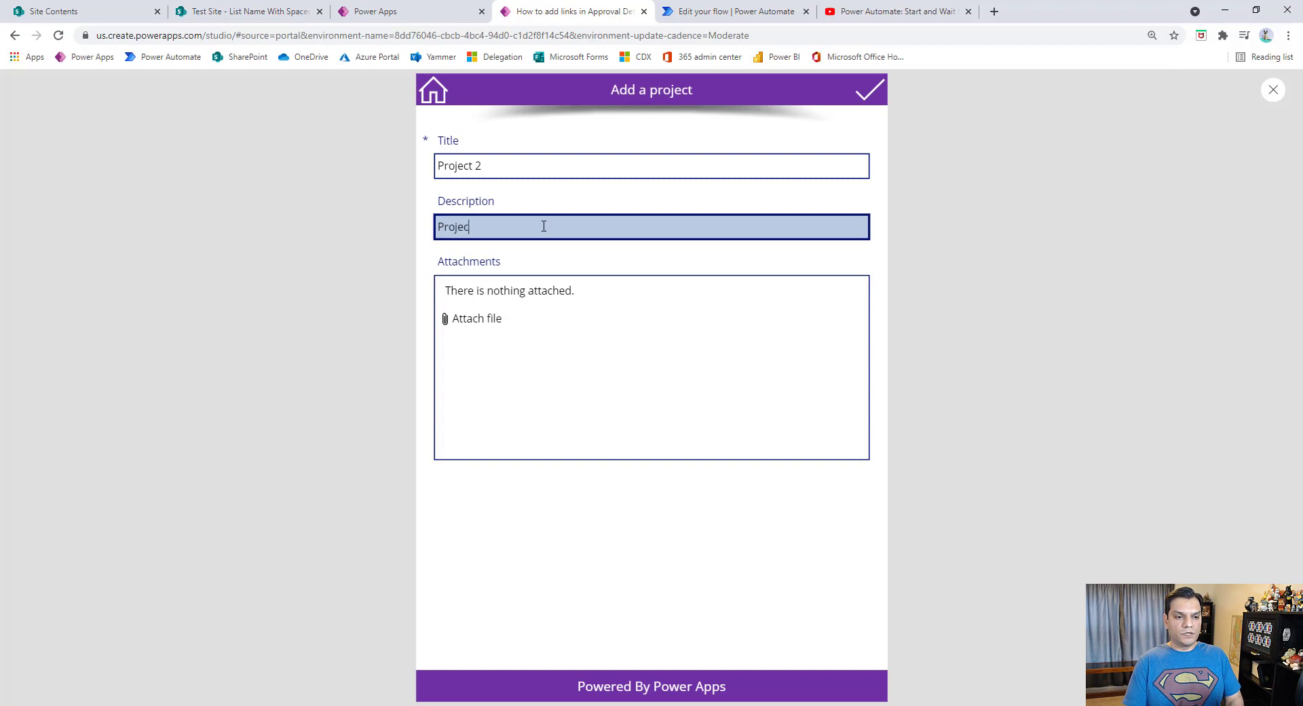
text(dy with two attachments)
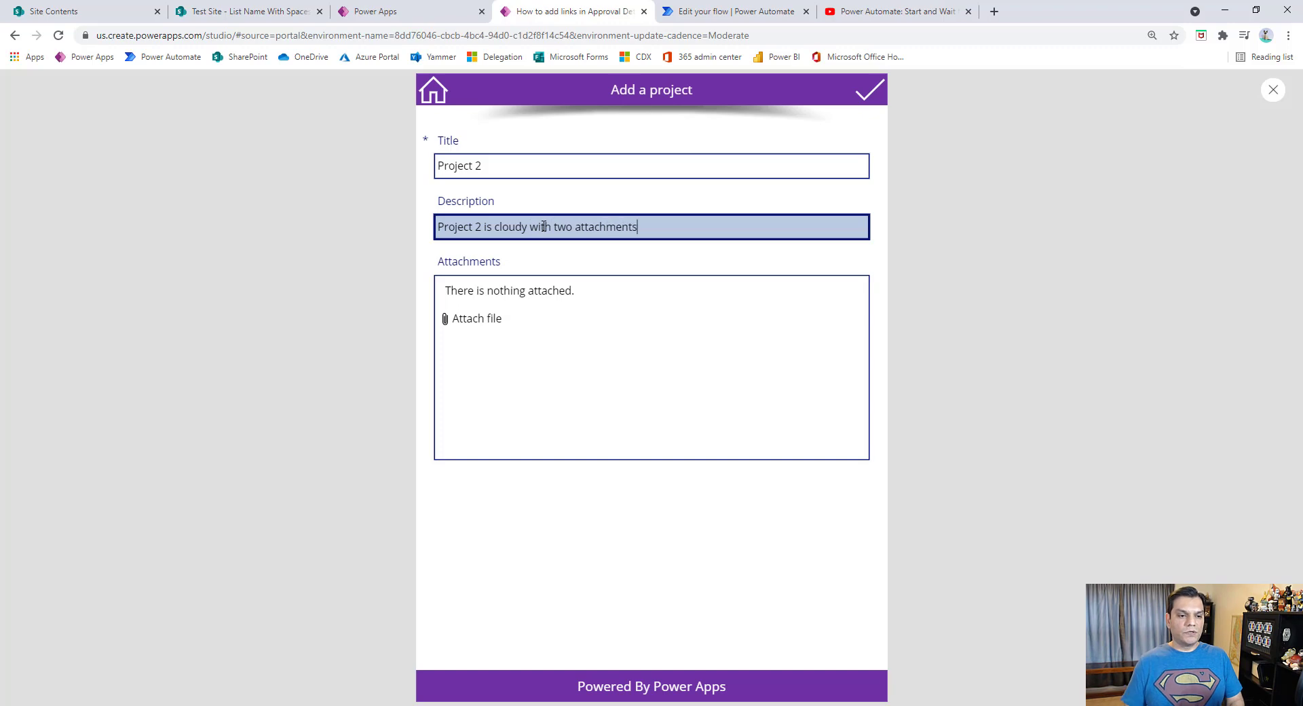
Step: Attach TestDocument.docx from the Documents folder to the new project
click(495, 319)
drag(638, 119, 636, 205)
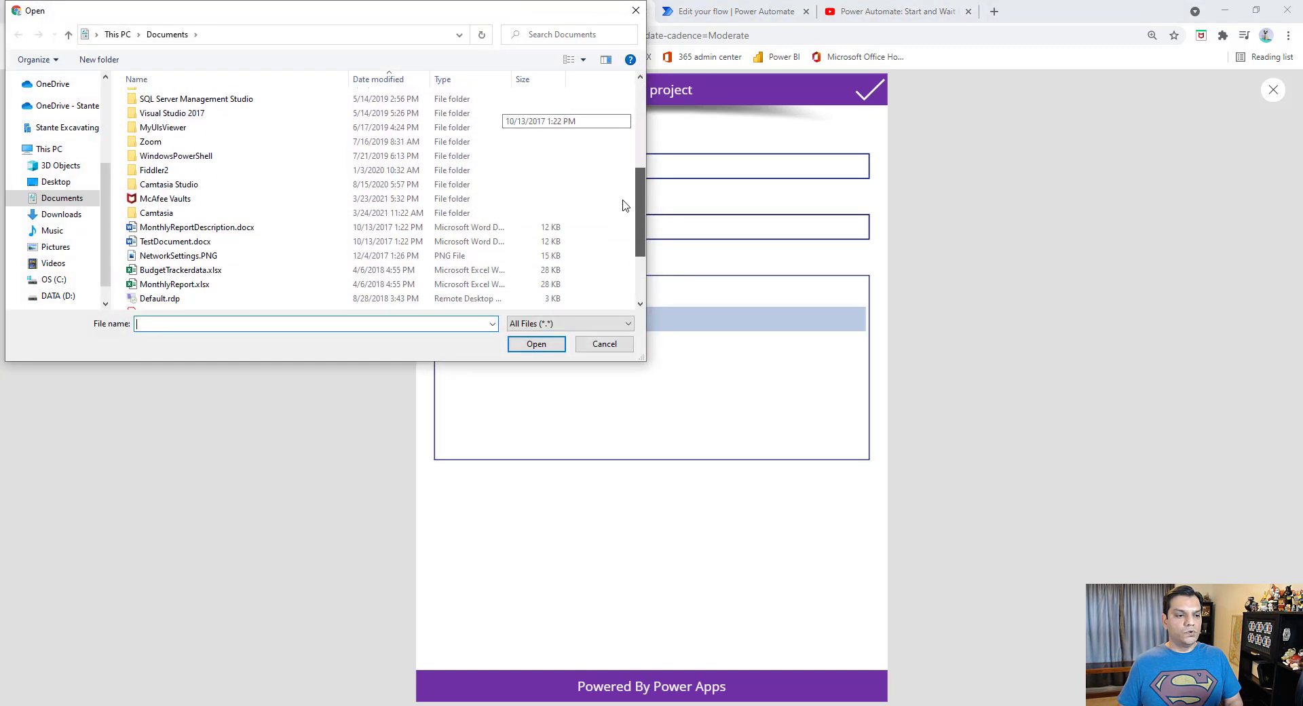
click(175, 242)
click(536, 344)
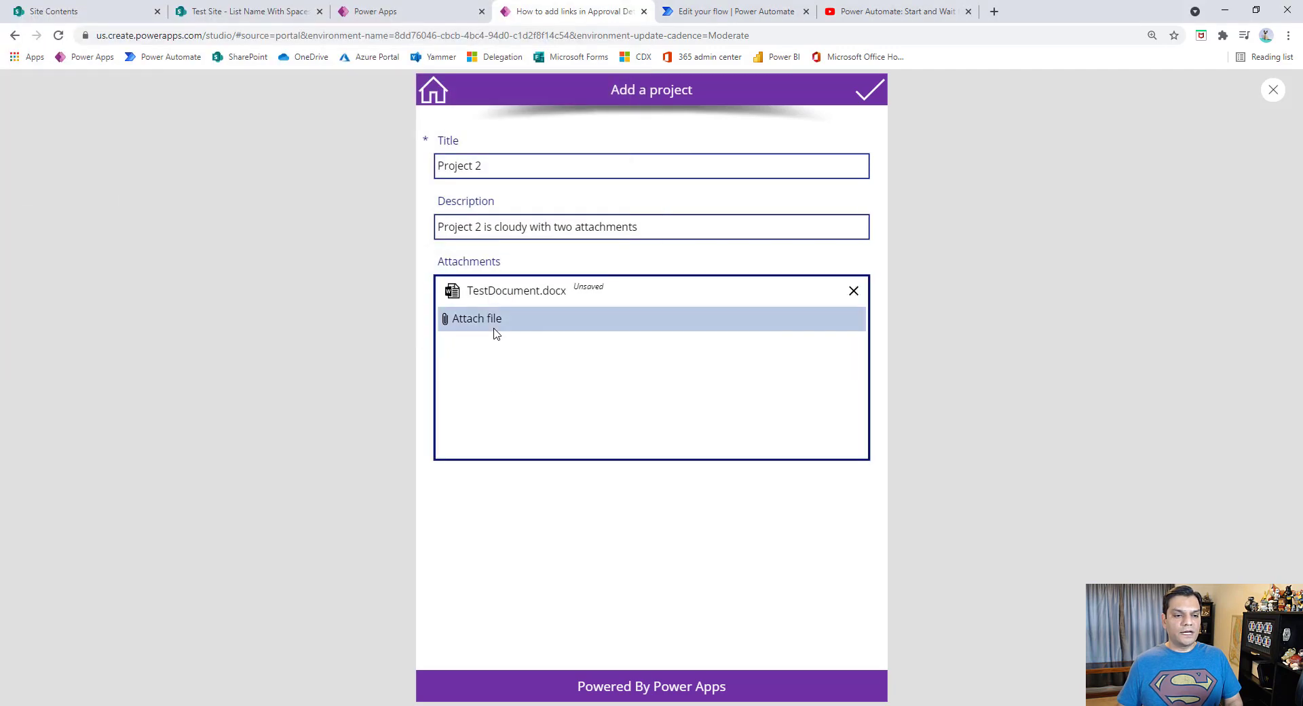
Step: Attach TestPDFDocument.pdf as the second file, then submit the project and confirm the submission
click(495, 329)
drag(641, 129, 541, 262)
click(163, 296)
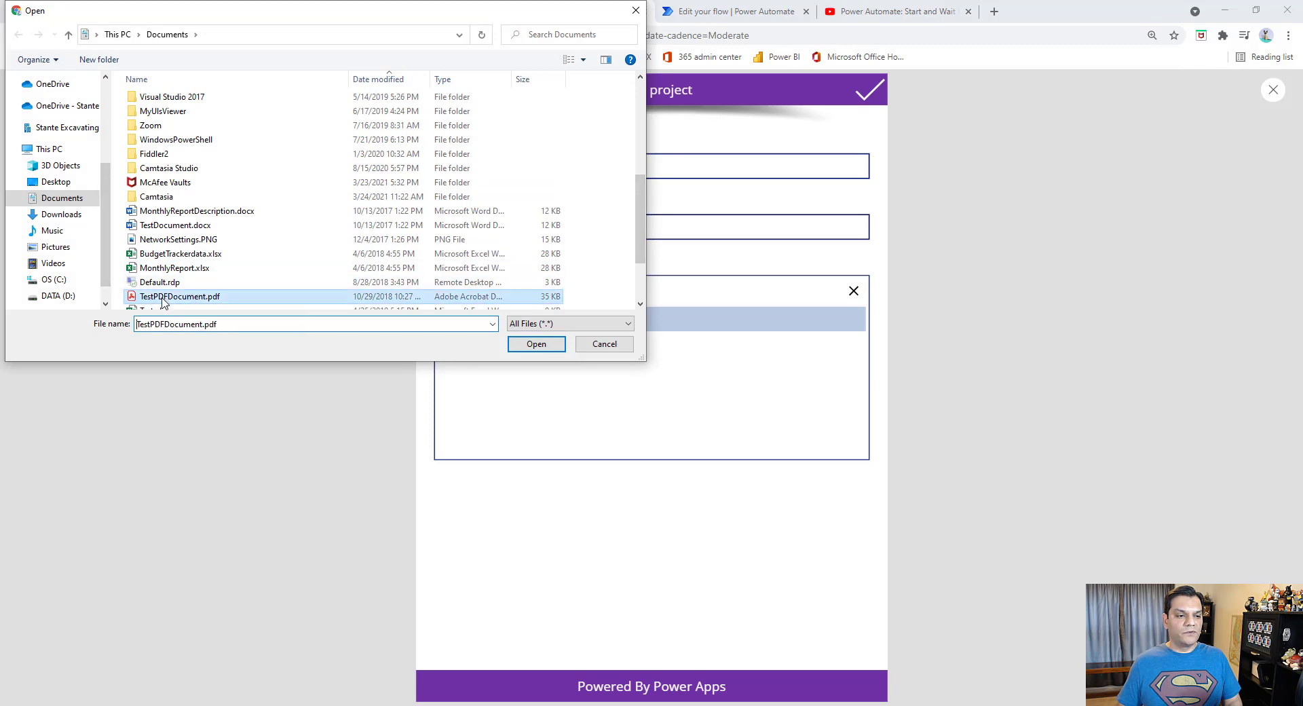
click(533, 345)
click(861, 93)
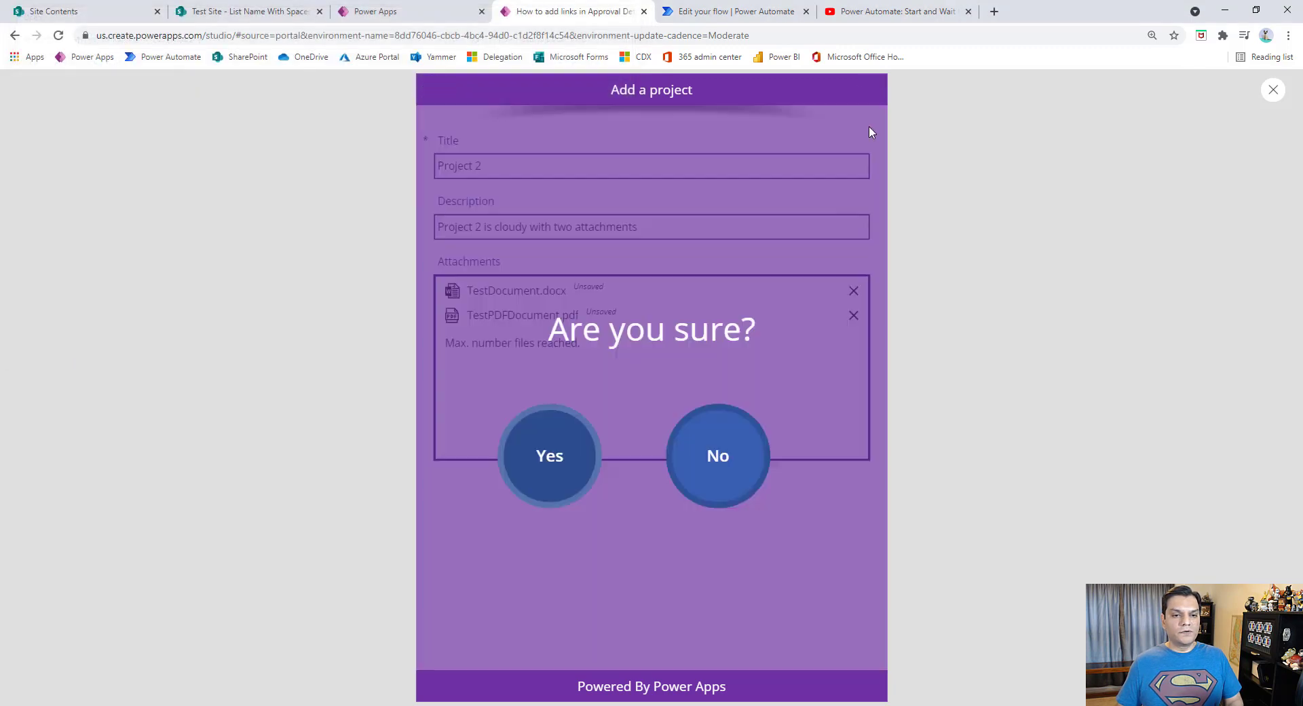
click(538, 468)
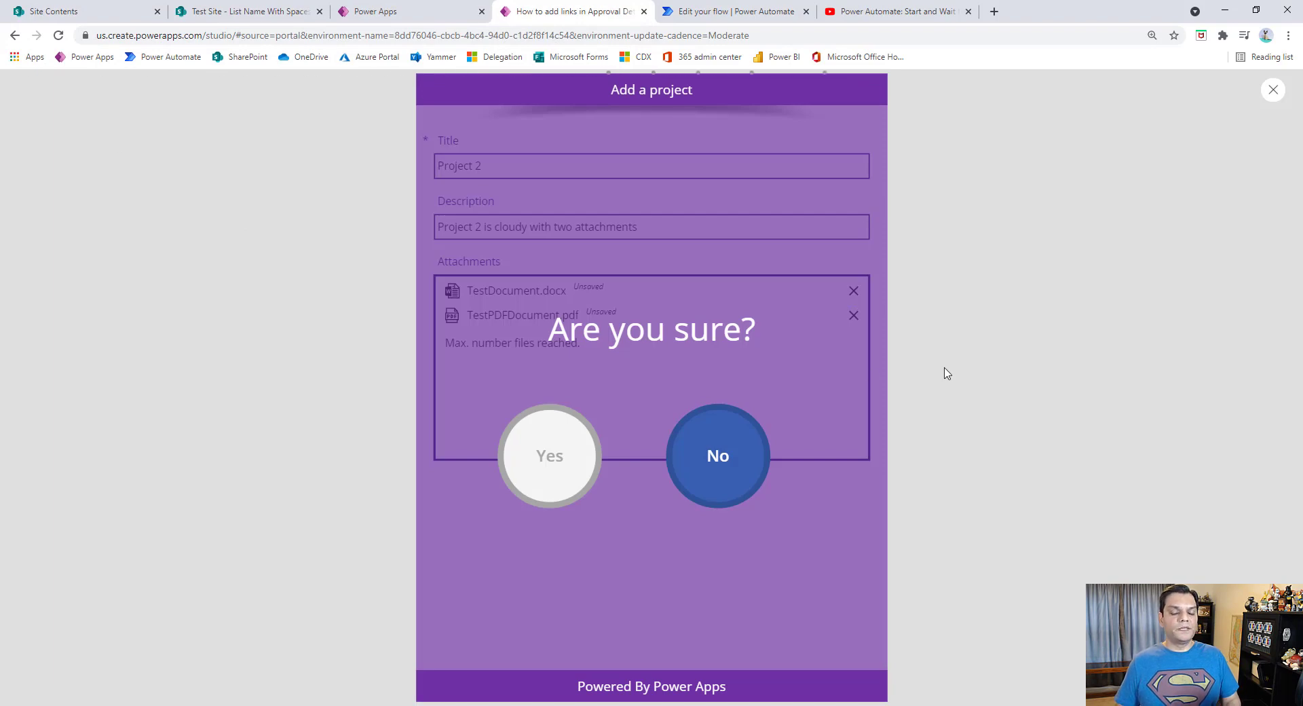
Step: Switch to the SharePoint list, refresh it, and open the Project 2 item to check its attachments
click(220, 7)
click(58, 35)
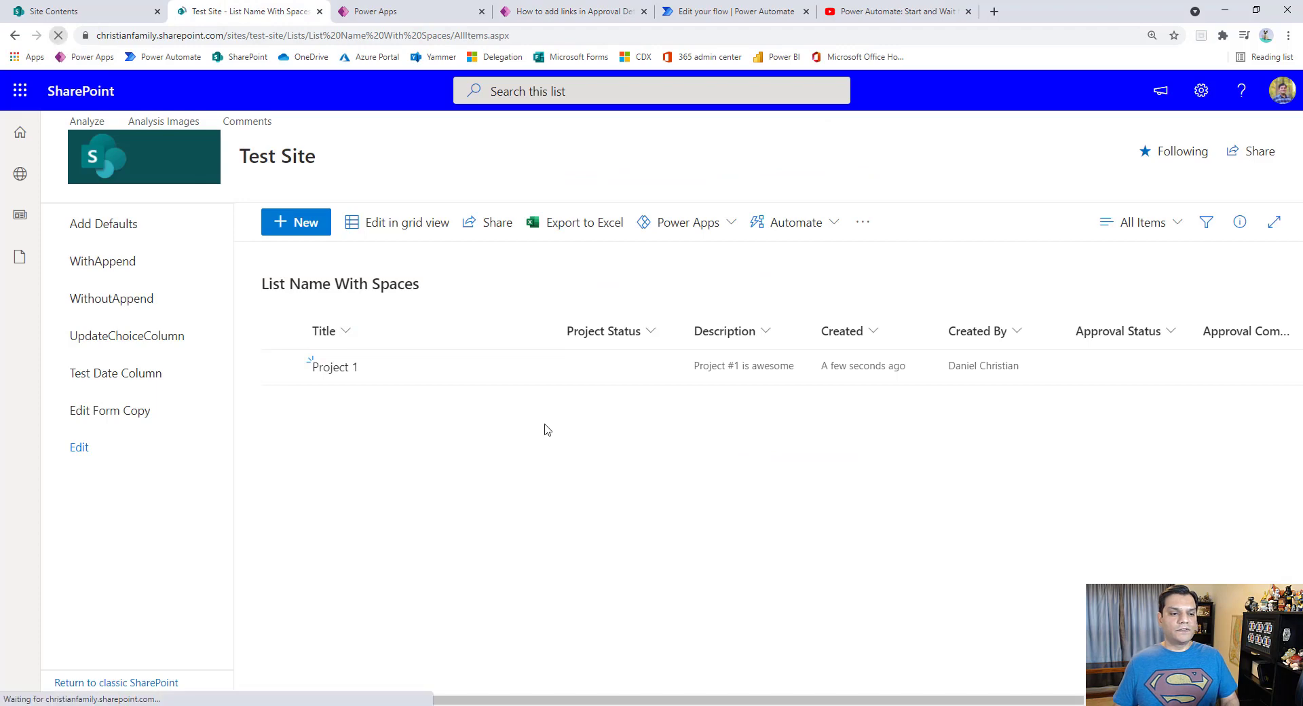
click(339, 407)
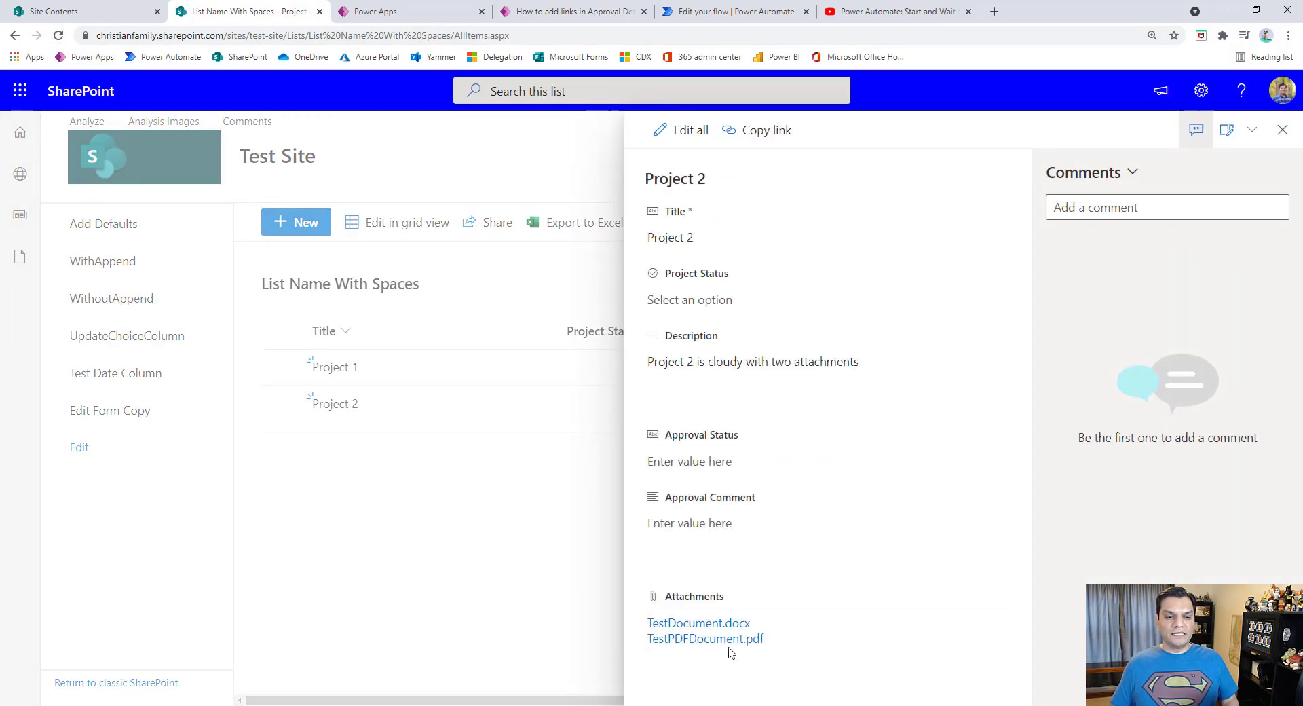
click(1282, 129)
Step: Switch to Power Automate, open the flow's newest run, and expand the Apply to each 2 loop for review
click(739, 12)
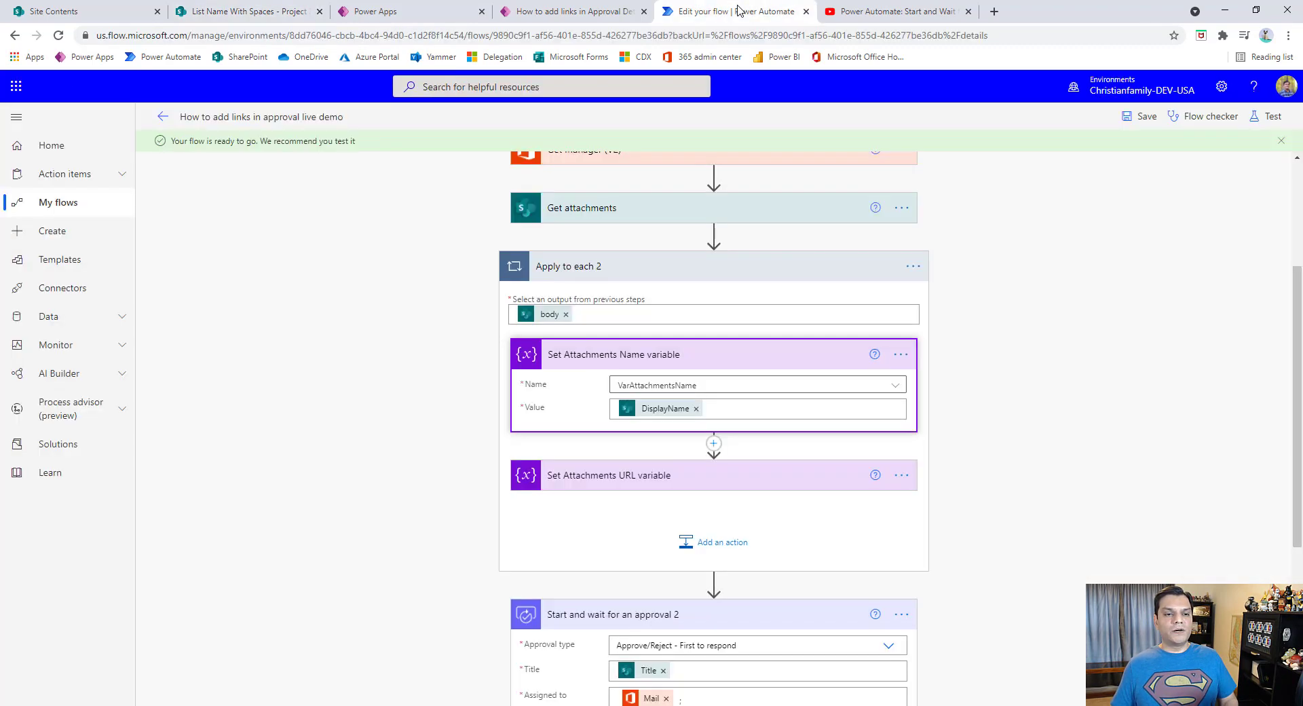
click(163, 117)
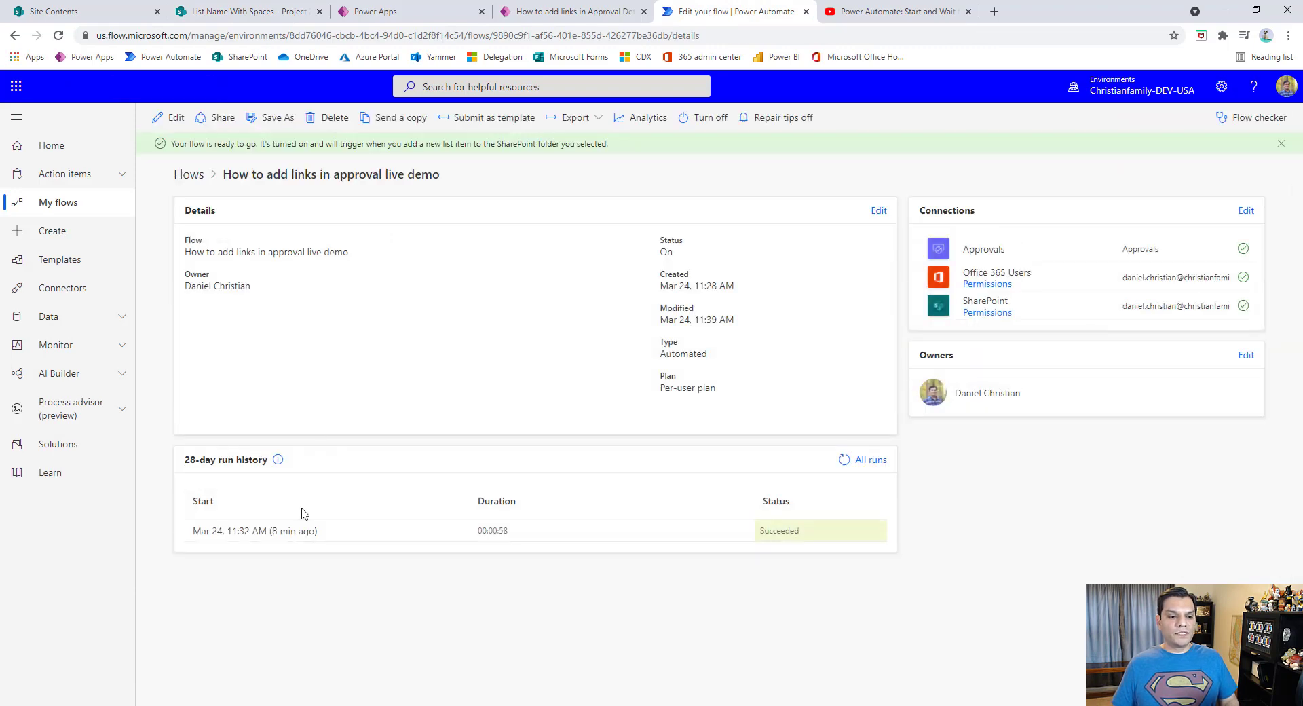
click(58, 35)
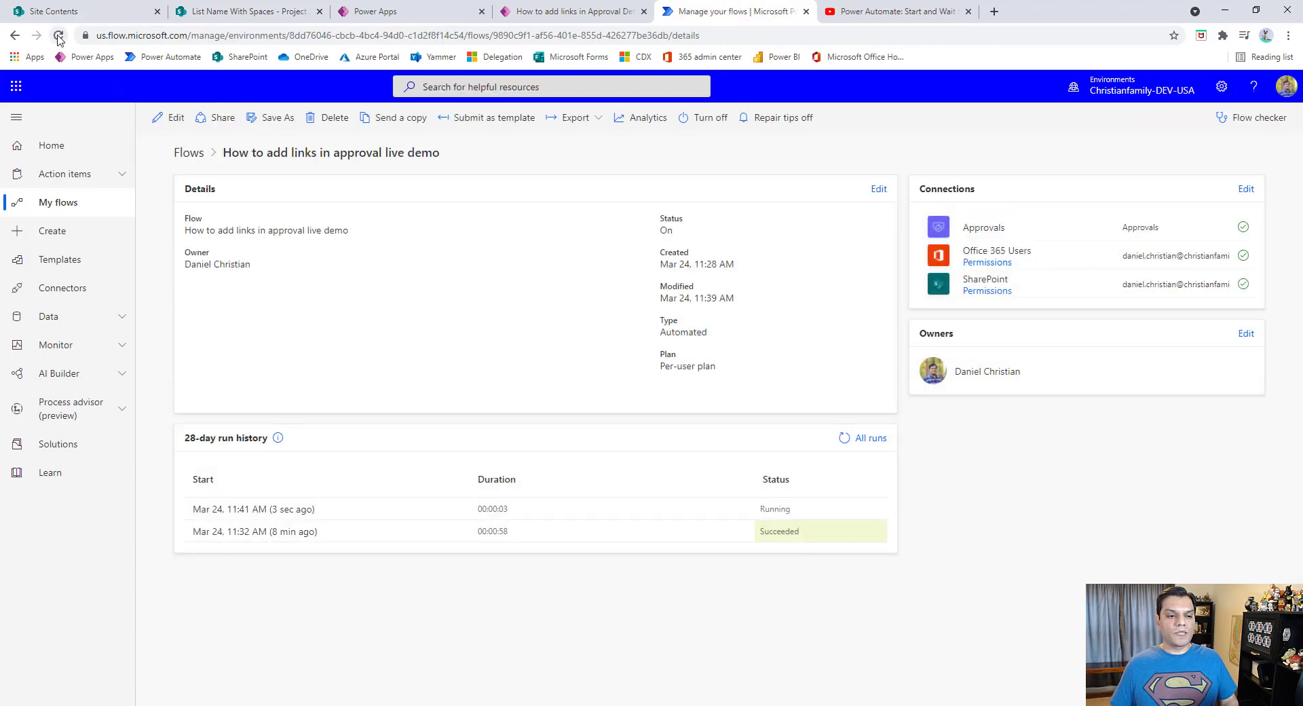
click(297, 510)
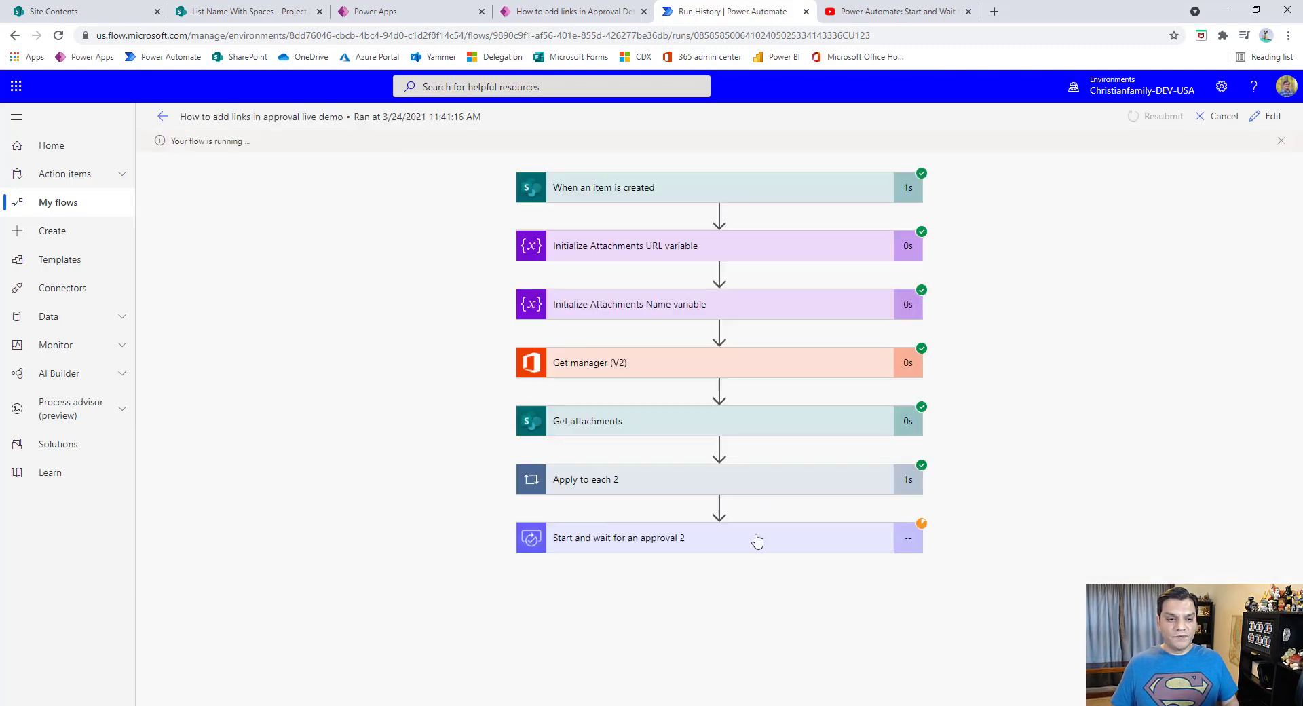
click(679, 490)
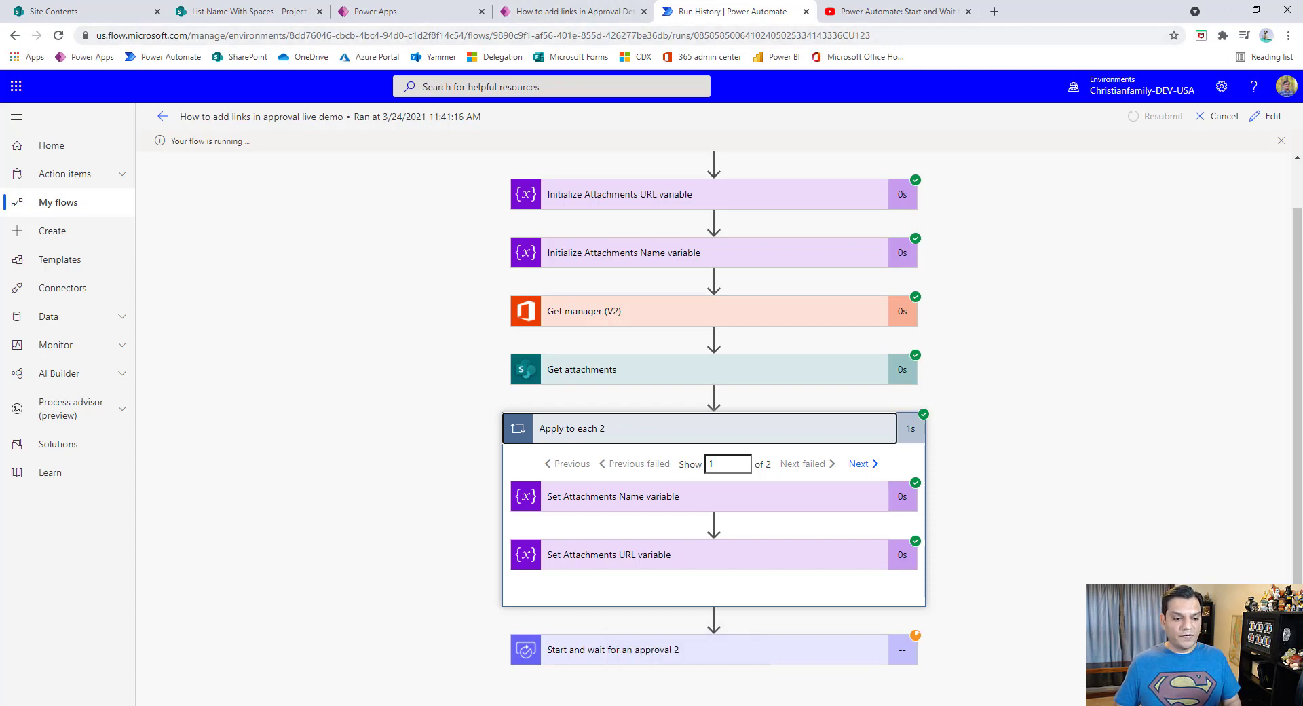
Step: Switch to Microsoft Teams, review the attachments in the Project 2 approval request, and approve it
key(alt+Tab)
click(141, 139)
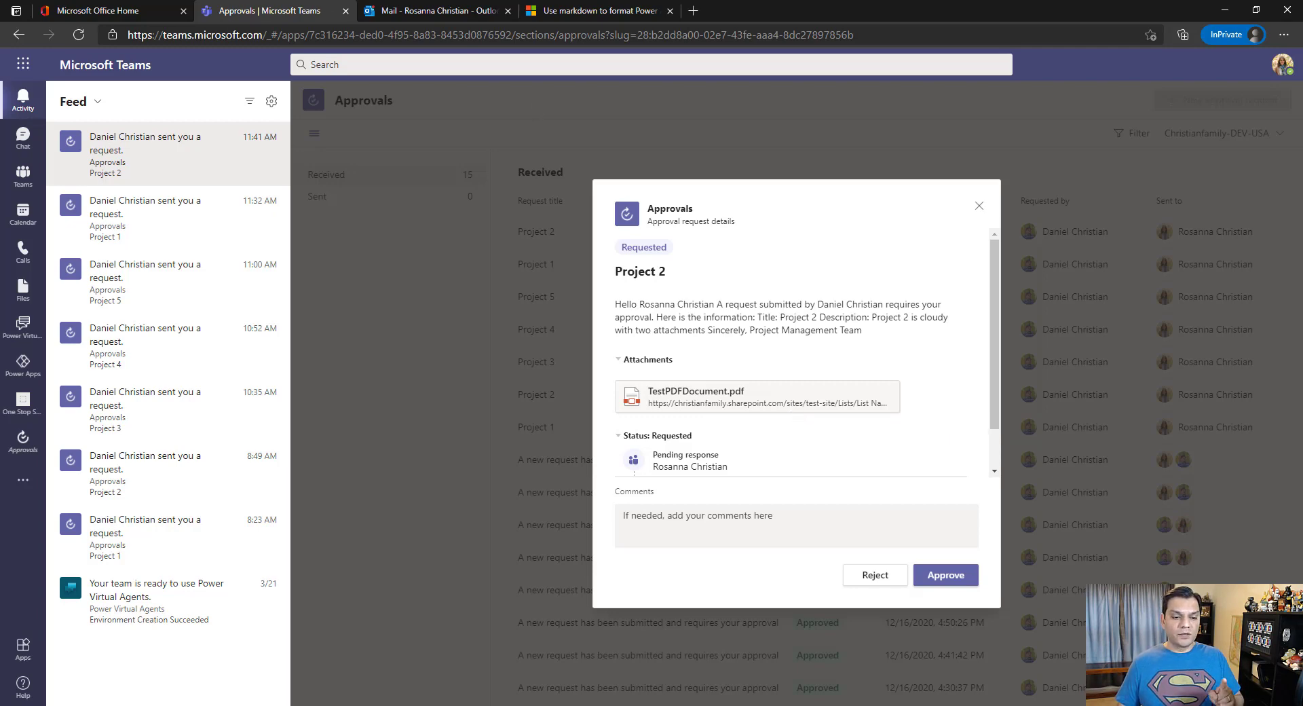
click(479, 655)
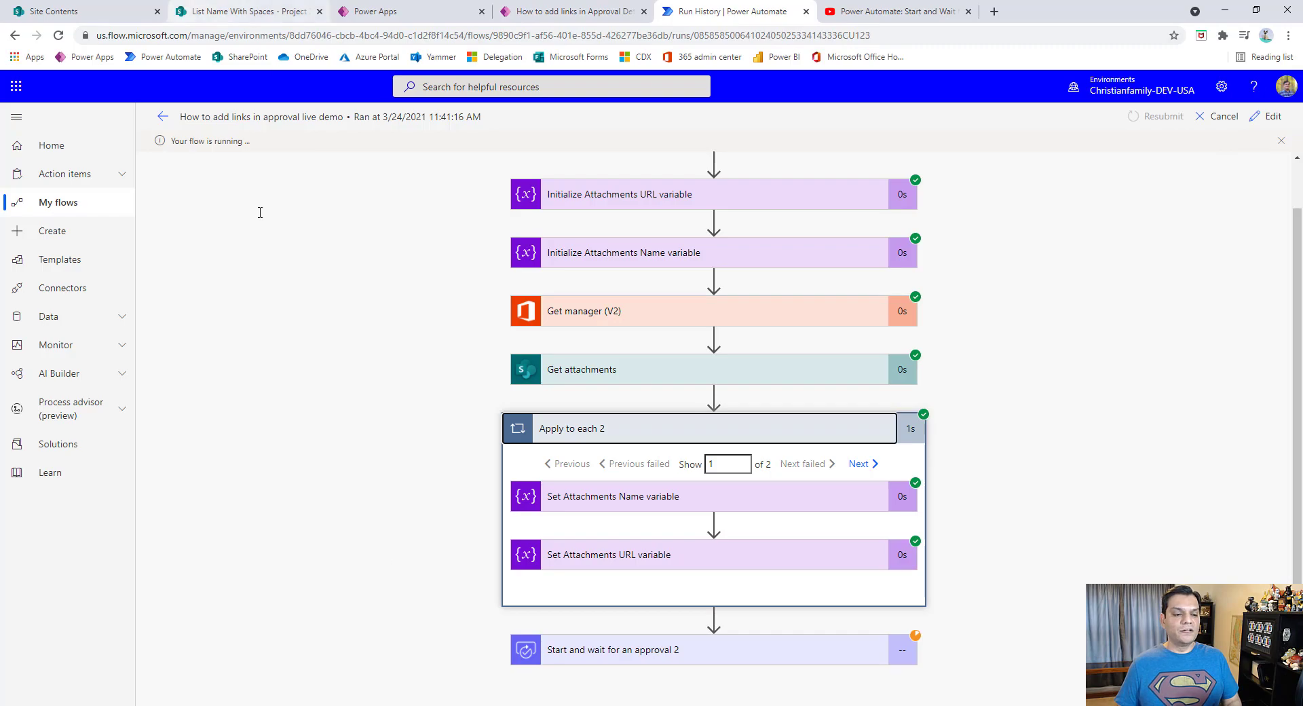
key(alt+Tab)
click(946, 575)
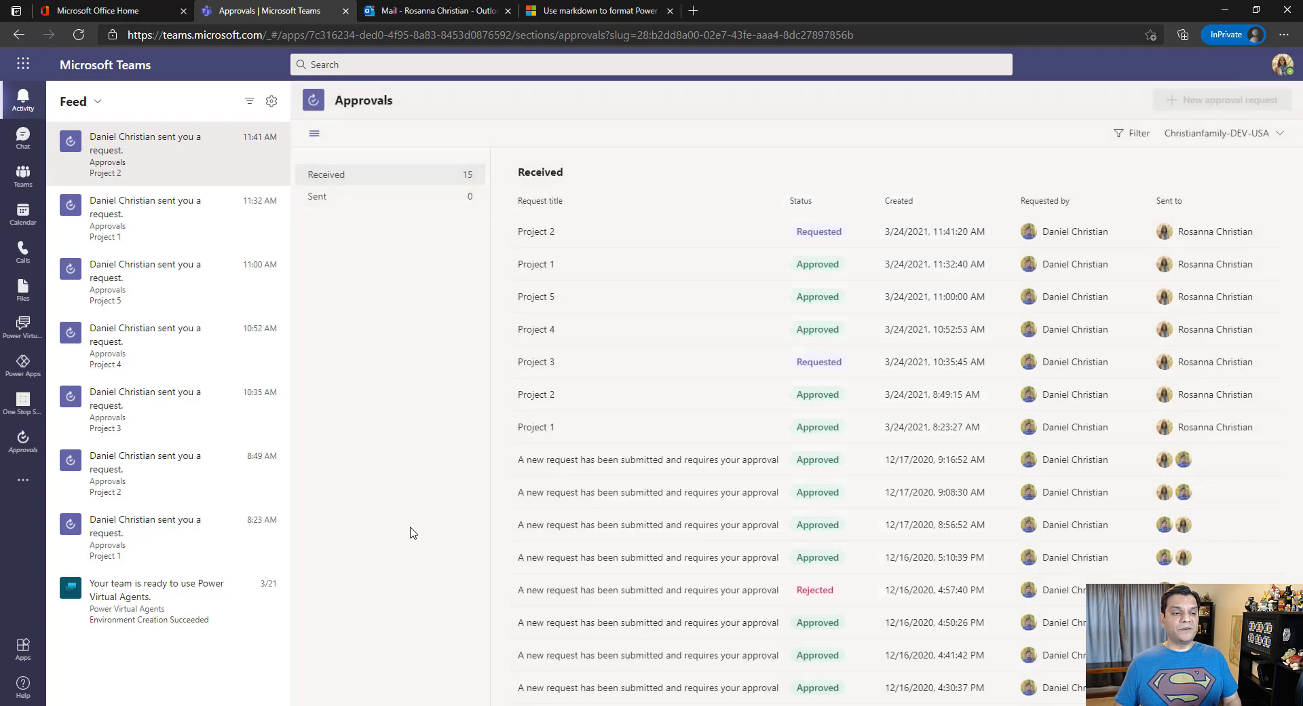
Step: View the Project 2 approval email in Outlook, and return to Power Automate to check the flow run's status
click(434, 10)
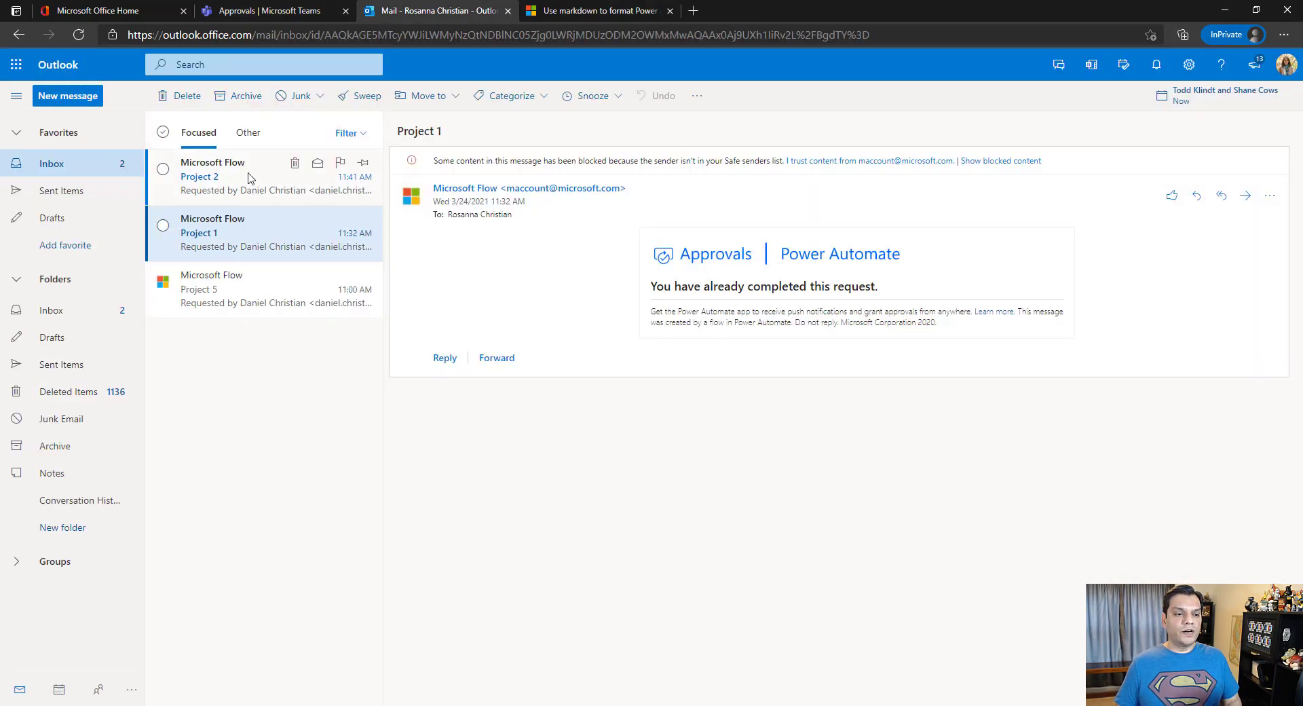
click(248, 177)
click(225, 249)
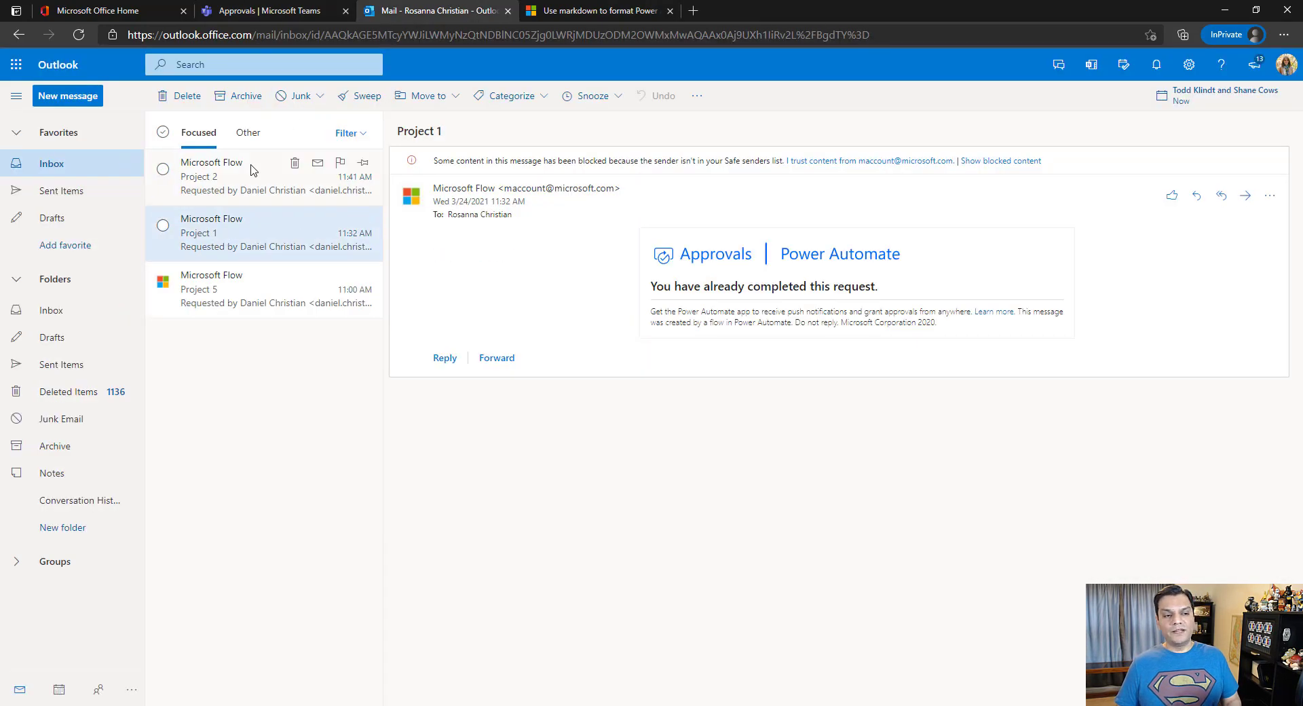
click(252, 171)
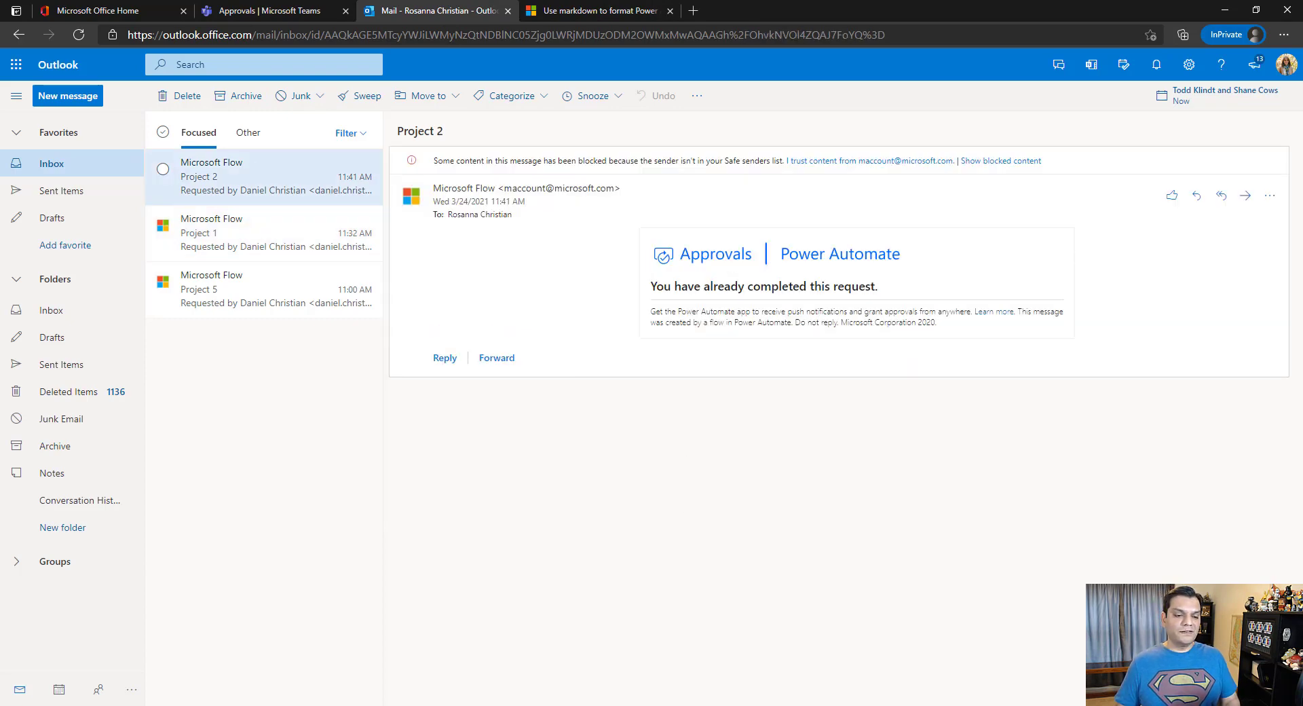
mouse_move(548, 705)
click(475, 655)
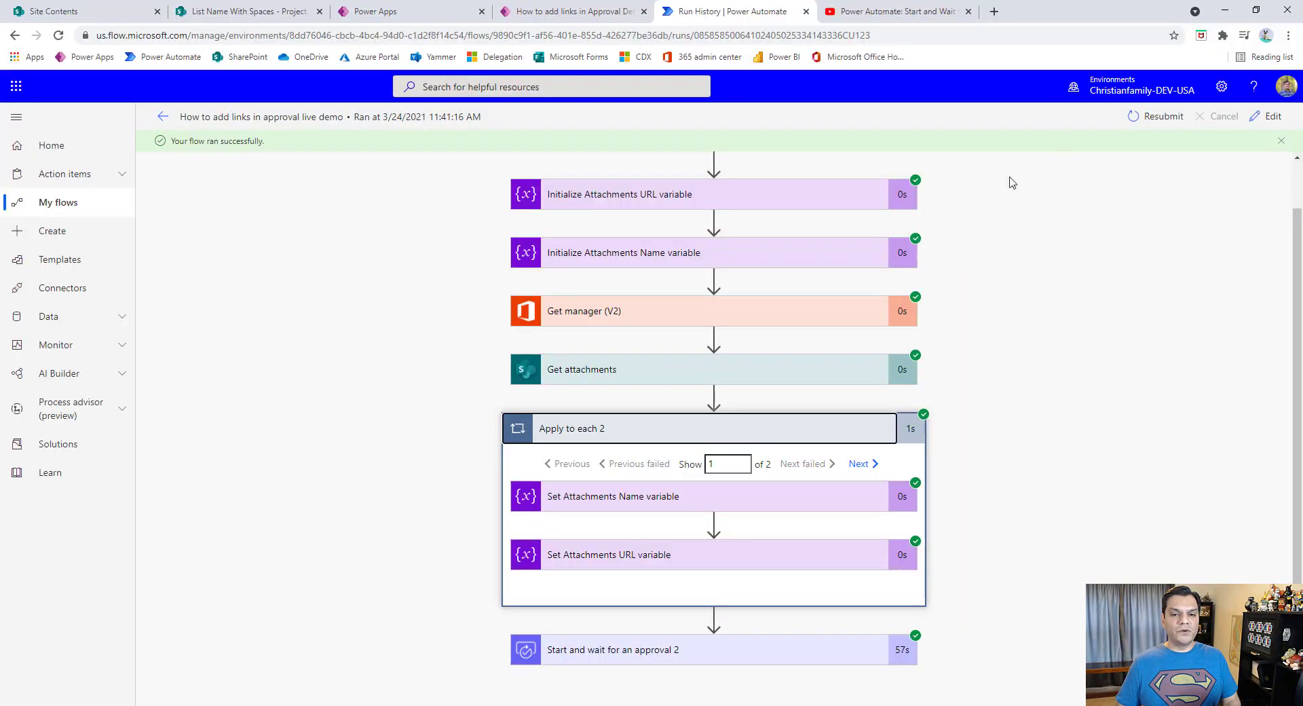
Step: Open the flow for editing and delete the Set Attachments Name variable action from Apply to each 2
click(1257, 132)
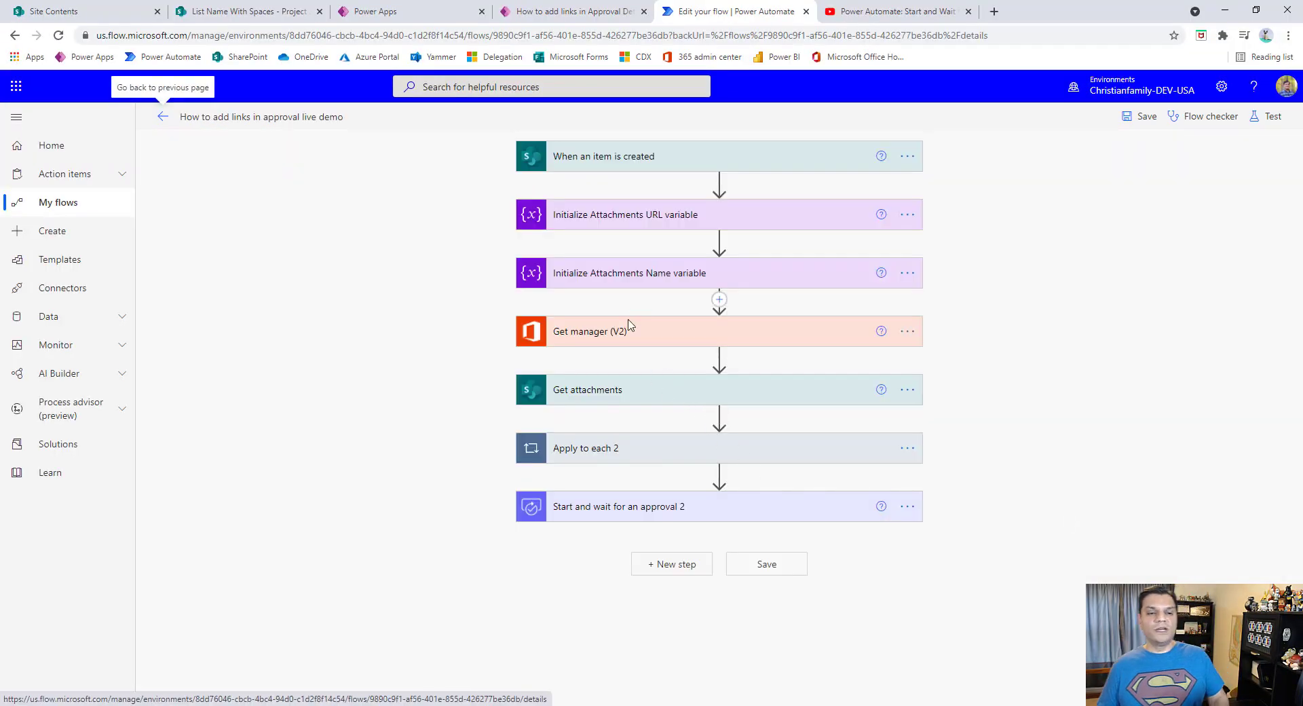
click(603, 454)
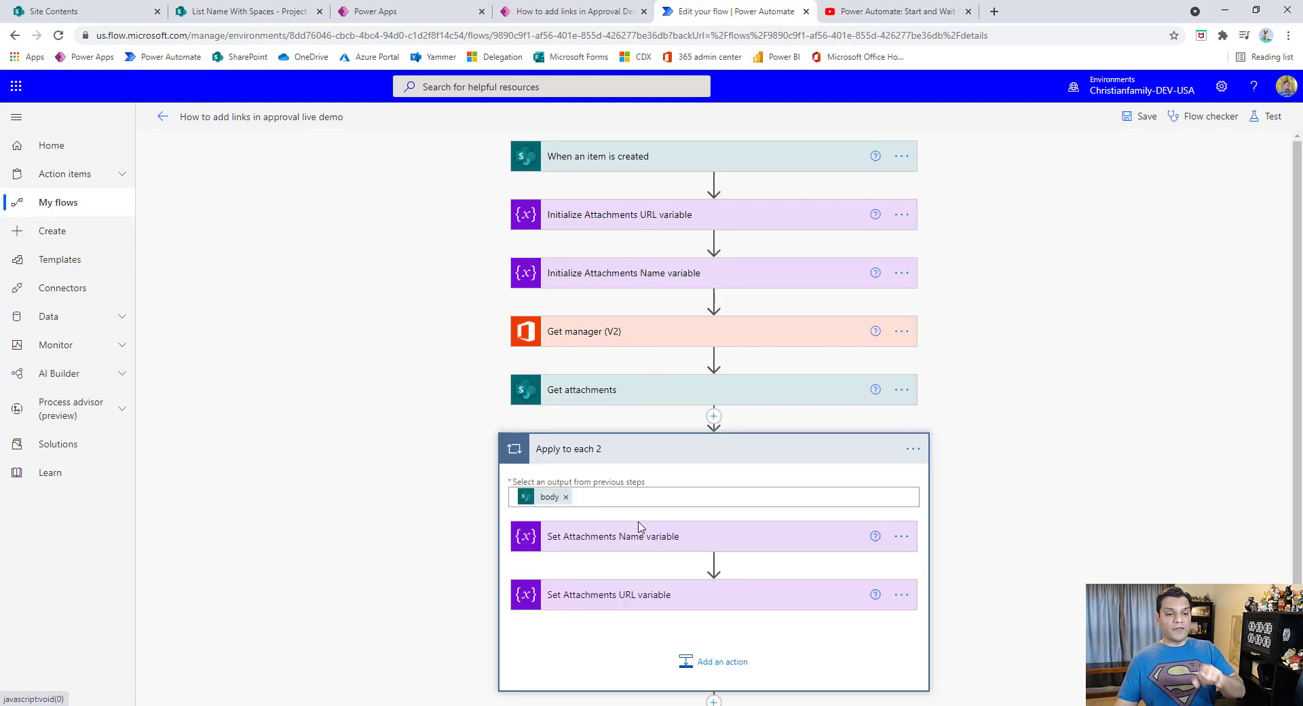
click(691, 538)
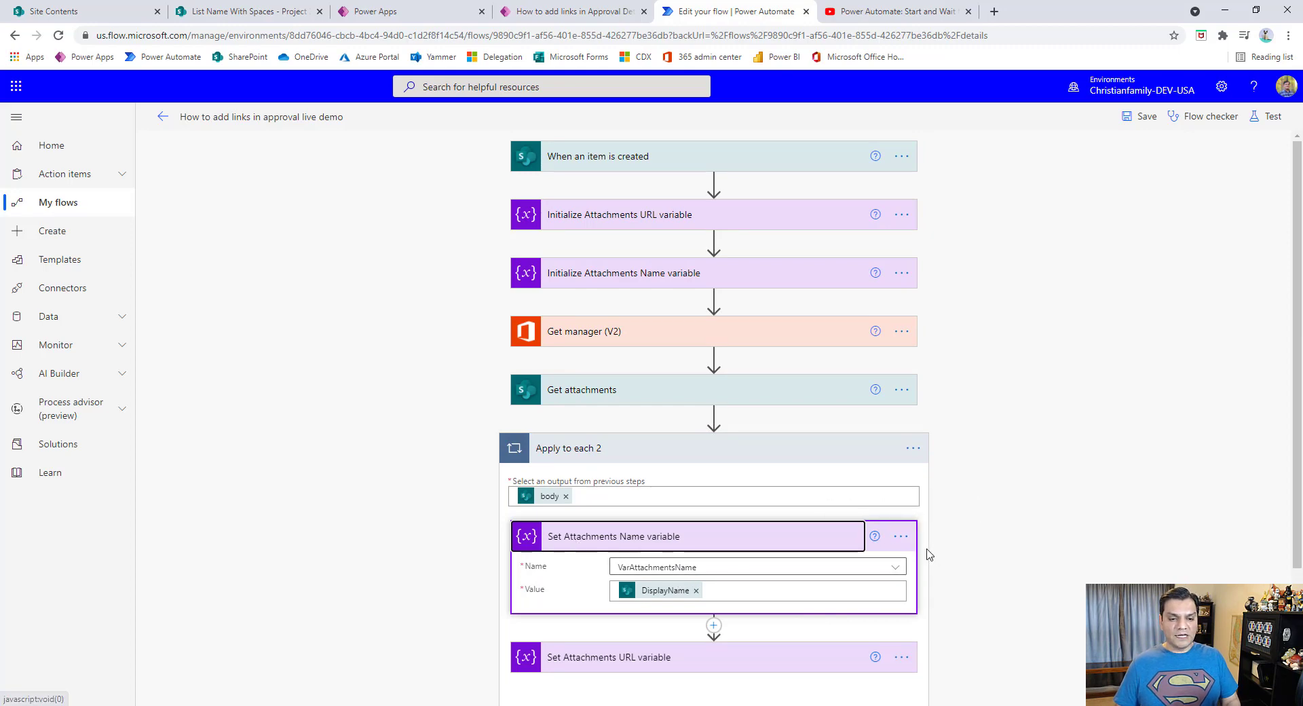
click(901, 538)
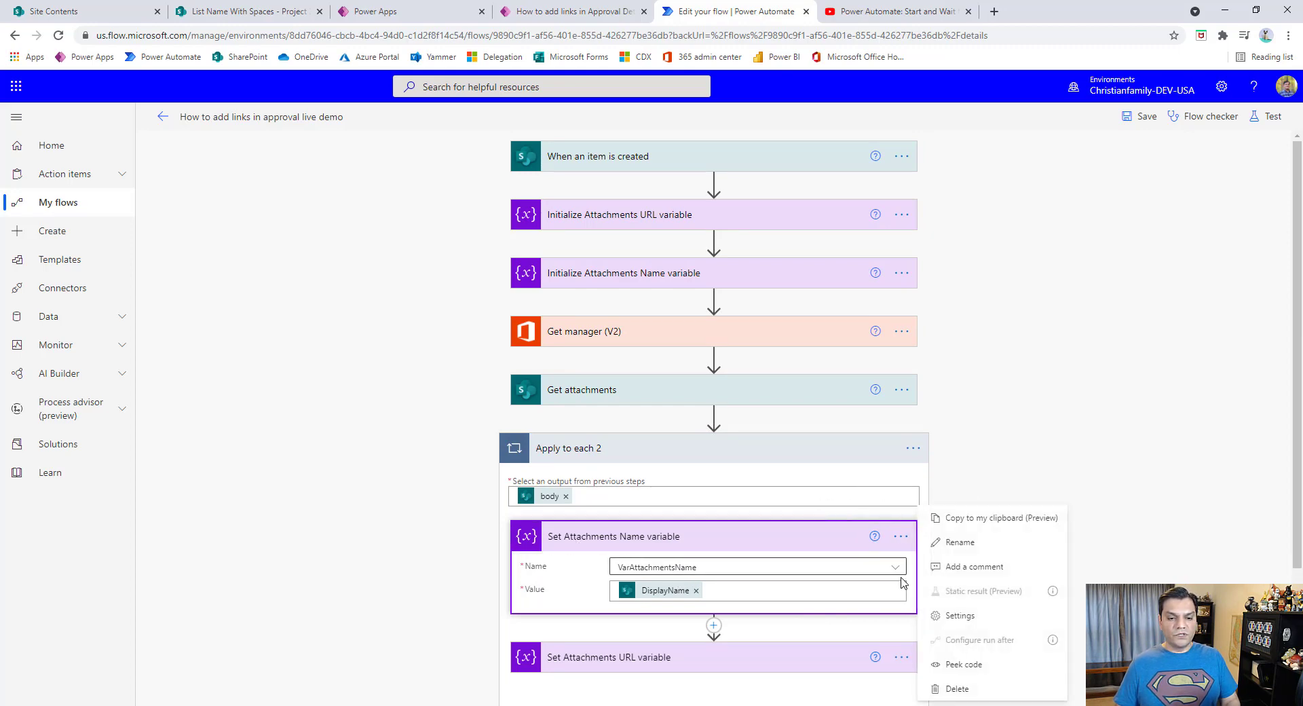
click(958, 689)
click(662, 421)
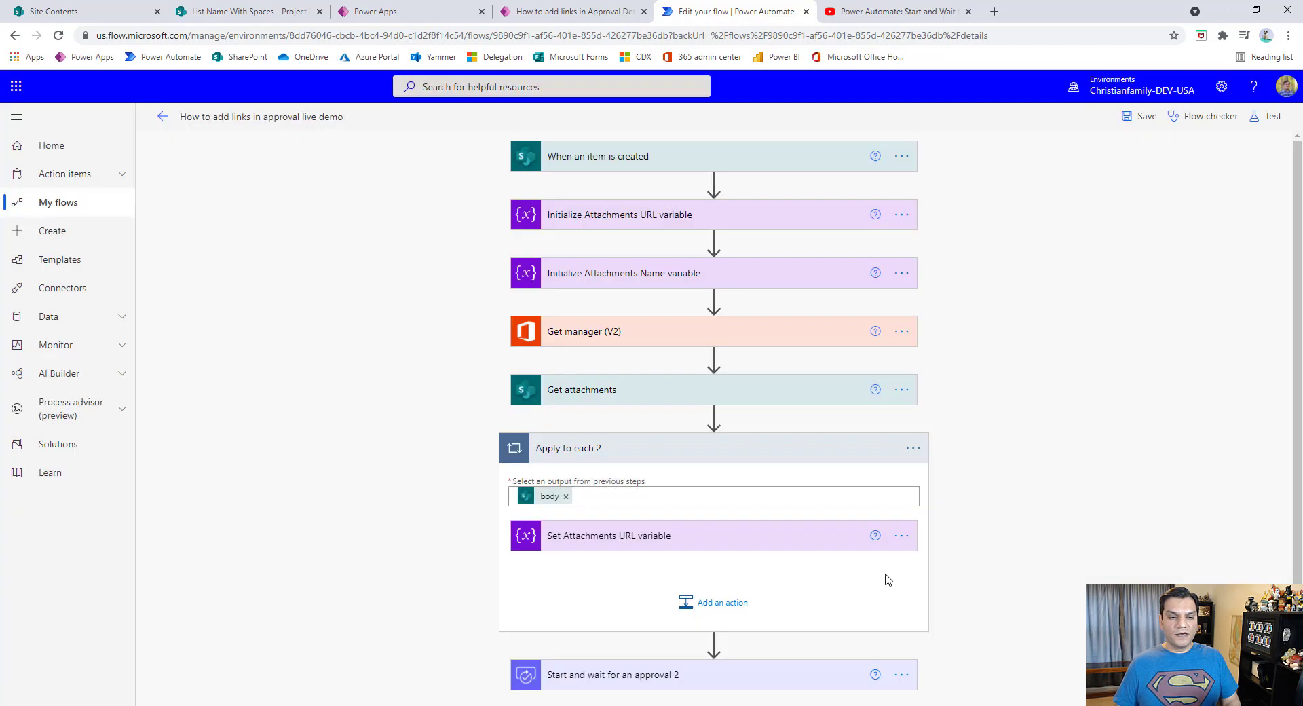
Step: Delete the Set Attachments URL variable action from the Apply to each 2 loop
click(901, 536)
click(957, 689)
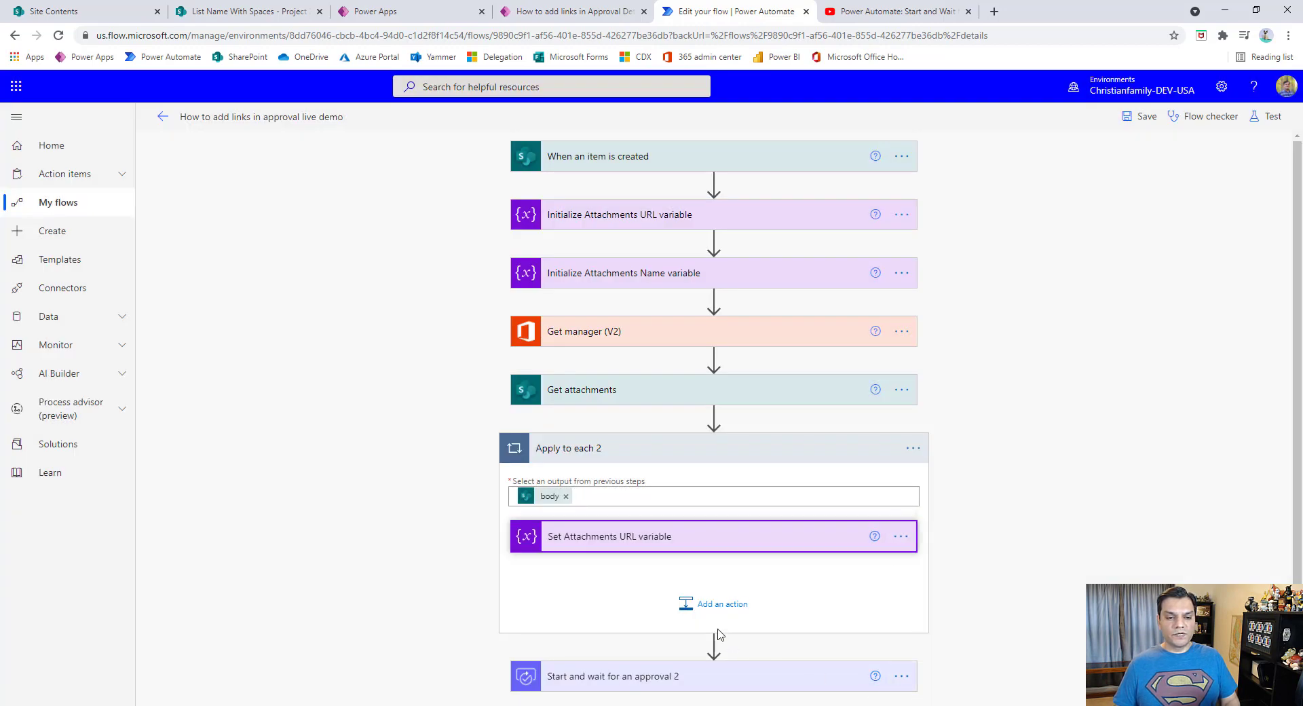
click(659, 421)
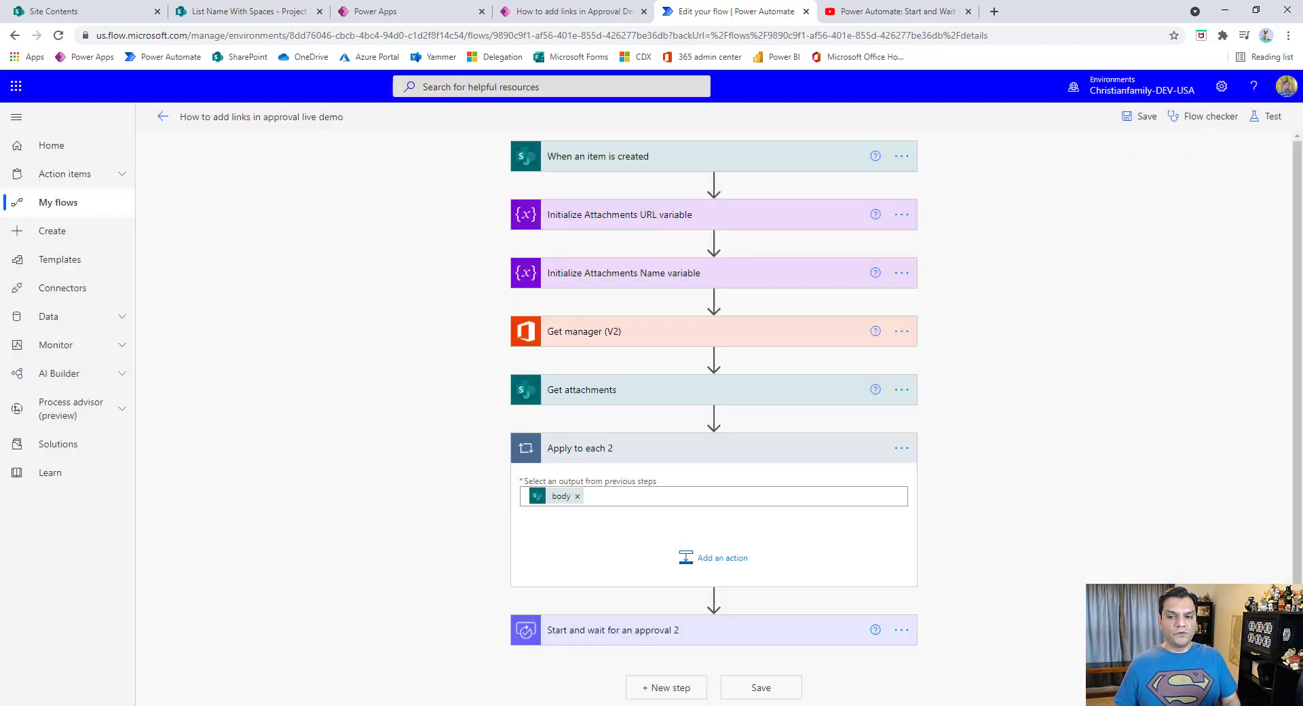
Step: Add a new action inside Apply to each 2 and search the operations for "variable"
click(716, 558)
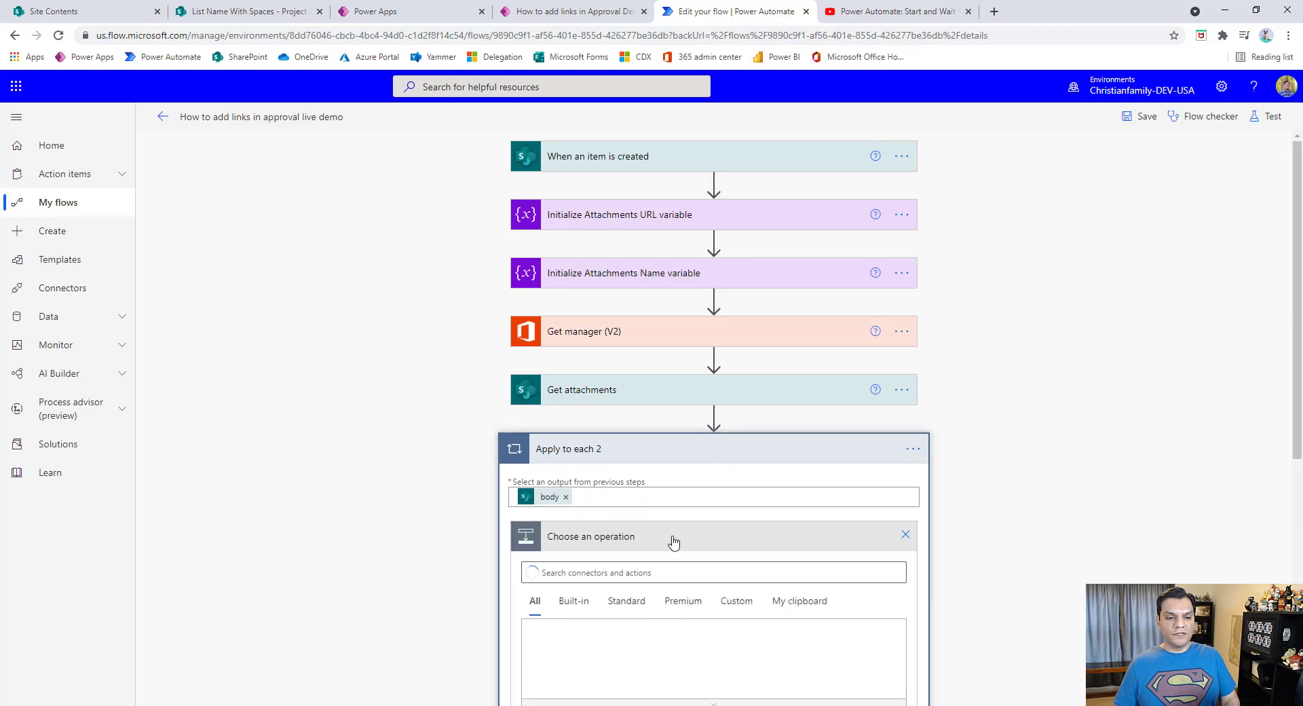
text(var)
text(iable)
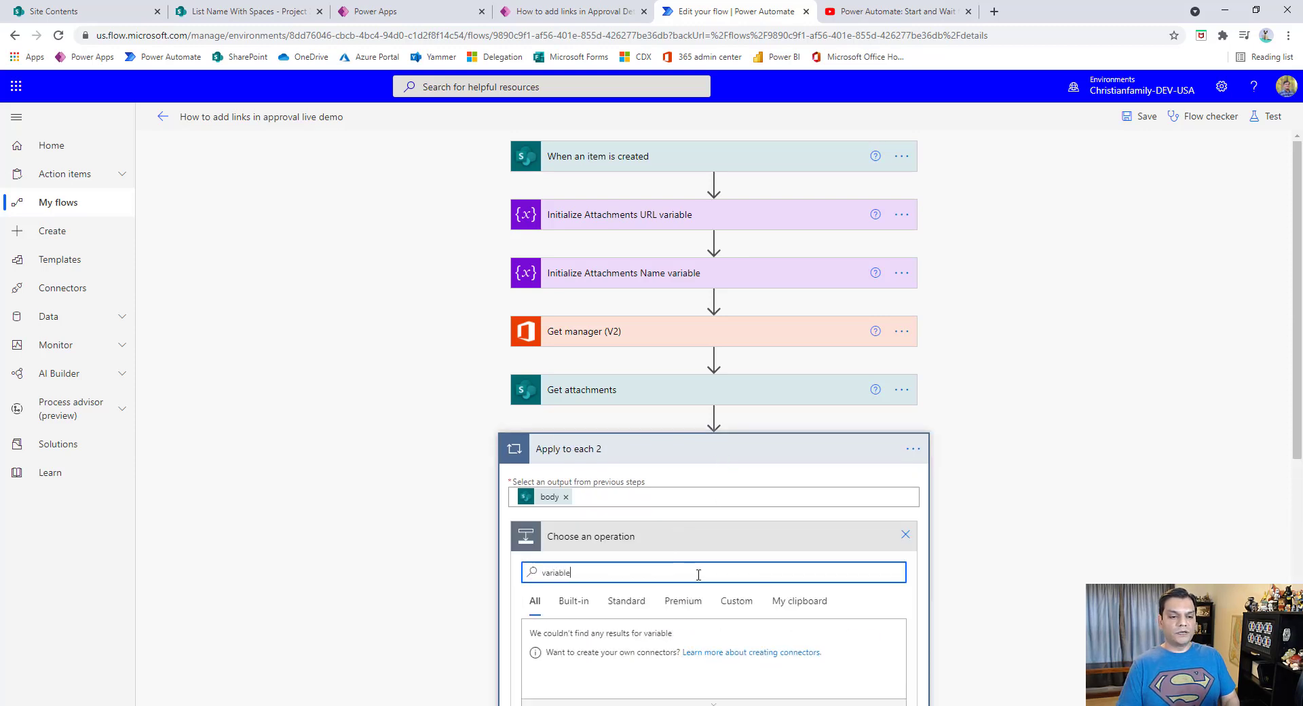
Step: Browse the Variable actions inside the Apply to each 2 loop and review the settings of the Start and wait for an approval 2 action
scroll(500, 558, down, 3)
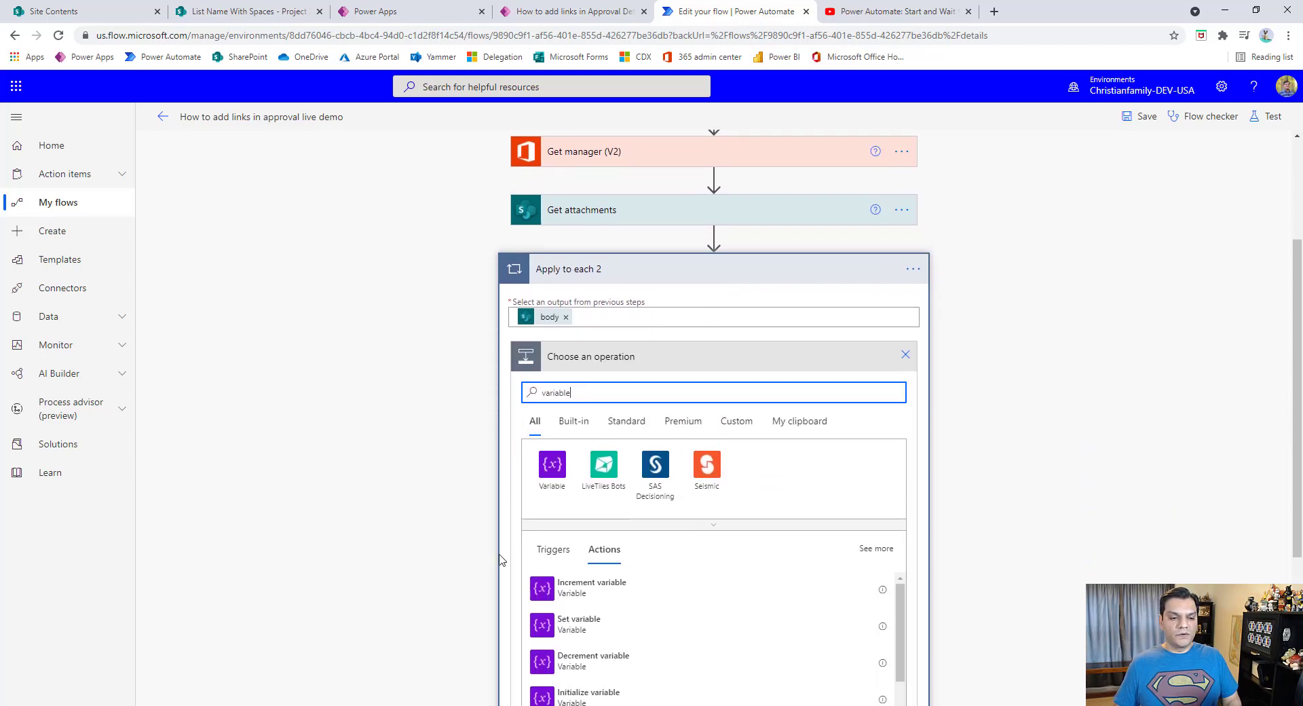
click(552, 465)
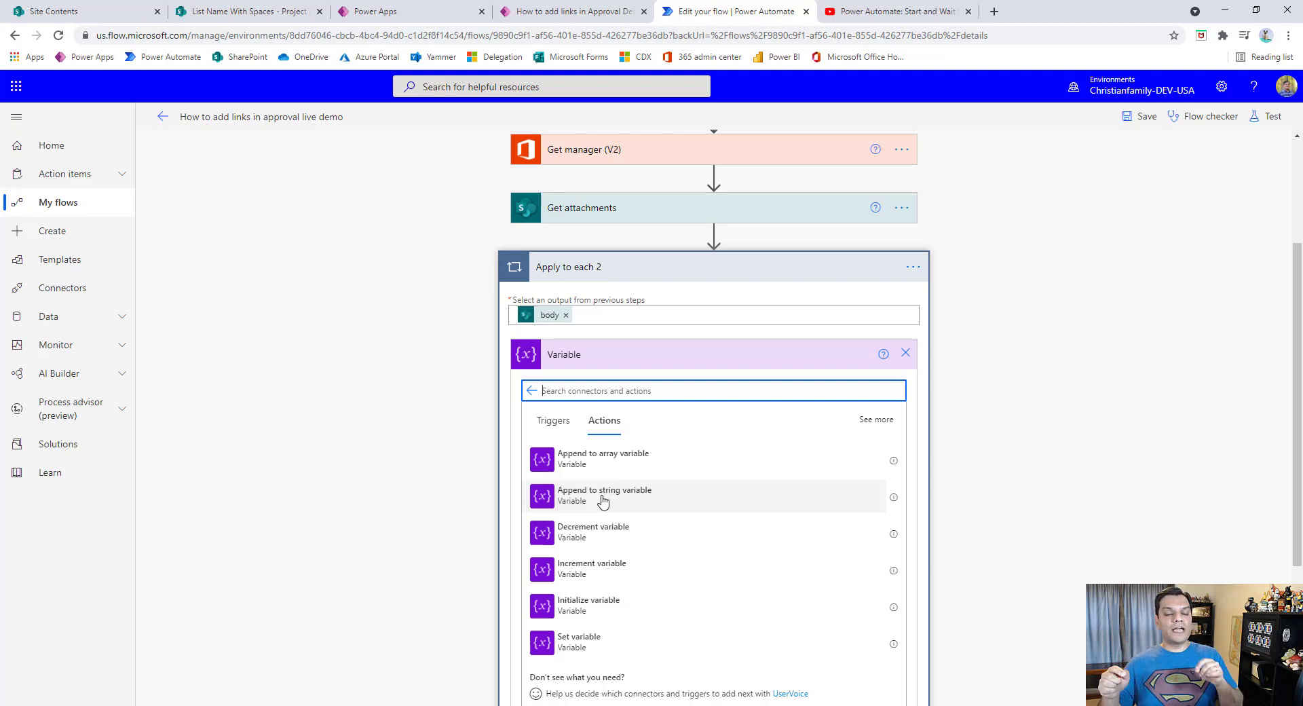
scroll(968, 443, down, 3)
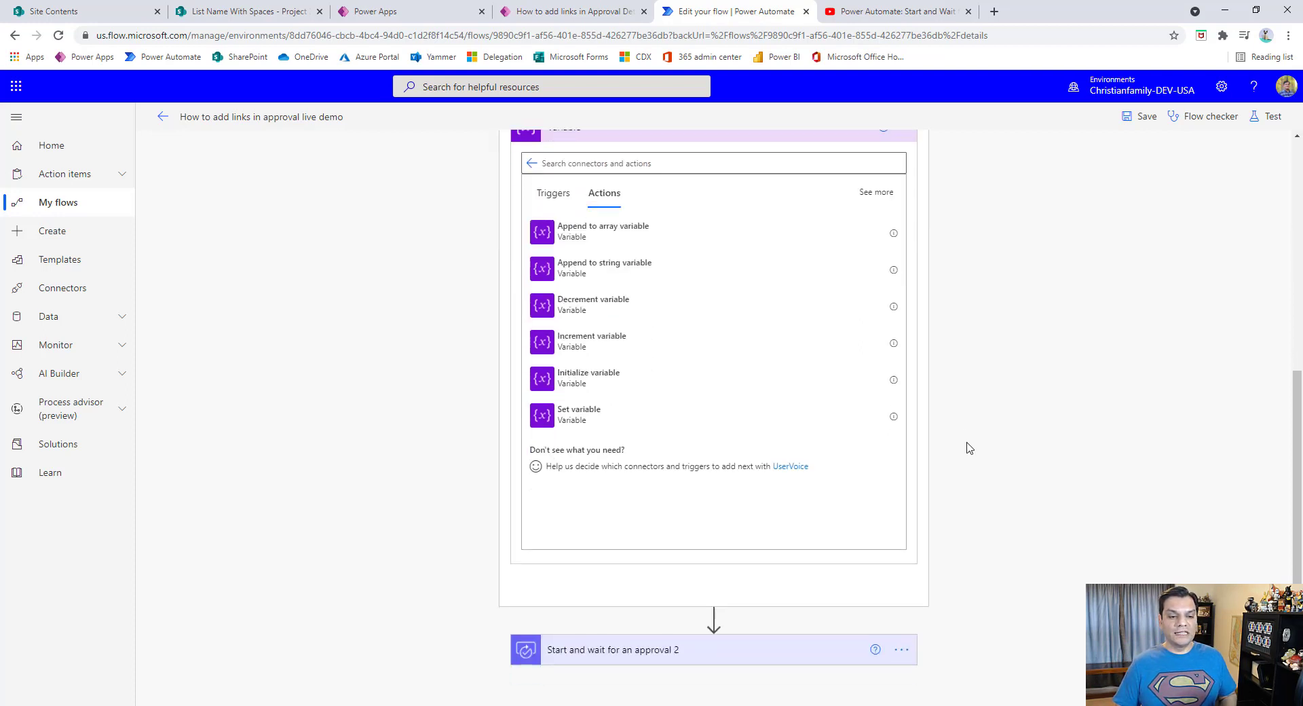
click(740, 656)
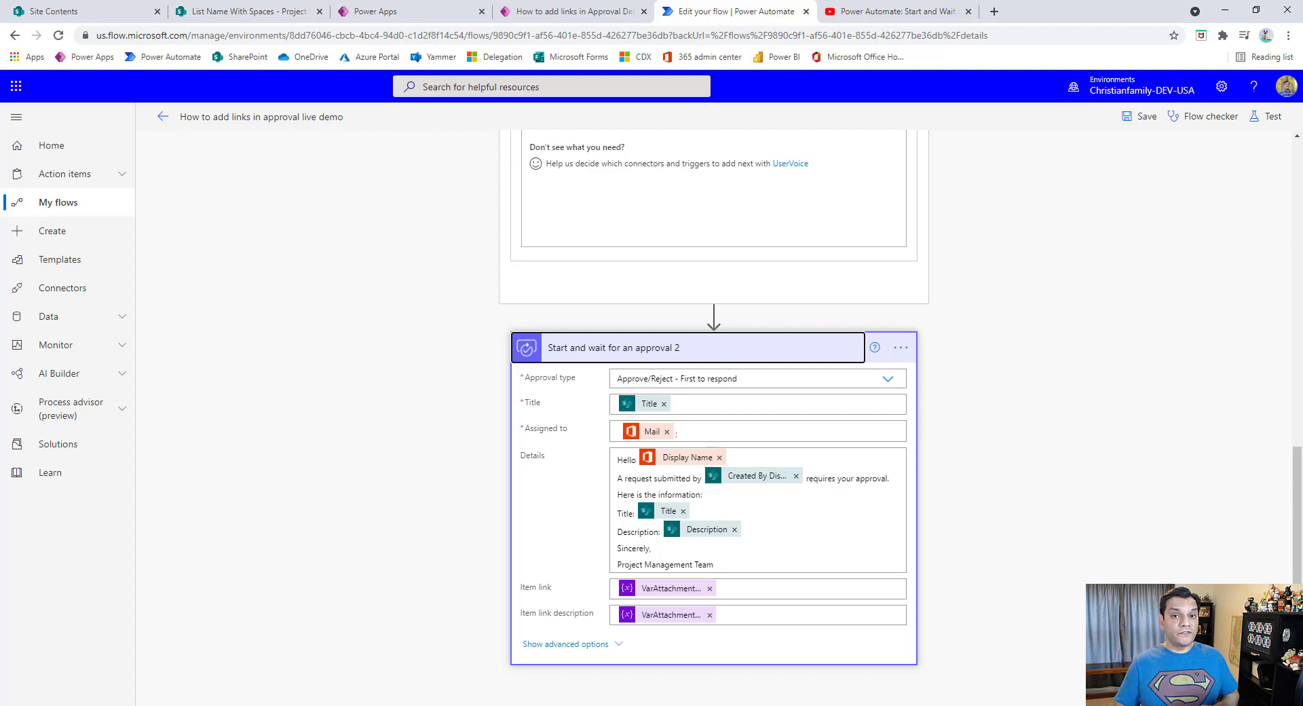
scroll(923, 634, up, 1)
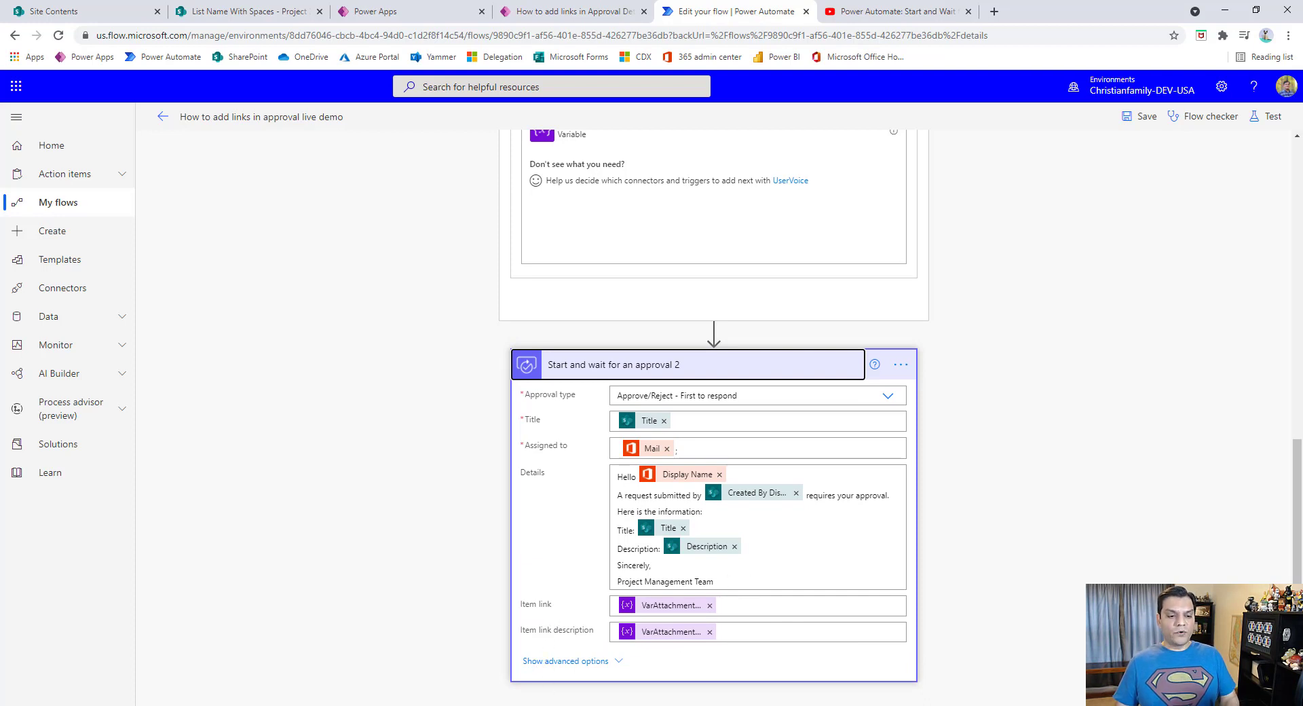
Step: Switch to the Microsoft Docs article on Markdown in Power Automate approval requests and examine client support, formatting examples and the link syntax
key(alt+Tab)
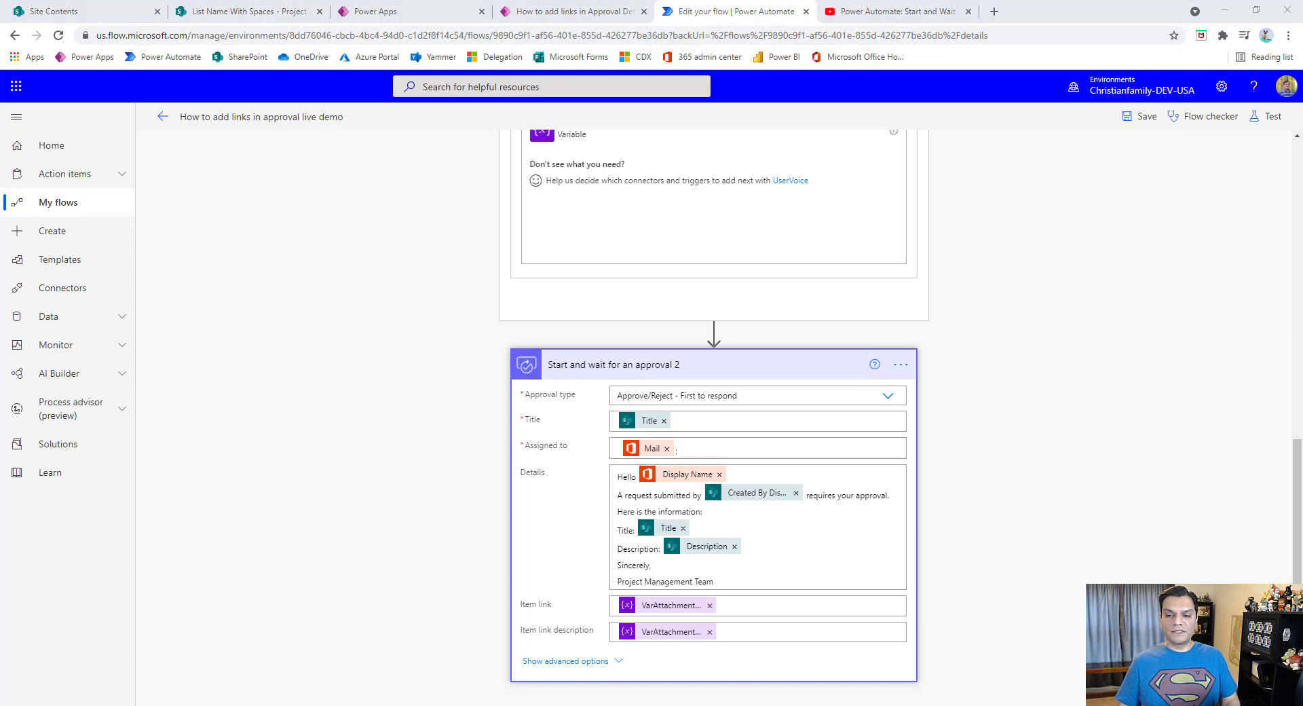
click(1154, 480)
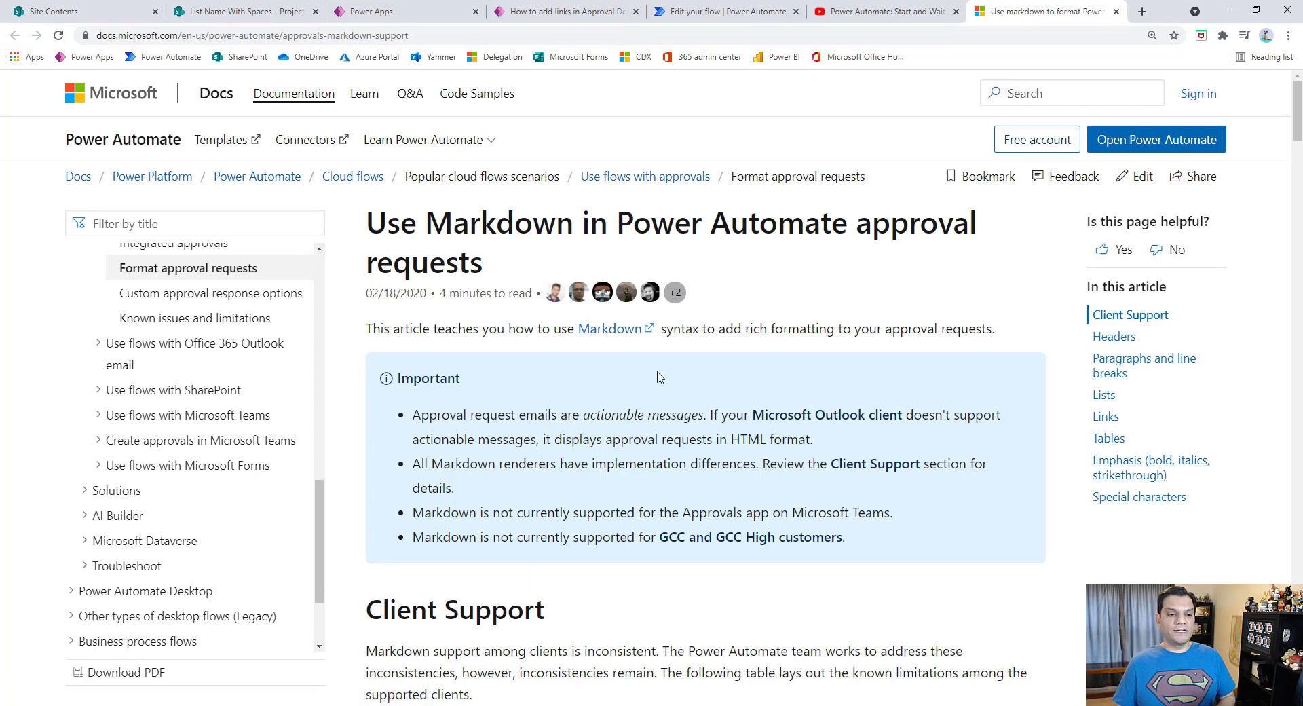
scroll(655, 393, down, 3)
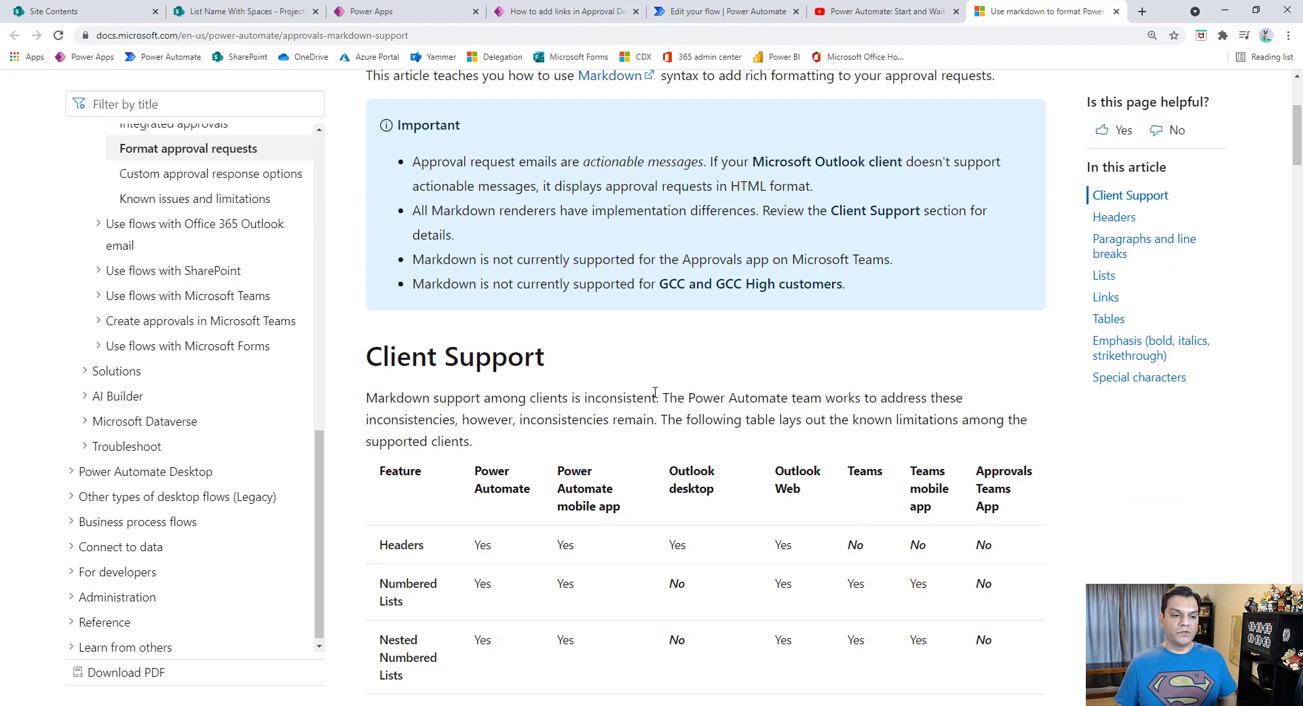
scroll(594, 399, down, 4)
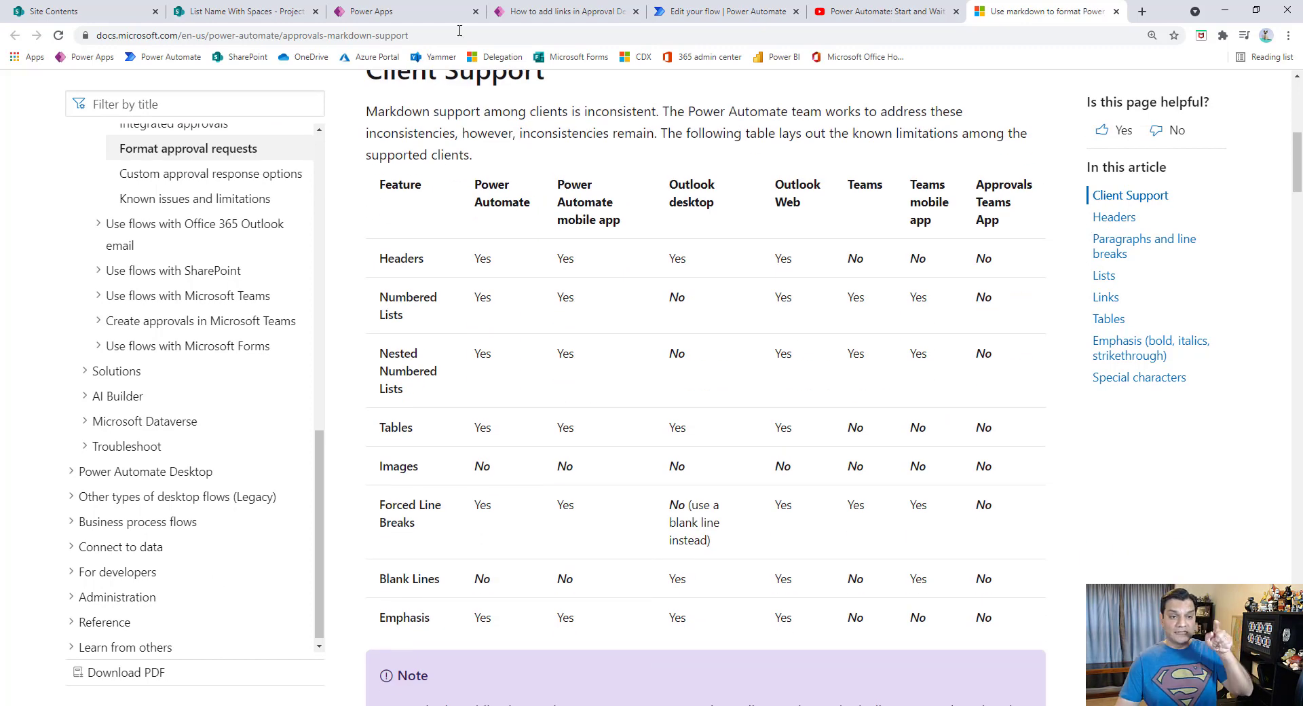
scroll(506, 251, down, 8)
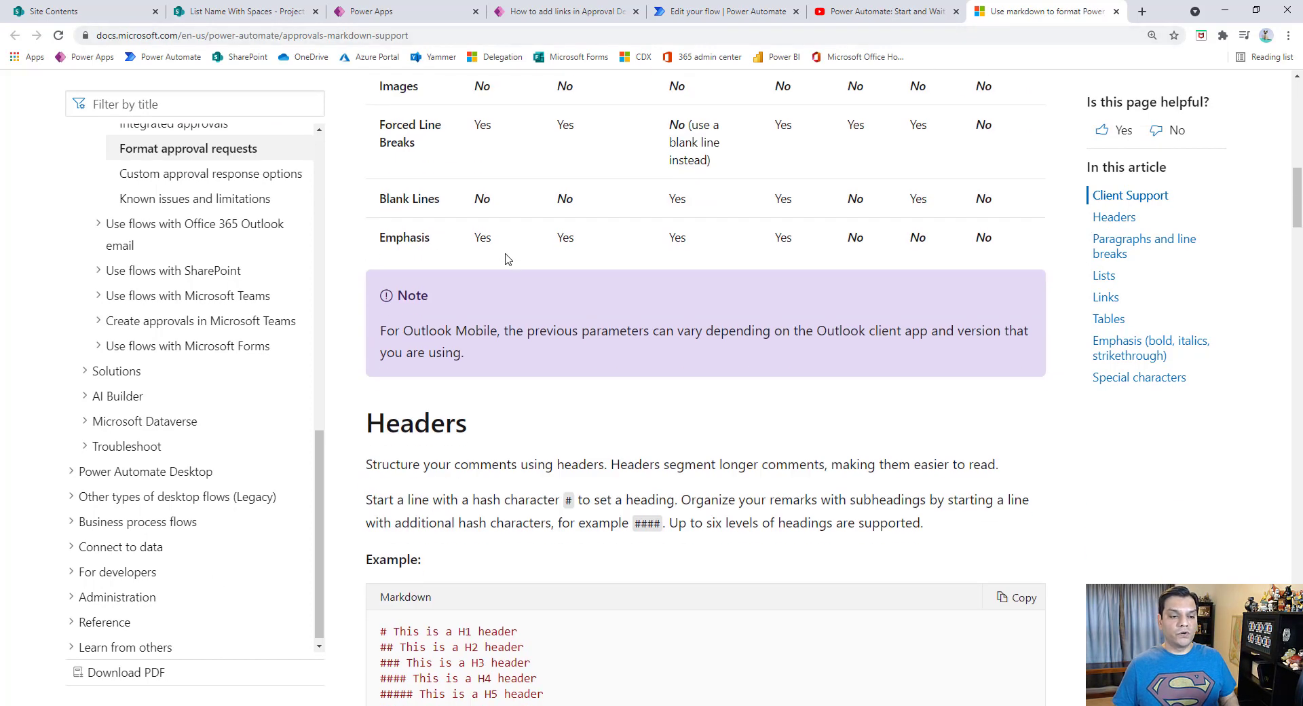
scroll(677, 497, down, 7)
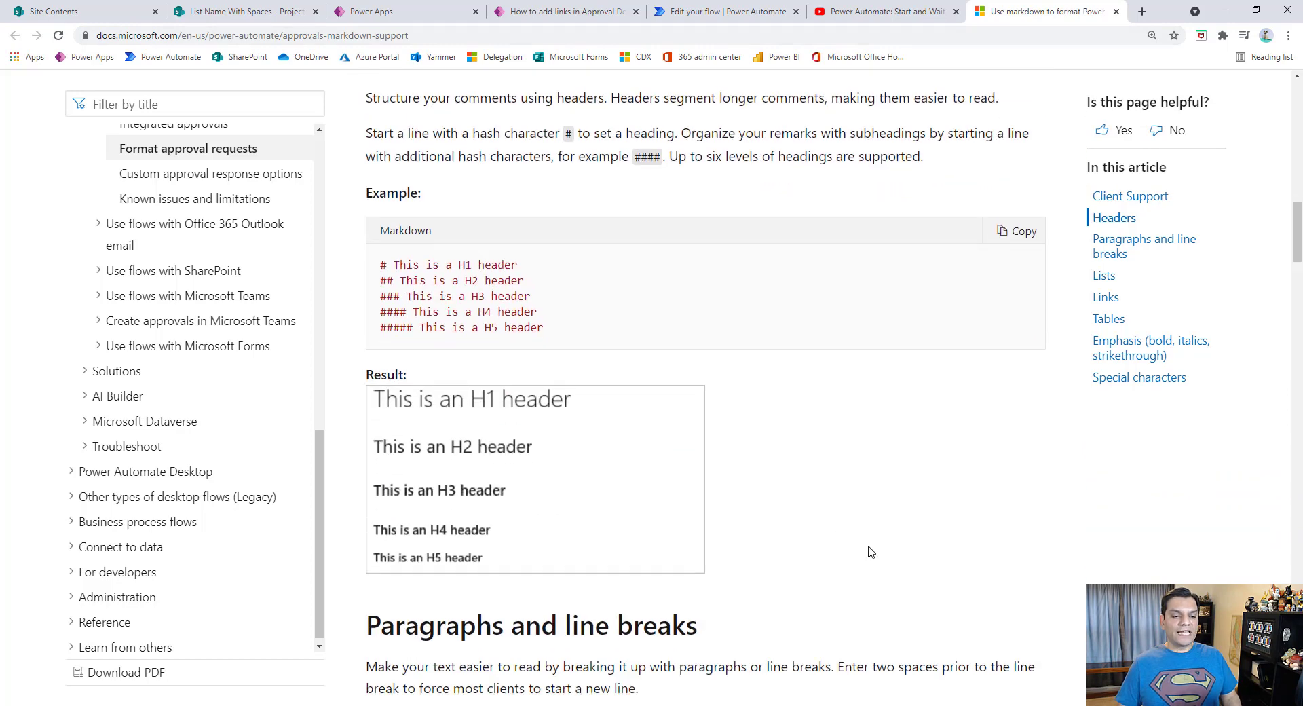
scroll(871, 552, down, 9)
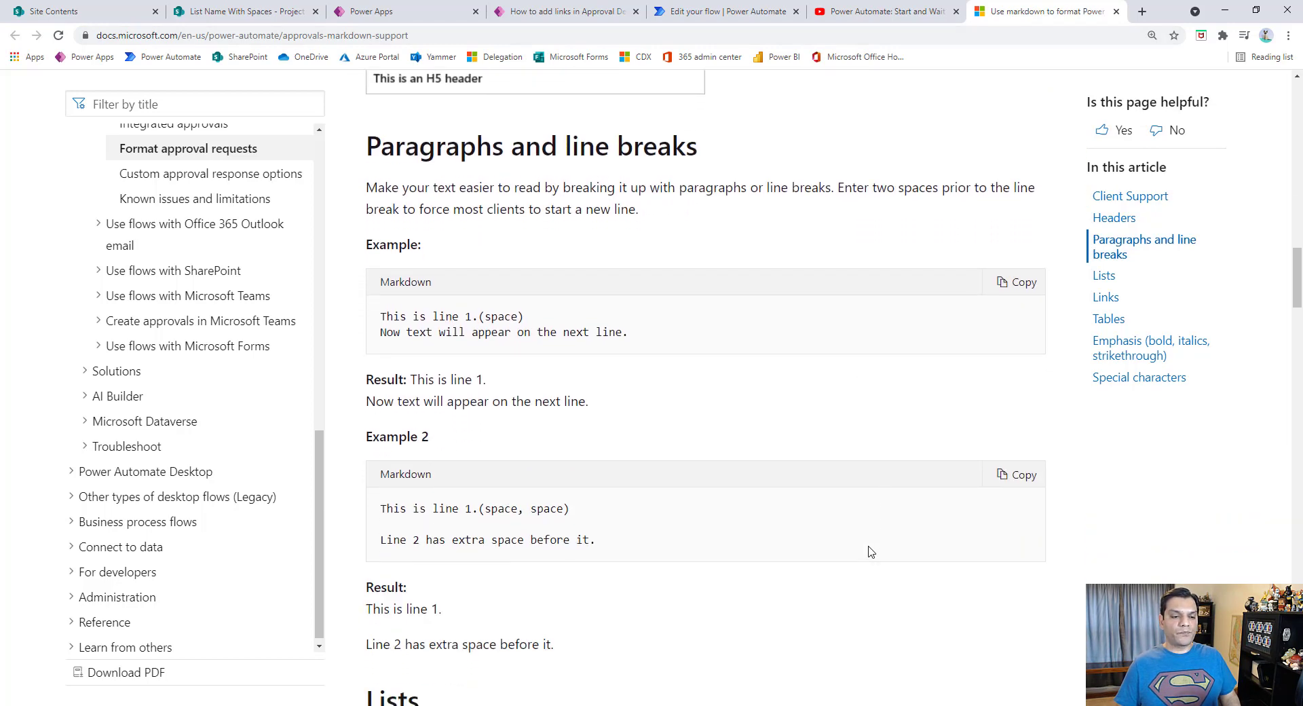
scroll(871, 551, down, 10)
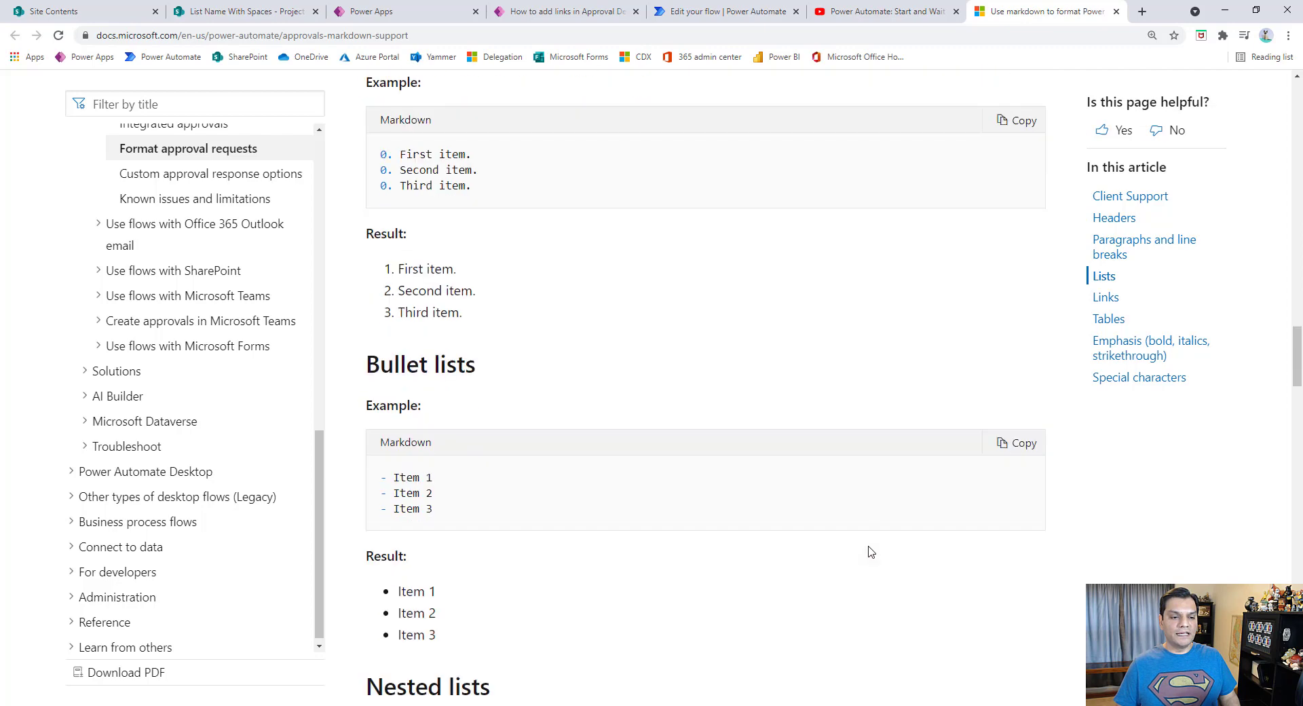
scroll(871, 551, down, 9)
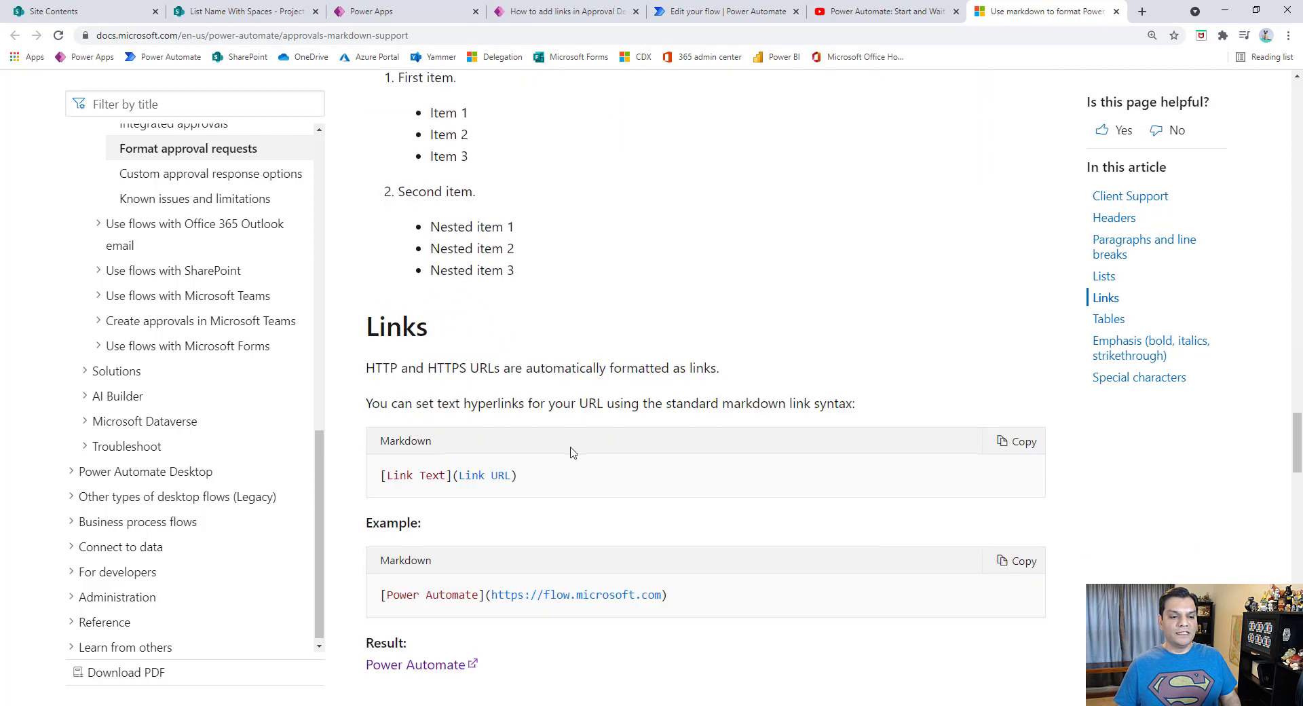
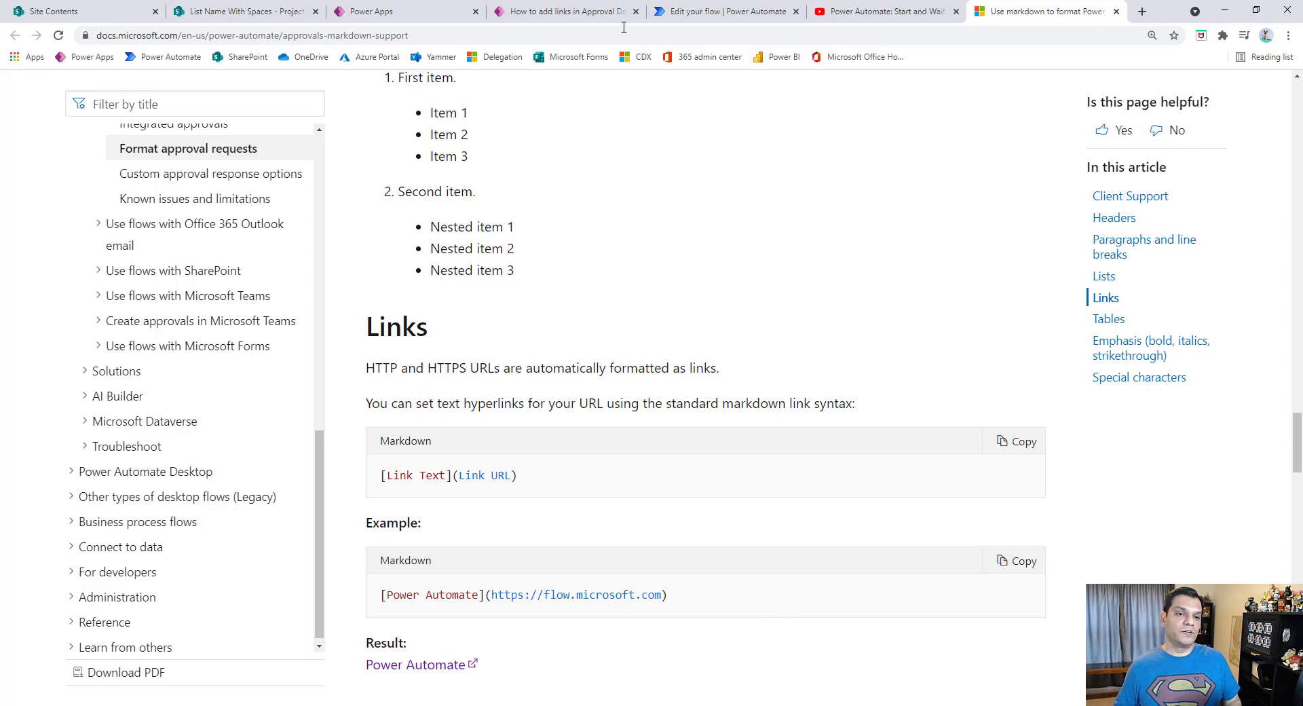
Step: Return to the flow editor and discard the pending variable operation in the Apply to each 2 loop
click(723, 11)
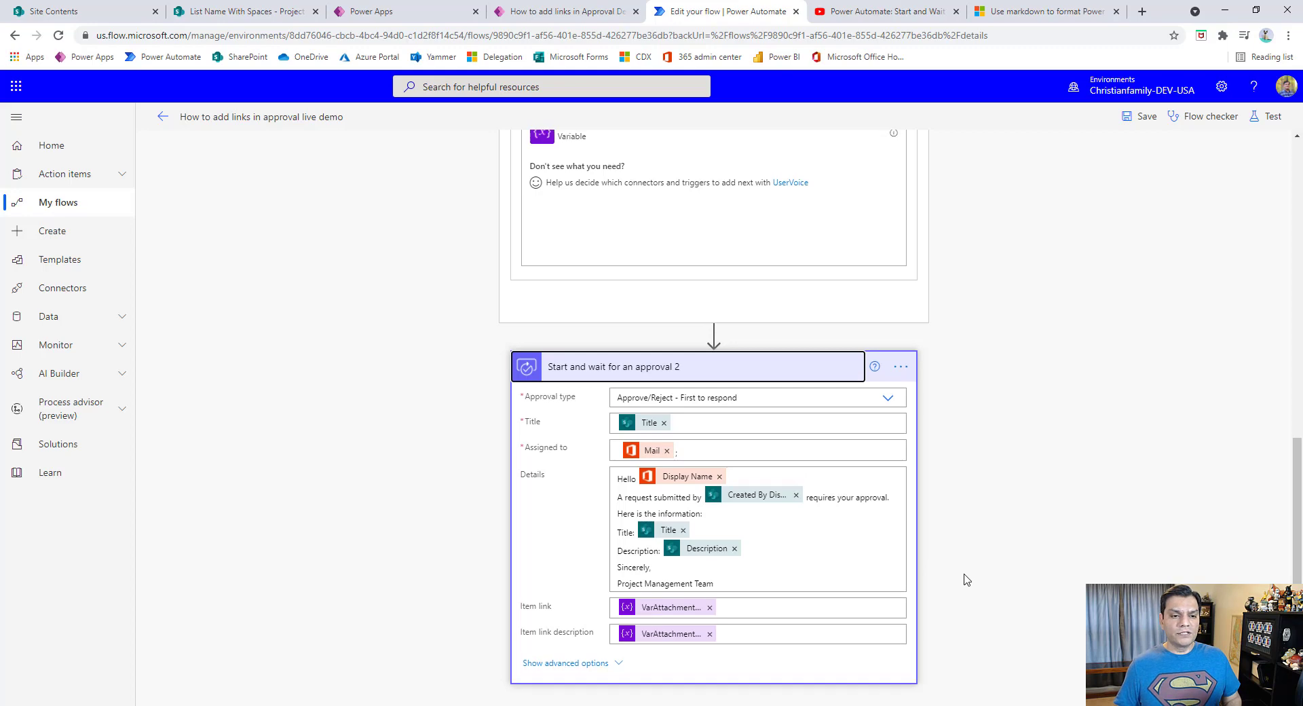
scroll(967, 579, up, 6)
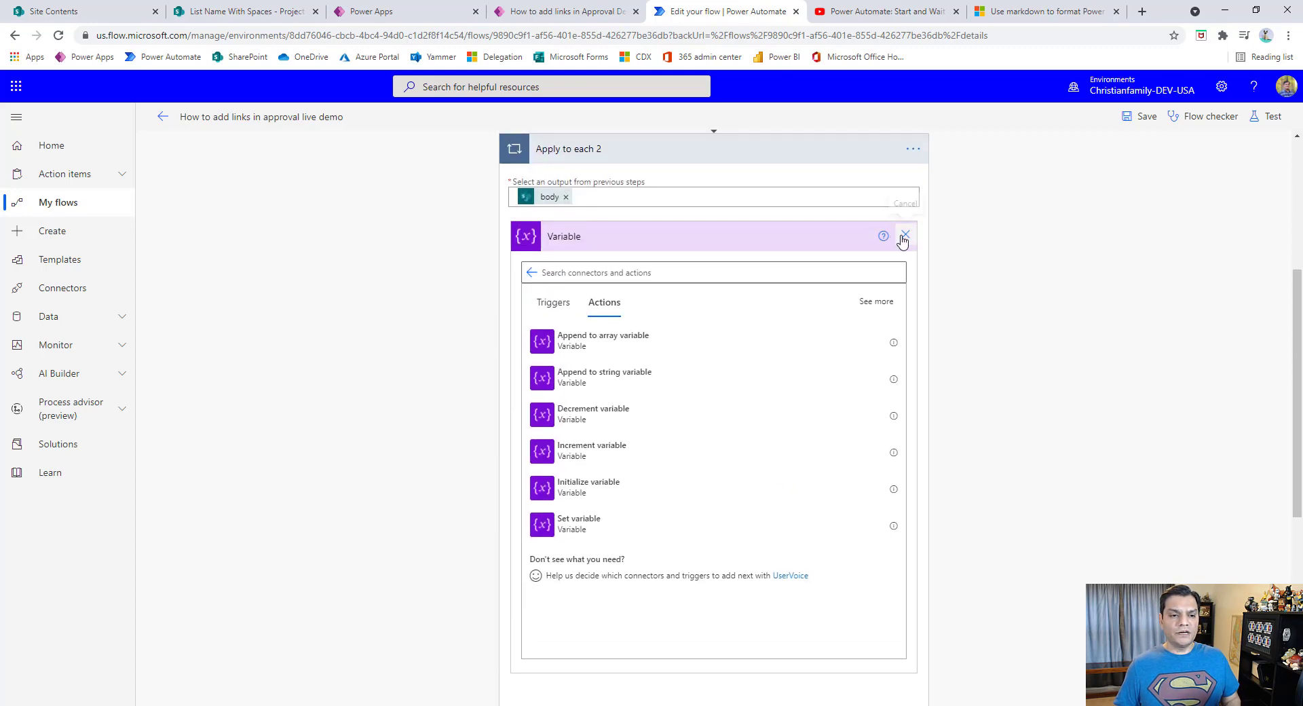
click(904, 236)
scroll(996, 448, up, 4)
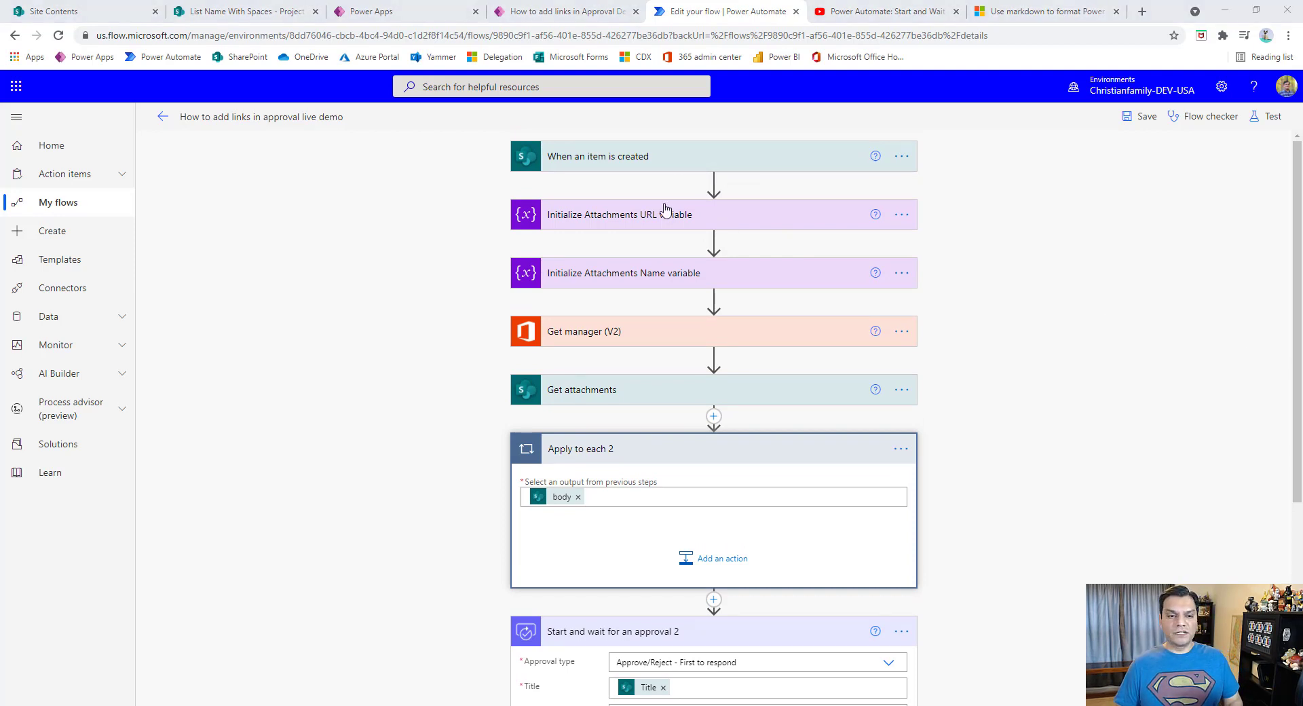
Step: Insert an Initialize variable action directly after the When an item is created trigger
click(713, 181)
click(719, 204)
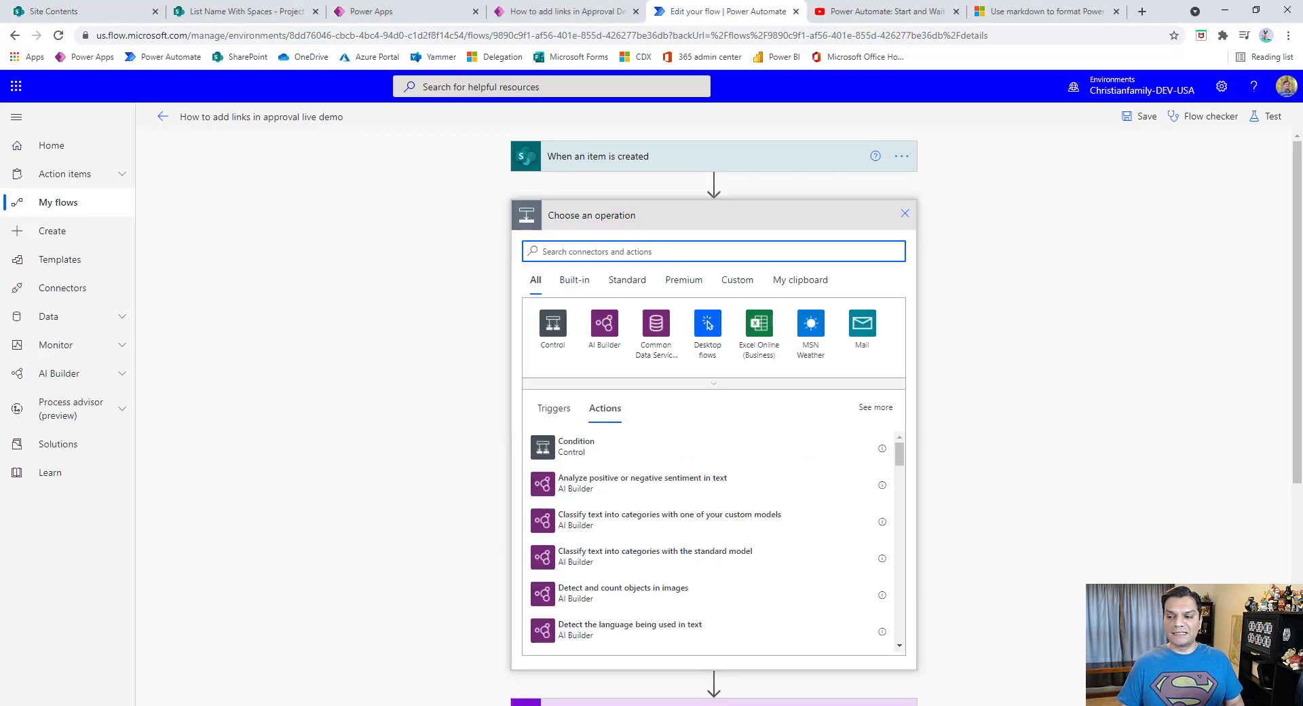
click(722, 255)
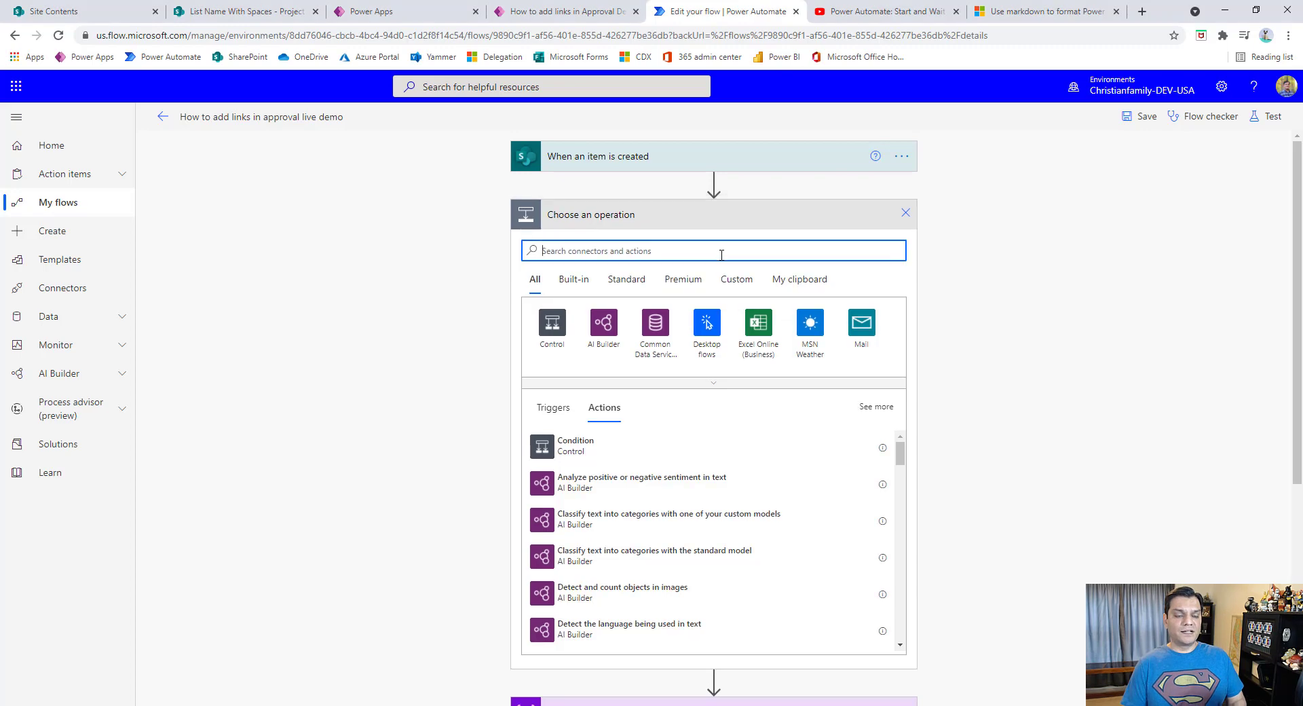
text(varib)
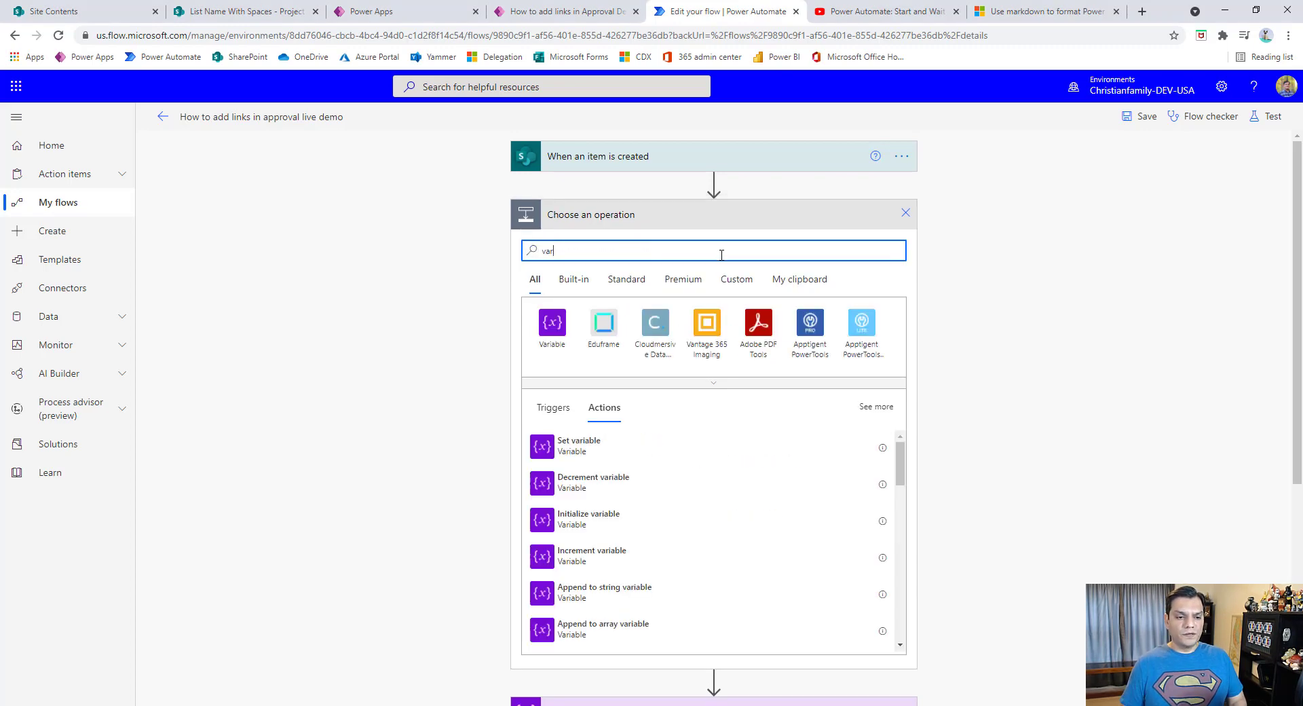
click(590, 516)
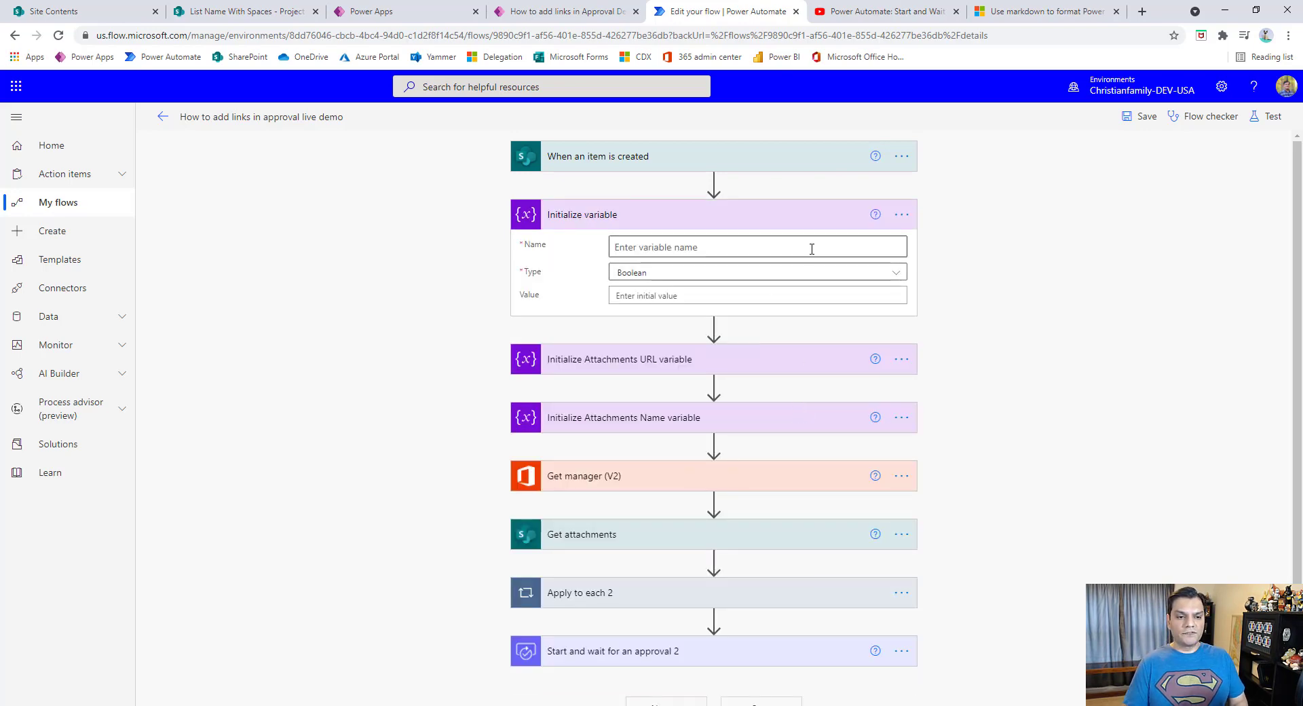
Step: Name the new variable VarAttachmentsLinks, following the existing URL variable's naming, and set its type to String
click(783, 367)
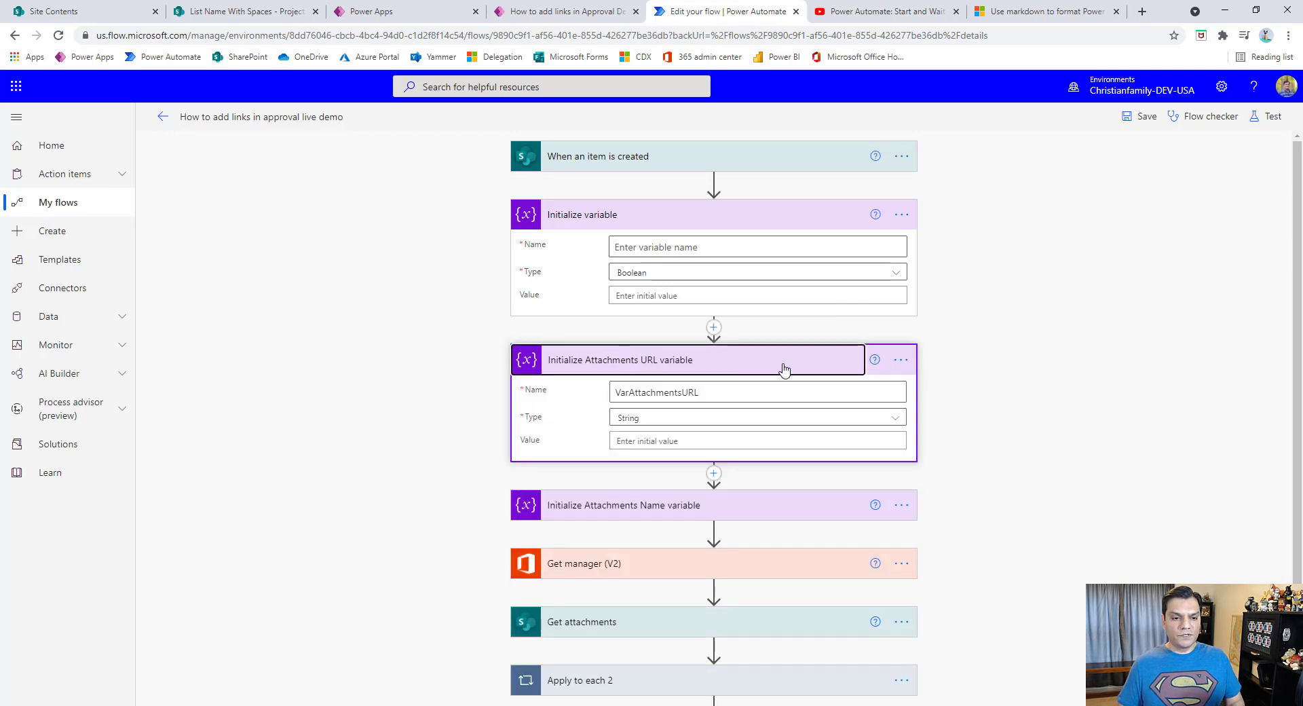
click(723, 250)
text(VarAtt)
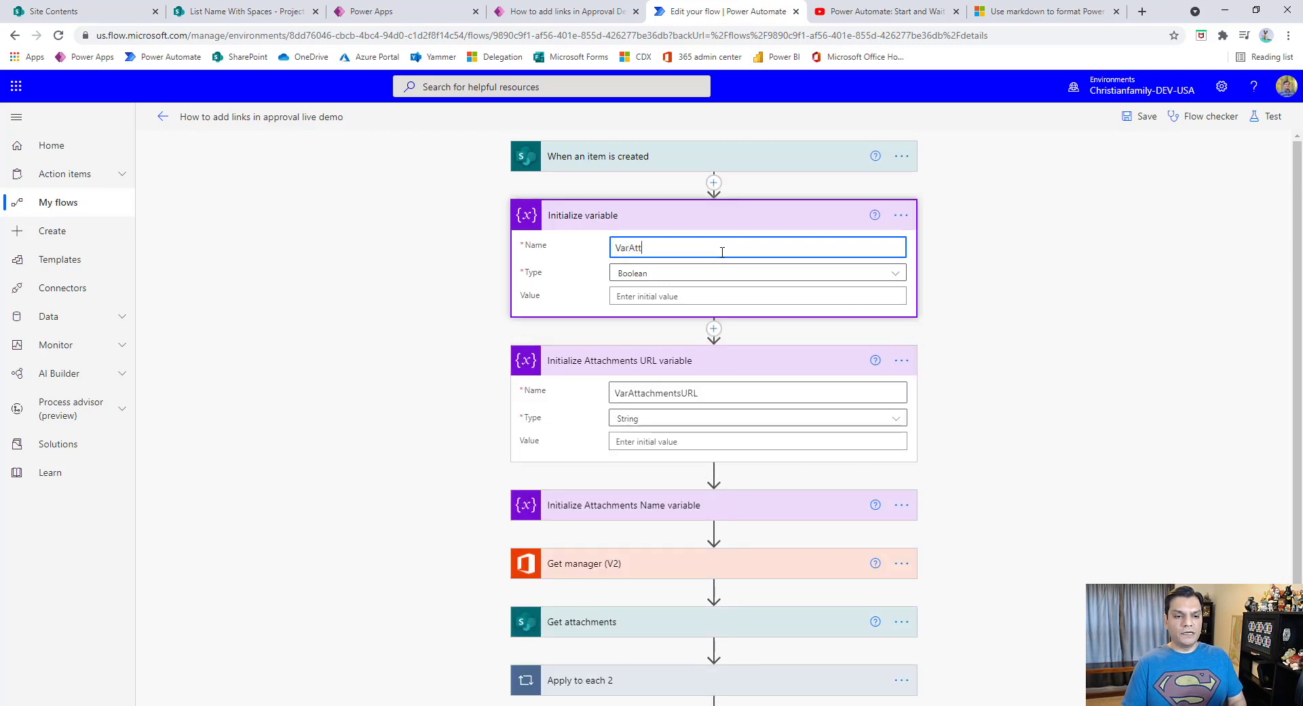
text(achmentsLinks)
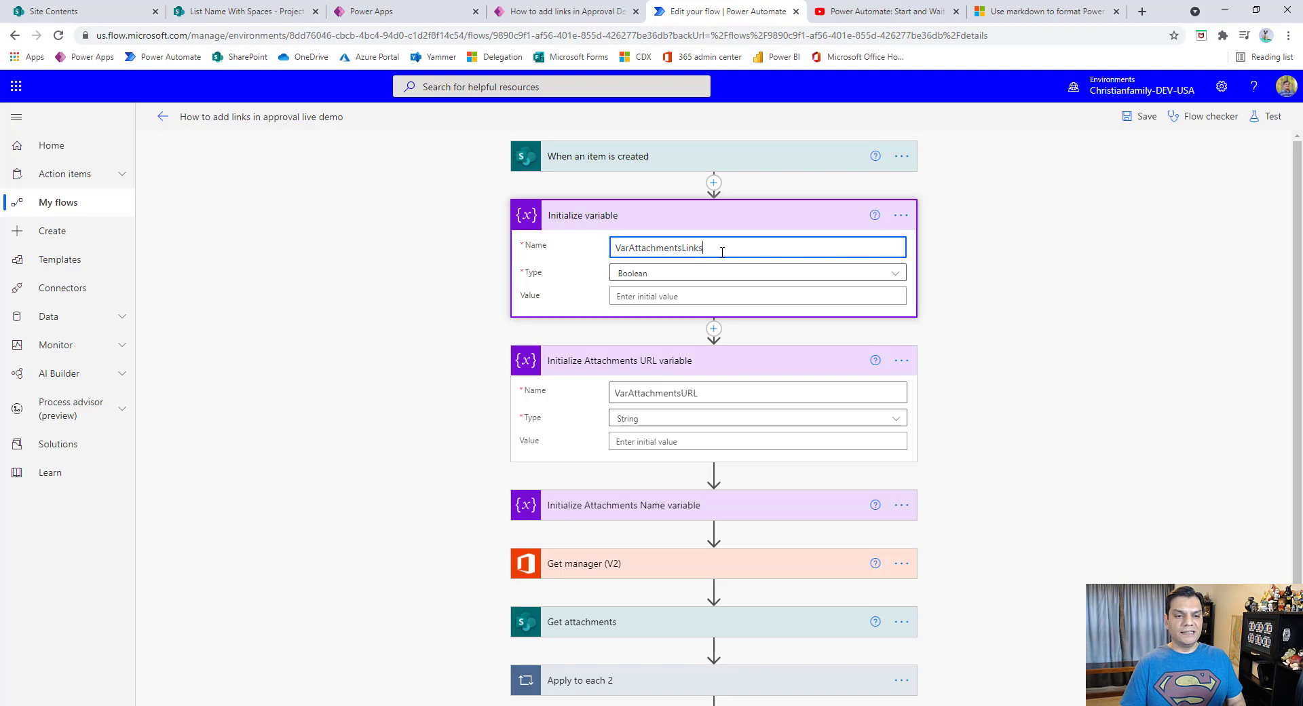
click(711, 271)
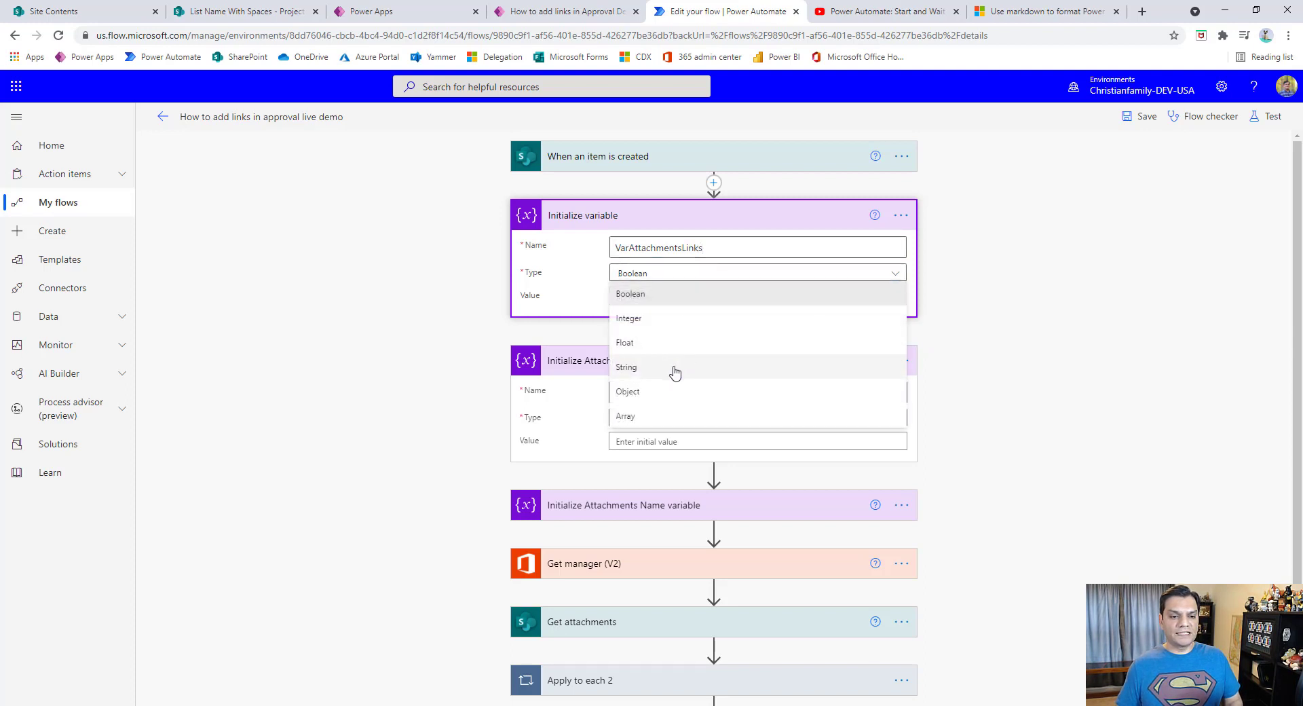
click(675, 368)
Step: Rename the new Initialize variable action as Initialize Attachments Links variable
click(903, 216)
click(931, 258)
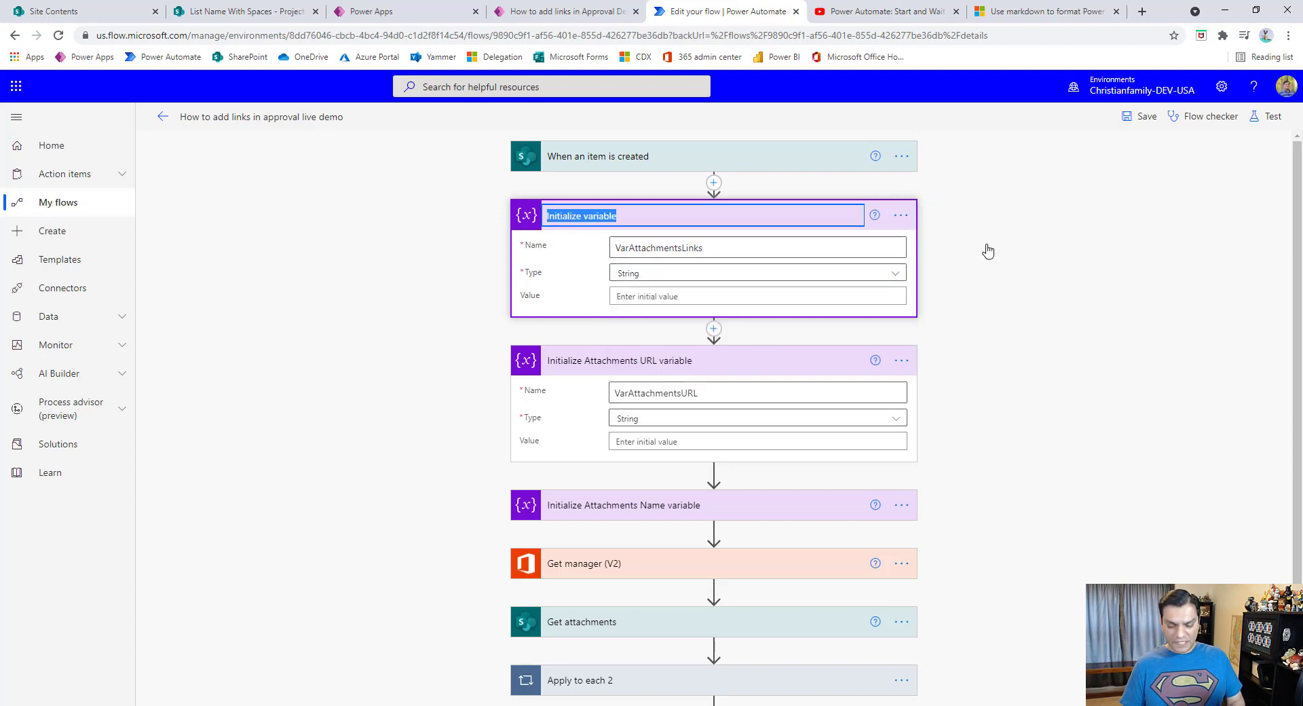
key(Home)
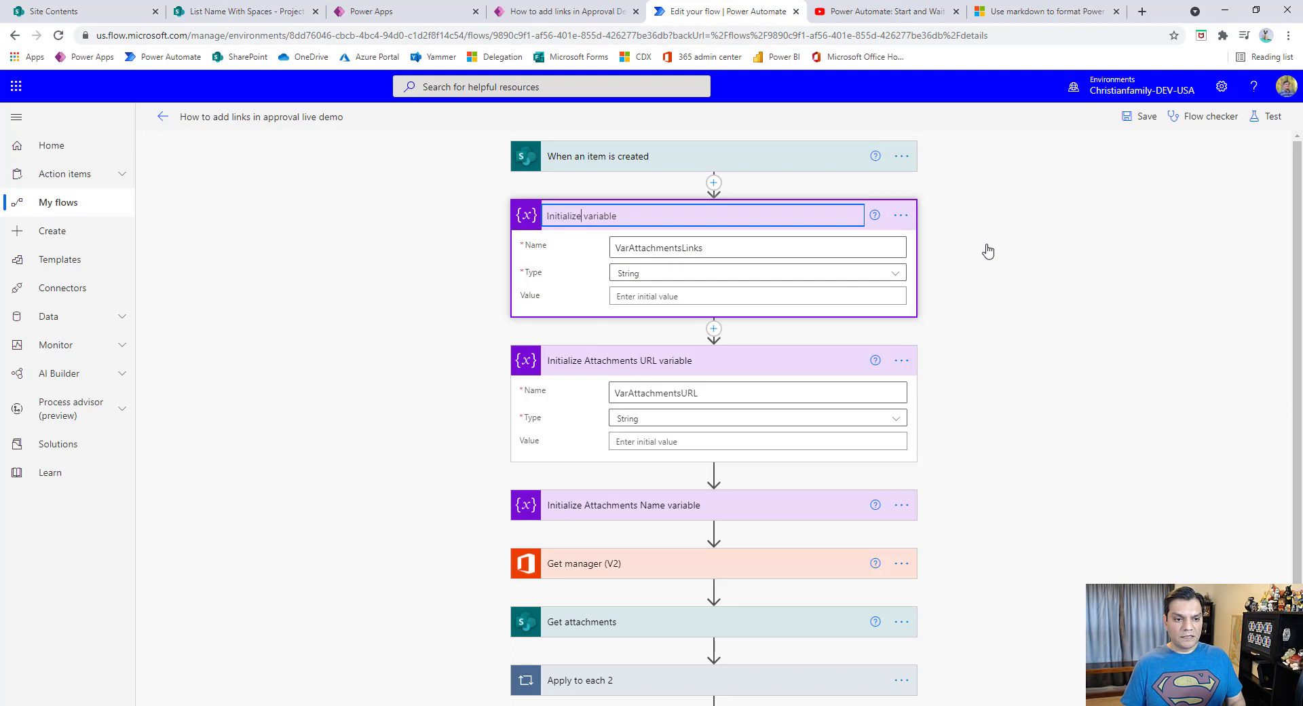
key(Right)
key(Right)
key(Right)
key(Right)
key(Right)
key(Right)
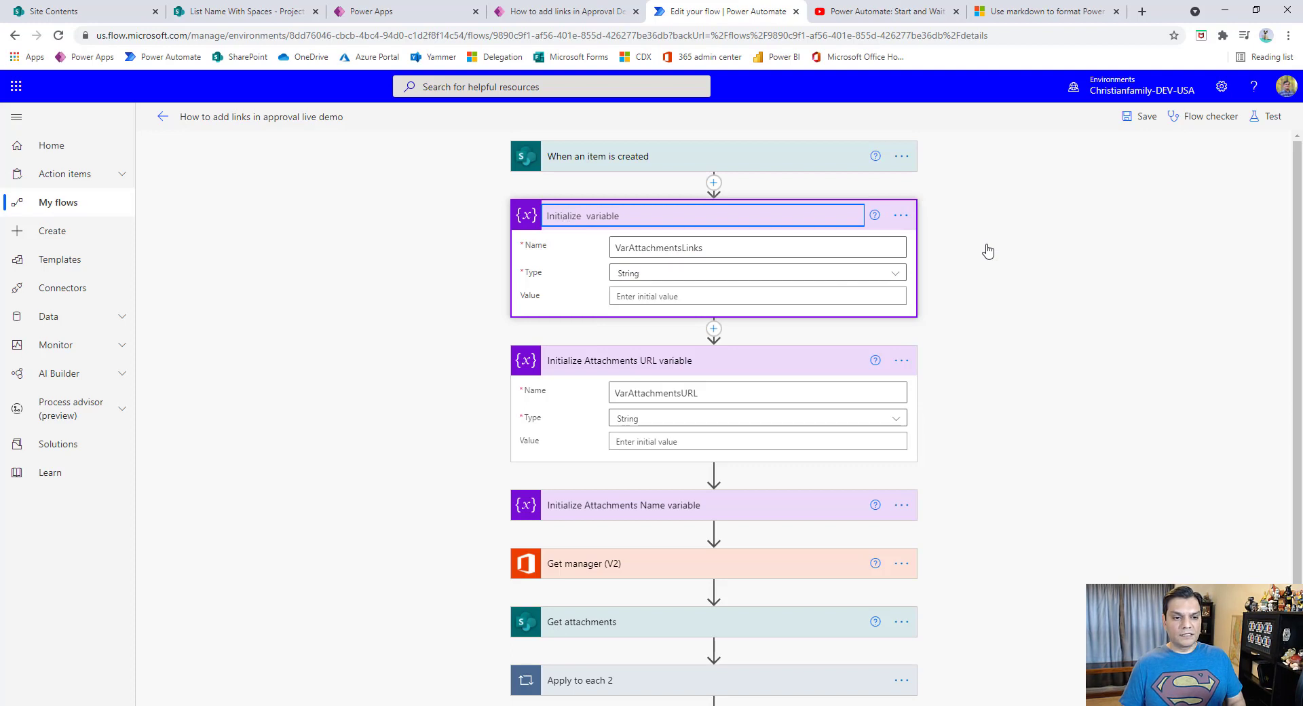
text(Attachments )
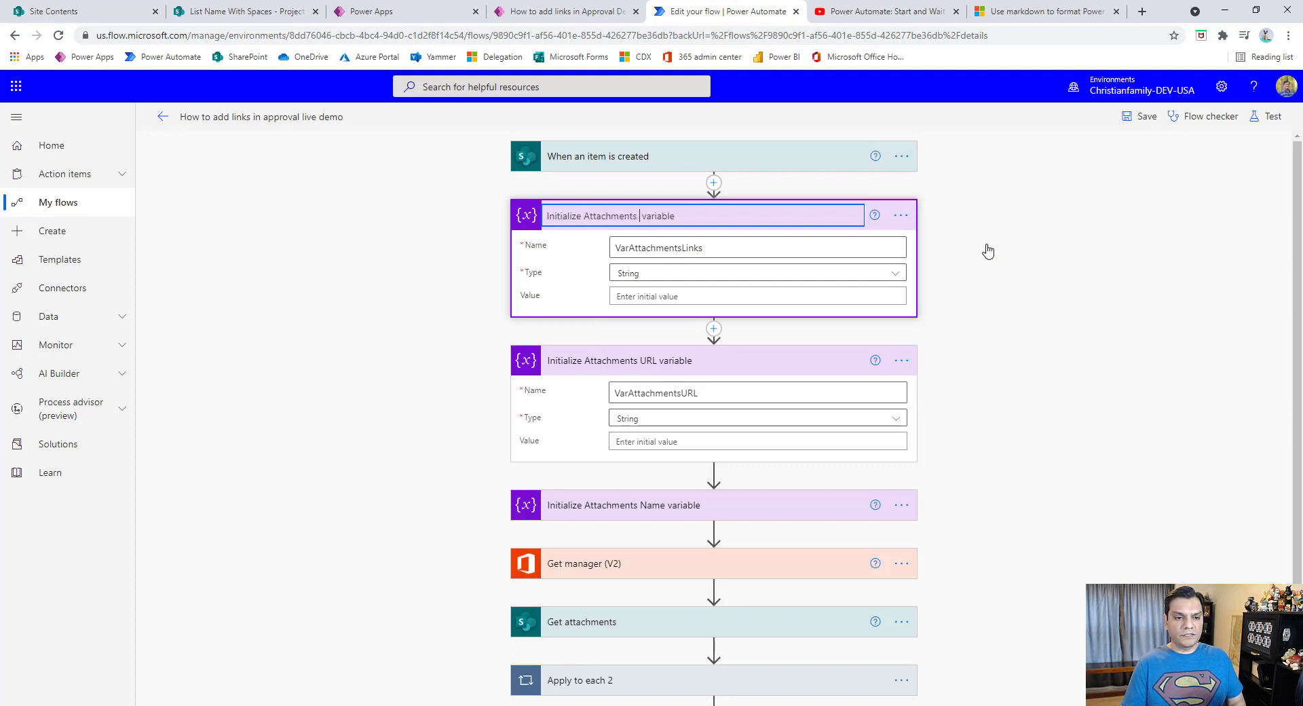
text(Links)
key(Return)
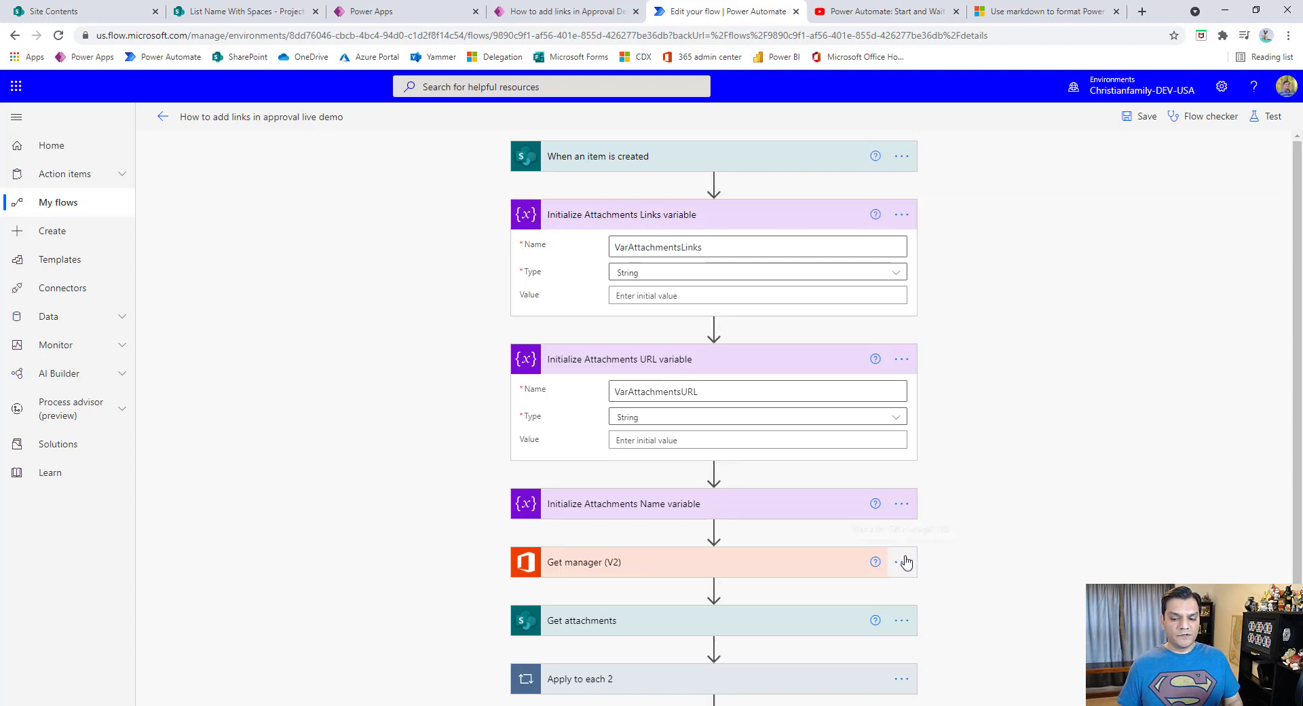
Step: Expand the Apply to each 2 loop below the Get attachments action
scroll(244, 480, down, 1)
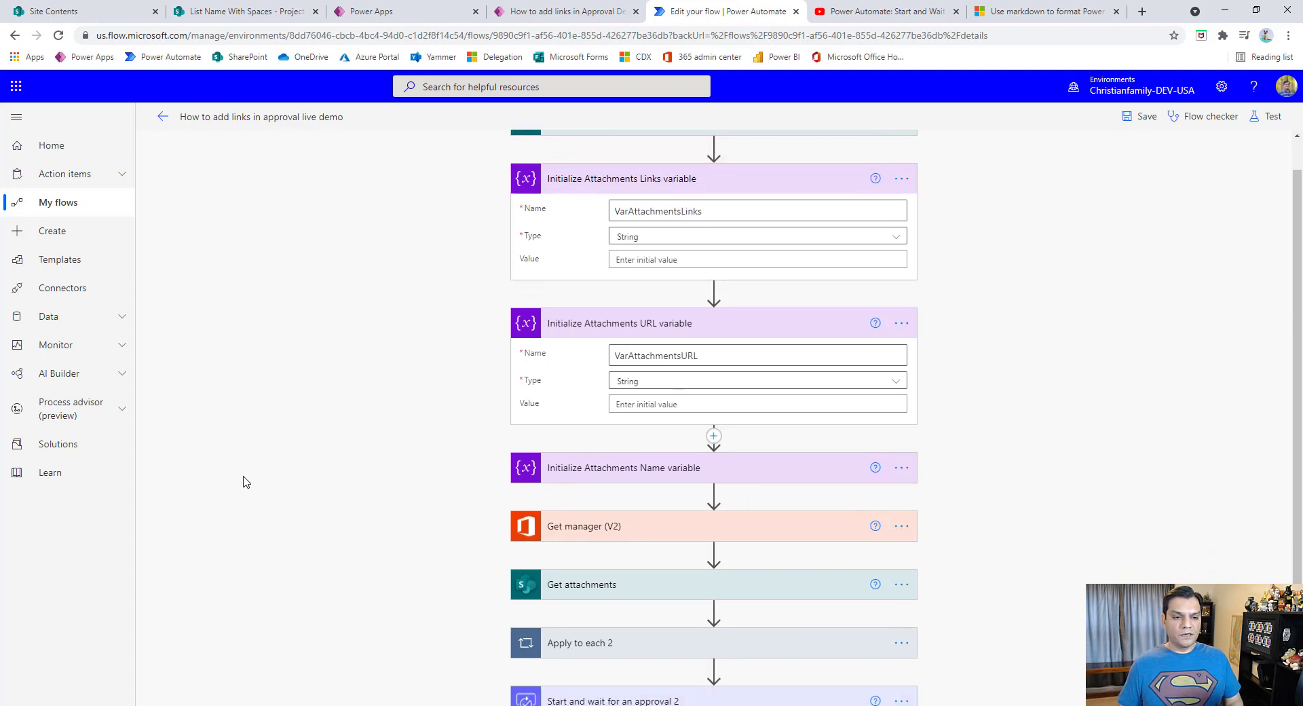
scroll(243, 481, down, 1)
scroll(243, 481, down, 1)
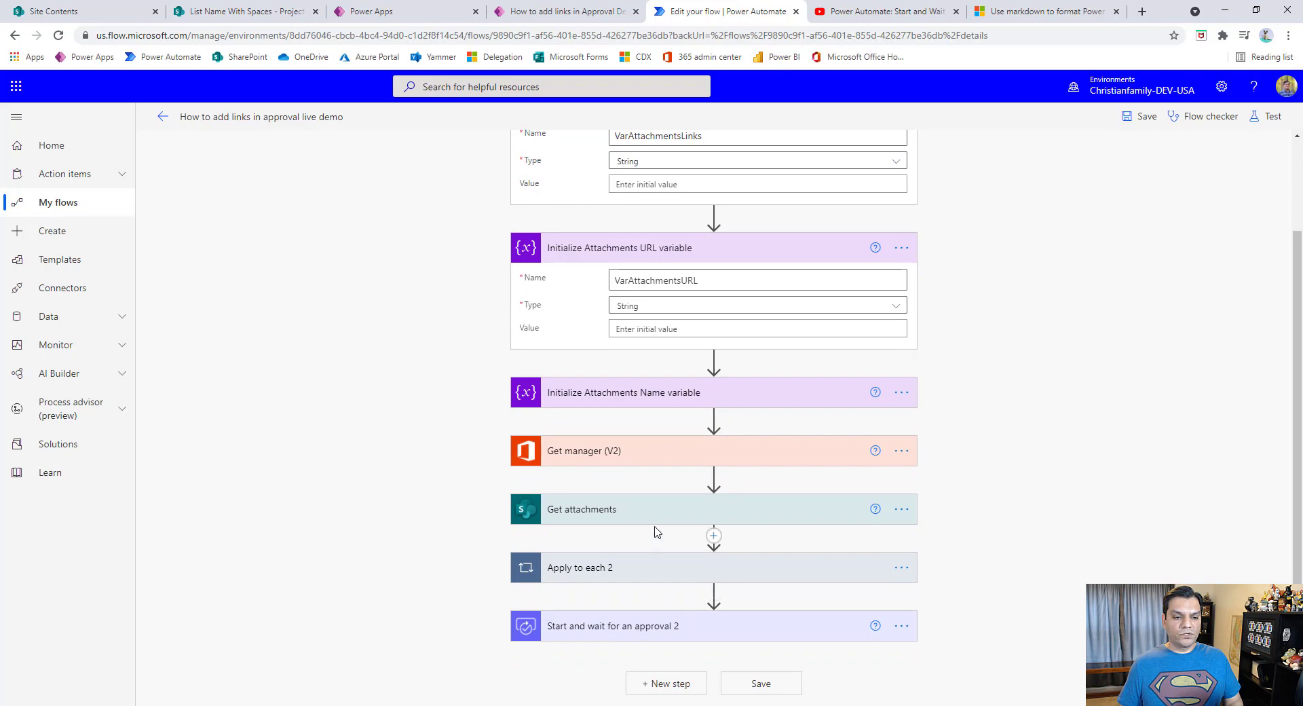
click(646, 568)
scroll(850, 549, down, 2)
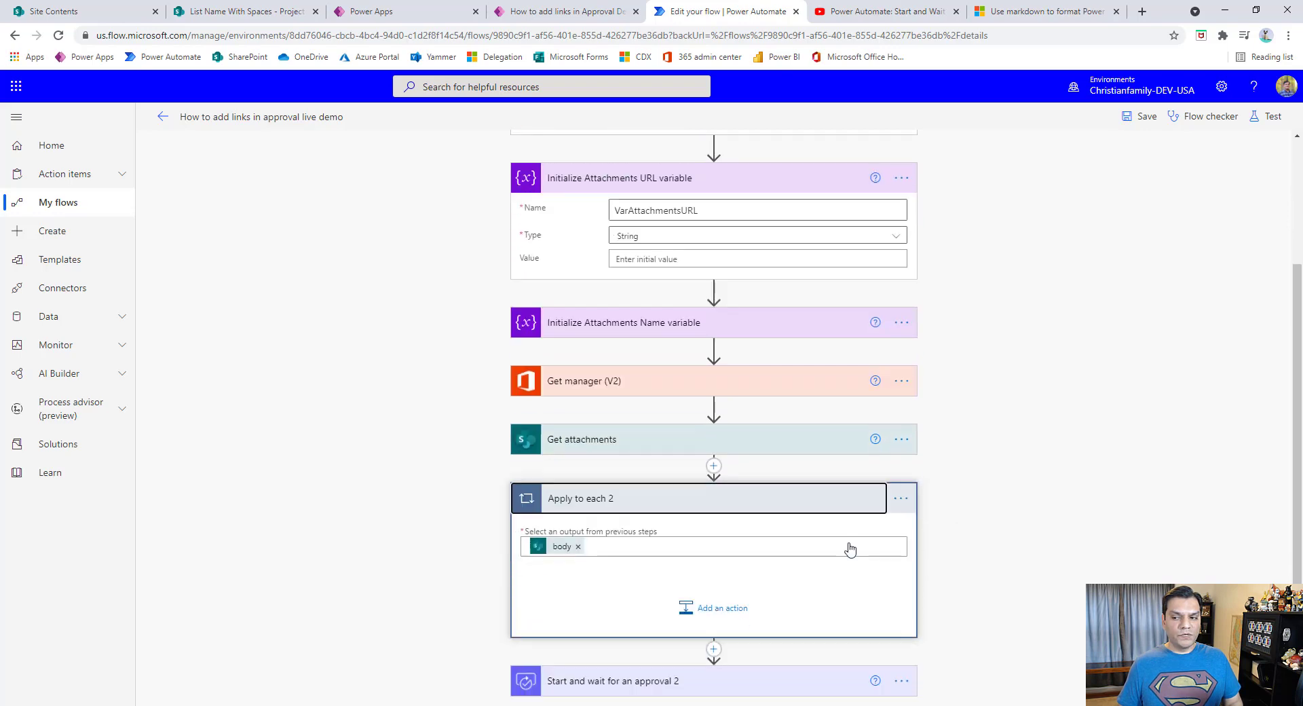
scroll(851, 548, down, 1)
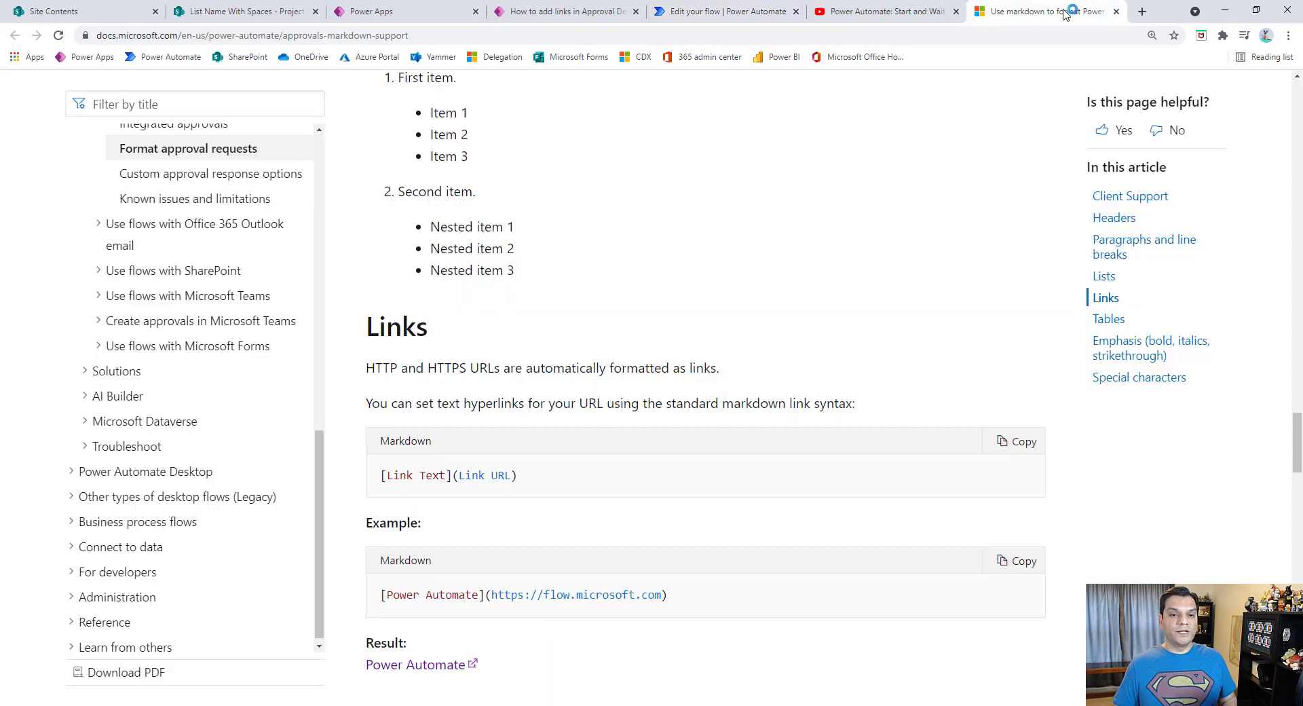
click(1045, 12)
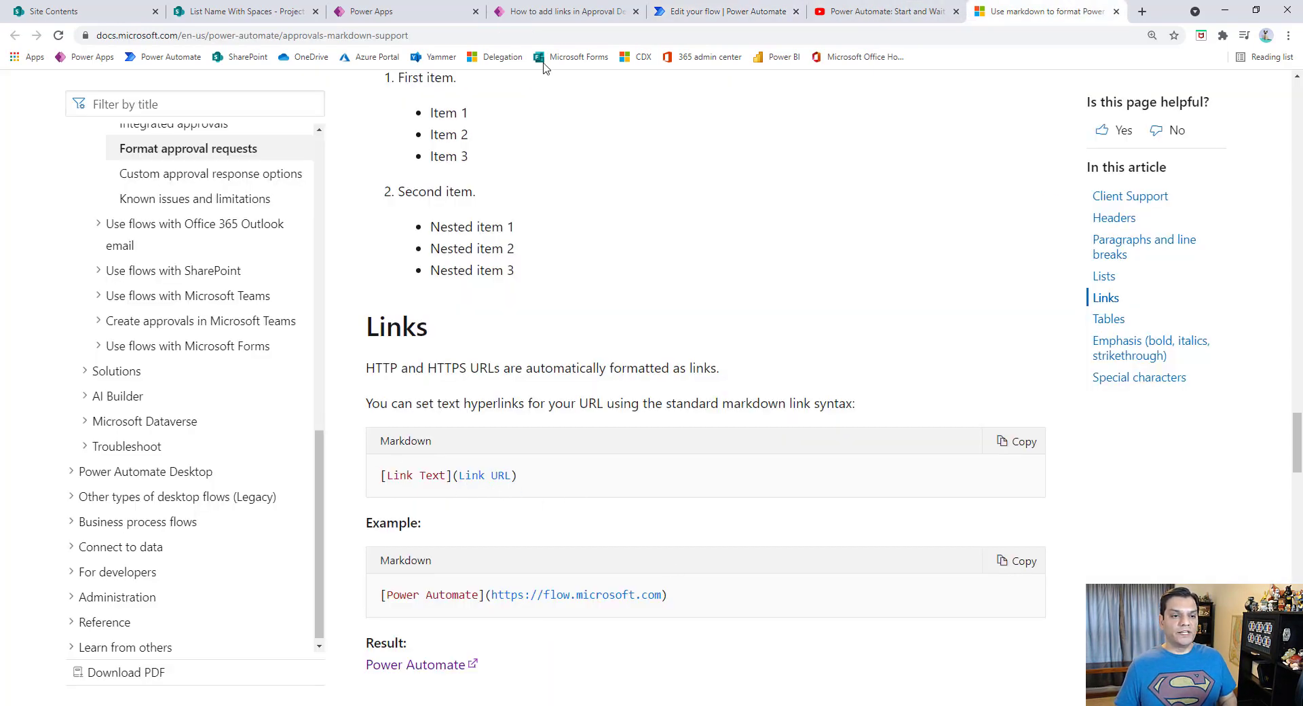
click(727, 11)
click(705, 551)
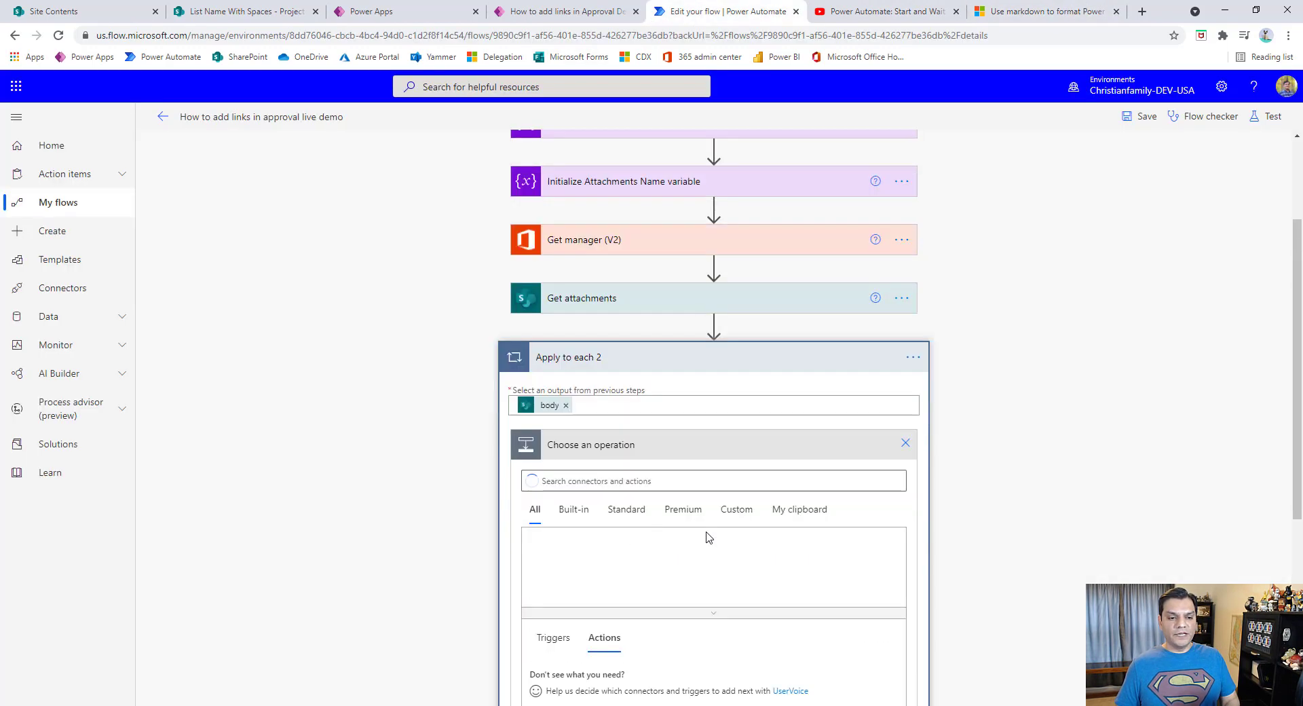
text(var)
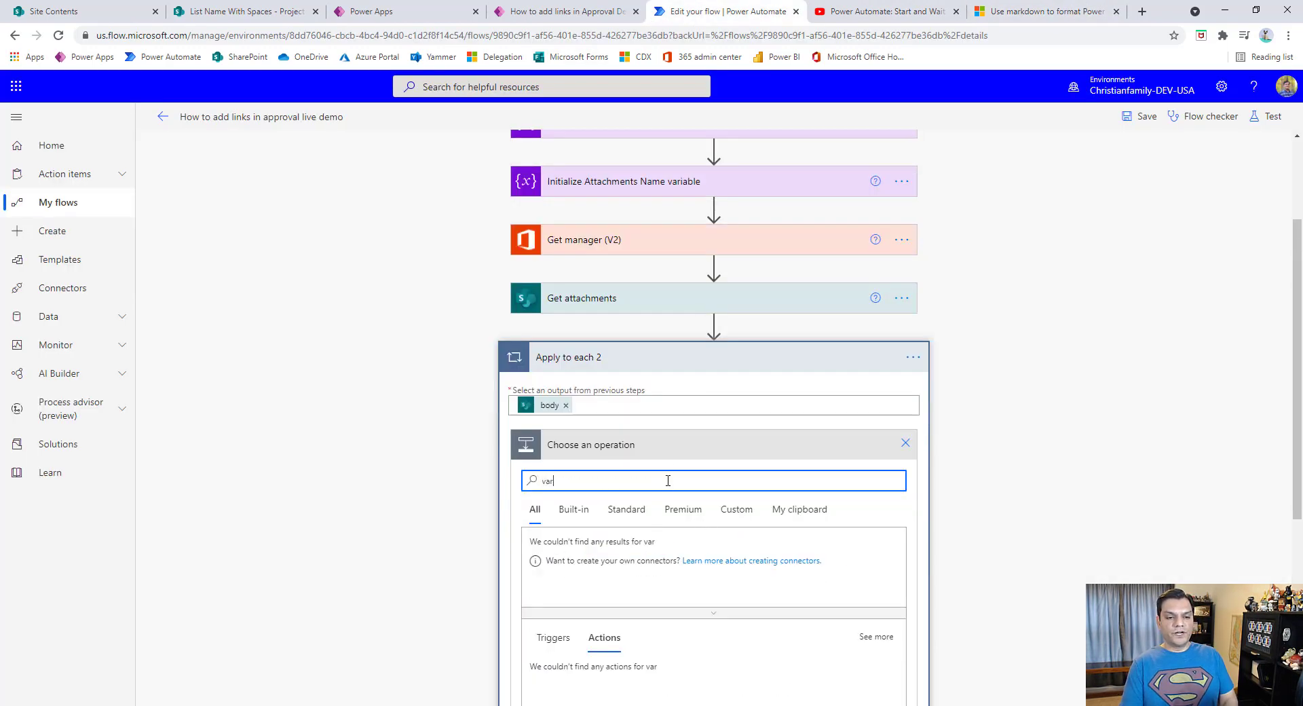
click(554, 560)
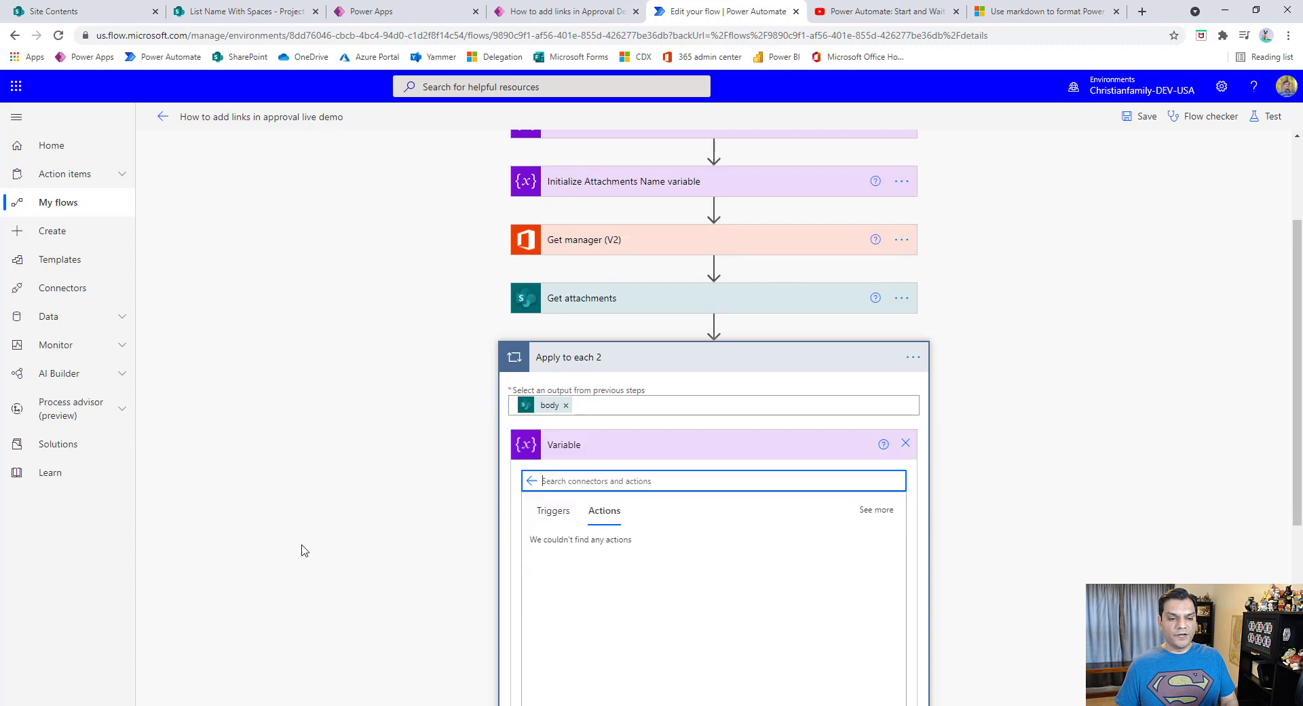
scroll(377, 509, down, 5)
click(558, 412)
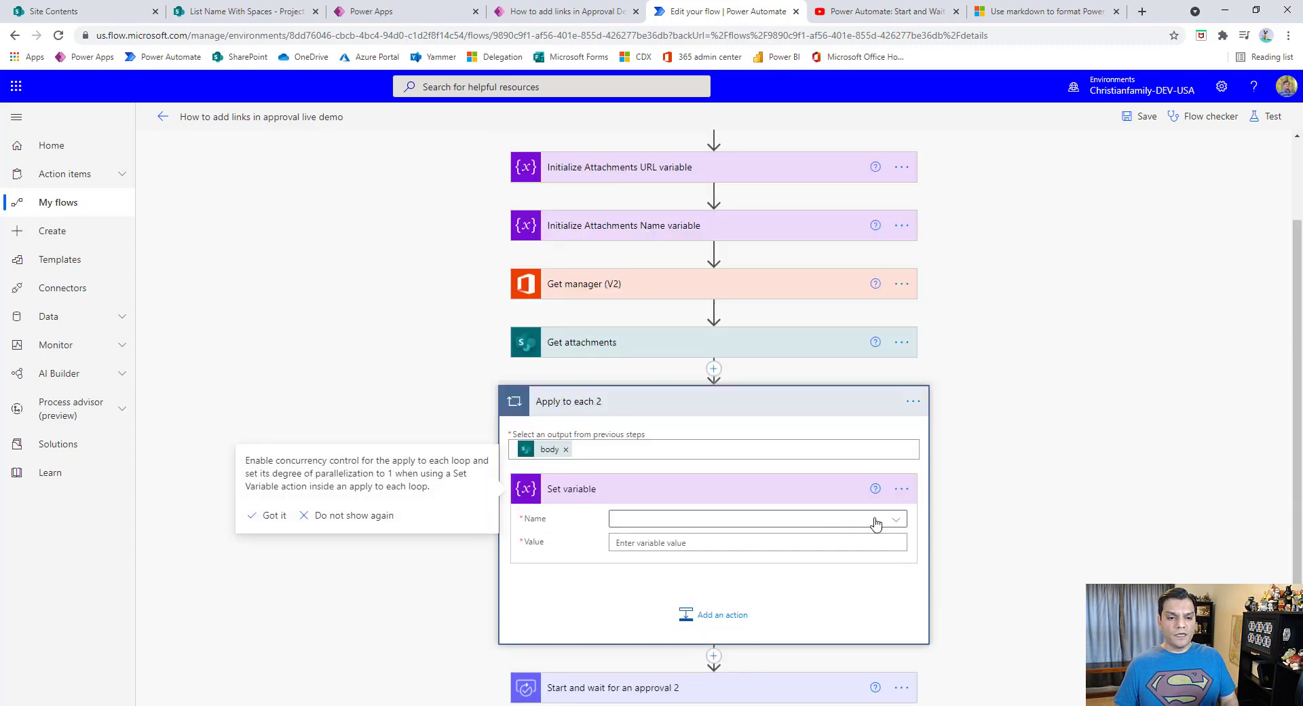
click(903, 489)
click(945, 659)
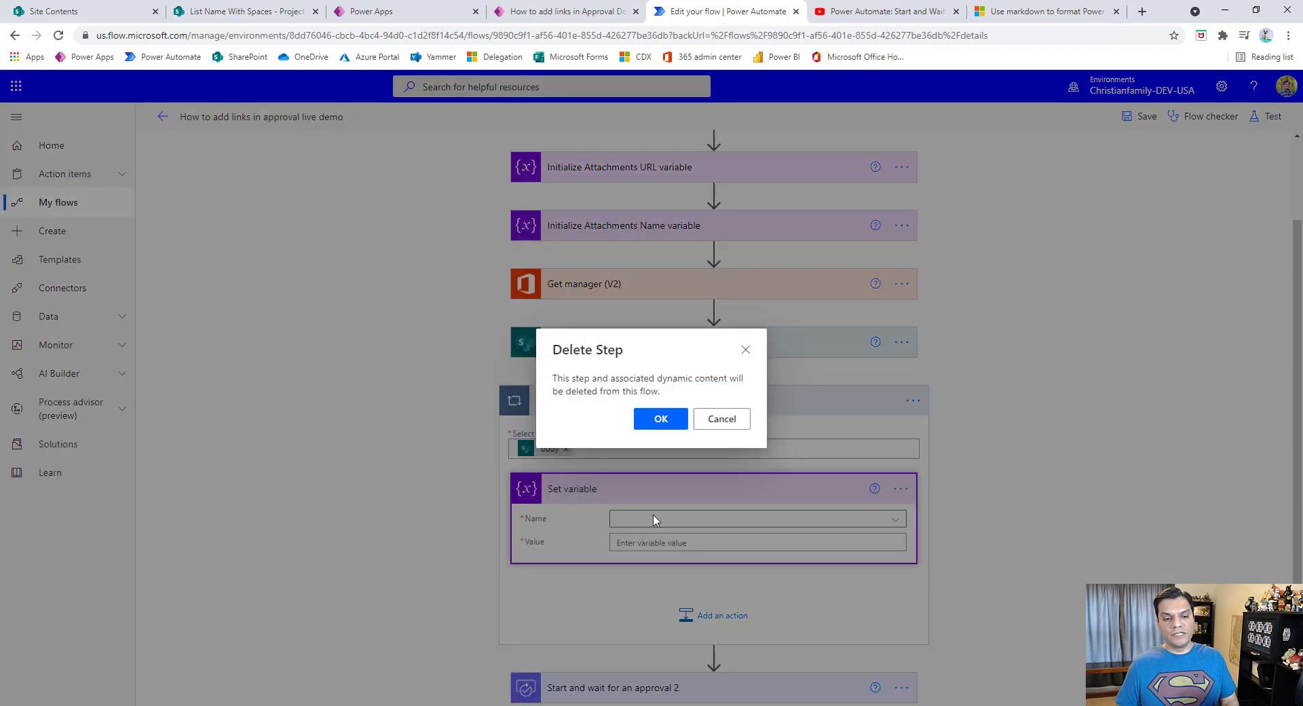
click(650, 427)
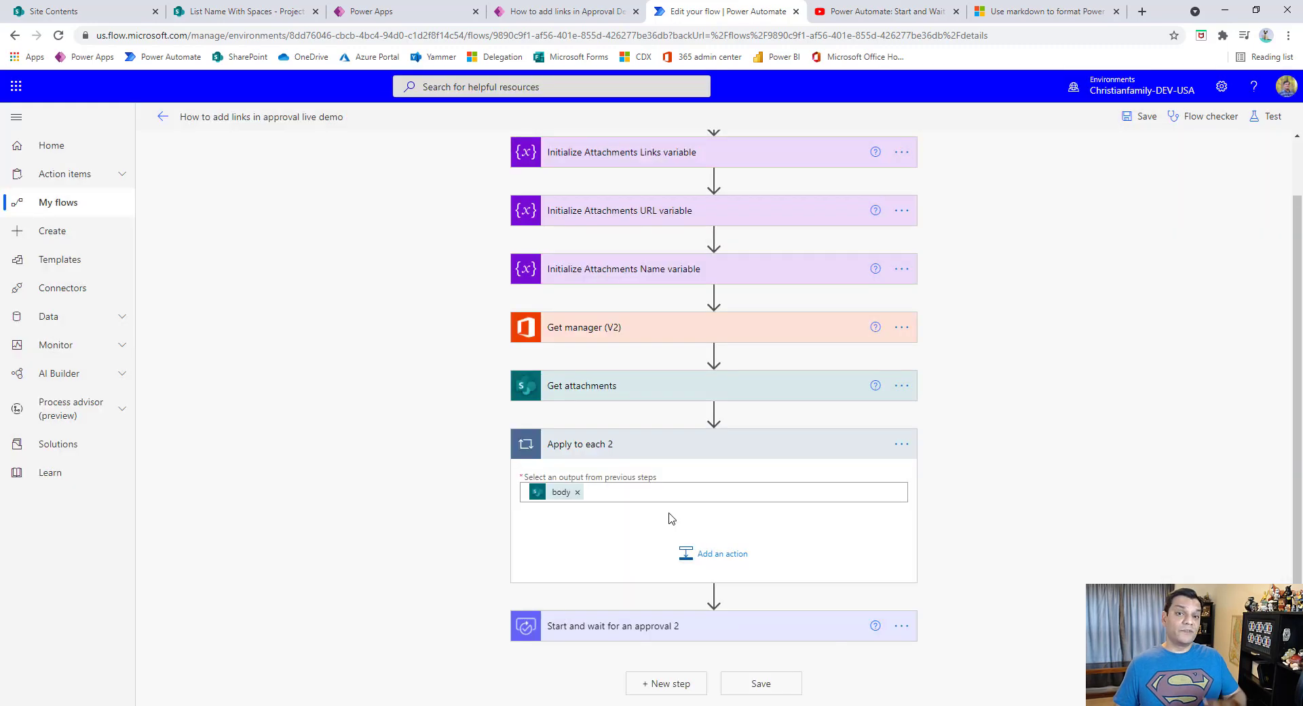
Step: Add an Append to string variable action inside the Apply to each 2 loop and target VarAttachmentsLinks
click(694, 561)
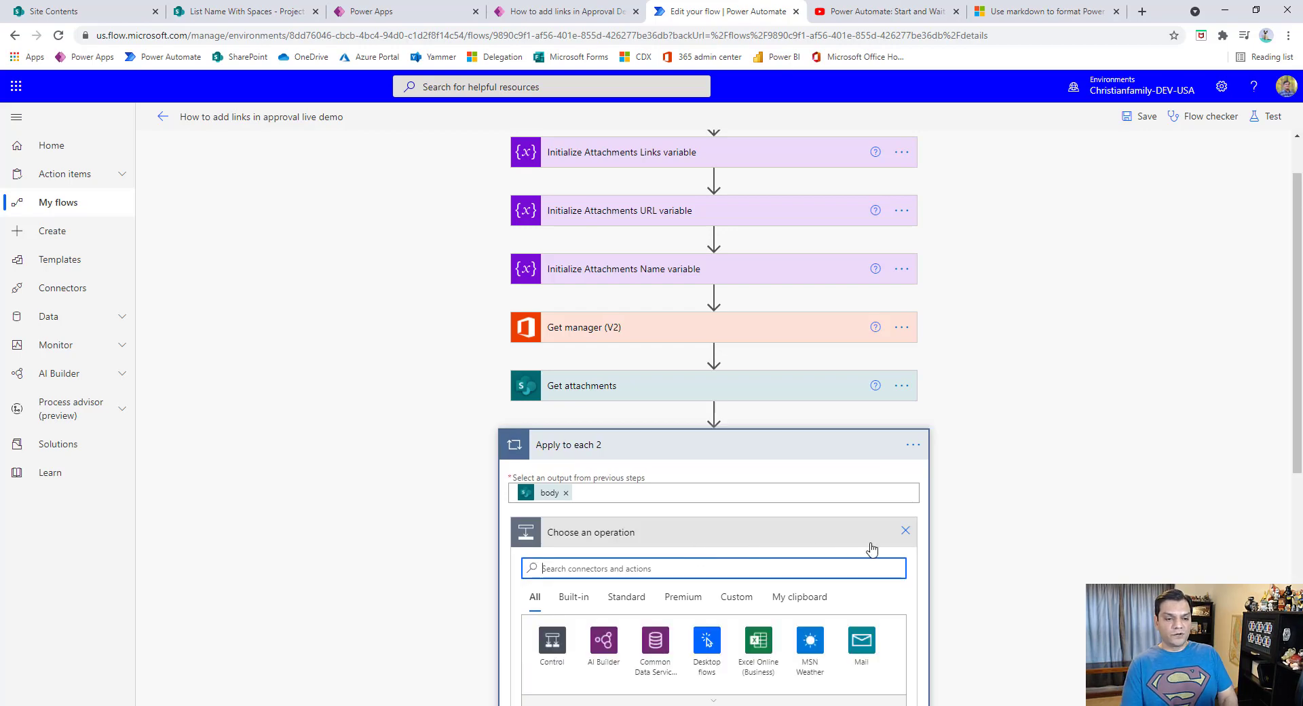
text(variables)
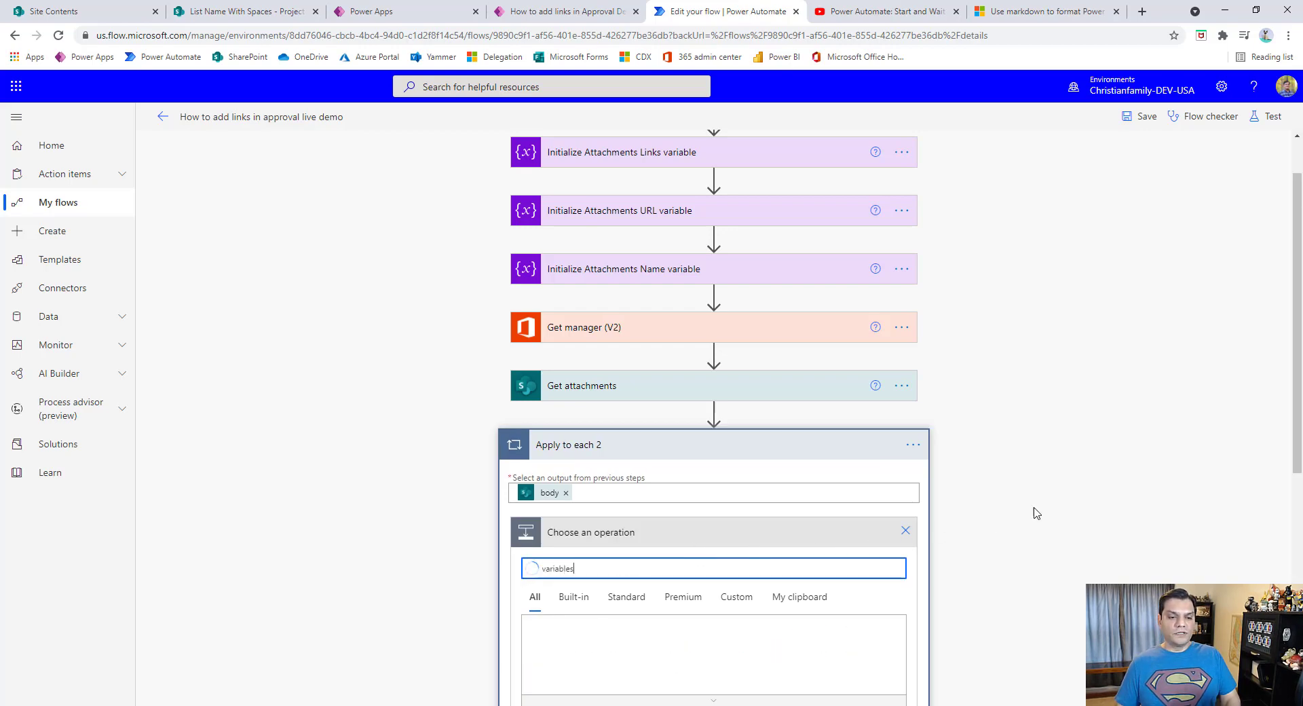
scroll(1048, 503, down, 3)
click(550, 465)
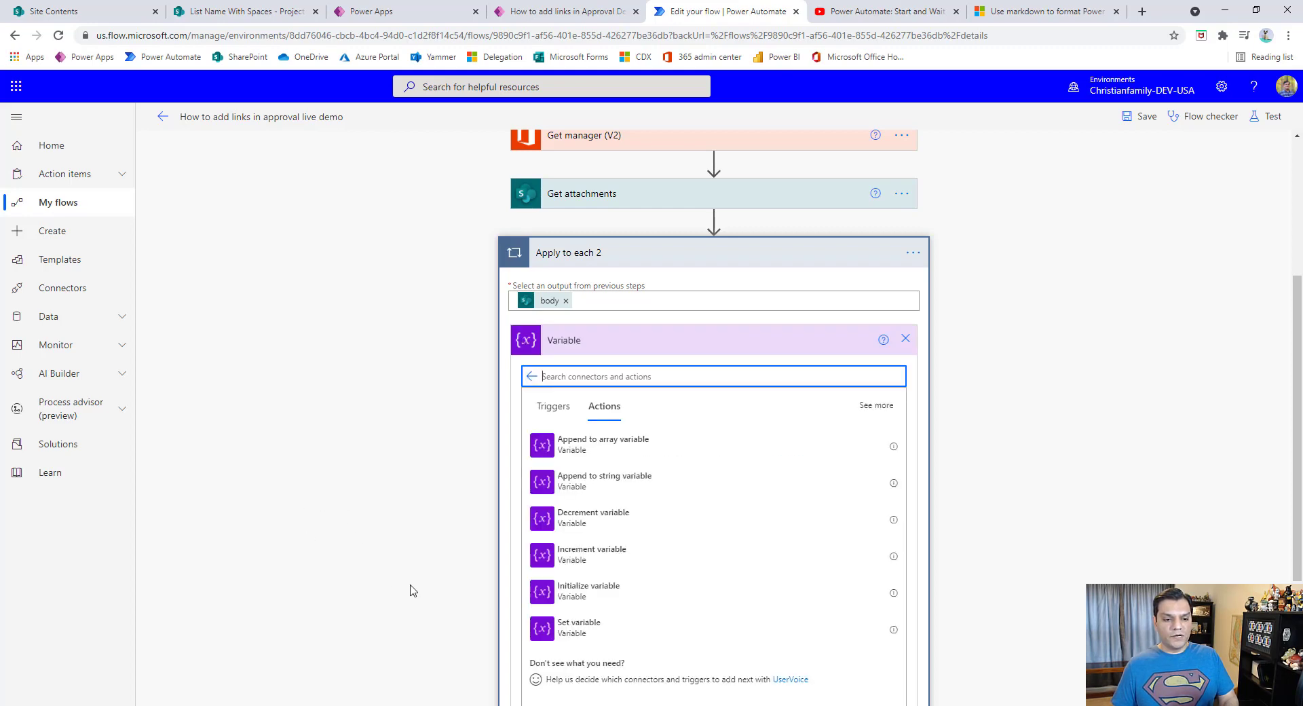
click(601, 486)
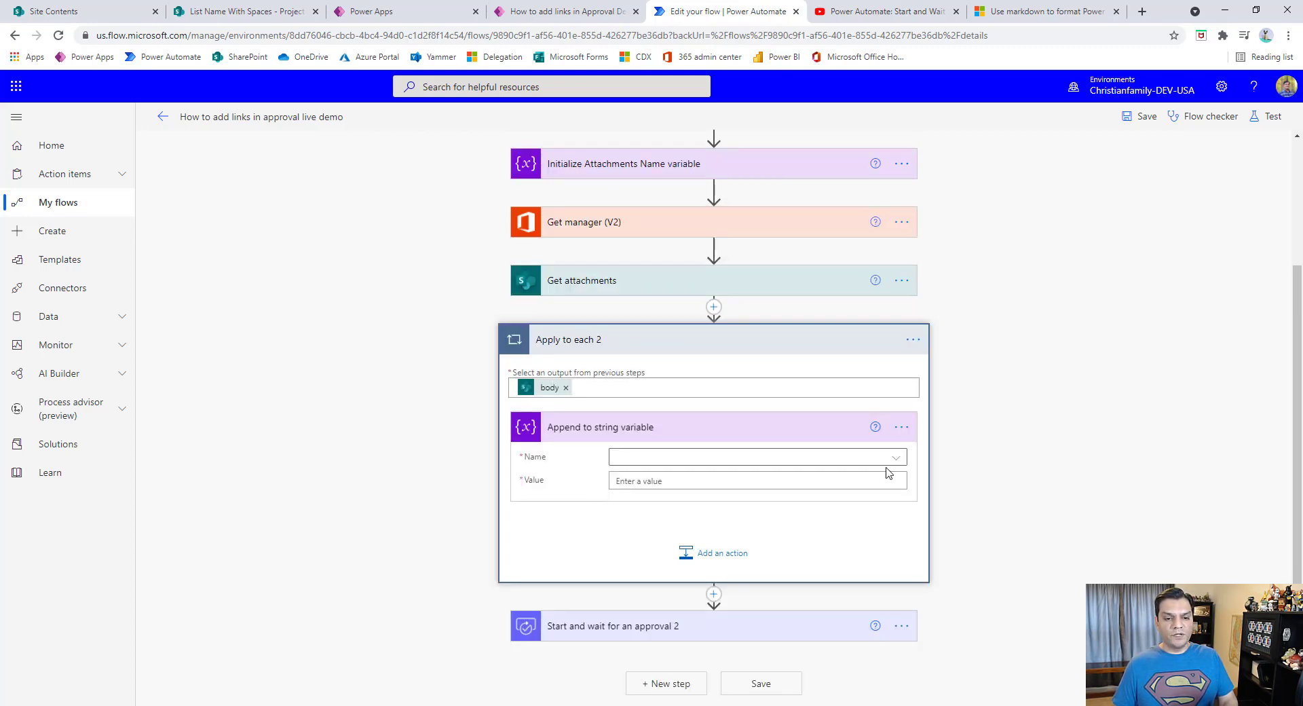
click(887, 465)
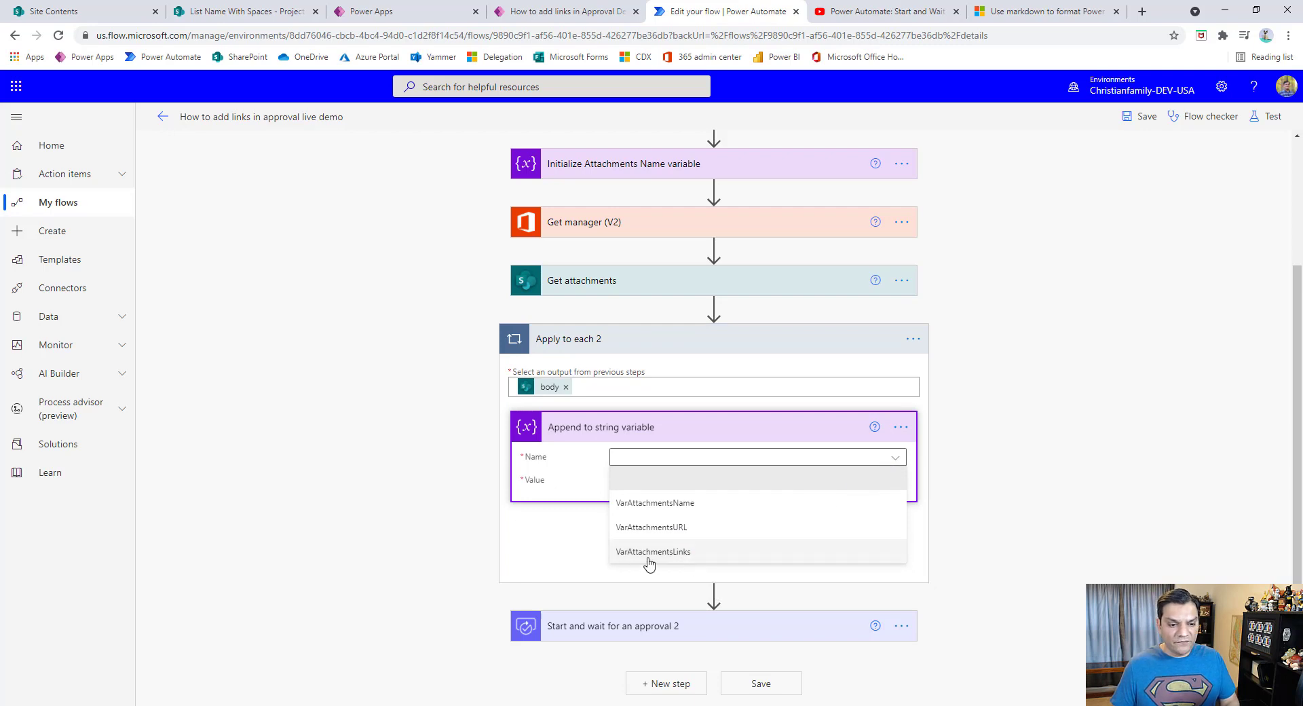
click(651, 551)
Step: Set the appended value to the Markdown link [DisplayName](AbsoluteUri), using the Get attachments dynamic content
click(674, 482)
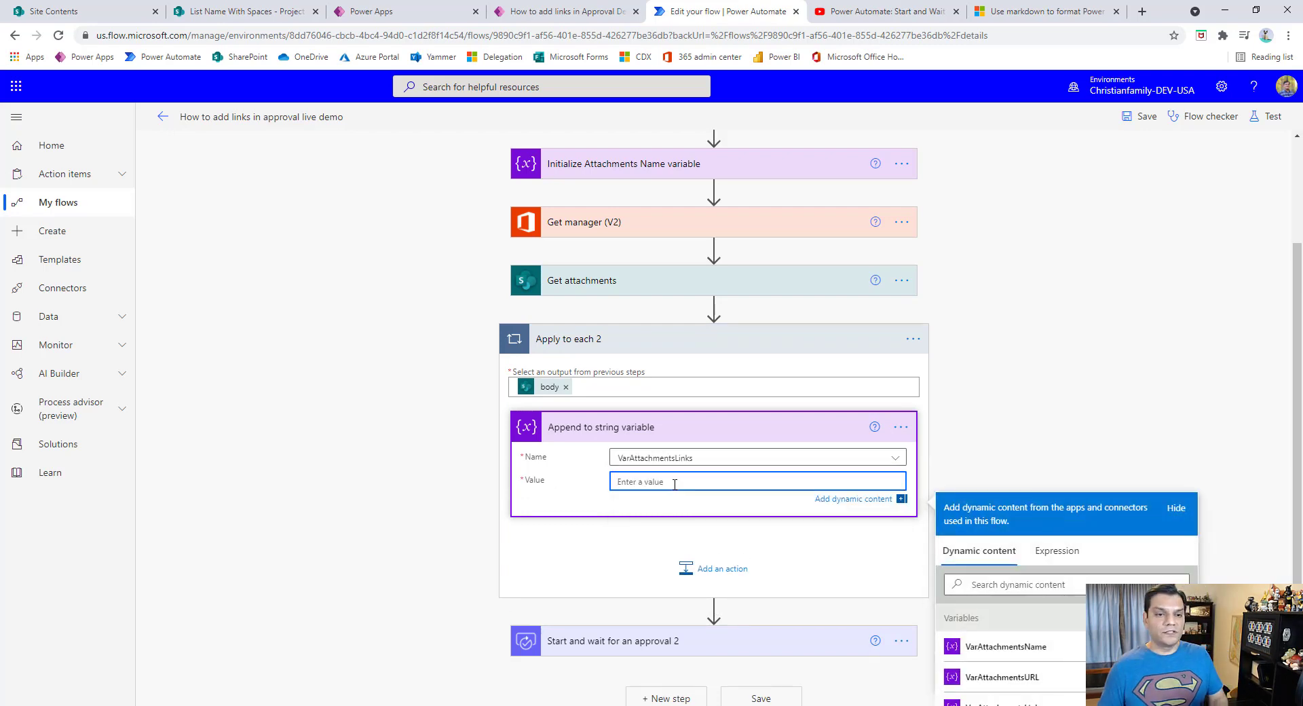
click(1006, 14)
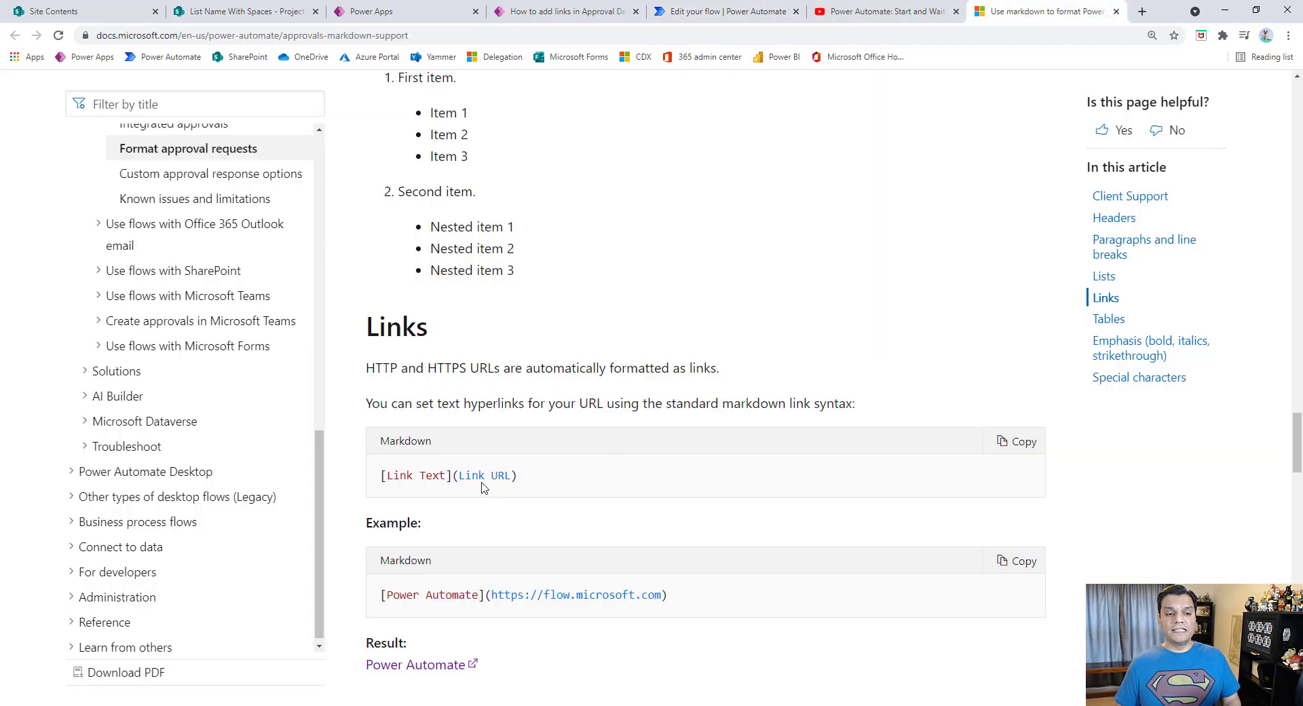
click(679, 12)
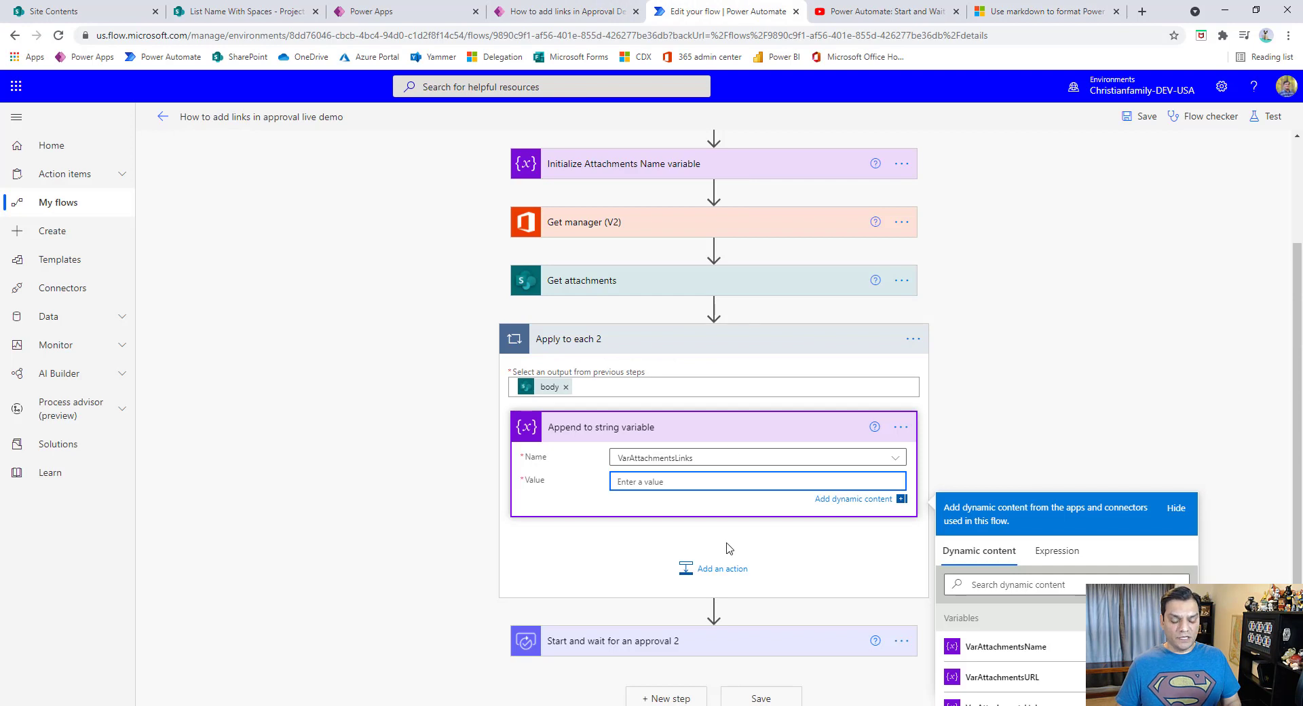
text([)
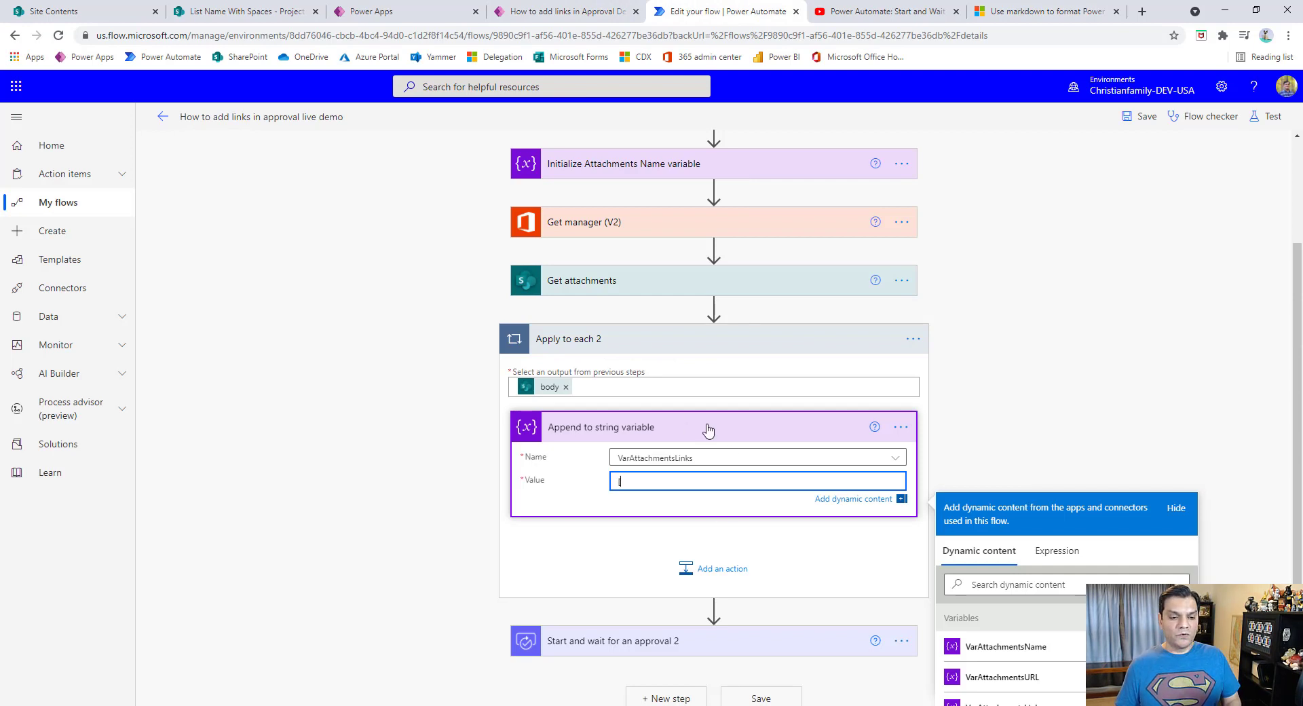
scroll(972, 424, down, 1)
scroll(972, 423, down, 1)
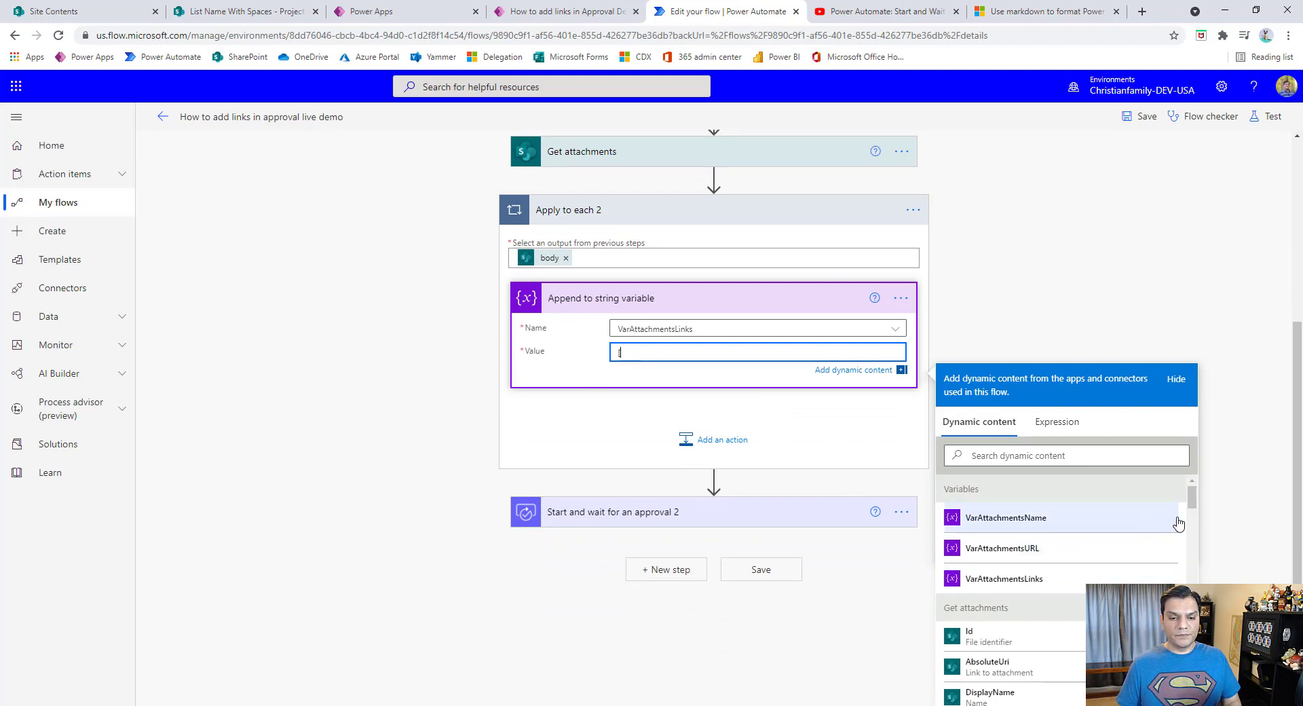
scroll(1195, 514, down, 1)
scroll(1195, 514, down, 3)
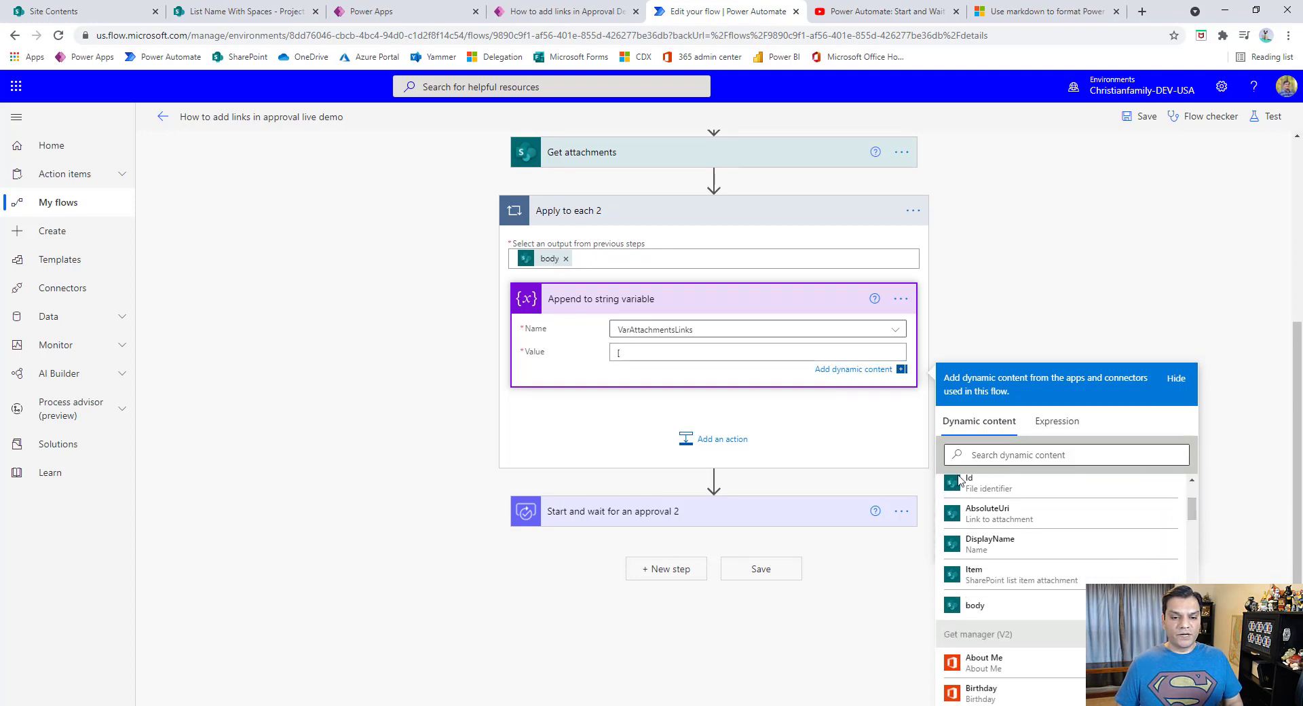
click(991, 541)
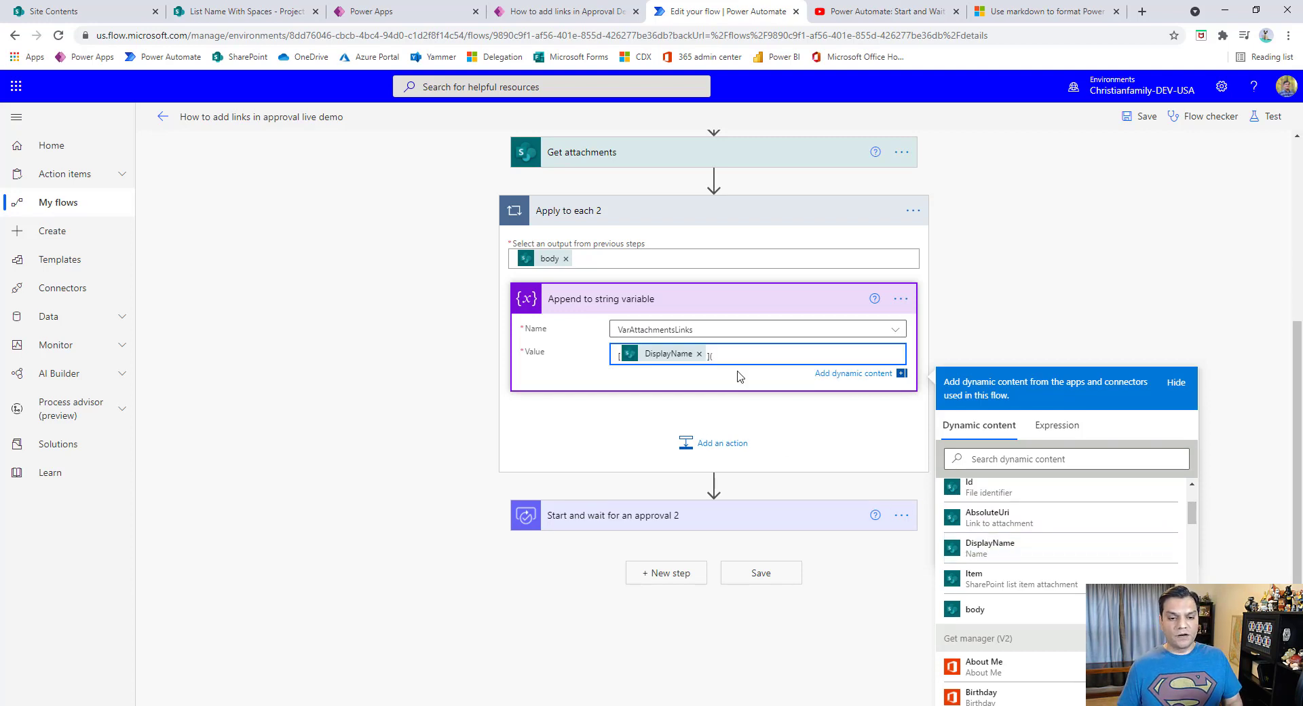
text(]()
click(988, 518)
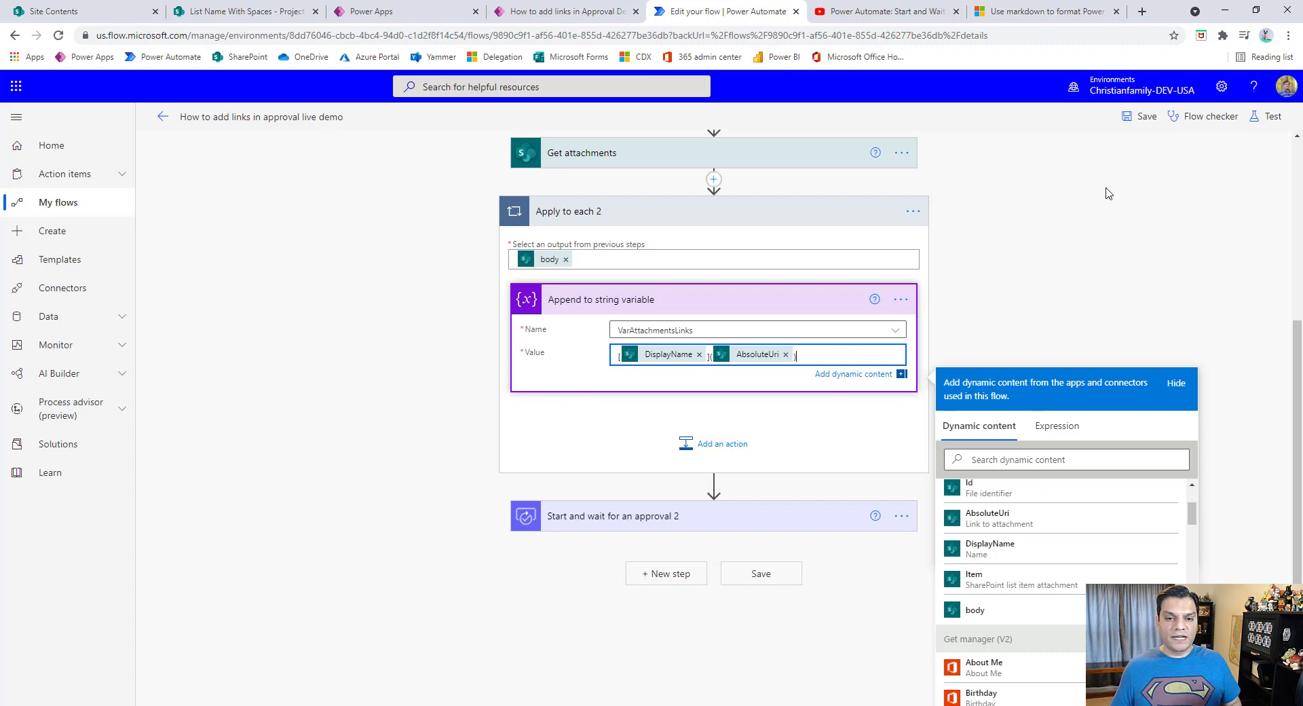
Step: Clear the Item link and Item link description values in the Start and wait for an approval 2 action
click(782, 527)
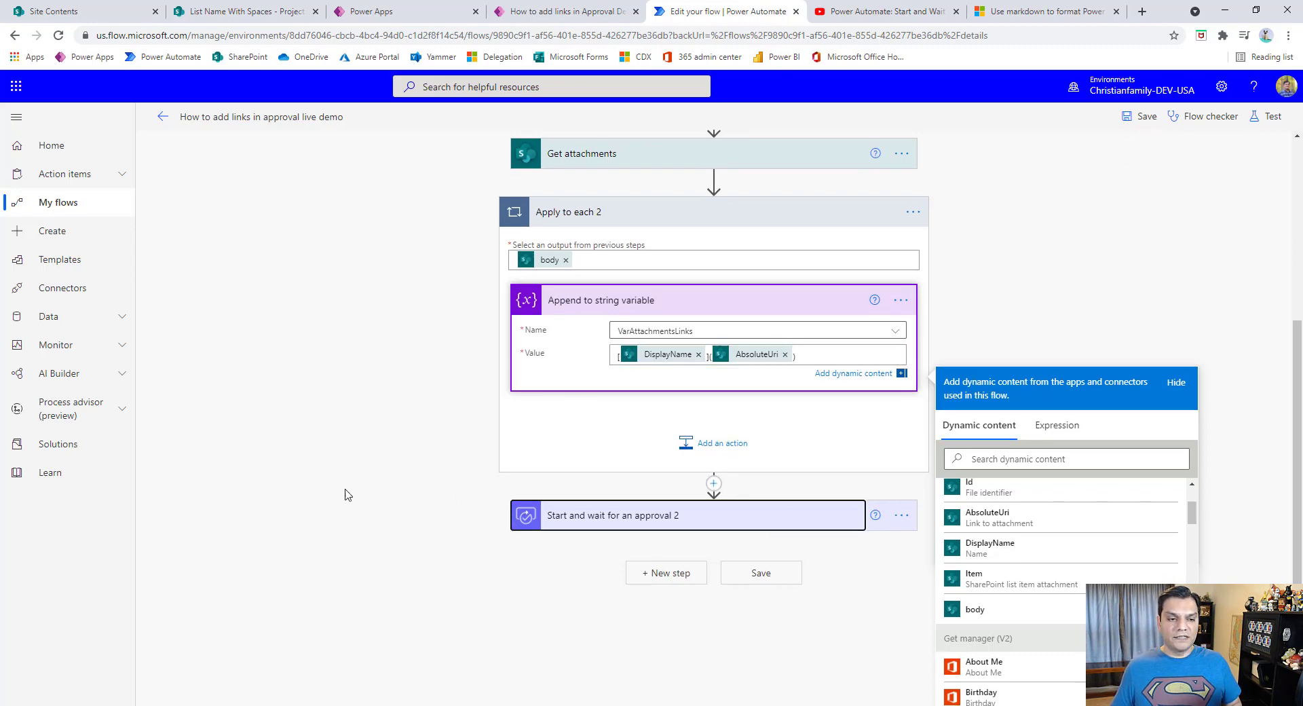
scroll(322, 489, down, 3)
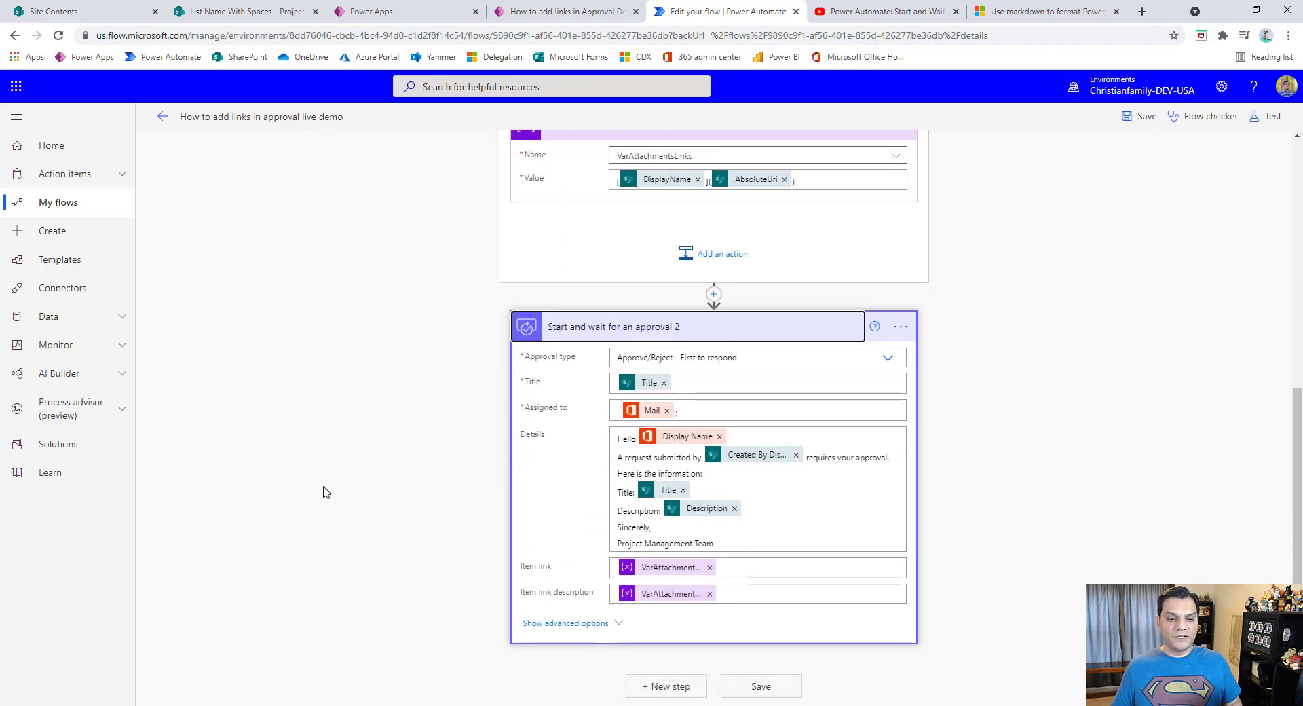
click(711, 568)
click(710, 605)
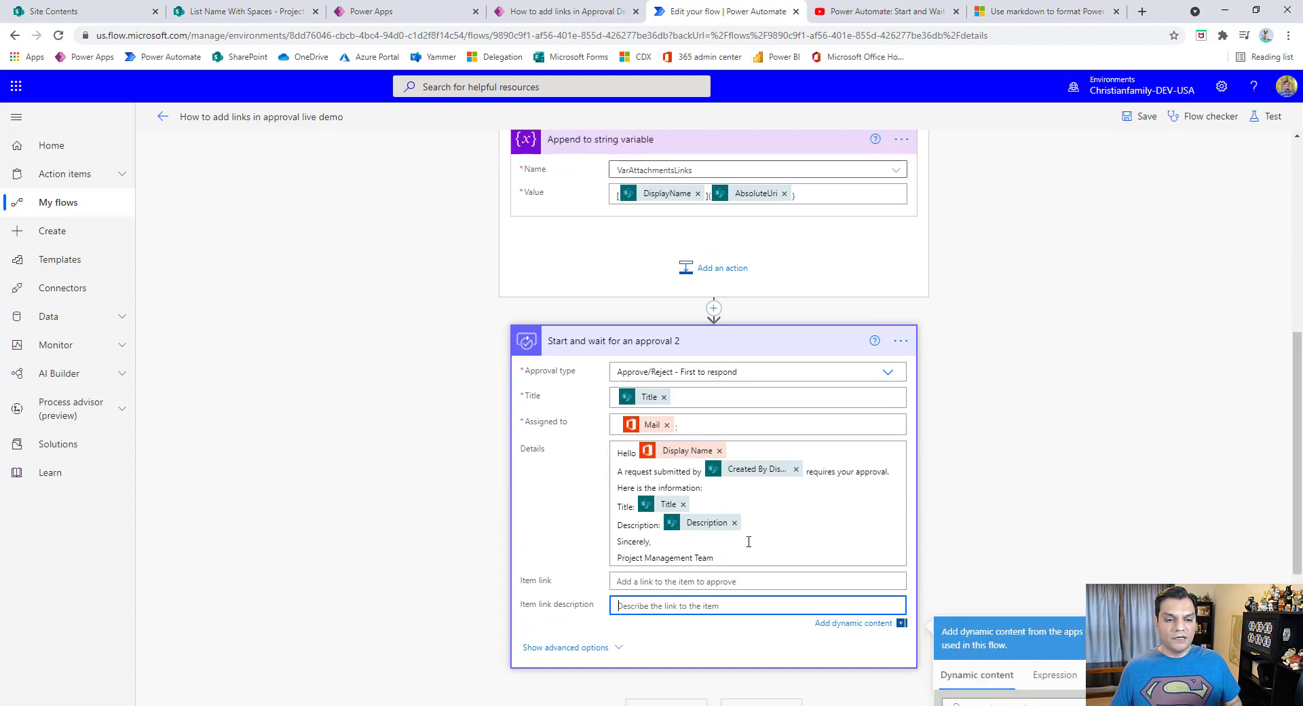
Step: Add the line "Here are your links:" between the Description and Sincerely lines of the approval Details, with blank lines around it
click(794, 551)
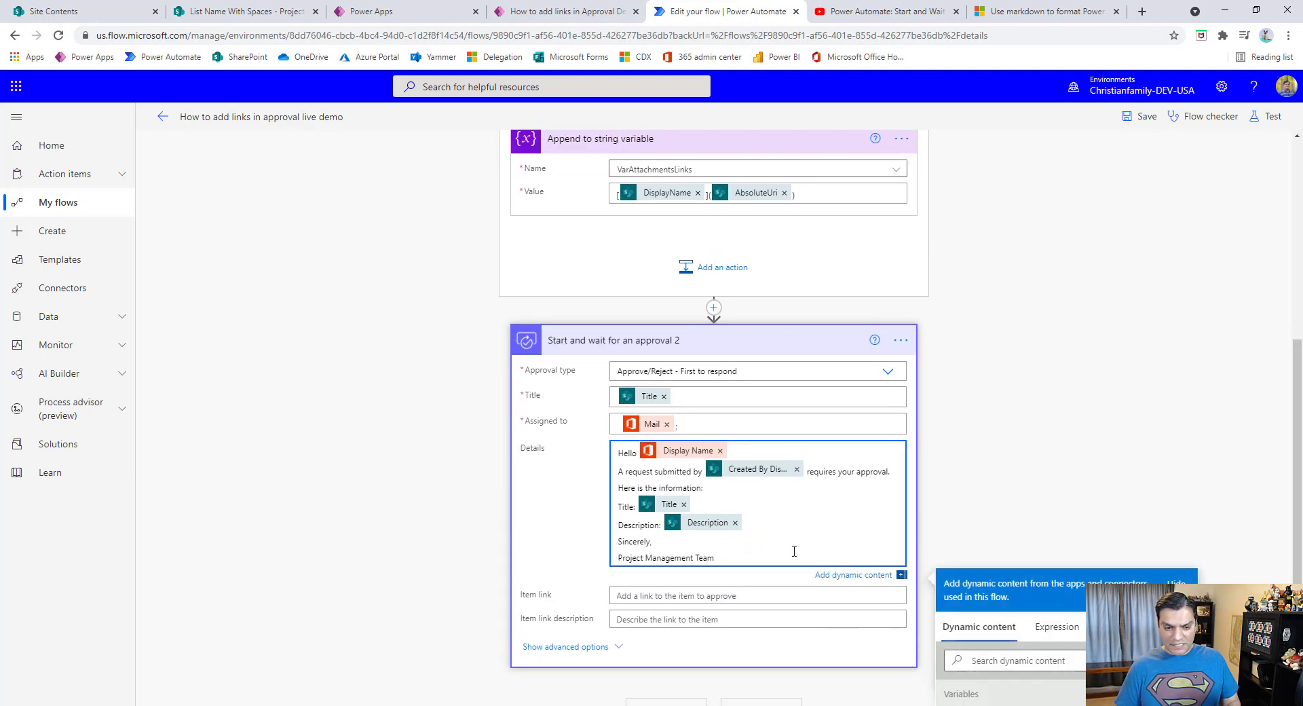
key(Return)
key(Return)
key(Up)
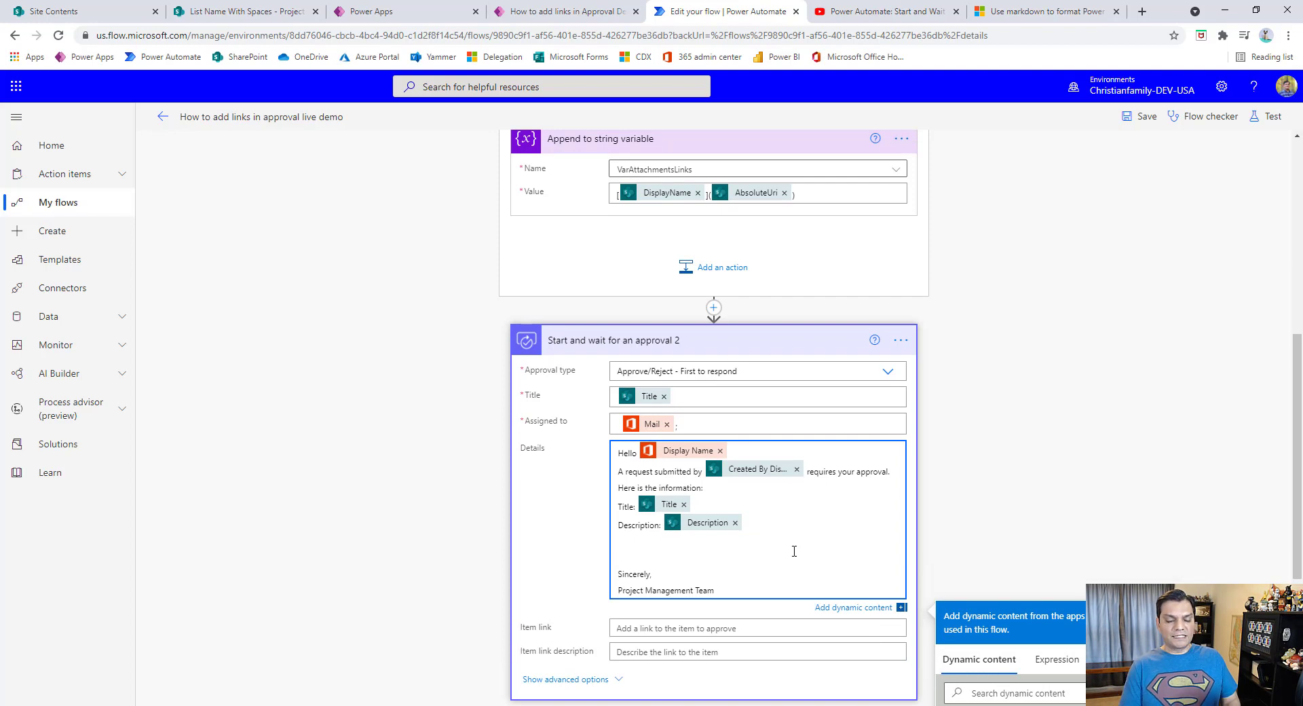
key(Return)
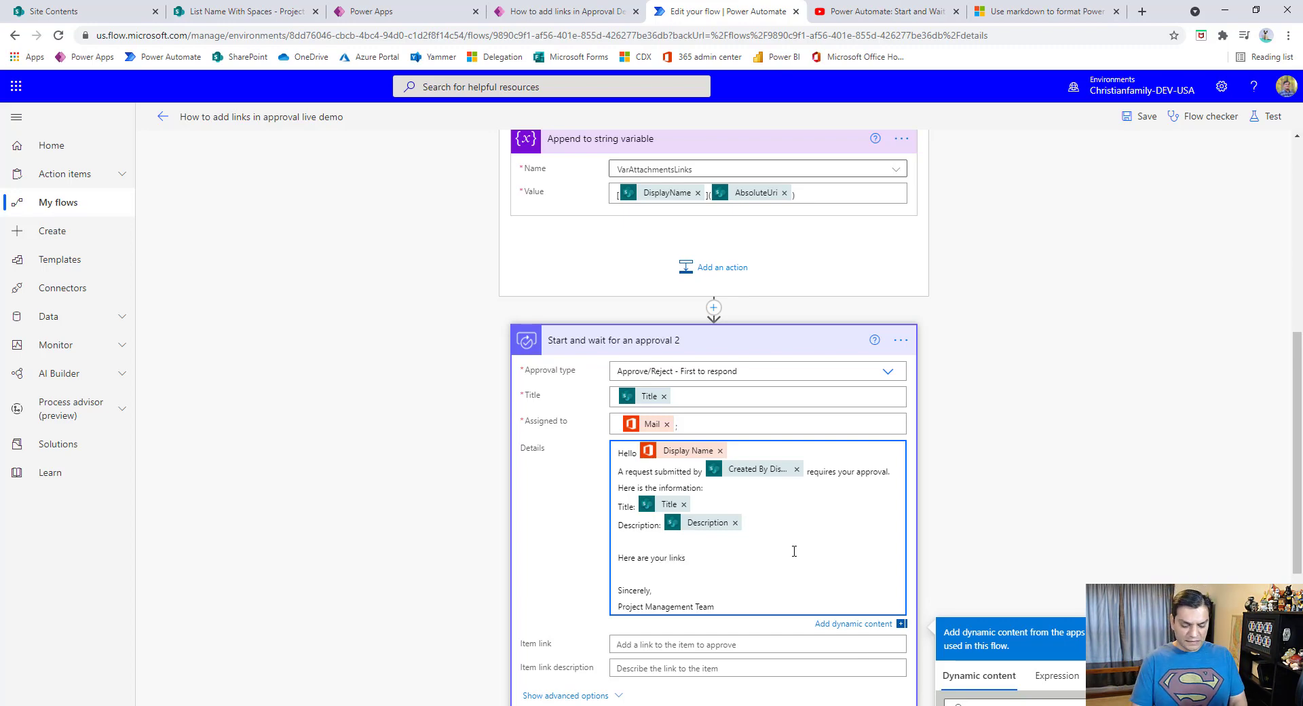
text(:)
key(Return)
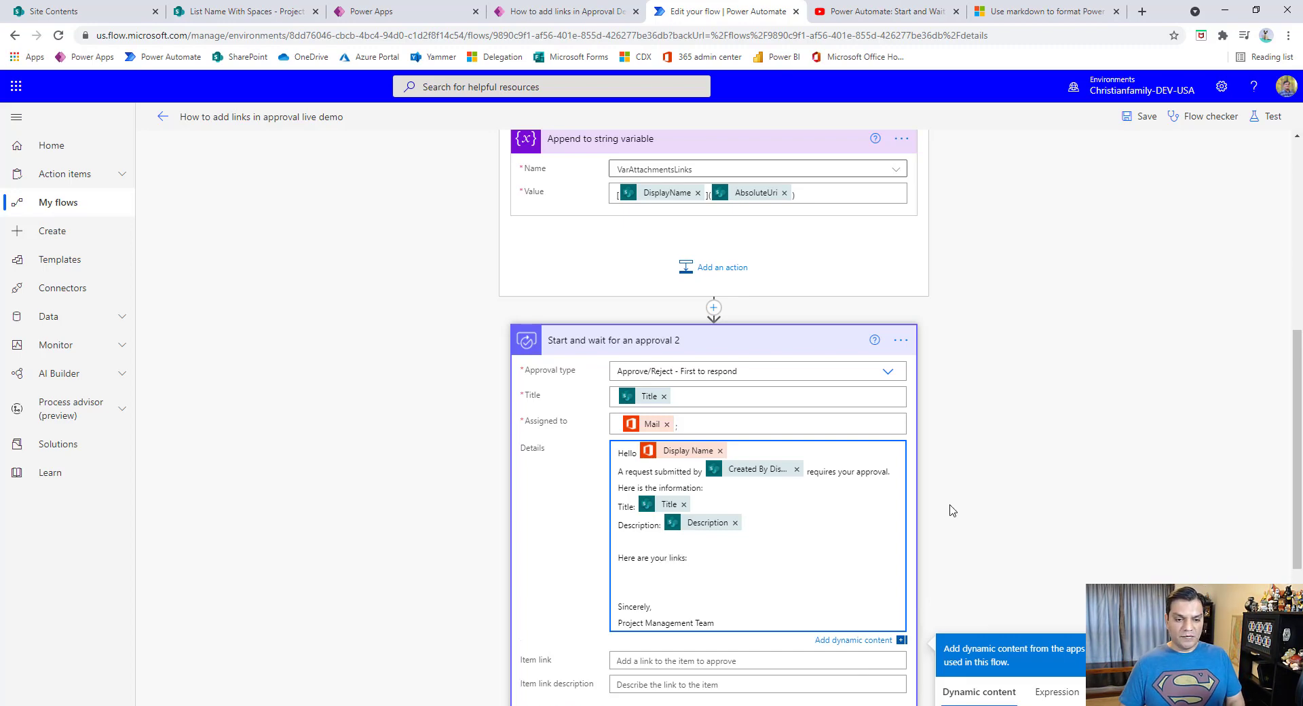
Step: Insert the VarAttachmentsLinks variable below the links line in Details, tidy the extra blank lines, save the flow and leave the editor
scroll(990, 506, down, 5)
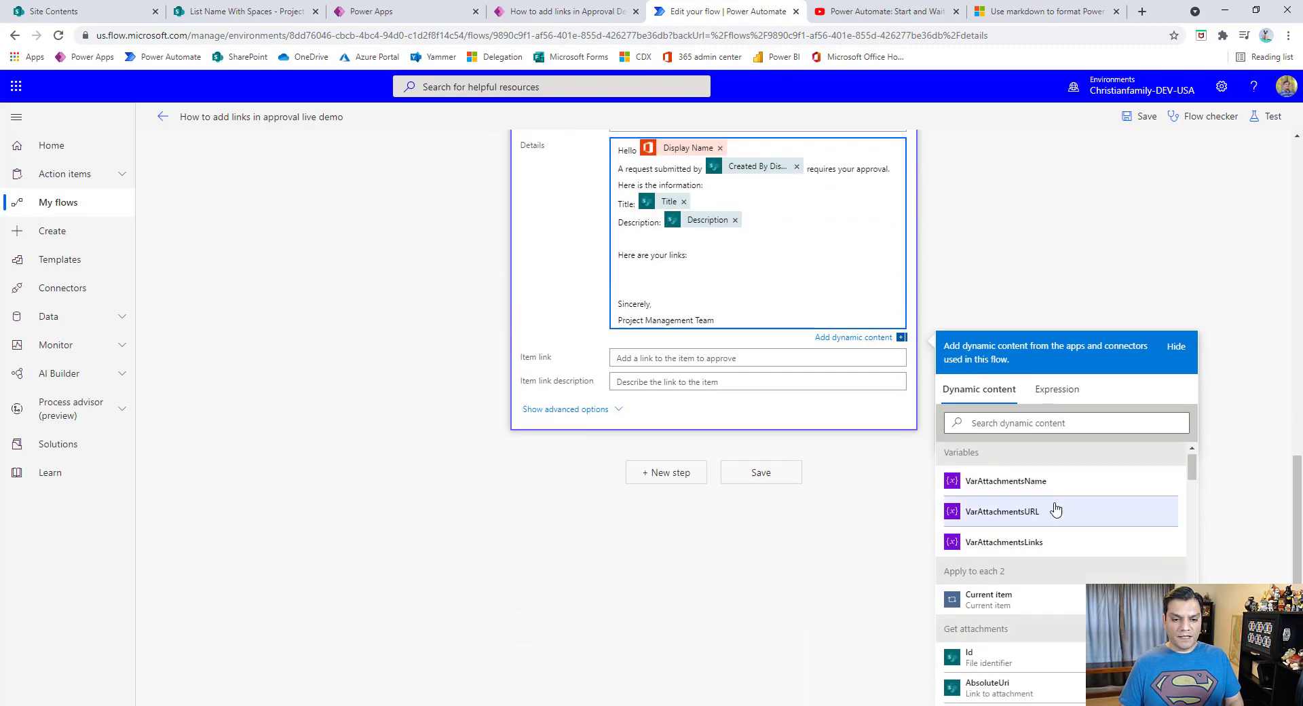
click(1019, 542)
key(BackSpace)
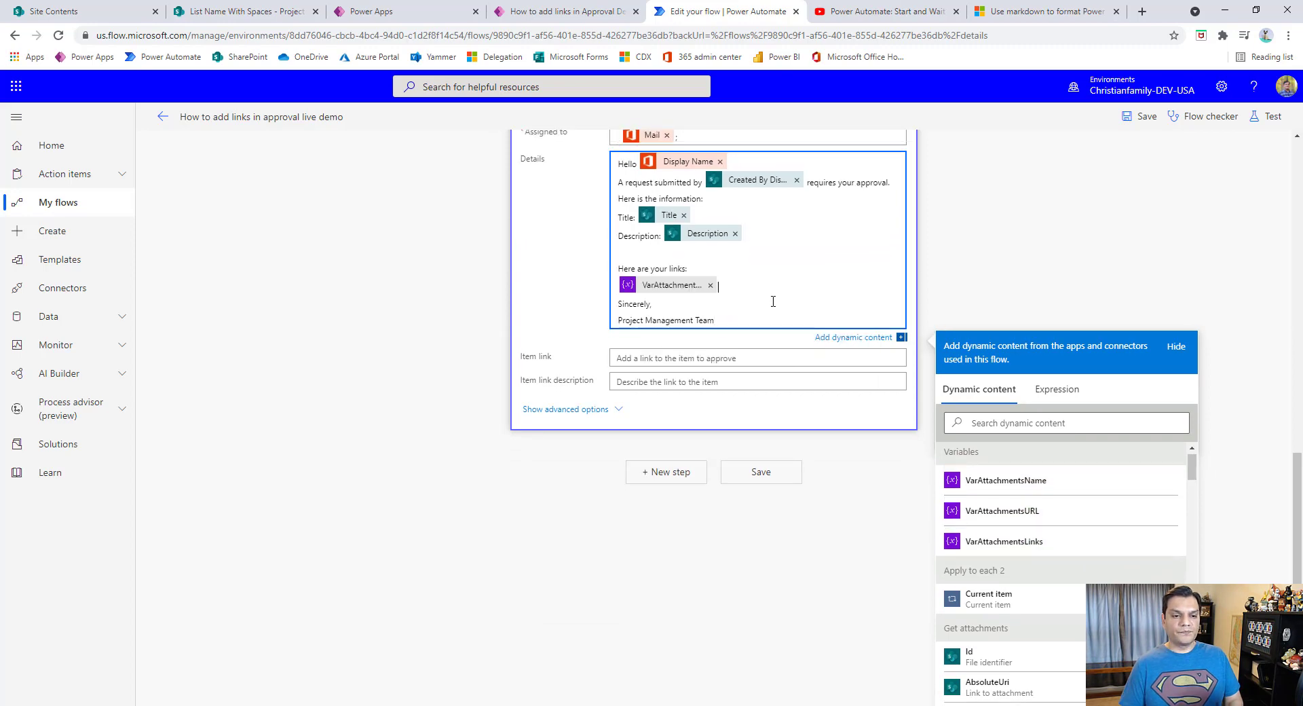
scroll(1012, 258, up, 5)
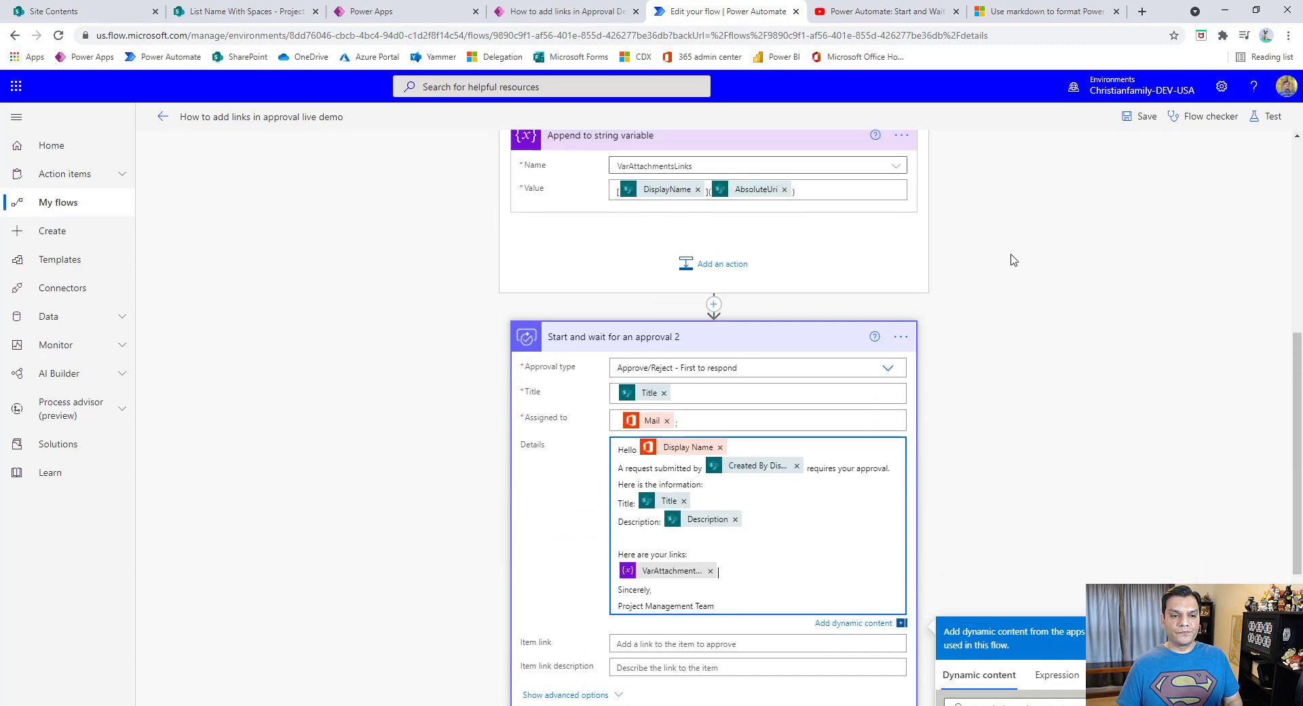
click(1152, 129)
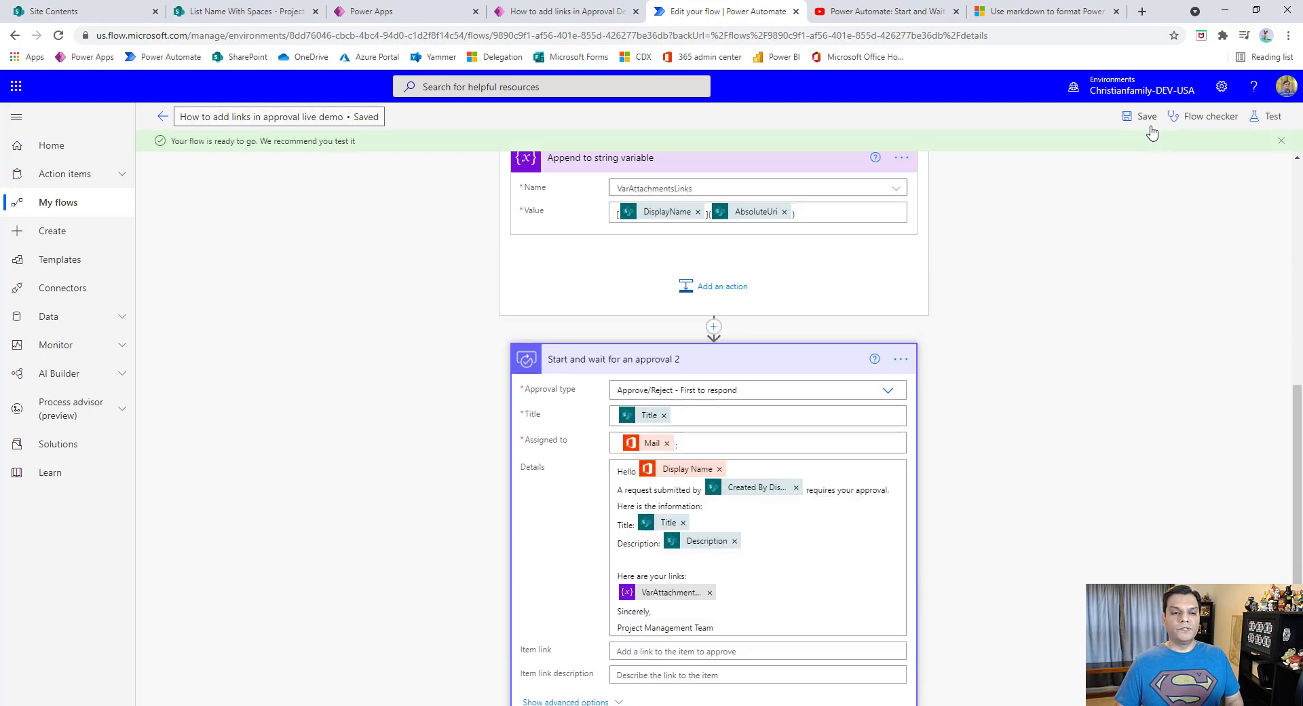
click(158, 116)
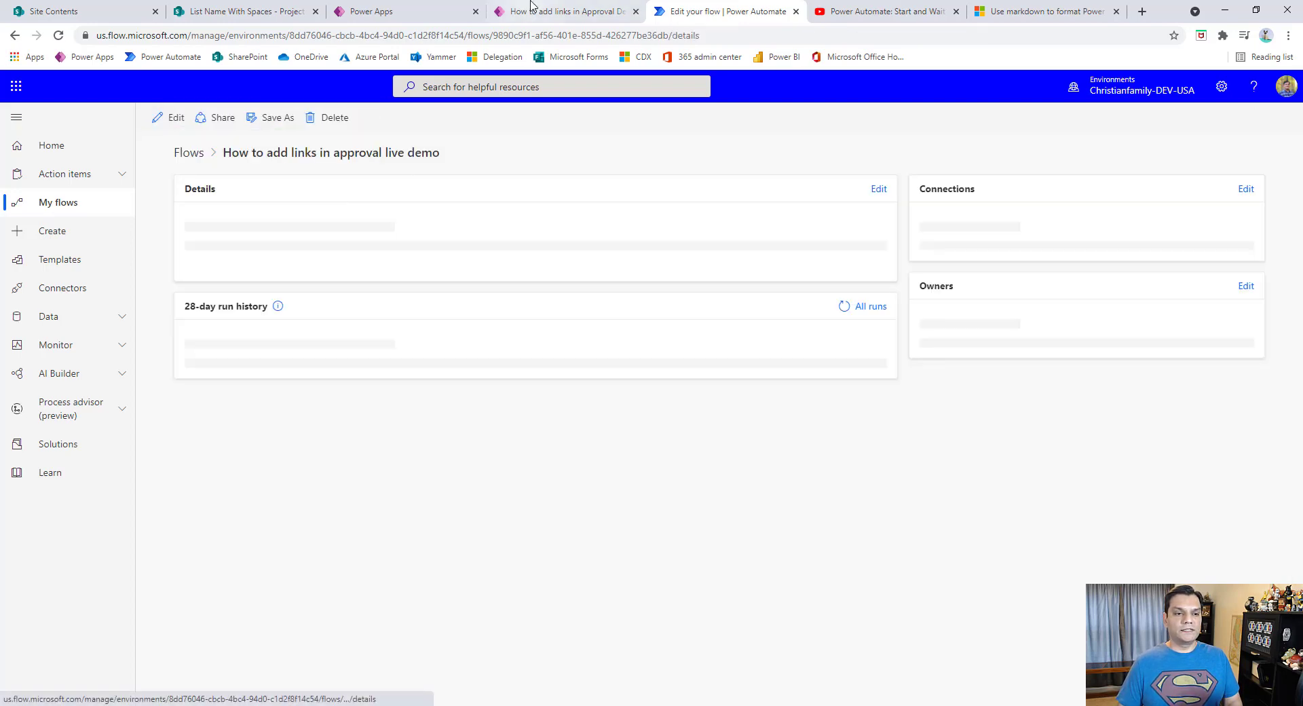
Step: Switch to the running Power Apps approval app and start a new project titled Project 3
click(534, 11)
click(867, 90)
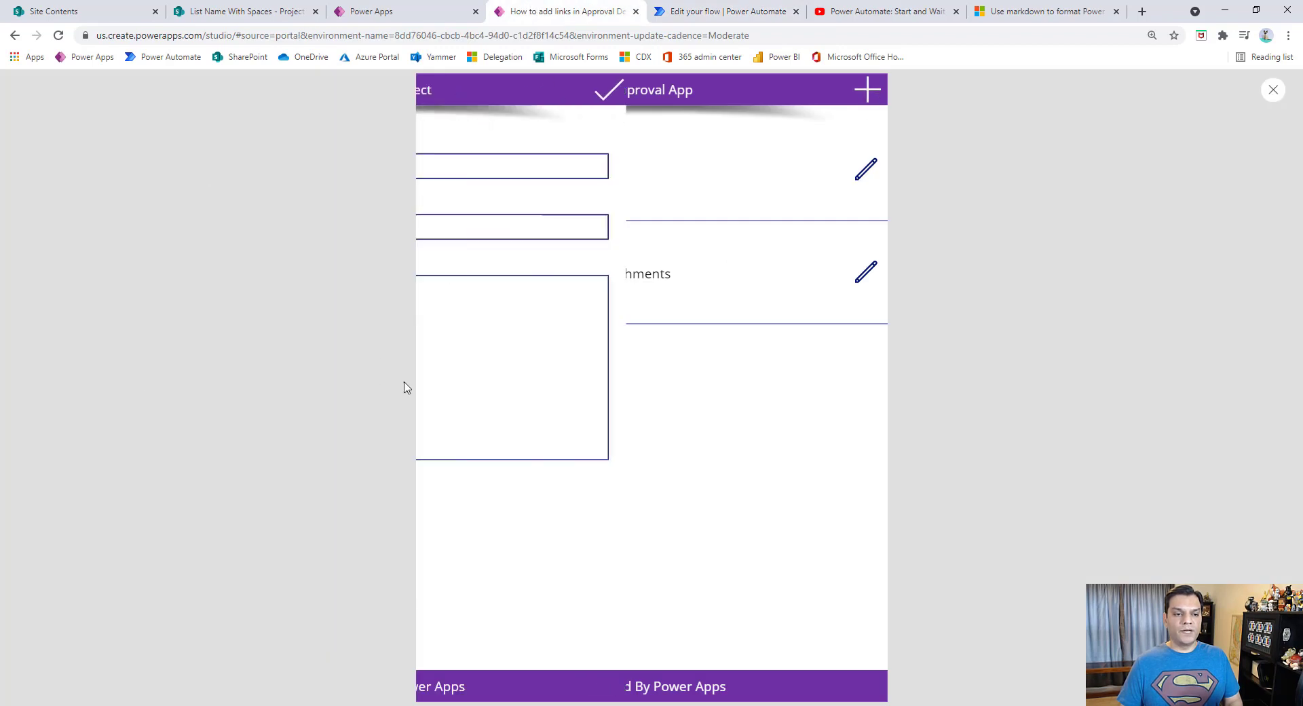
click(533, 163)
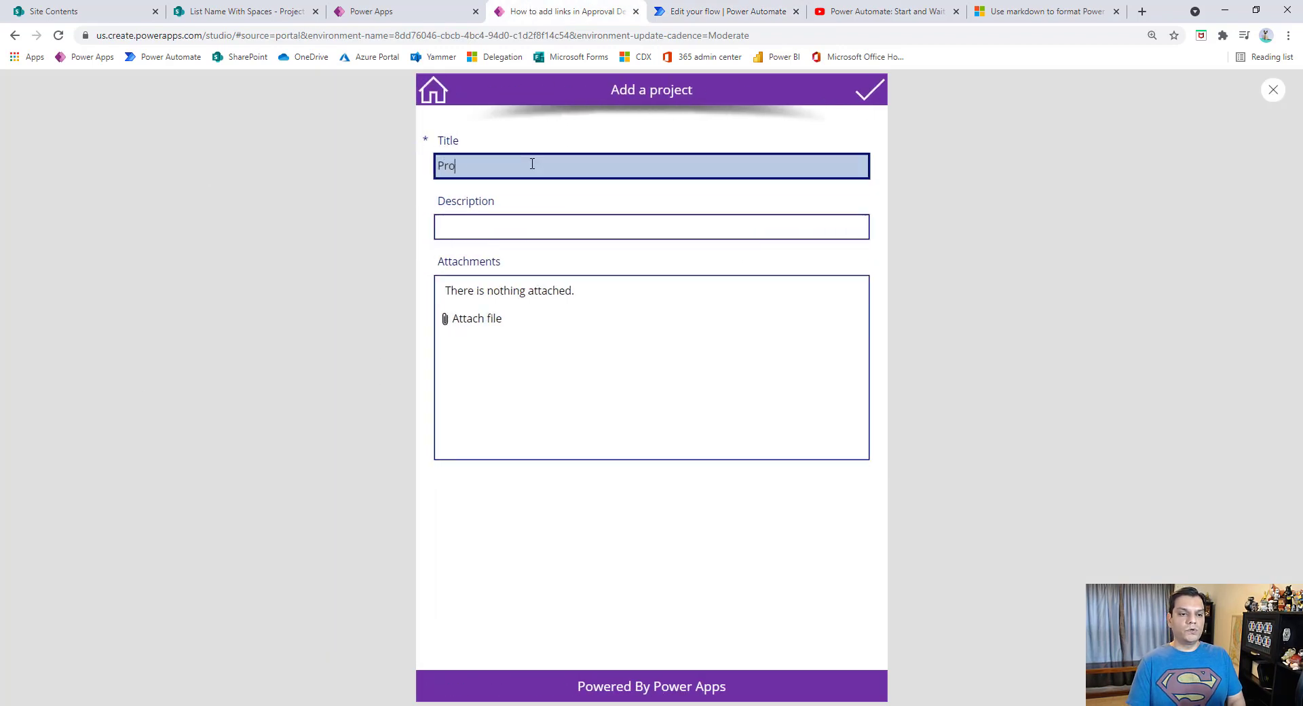
text(Project 3)
click(512, 220)
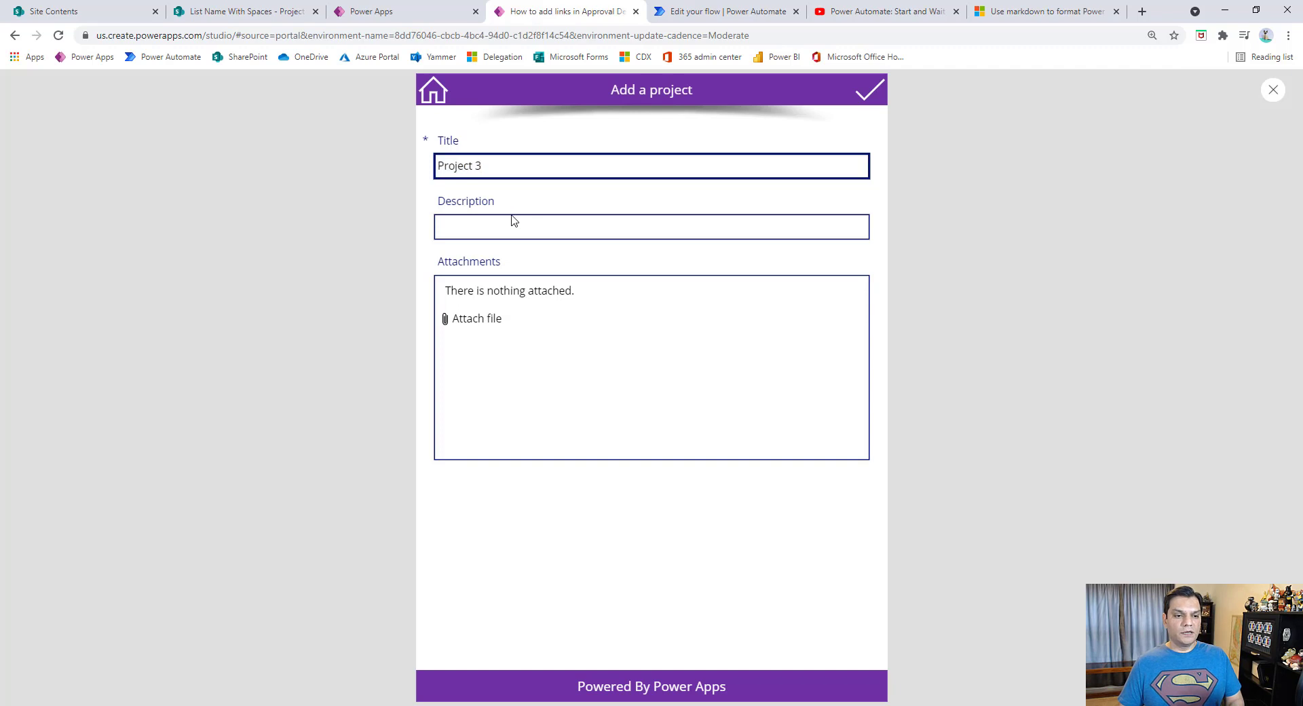
Step: Enter the description "Project 3 includes alot of work" and attach TestDocument.docx from the Documents folder
text(Pro)
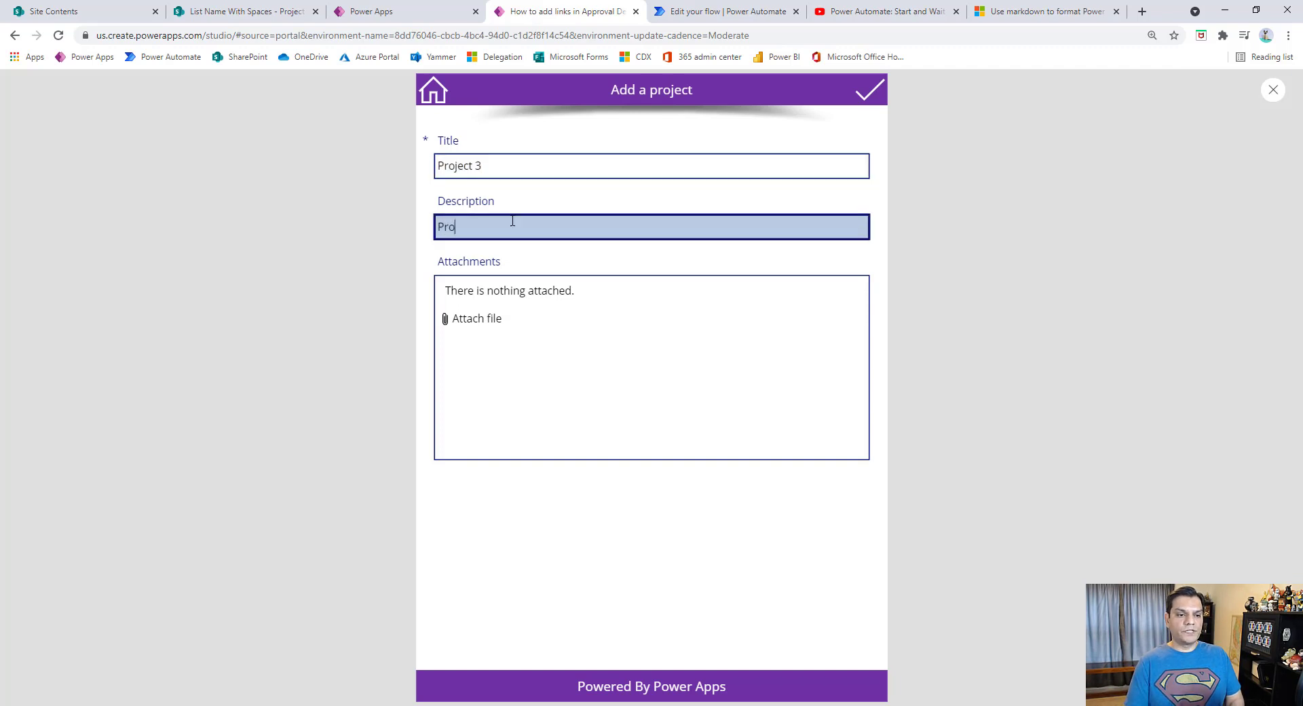
text(ject 3 includes alot of work)
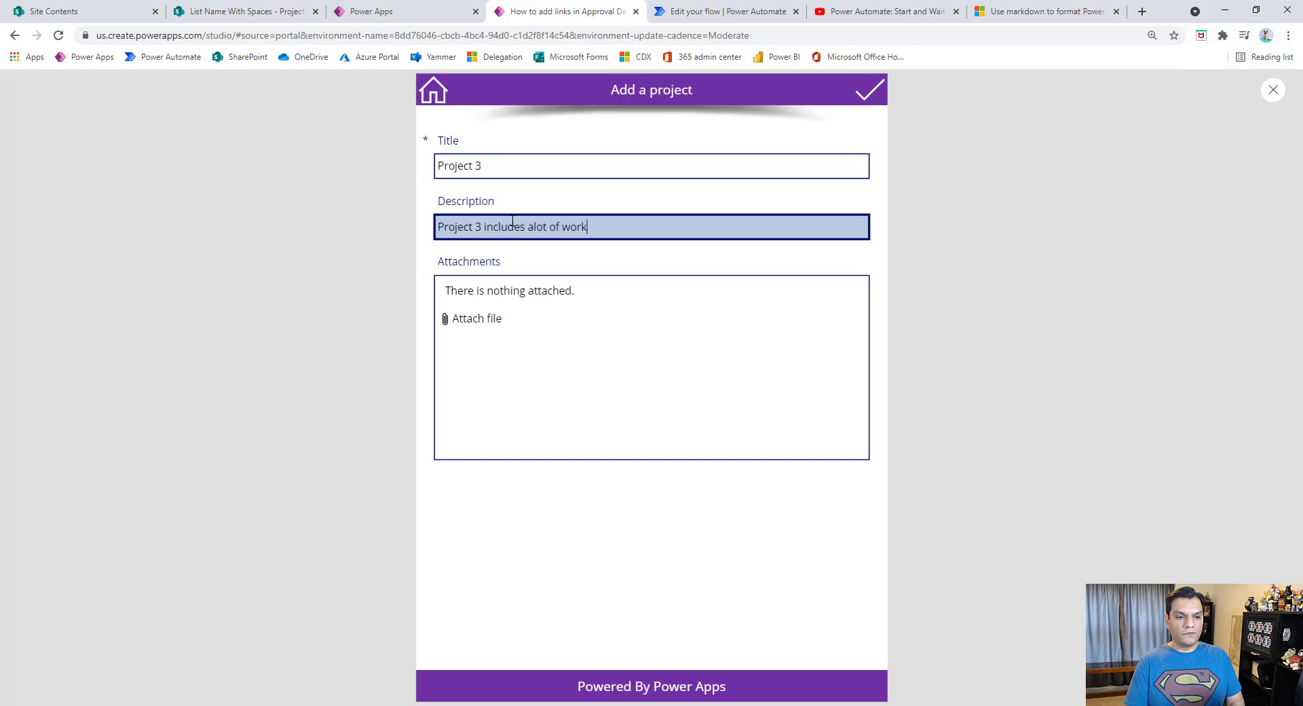
click(492, 319)
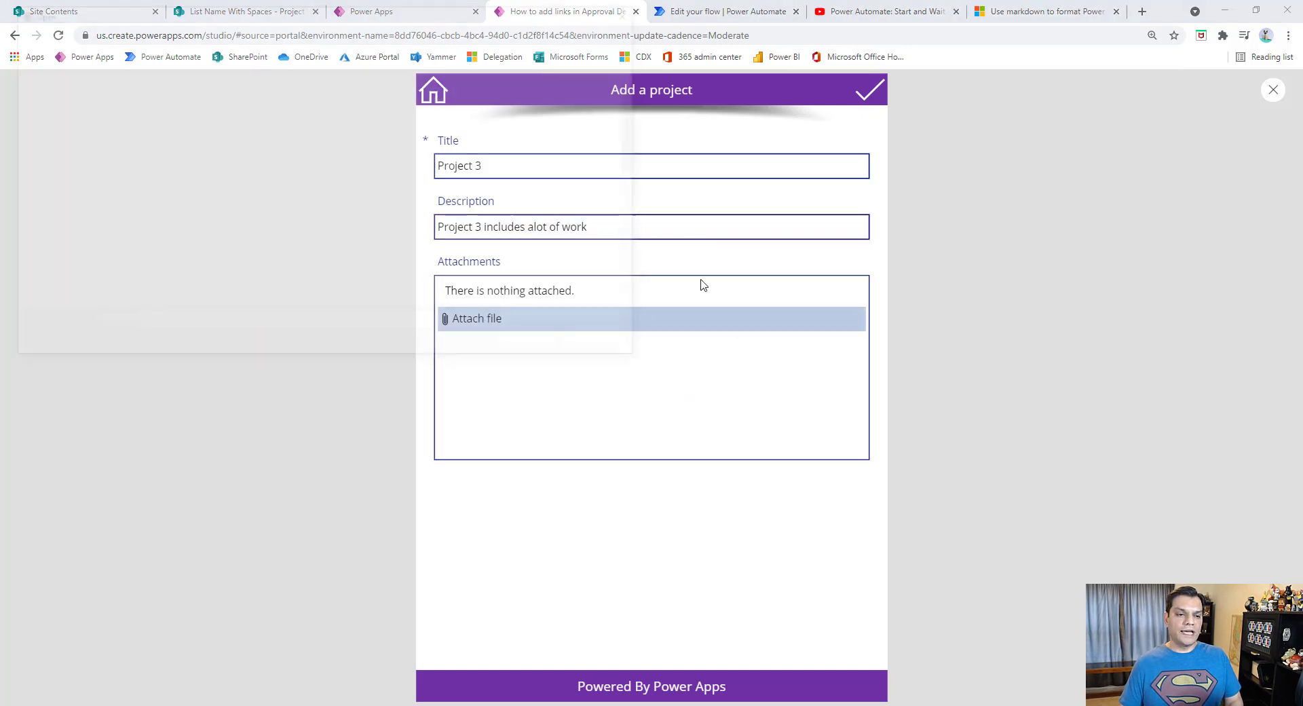
drag(638, 97, 631, 201)
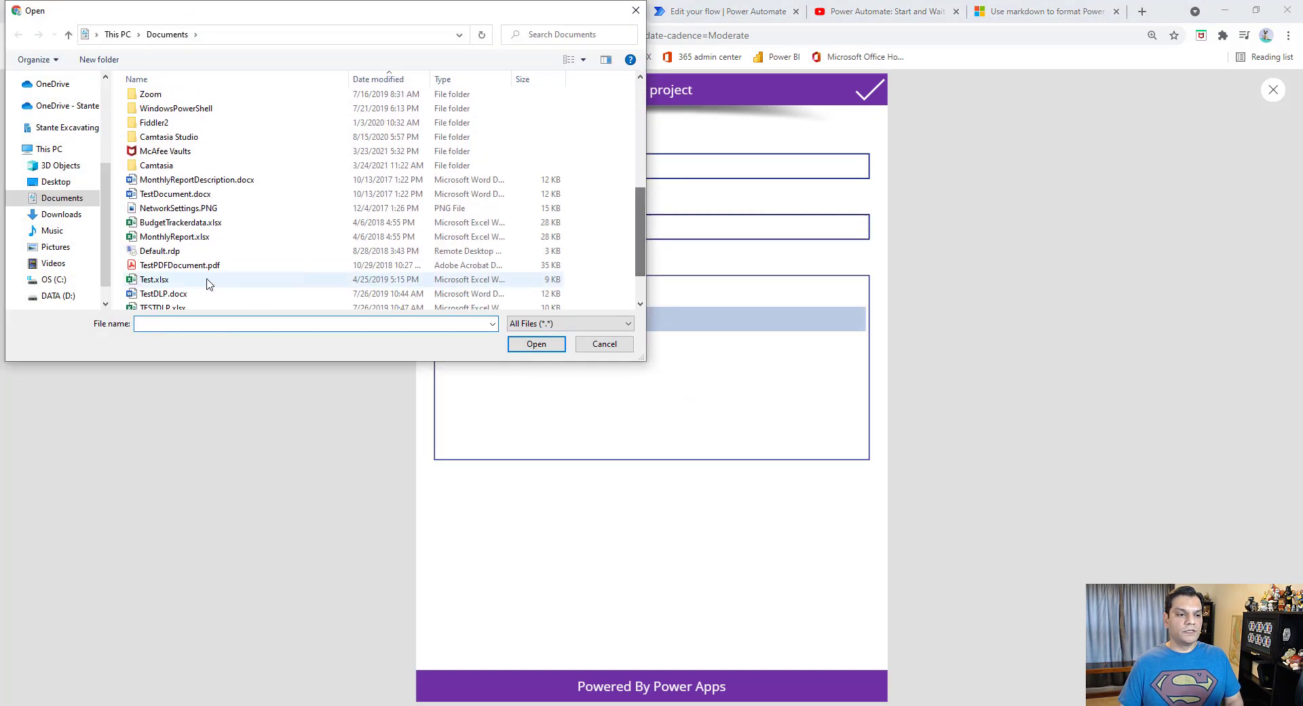
click(187, 195)
click(533, 344)
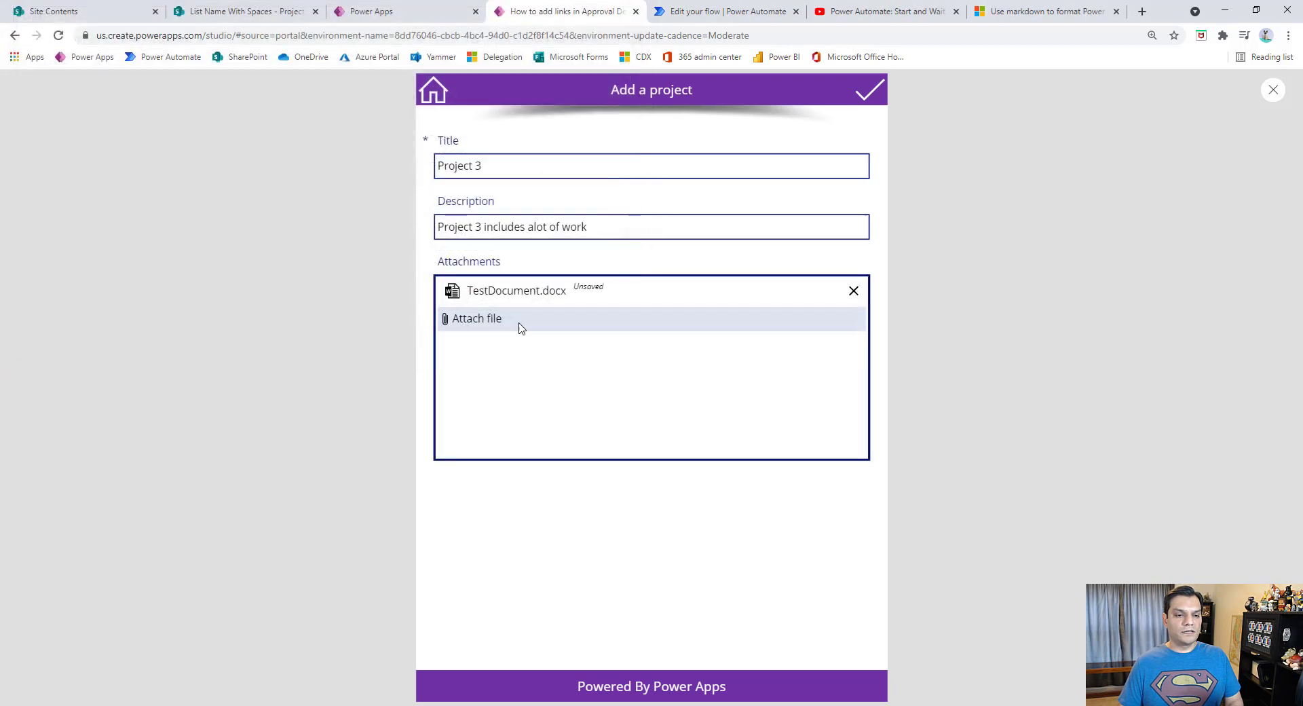
Step: Attach MonthlyReport.xlsx from the Documents folder as a second file and submit the new project
click(523, 326)
drag(637, 160, 635, 269)
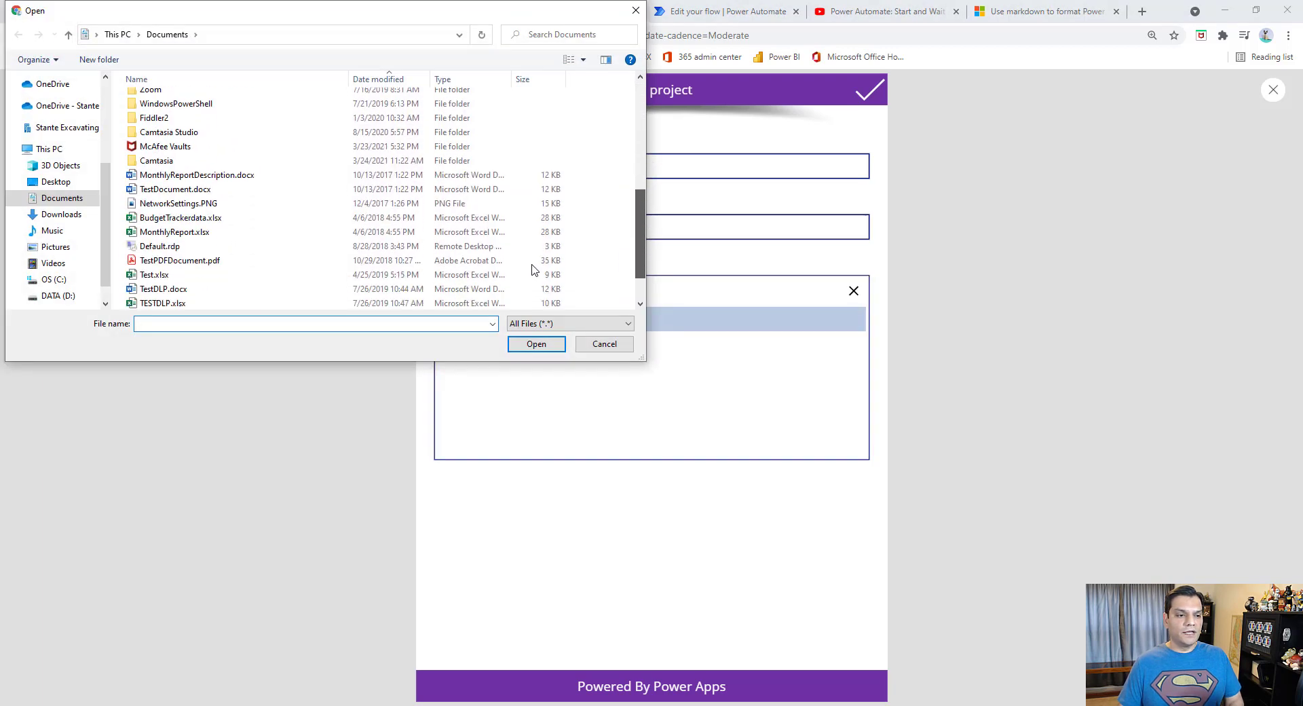
click(178, 231)
click(535, 344)
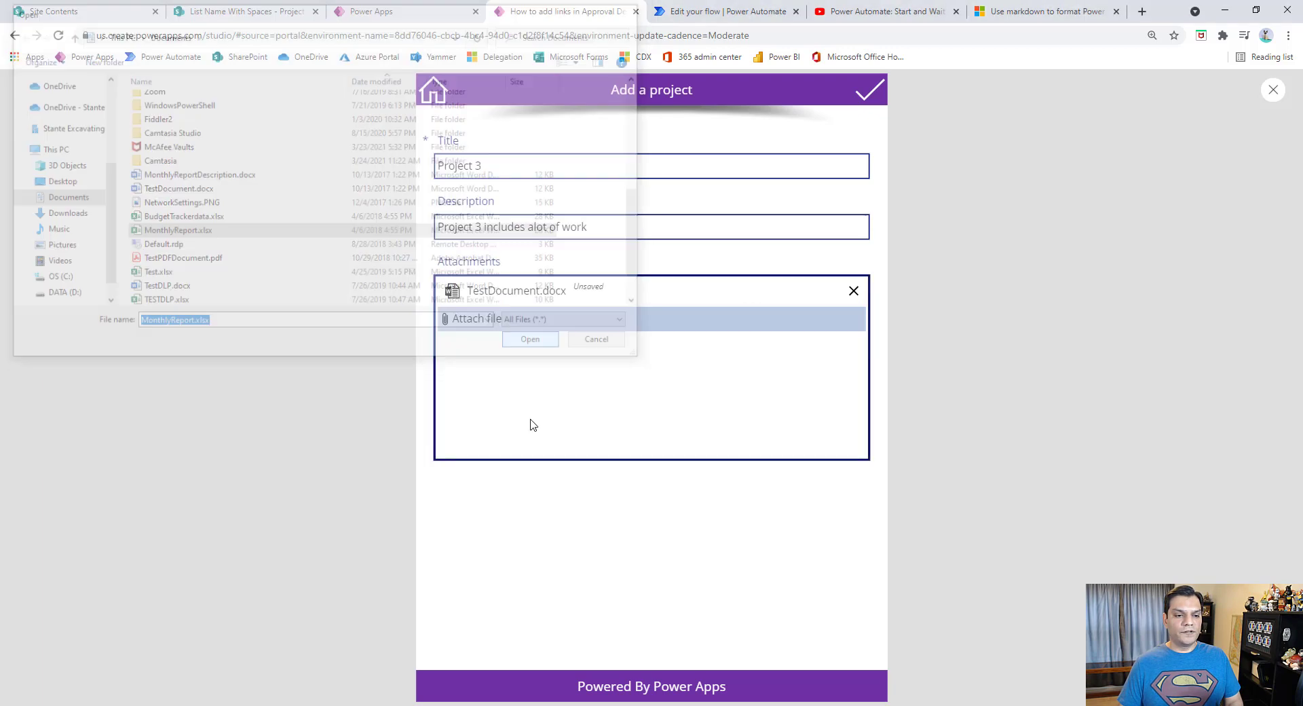
click(872, 92)
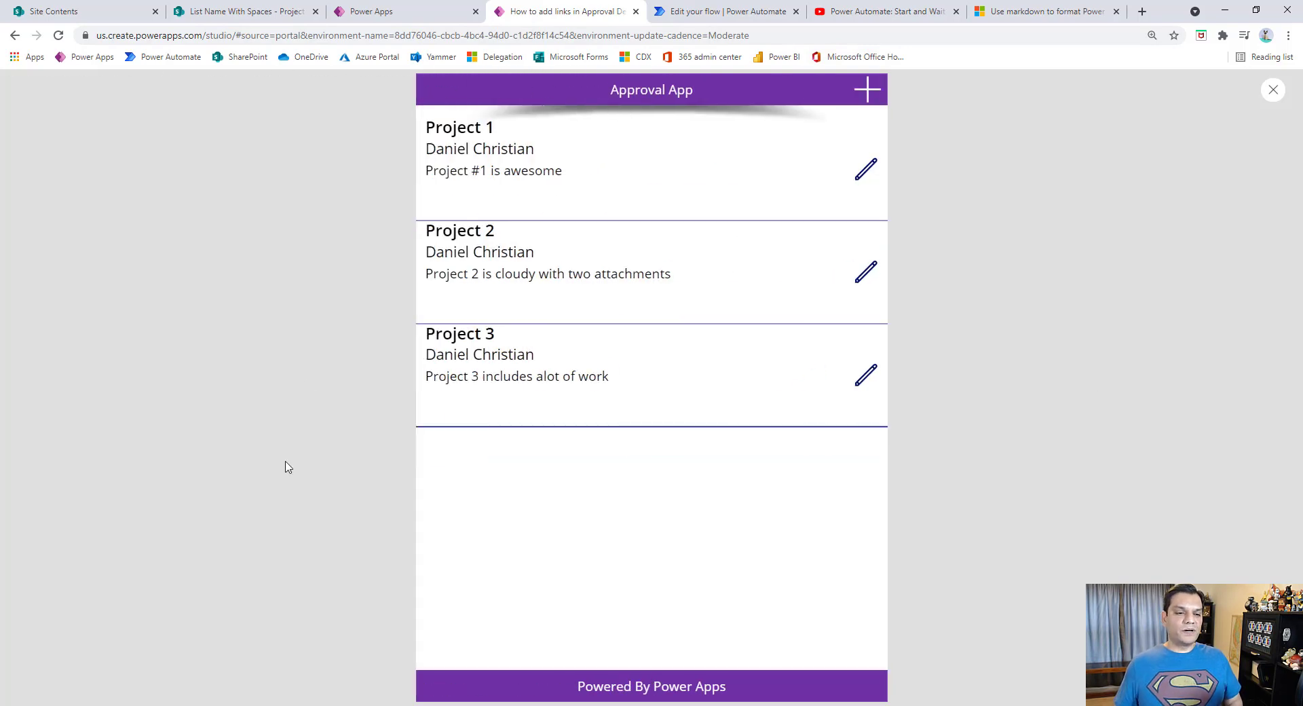
Step: Switch to the SharePoint list, open the Project 3 item to check it, and close it
click(255, 11)
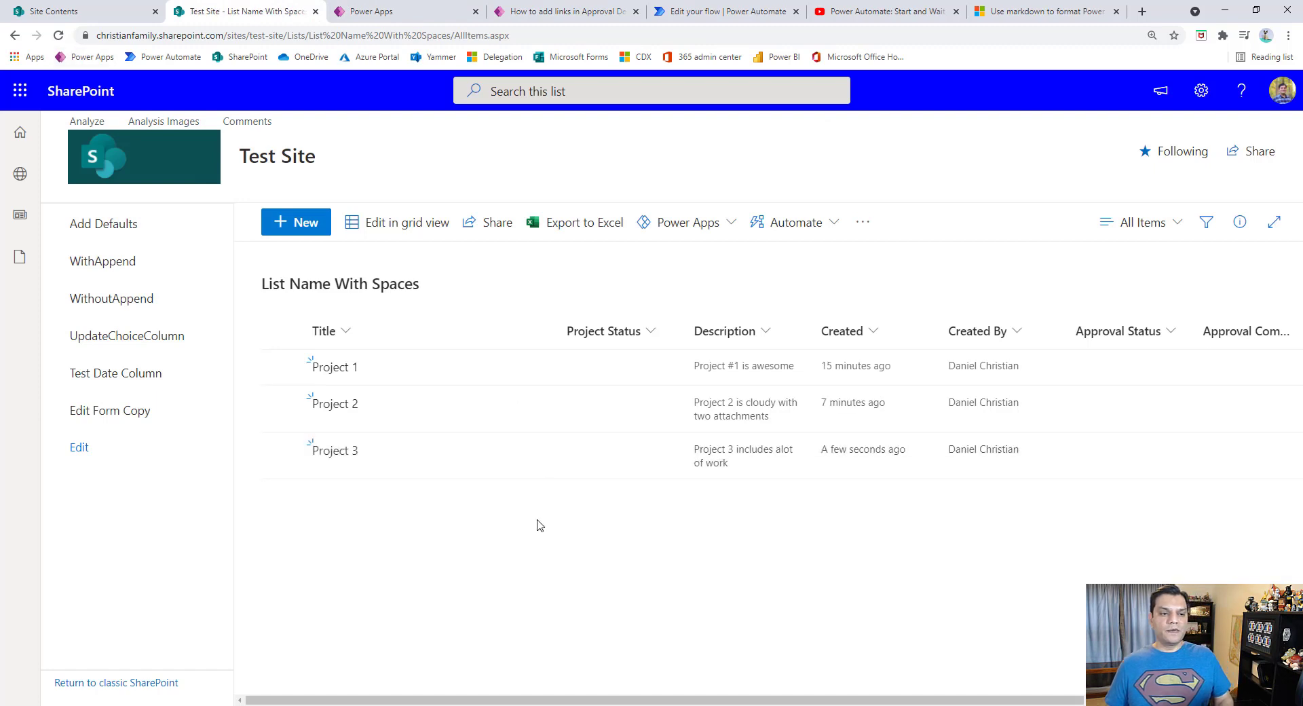
click(346, 461)
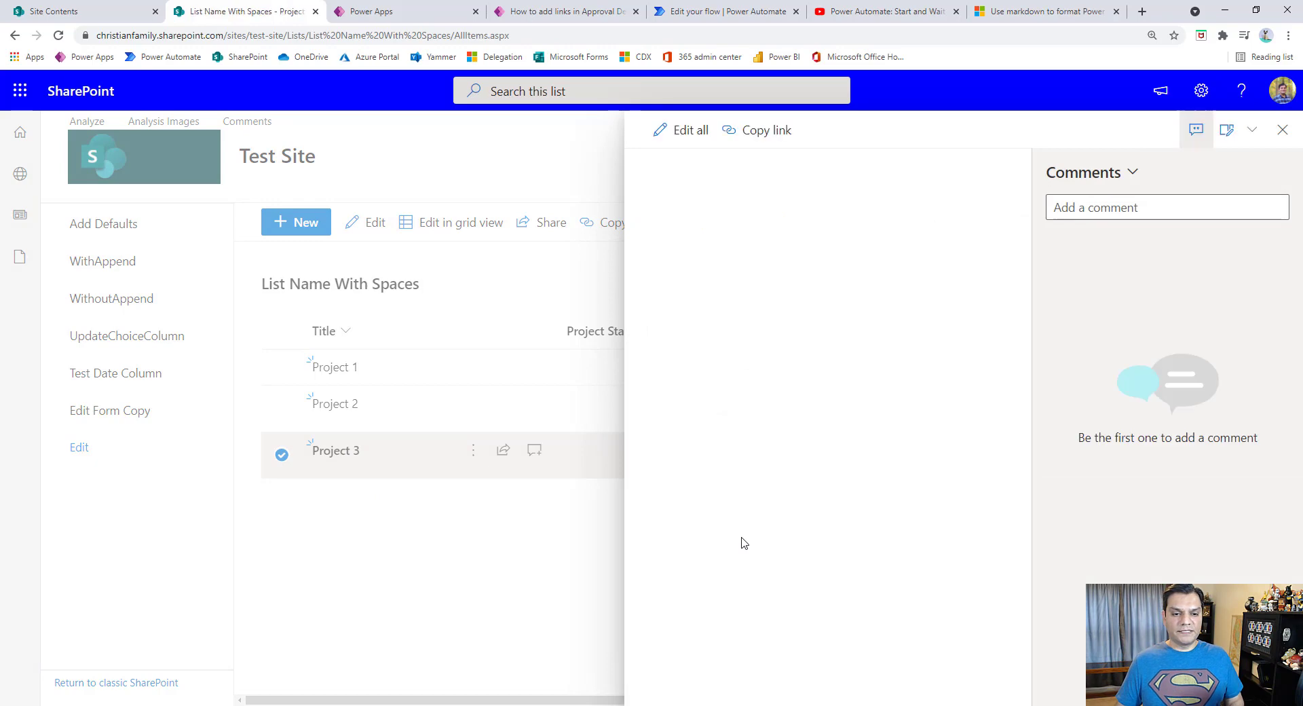
click(1281, 131)
Step: Switch to Power Automate, refresh the flow's run history, open the latest run and examine the Get attachments outputs
click(679, 11)
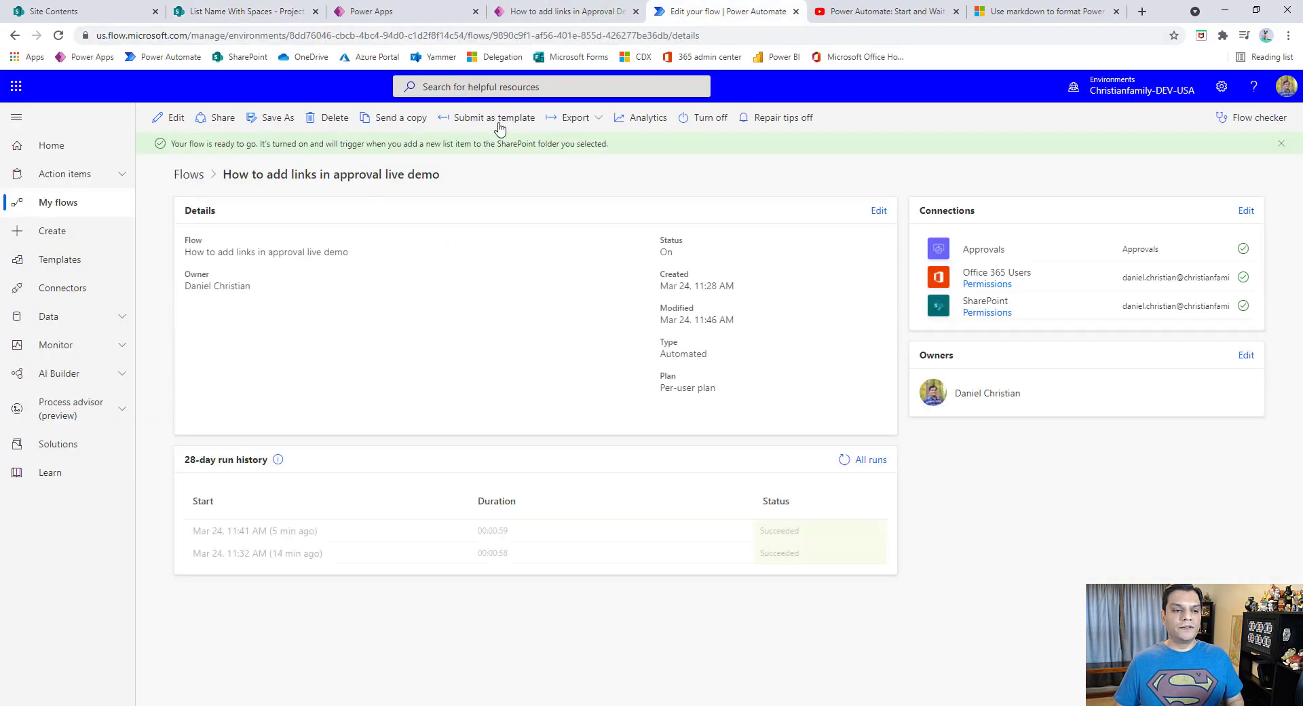
click(59, 38)
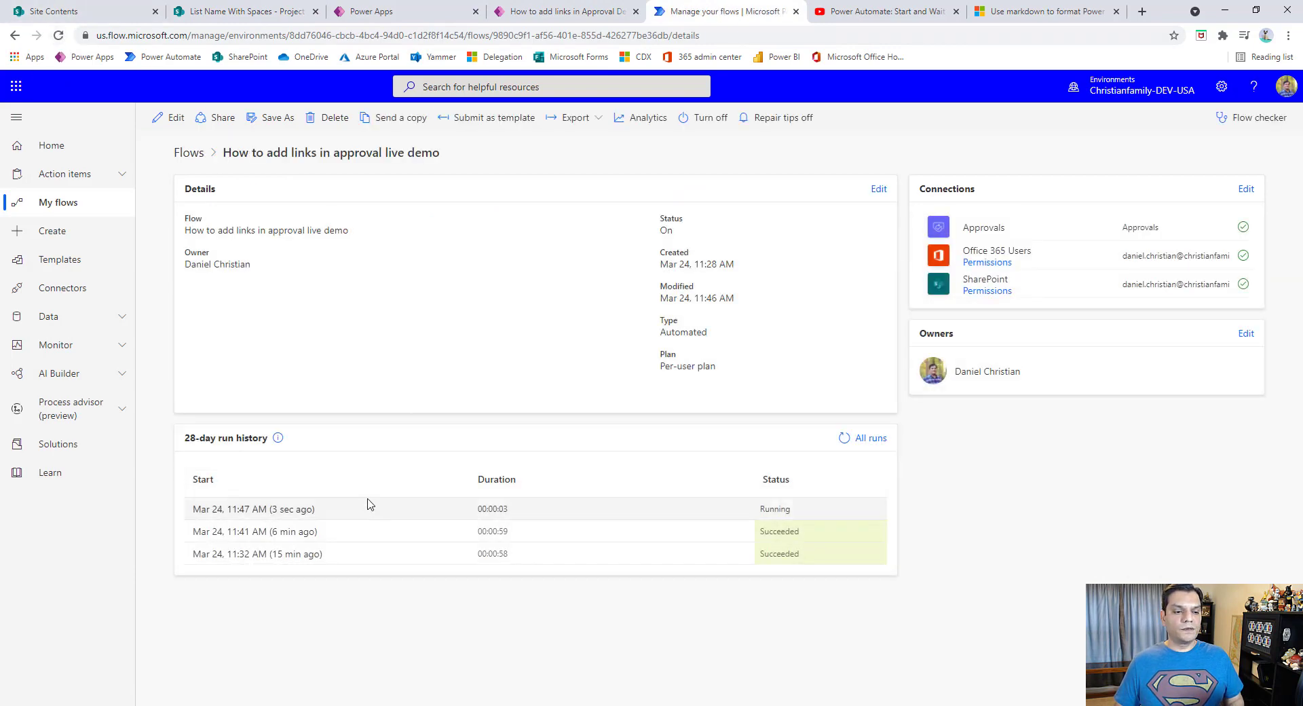
click(263, 510)
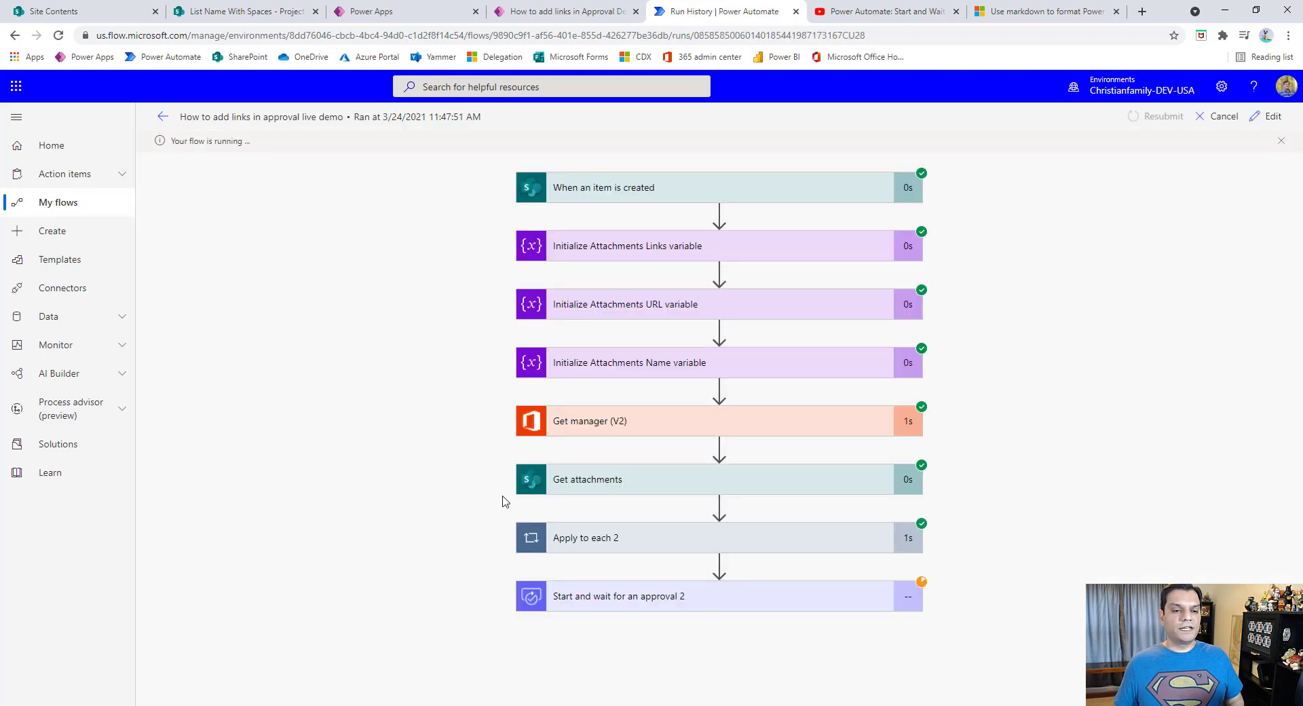
click(670, 498)
scroll(420, 475, down, 5)
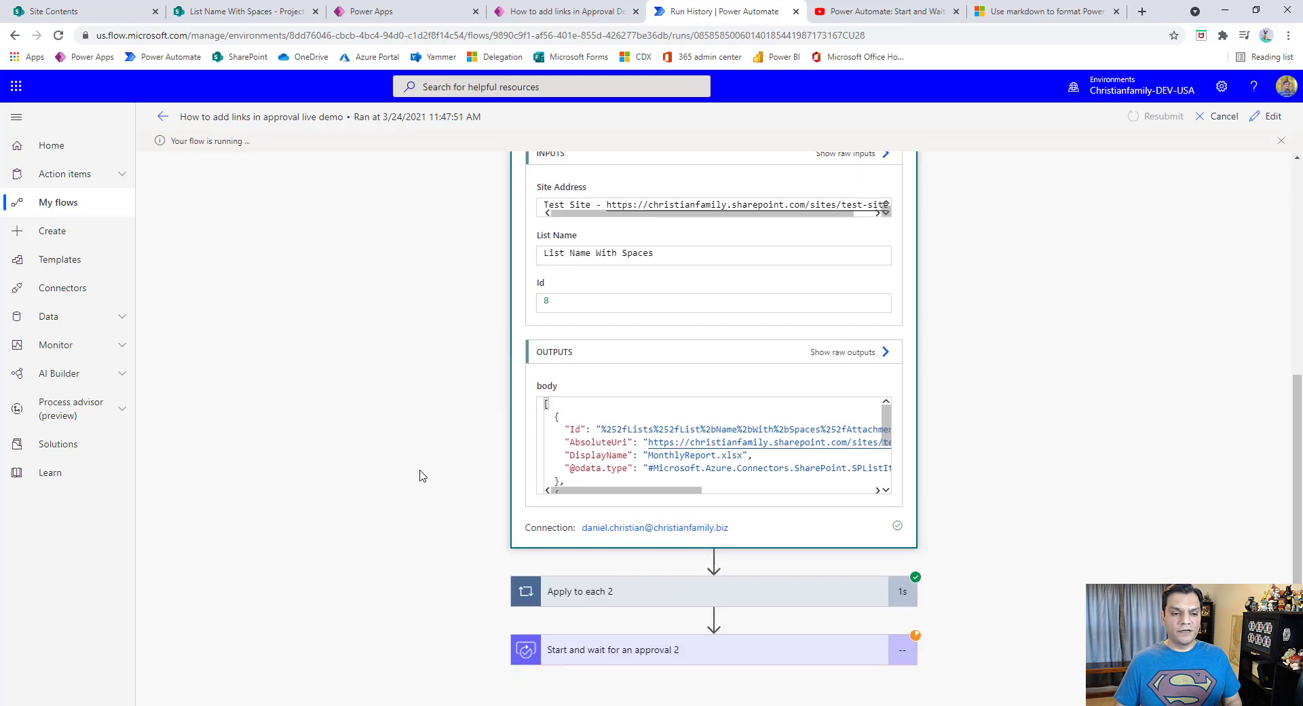
Step: Examine the appended VarAttachmentsLinks value in both iterations of Apply to each 2, and expand Start and wait for an approval 2
click(684, 592)
scroll(397, 543, down, 1)
click(729, 583)
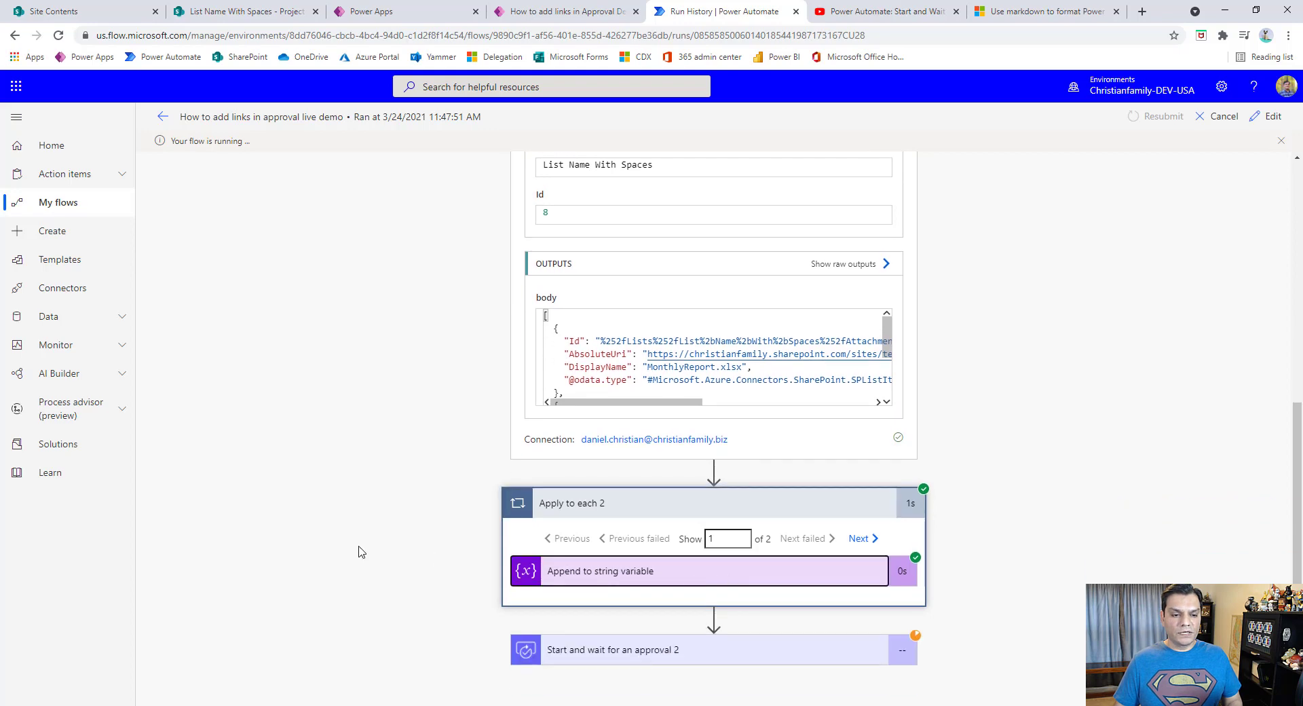
scroll(315, 544, down, 2)
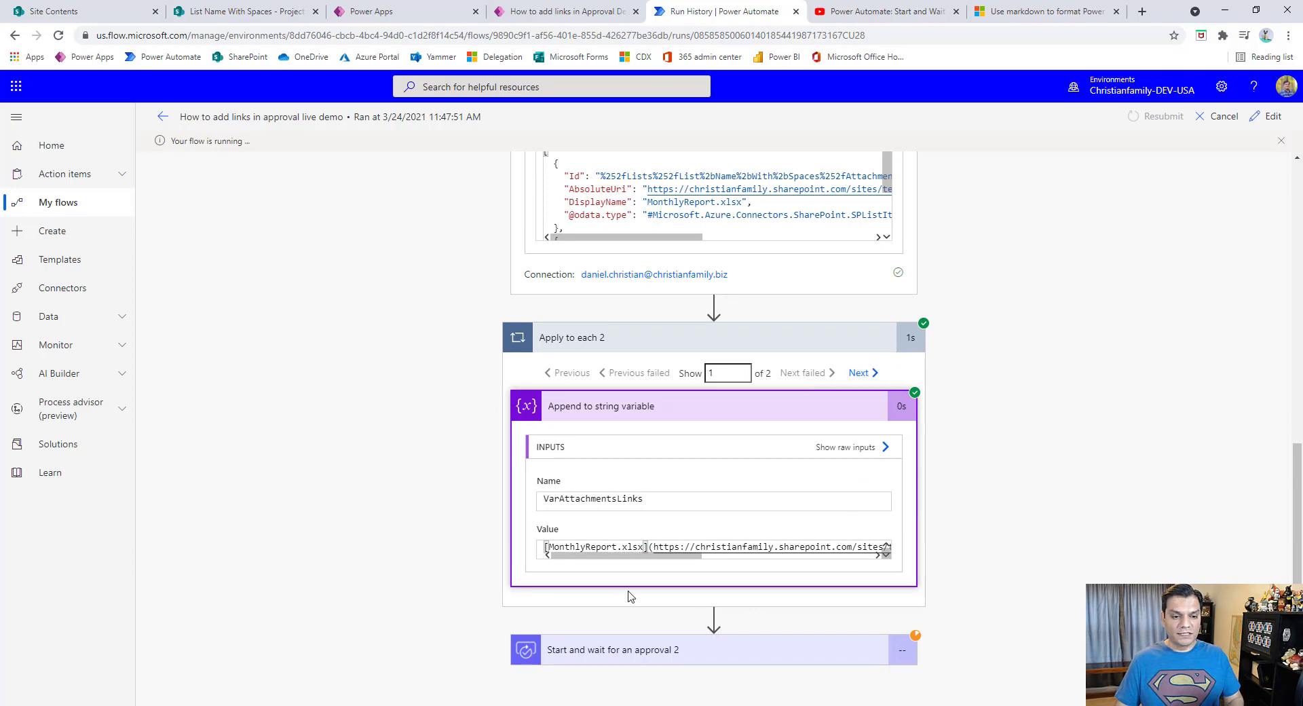
click(857, 373)
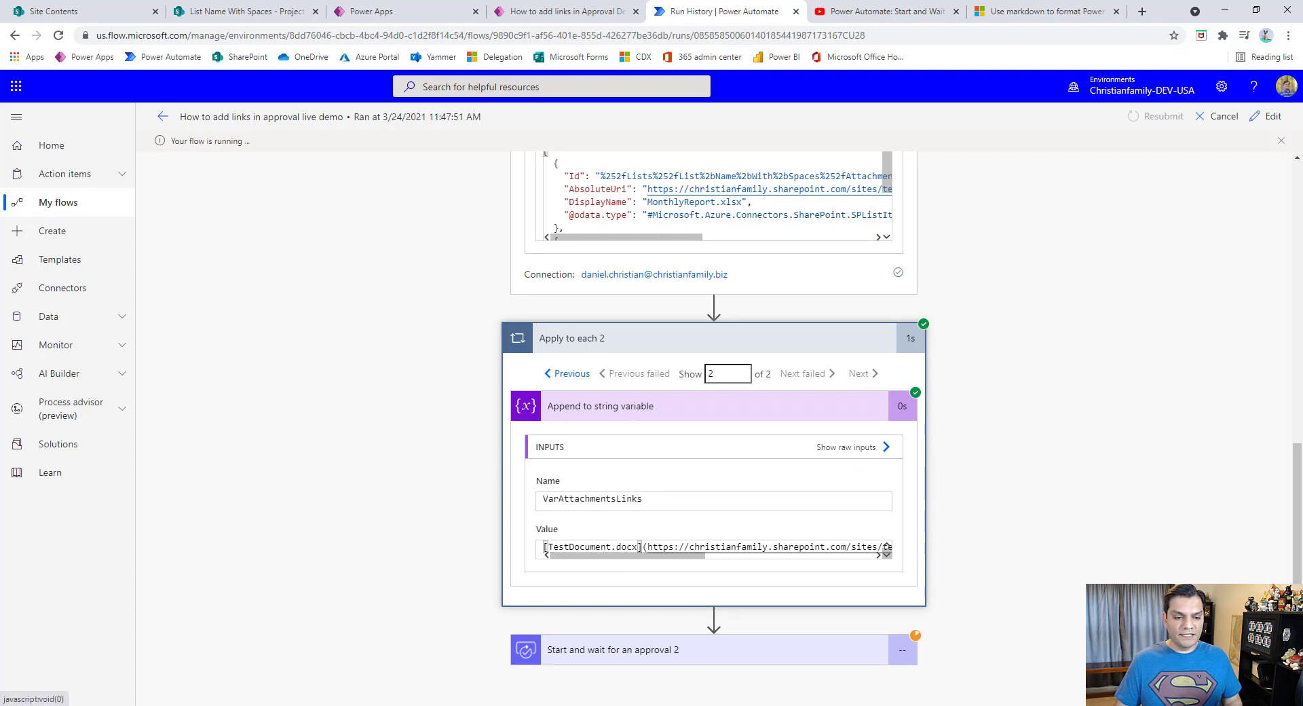
click(759, 651)
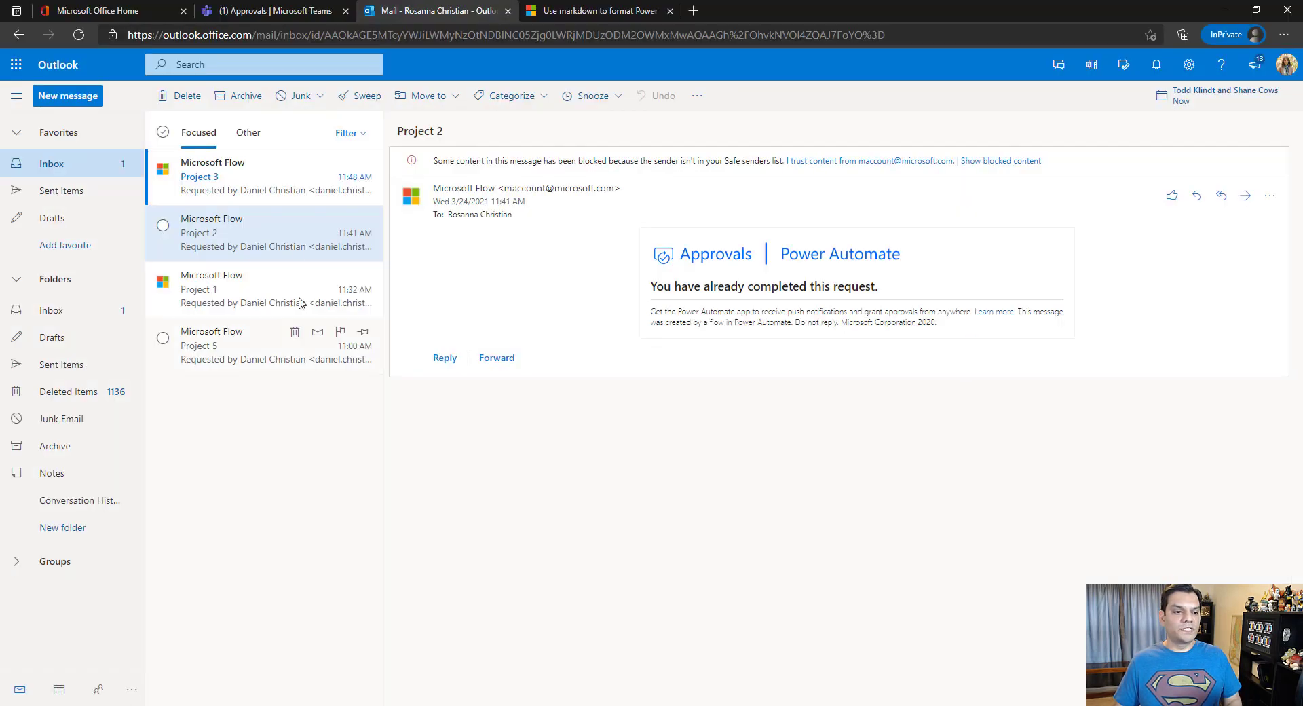
Step: Switch to the approver's browser and view the Project 3 approval request in the Outlook inbox and in Teams
click(258, 187)
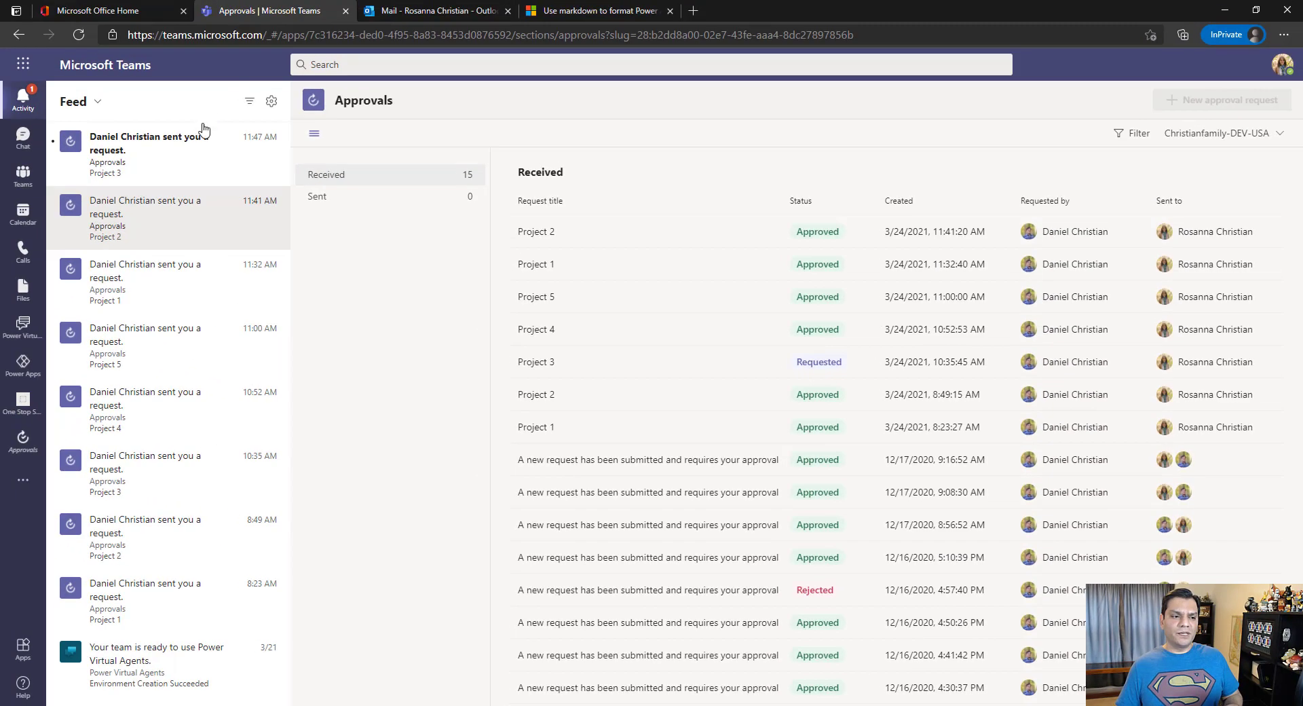
click(170, 171)
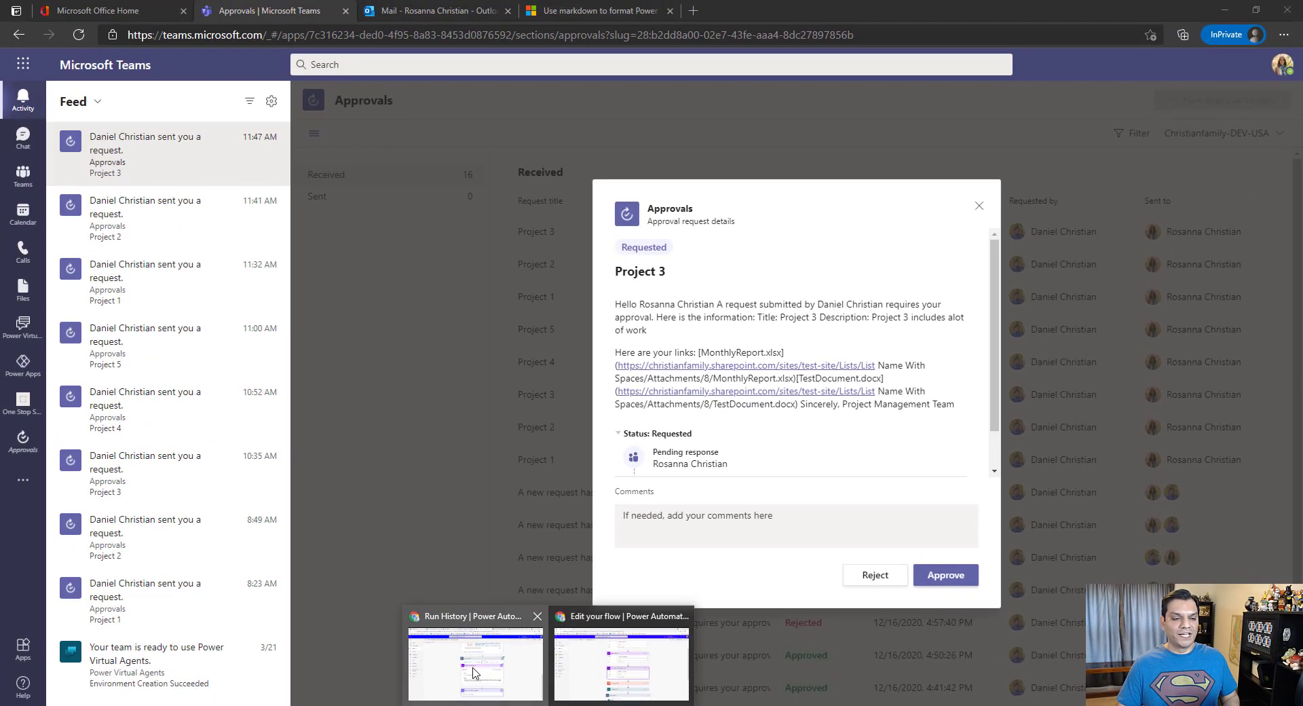
Step: Switch back to the SharePoint list, open its List settings and examine the spaces in its web address
click(475, 674)
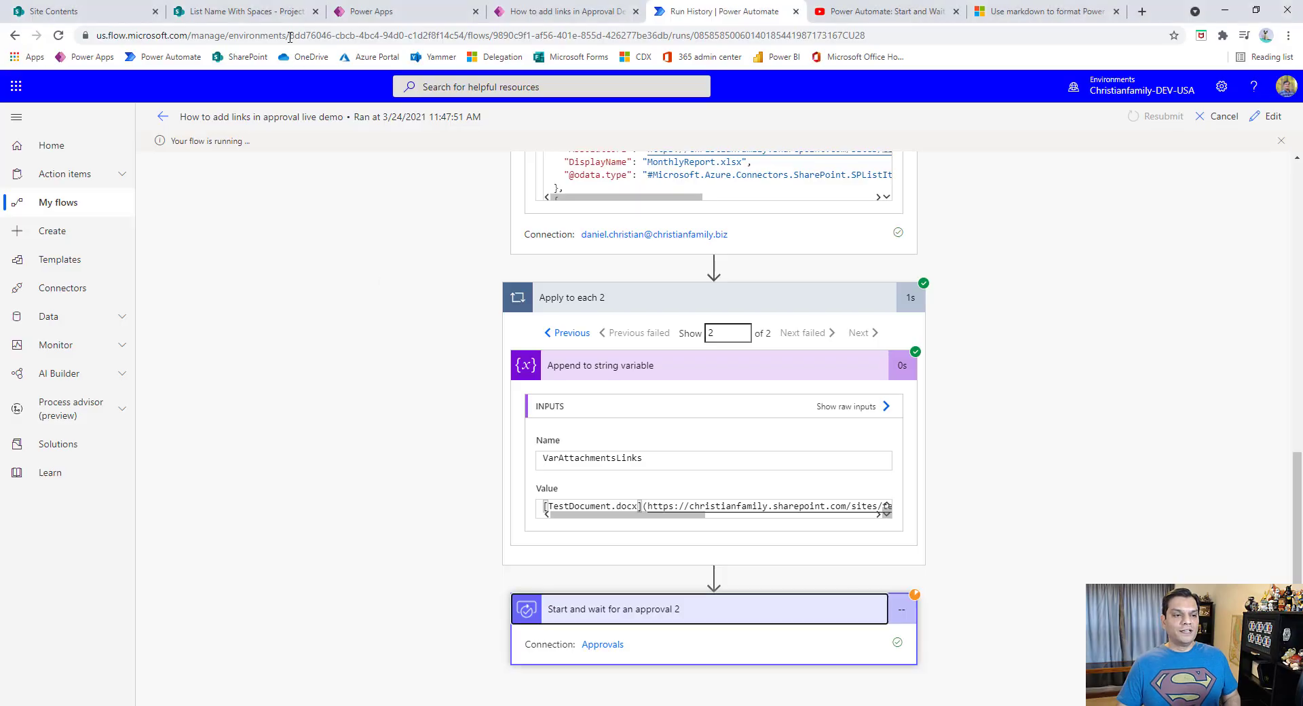
click(270, 8)
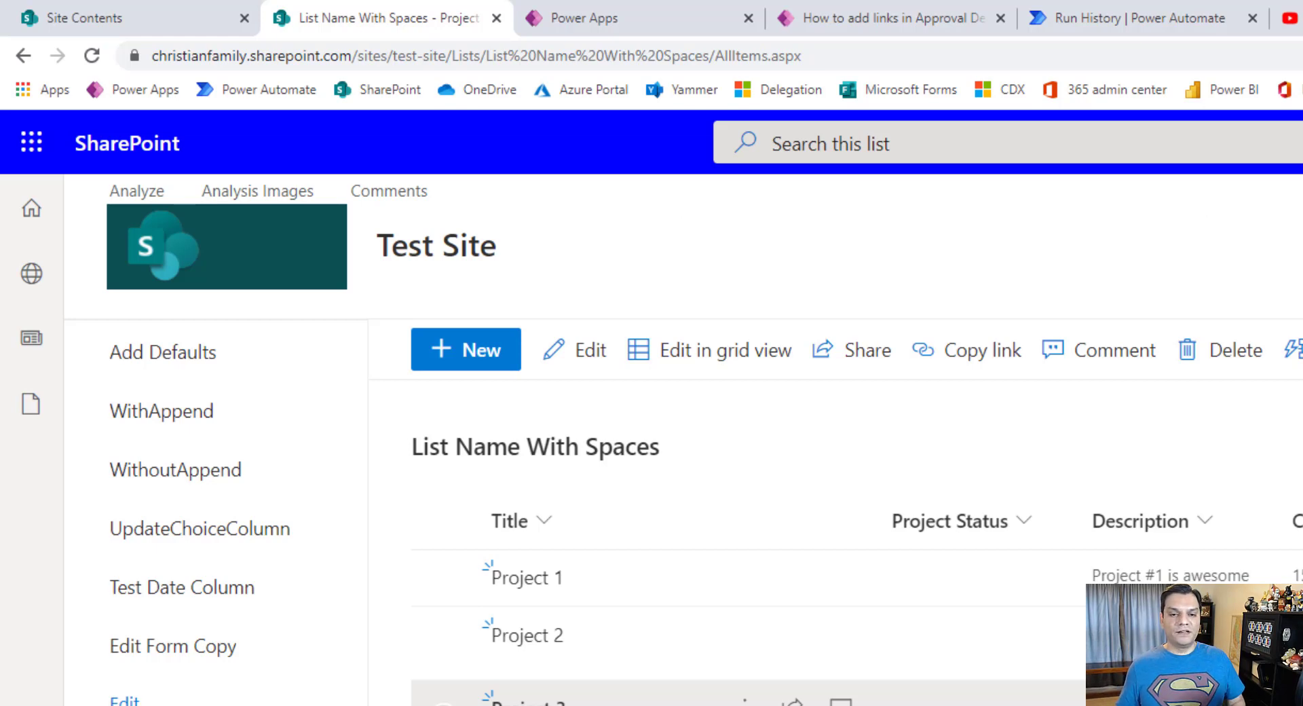
key(F5)
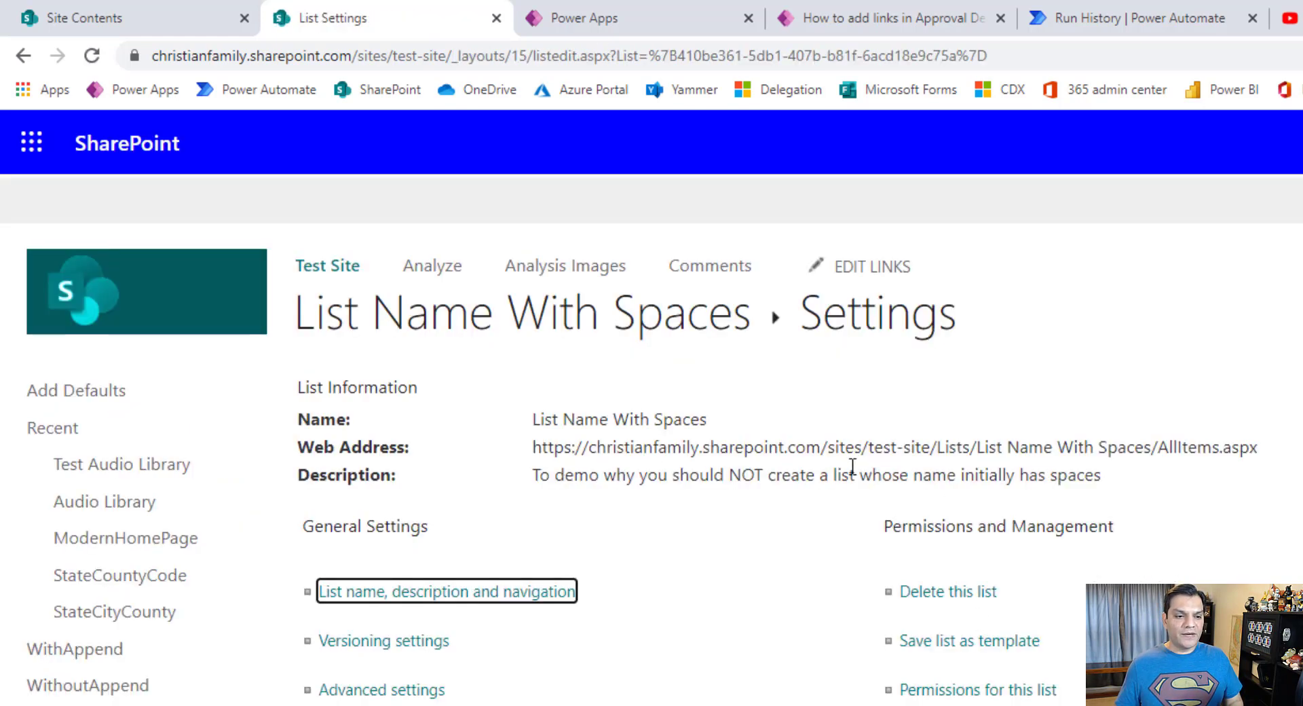
drag(1001, 447, 1094, 447)
click(1093, 447)
scroll(678, 461, down, 3)
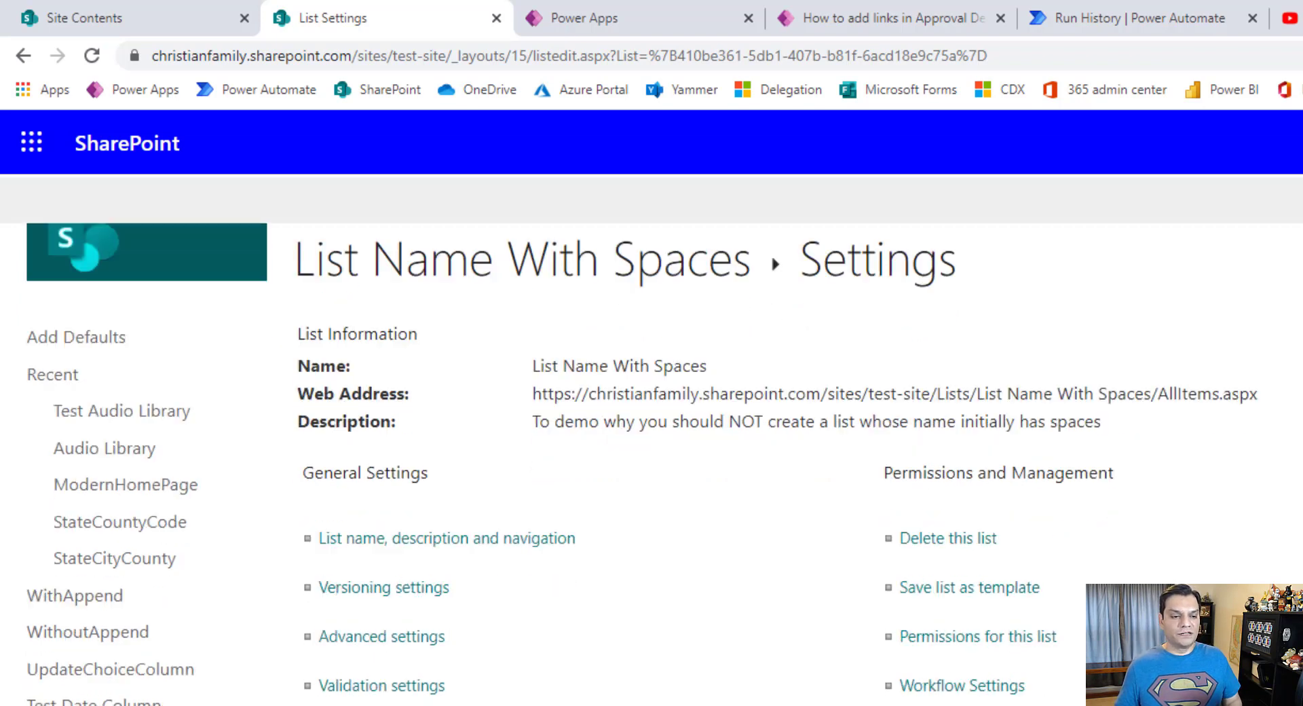
Step: Open the Project Status column's settings to examine its internal field name in the URL, and return to the list settings
scroll(652, 462, down, 1)
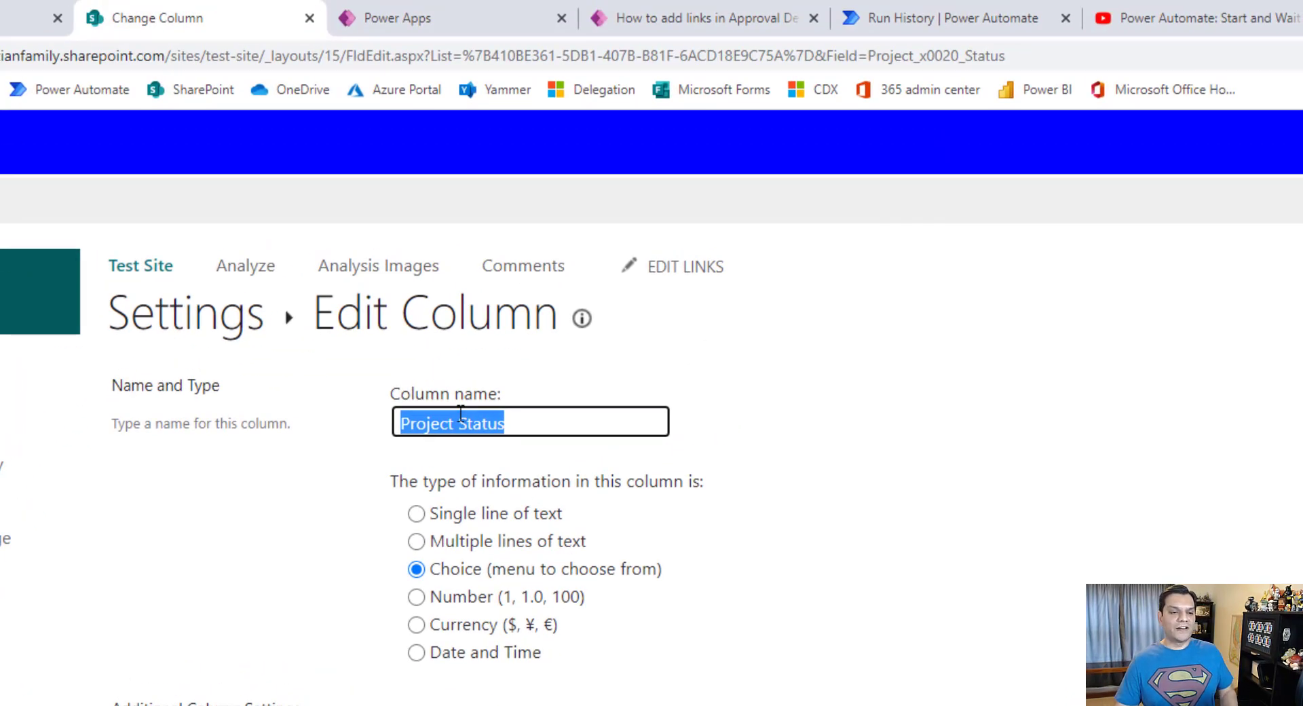
click(458, 421)
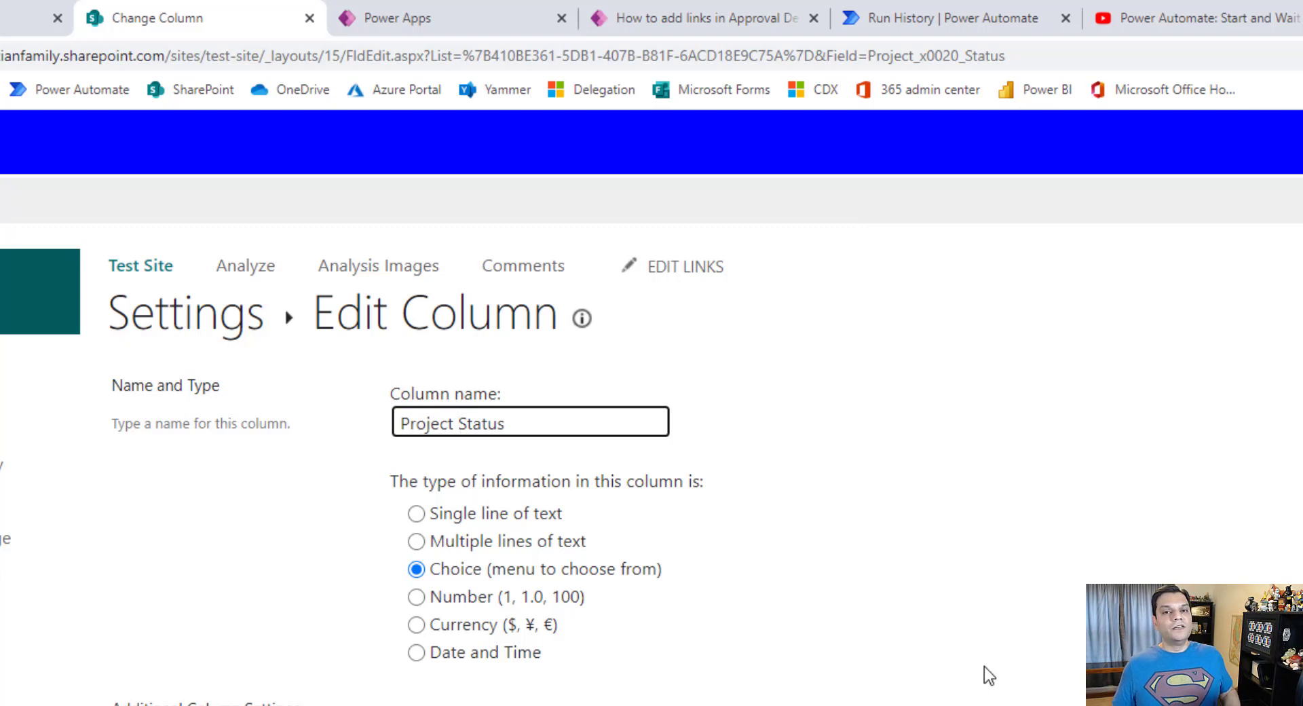
click(170, 313)
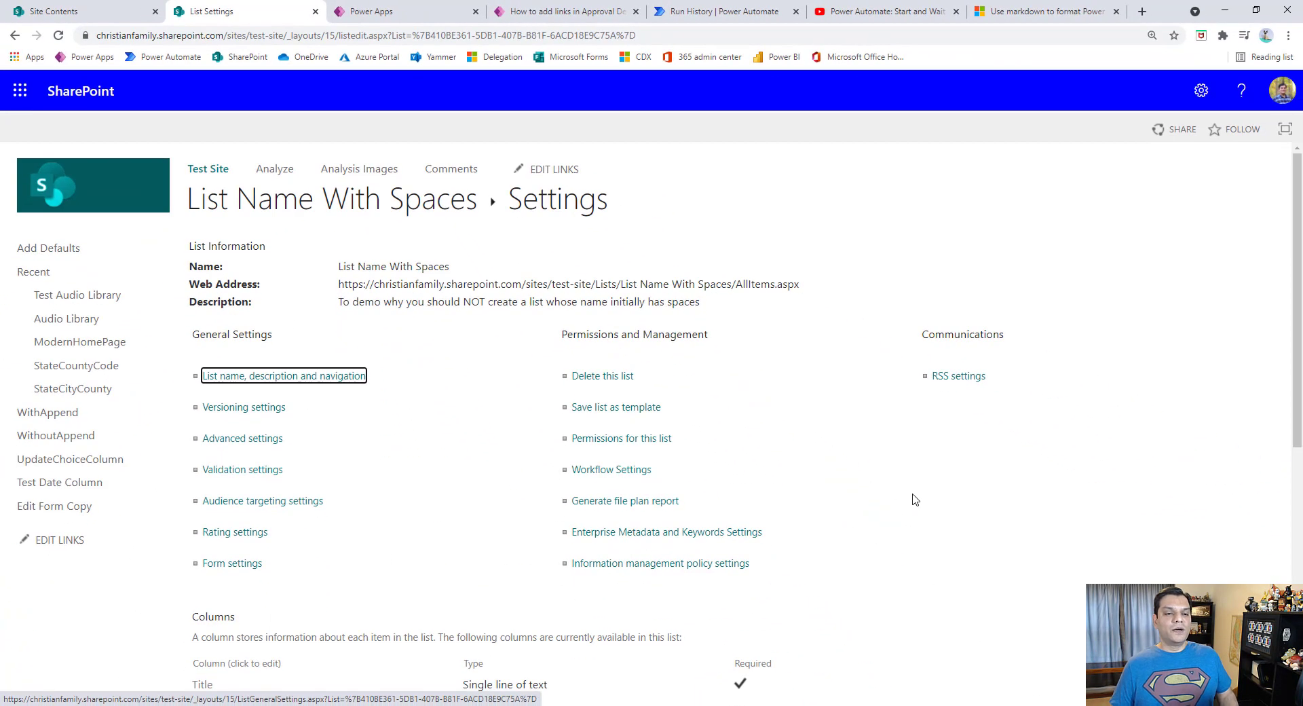
scroll(915, 509, down, 2)
scroll(914, 509, up, 2)
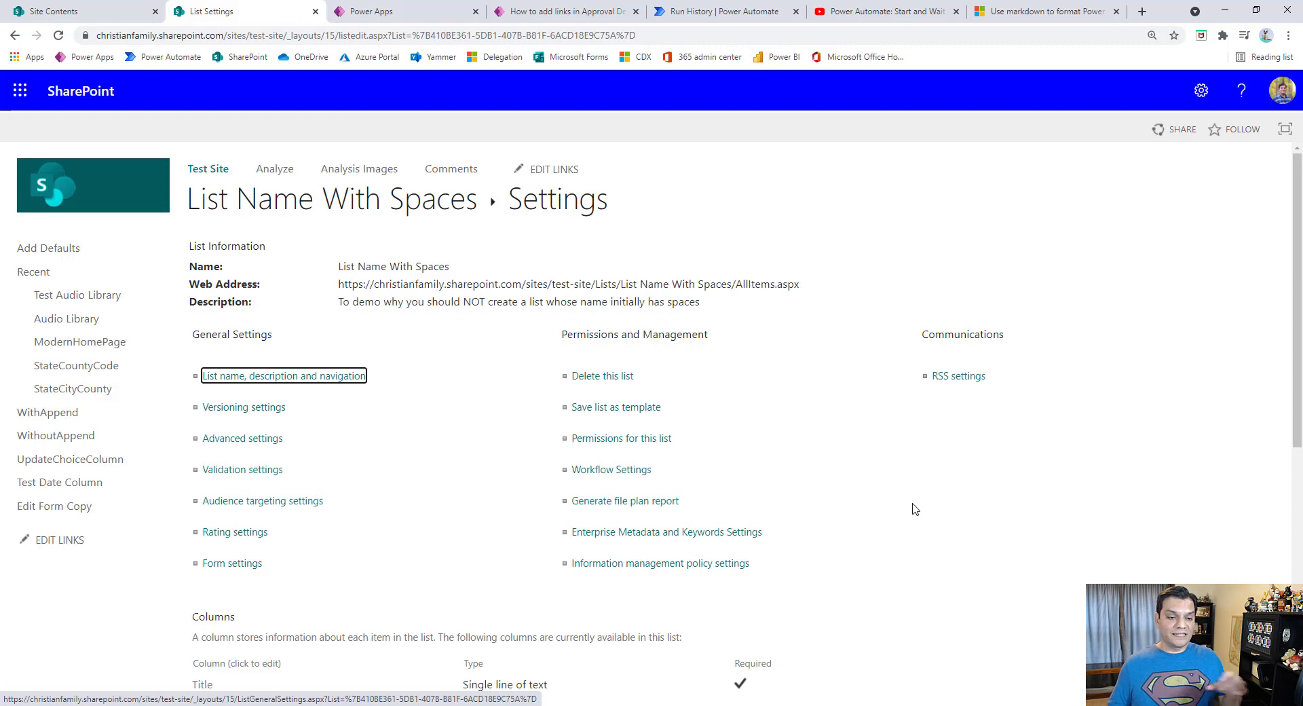
Step: View the flow run again, return to List Name With Spaces and reopen its List settings
click(689, 12)
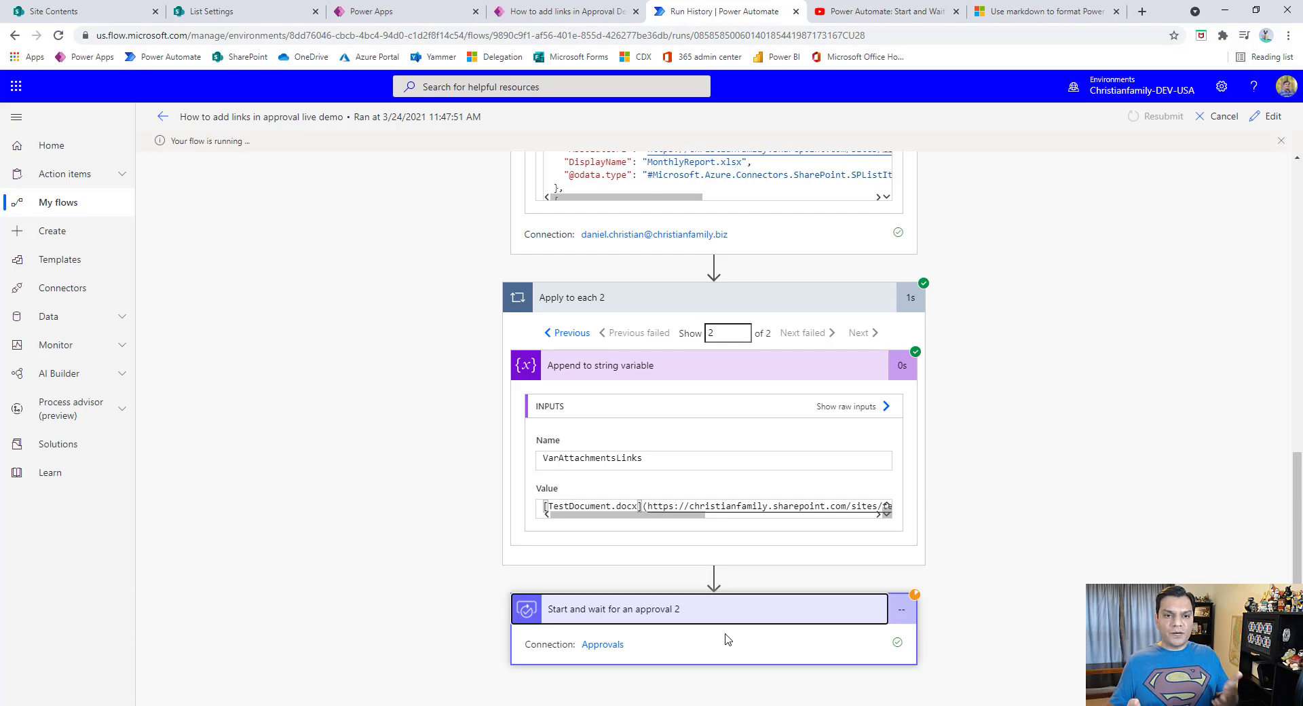
click(224, 12)
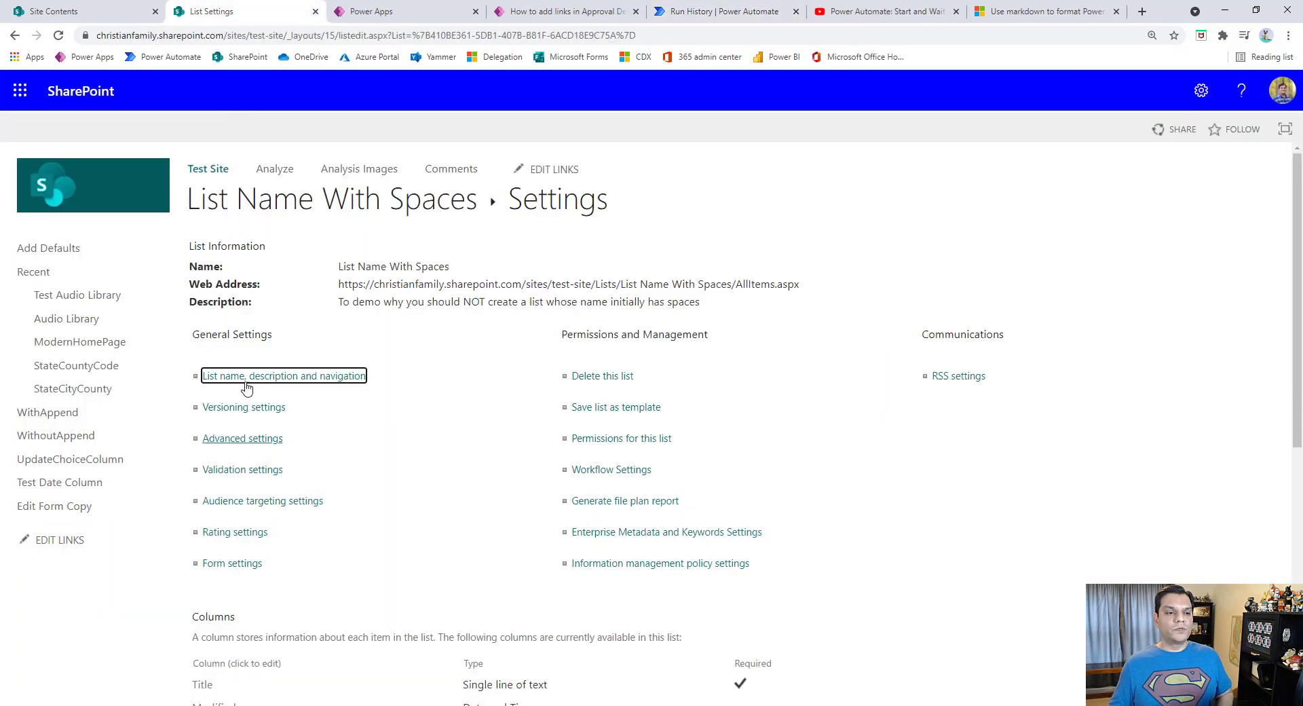
click(243, 213)
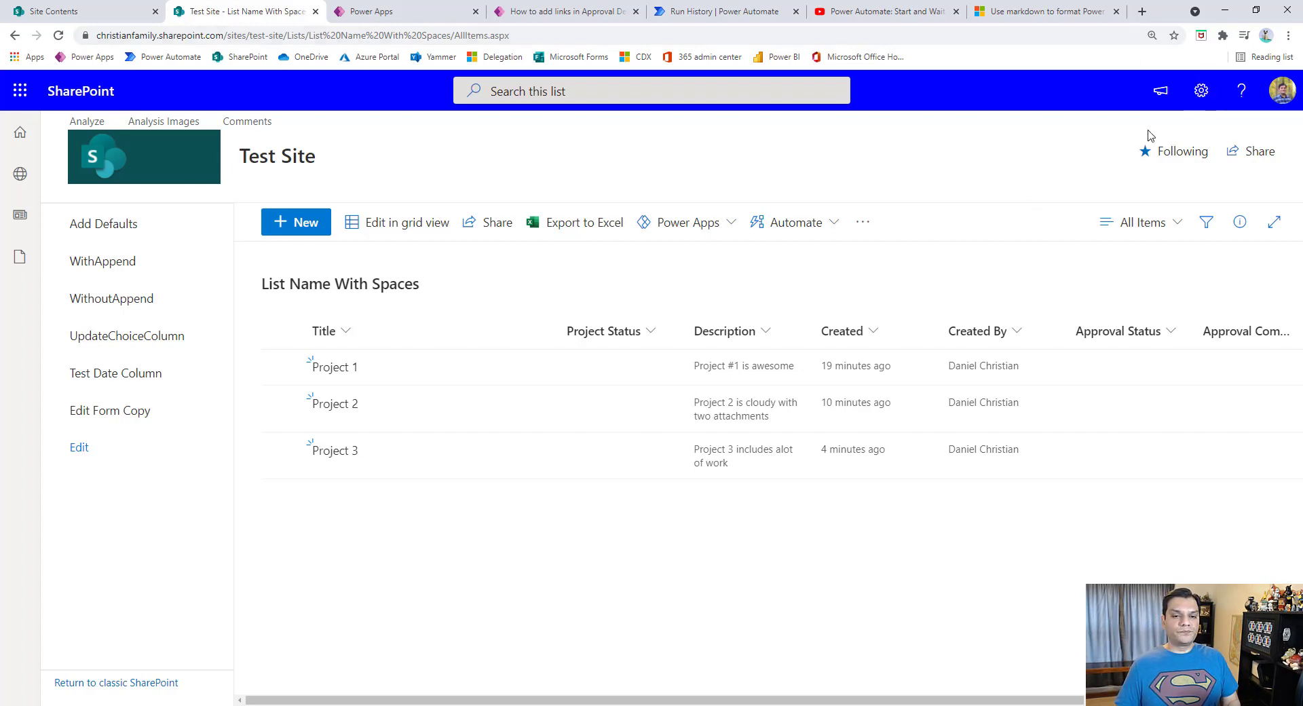
click(1199, 98)
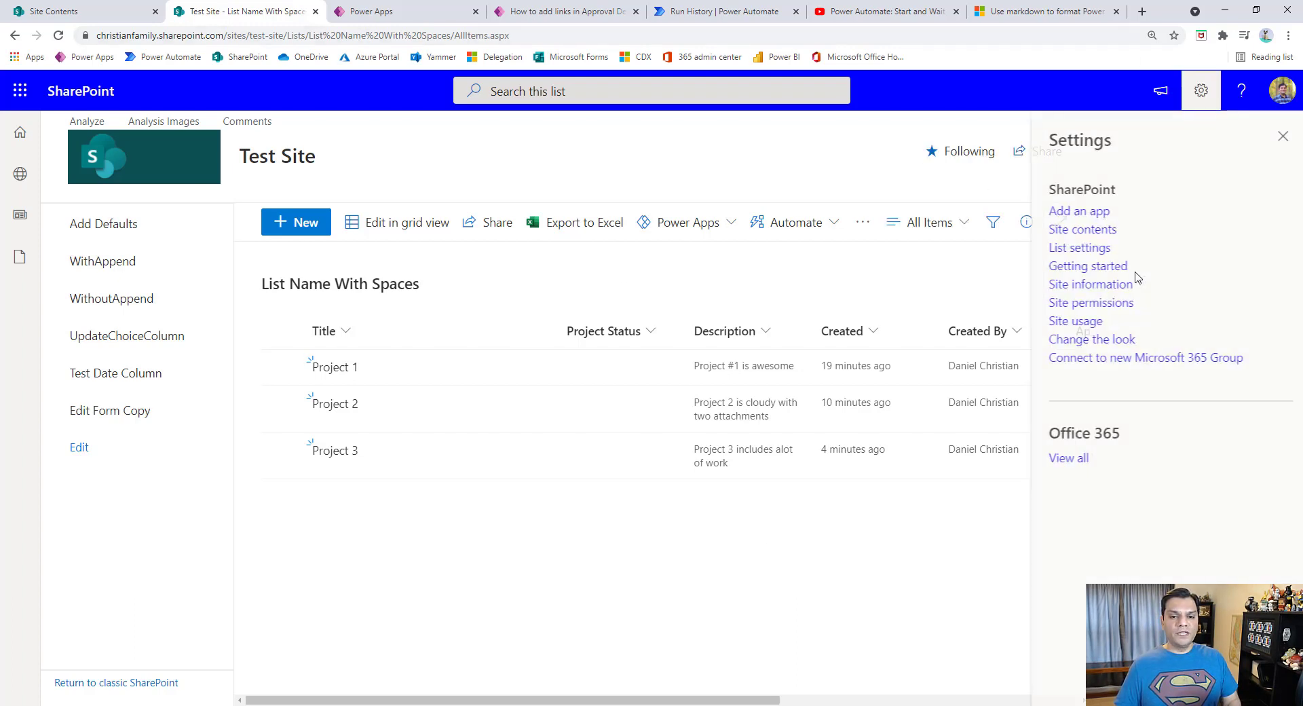
click(1076, 251)
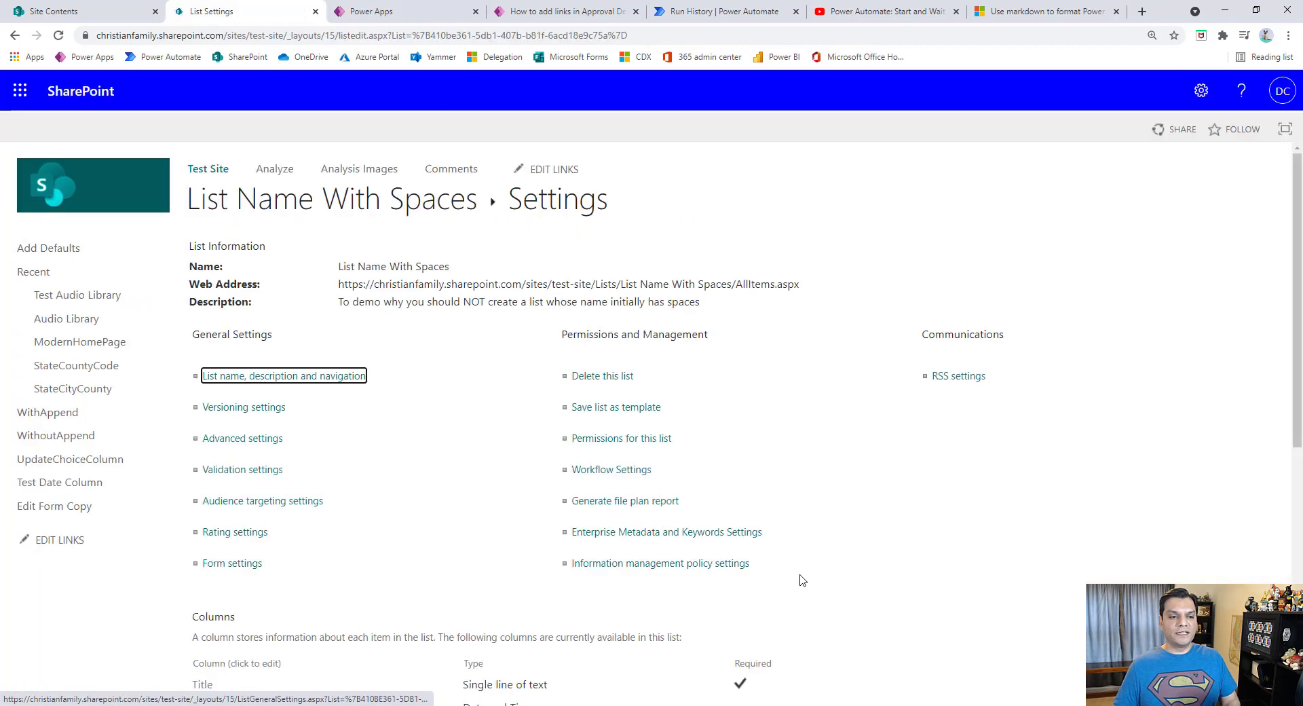
Step: Return to the site contents and create a blank list named ListWithoutAnySpaces that is not shown in site navigation
click(435, 207)
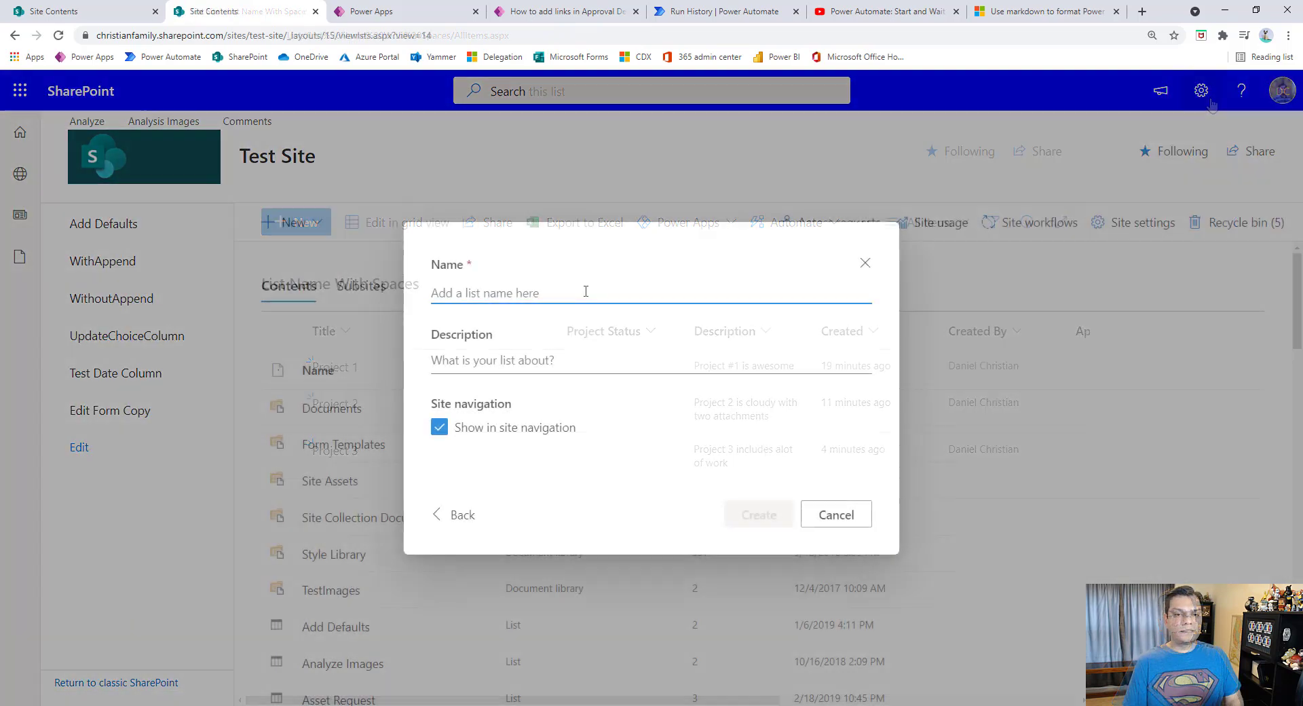
text(List)
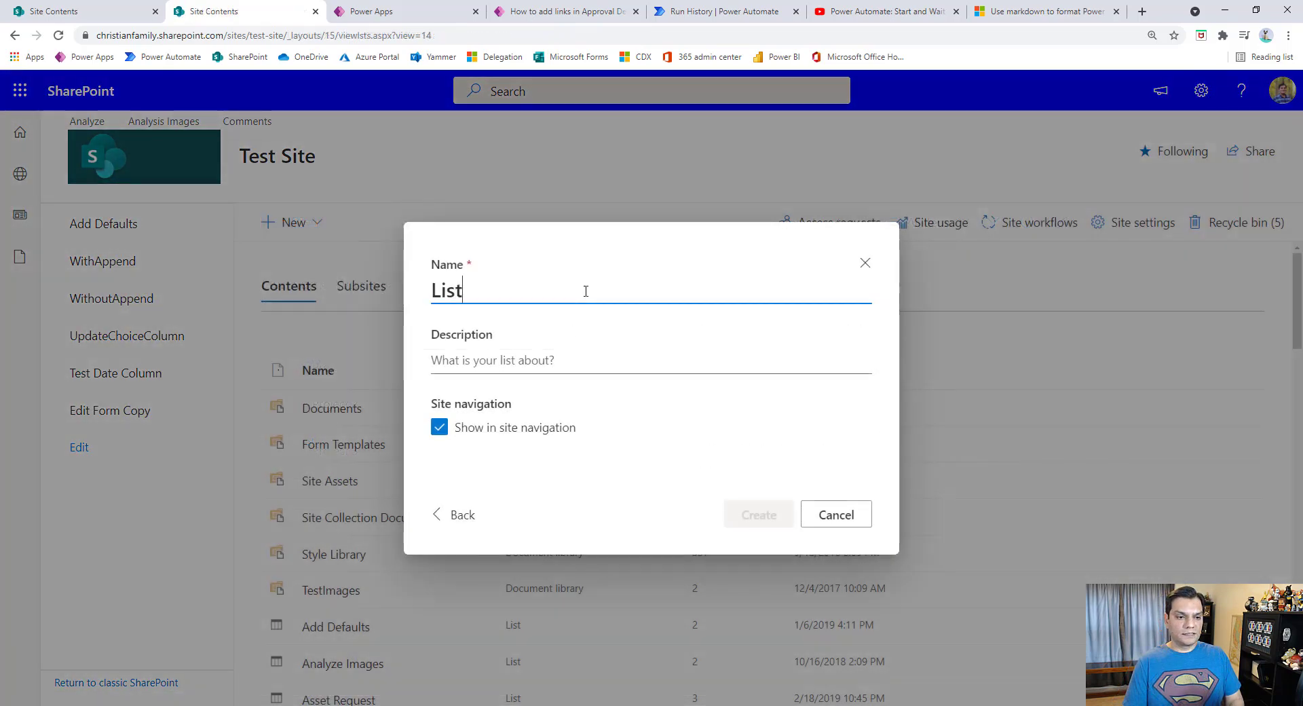
text(WithoutA)
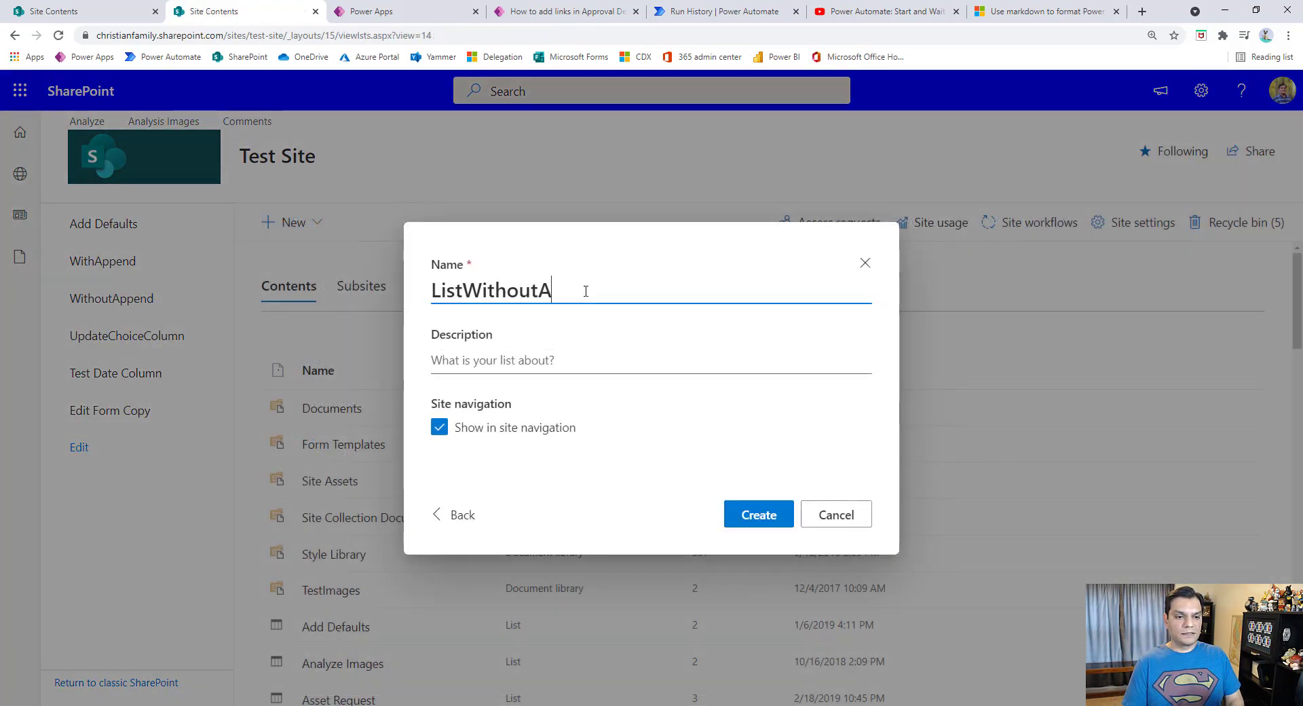
text(nySpaces)
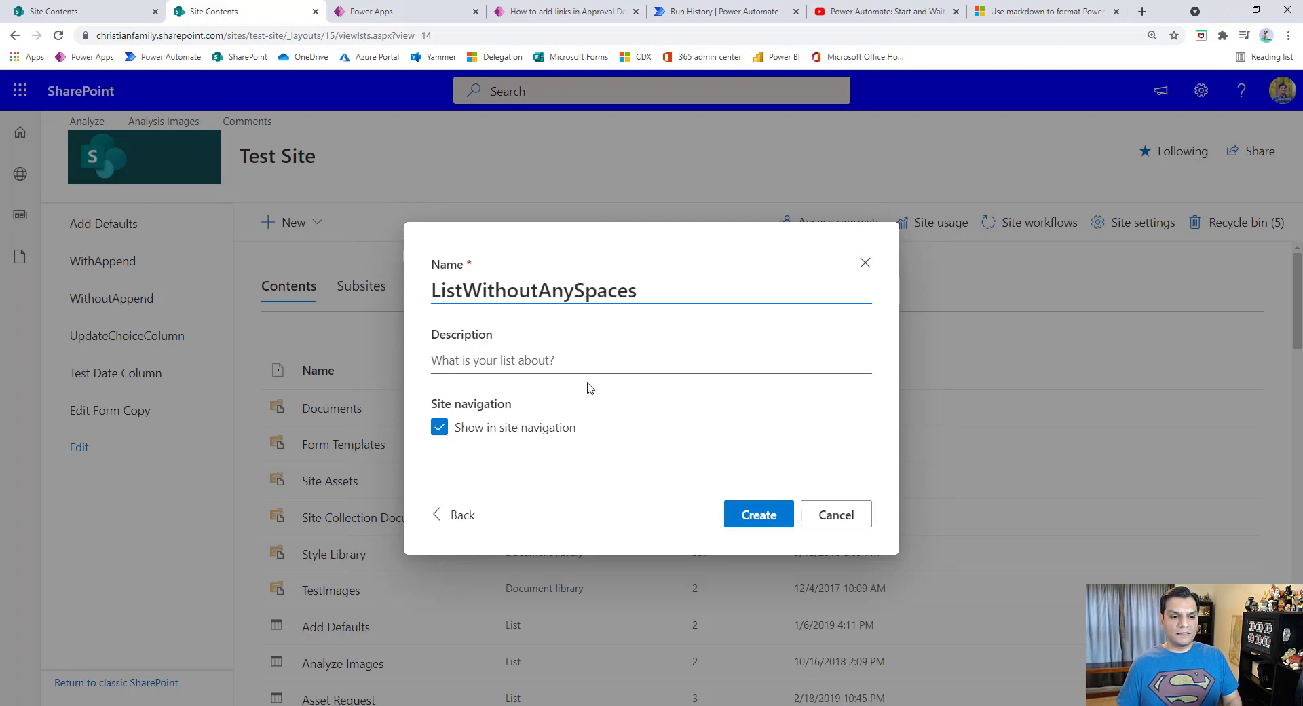
click(440, 429)
click(761, 516)
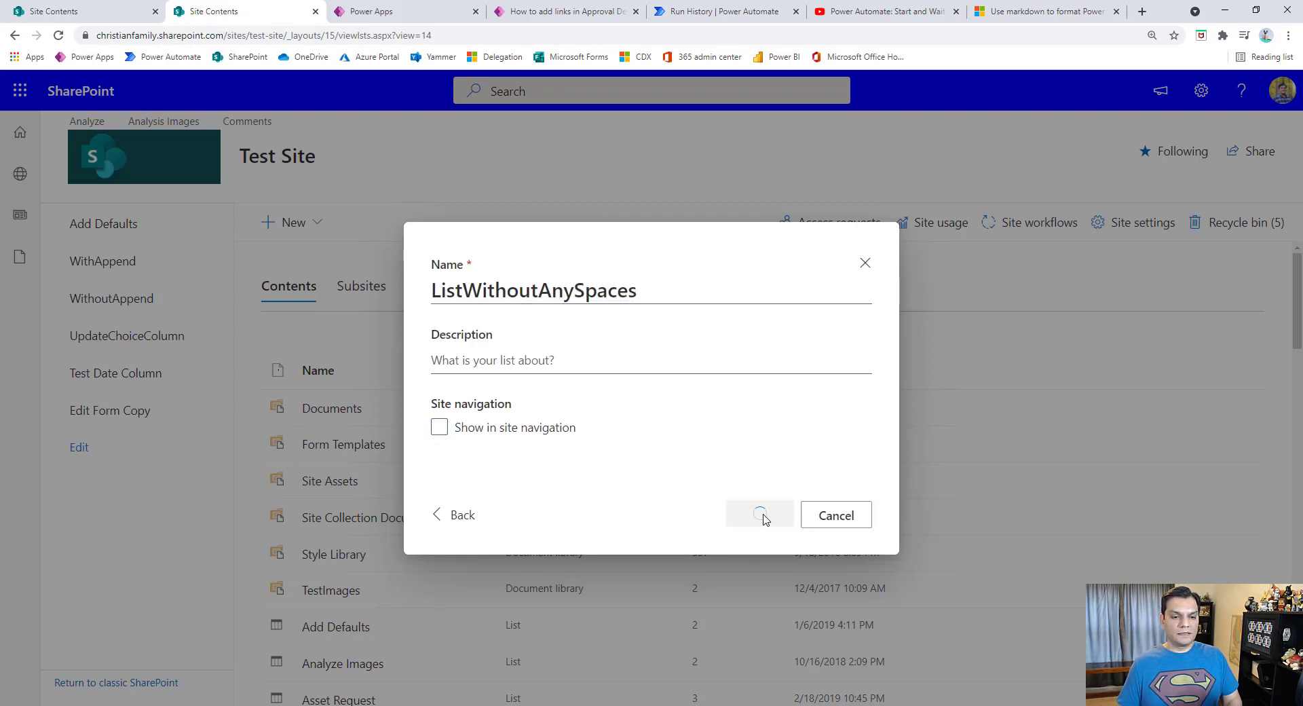
Step: In the new list's settings, add a choice column projectstatus with choices New, In-Progress and Completed, defaulting to New
scroll(304, 390, down, 4)
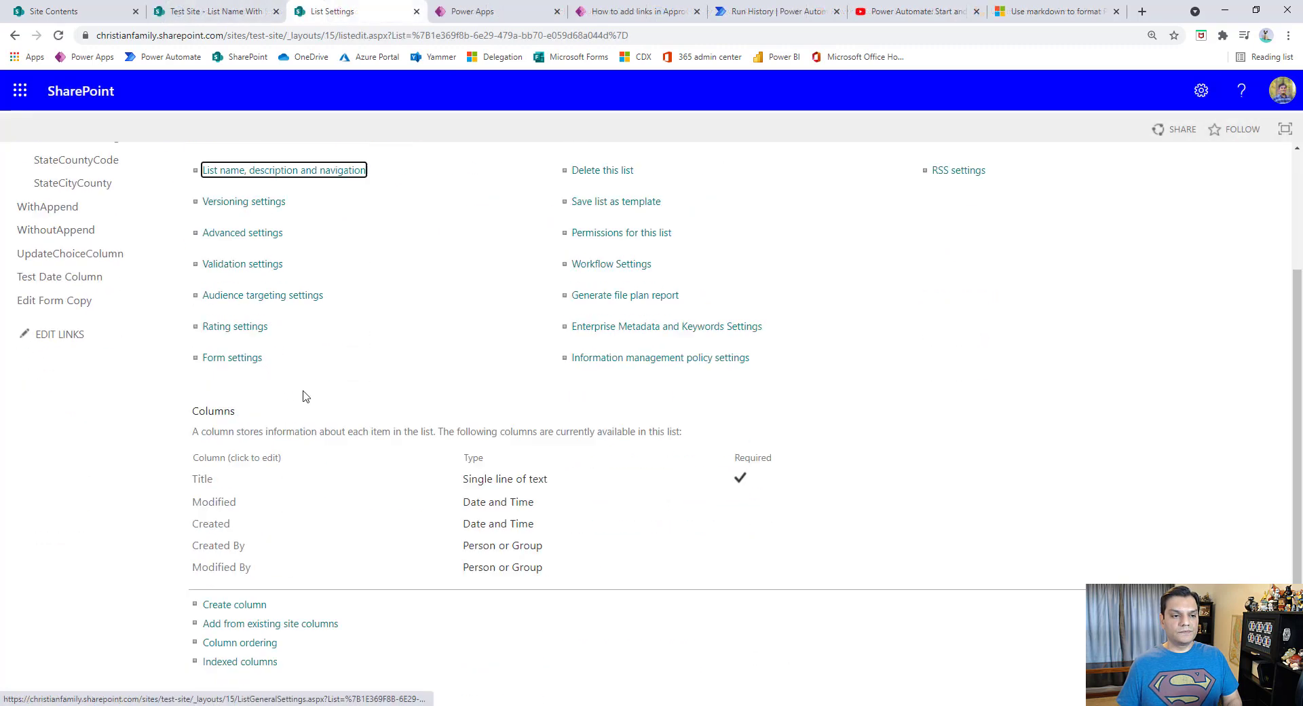
click(255, 563)
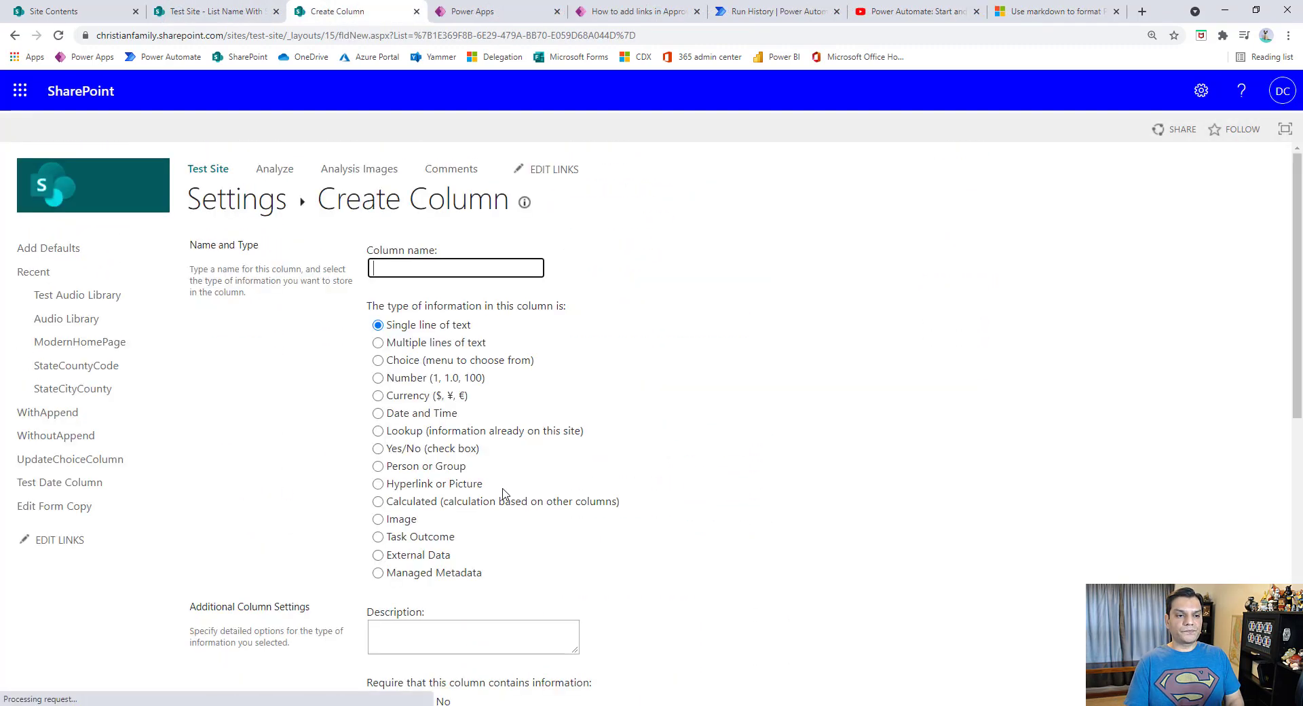
text(projectstatus)
click(378, 360)
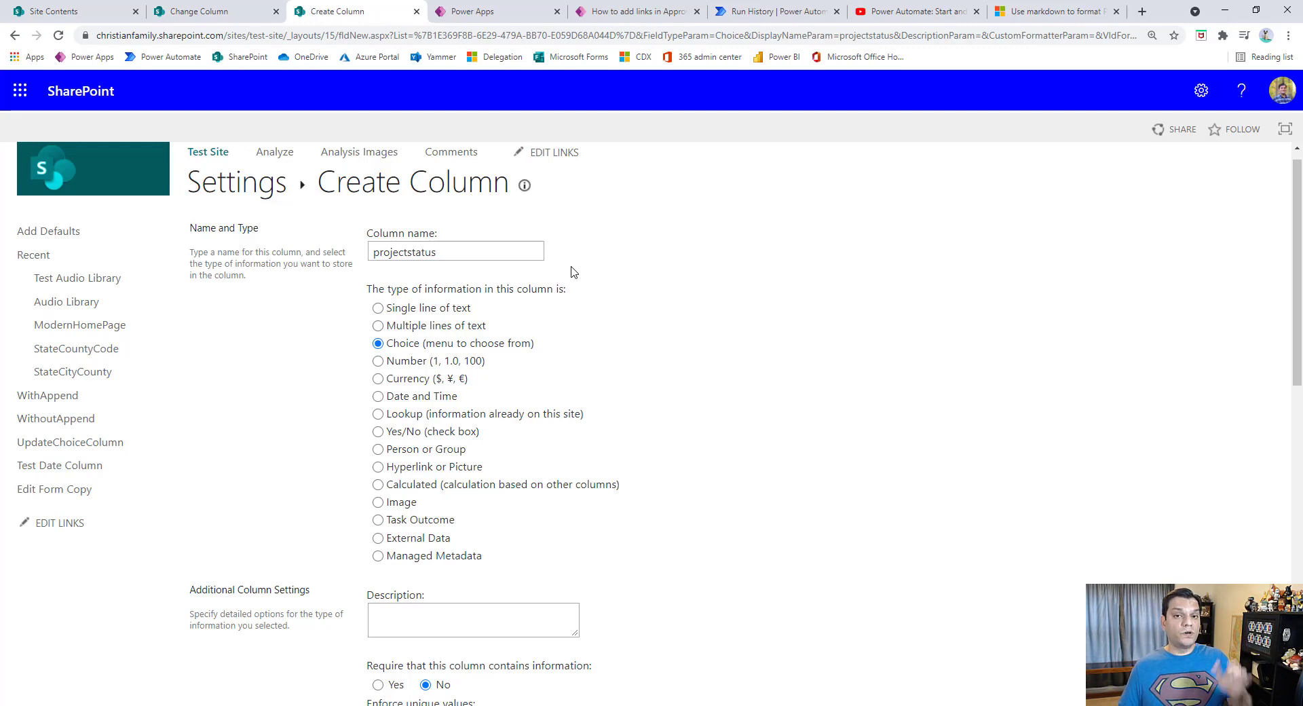
scroll(540, 340, down, 6)
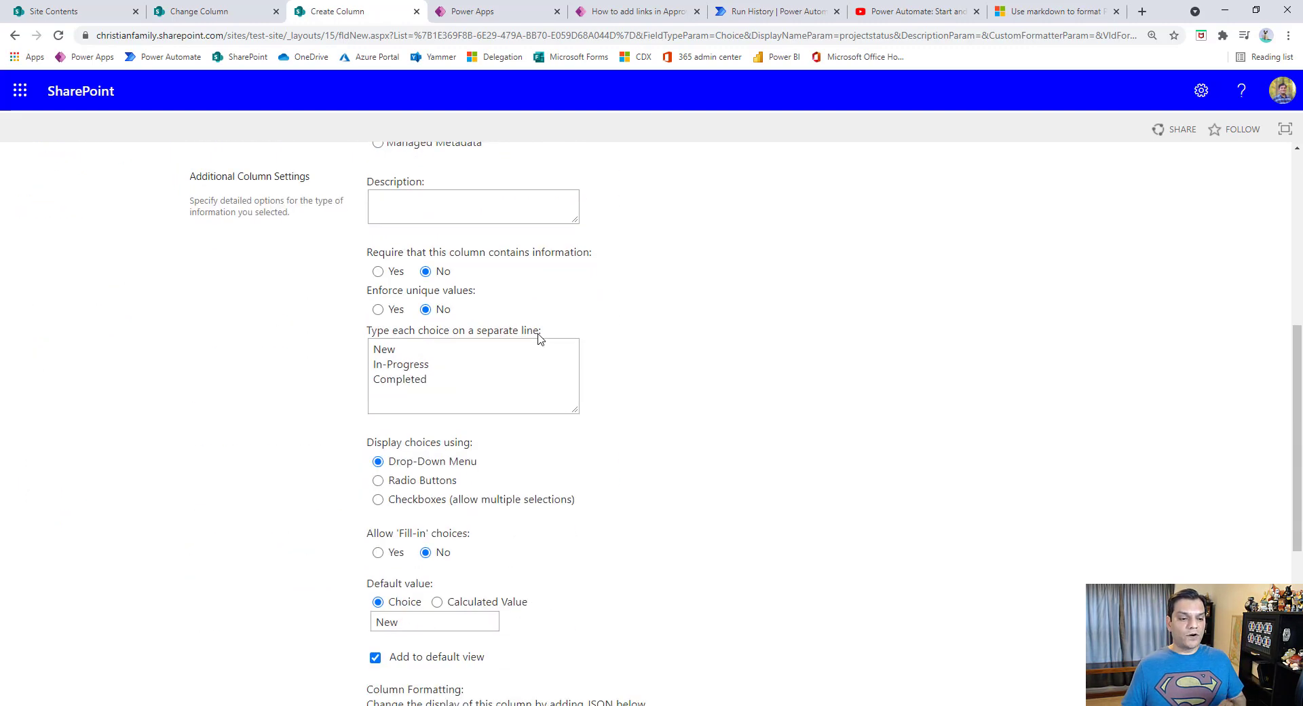
click(412, 621)
drag(466, 621, 279, 608)
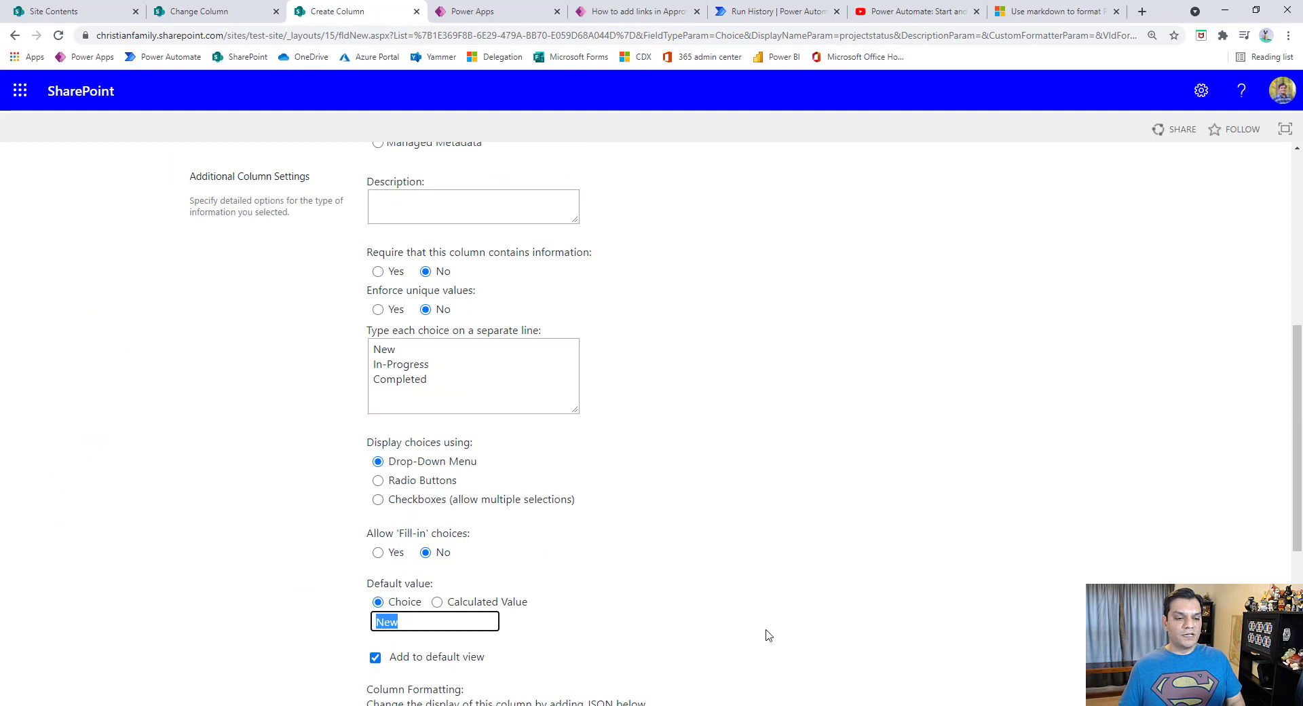
click(605, 607)
scroll(753, 602, down, 5)
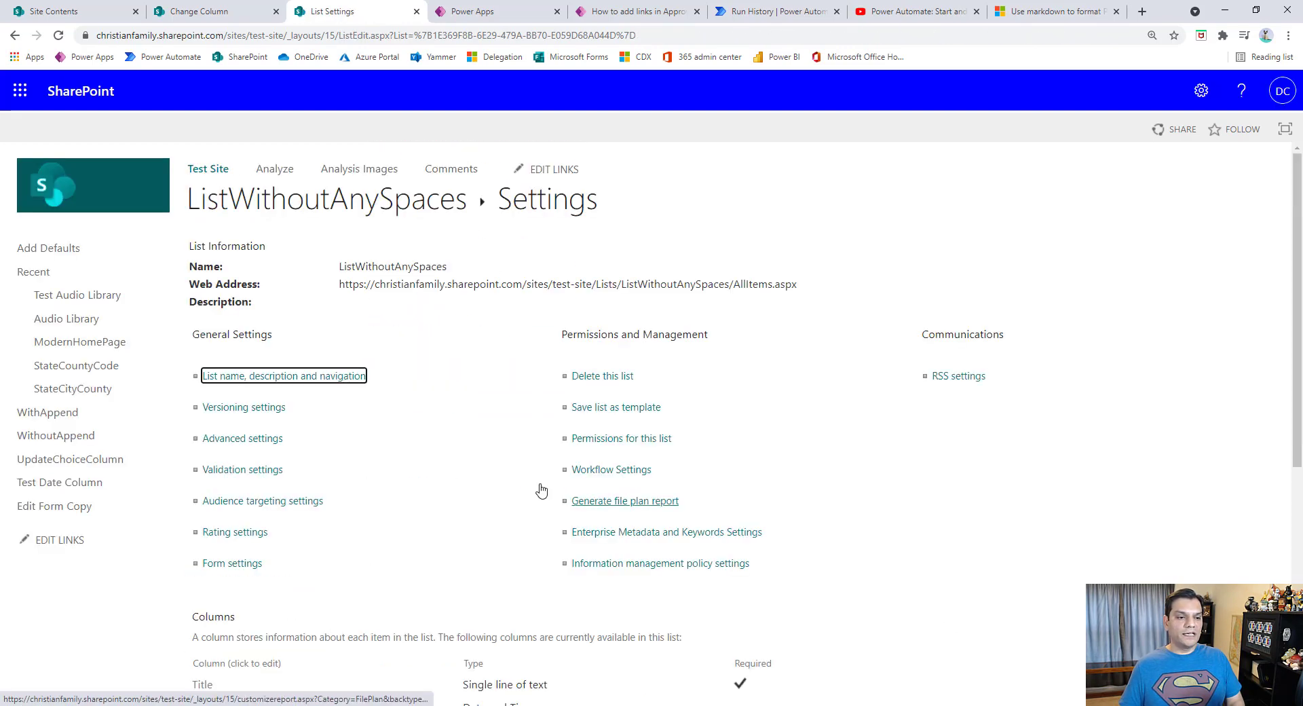
Step: Change the projectstatus column's display name to Project Status and save the column
scroll(260, 556, down, 5)
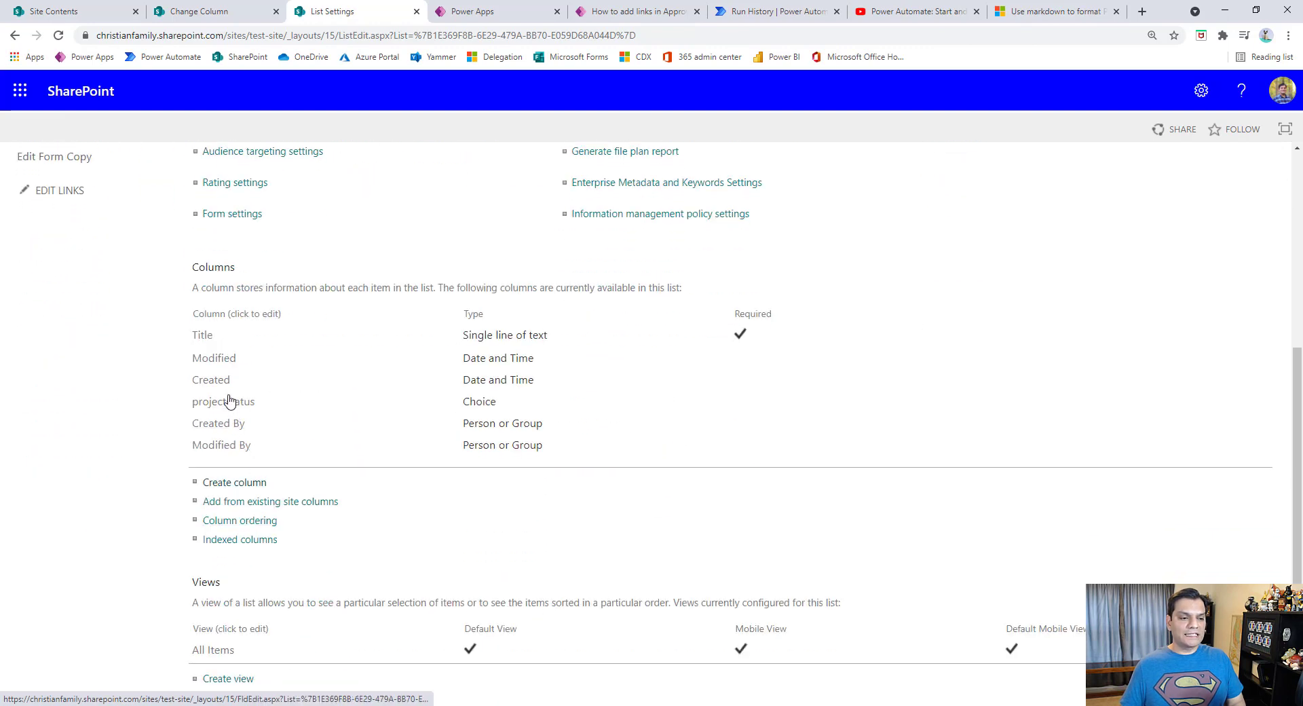
drag(226, 401, 224, 424)
click(228, 408)
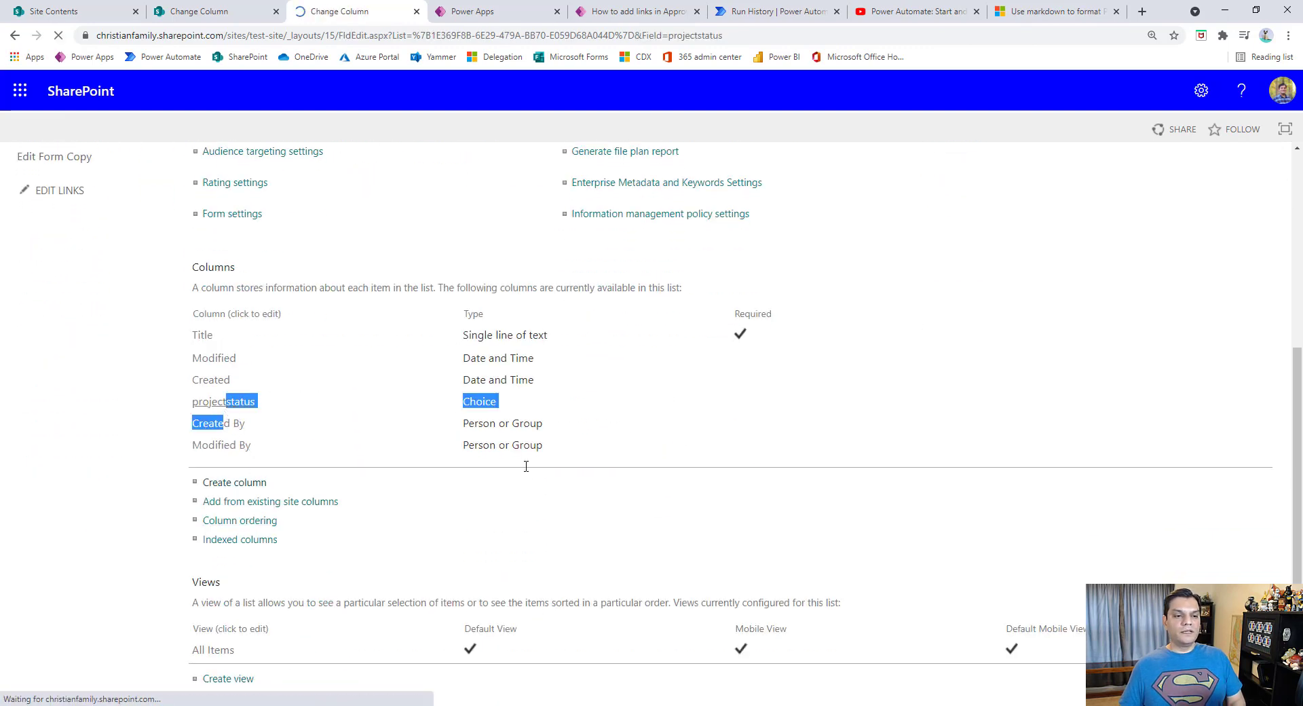
key(Delete)
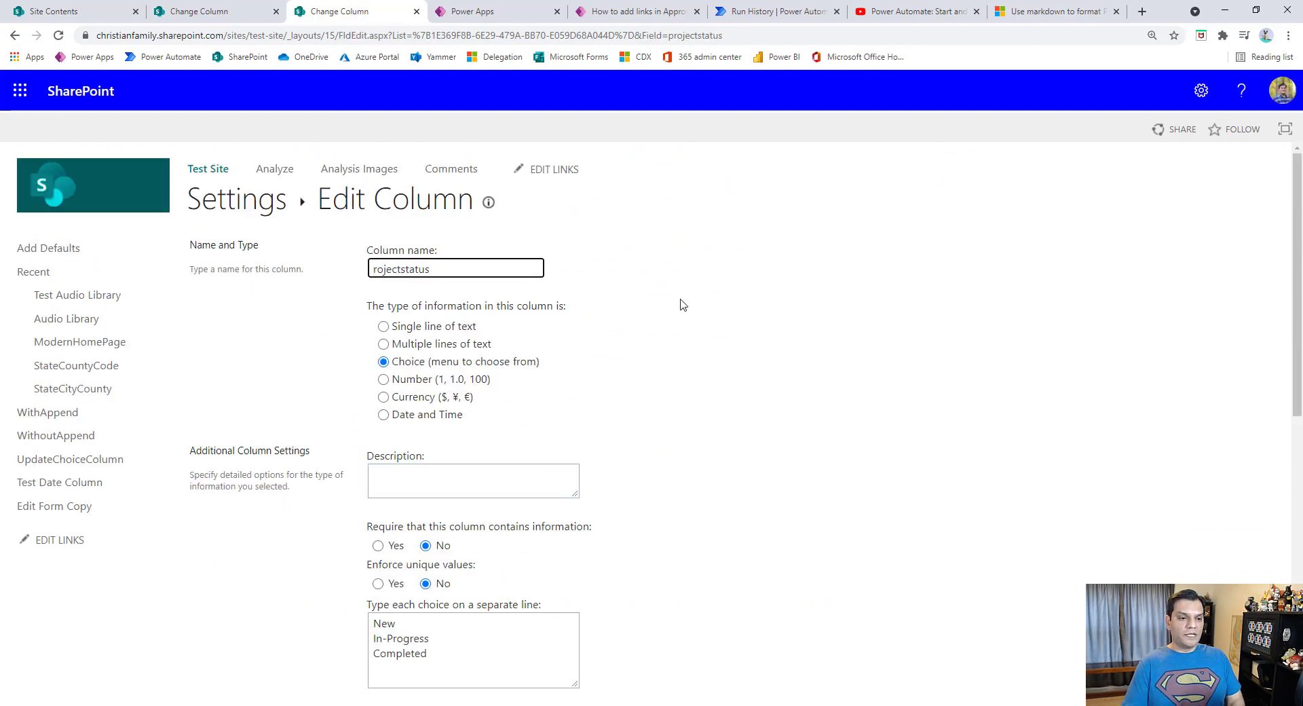
text(P)
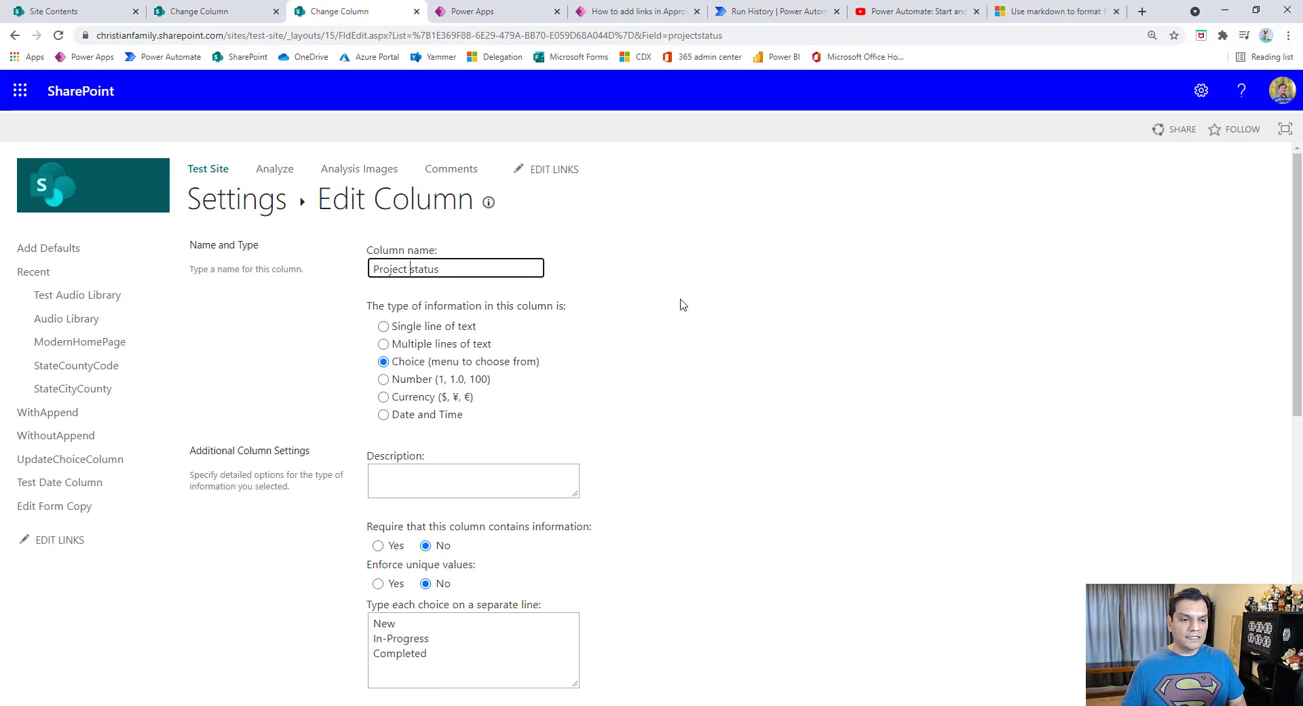
text( s)
click(678, 338)
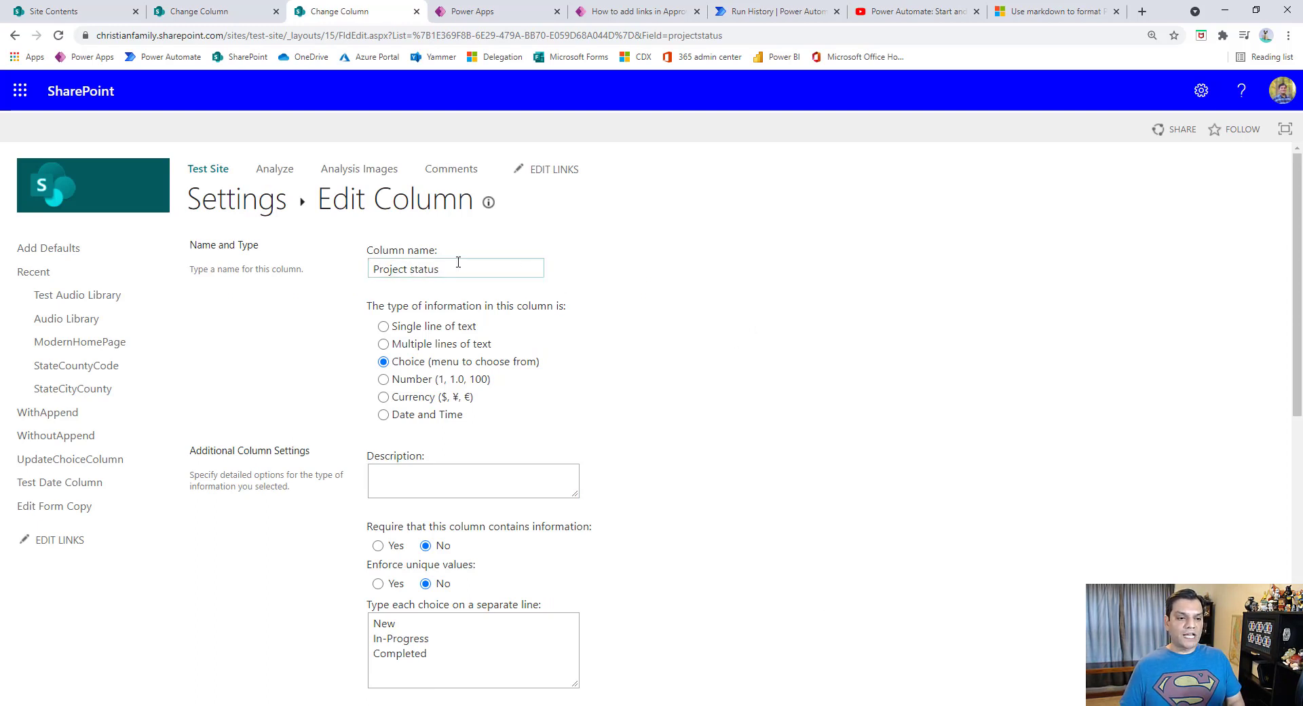
click(537, 268)
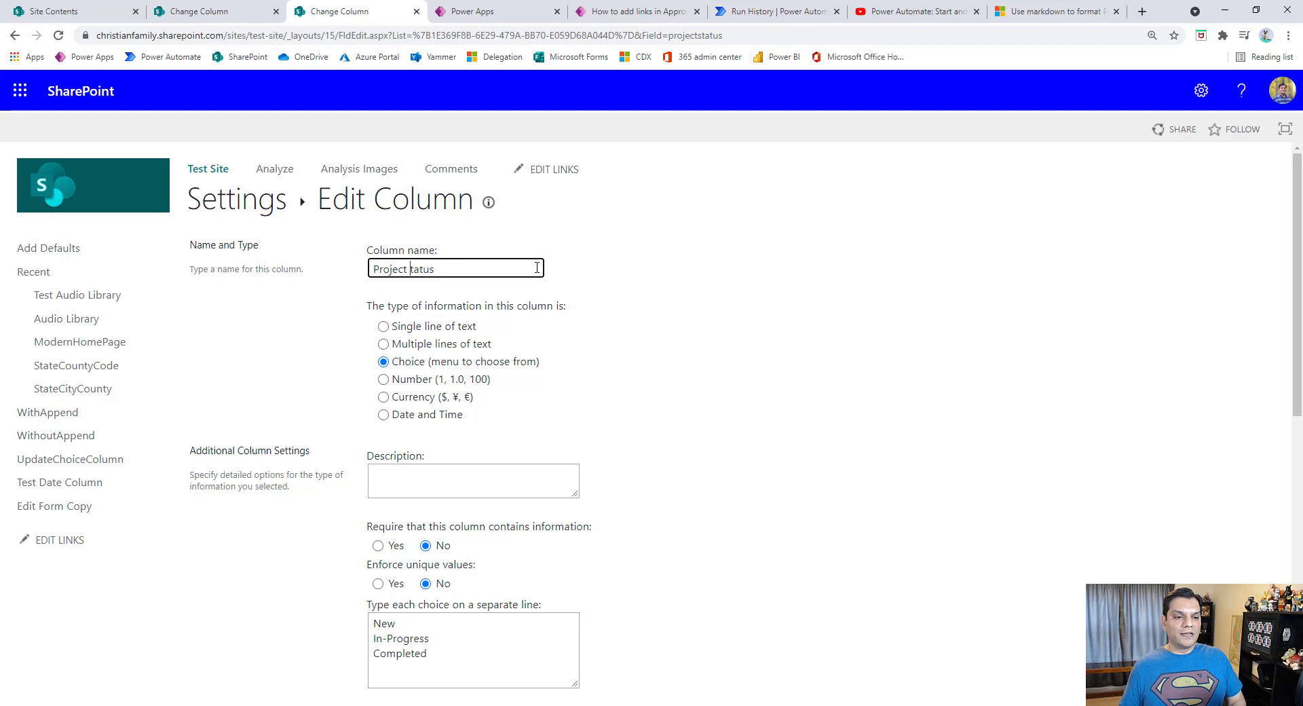
key(BackSpace)
text(S)
click(722, 404)
scroll(751, 416, down, 9)
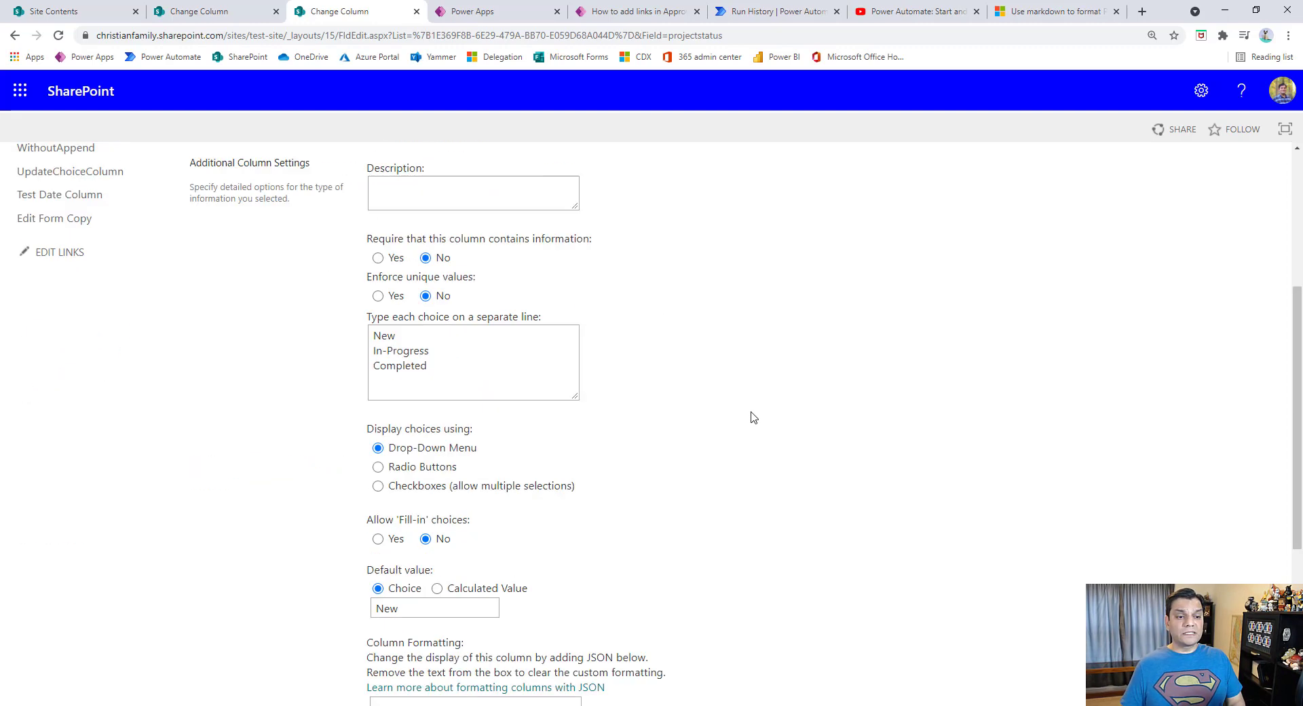
click(1115, 613)
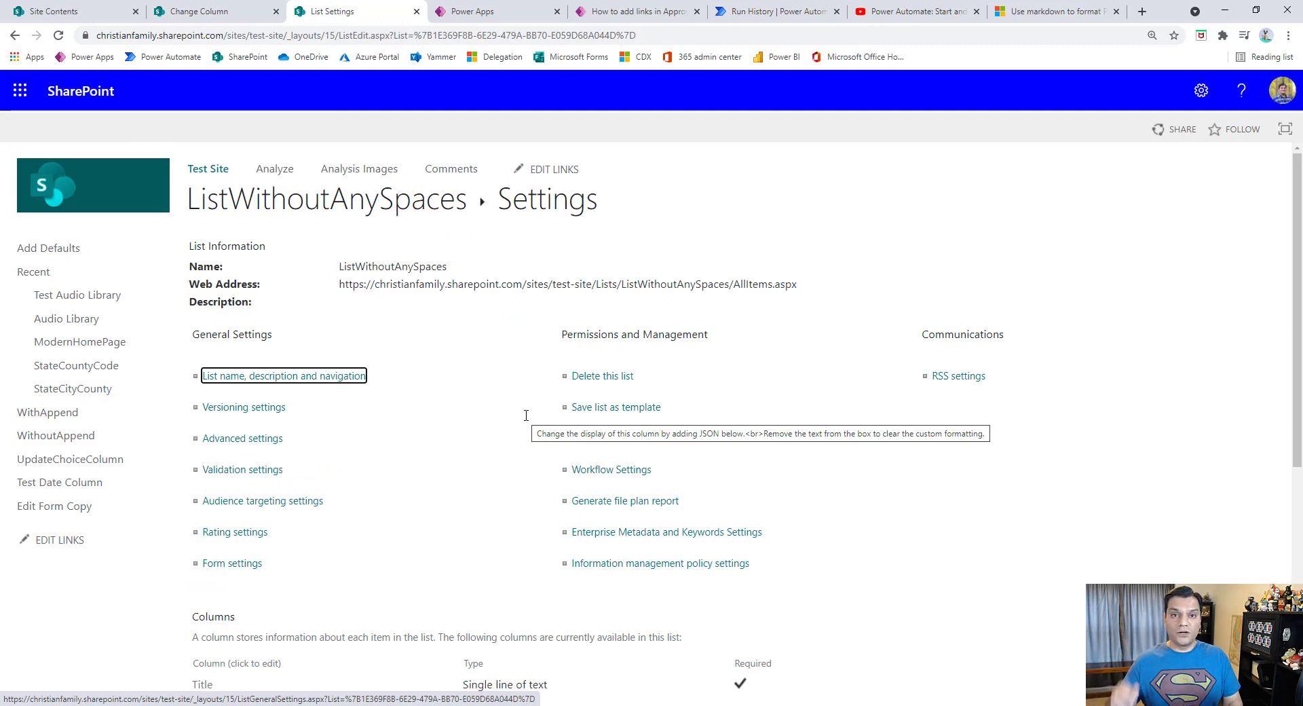
Step: Add a column named description that holds multiple lines of plain text
click(476, 396)
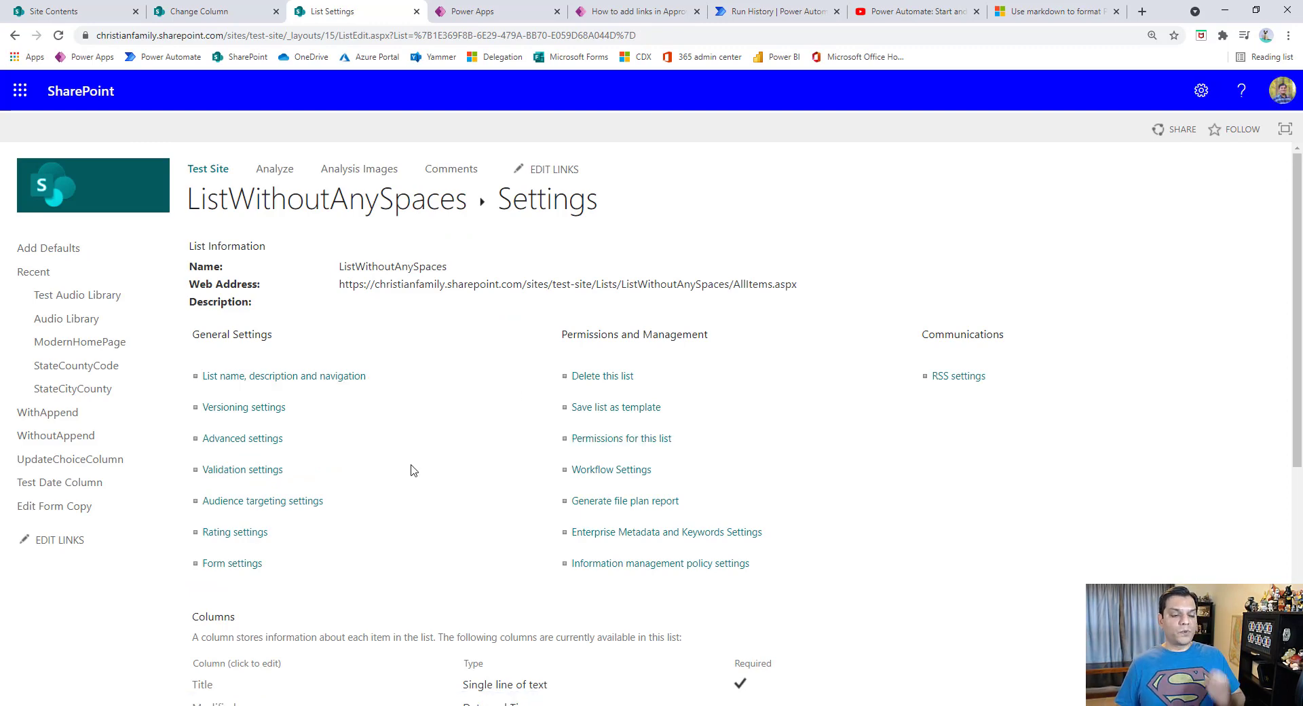
scroll(406, 482, down, 4)
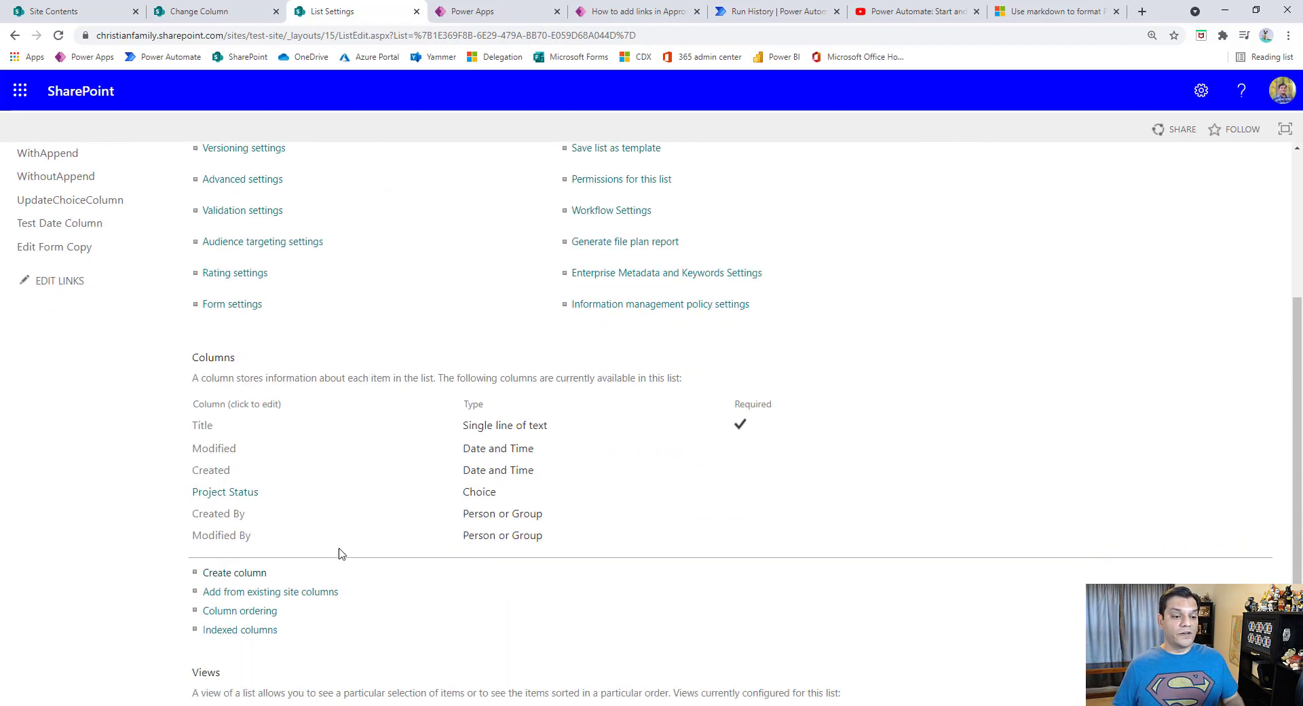
click(240, 572)
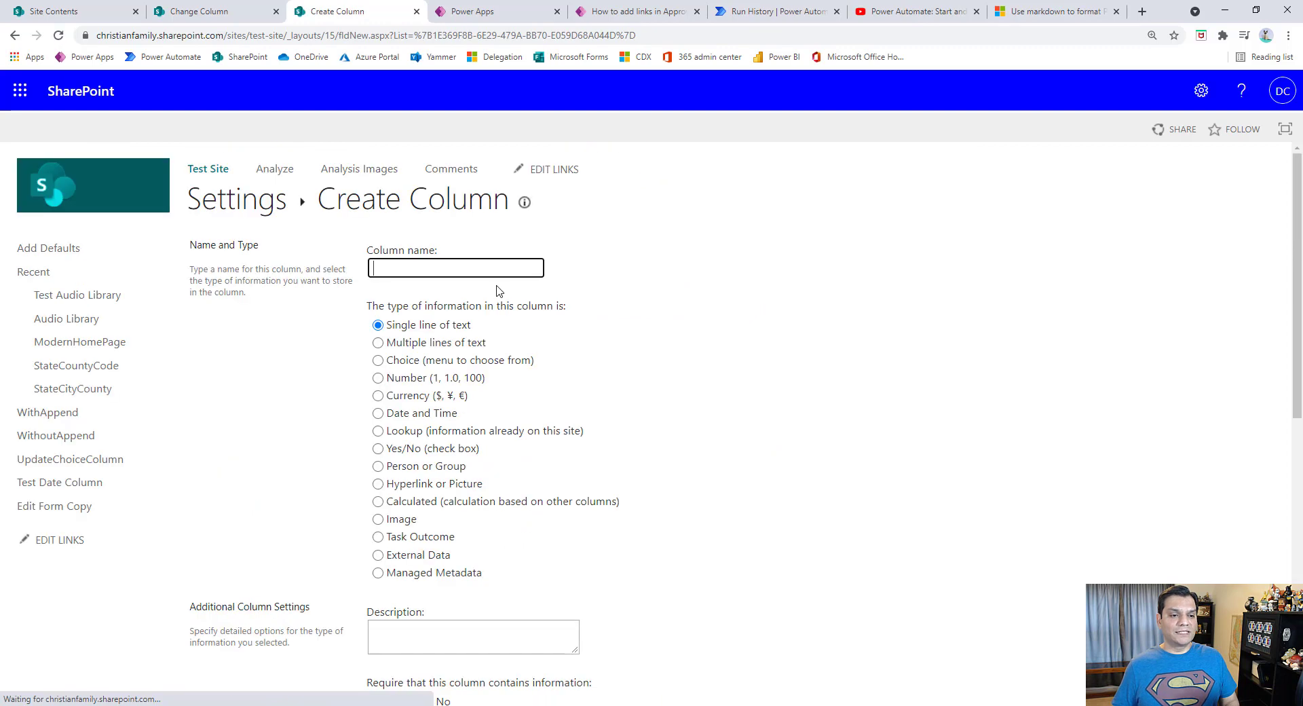
text(description)
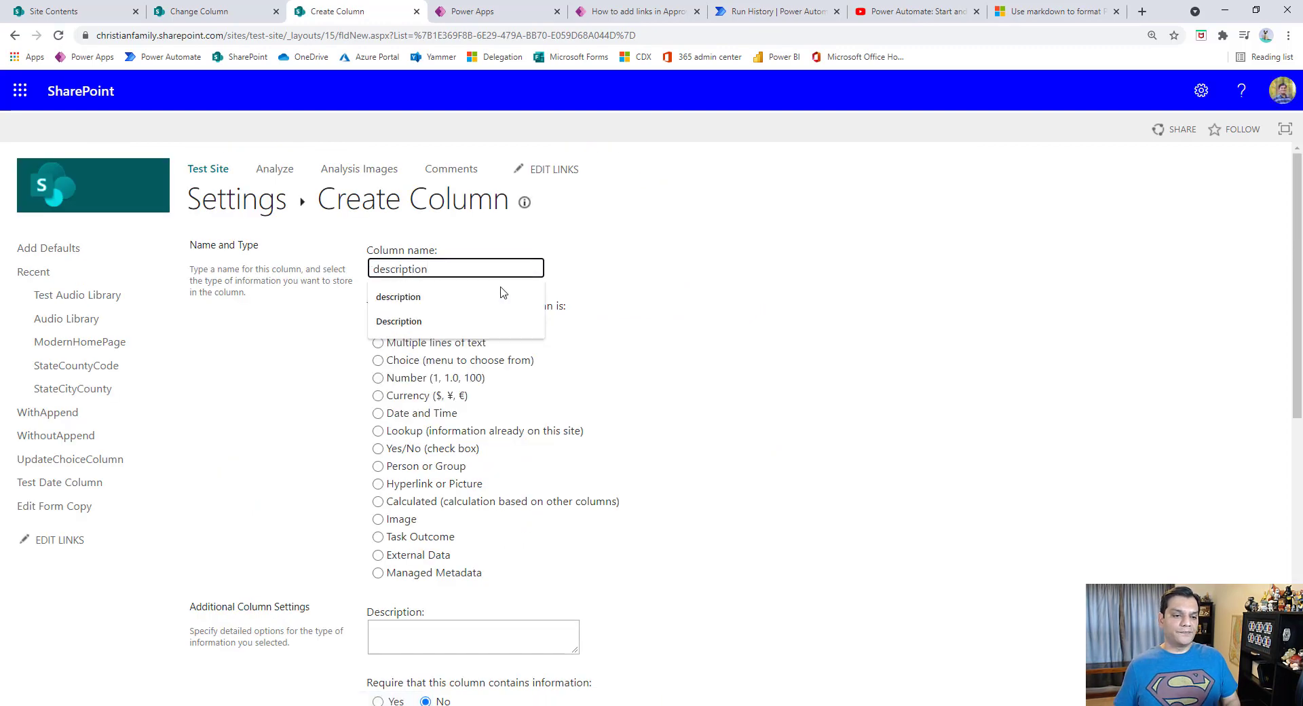
click(407, 343)
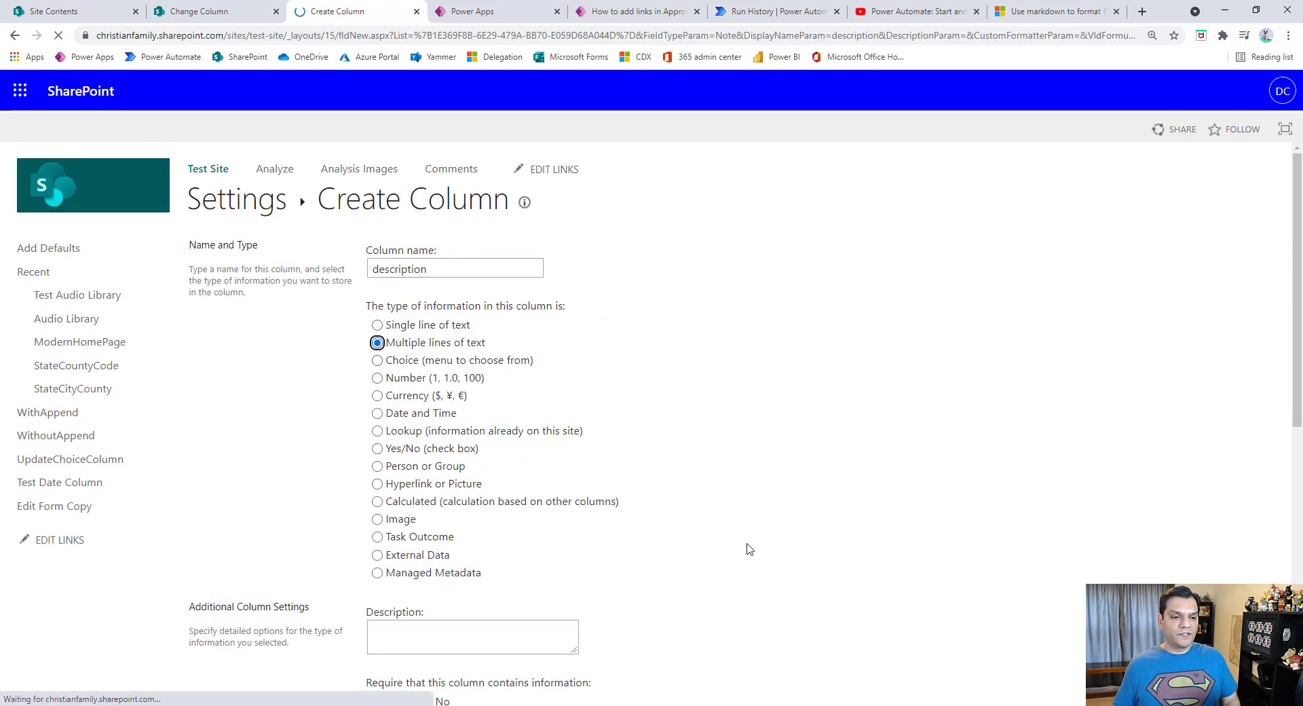
scroll(750, 549, down, 4)
click(402, 495)
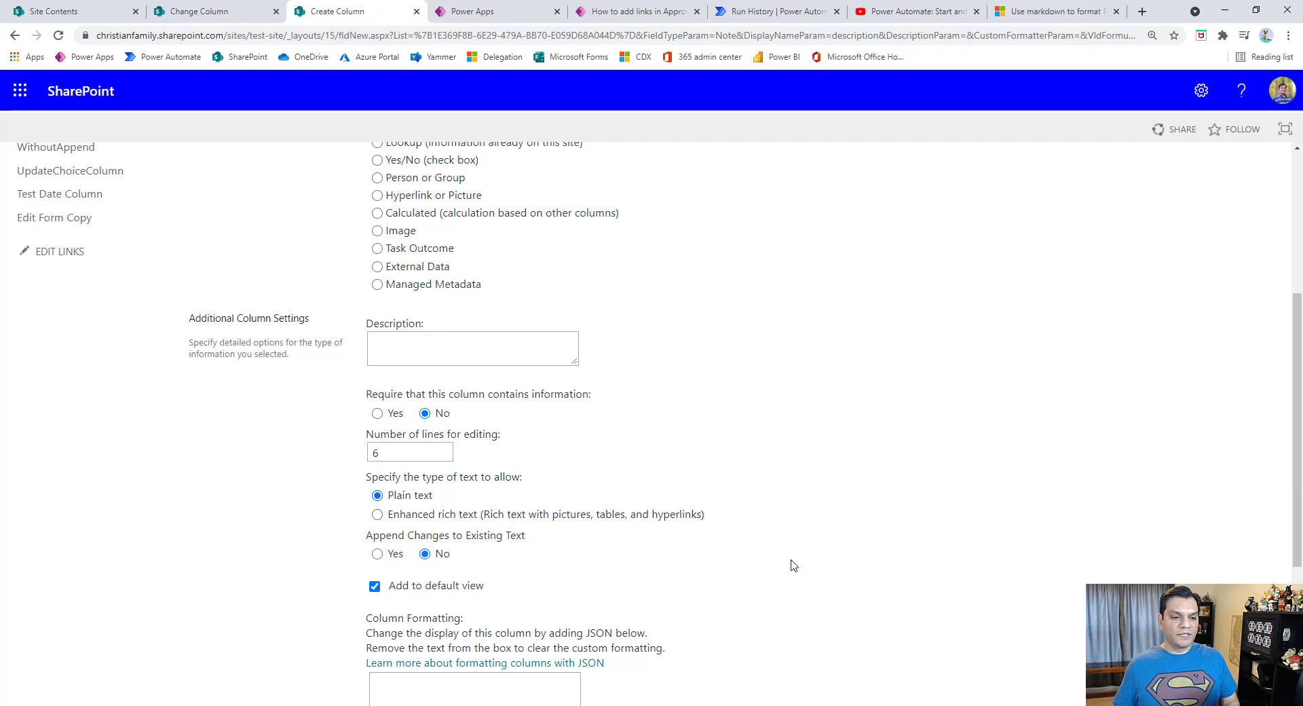
scroll(838, 547, down, 4)
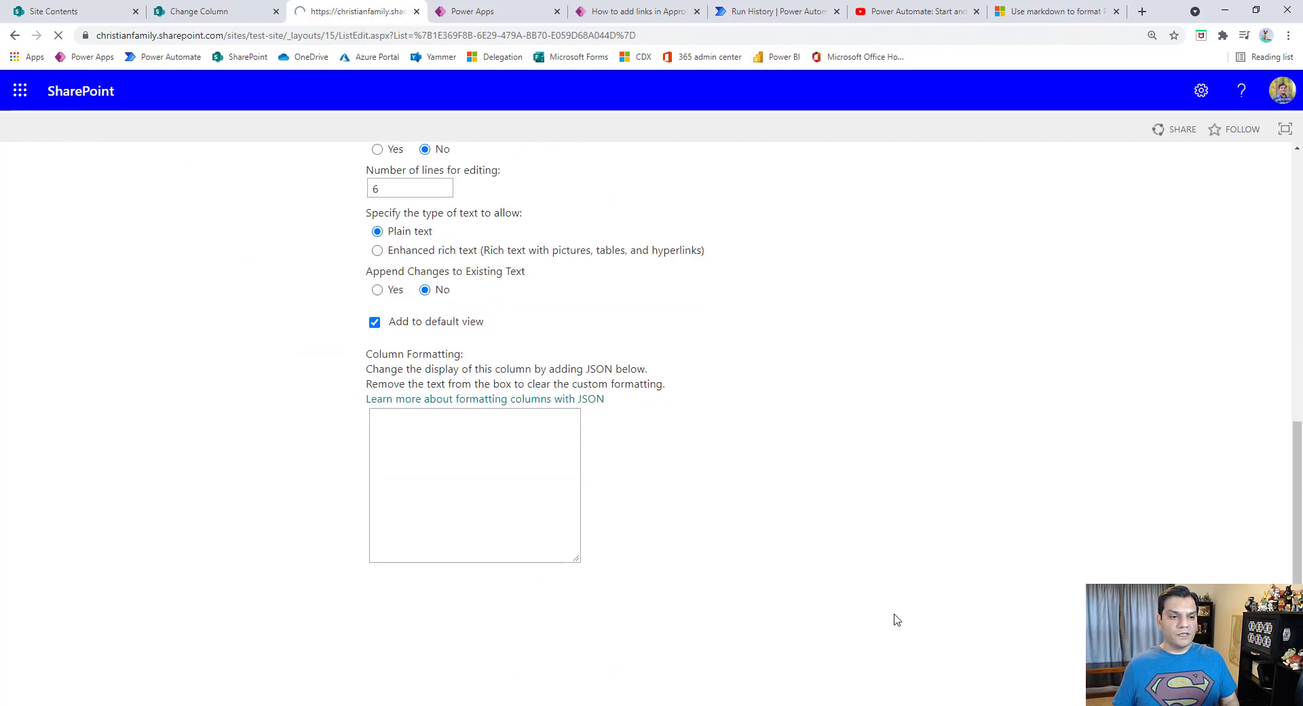
Step: Change the description column's display name to Description and save the column
scroll(231, 512, down, 4)
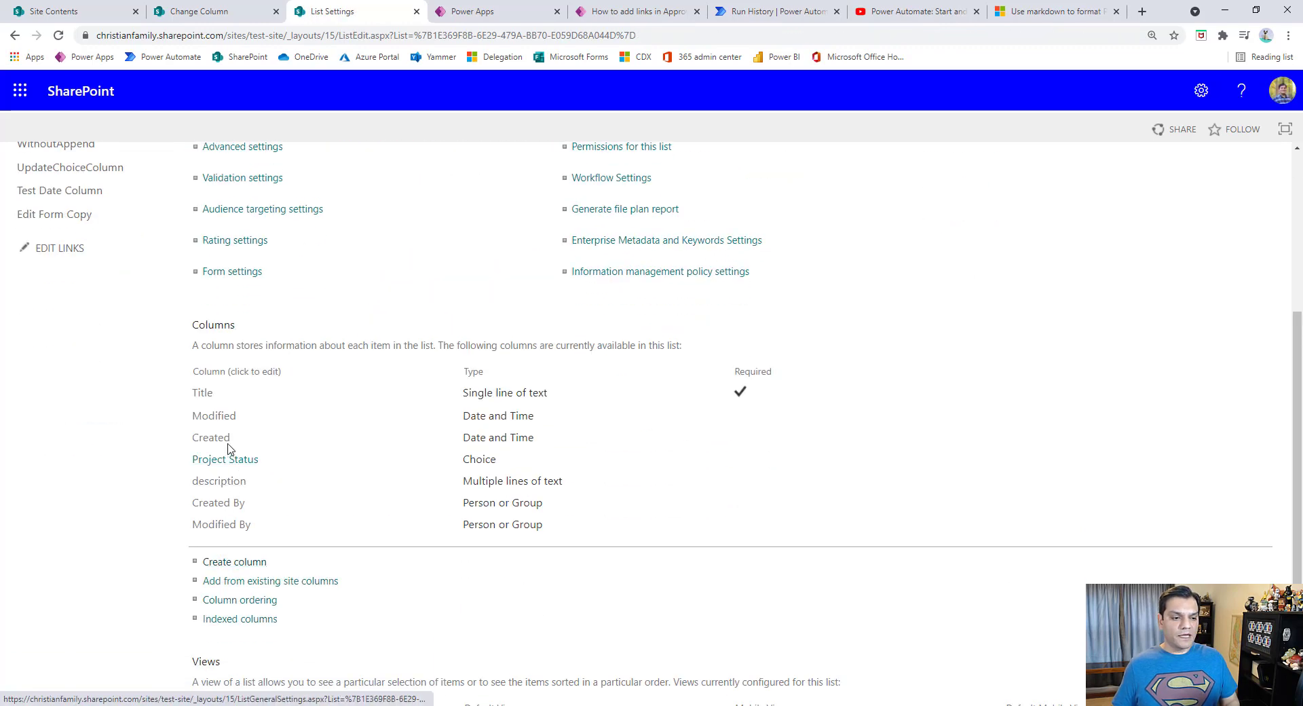
click(220, 482)
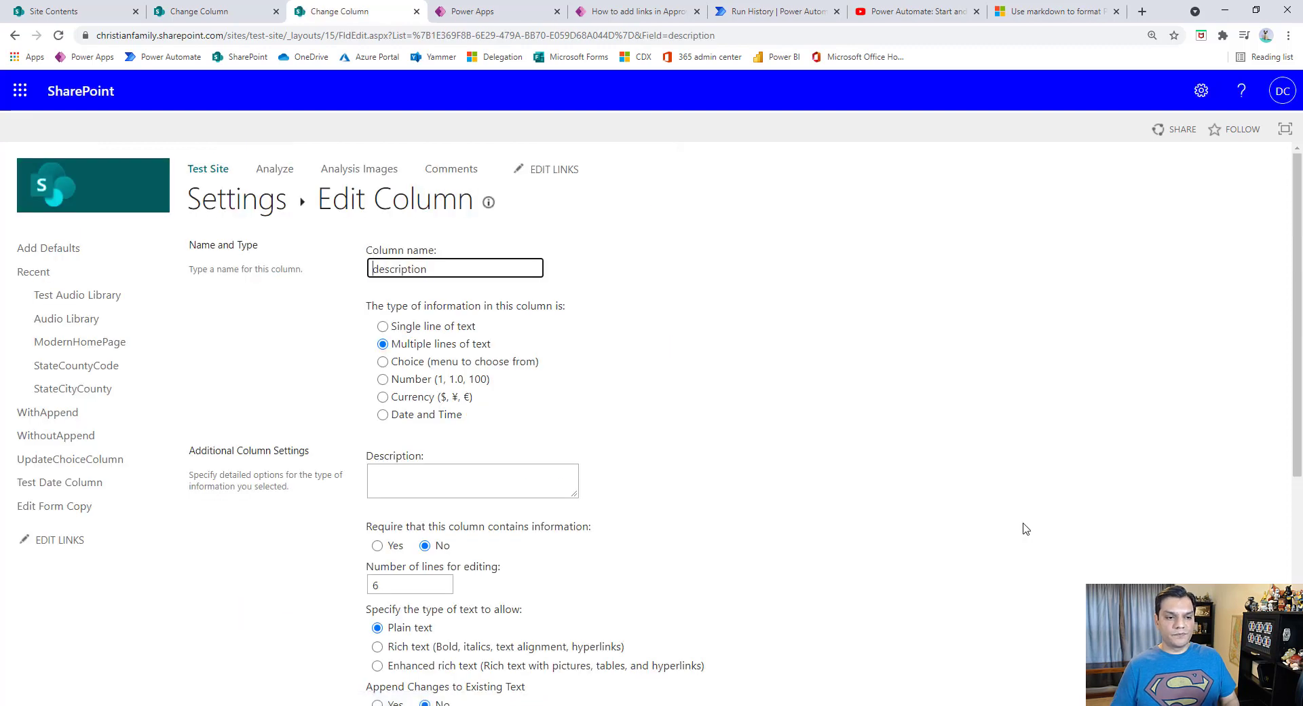
text(Description)
scroll(1047, 515, down, 6)
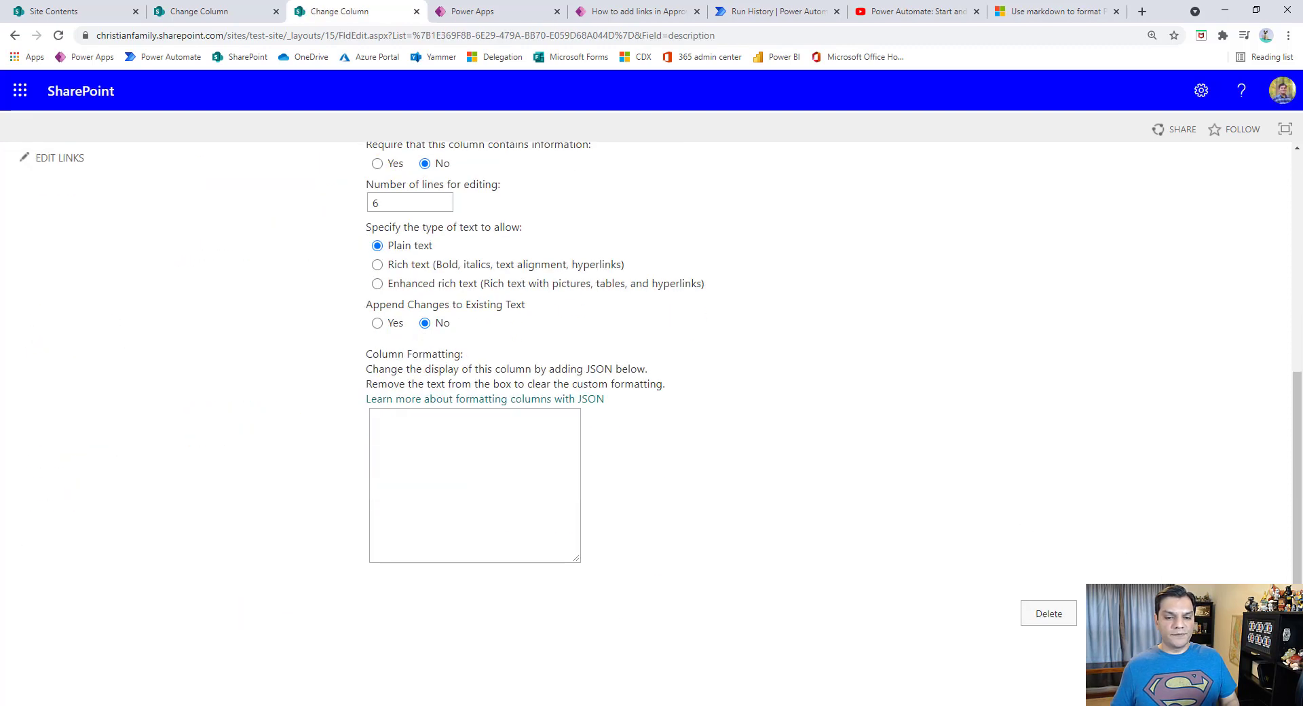
click(1116, 614)
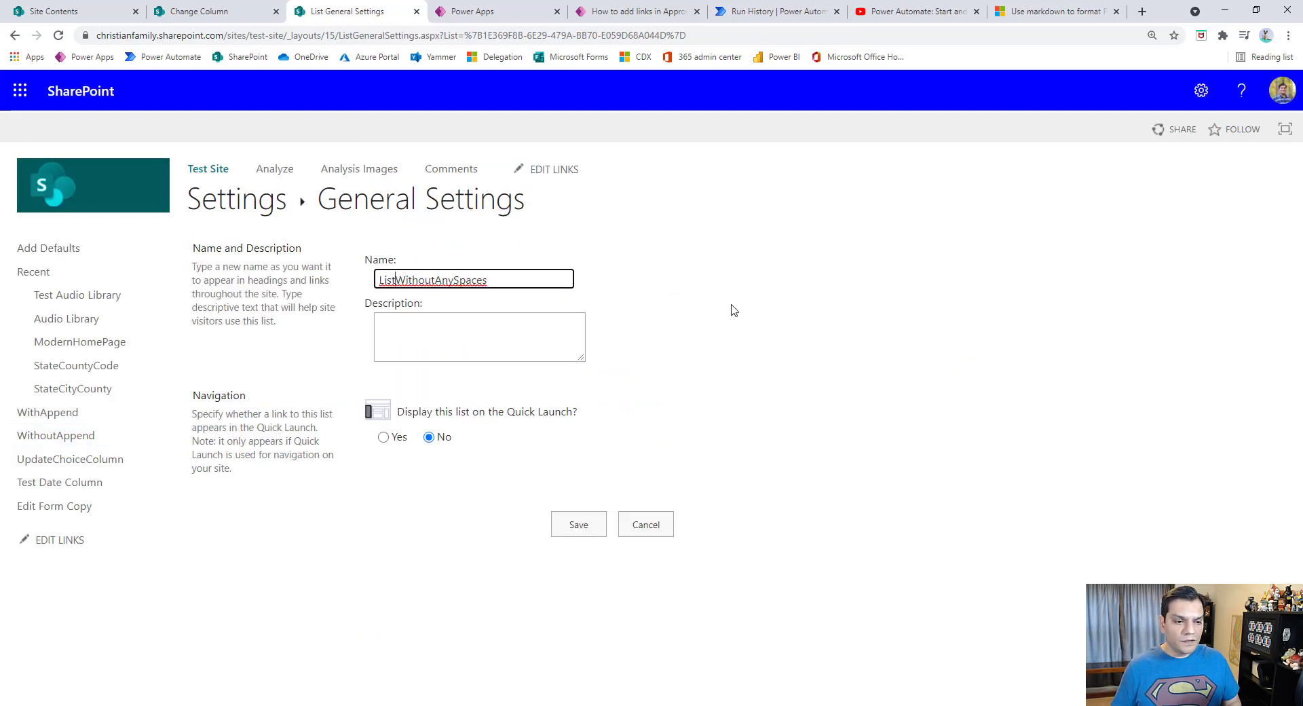
Step: Rename the list to List Without Any Spaces in its general settings, save it and open the list
key(Right)
key(Right)
key(Right)
key(Right)
key(Right)
key(Right)
key(Right)
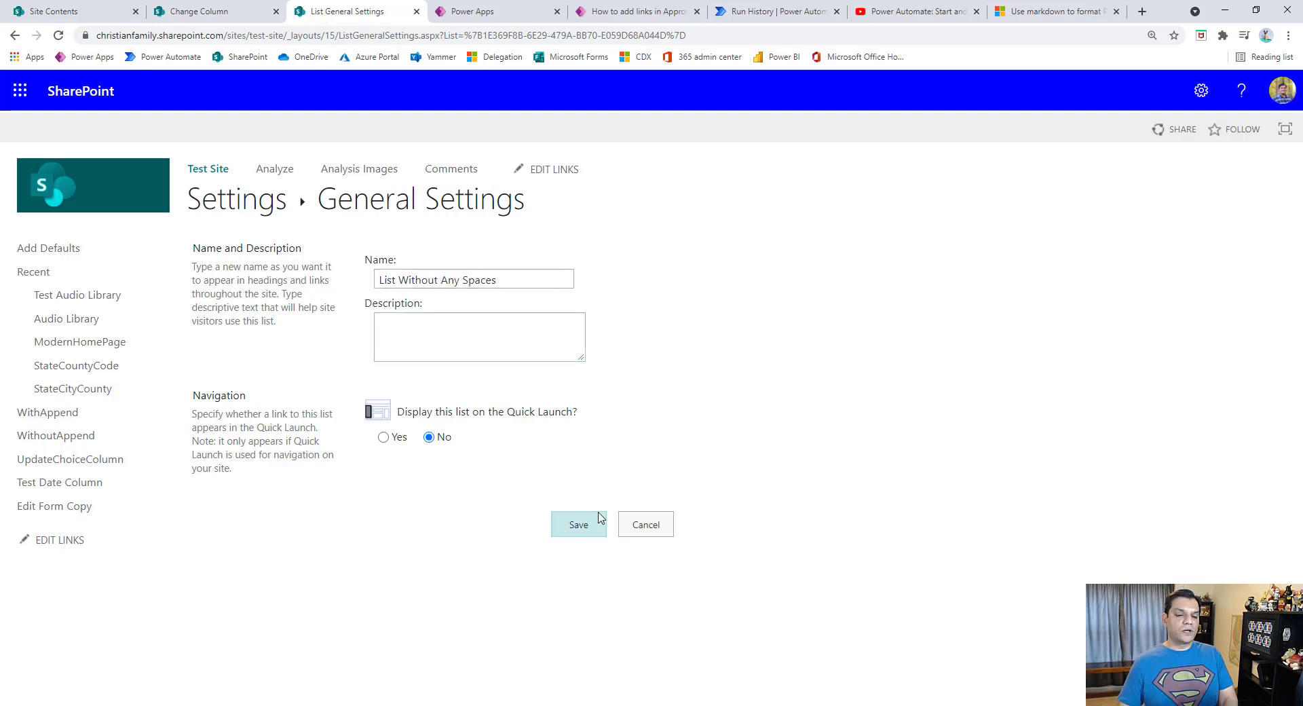
click(578, 525)
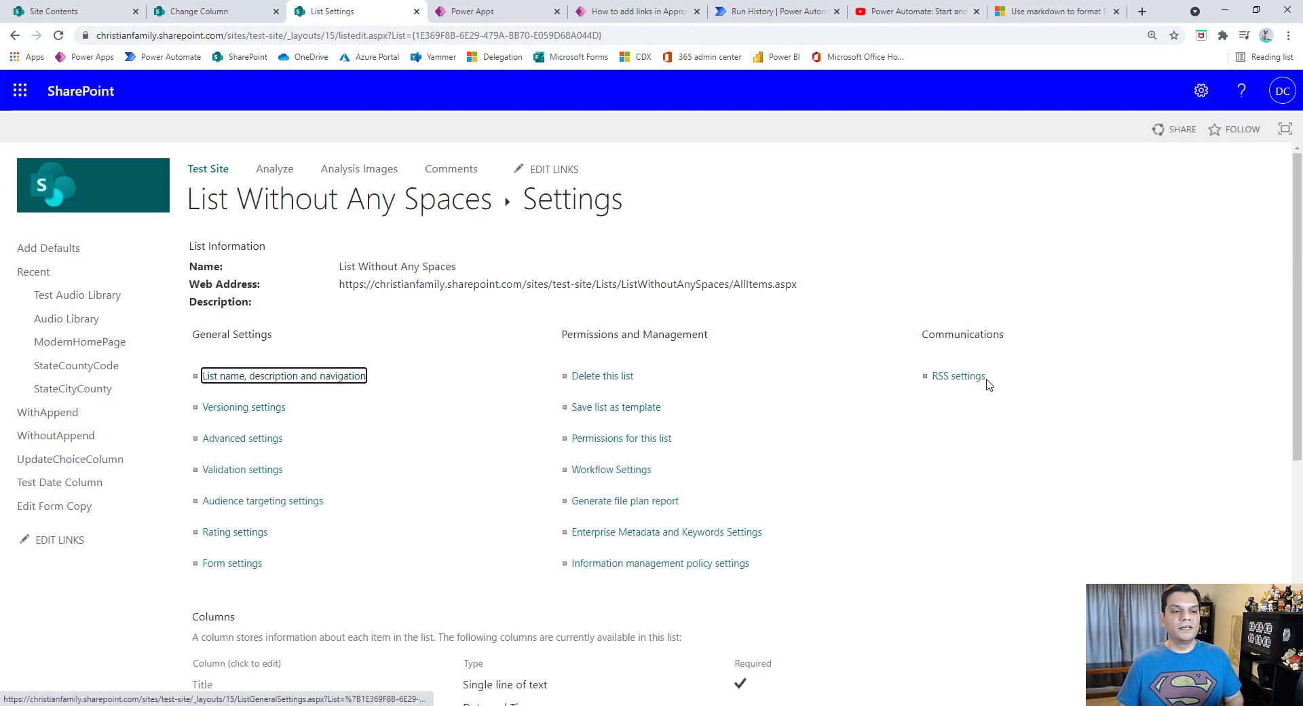
click(399, 211)
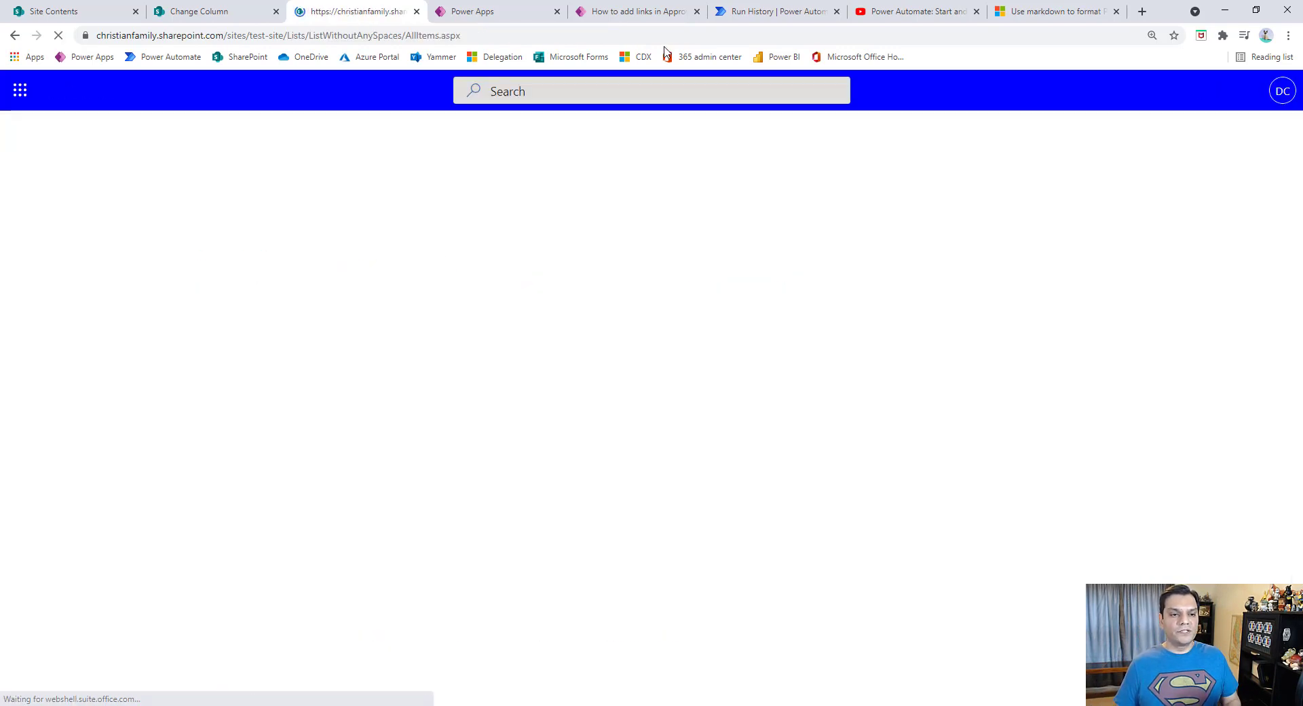
Step: Switch to the Approval App in Power Apps Studio and exit its preview to return to editing the HomeScreen
click(609, 9)
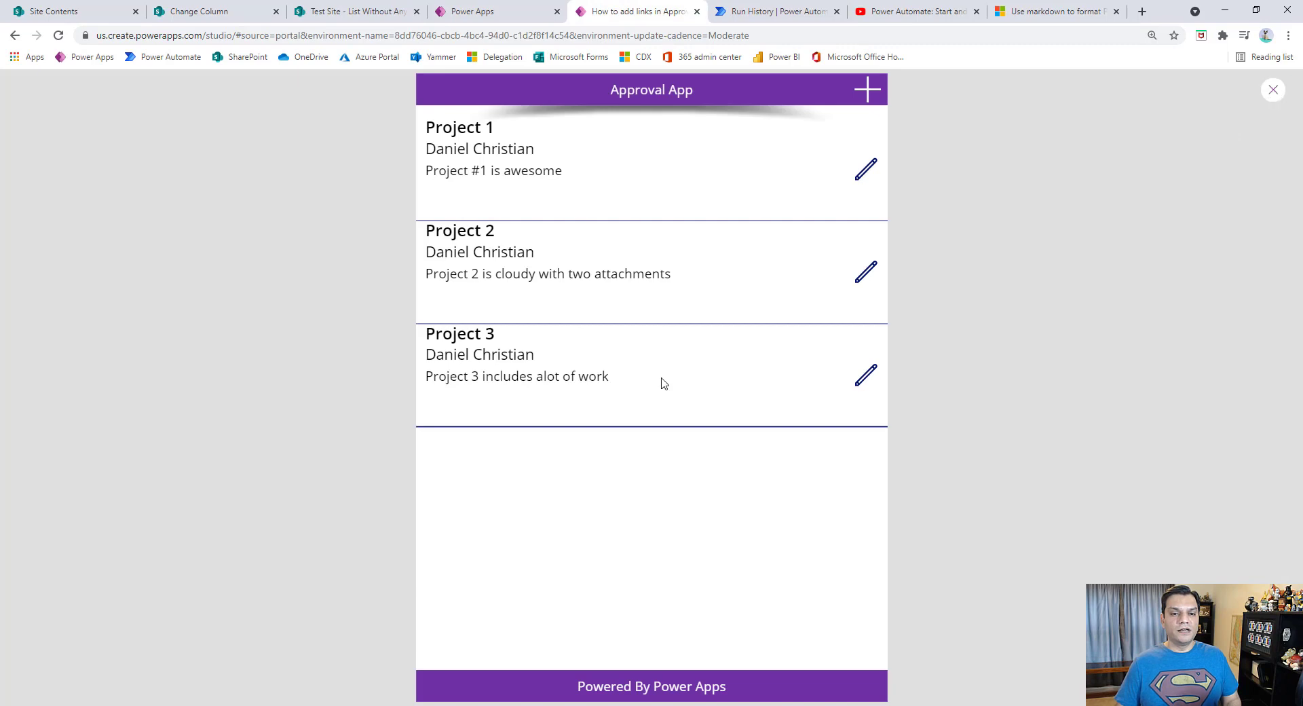
key(Escape)
click(777, 442)
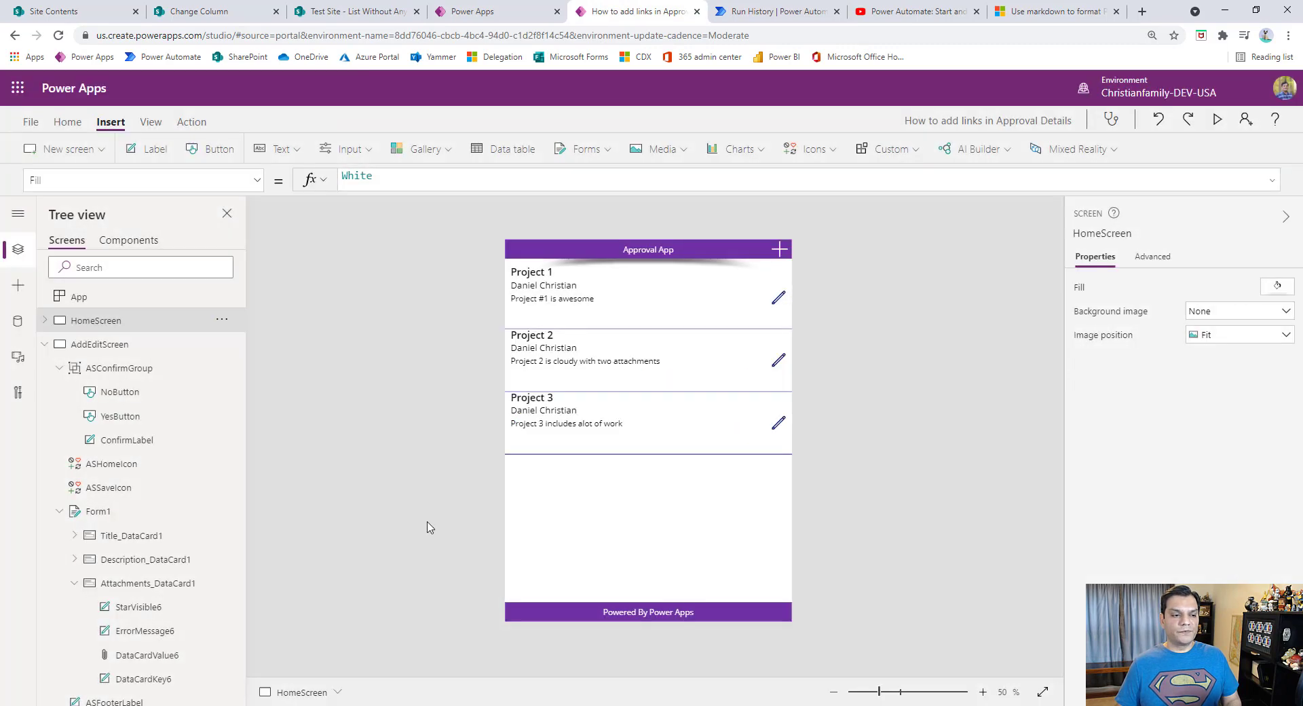
Step: Add the SharePoint list List Without Any Spaces from Test Site as a data source of the app
click(18, 322)
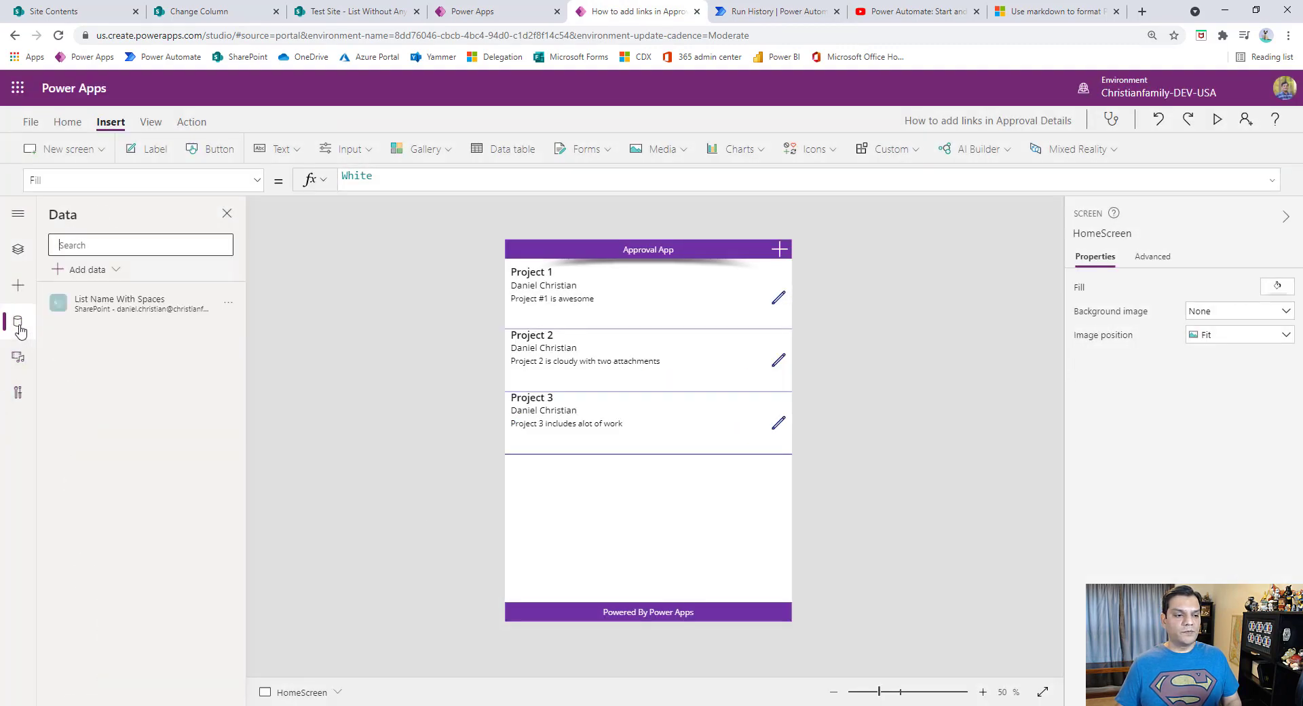
click(60, 271)
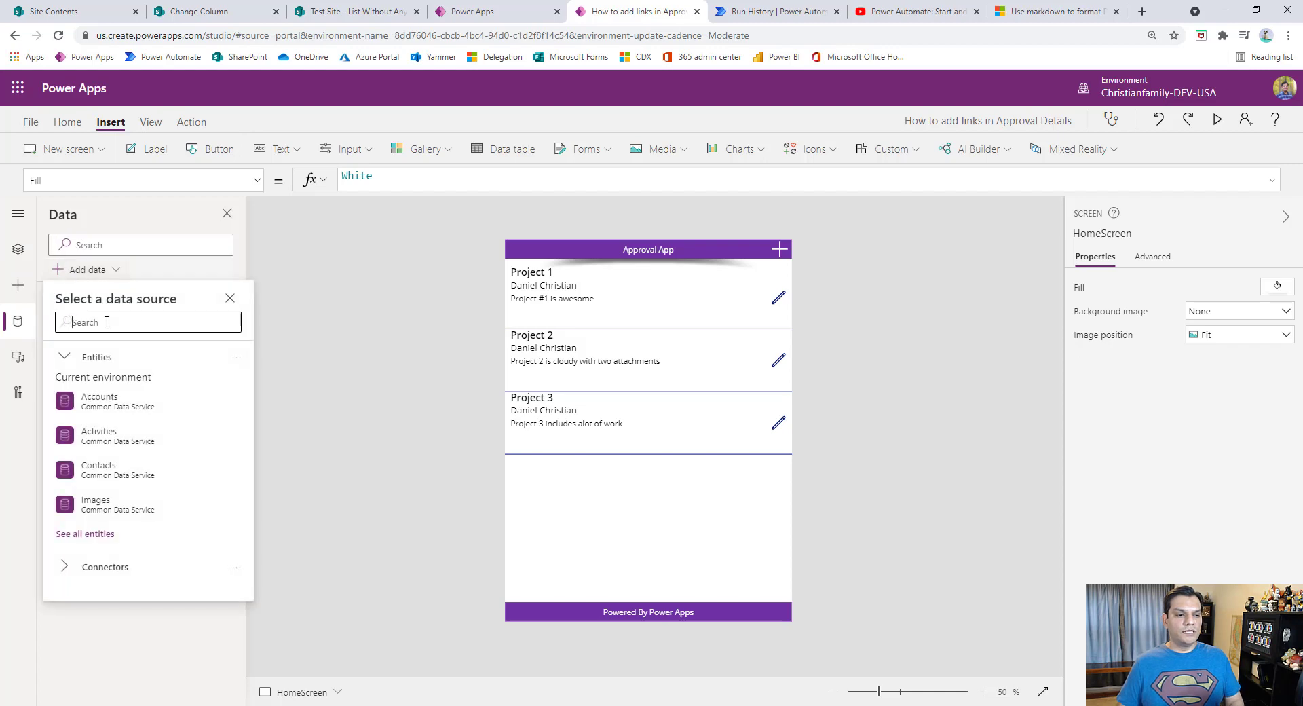
text(sharepoint)
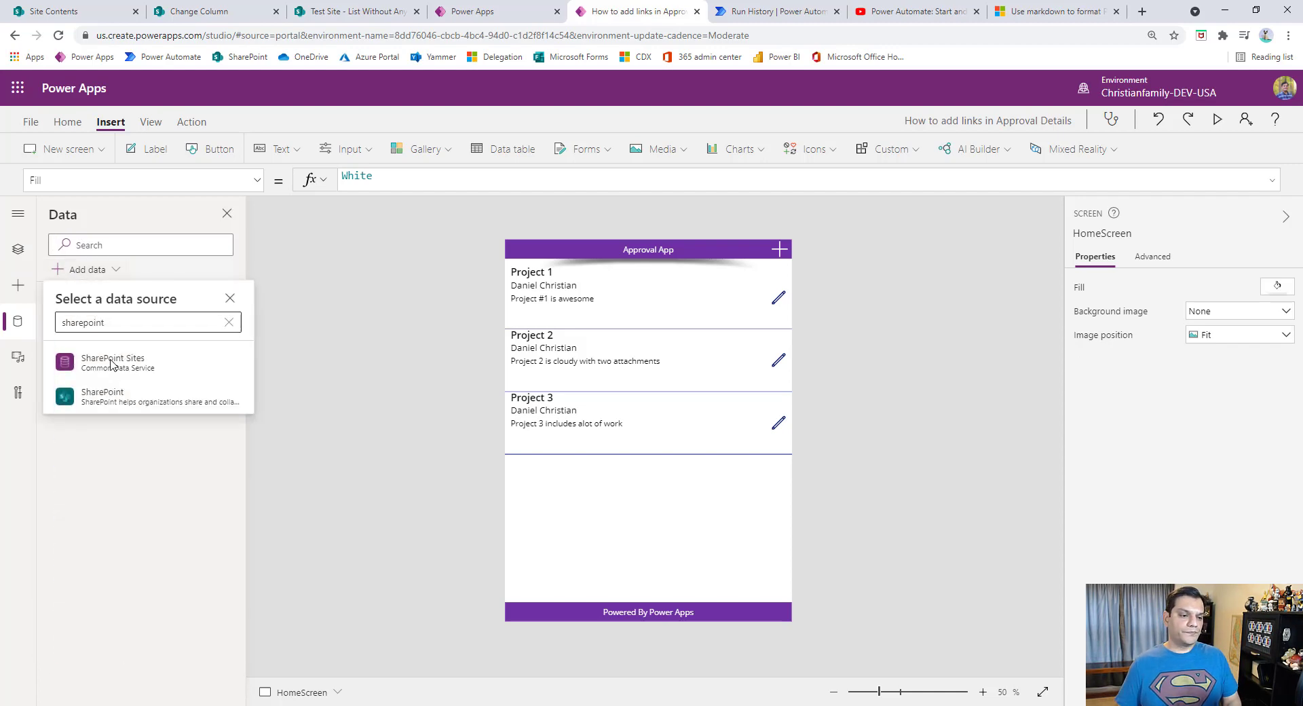
click(112, 395)
click(111, 393)
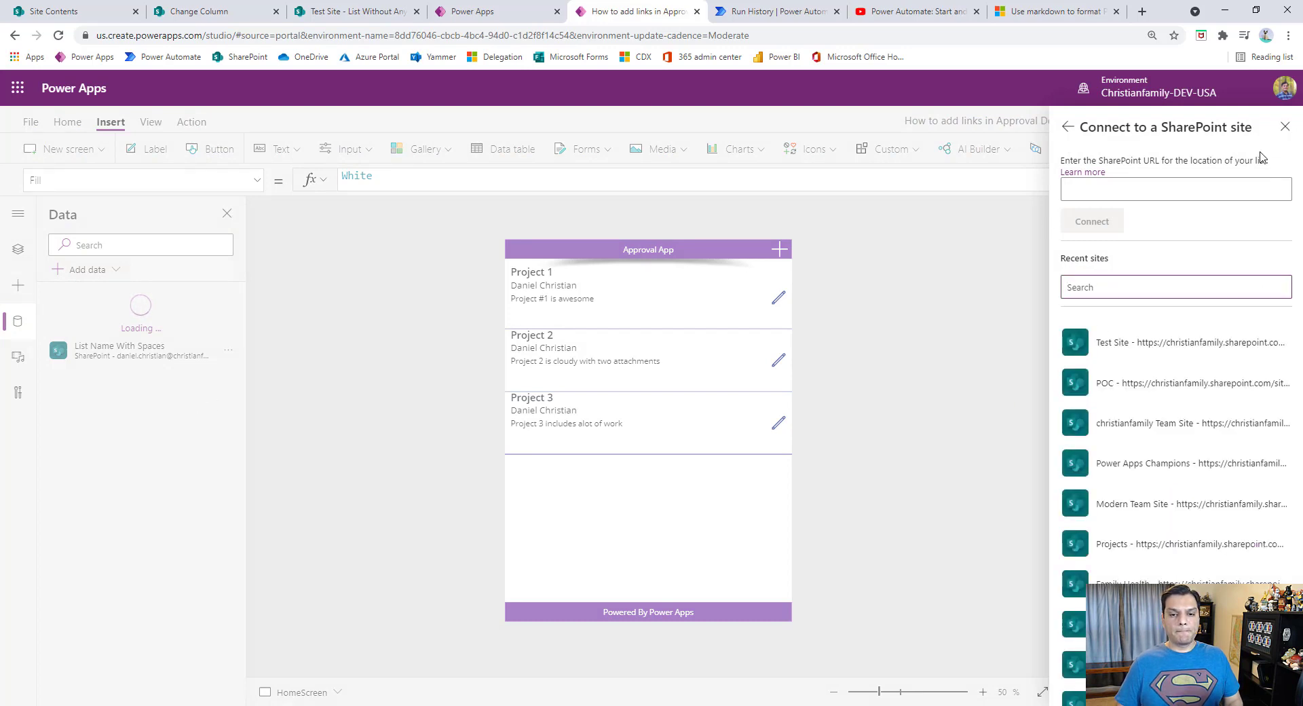
click(1124, 360)
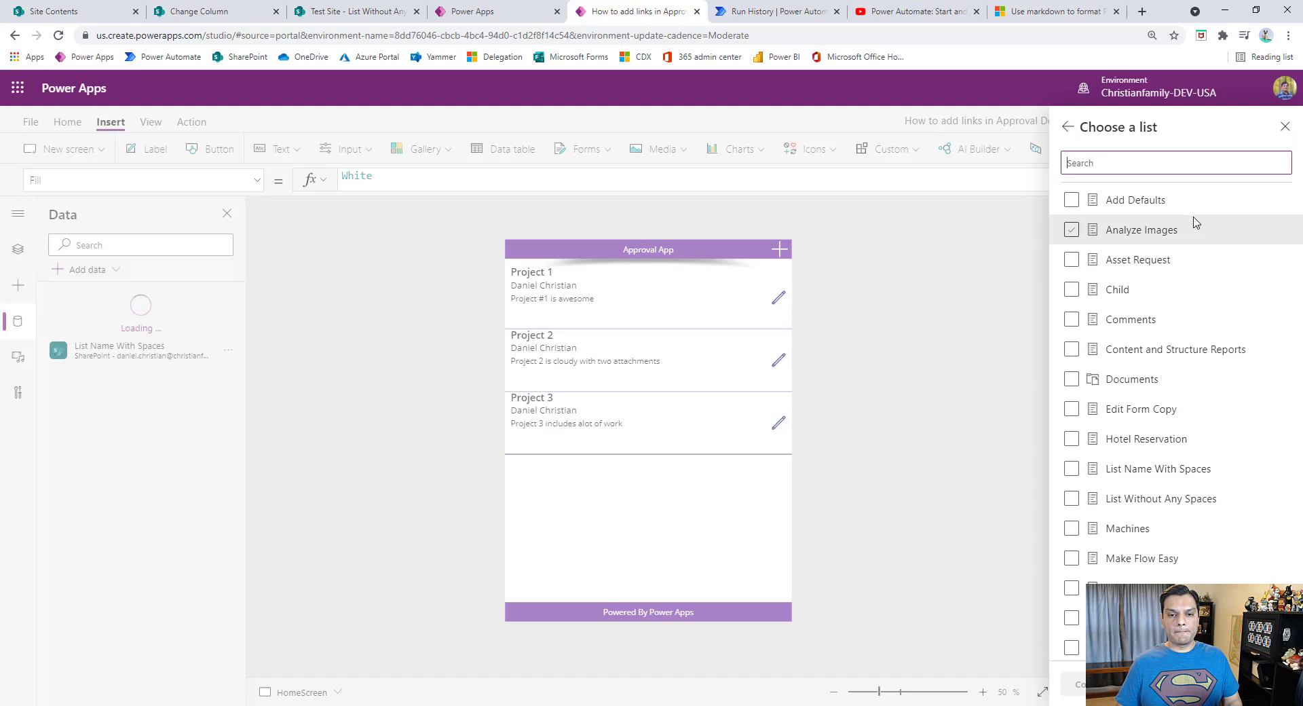
scroll(1154, 377, down, 1)
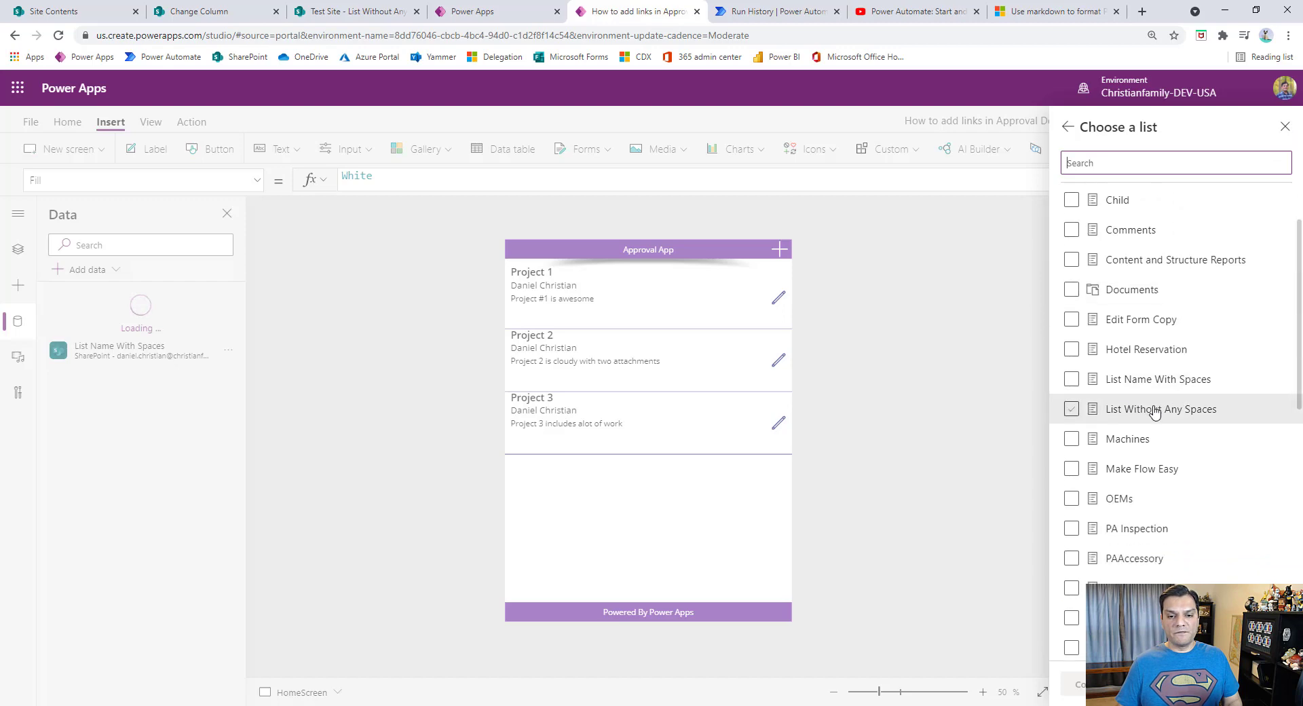
click(1071, 410)
click(1074, 684)
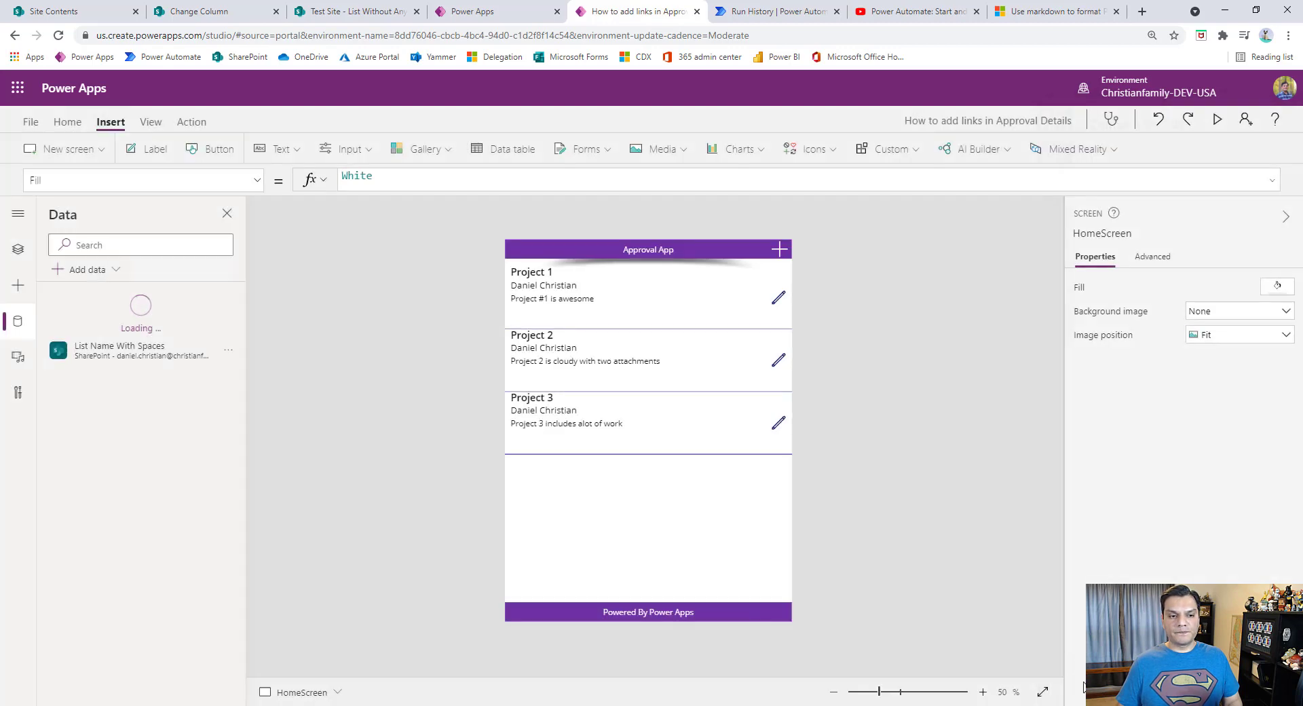
Step: Set the Items property of the HomeScreen gallery to 'List Without Any Spaces'
click(683, 556)
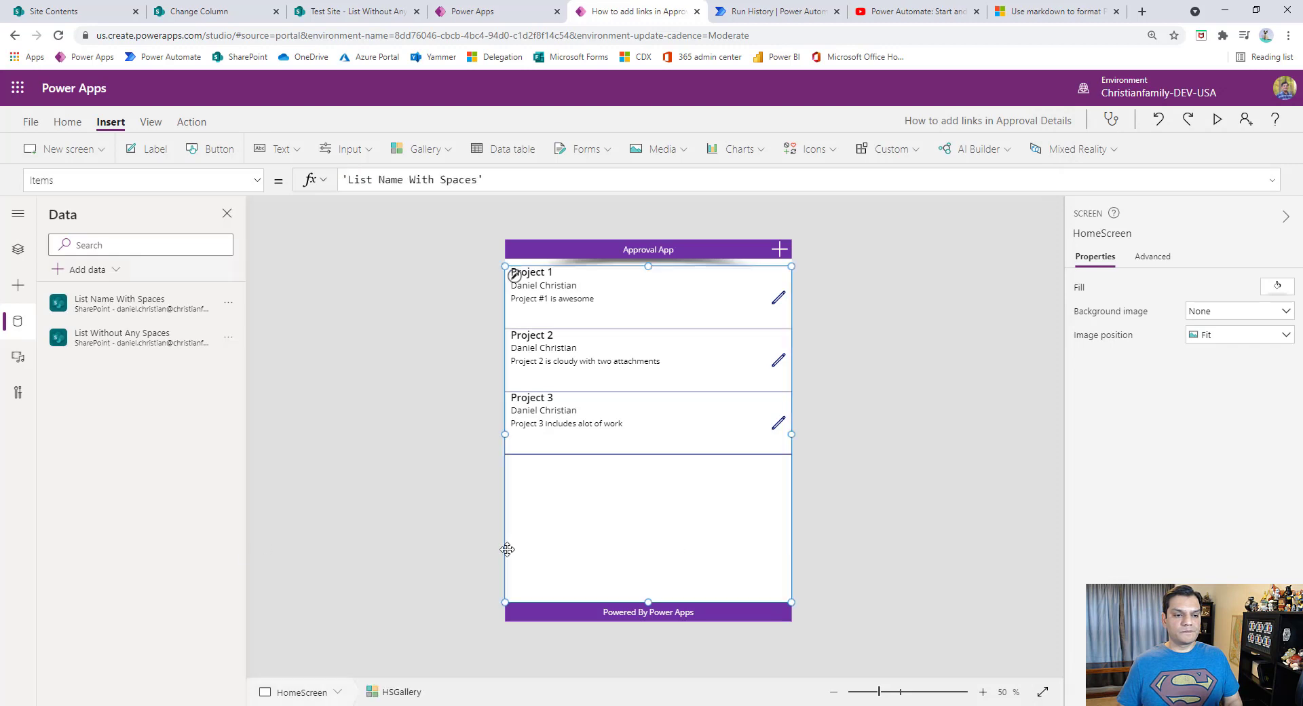
click(459, 178)
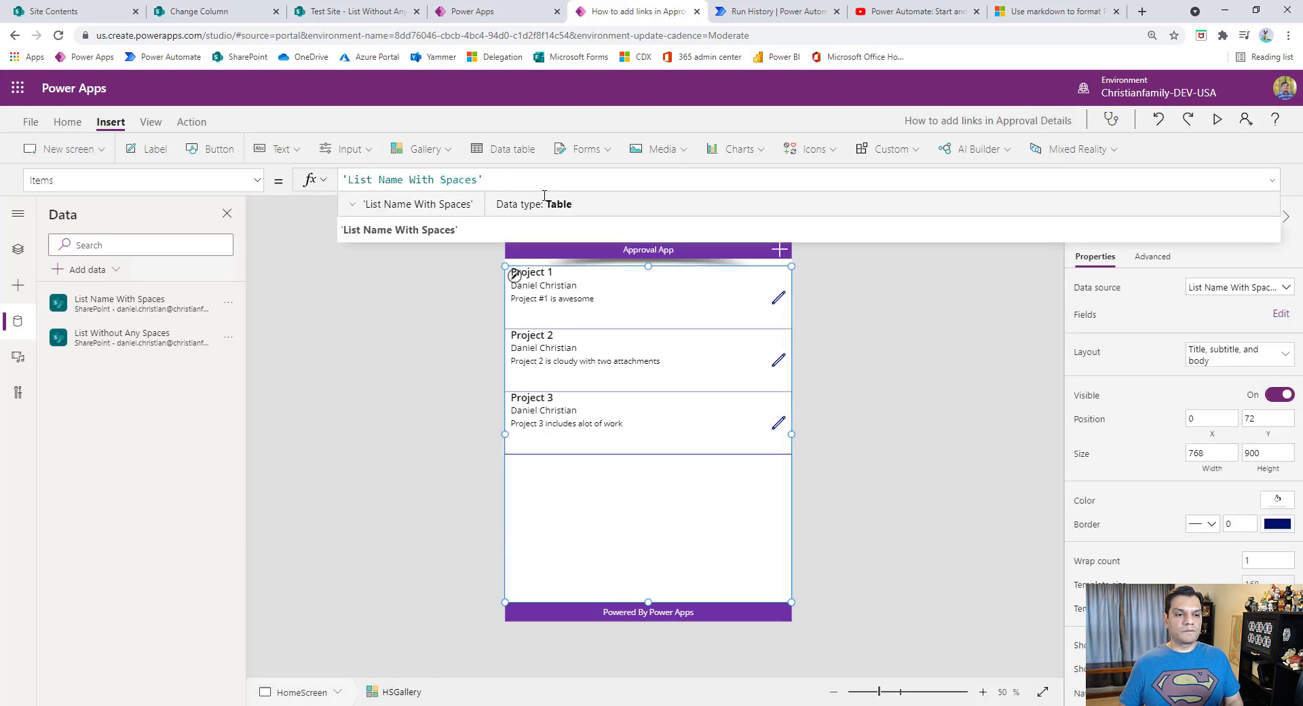
key(ctrl+a)
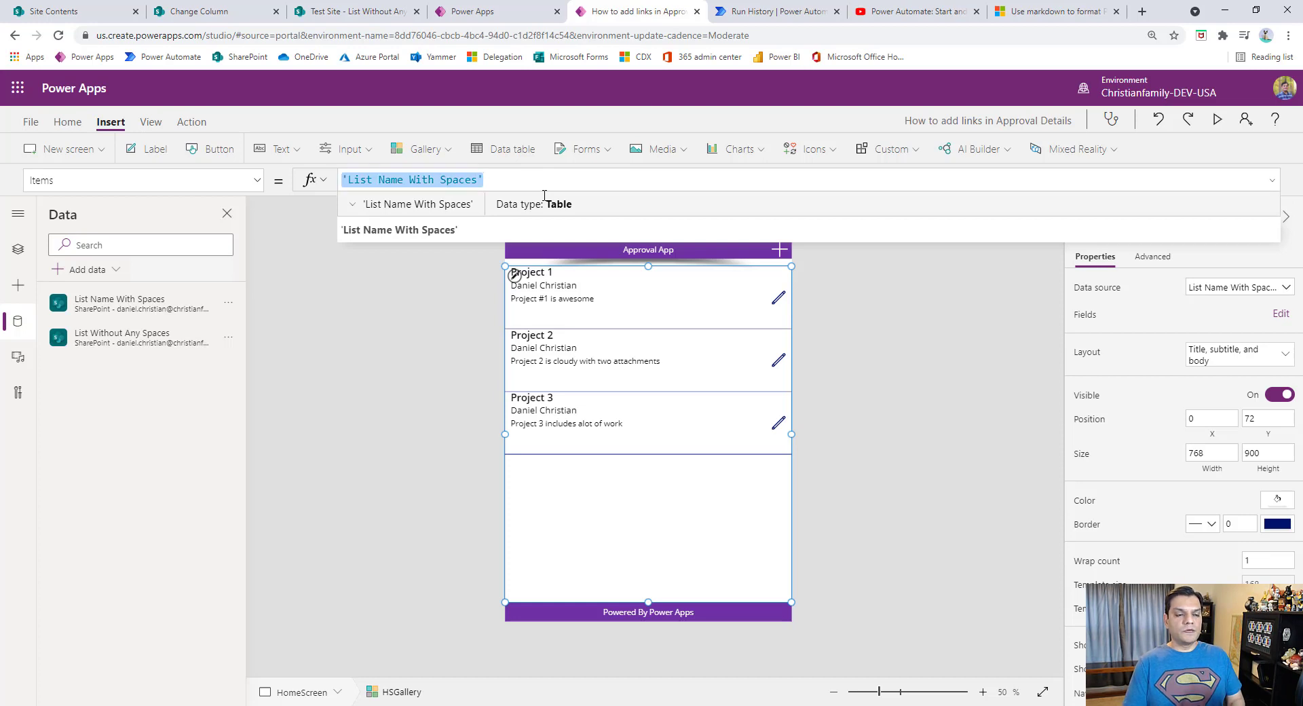
text(List)
click(399, 230)
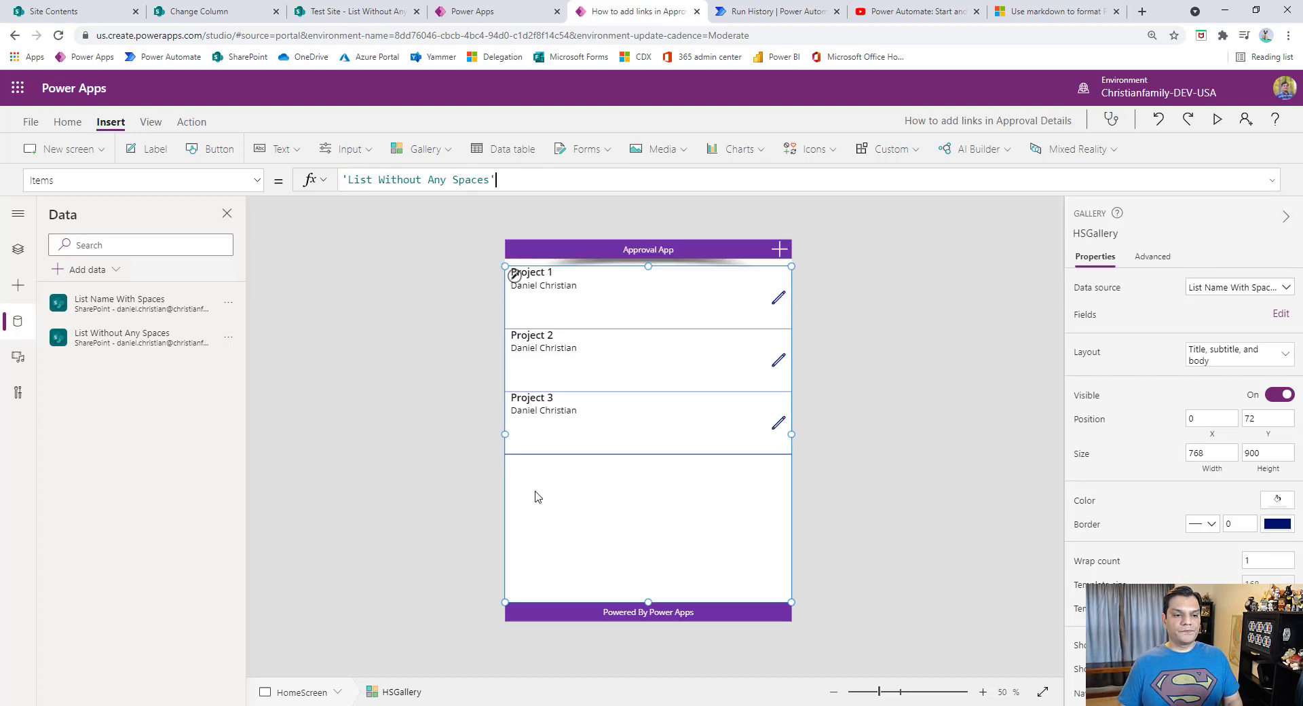
Step: Change the data source of Form1 on AddEditScreen to List Without Any Spaces and replace its data cards
click(18, 252)
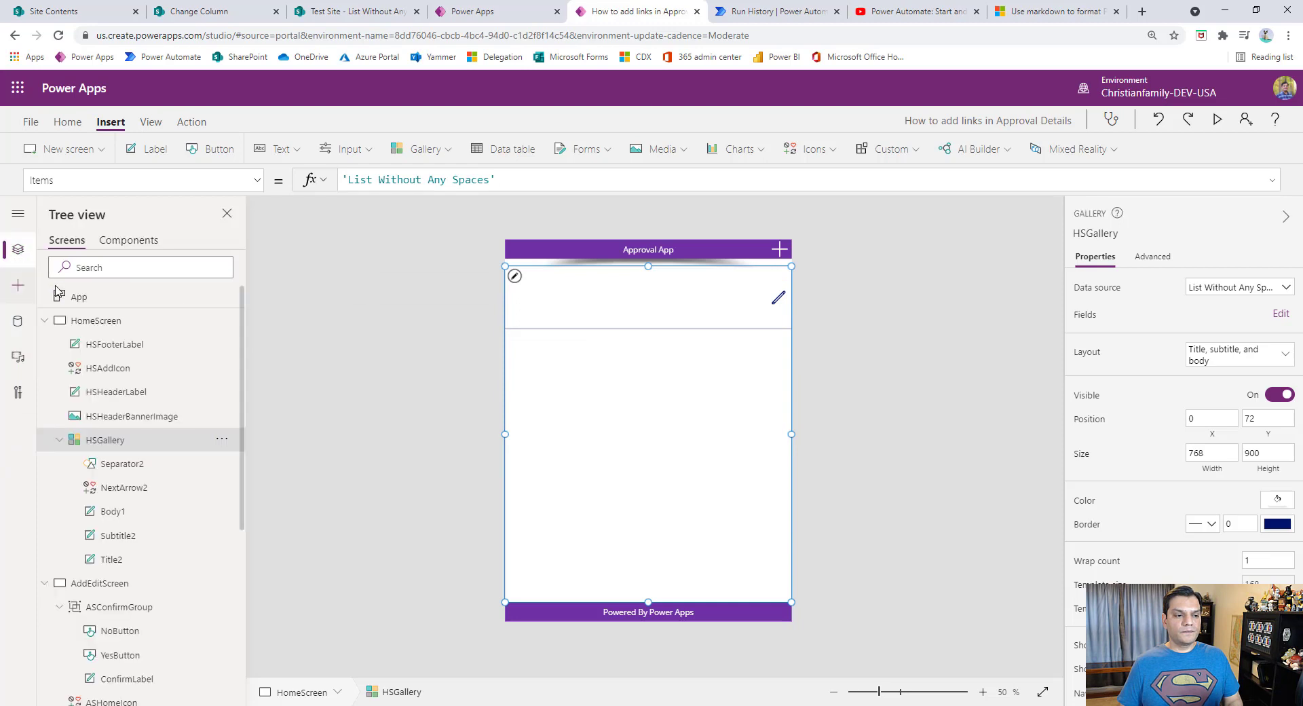
click(100, 591)
click(618, 582)
click(1220, 291)
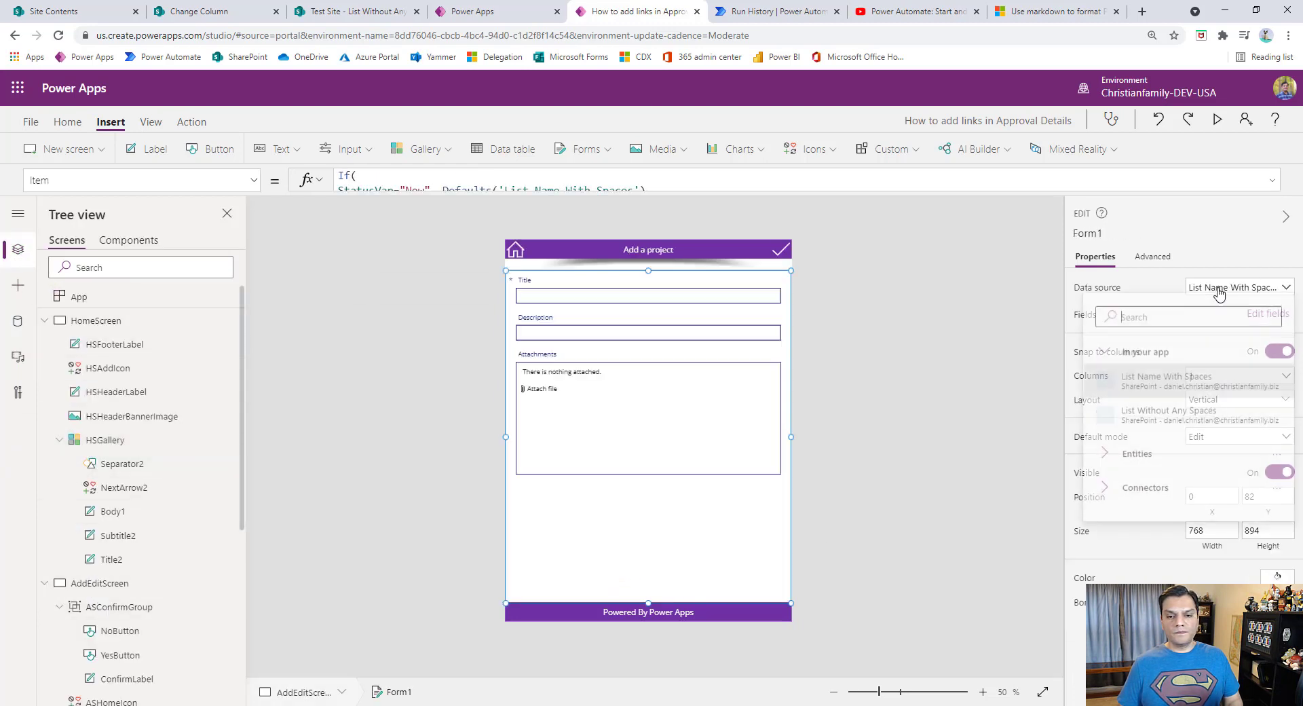
click(1141, 413)
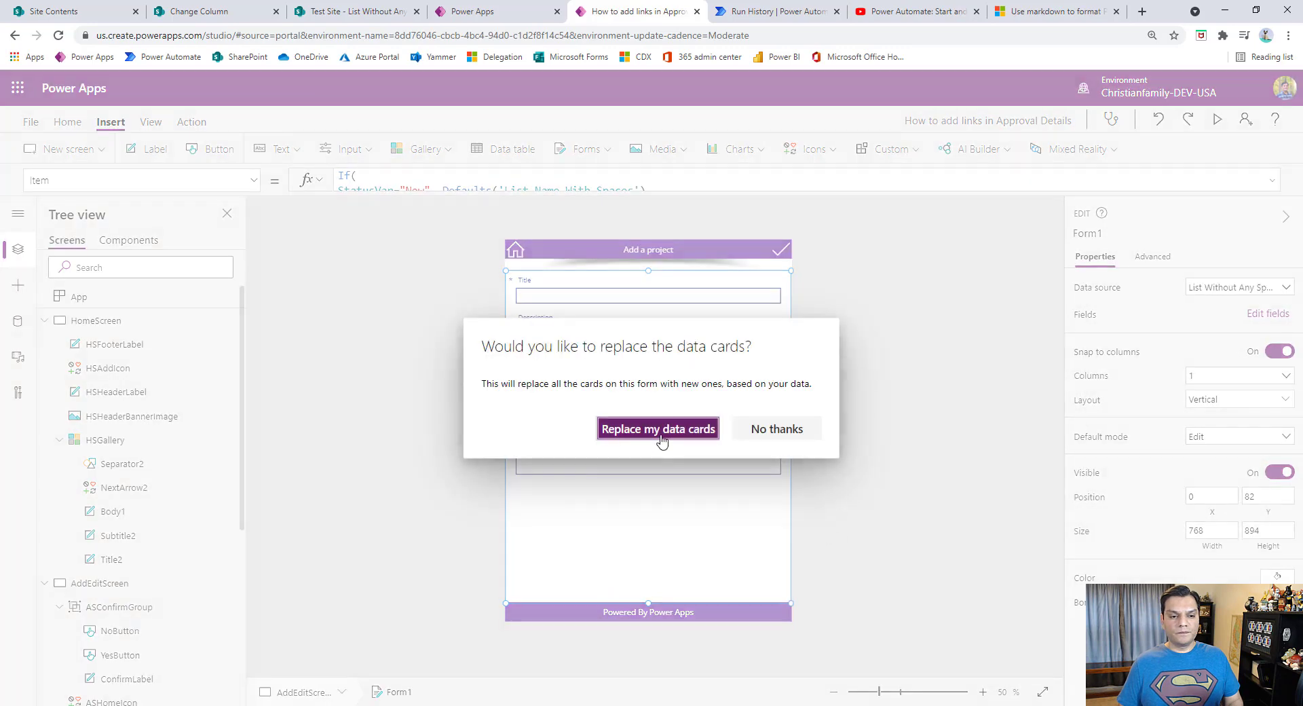
click(659, 429)
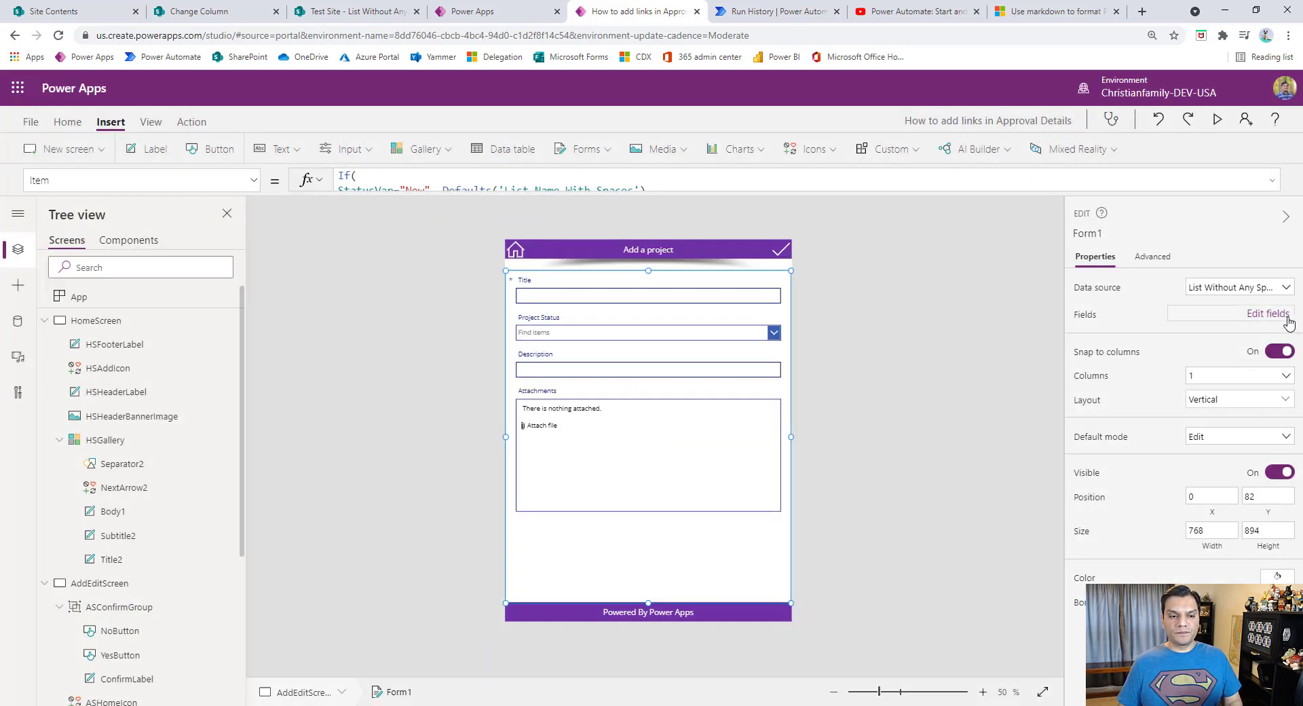
Step: Remove the Project Status field from Form1 and close the field list
click(1268, 314)
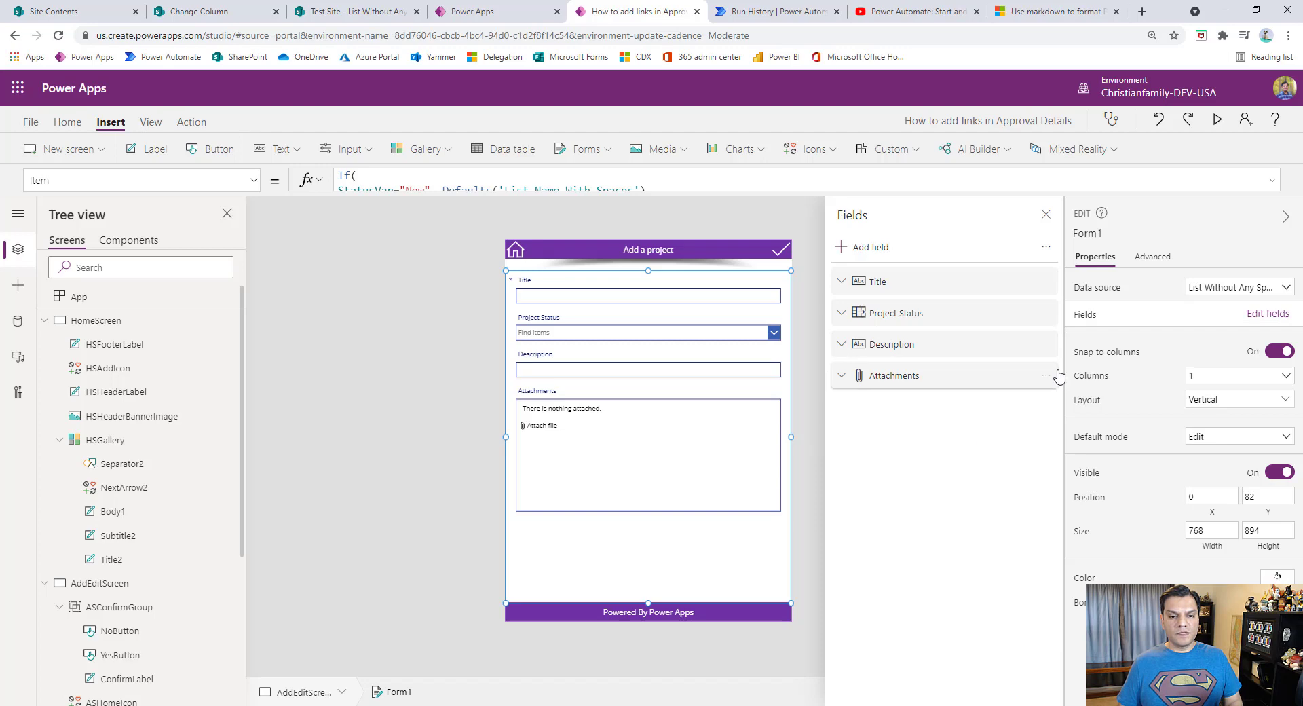
click(1047, 314)
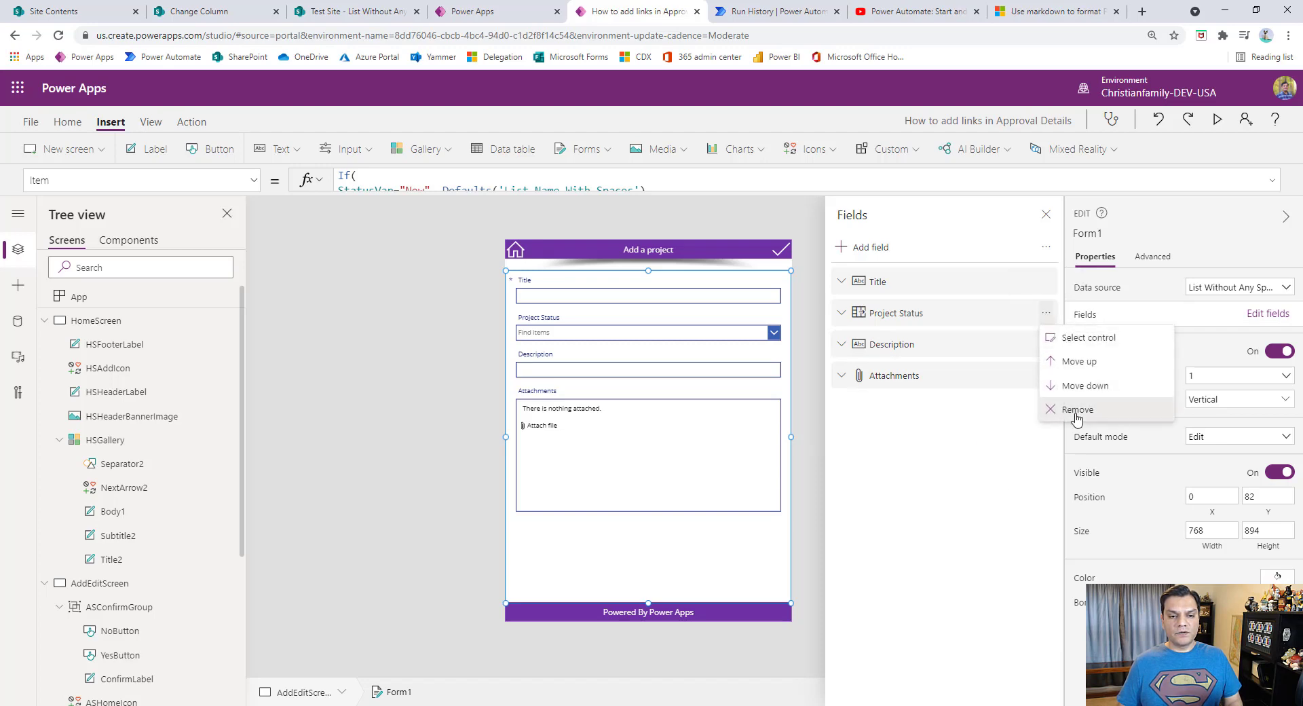
click(1074, 409)
click(1047, 214)
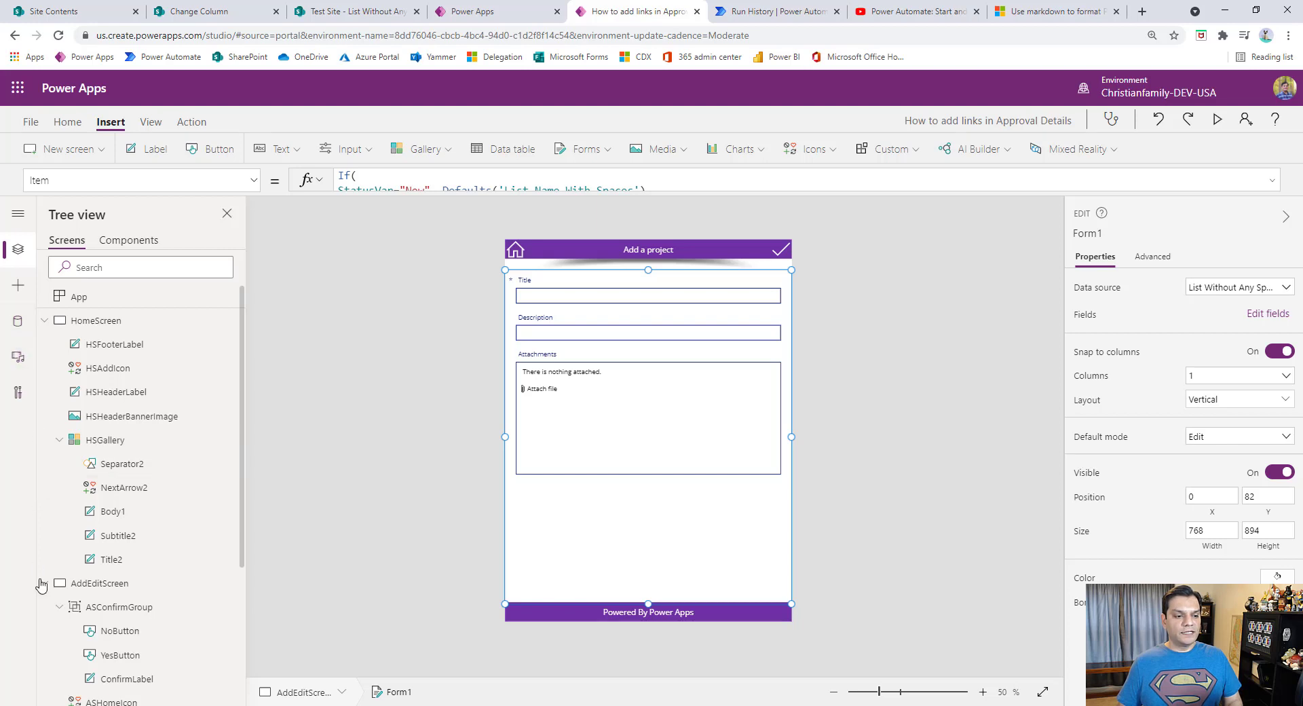
Step: Check the OnSelect formula of YesButton and save the app
click(124, 656)
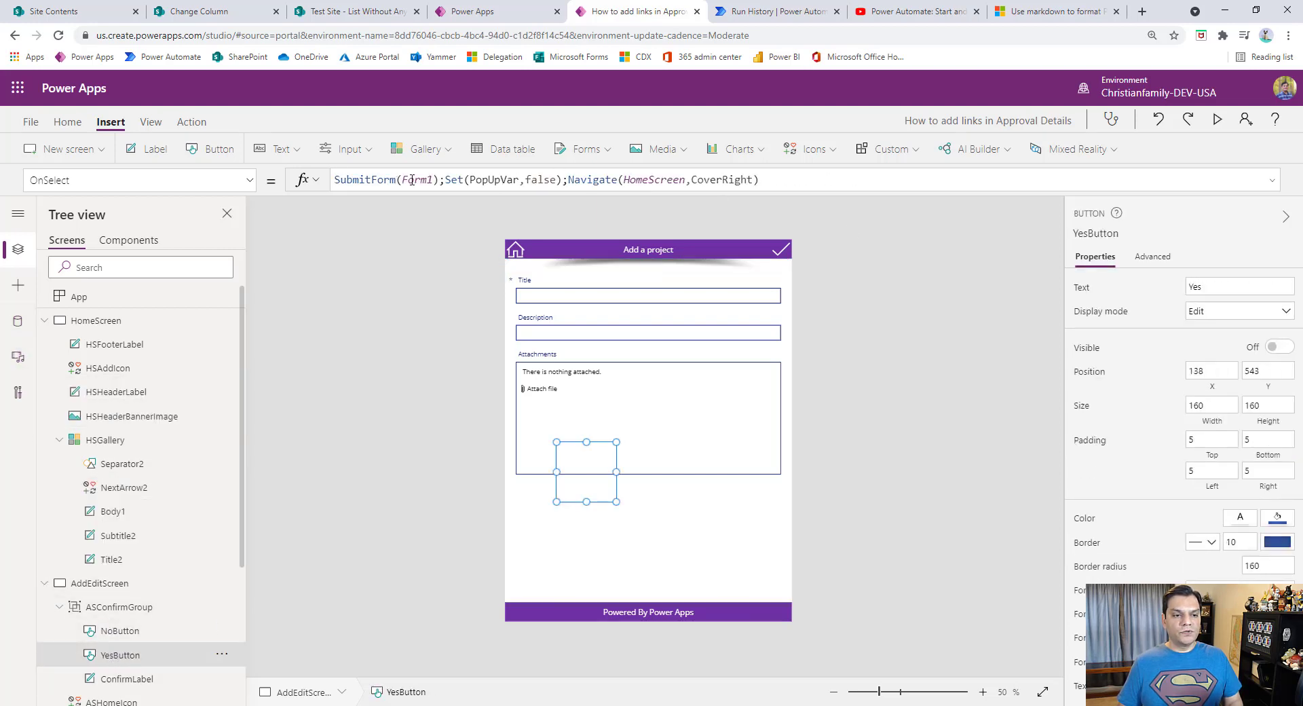
click(890, 498)
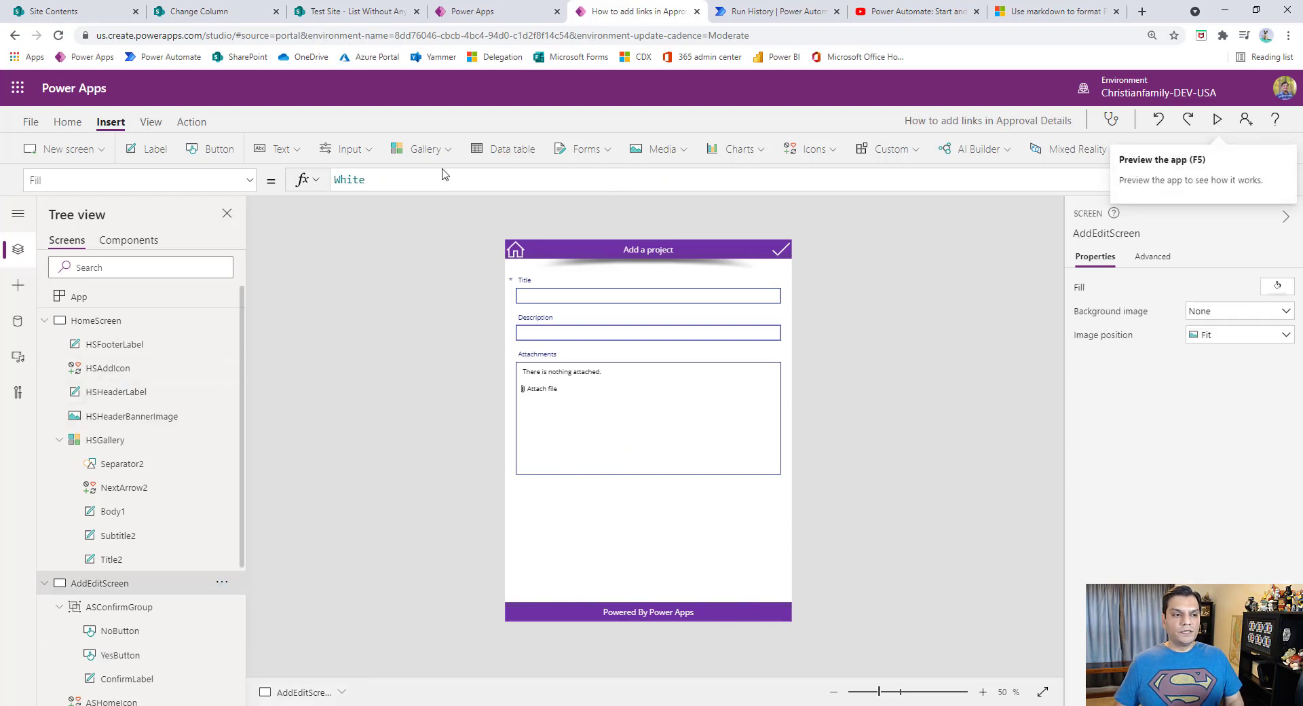
click(30, 123)
click(150, 333)
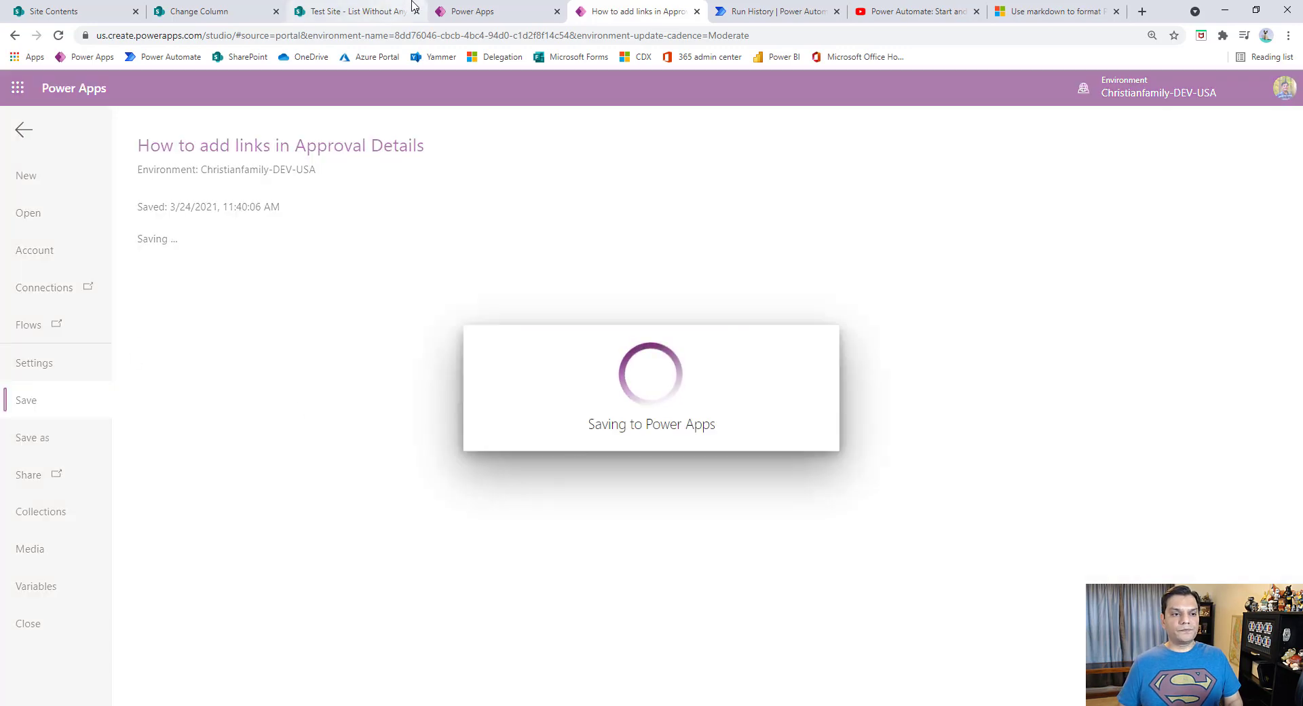
Step: Switch to Power Automate, open the flow for editing and set the item-created trigger's list to List Without Any Spaces
click(774, 11)
scroll(288, 287, up, 15)
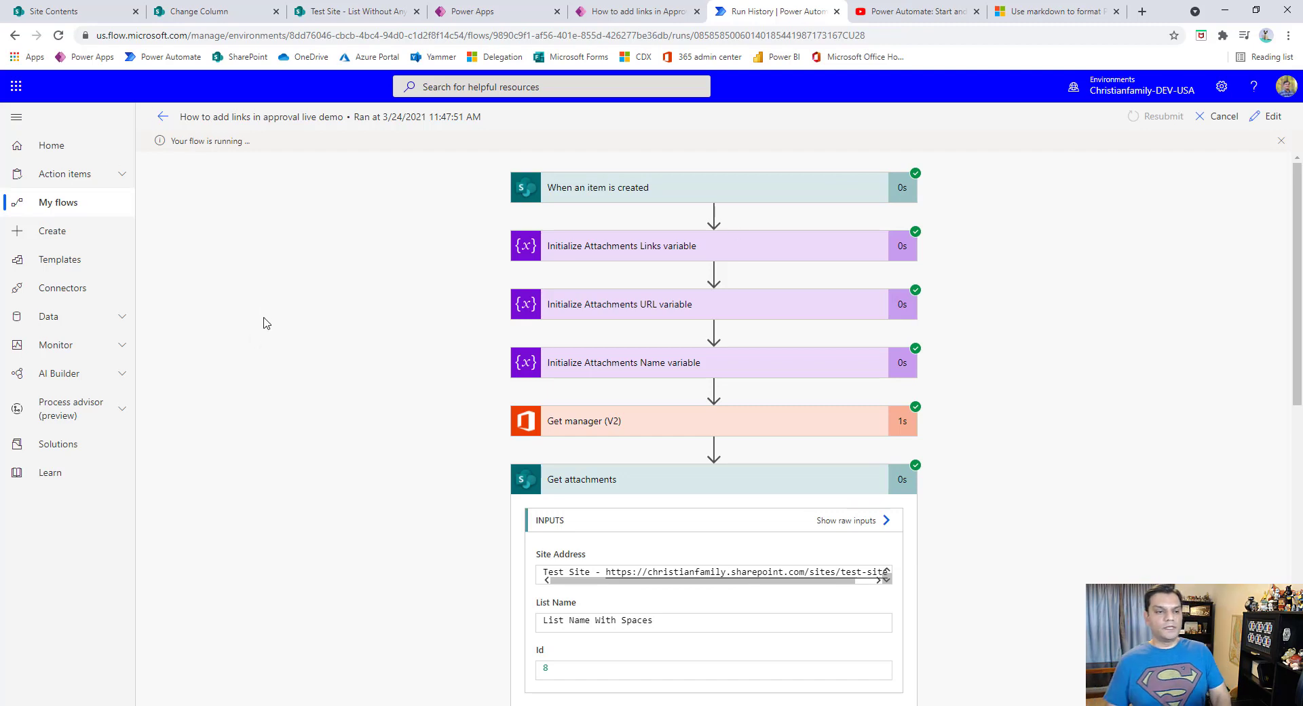
click(1277, 120)
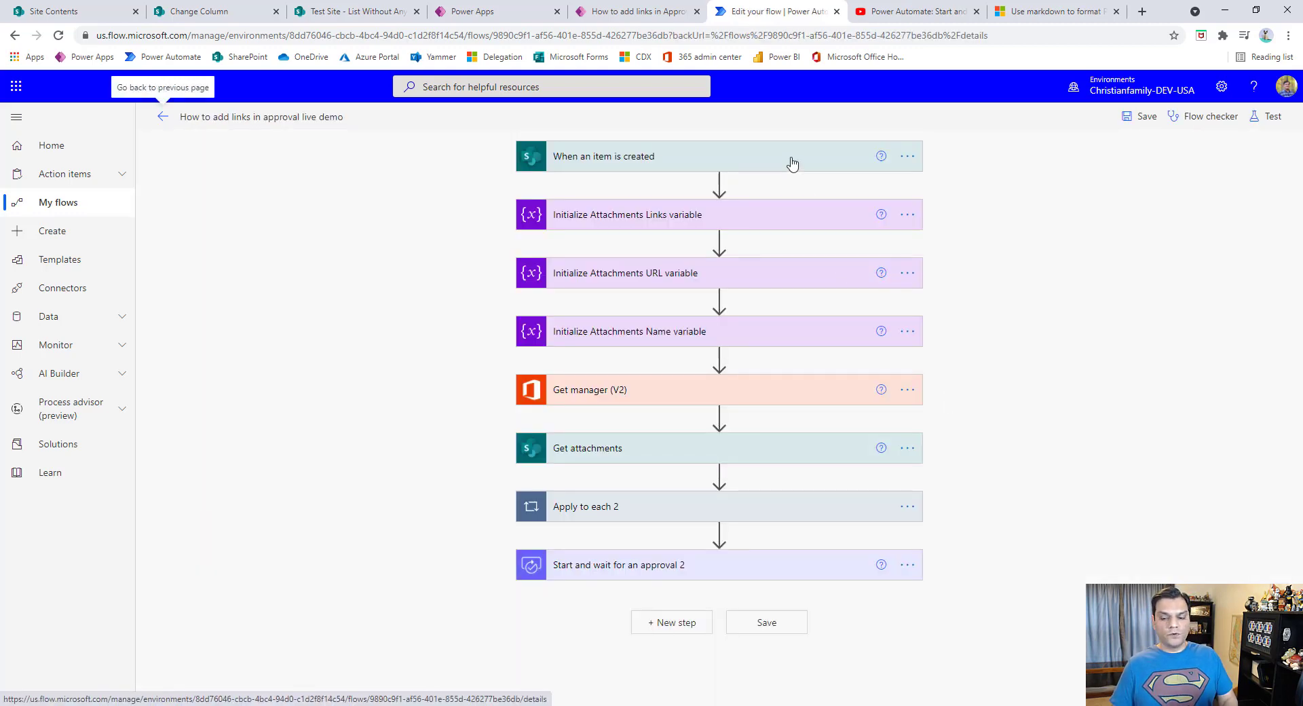
click(792, 162)
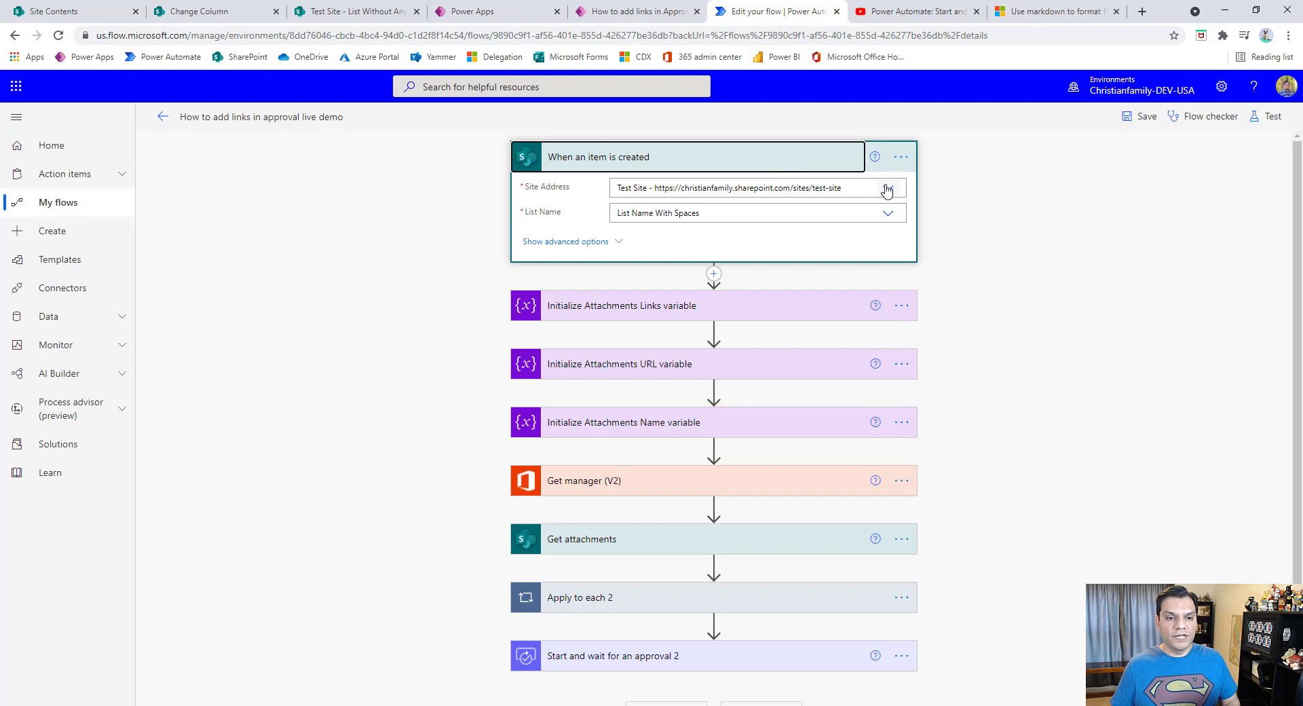
click(887, 216)
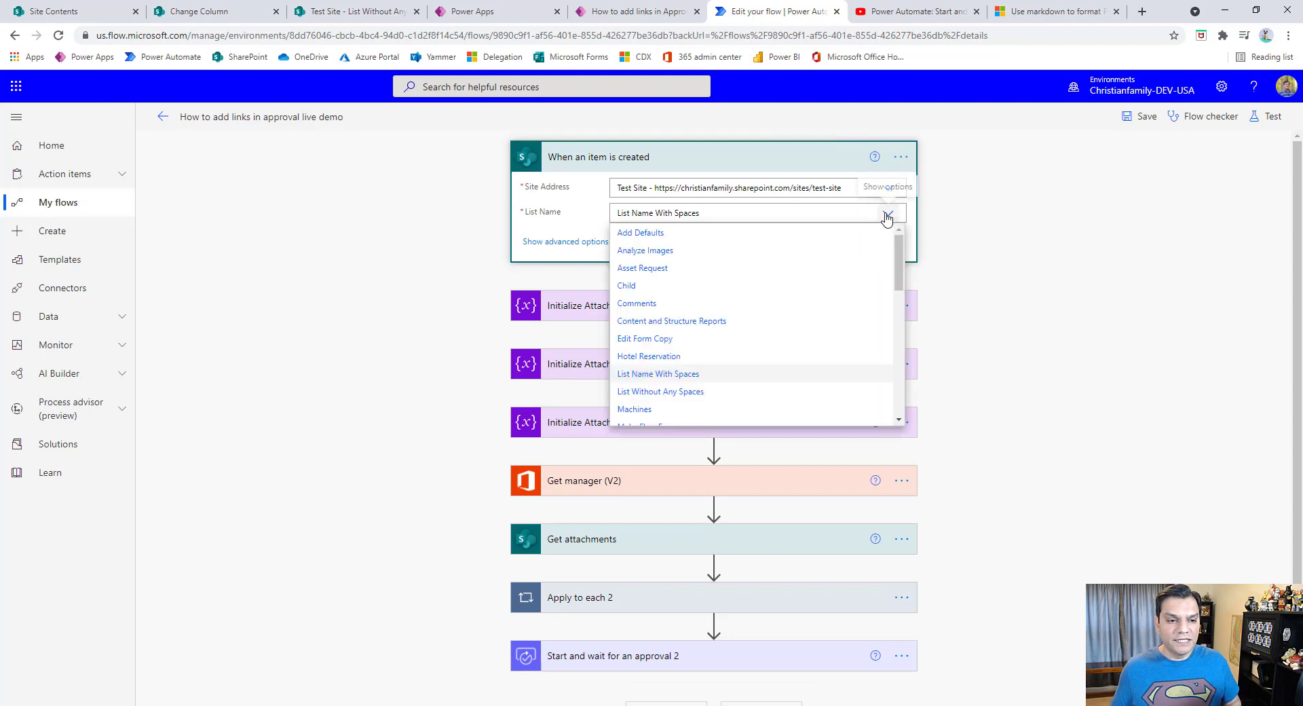
click(656, 392)
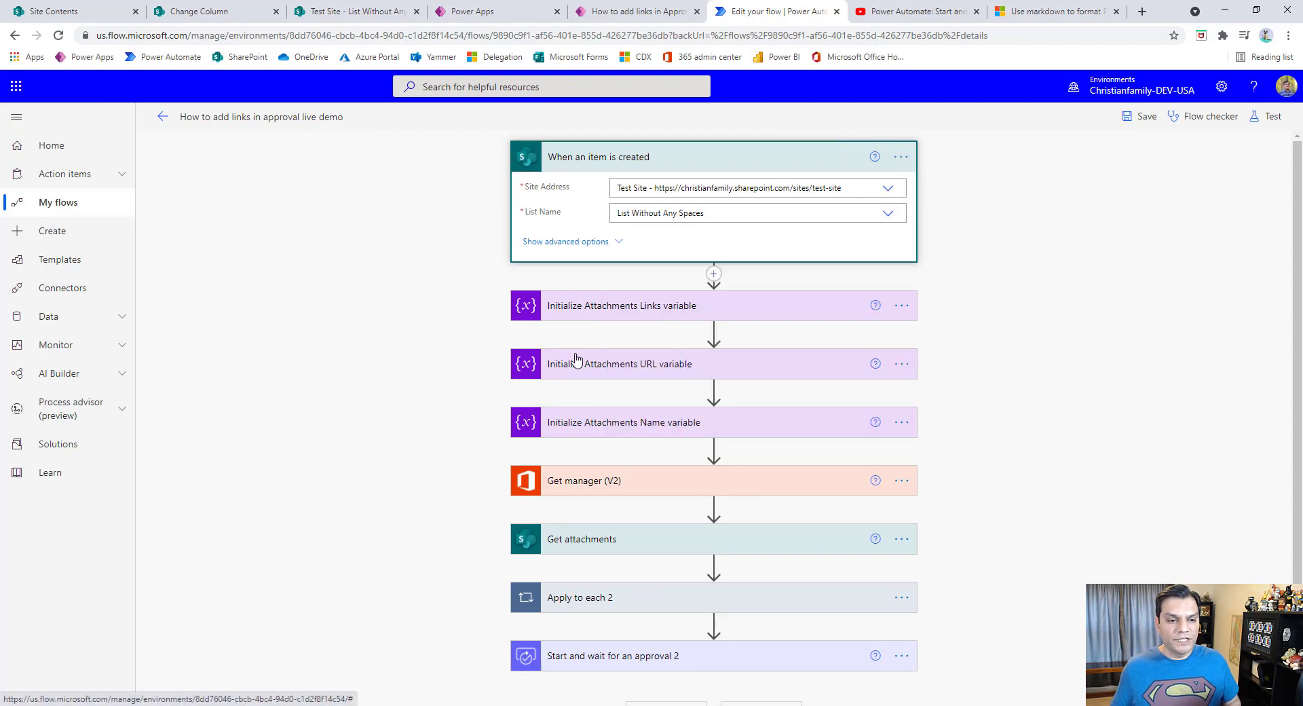
Step: Set the list name of the Get attachments action to List Without Any Spaces
click(619, 304)
scroll(350, 511, down, 3)
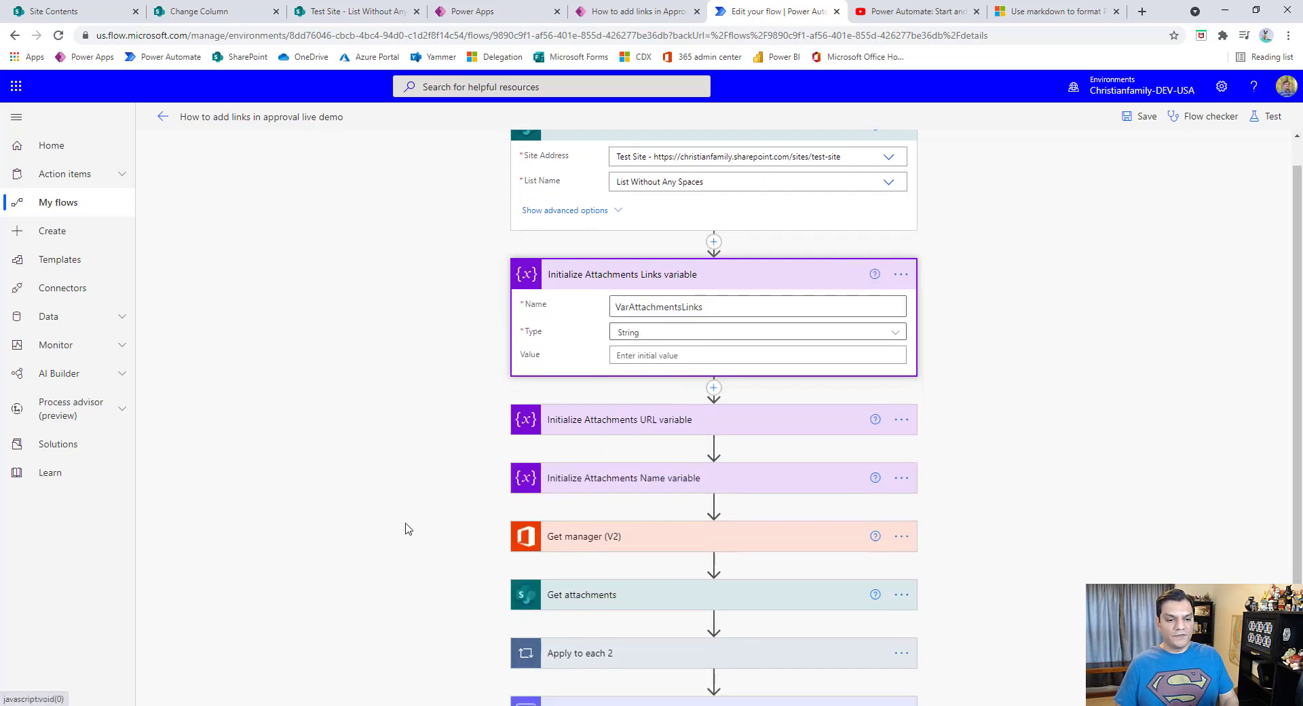
click(658, 526)
scroll(429, 521, down, 2)
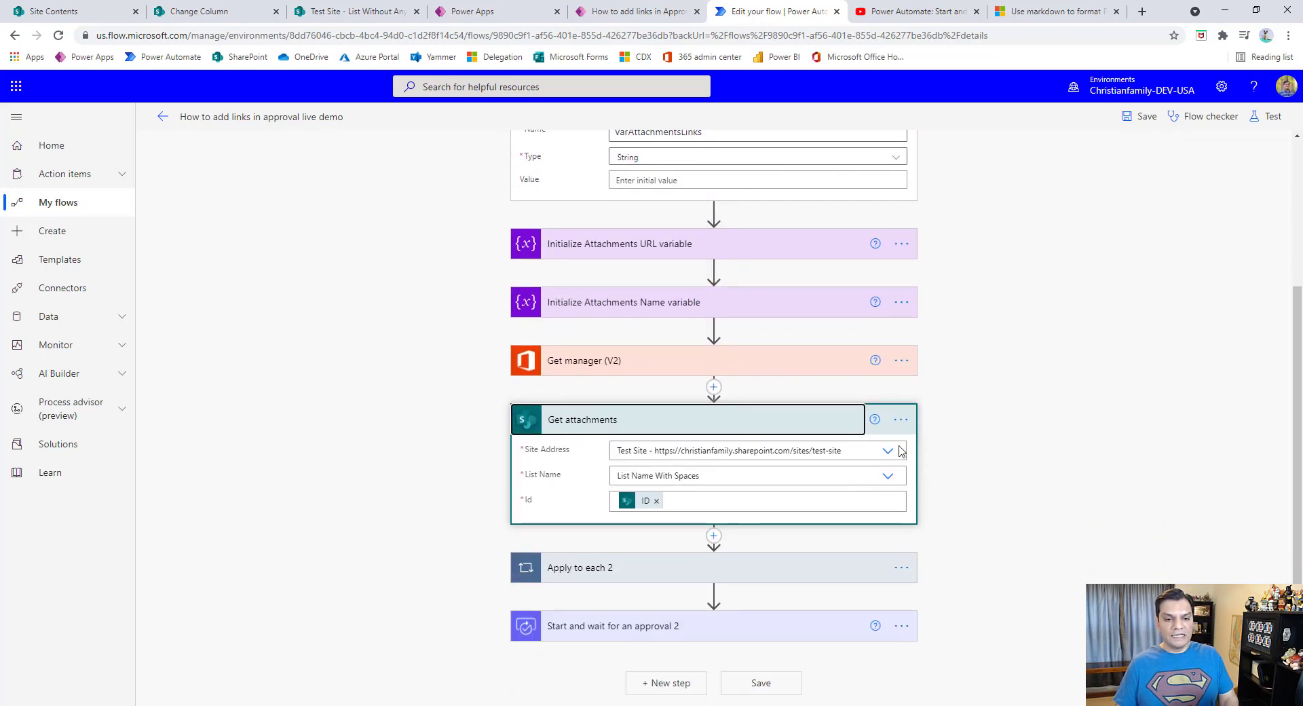
click(888, 451)
click(990, 456)
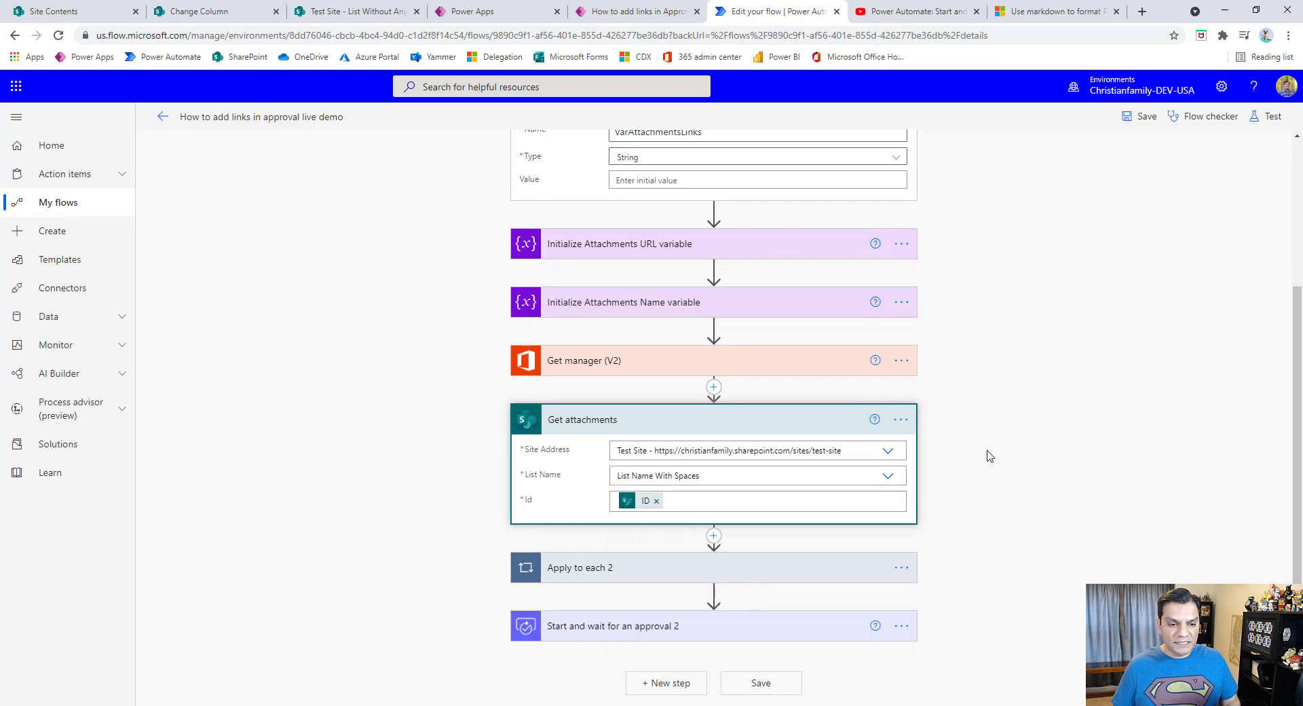
click(886, 476)
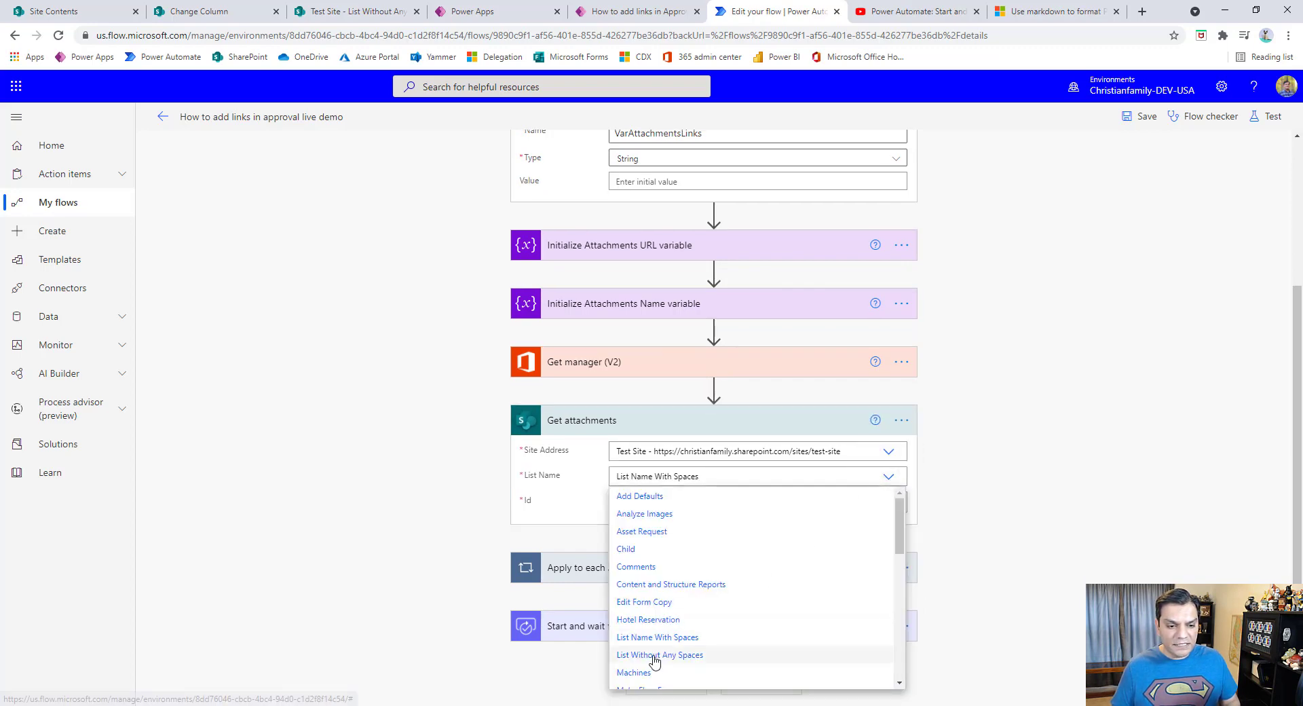
click(685, 655)
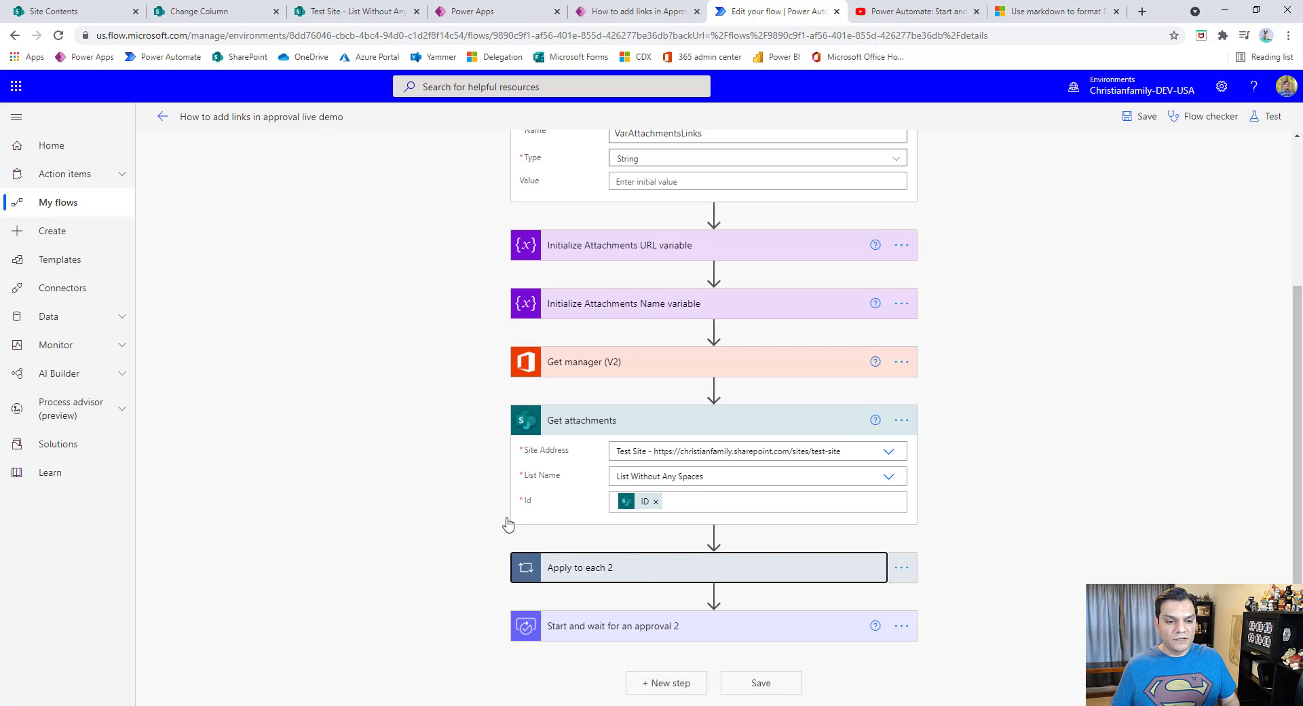
Step: Review the string-append value in Apply to each 2 and the details of the Start and wait for an approval 2 action
click(675, 567)
click(652, 496)
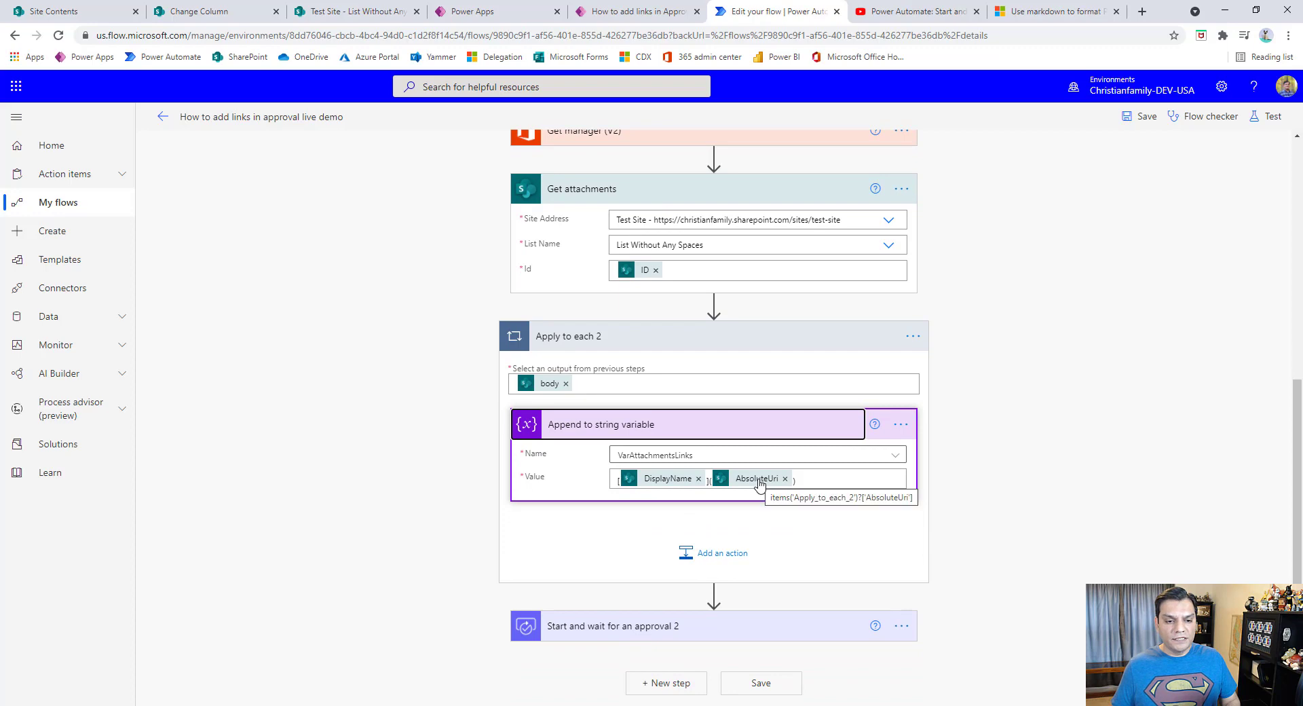
click(815, 626)
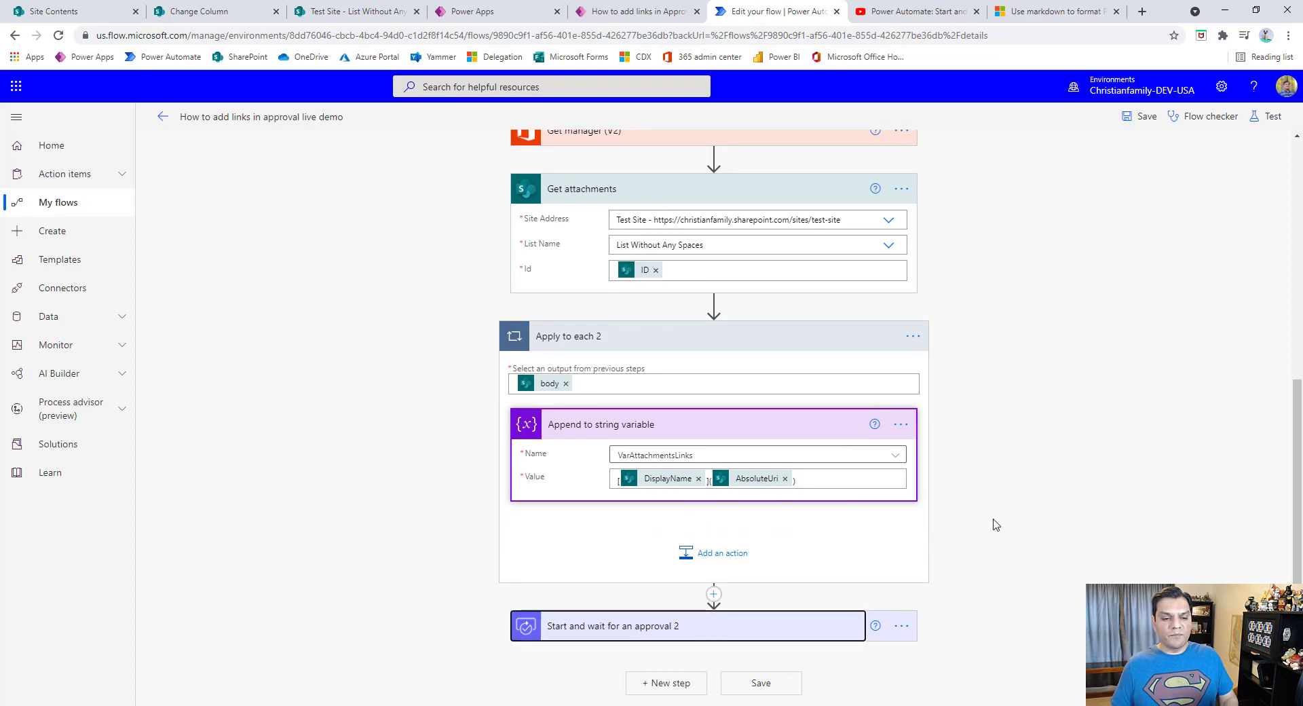
scroll(1097, 454, down, 5)
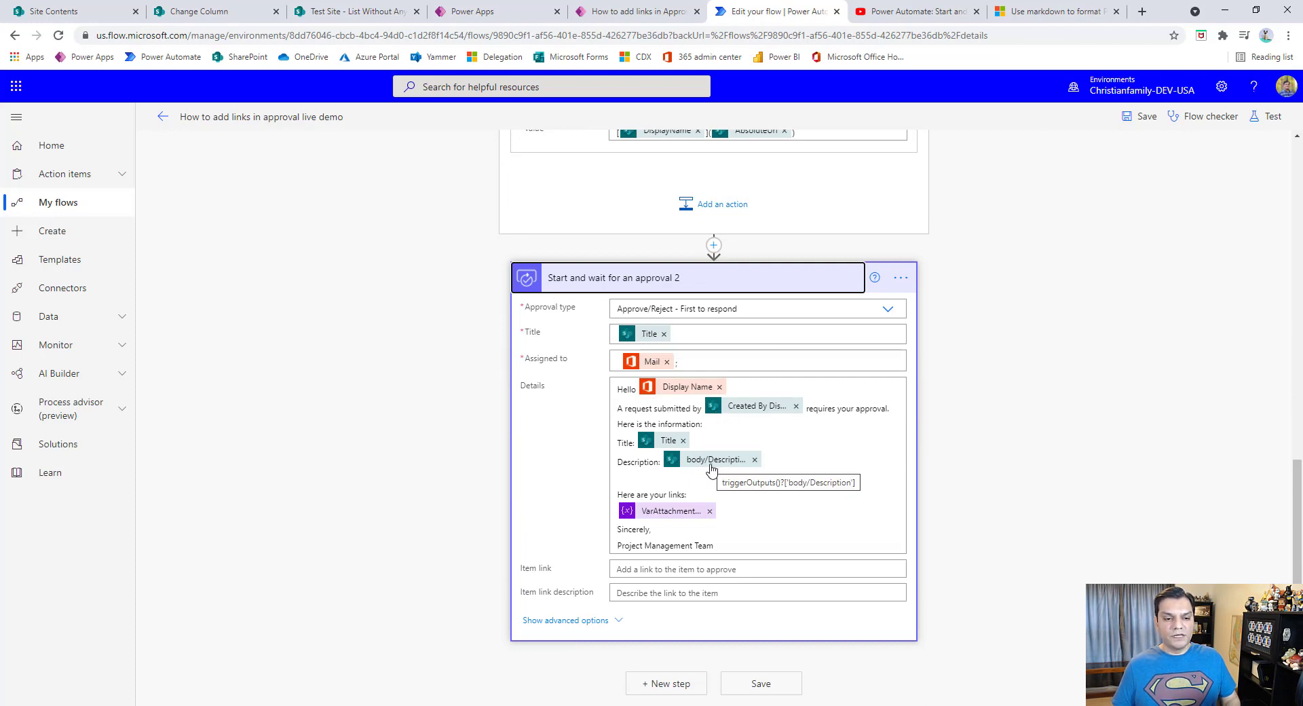
scroll(1073, 312, up, 5)
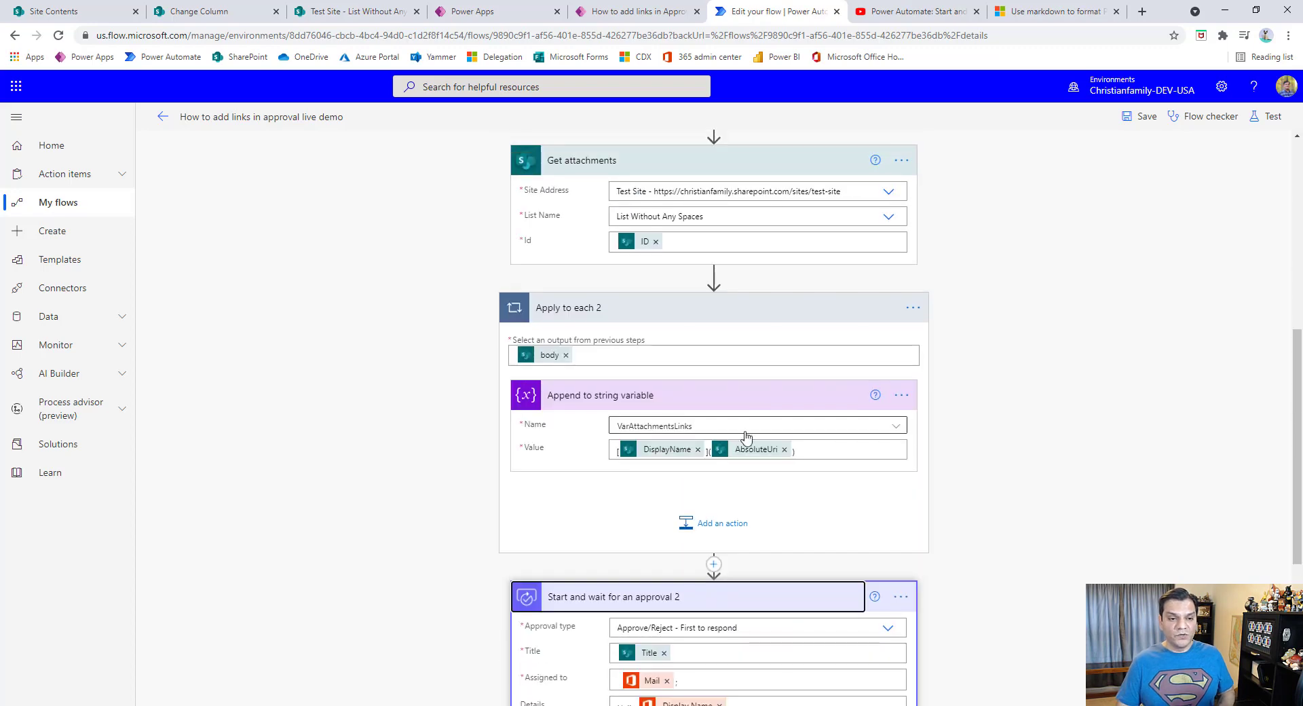
Step: Replace the append value's DisplayName and AbsoluteUri with the same Get attachments fields, keeping the square brackets and parentheses around them
click(697, 449)
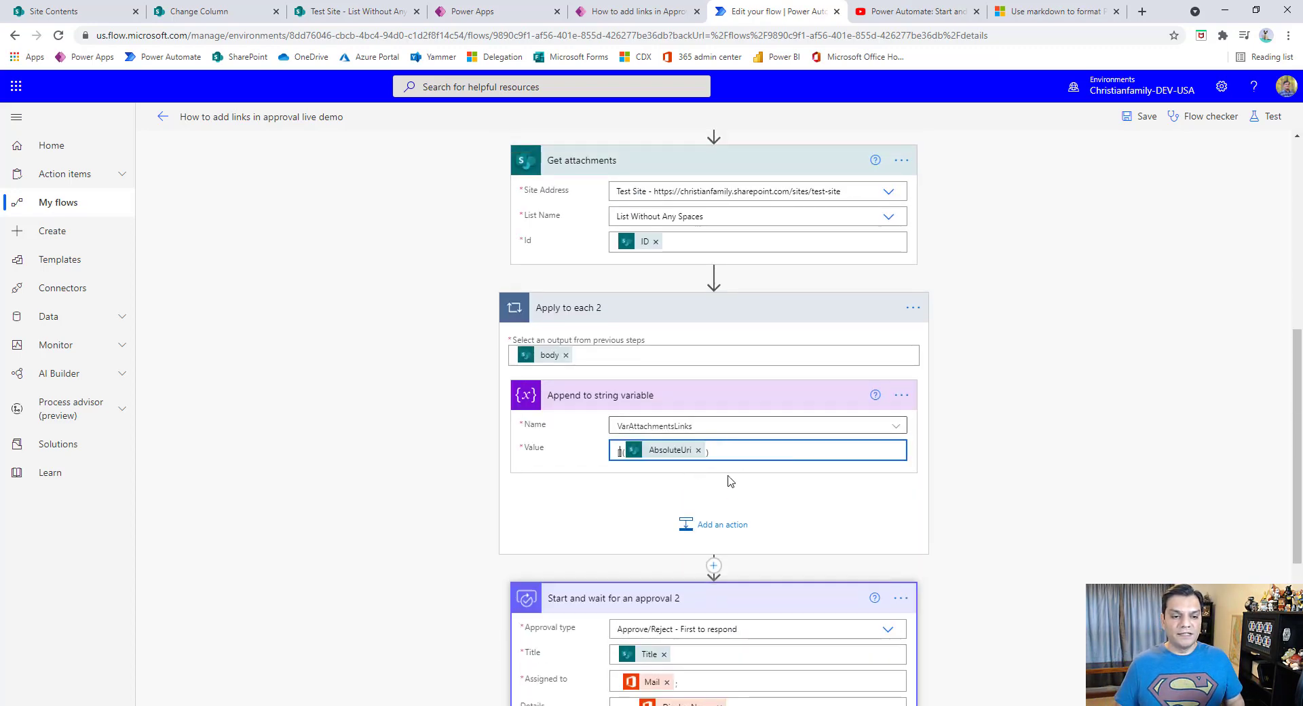
click(700, 451)
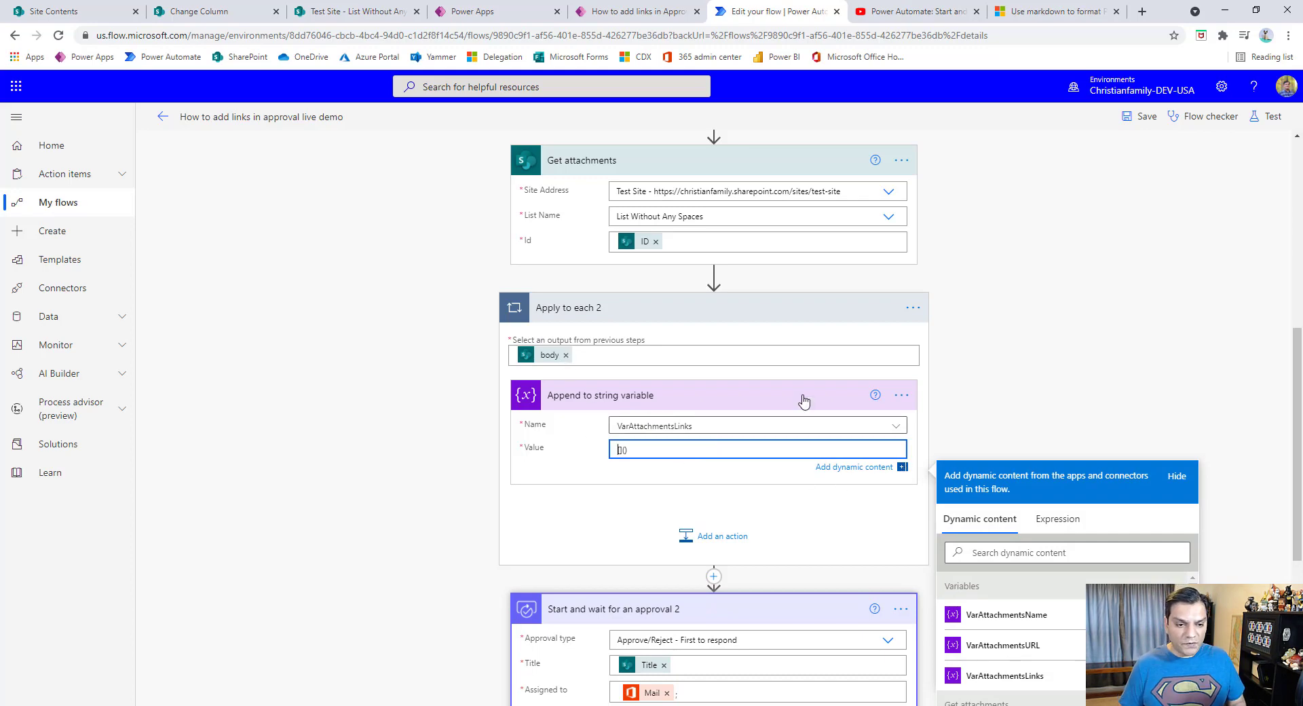
scroll(1114, 354, down, 4)
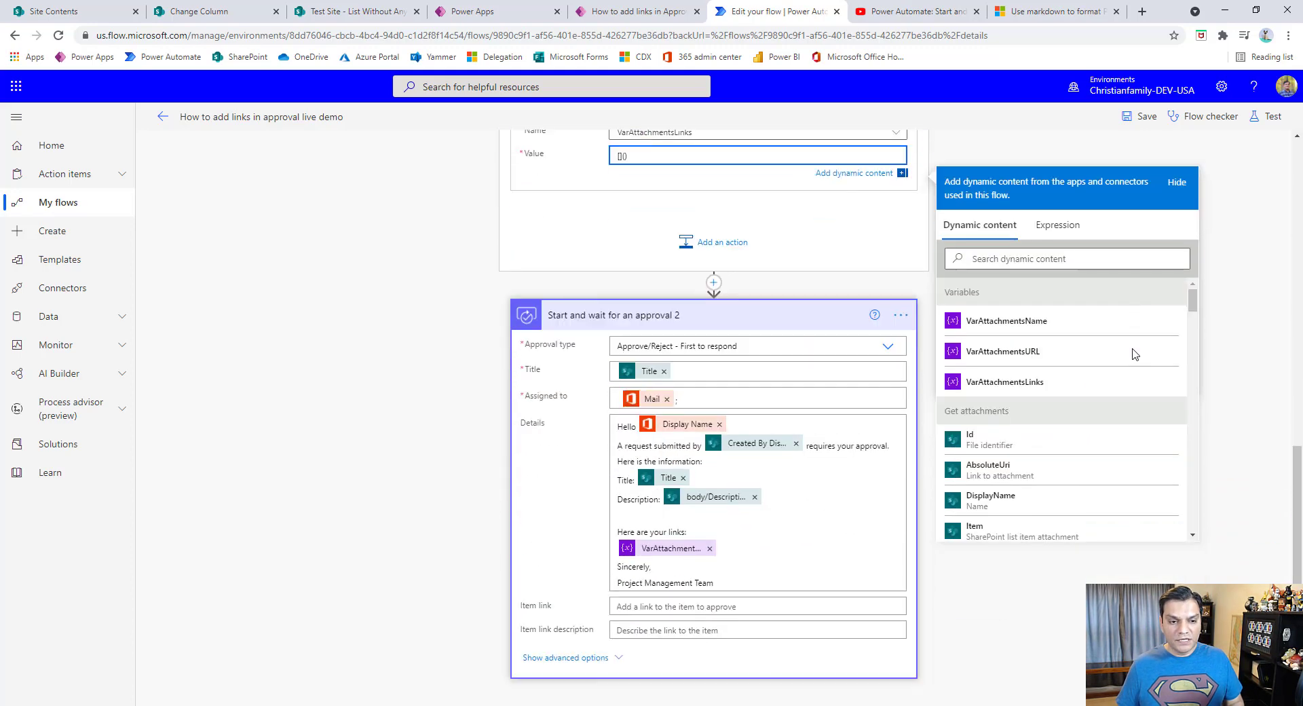
click(1034, 499)
click(768, 156)
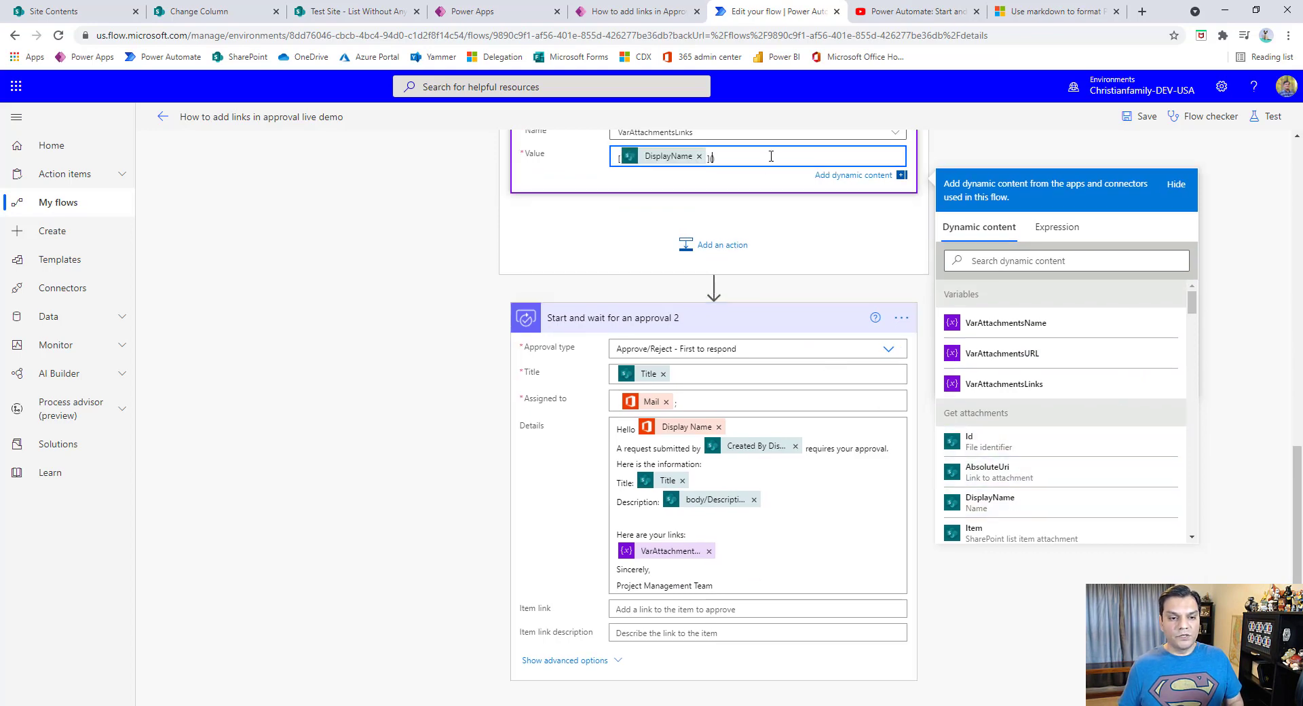
click(995, 472)
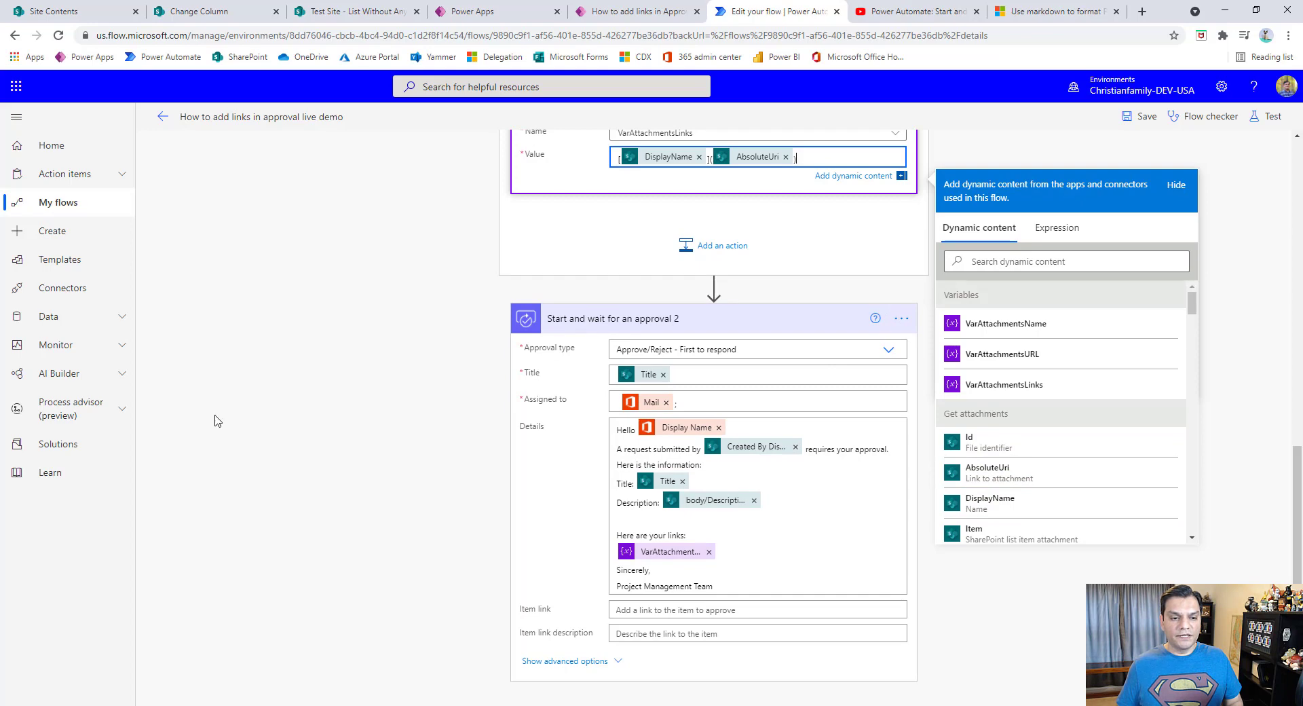
Step: Replace the title of Start and wait for an approval 2 with the item-created trigger's Title value
scroll(677, 420, down, 1)
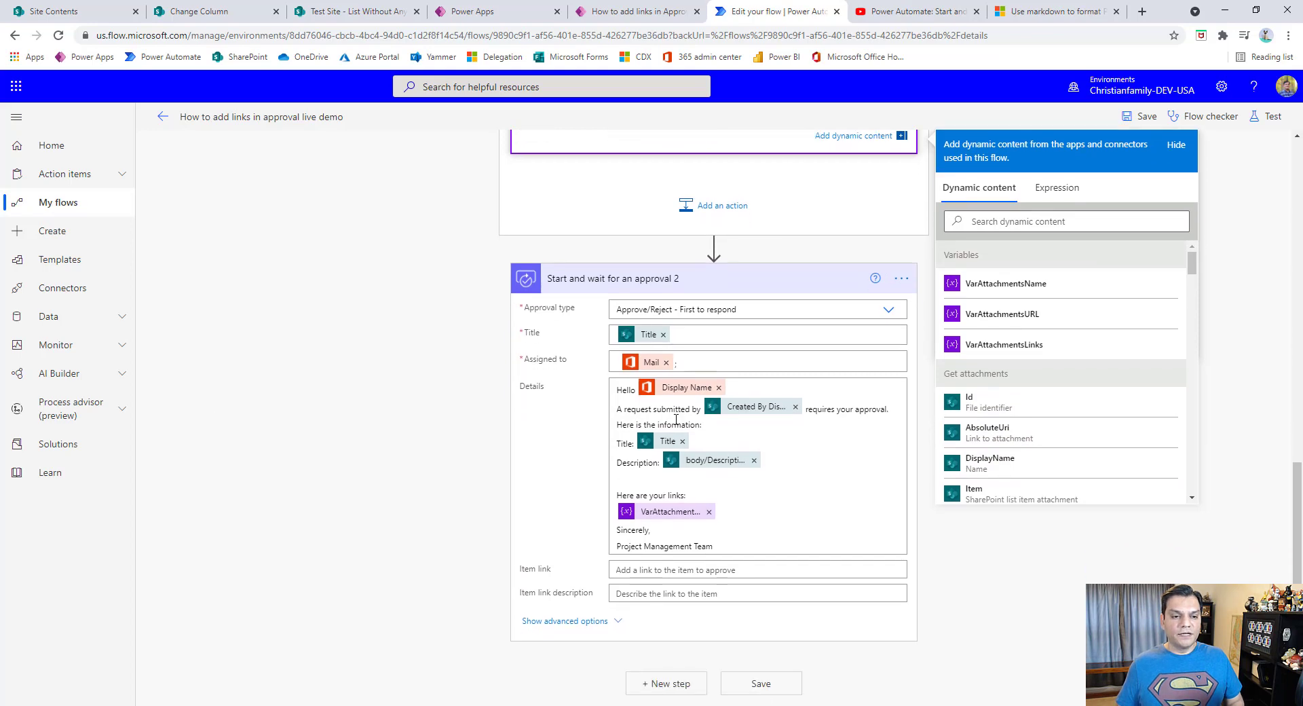
click(663, 334)
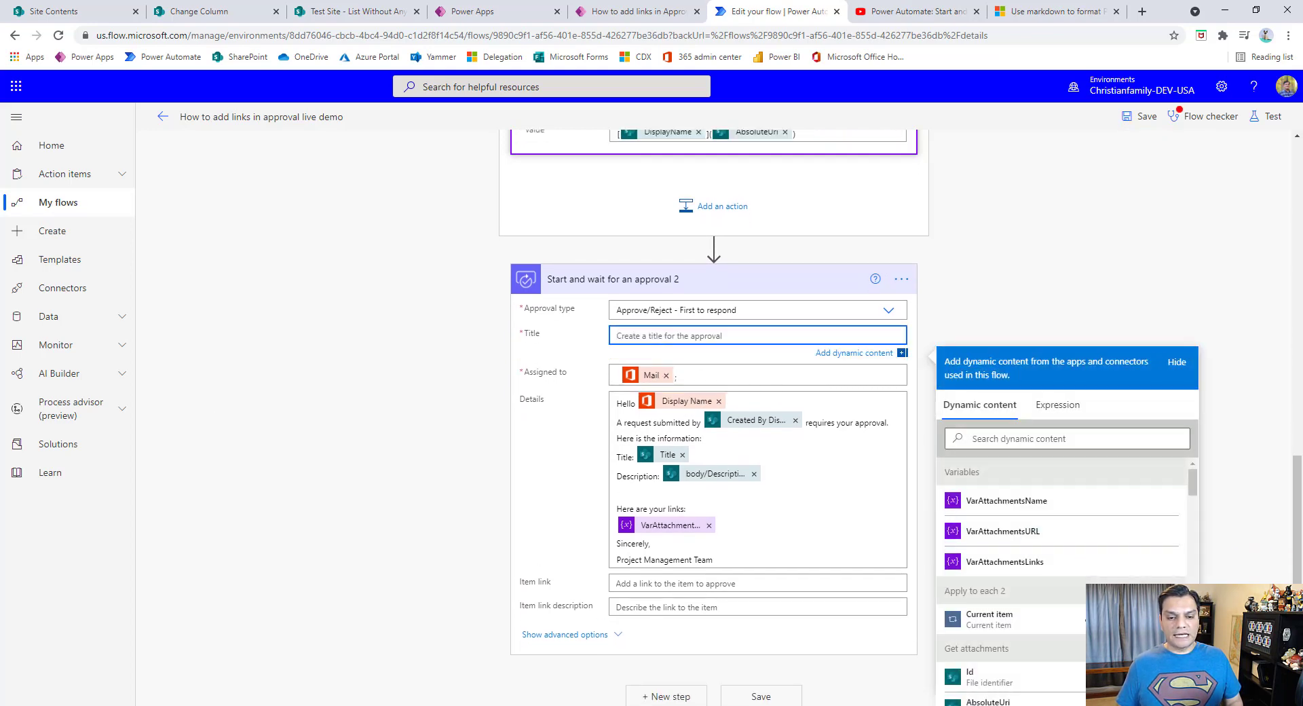
click(1025, 440)
text(titl)
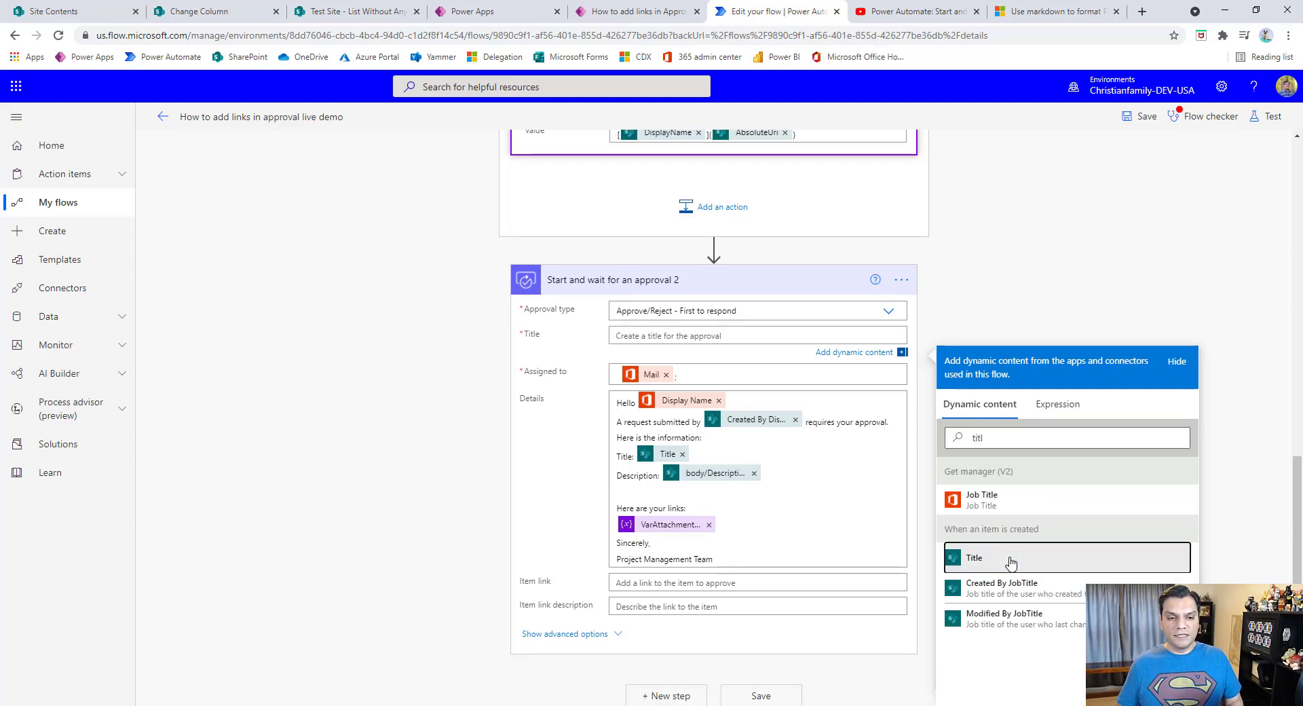
click(1011, 562)
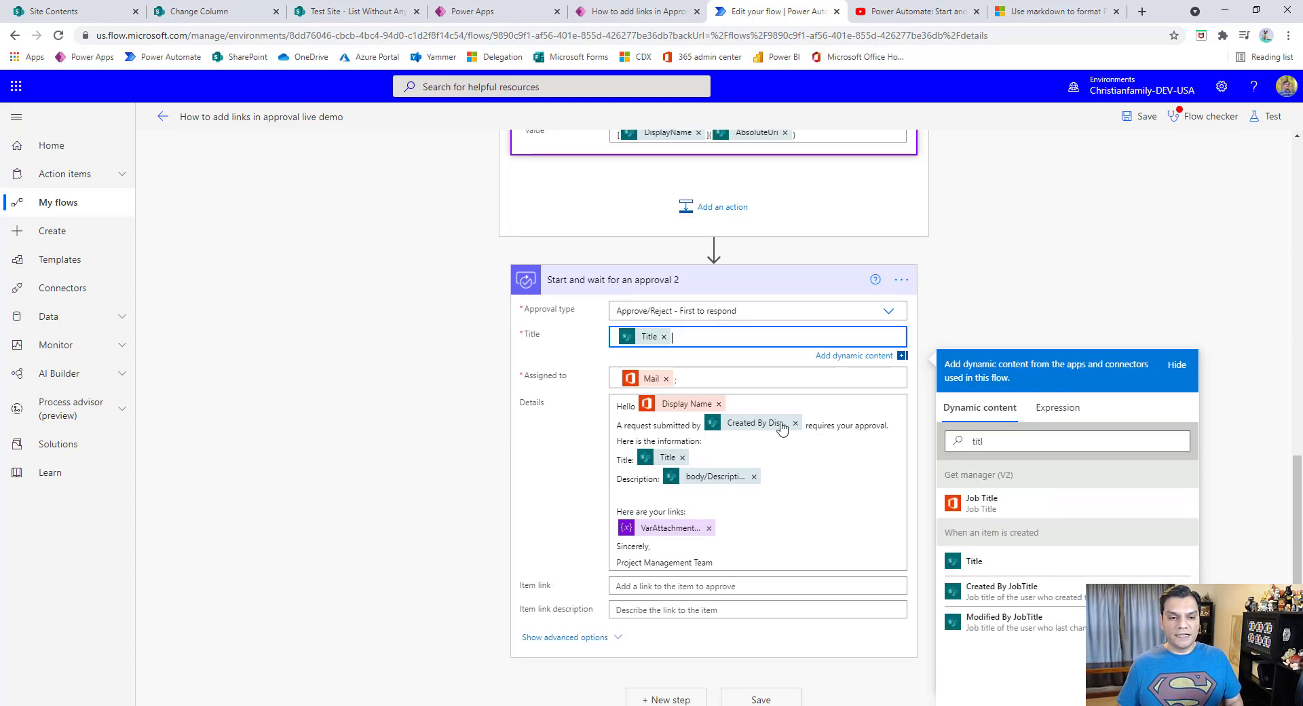
Step: Replace the requester's name in the approval details with the trigger's Created By DisplayName, after "A request submitted by"
click(795, 423)
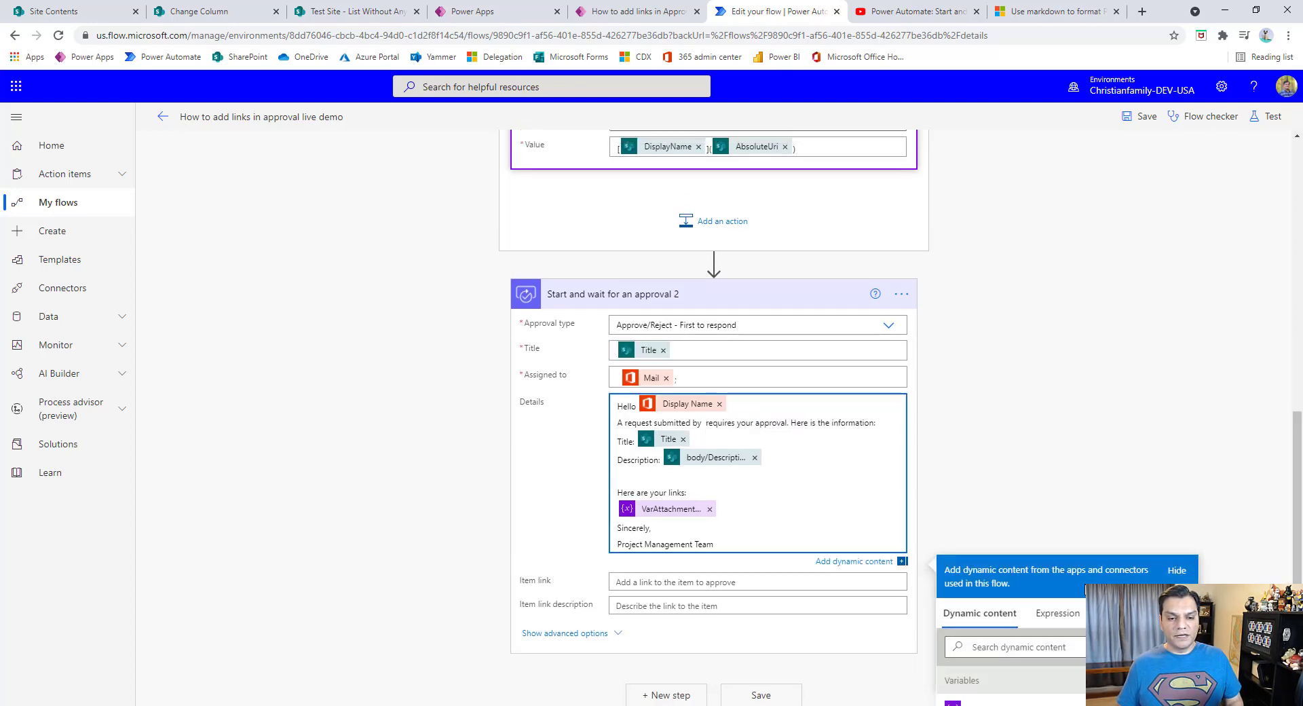
scroll(1122, 431, down, 3)
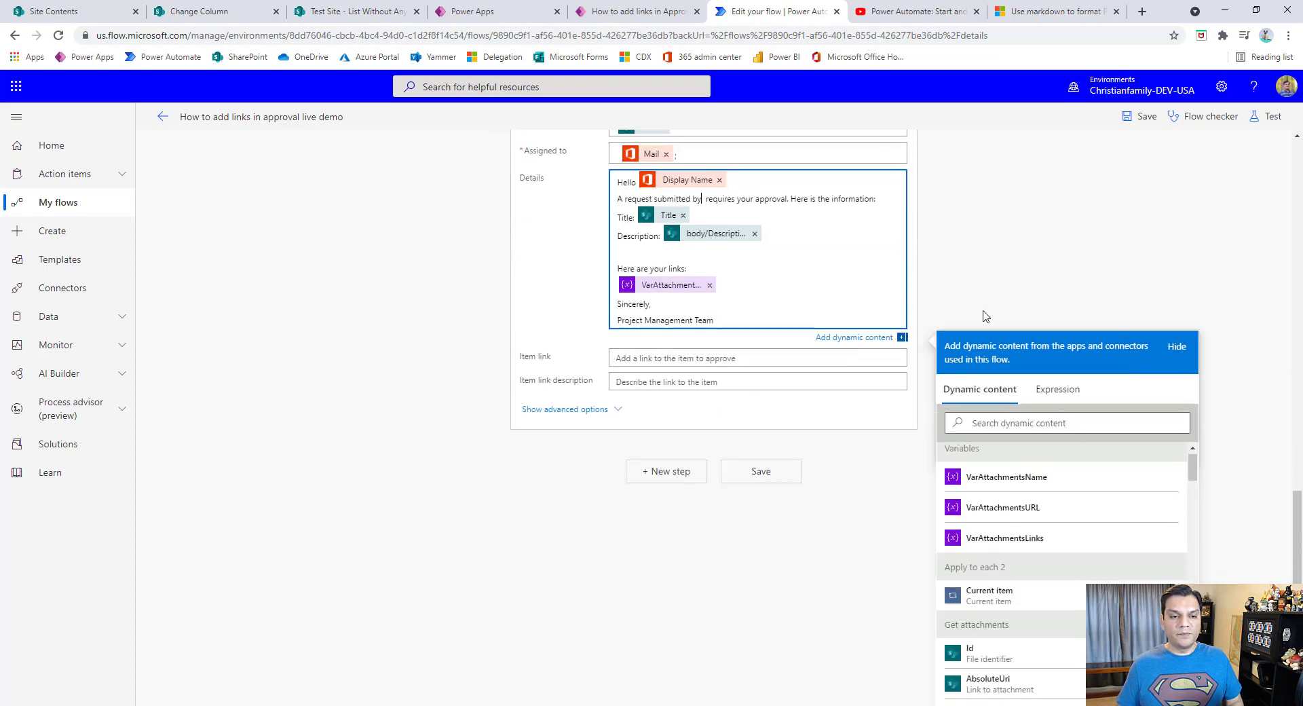
click(1065, 423)
text(crea)
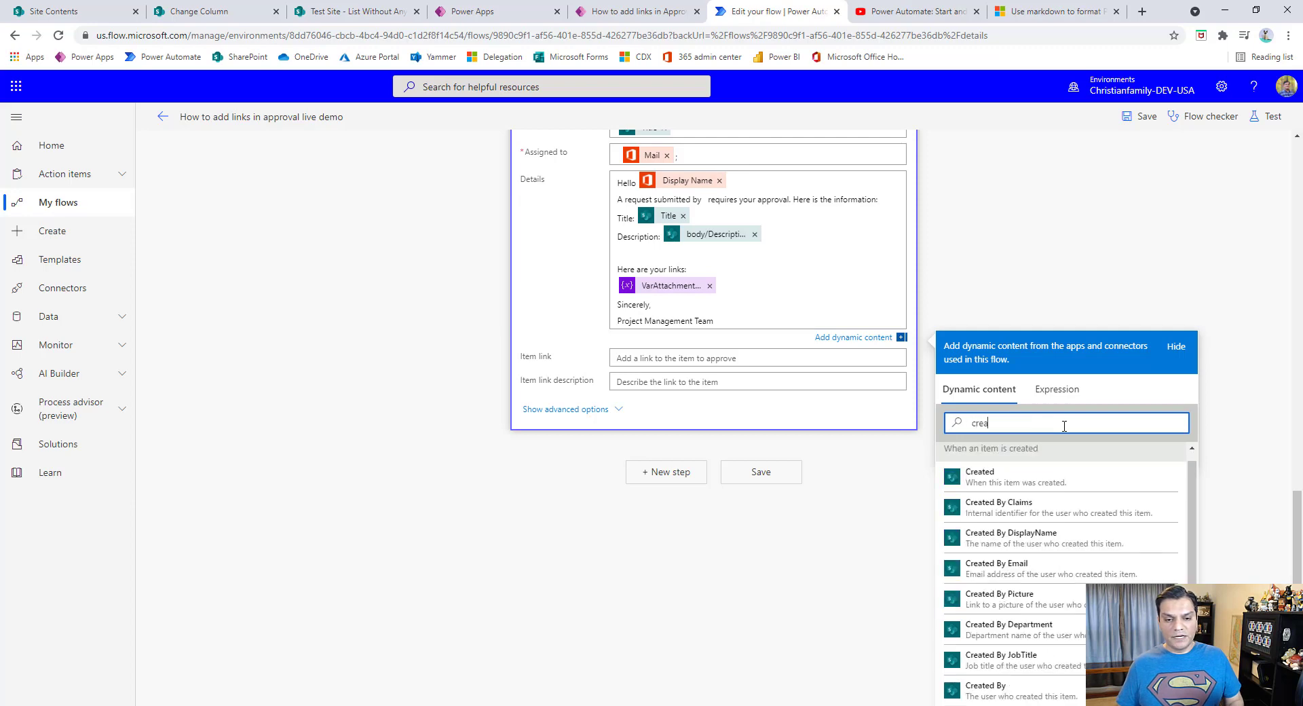
click(1012, 538)
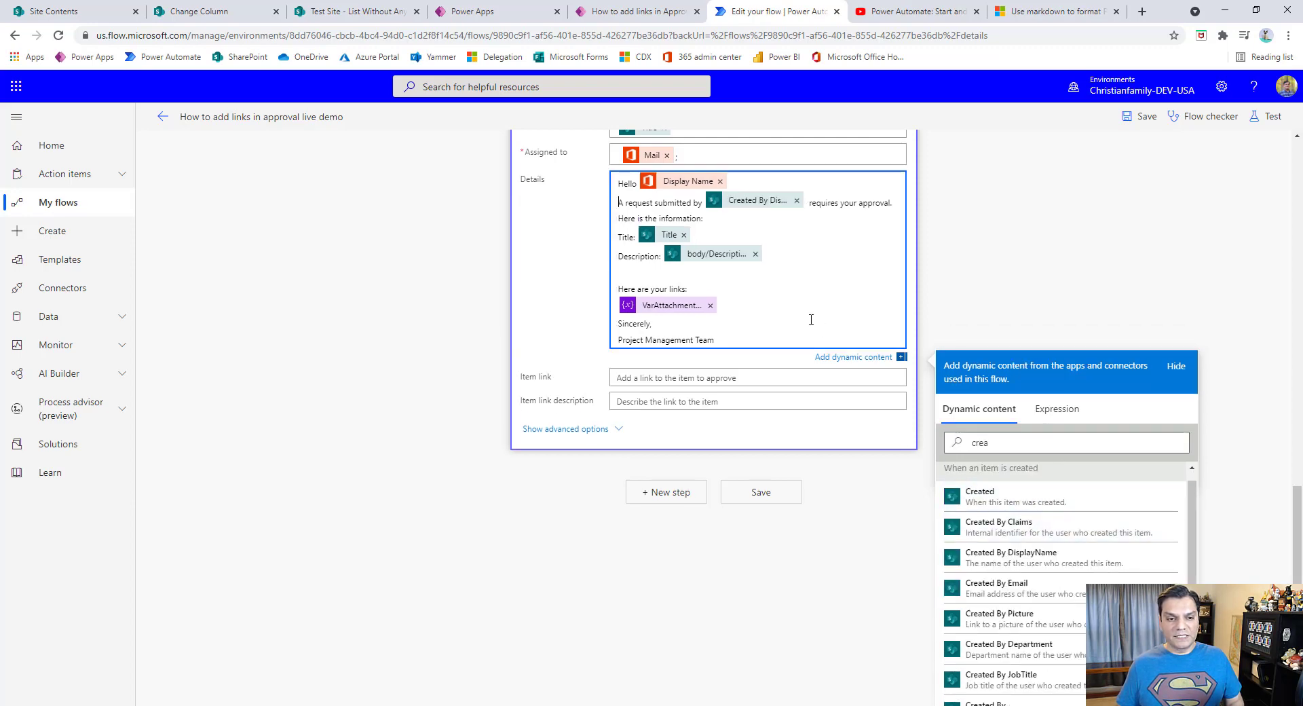
Step: Replace the Title and Description values in the approval details with the trigger's Title and Description fields, and save the flow
click(682, 235)
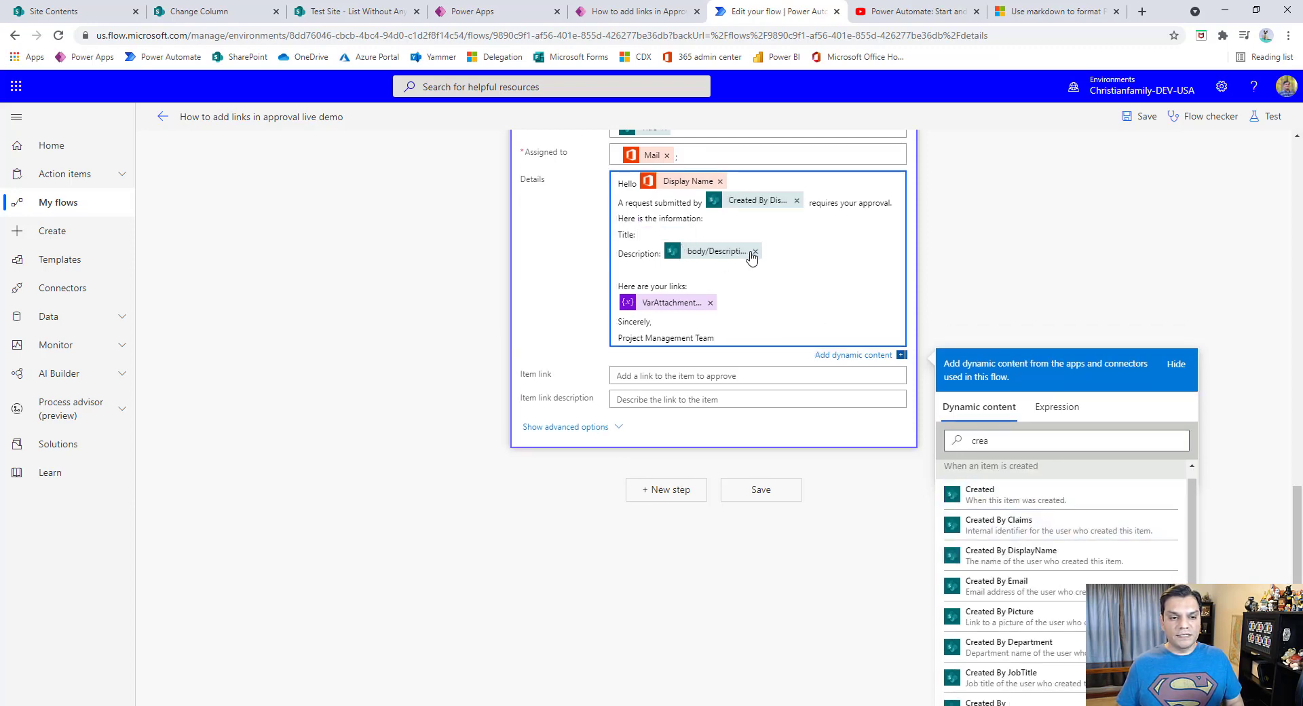
click(755, 251)
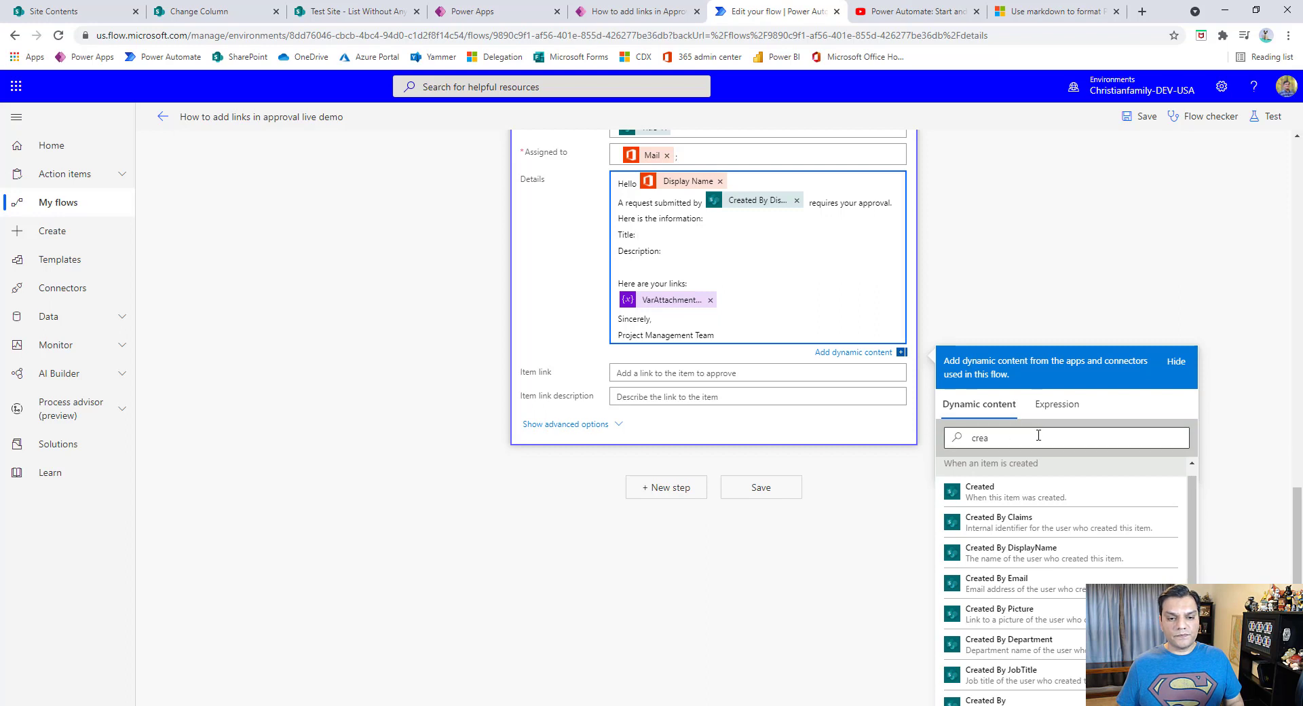
drag(1039, 436, 822, 436)
text(tit)
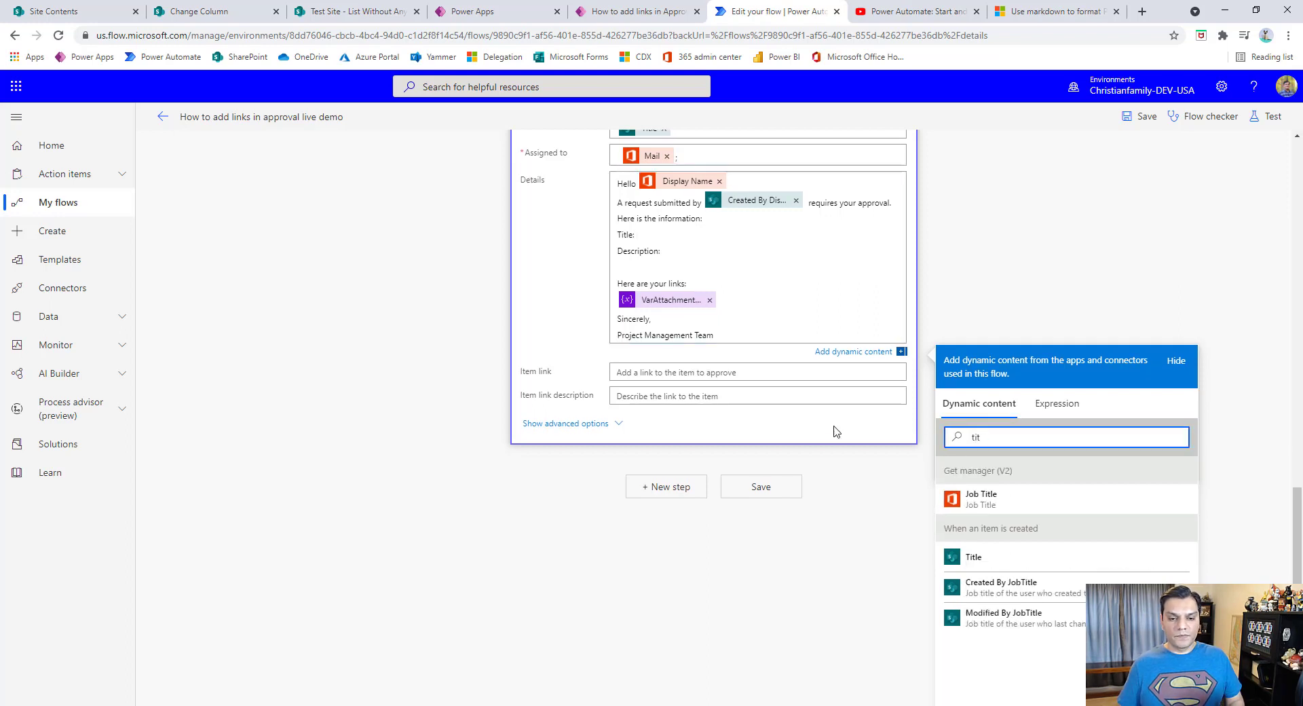
click(974, 557)
click(742, 255)
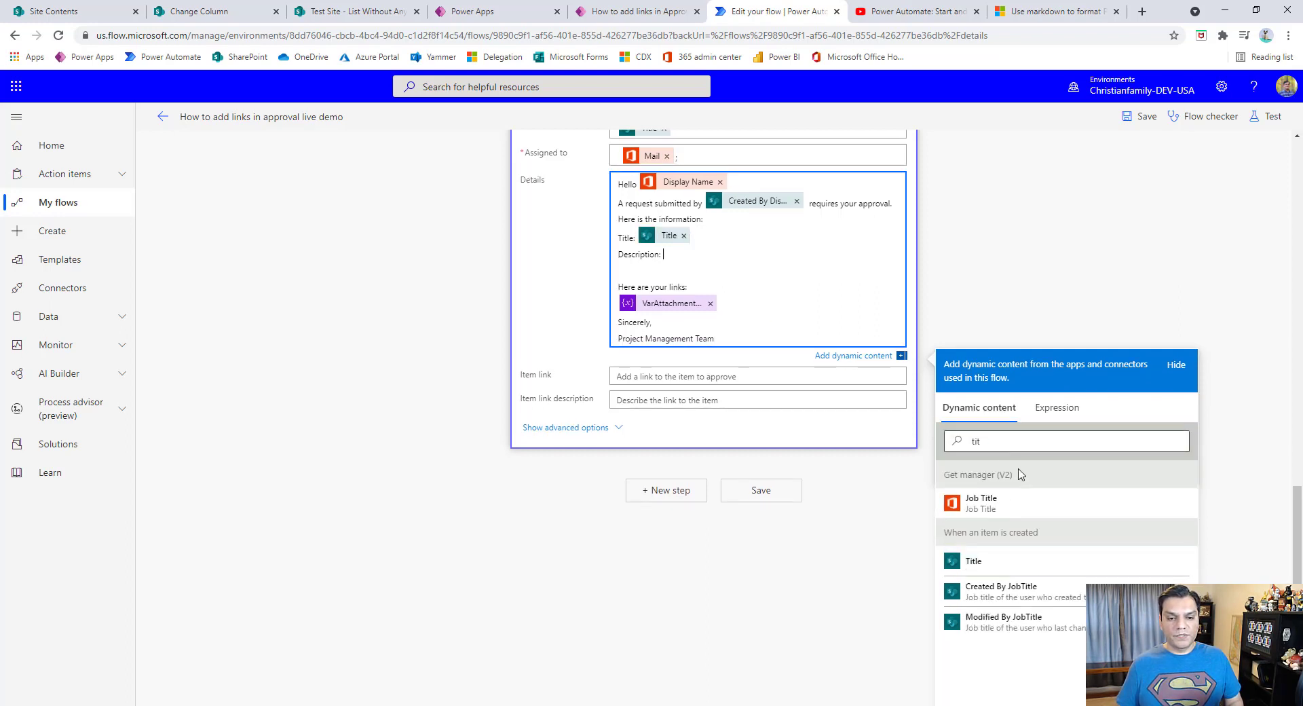
drag(1046, 440, 874, 439)
text(des)
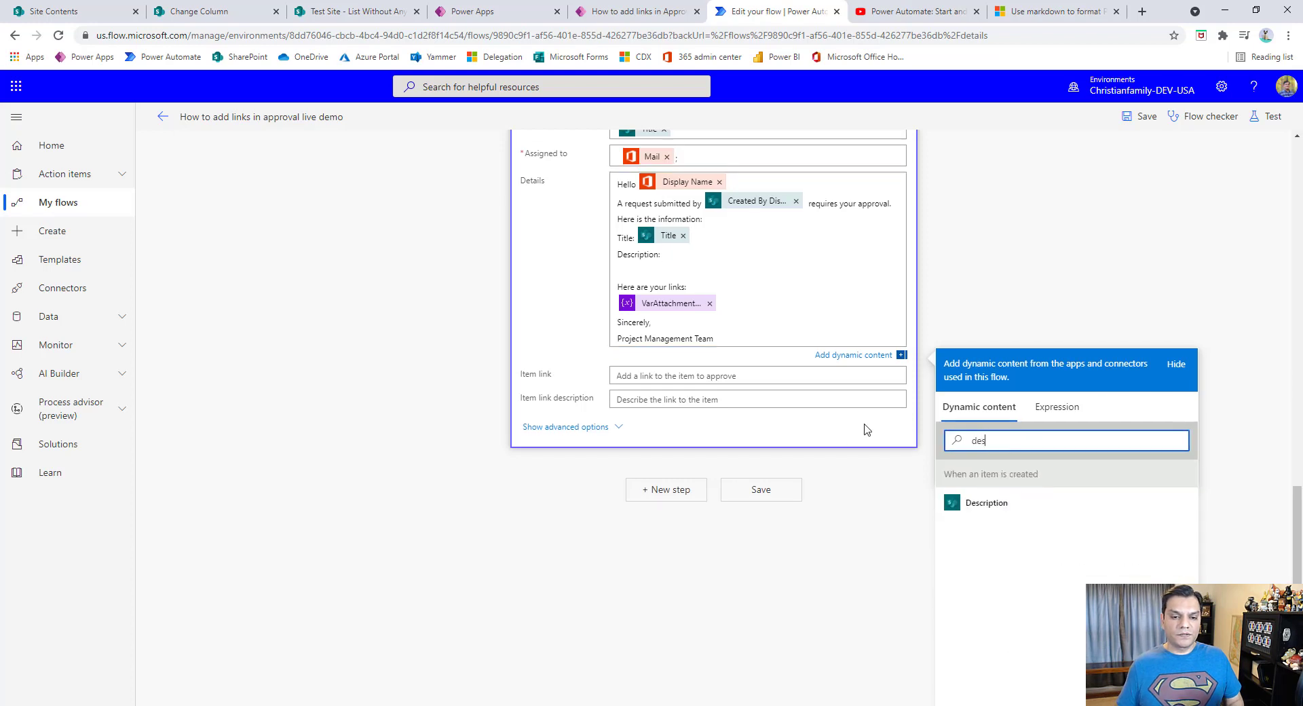
click(1066, 510)
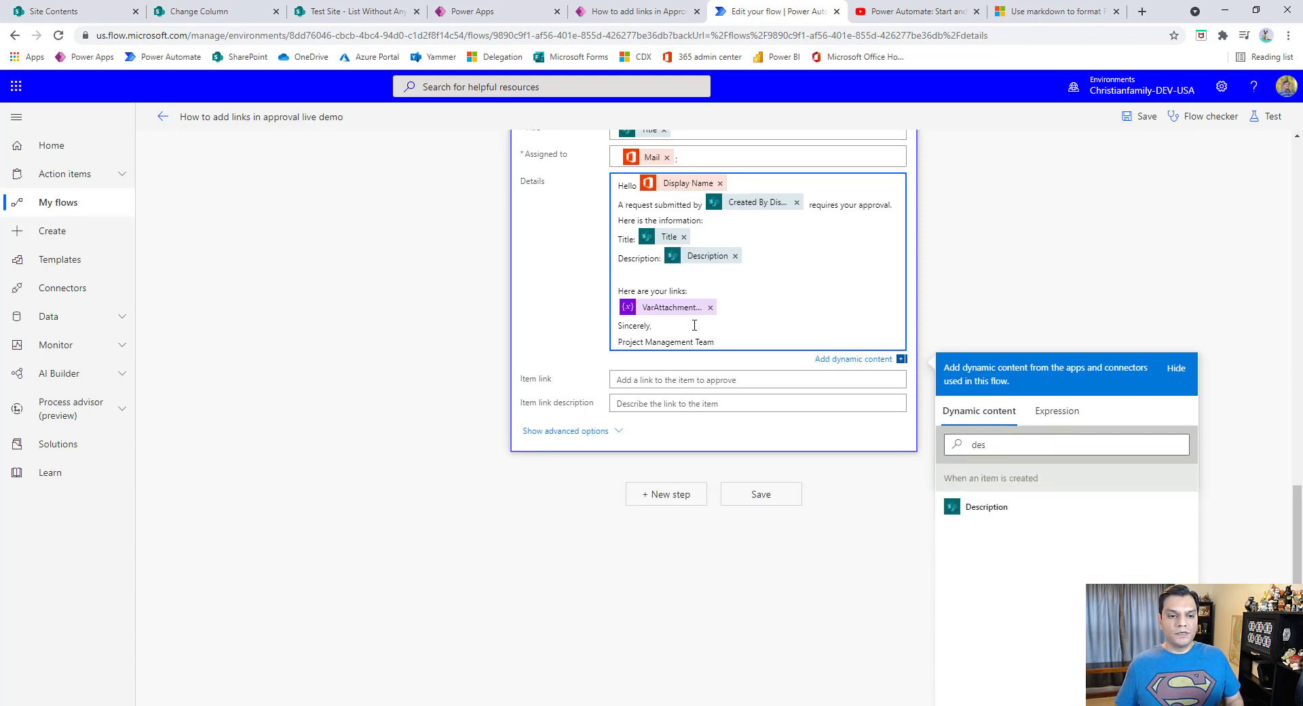
click(1142, 117)
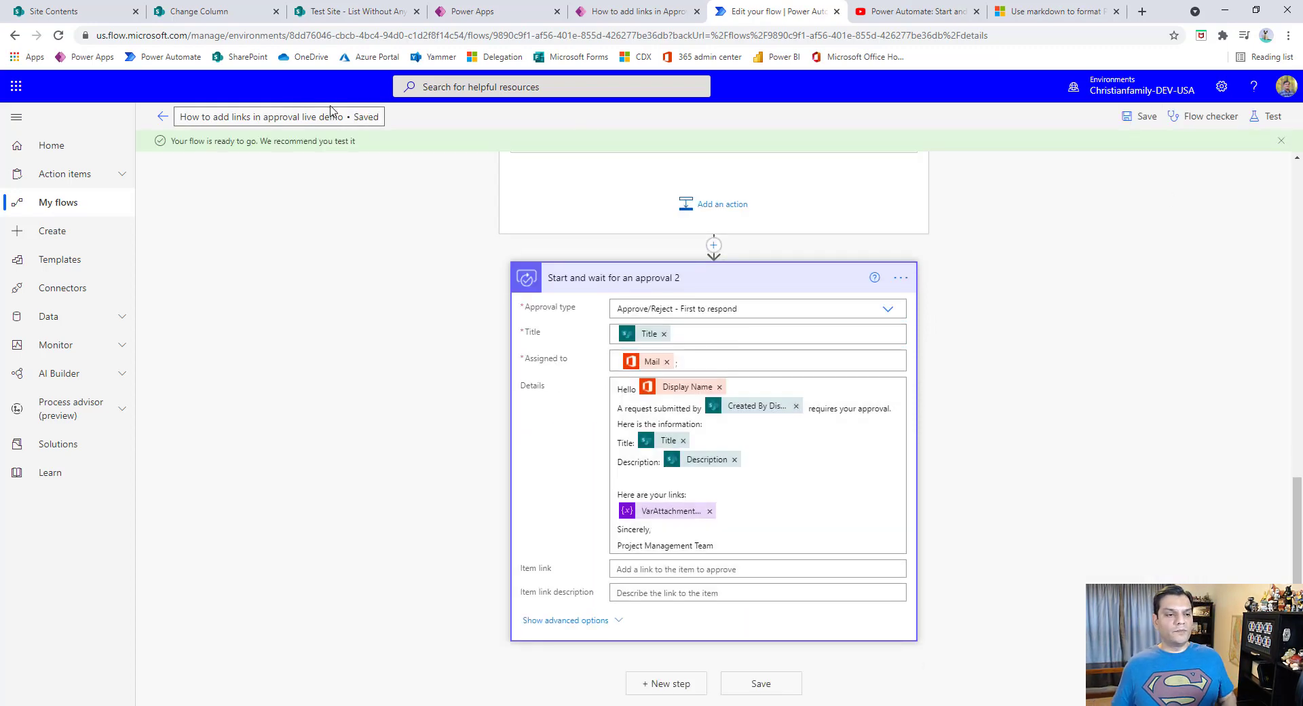
scroll(476, 319, up, 12)
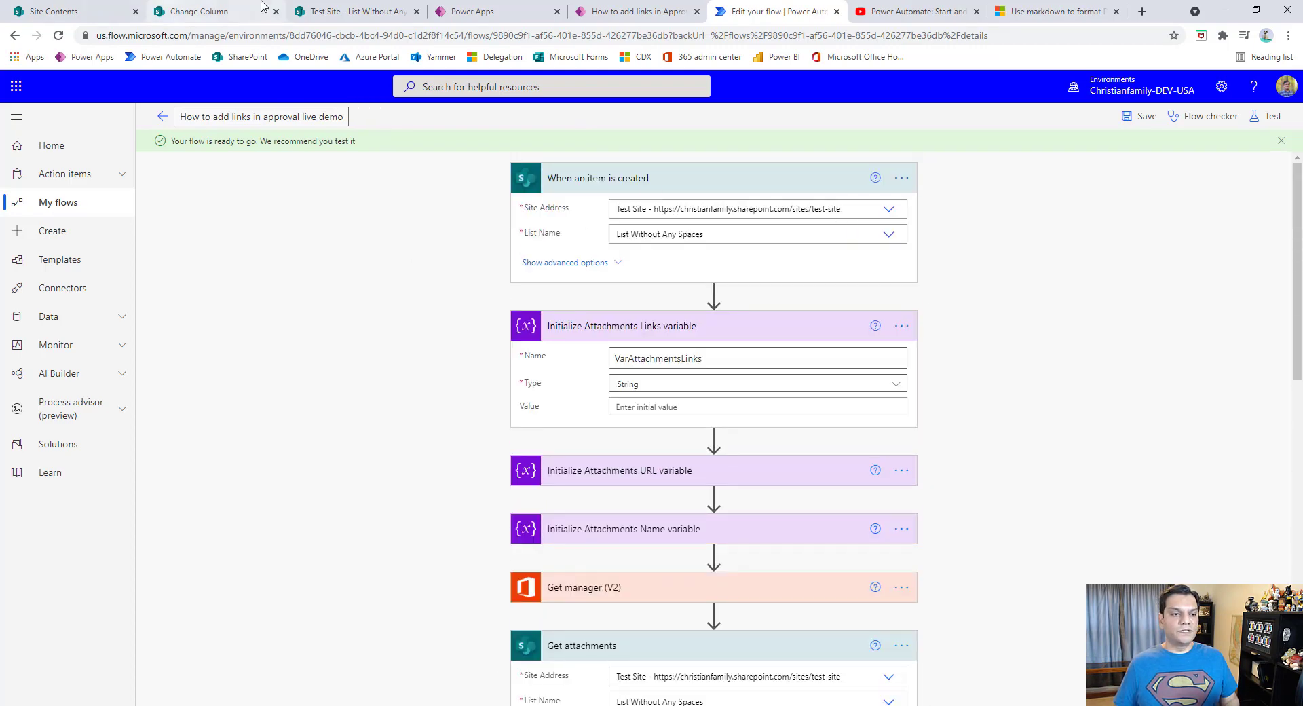
Step: Switch to the Power Apps editor and publish the How to add links in Approval Details app
click(632, 11)
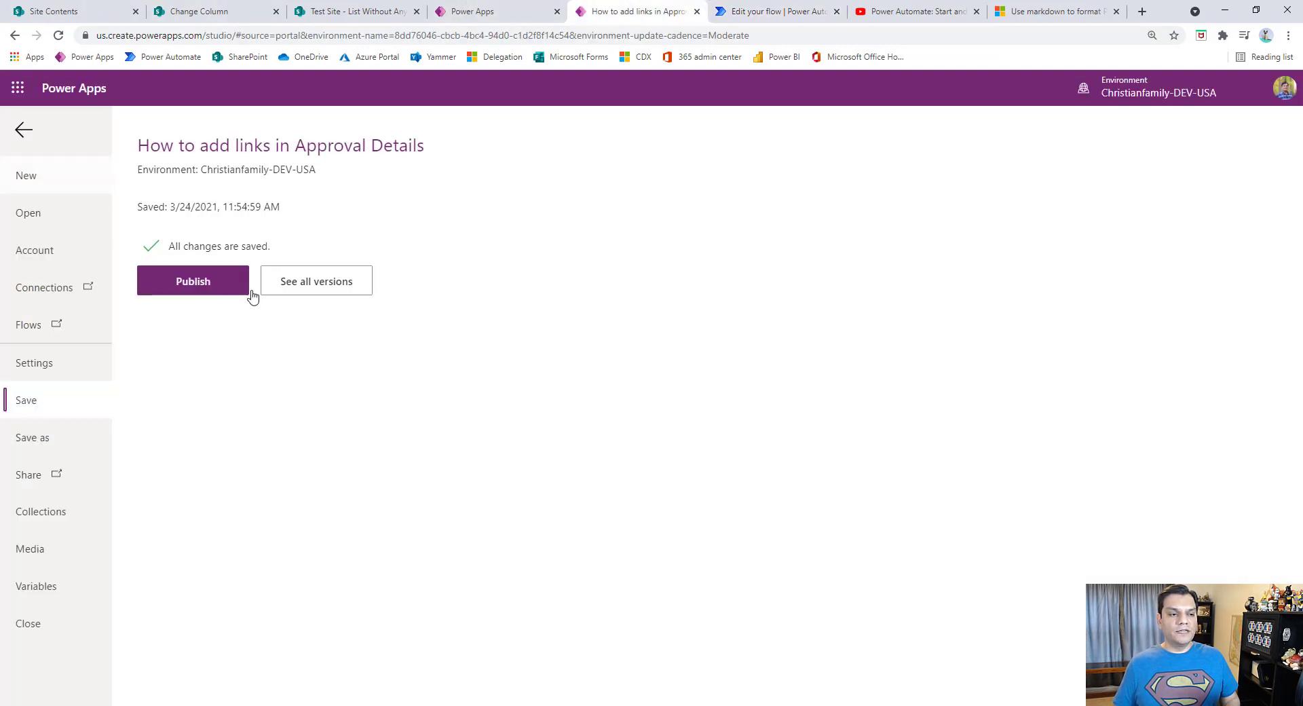
click(203, 284)
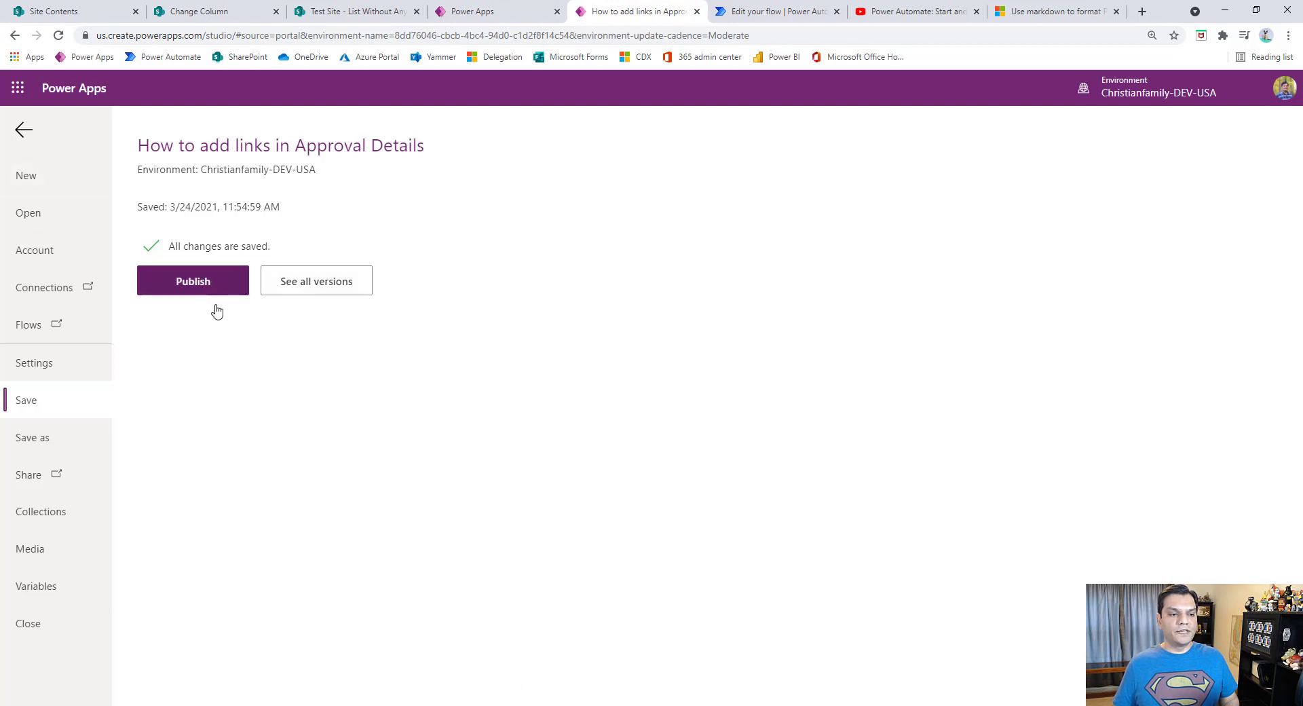
click(652, 483)
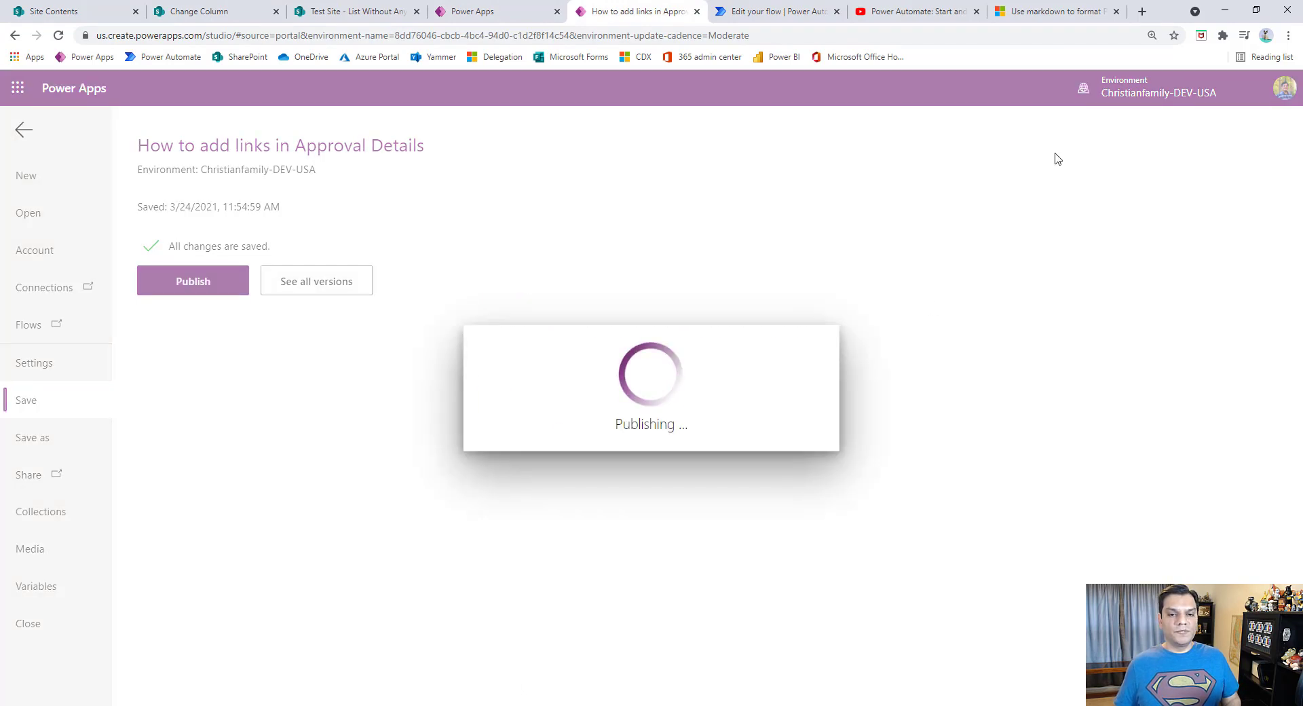
Step: Preview the app and fill in a new project titled New Project 1 with the description "This is a new project 1"
click(23, 129)
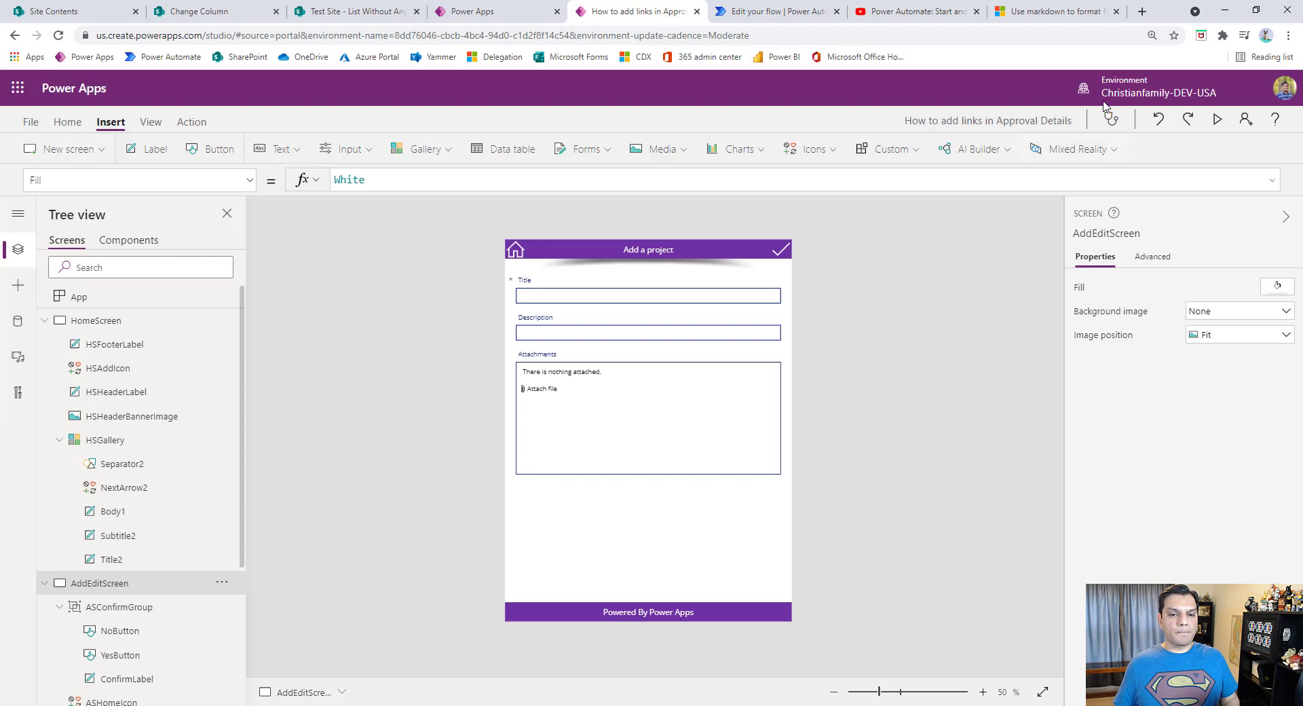
click(1219, 120)
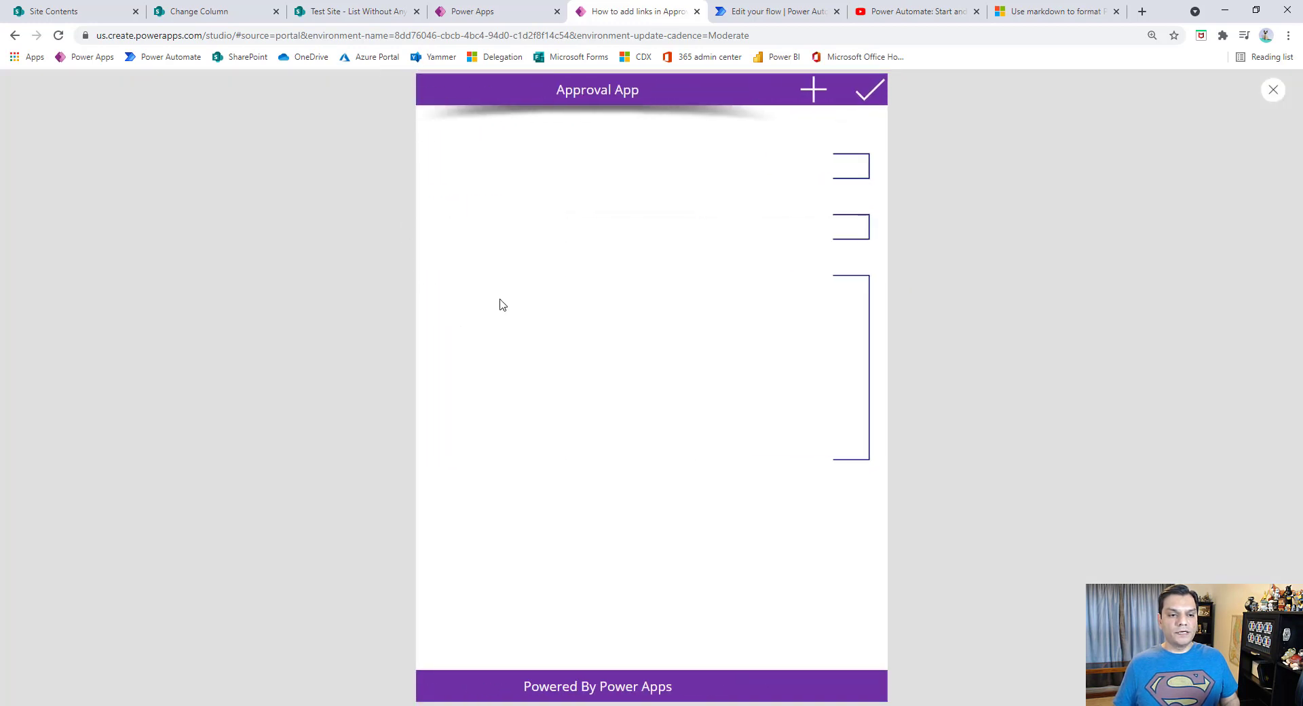
click(869, 96)
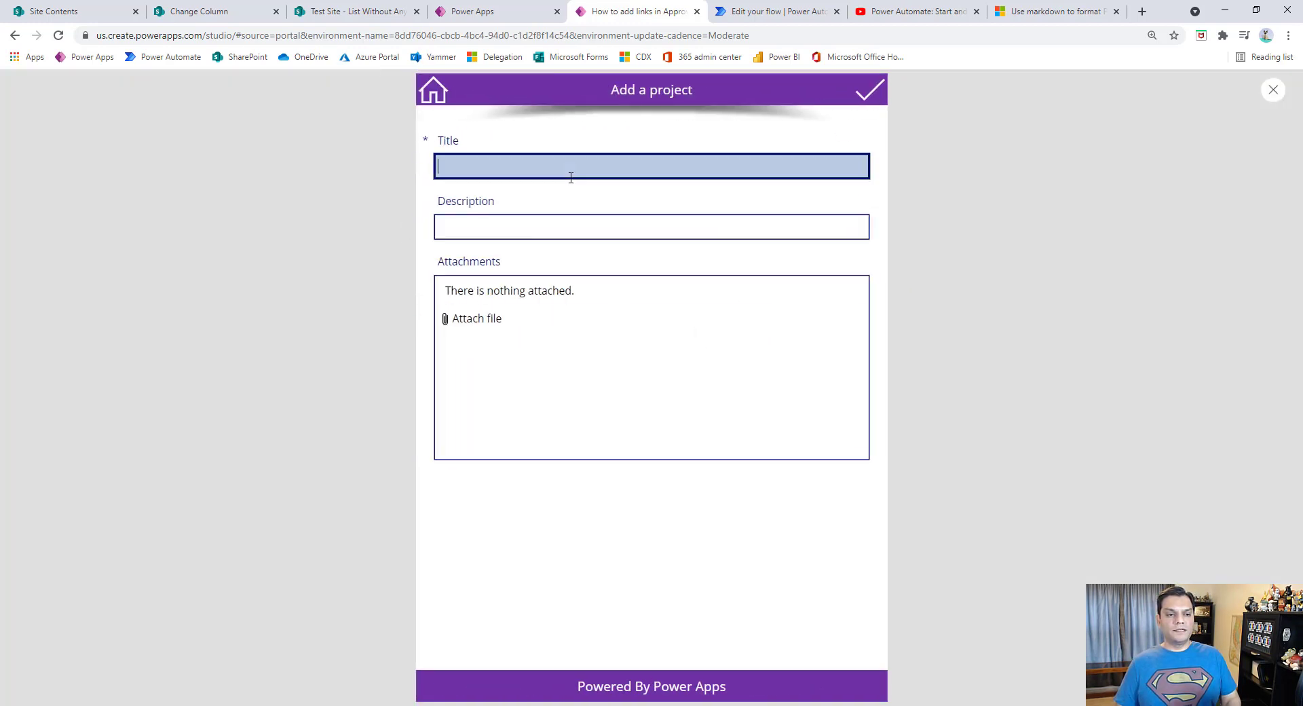
click(571, 176)
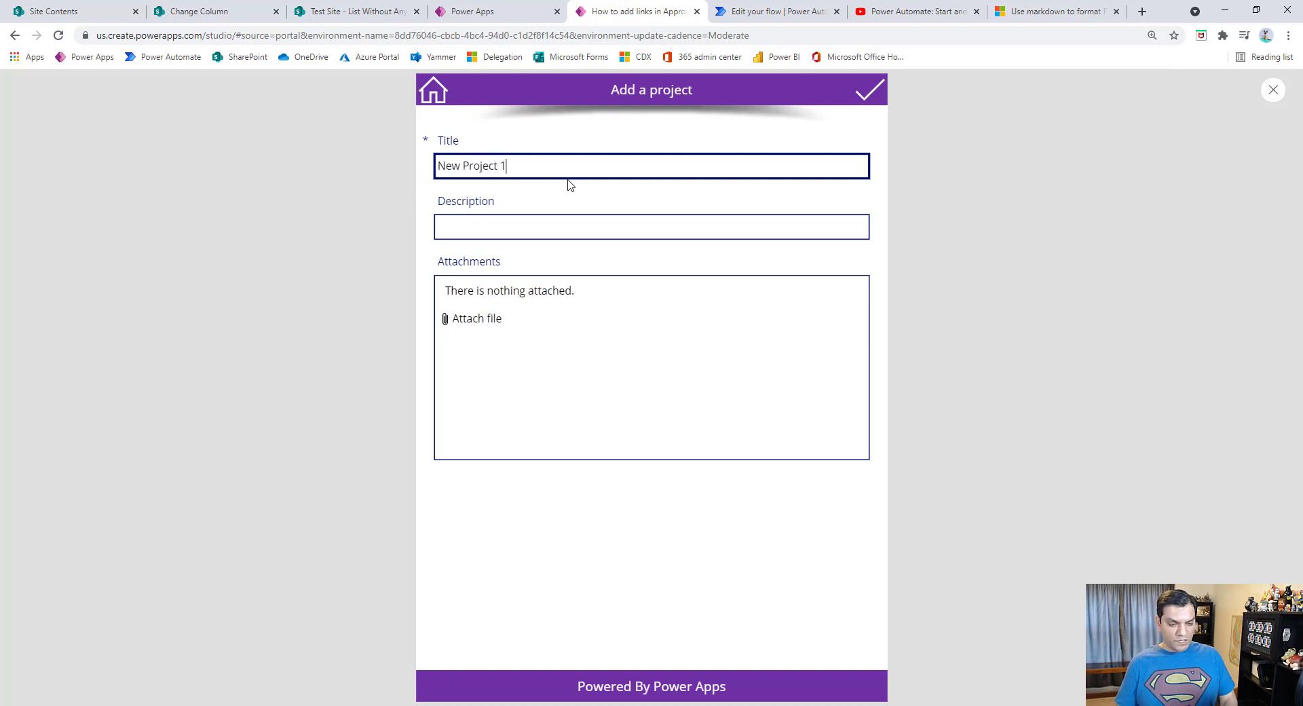
click(557, 221)
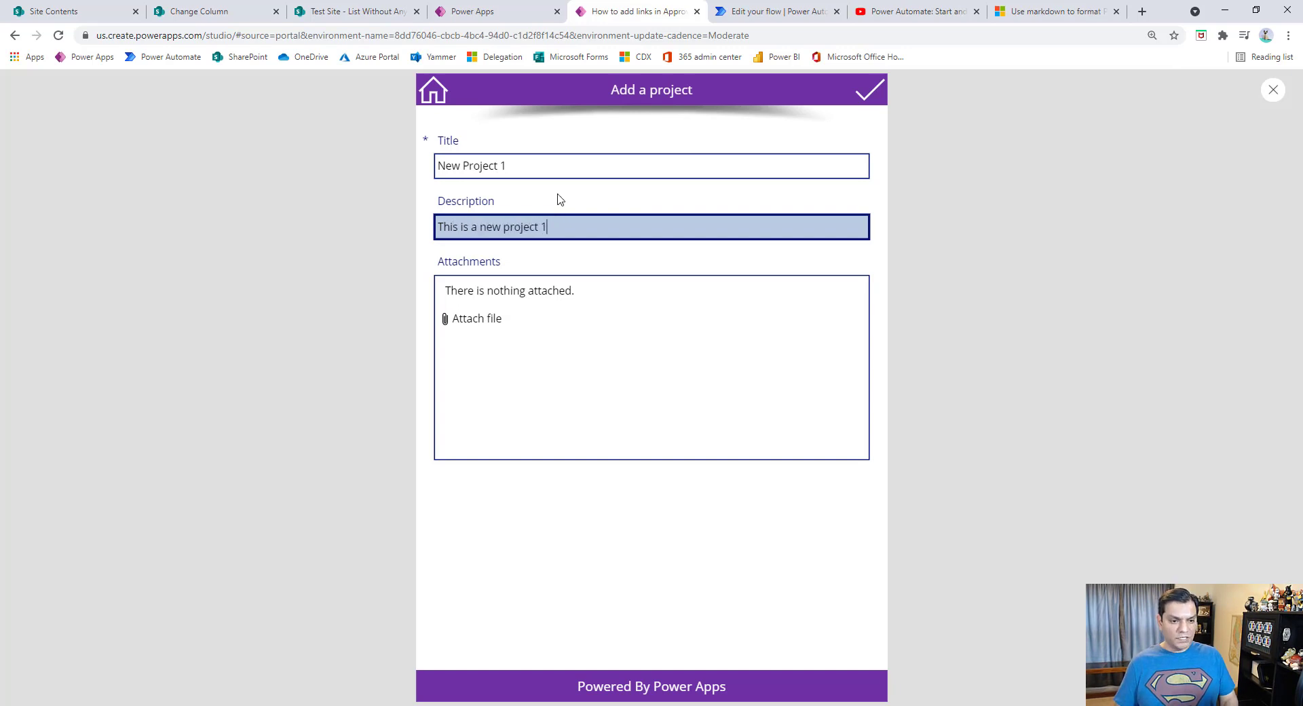
click(484, 325)
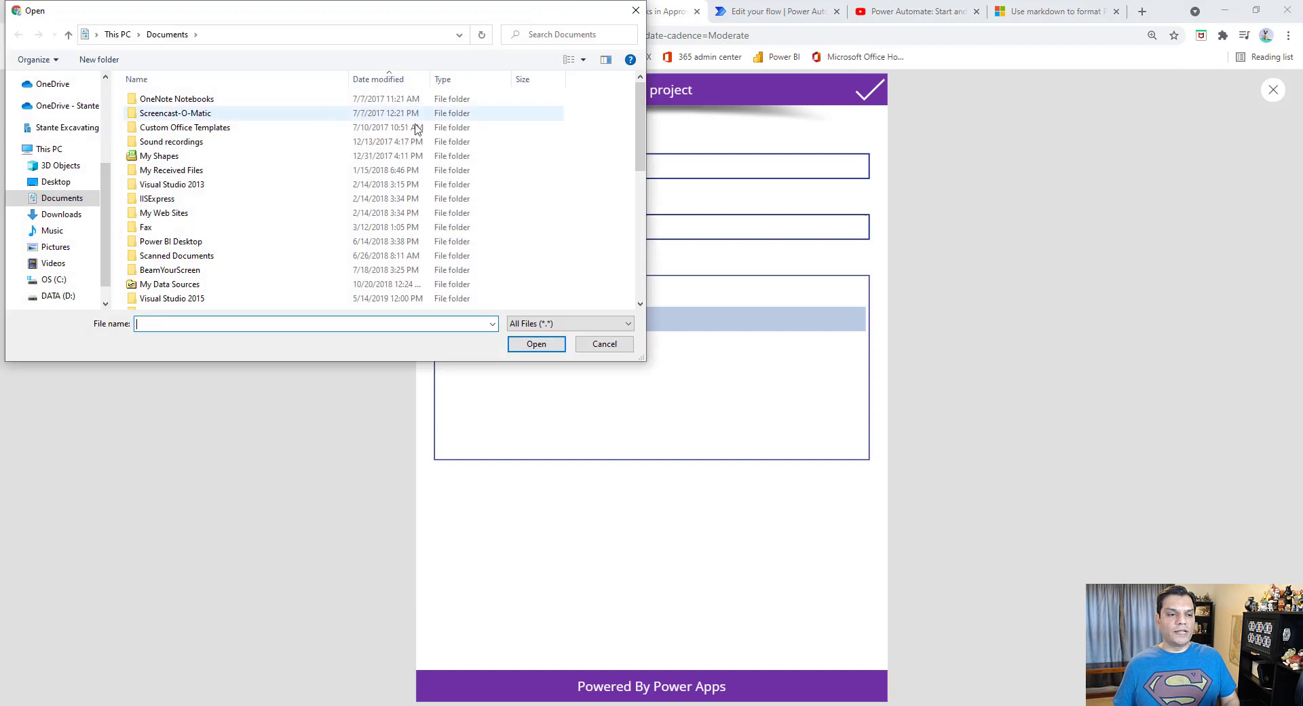
drag(640, 129, 639, 232)
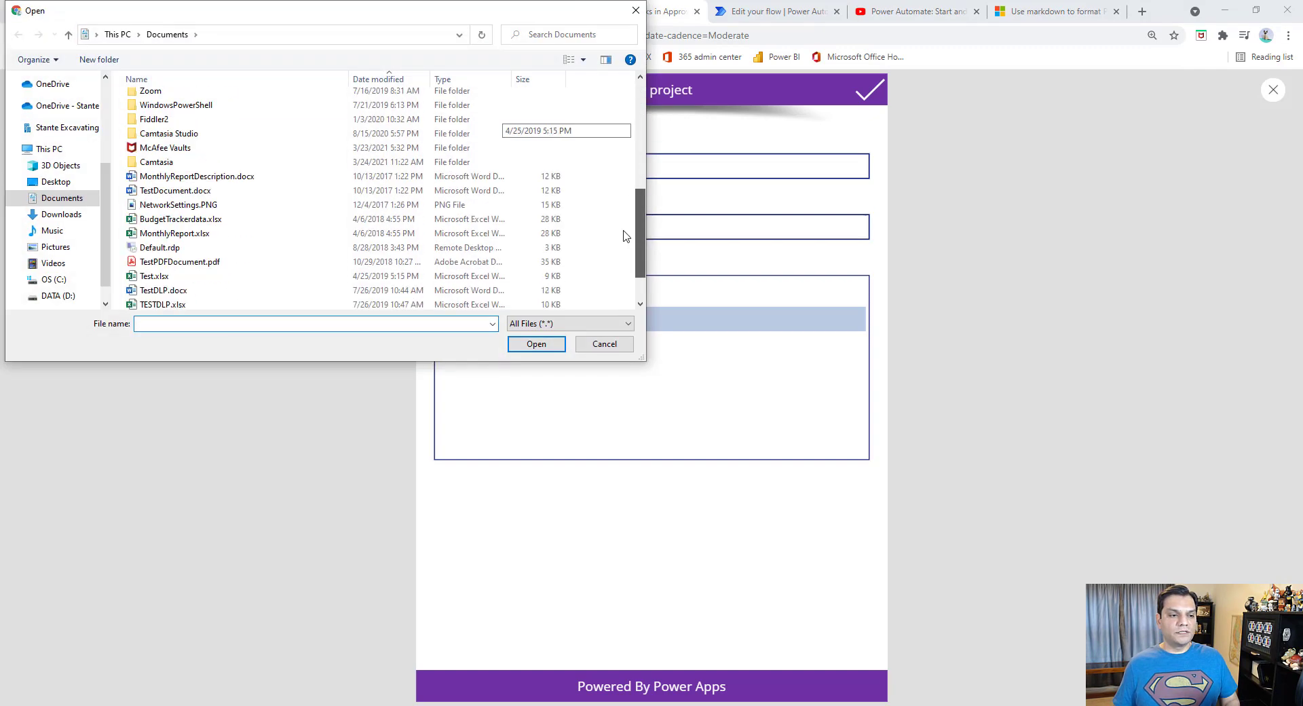
click(602, 345)
Step: Leave the preview and check the attachment limits of the Attachments control on the project form
click(1272, 89)
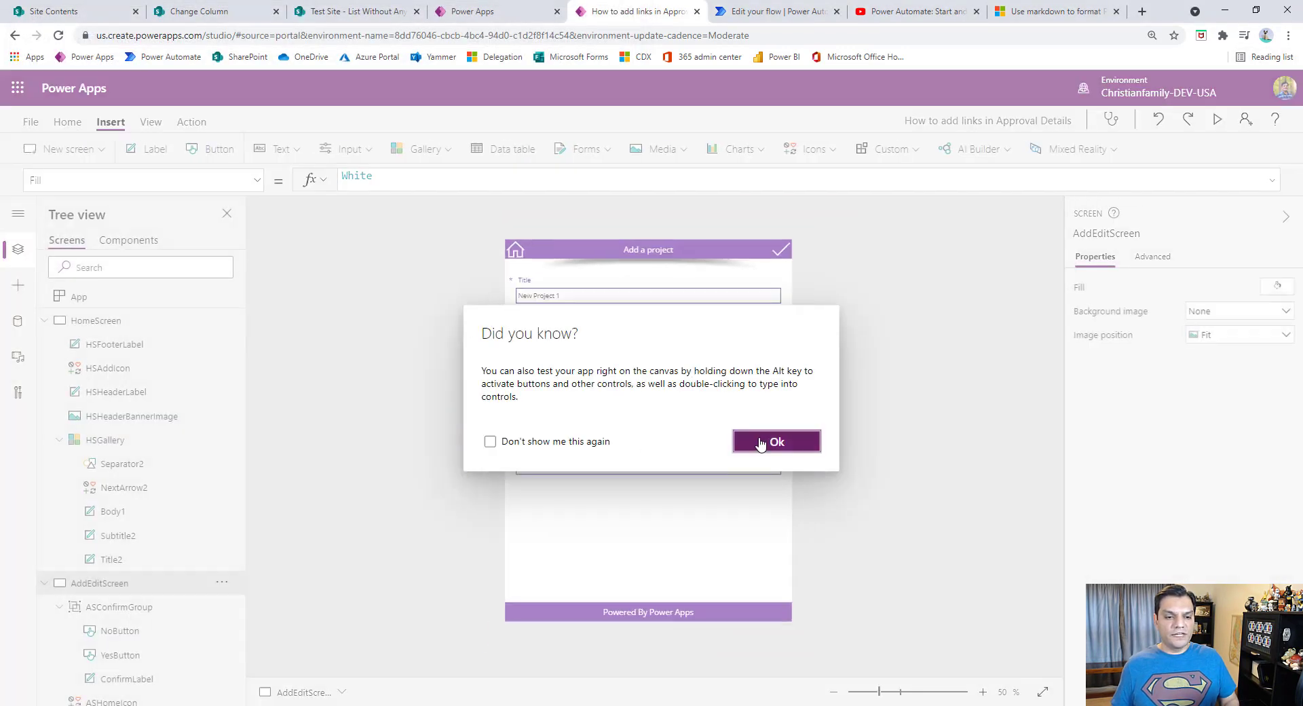
click(761, 442)
click(594, 444)
click(592, 442)
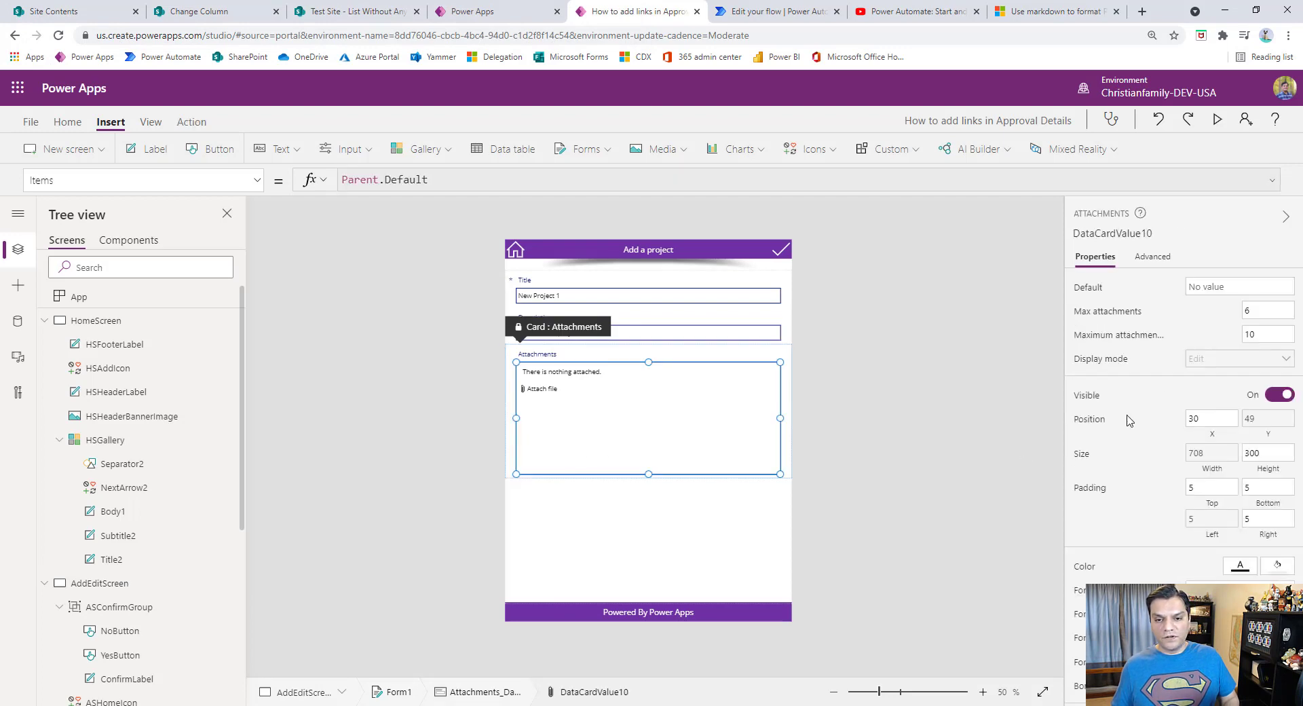
Step: Preview the app and attach TestDocument.docx from the Documents folder to New Project 1
click(1216, 121)
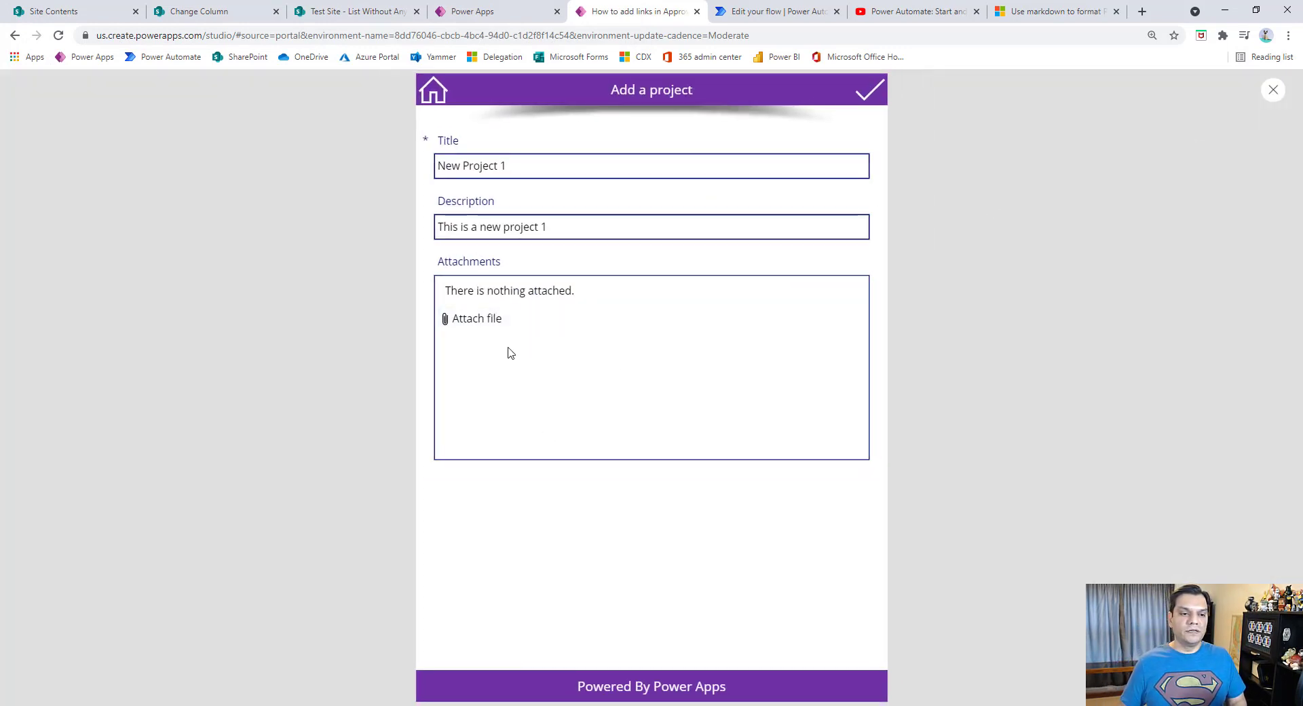
click(499, 322)
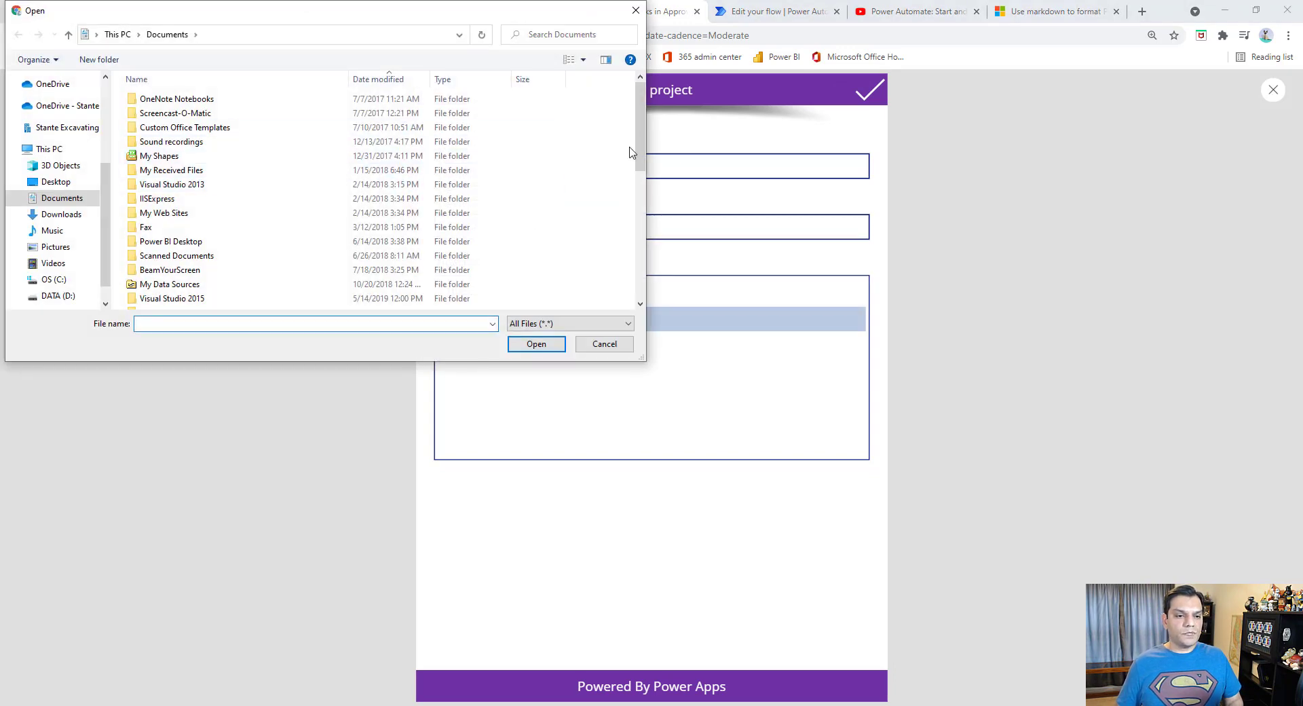
drag(640, 150, 638, 279)
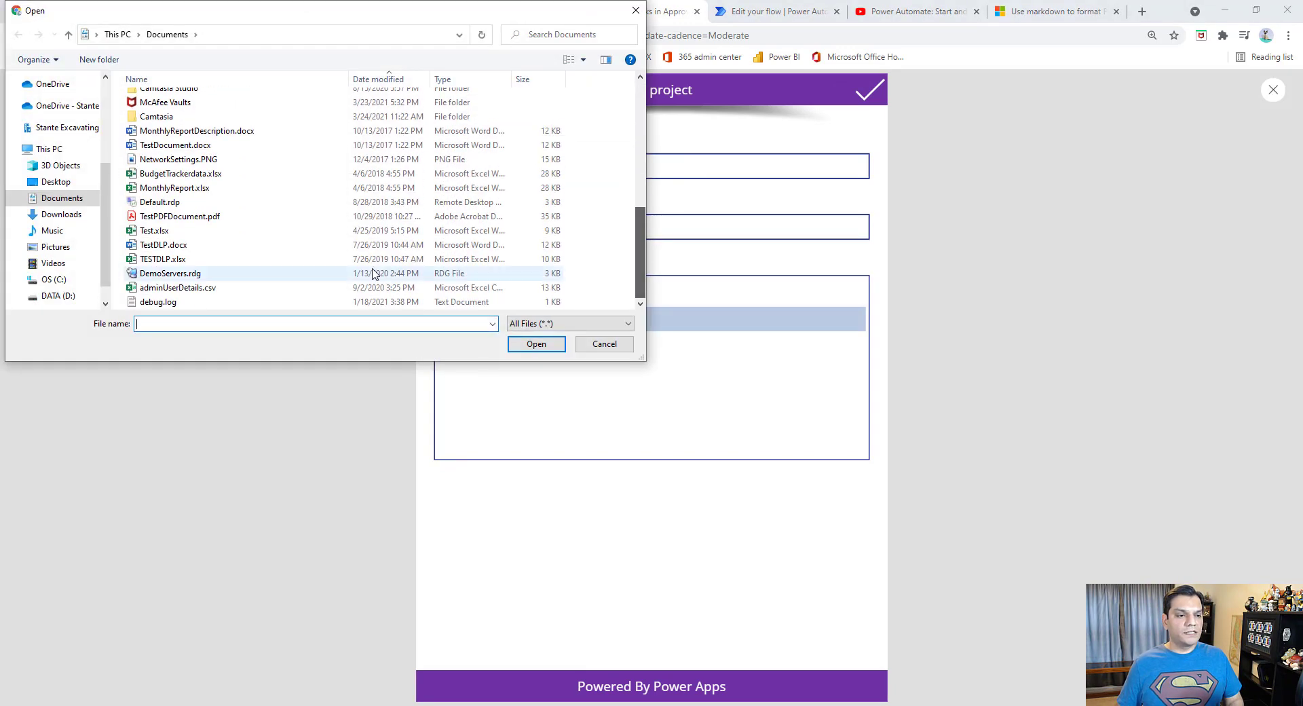
click(192, 144)
click(535, 344)
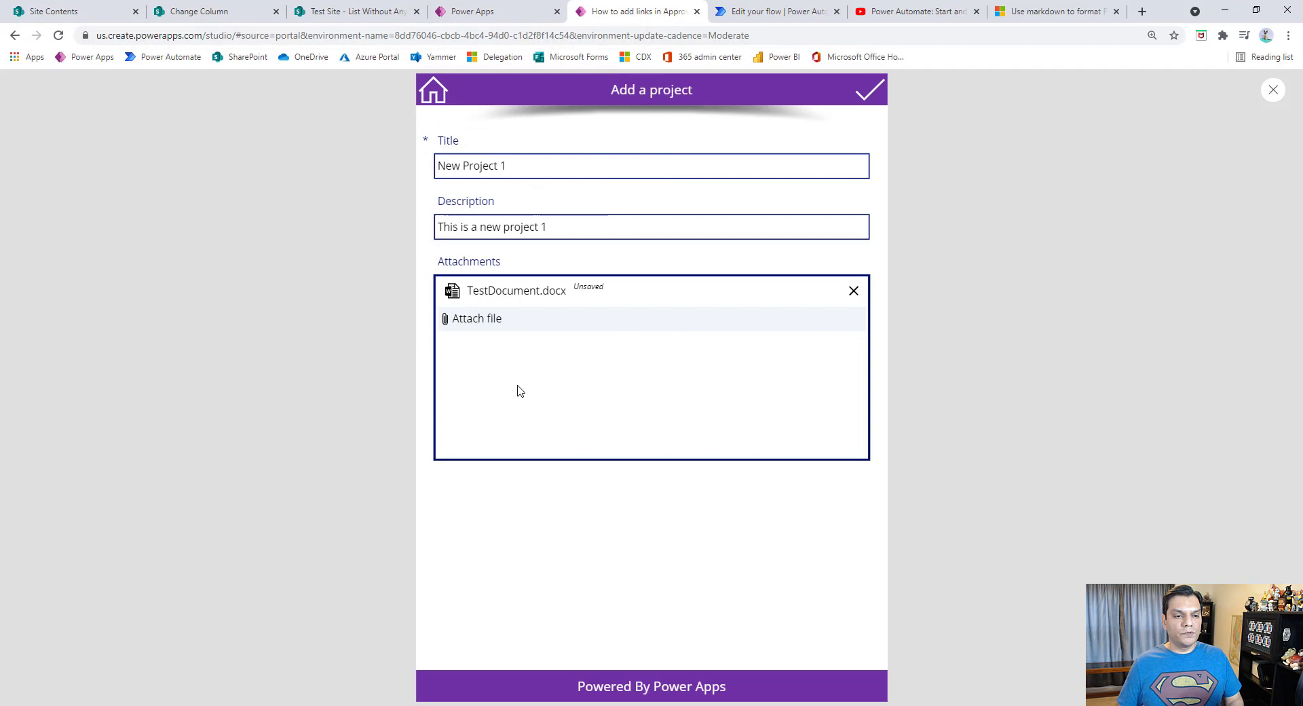
Step: Attach TestPDFDocument.pdf as a second file and submit New Project 1
click(489, 328)
drag(638, 119, 600, 215)
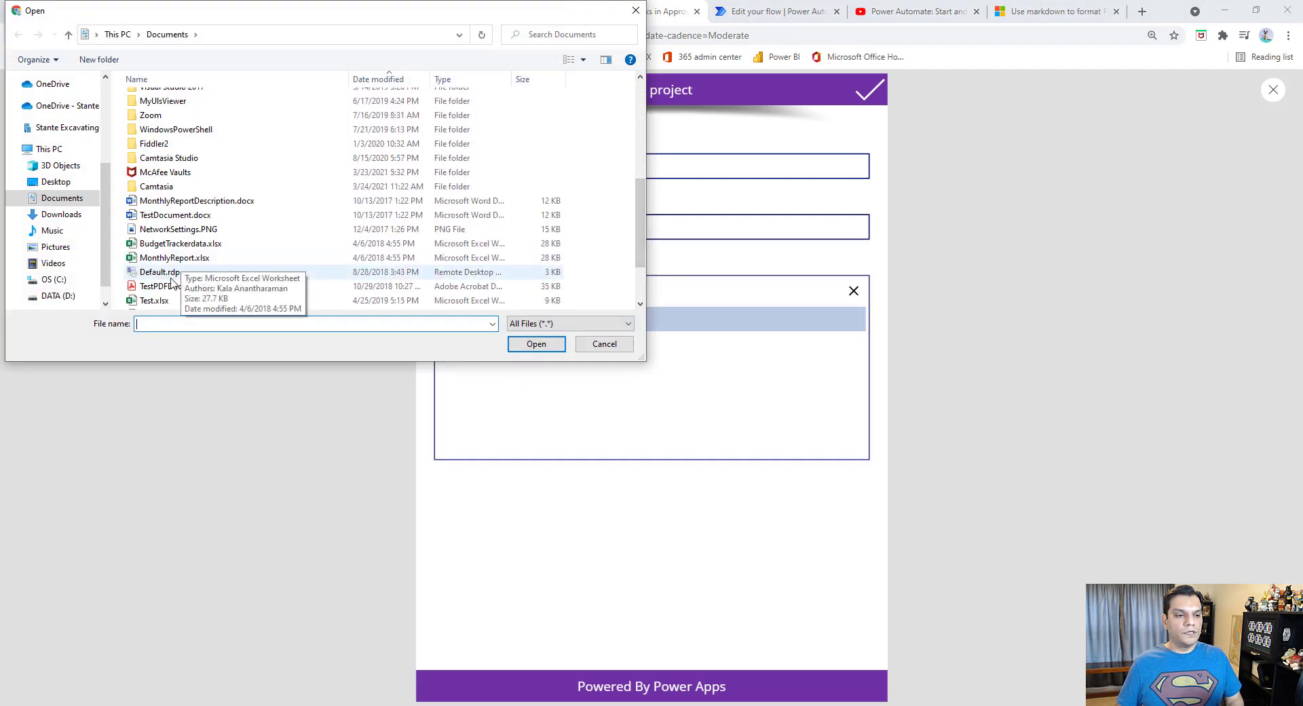
click(170, 286)
click(529, 343)
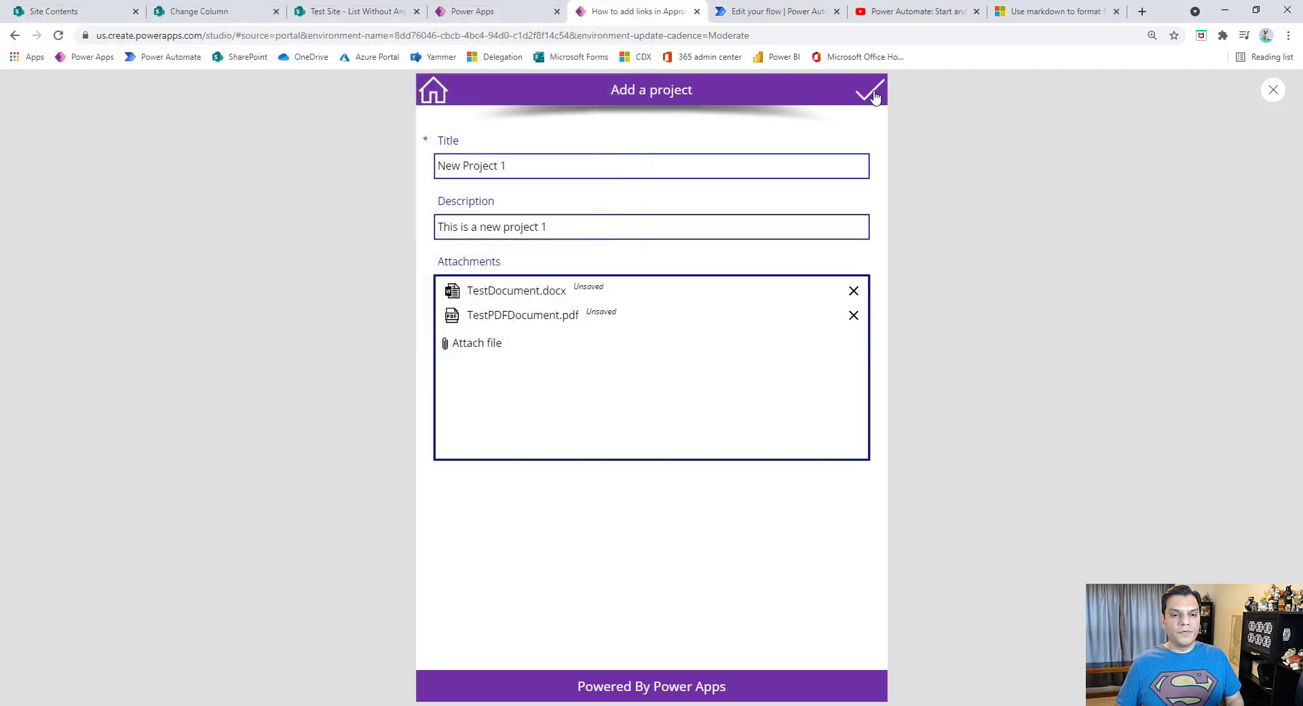
click(871, 91)
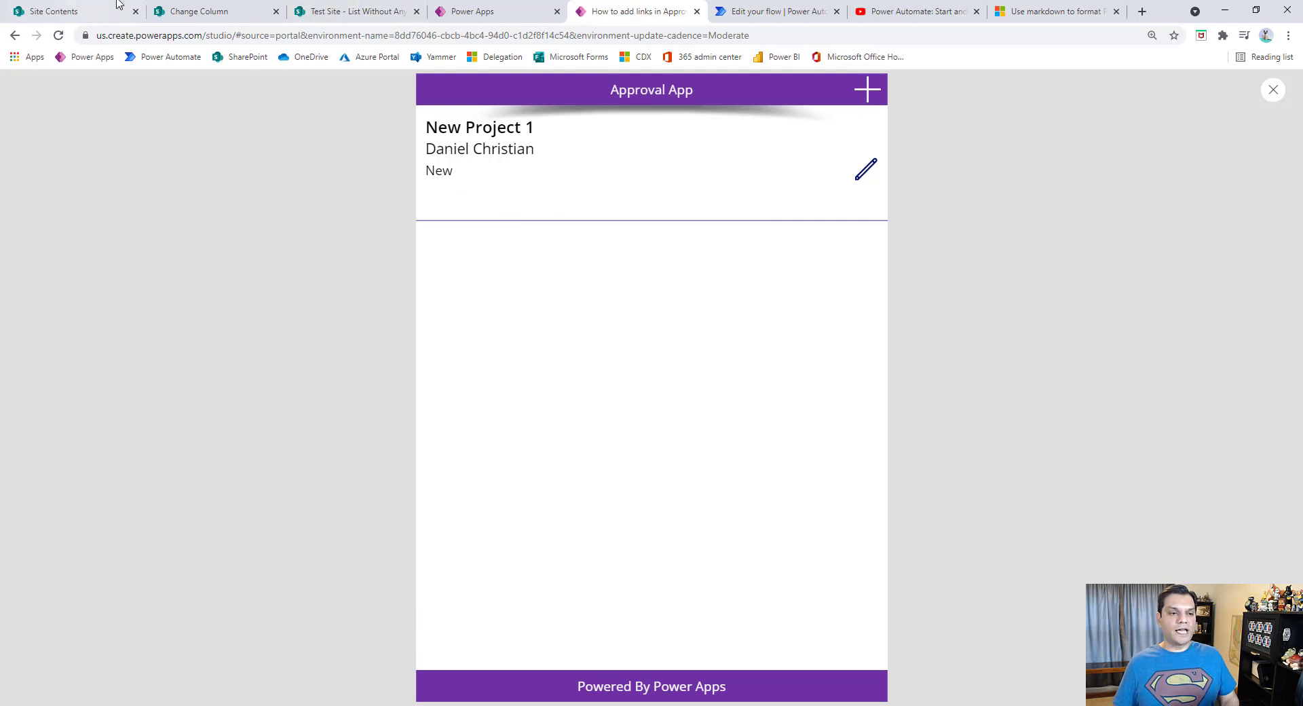
Step: Check the List Without Any Spaces list for the new item, then open the flow's newest run from its refreshed run history
click(354, 11)
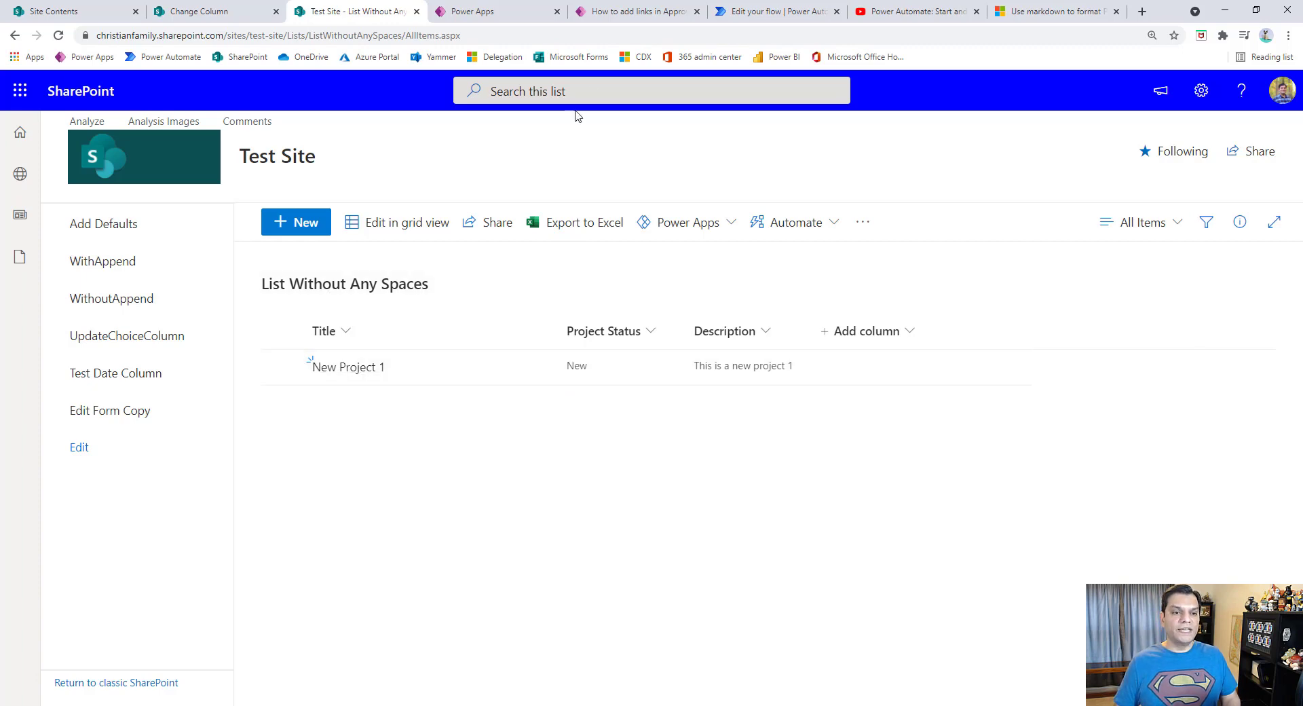
click(774, 10)
click(166, 117)
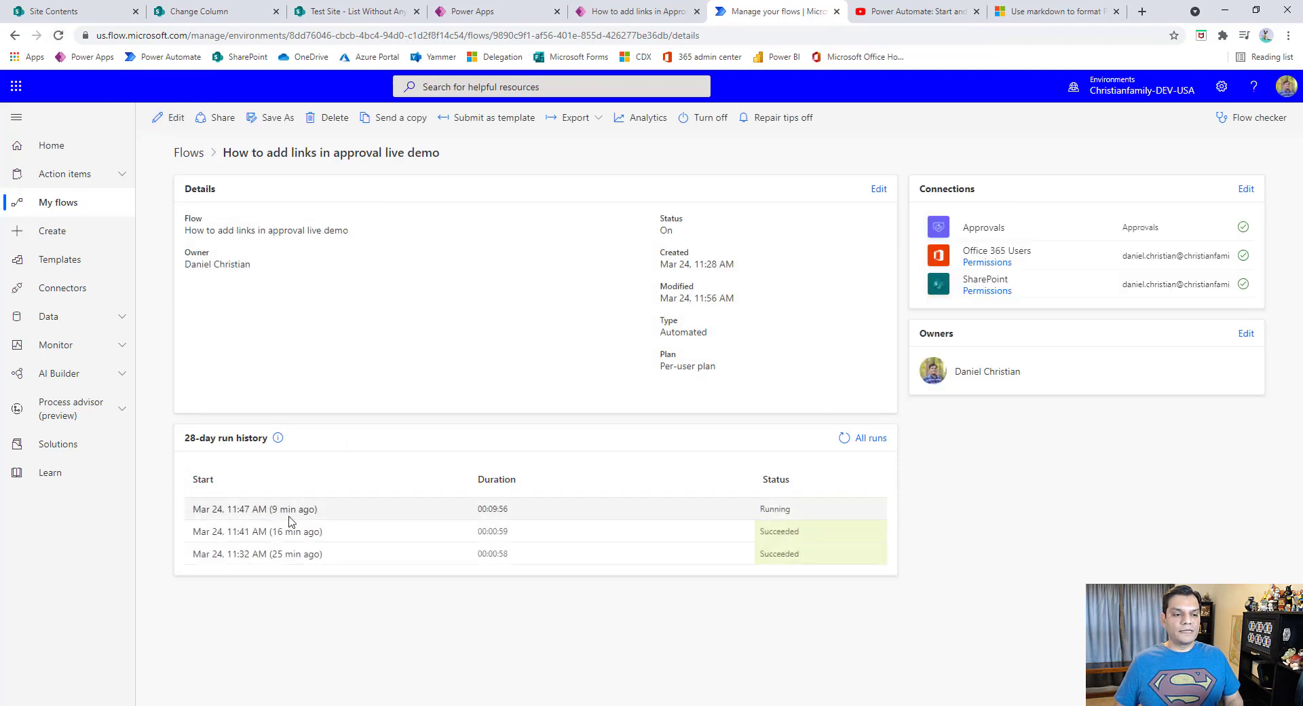
click(59, 35)
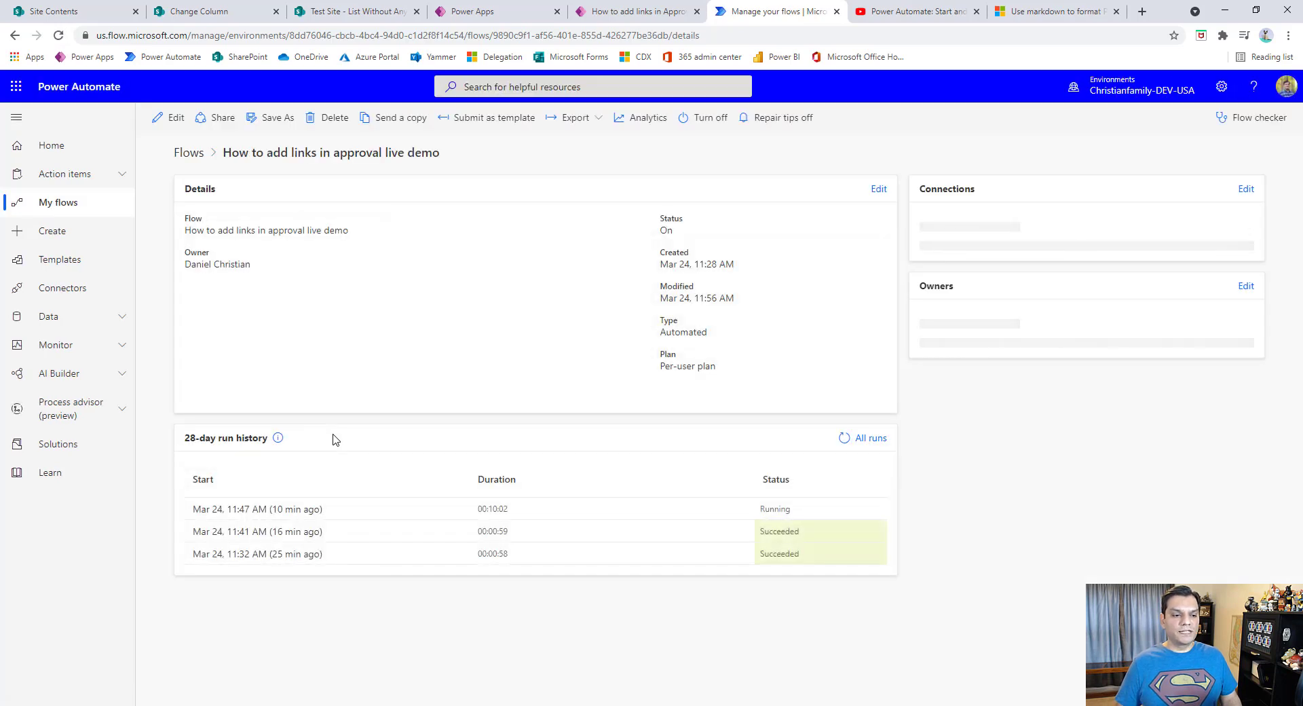
click(58, 37)
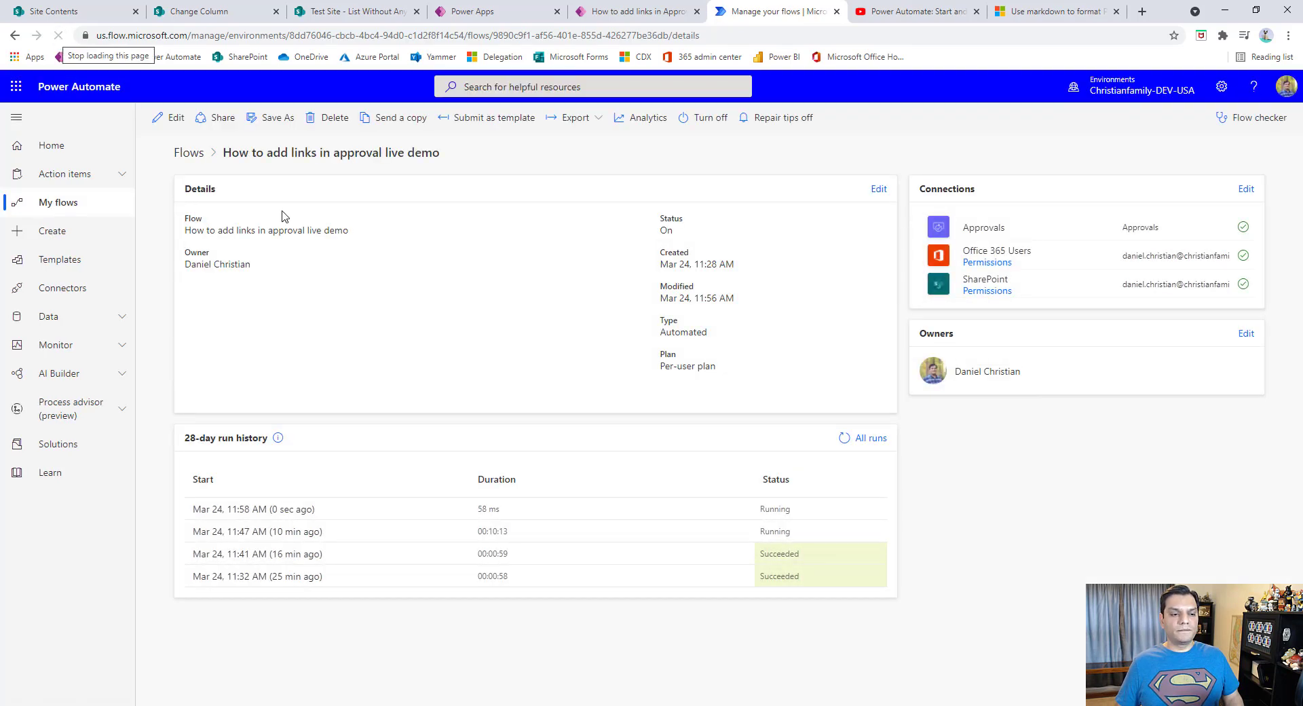
click(280, 517)
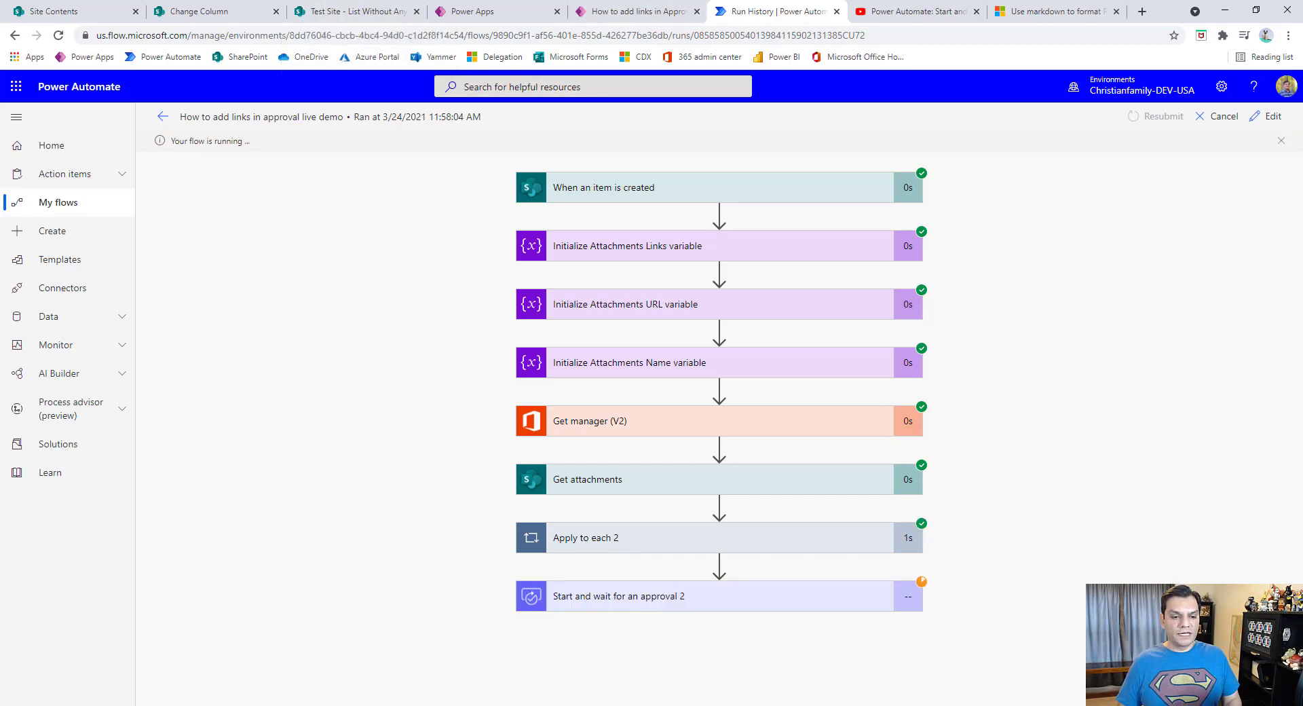
Step: Switch to the approver's Teams and Outlook and review the New Project 1 approval request and its attachment links
click(427, 663)
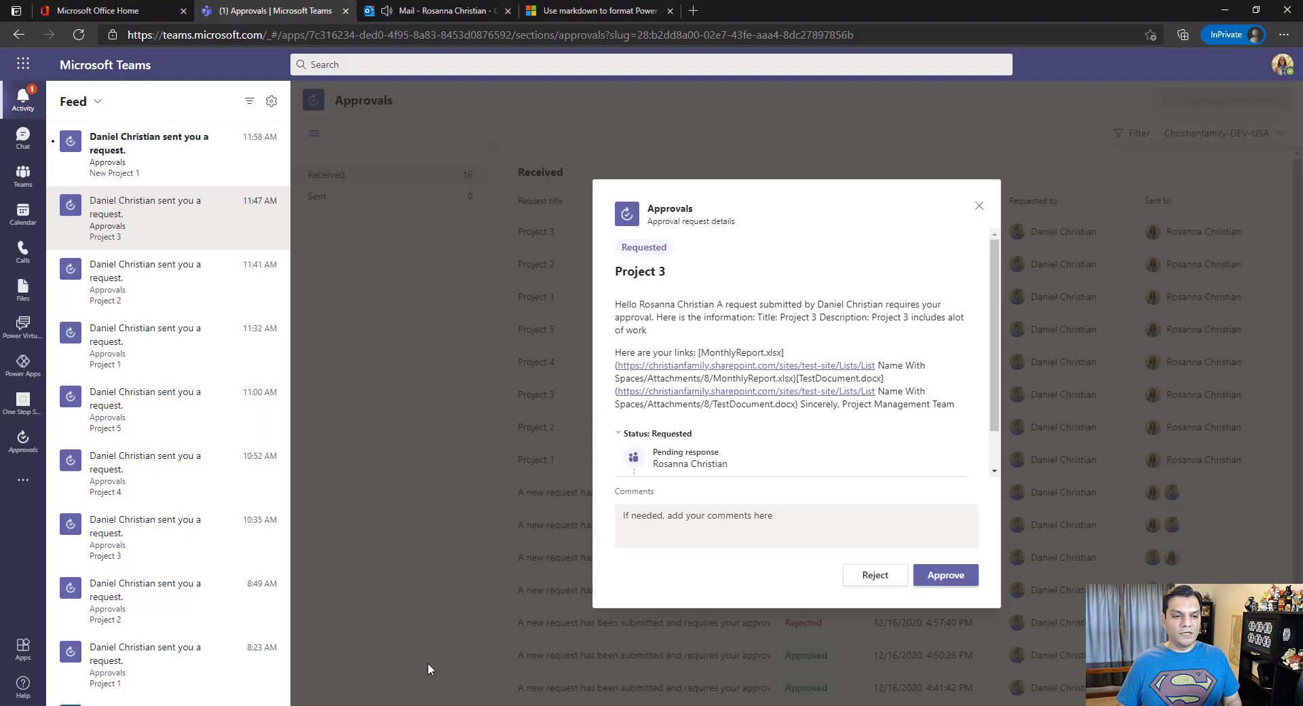
click(979, 206)
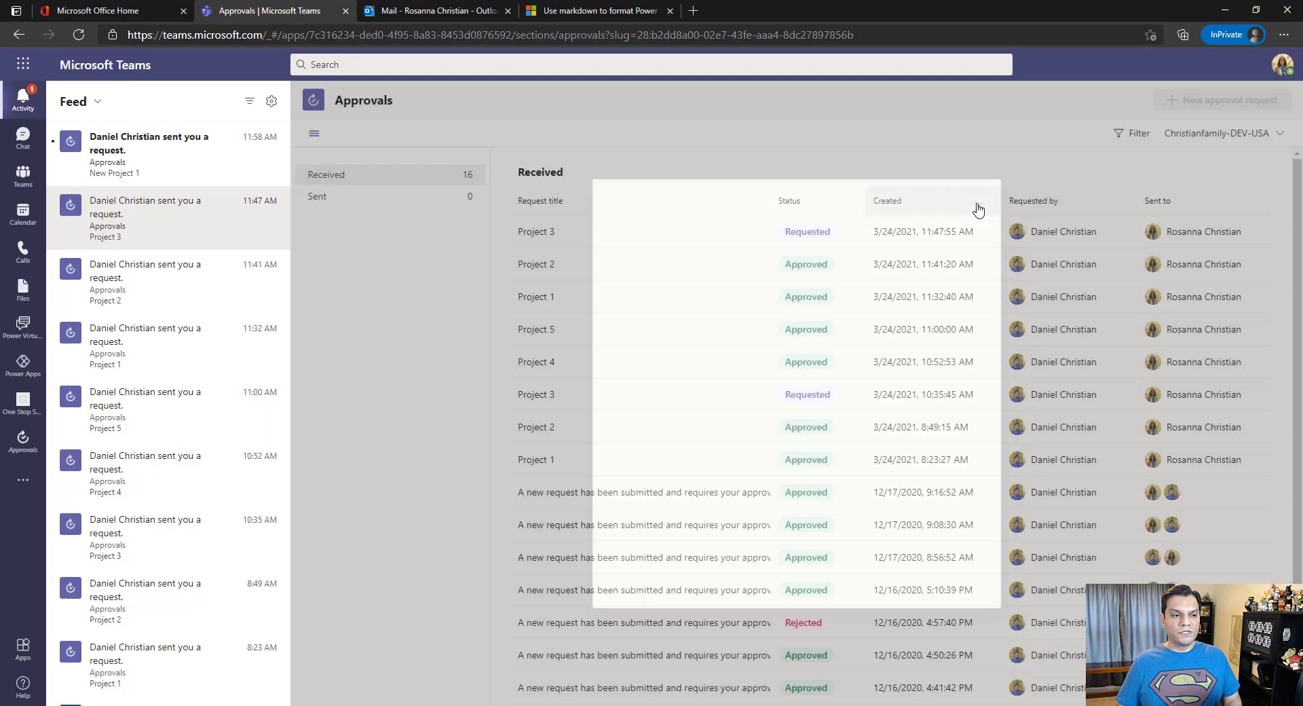
click(143, 169)
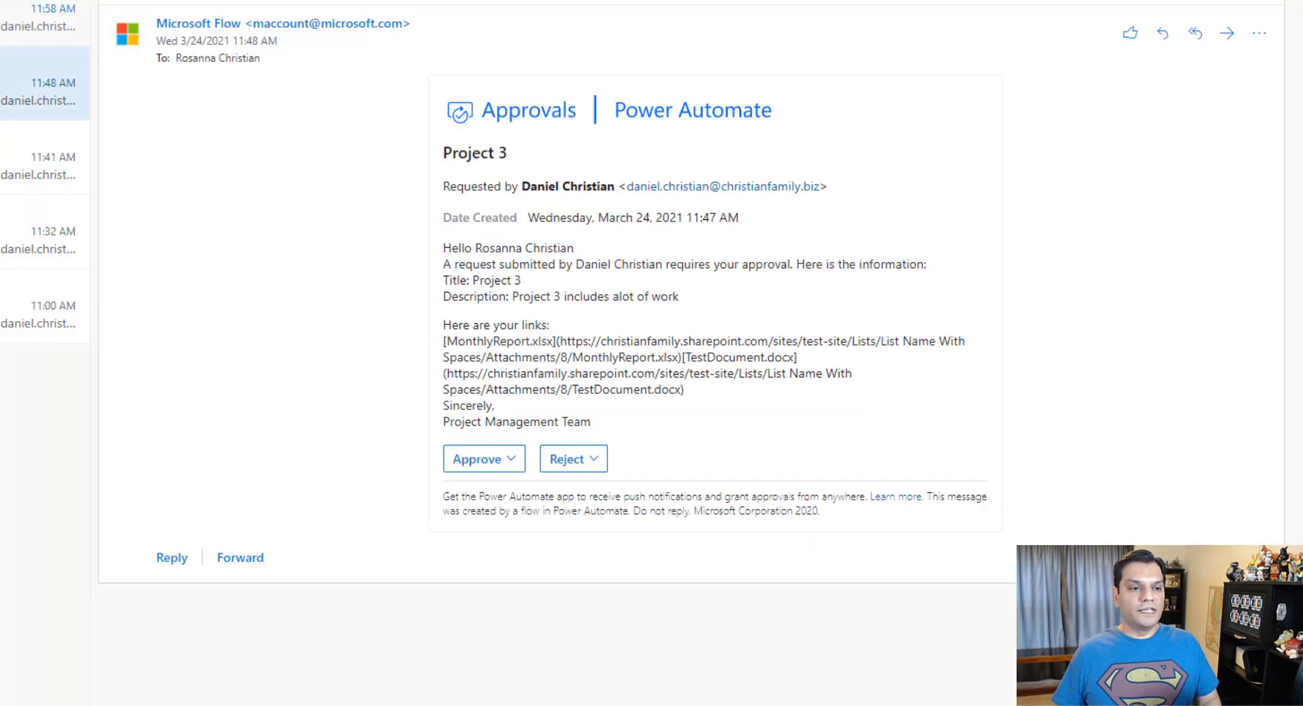
click(38, 17)
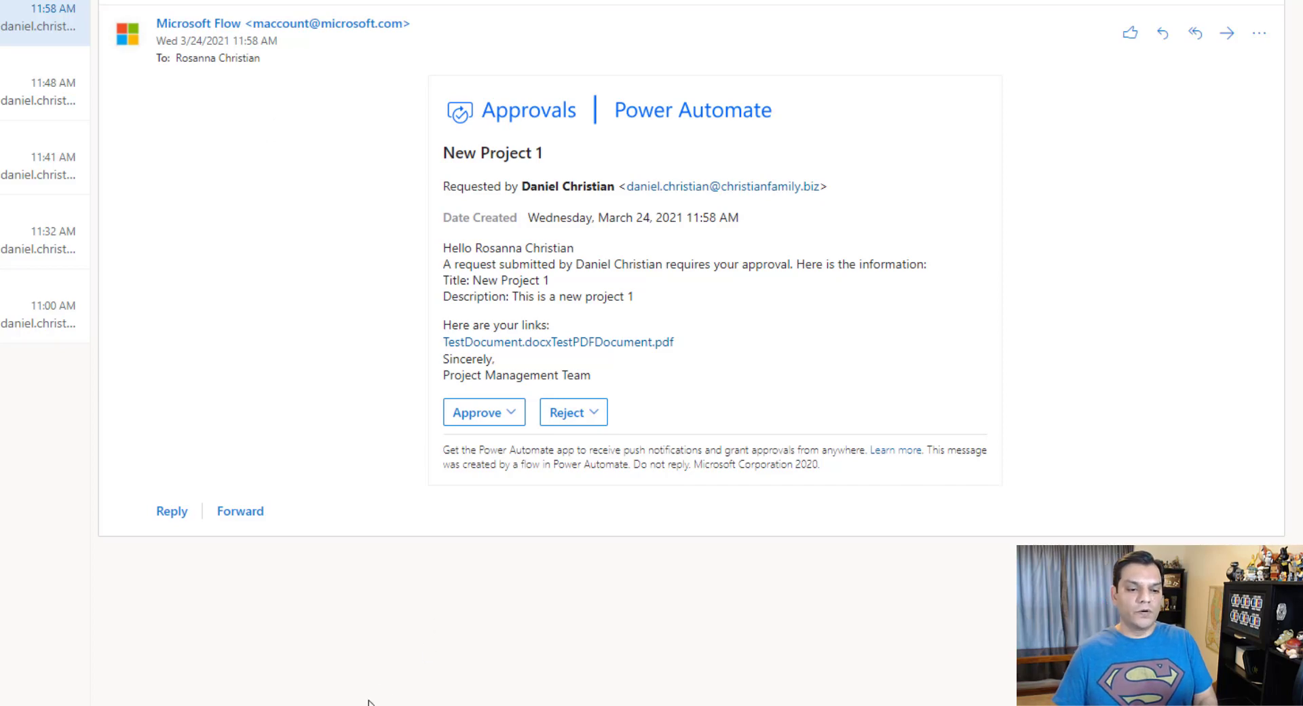
Step: Return to Power Automate, edit the flow, and insert a line break before the DisplayName link in the Append to string variable value
mouse_move(343, 703)
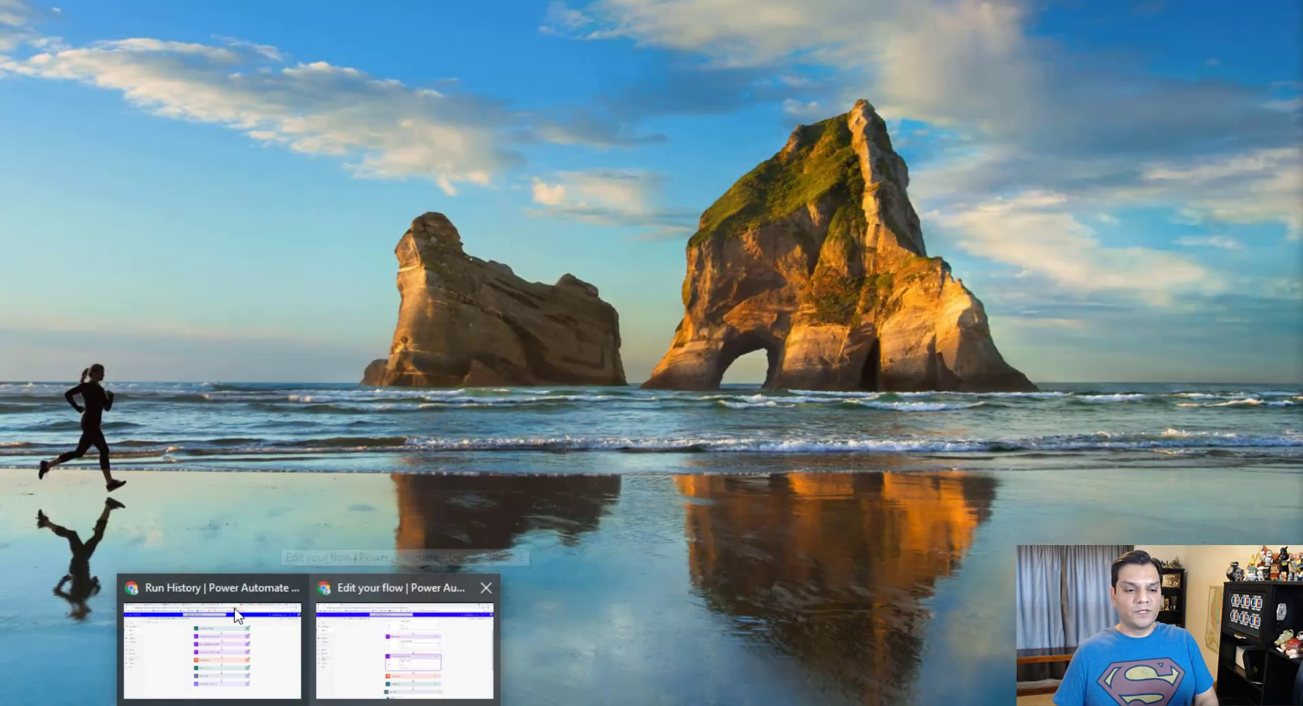
click(236, 611)
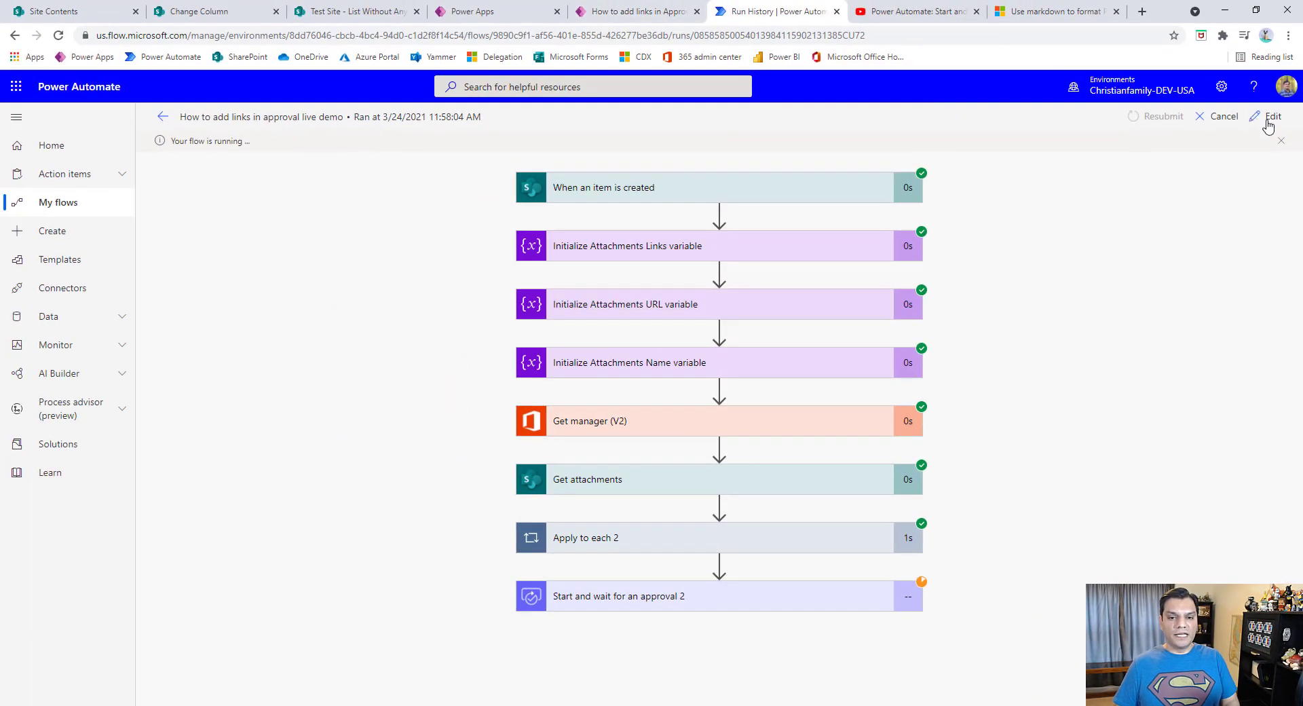
click(1267, 122)
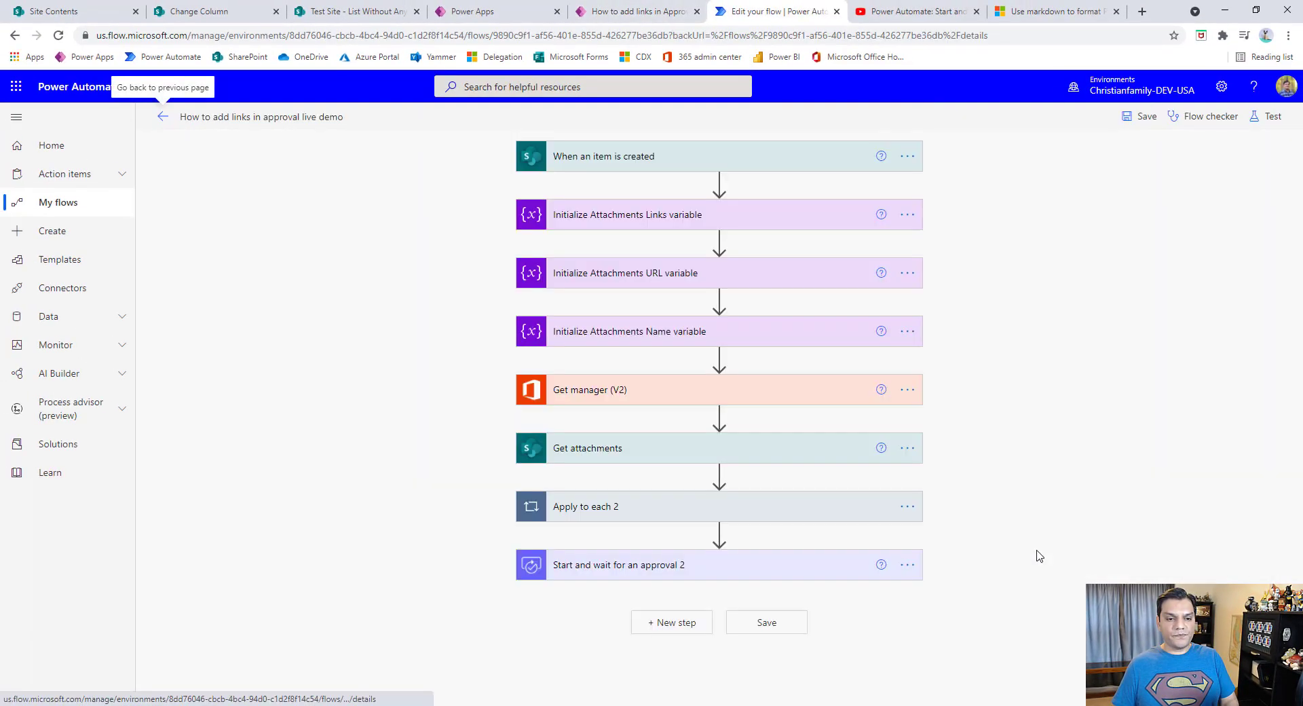
click(598, 506)
scroll(321, 561, down, 2)
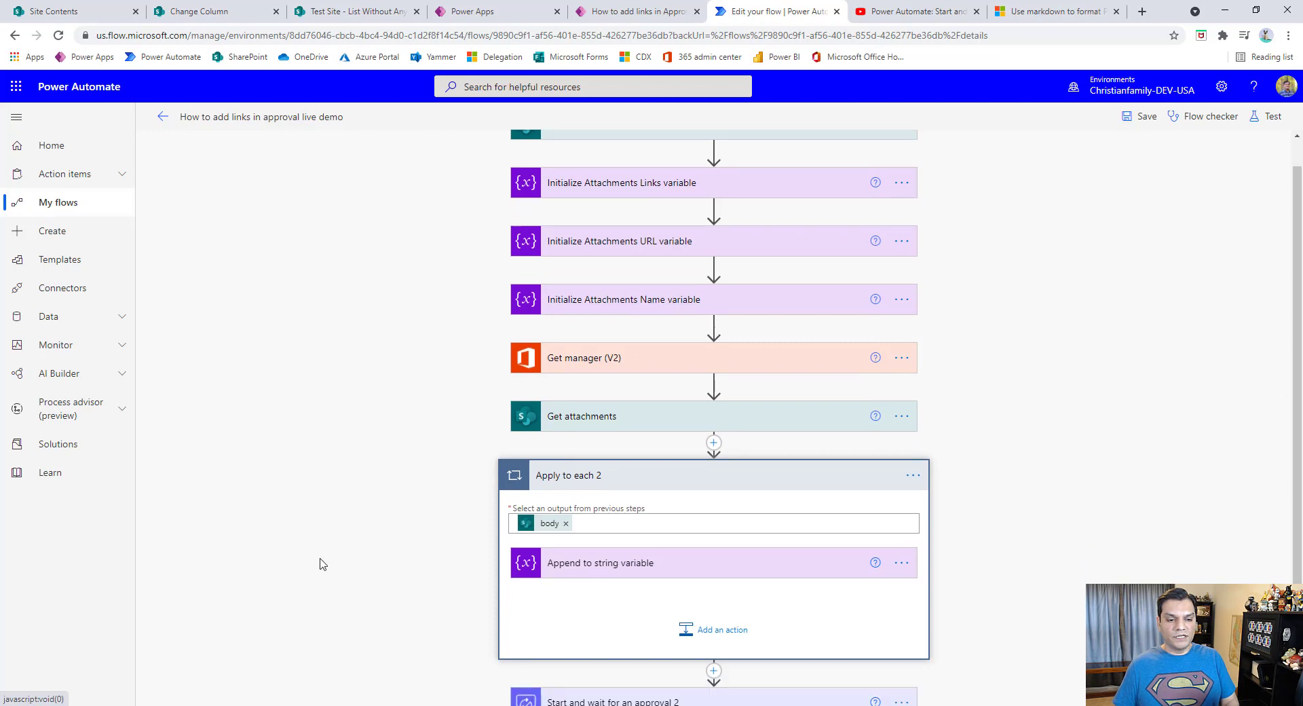
click(654, 485)
click(819, 537)
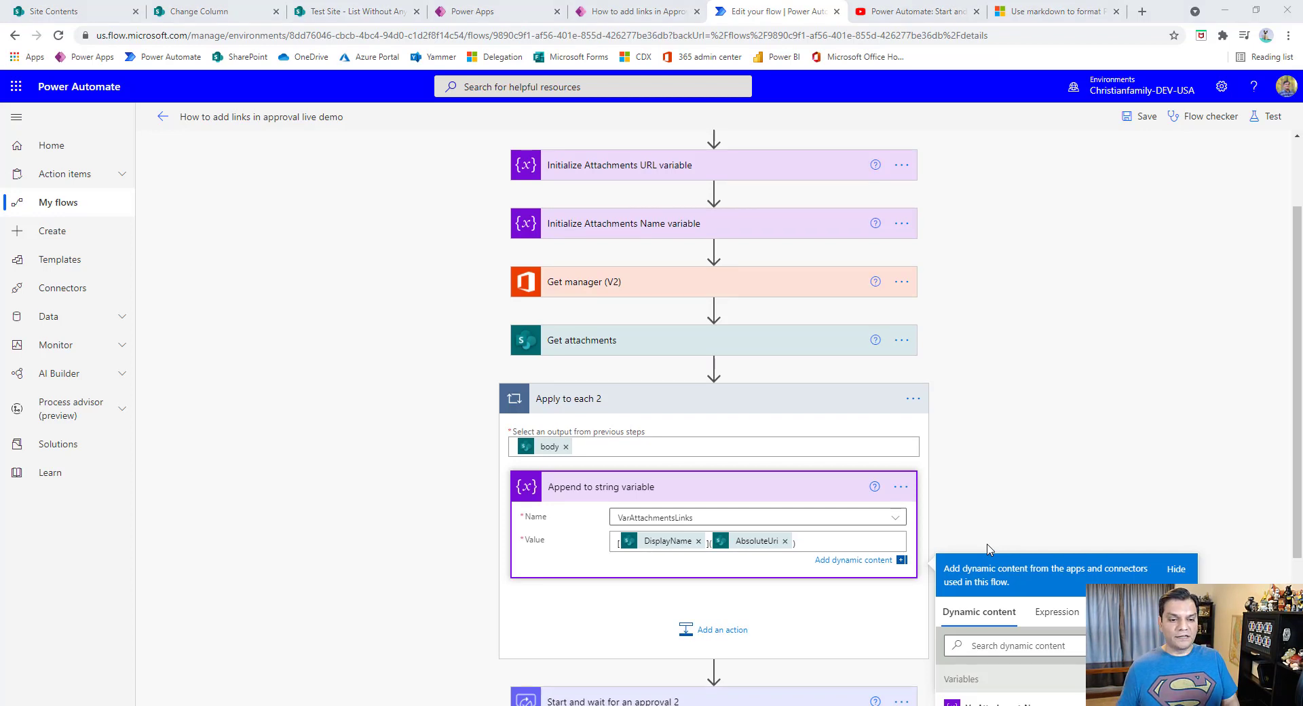
click(890, 550)
key(Return)
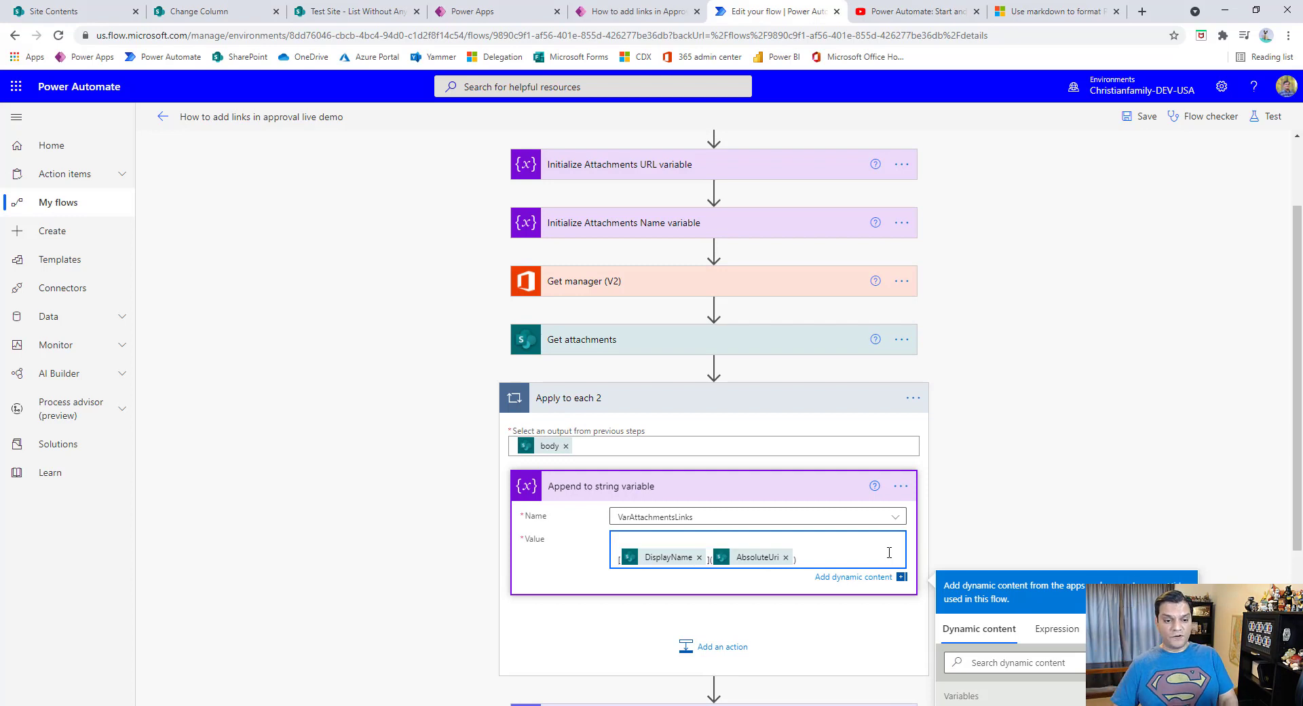
click(1032, 526)
scroll(317, 608, down, 2)
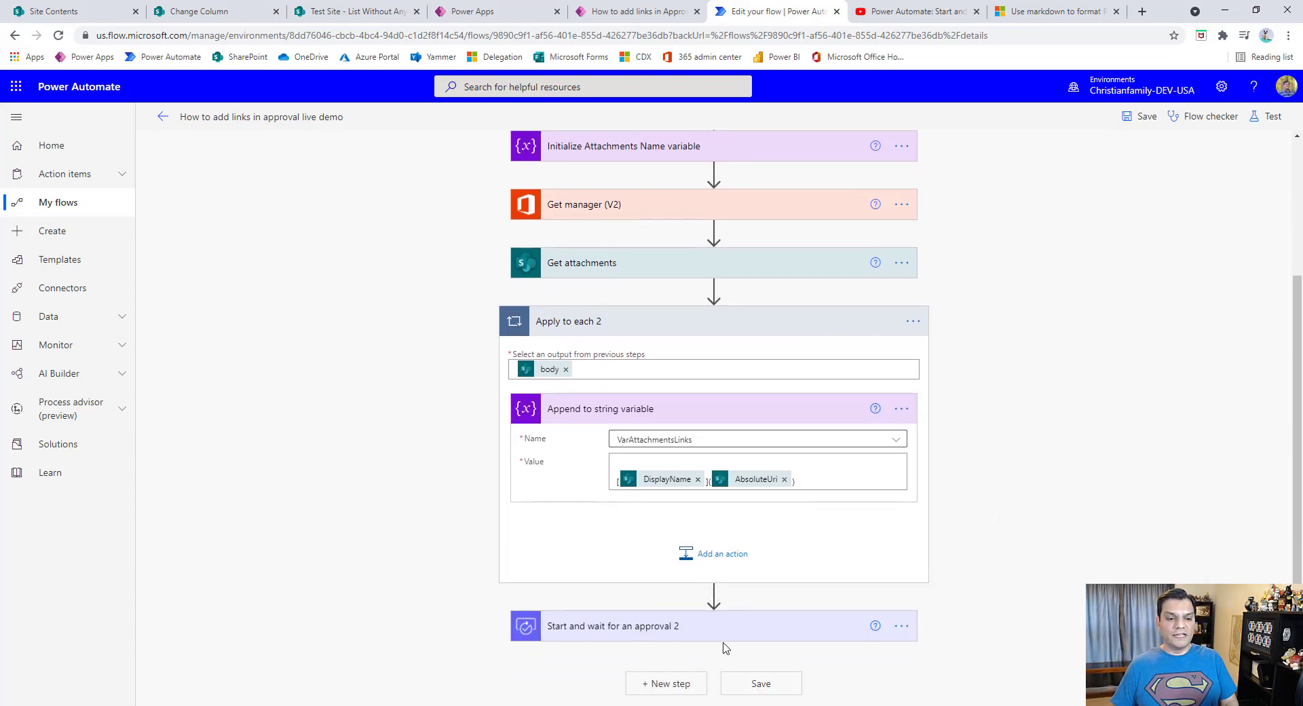
Step: Insert a blank line below "Here are your links:" in the approval details and save the flow
click(581, 640)
scroll(300, 624, down, 5)
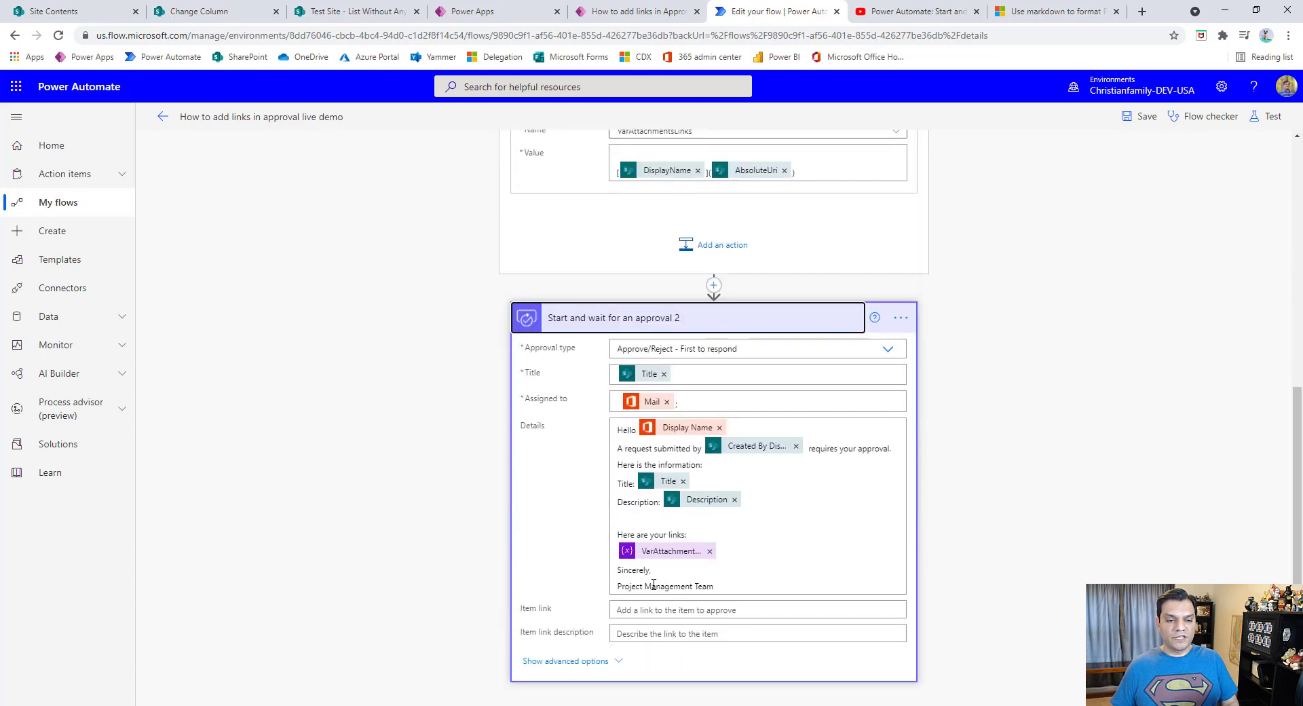
click(724, 536)
key(Return)
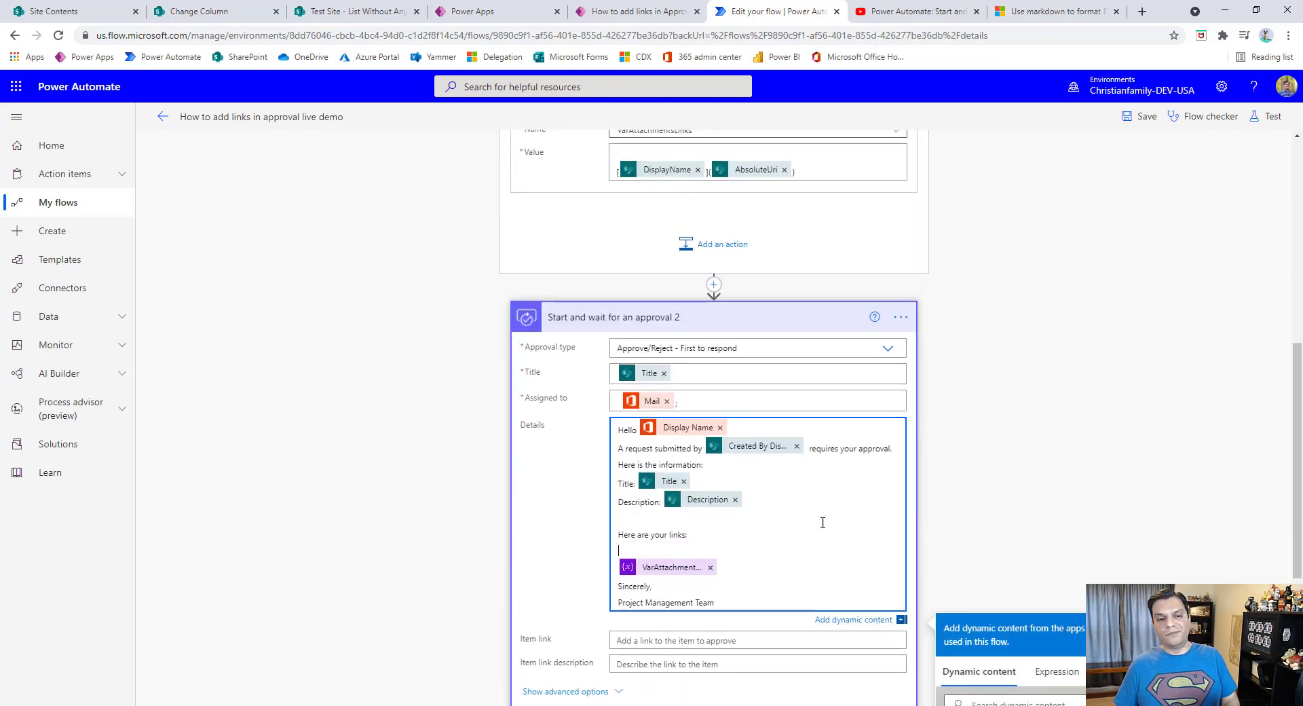
click(641, 151)
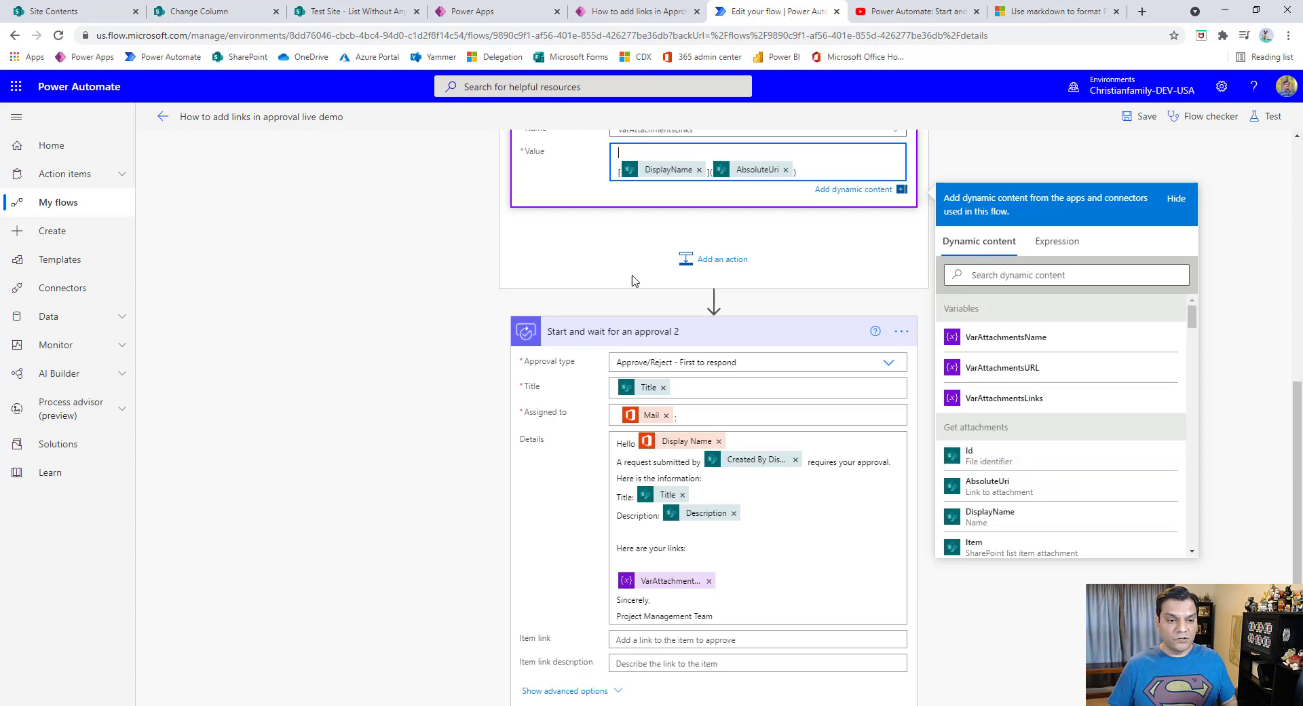
scroll(631, 279, up, 2)
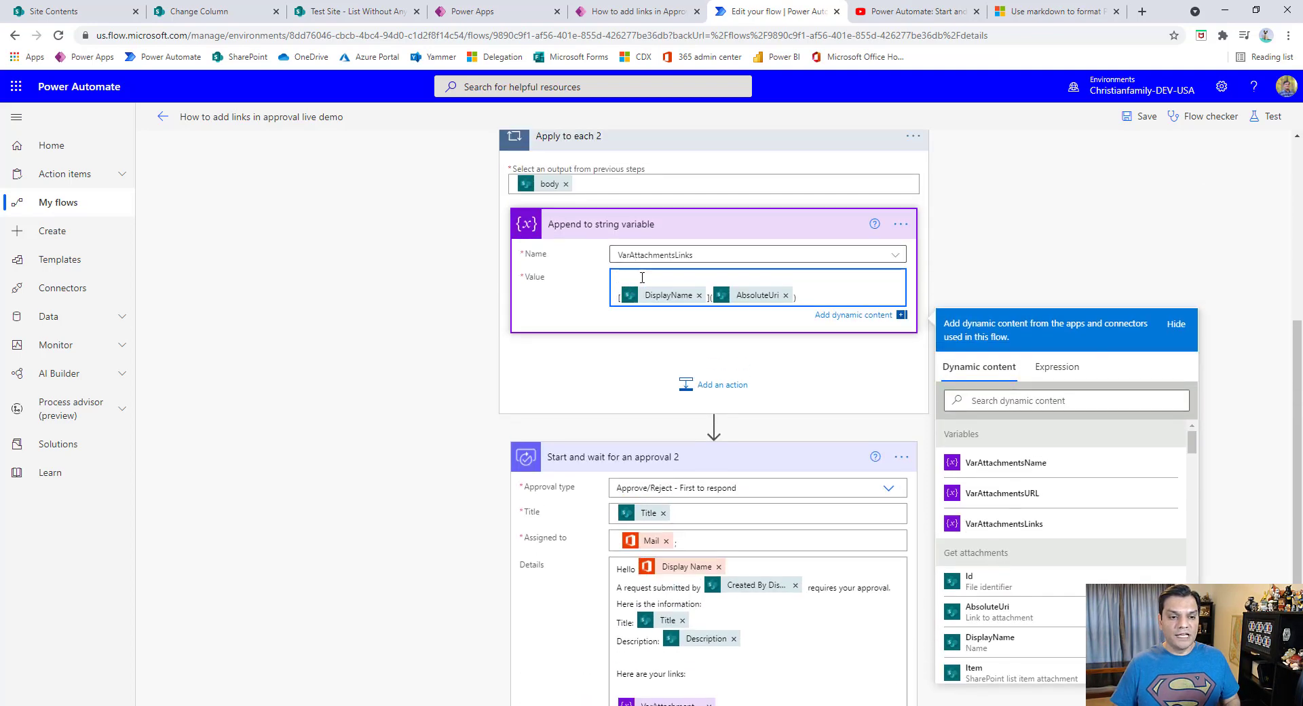
click(1141, 116)
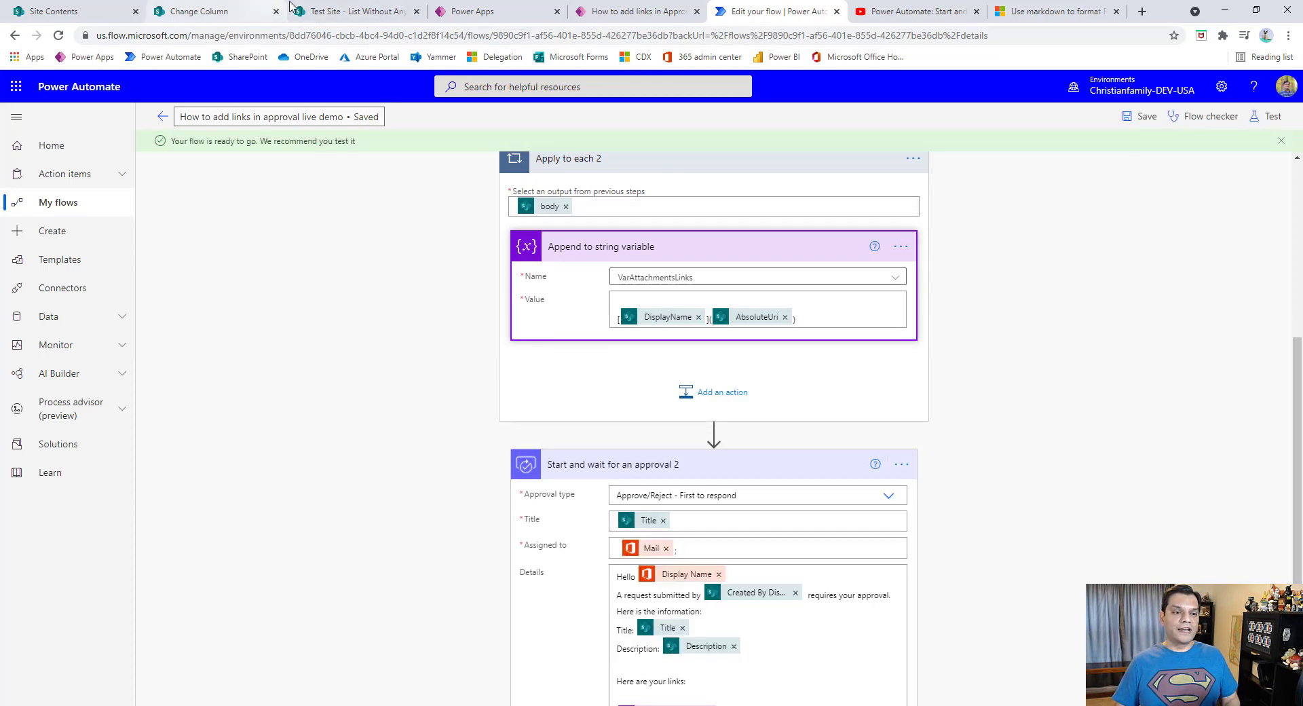
Step: Switch to the app preview and start a project titled New Project 2 with the description "This is the best project to work on every"
click(639, 12)
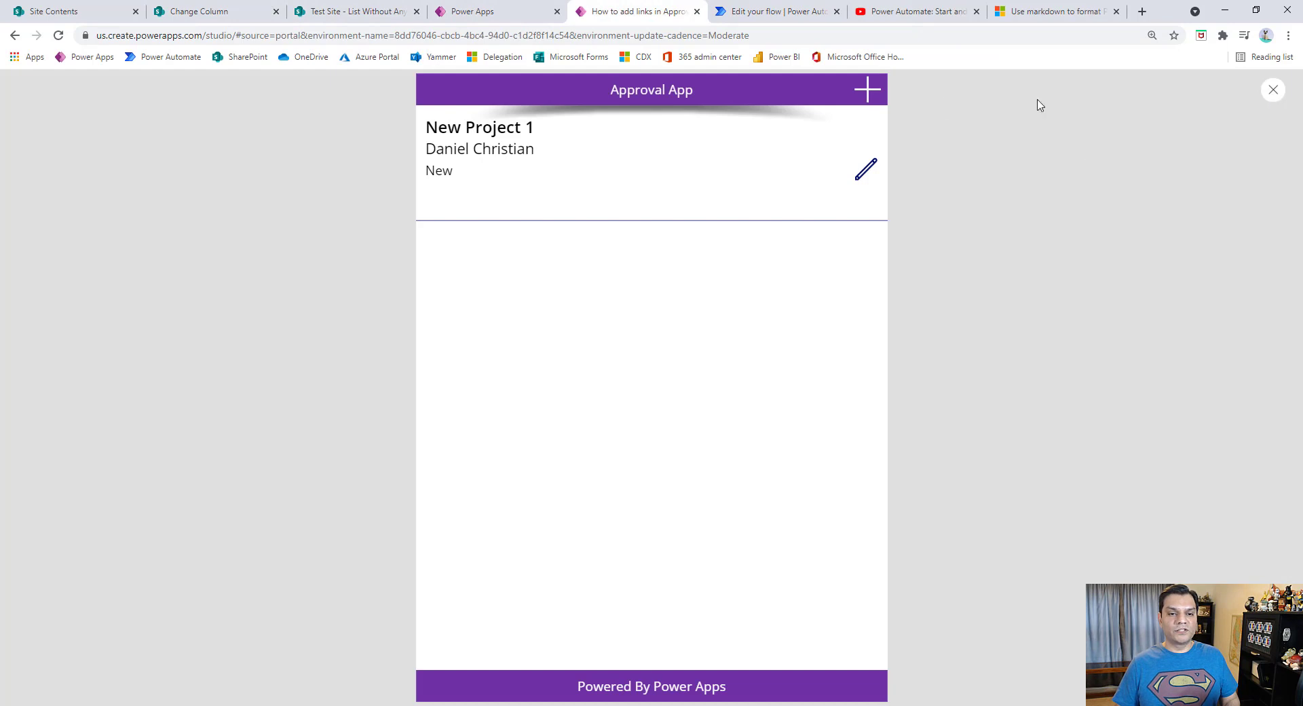
click(866, 89)
click(487, 175)
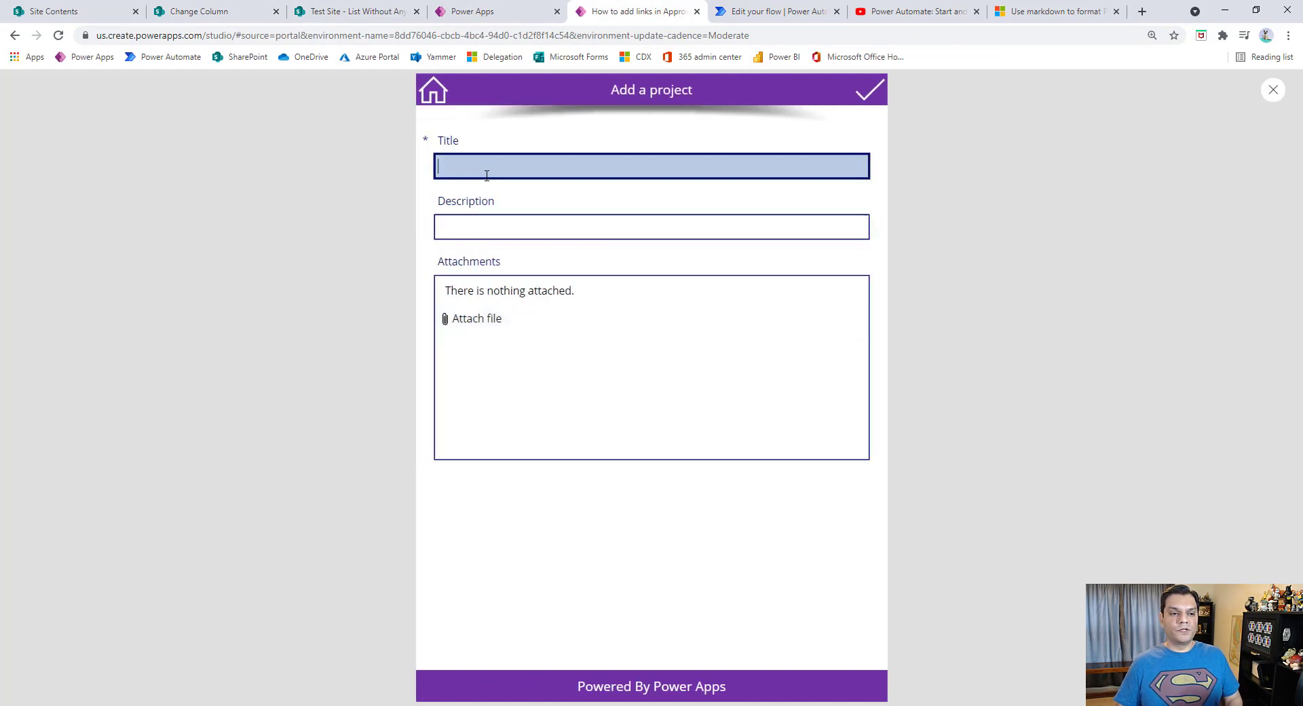
text(New Projec)
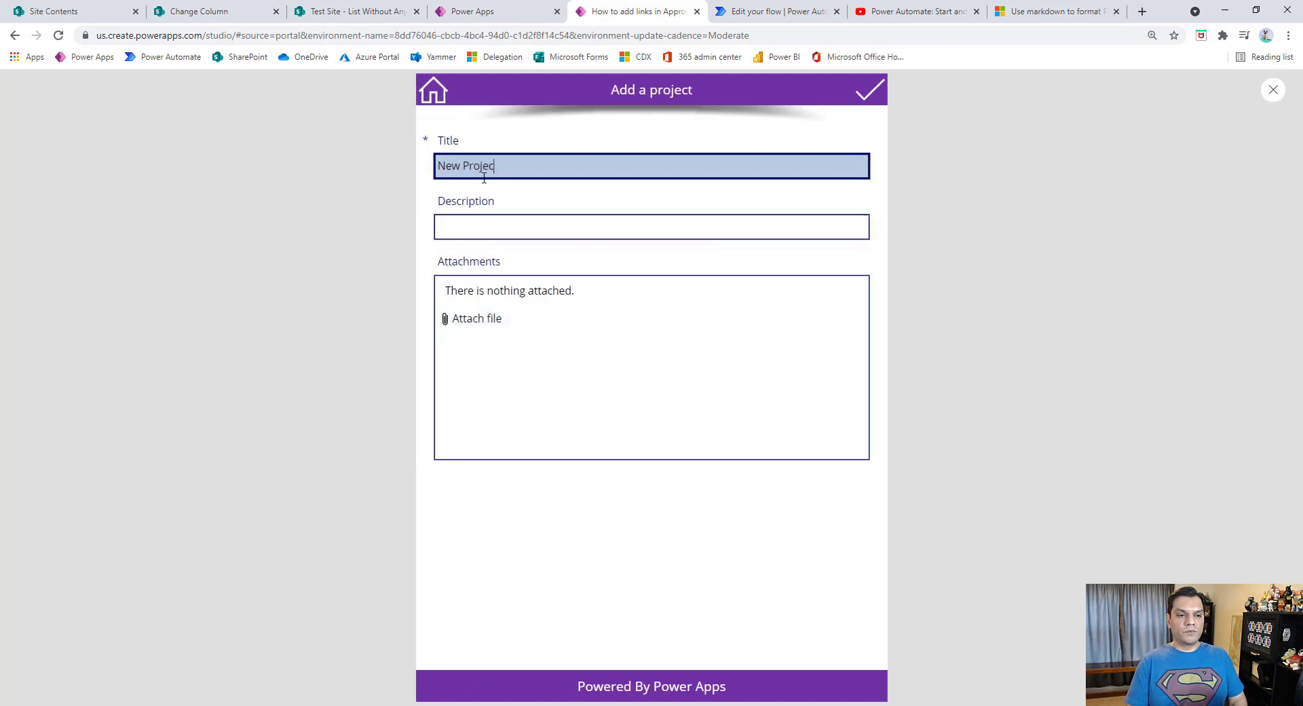
text(t 2)
click(476, 219)
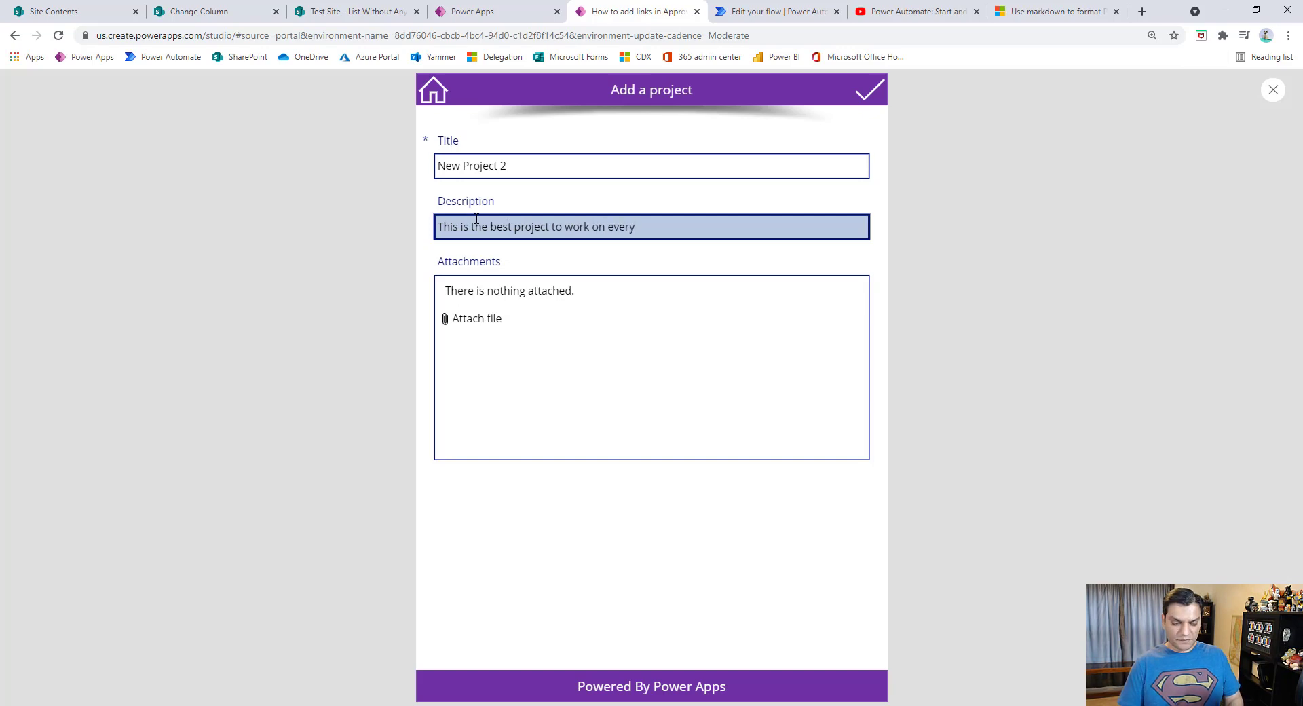
Step: Attach TestDocument.docx from the Documents folder to New Project 2
click(452, 328)
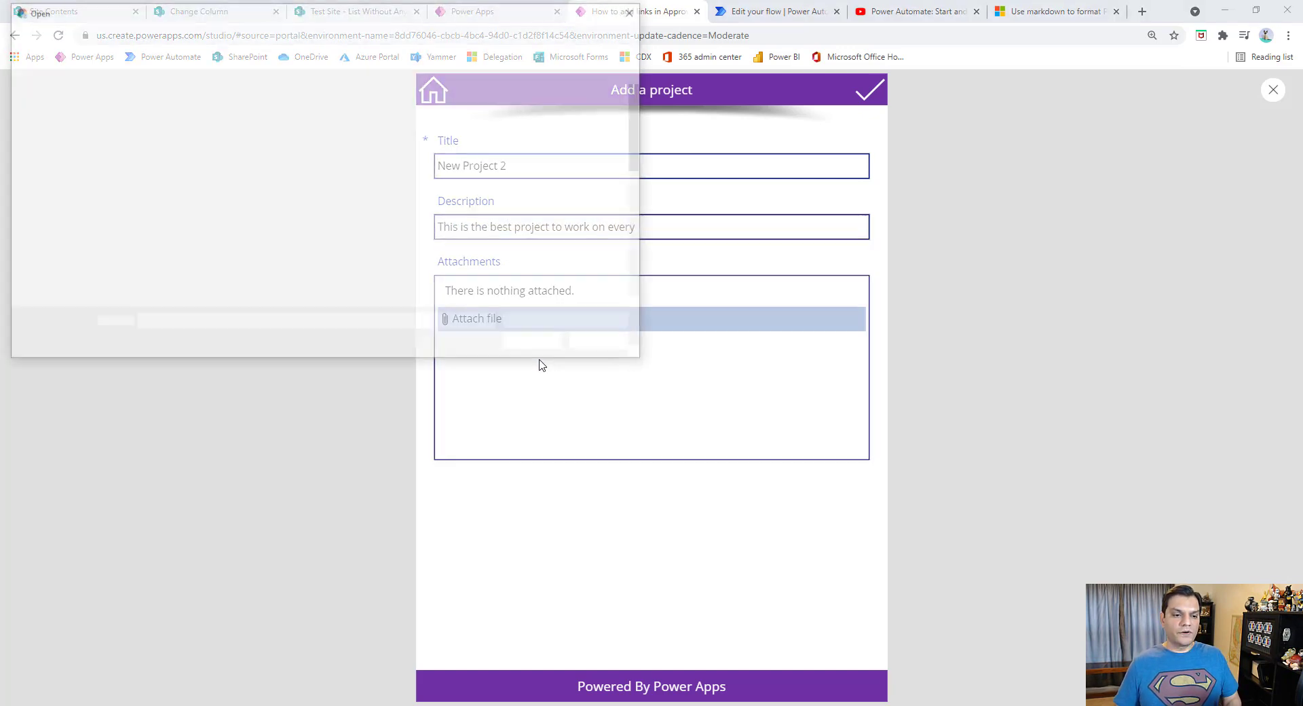
drag(638, 153, 626, 253)
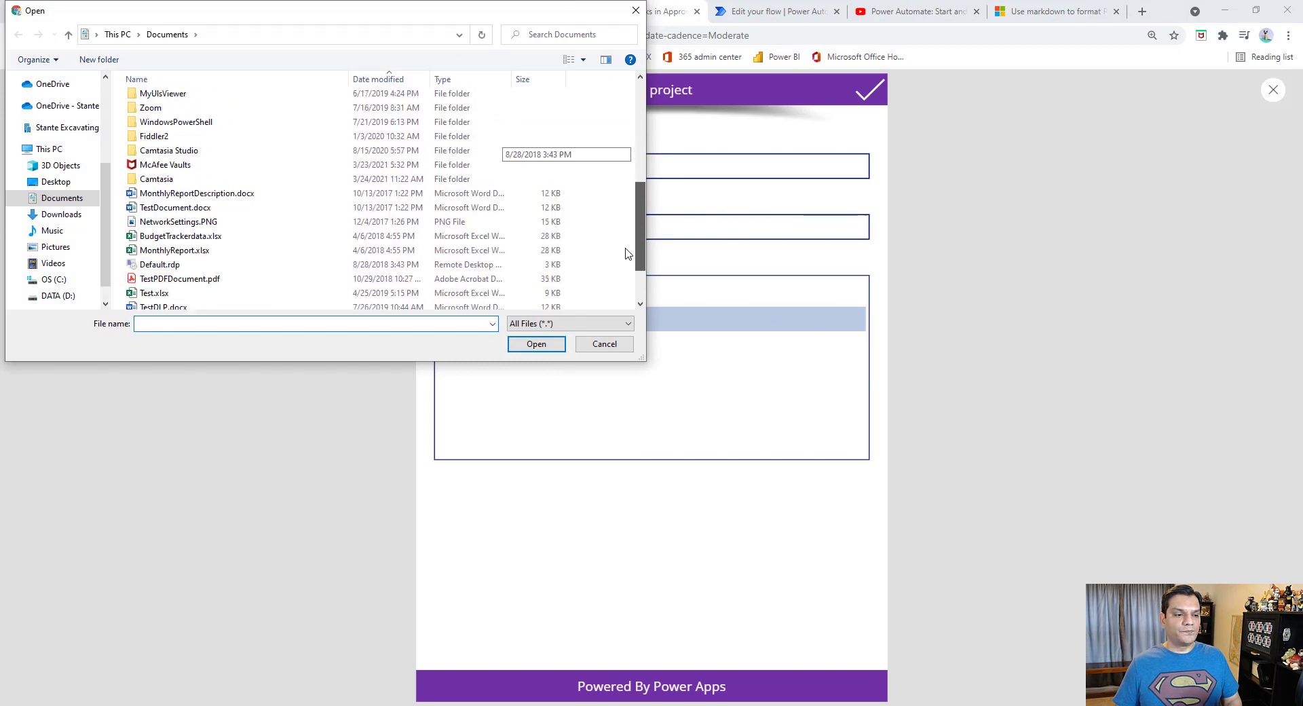
click(203, 199)
click(535, 344)
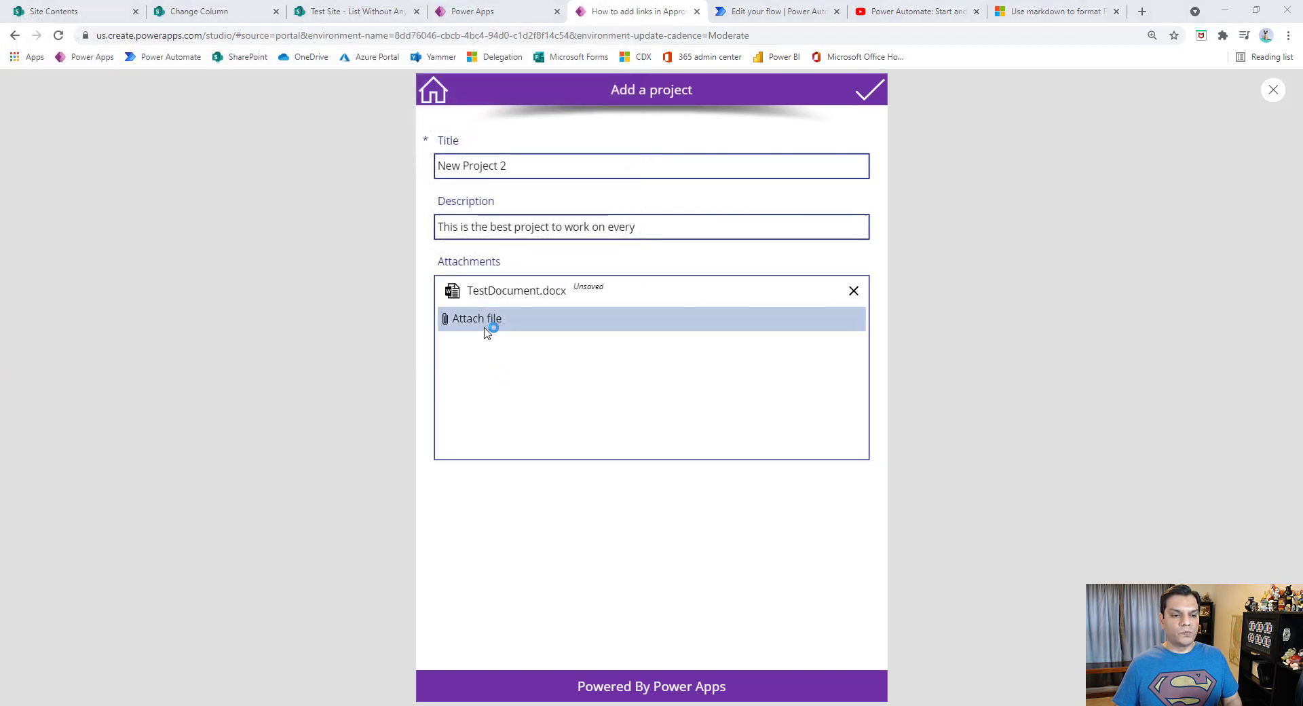
Step: Attach BudgetTrackerdata.xlsx from the Documents folder to New Project 2
click(489, 329)
scroll(211, 276, down, 6)
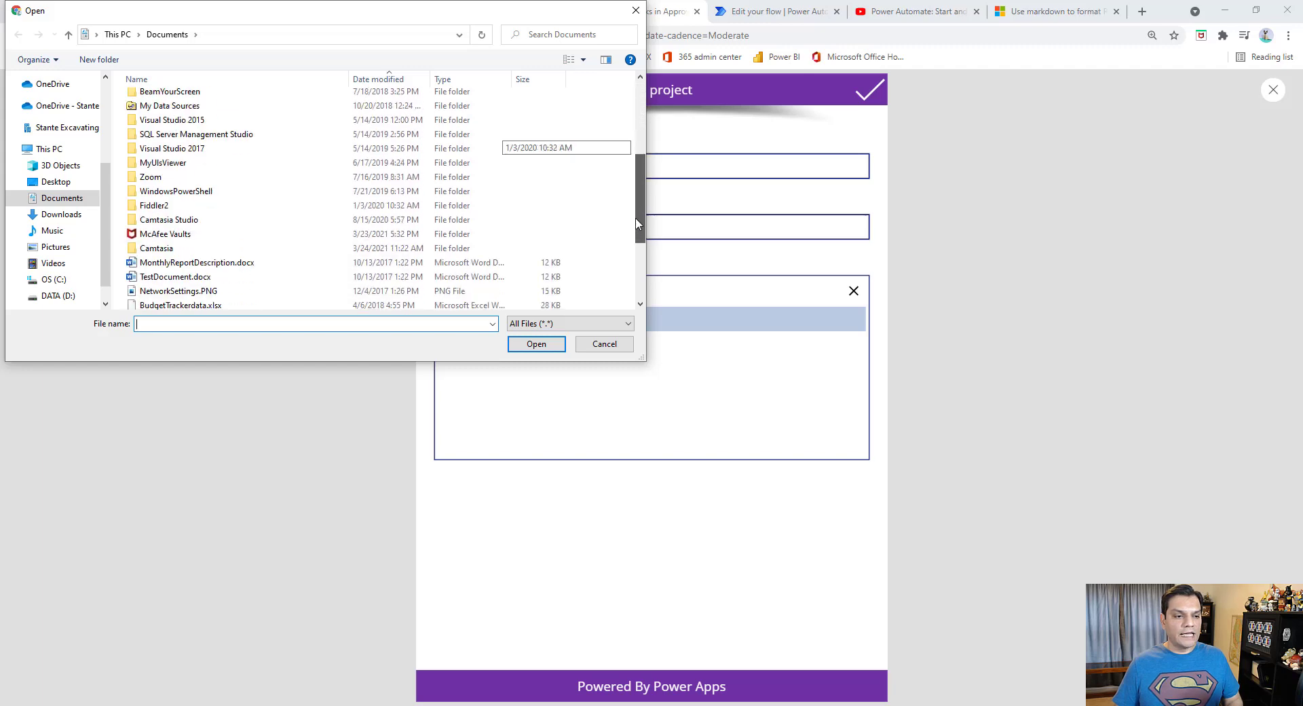
click(204, 262)
click(197, 248)
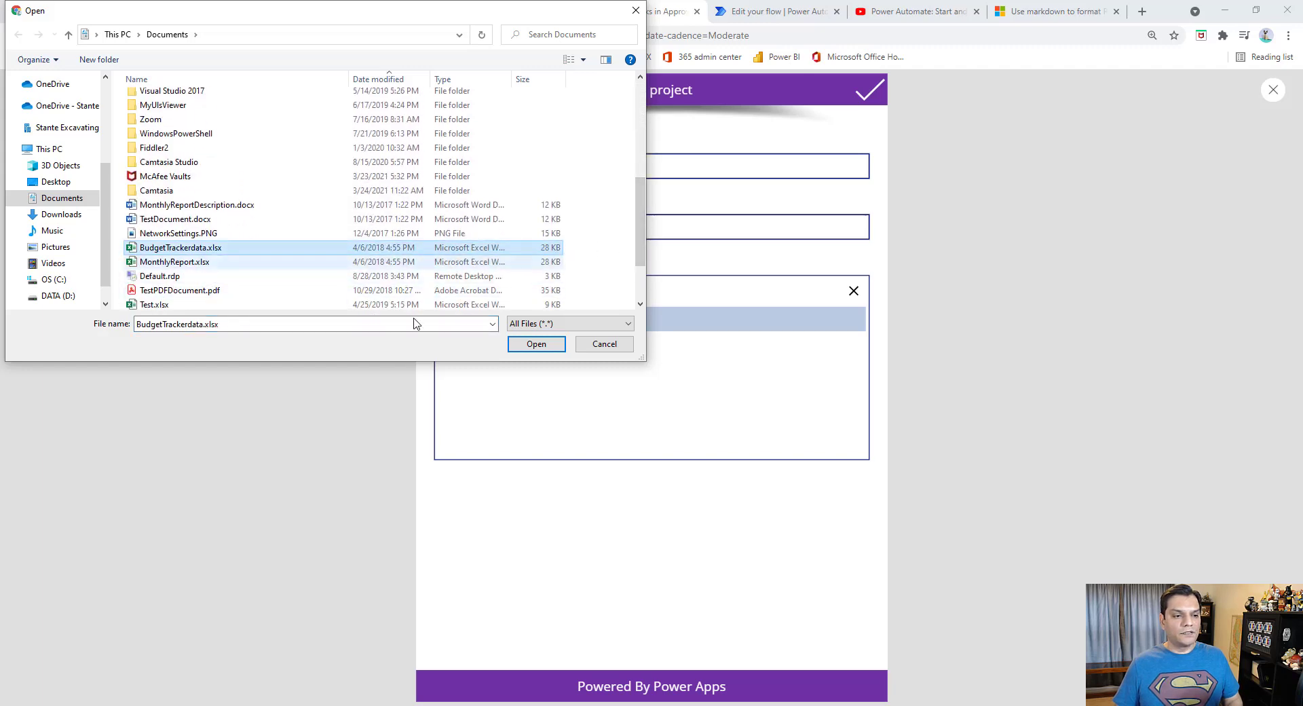
click(535, 345)
Step: Attach TestPDFDocument.pdf from the Documents folder to New Project 2 and submit the project
click(494, 350)
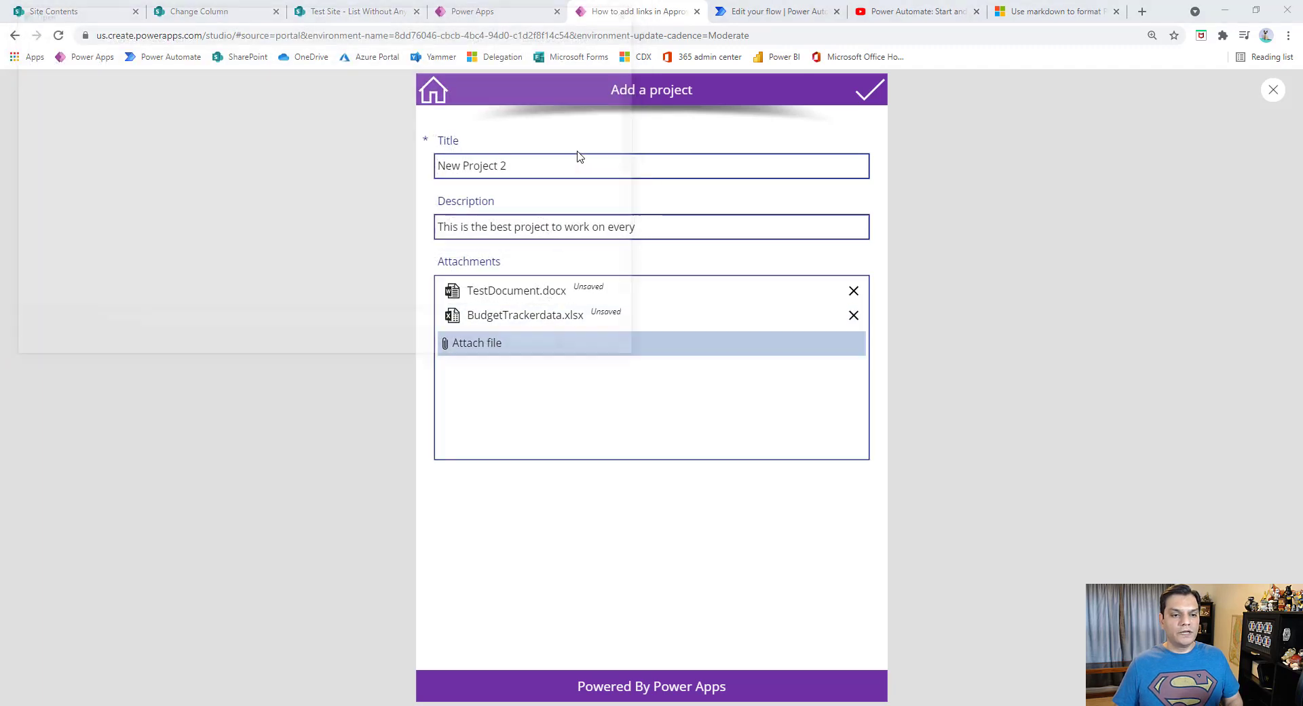
drag(644, 138, 643, 238)
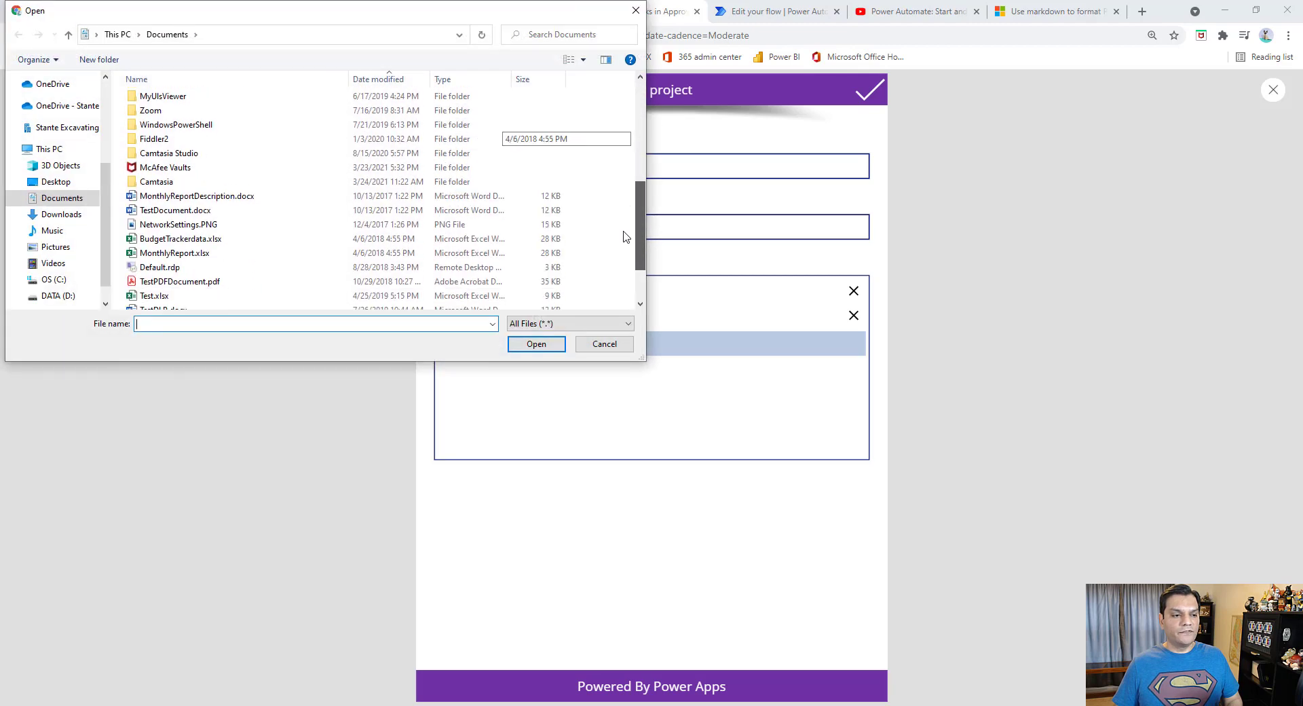
click(180, 277)
click(535, 344)
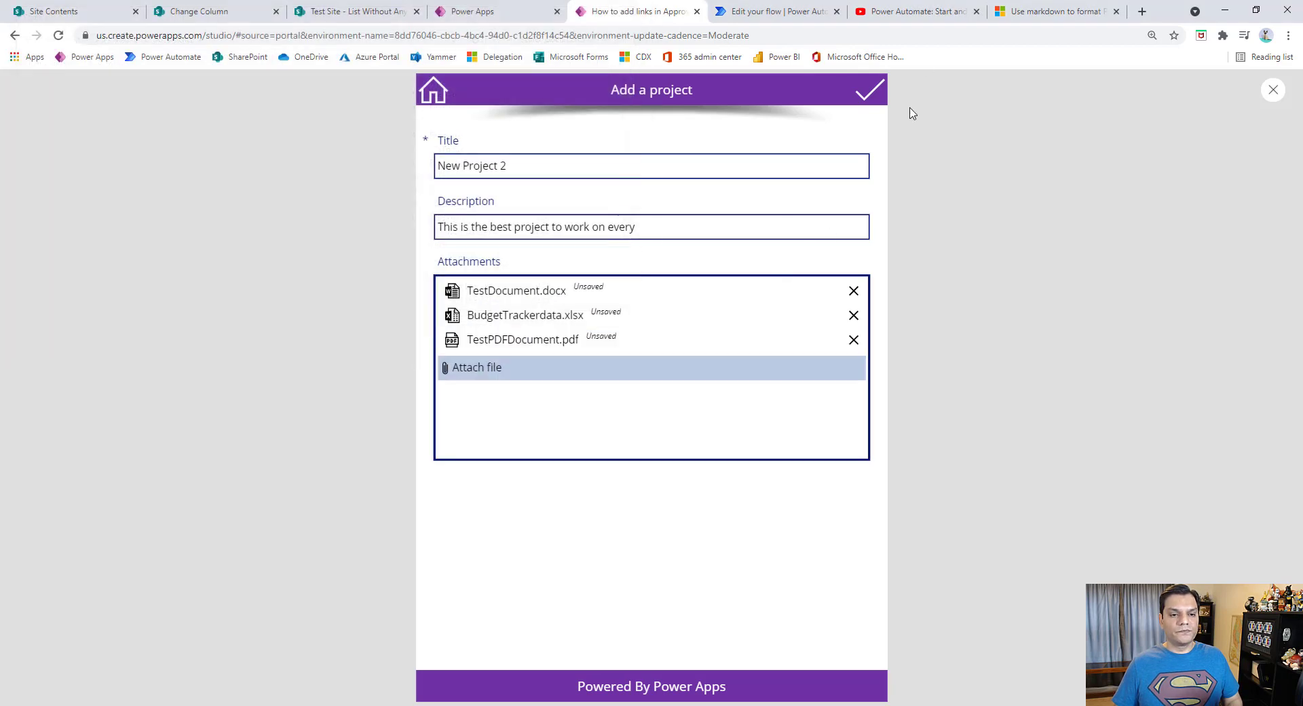
click(869, 89)
click(579, 454)
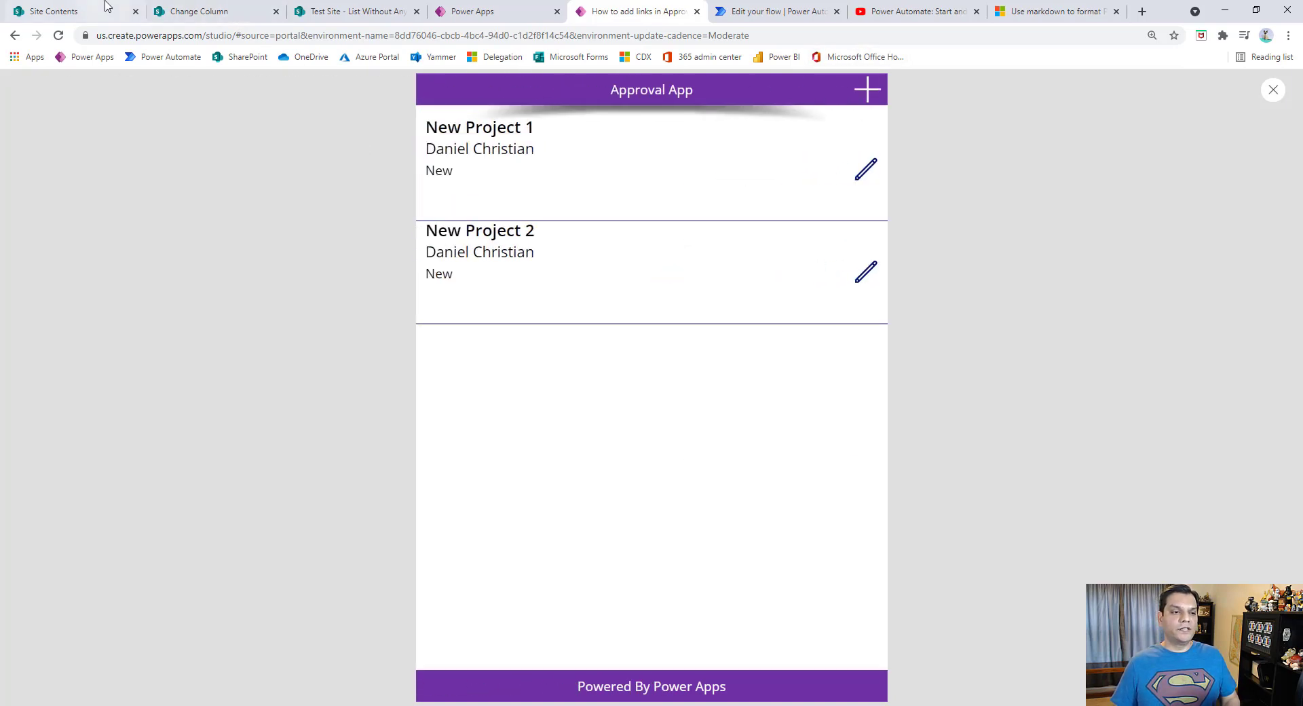
Step: Check the refreshed SharePoint list for New Project 2 and open the flow's latest run in Power Automate's run history
click(357, 11)
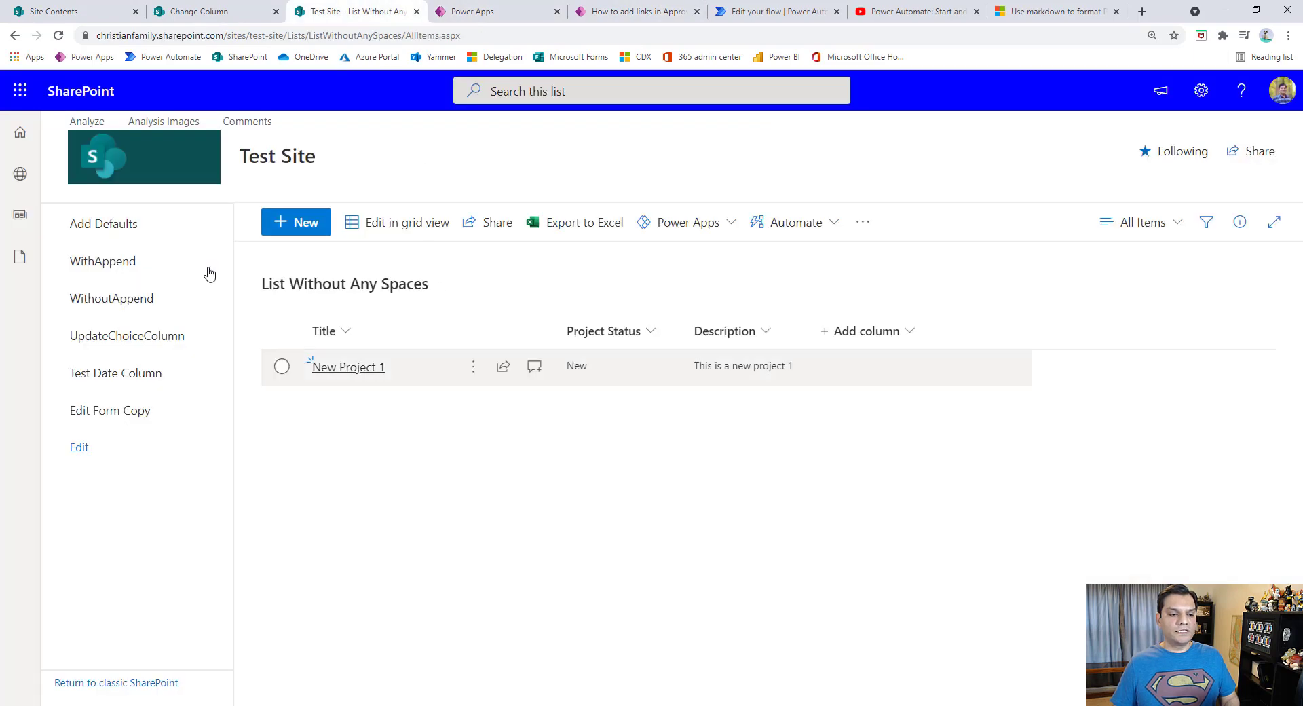
click(59, 35)
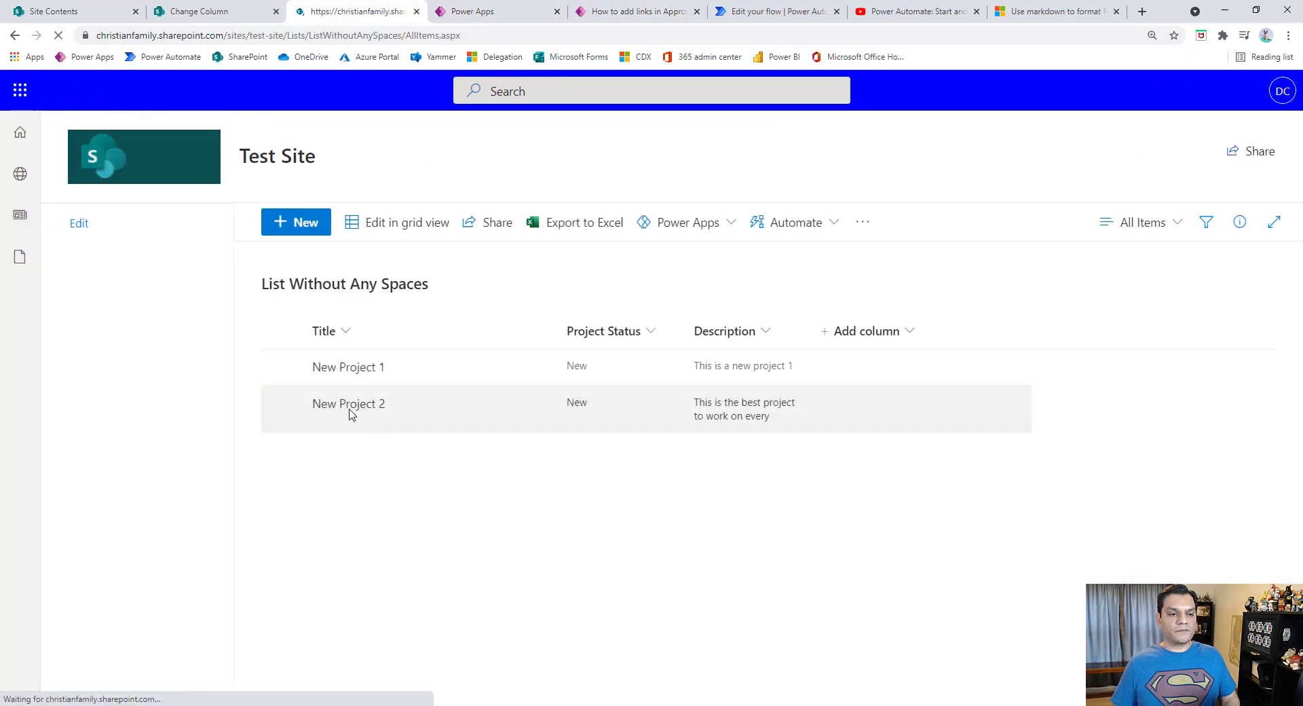
click(767, 11)
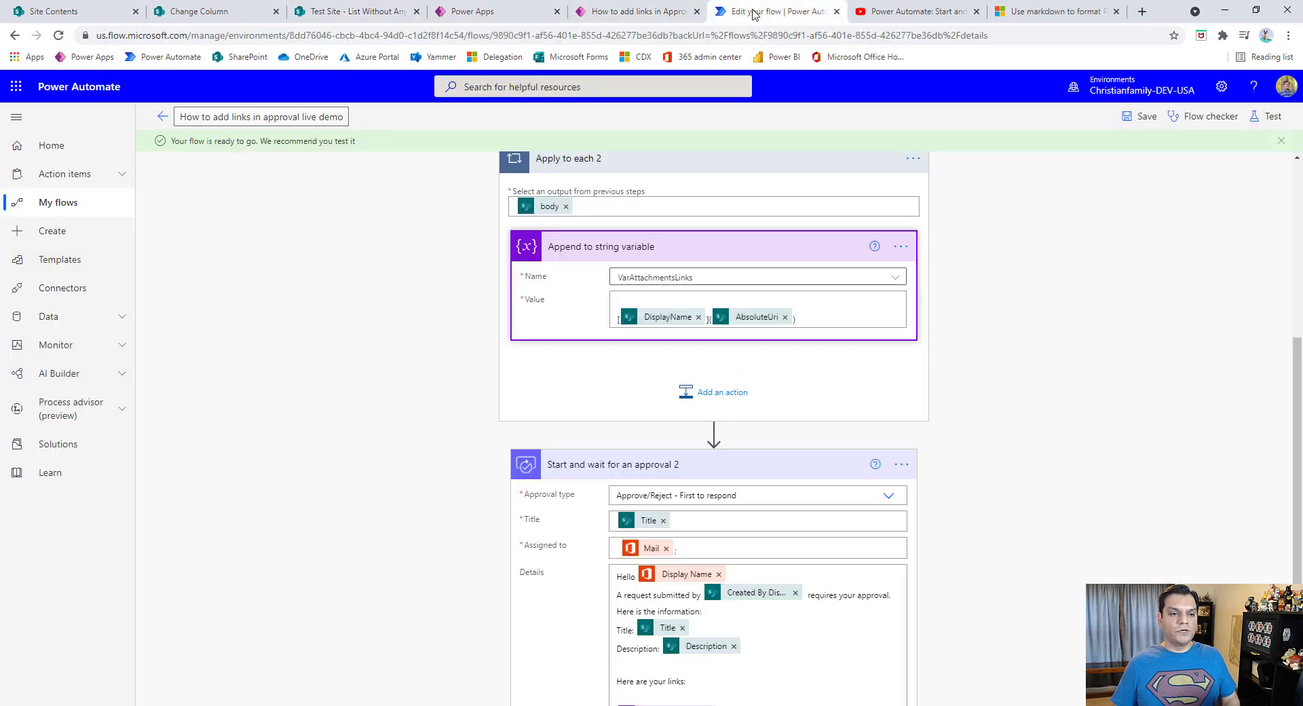
click(162, 116)
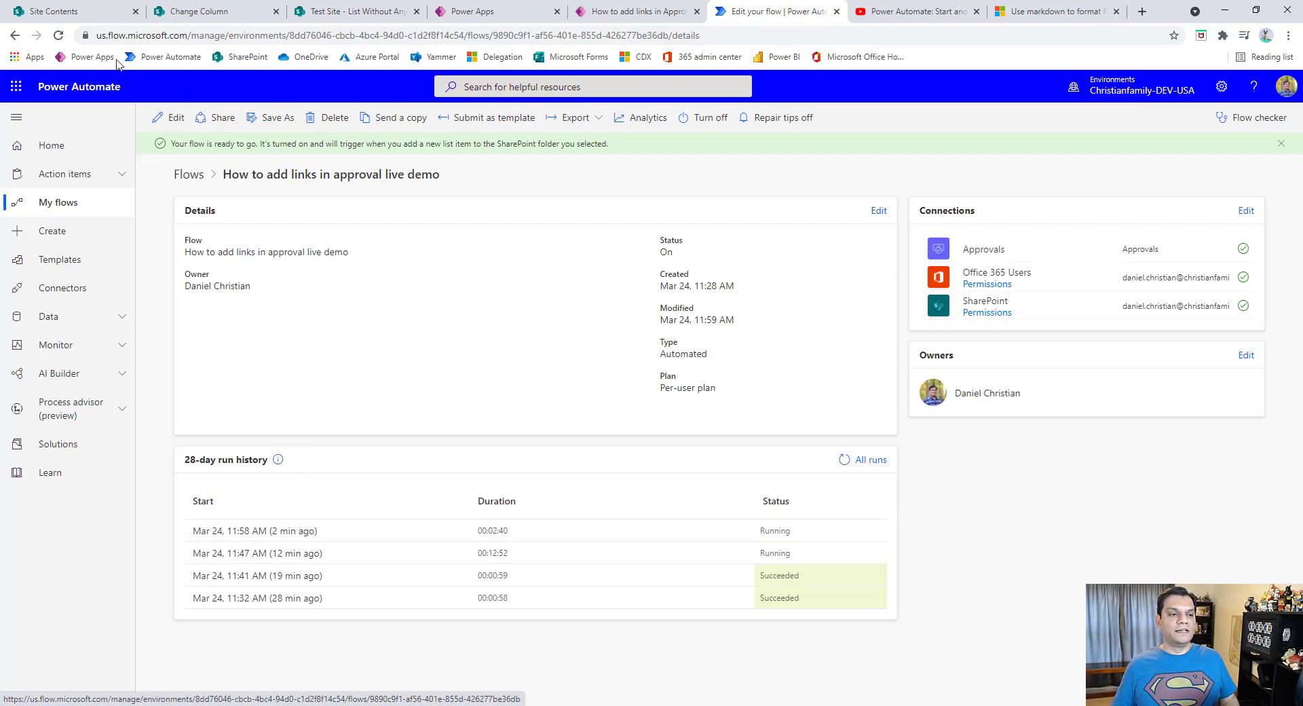
click(61, 40)
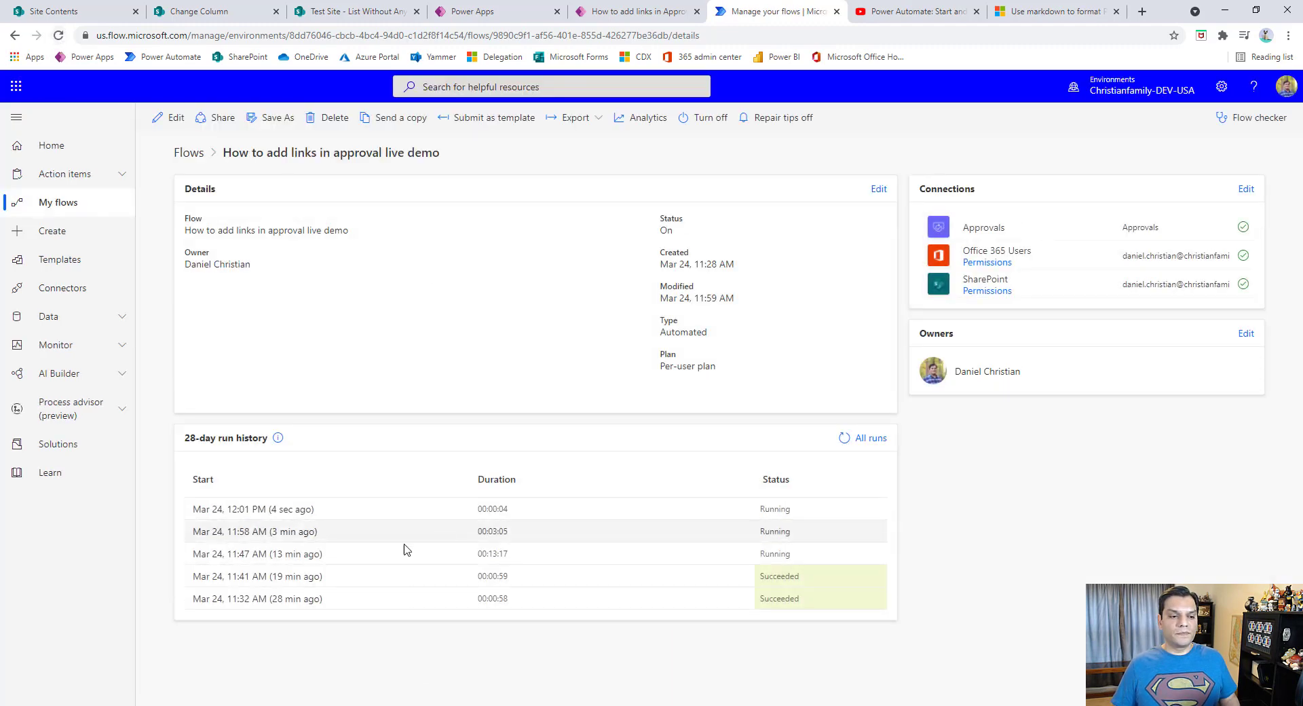
click(289, 511)
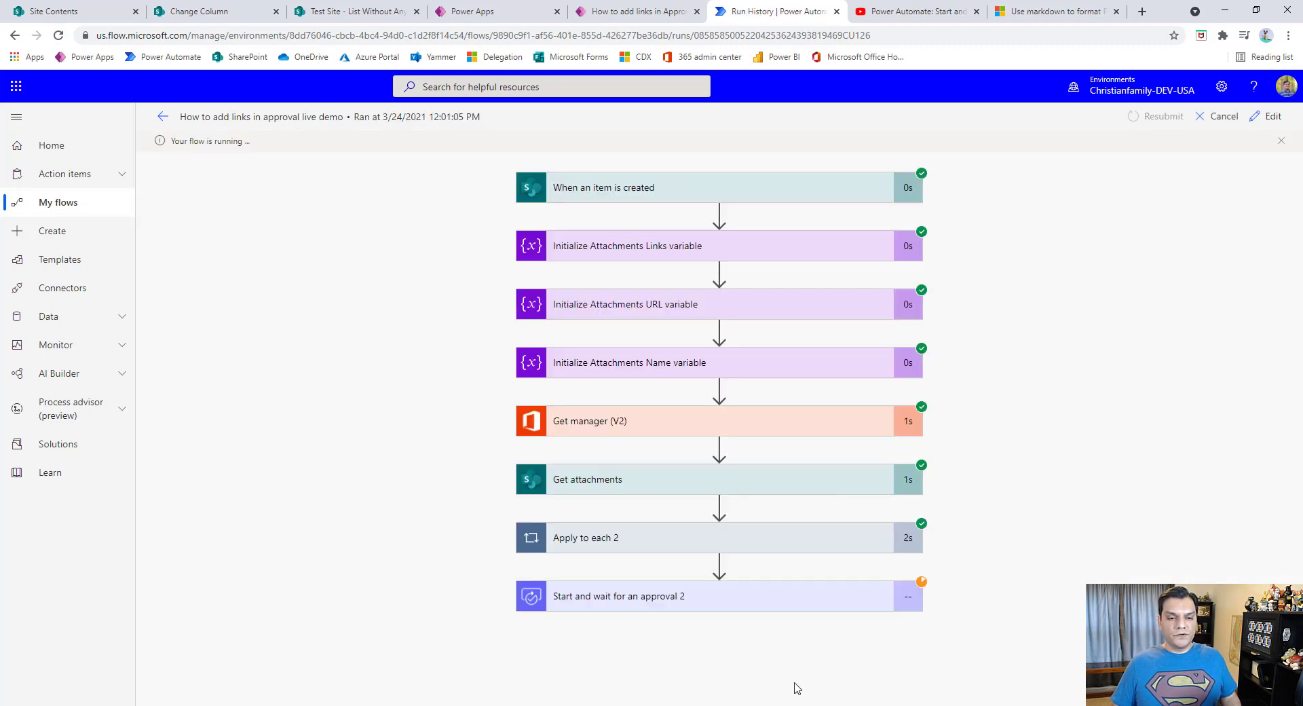
Step: Expand Apply to each 2 in the run and examine the full Append to string variable value for the first attachment
scroll(292, 549, down, 1)
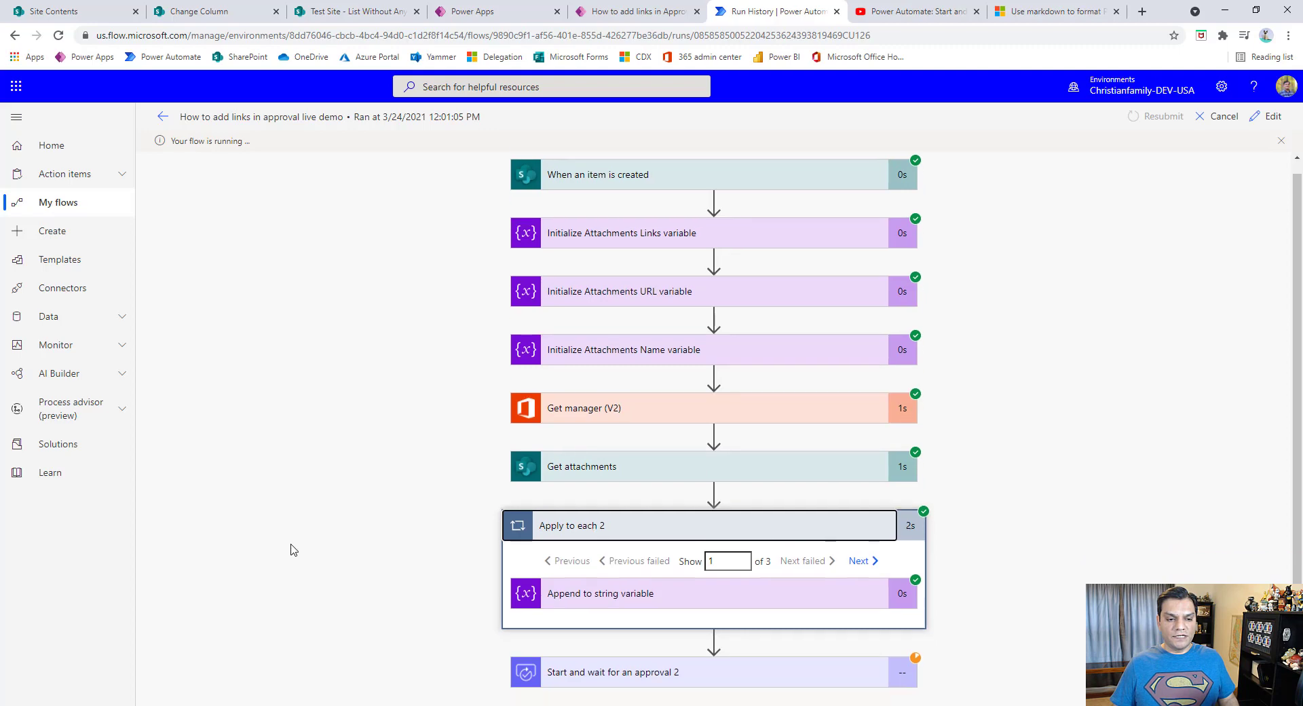
click(733, 571)
scroll(518, 589, down, 3)
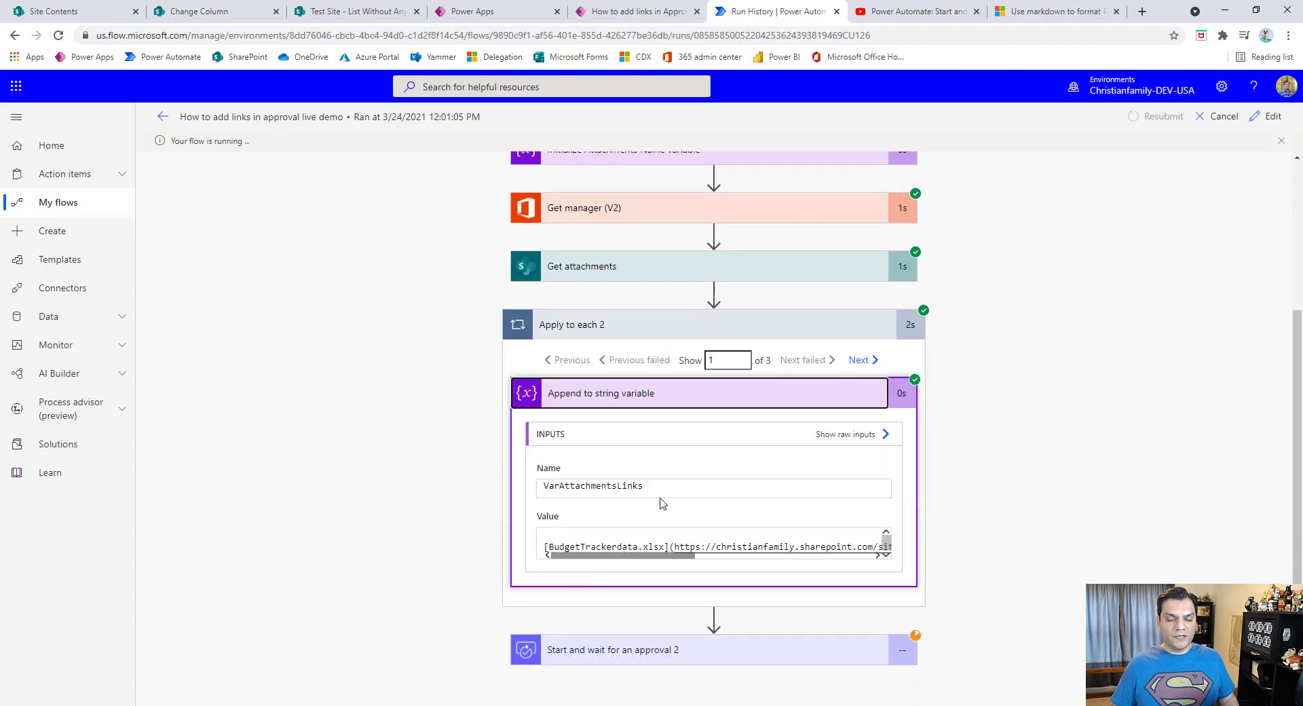
drag(704, 556, 881, 569)
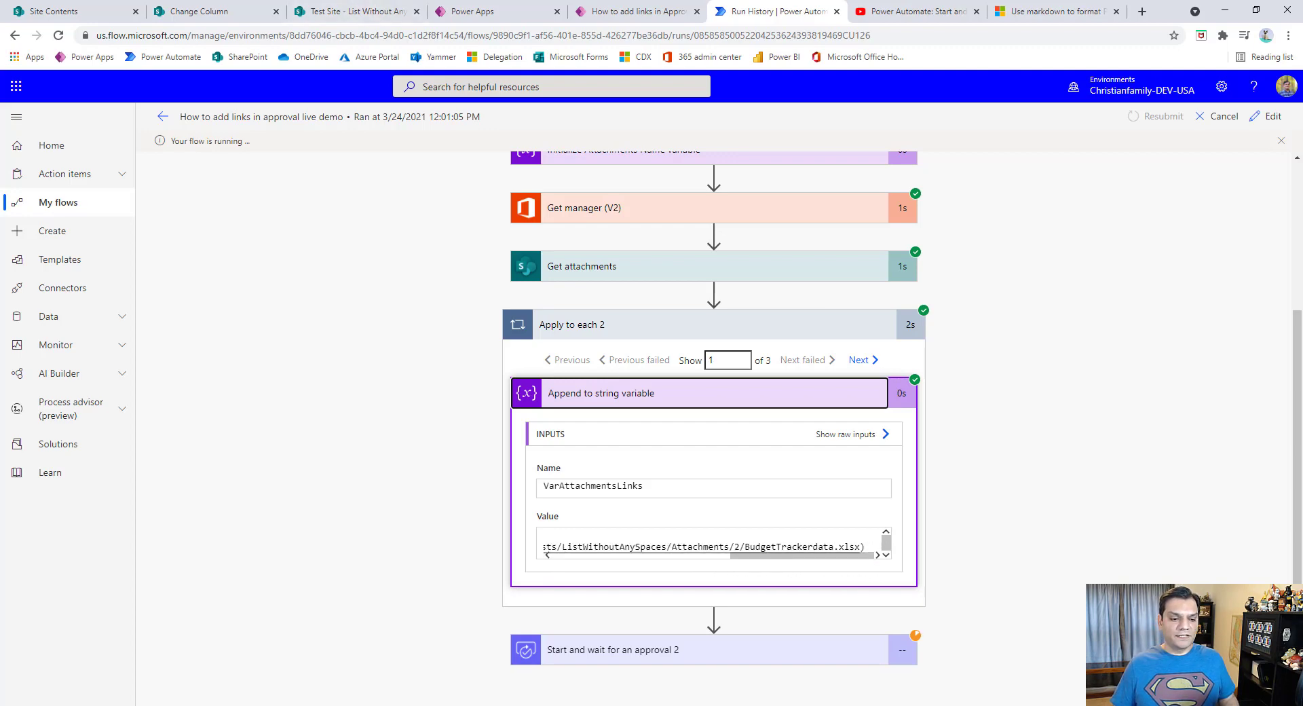
Step: Switch to Outlook to check the links in the New Project 2 approval email, and open the same request in Microsoft Teams
key(alt+Tab)
click(237, 188)
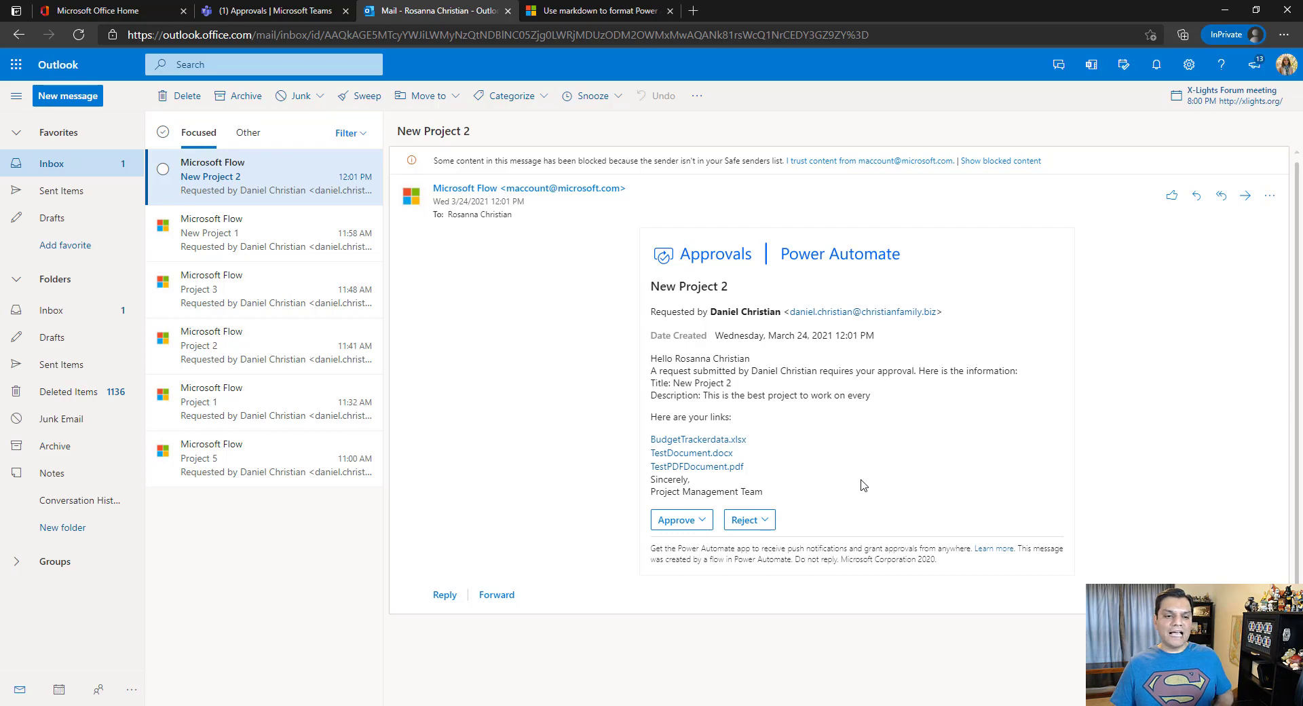
click(266, 11)
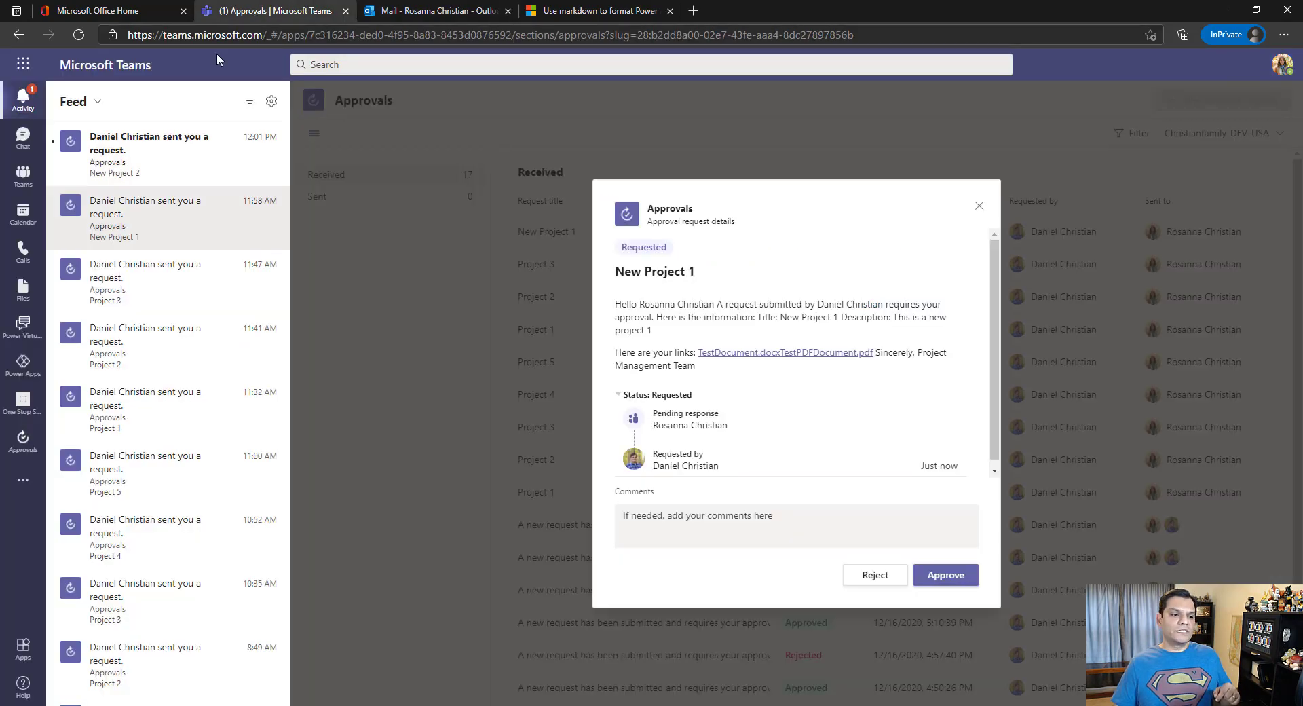
click(197, 158)
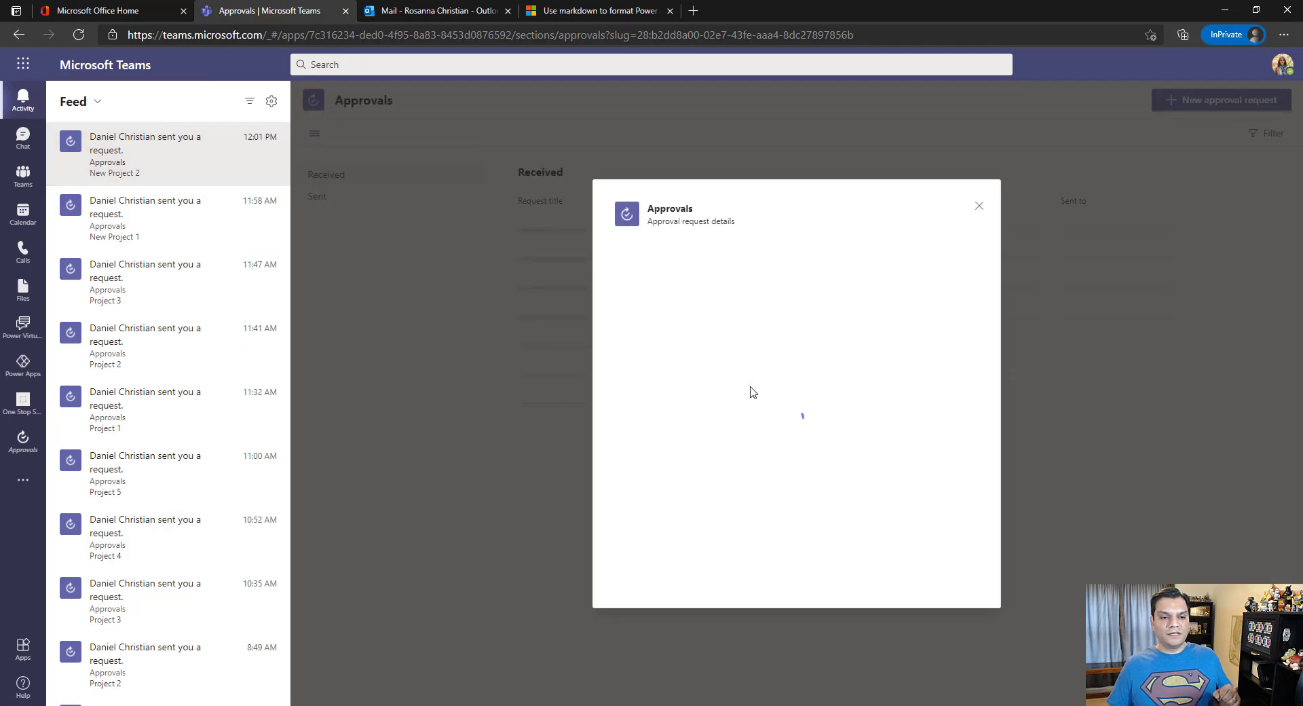